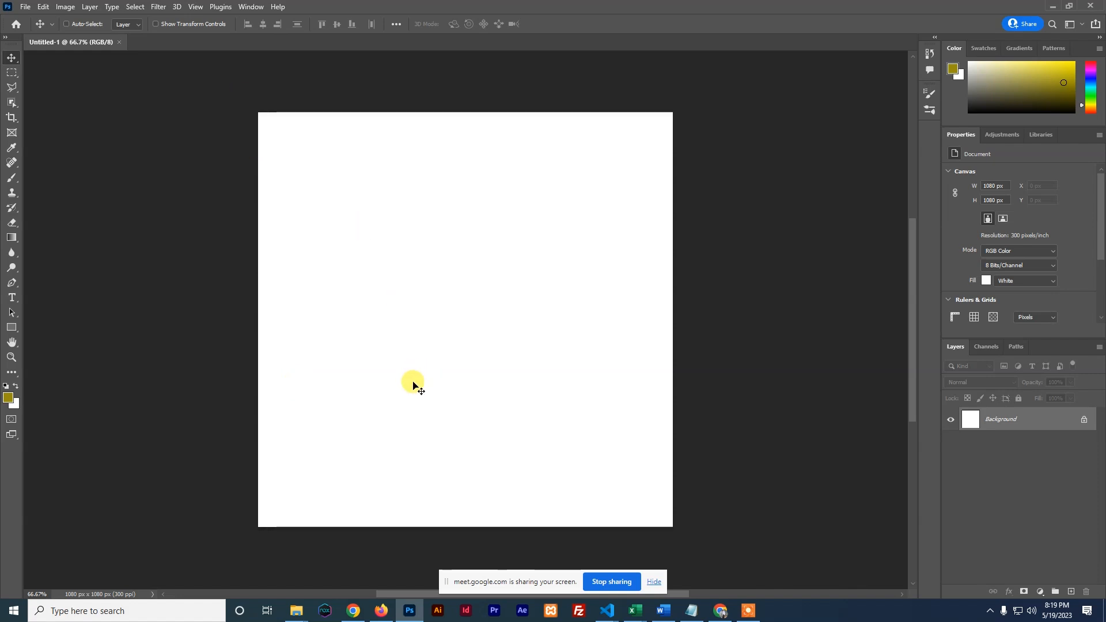
Place bukayo-saka-28.png, Saka.png and jesus.png from the Downloads folder into the blank document as separate layers.
{"action": "mouse_move", "coordinate": [295, 615]}
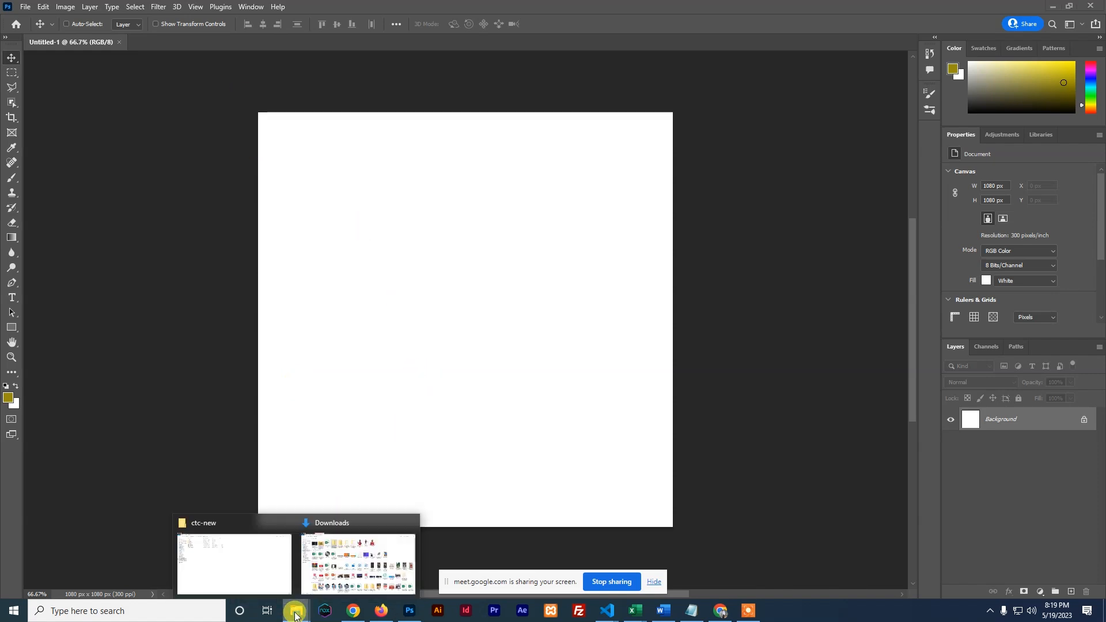
{"action": "left_click", "coordinate": [333, 559]}
{"action": "left_click", "coordinate": [570, 124]}
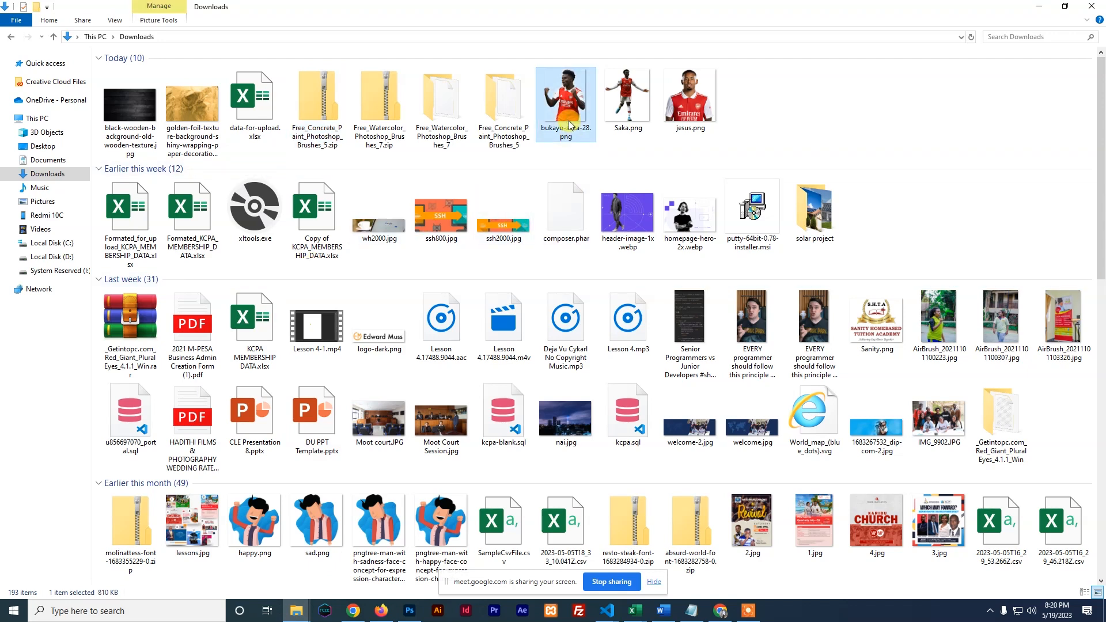
{"action": "left_click", "coordinate": [628, 95]}
{"action": "left_click", "coordinate": [685, 98]}
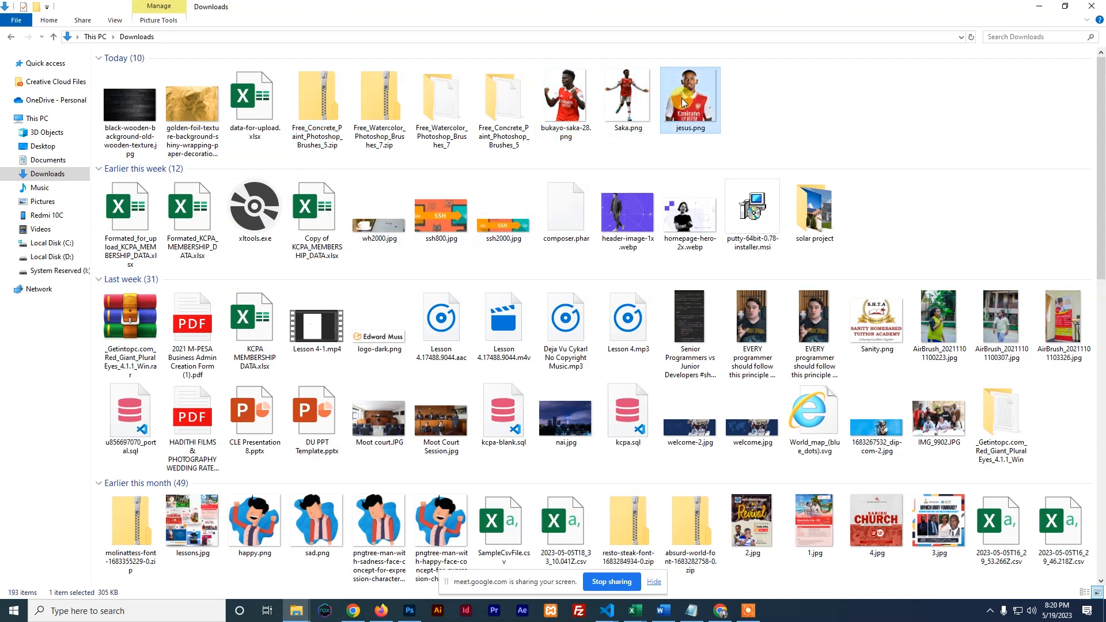
{"action": "left_click", "coordinate": [568, 111], "text": "ctrl"}
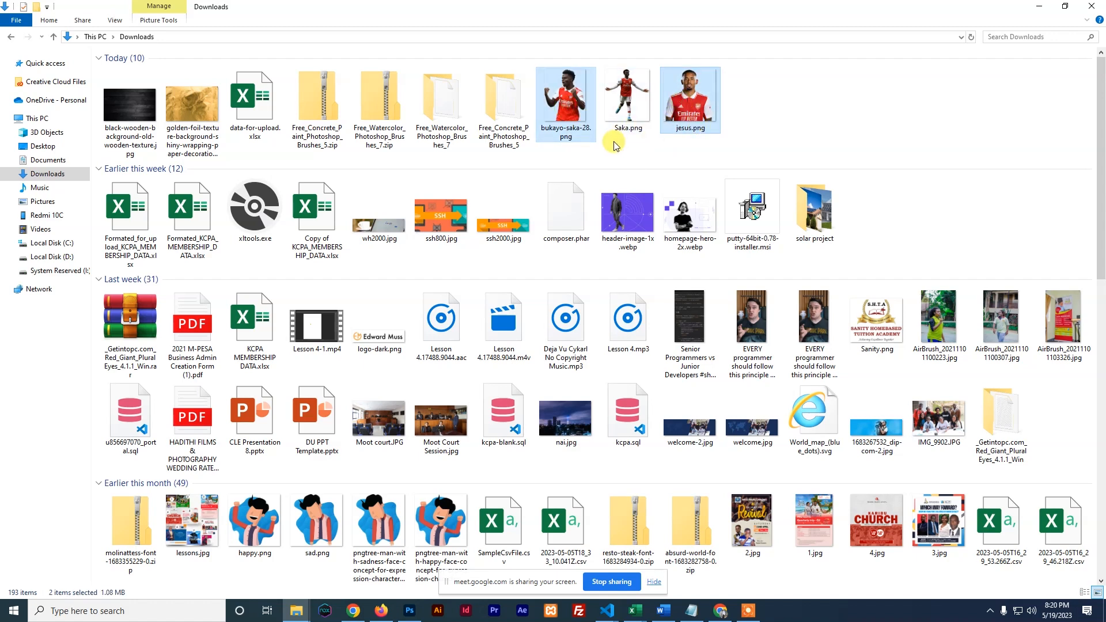
{"action": "left_click_drag", "start_coordinate": [563, 111], "coordinate": [387, 365]}
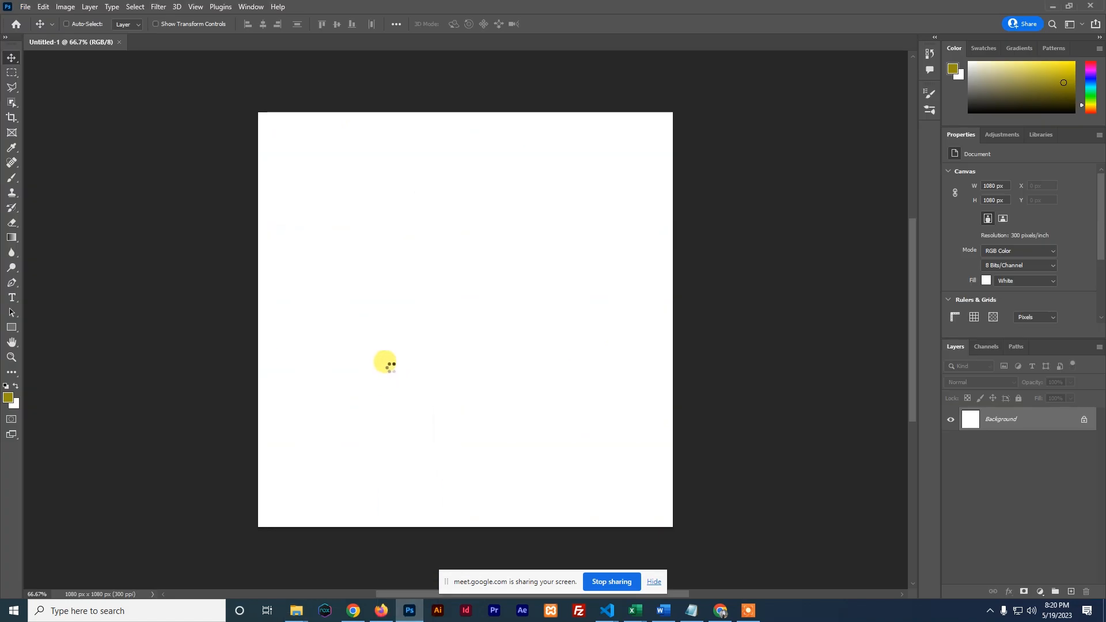
{"action": "left_click", "coordinate": [571, 24]}
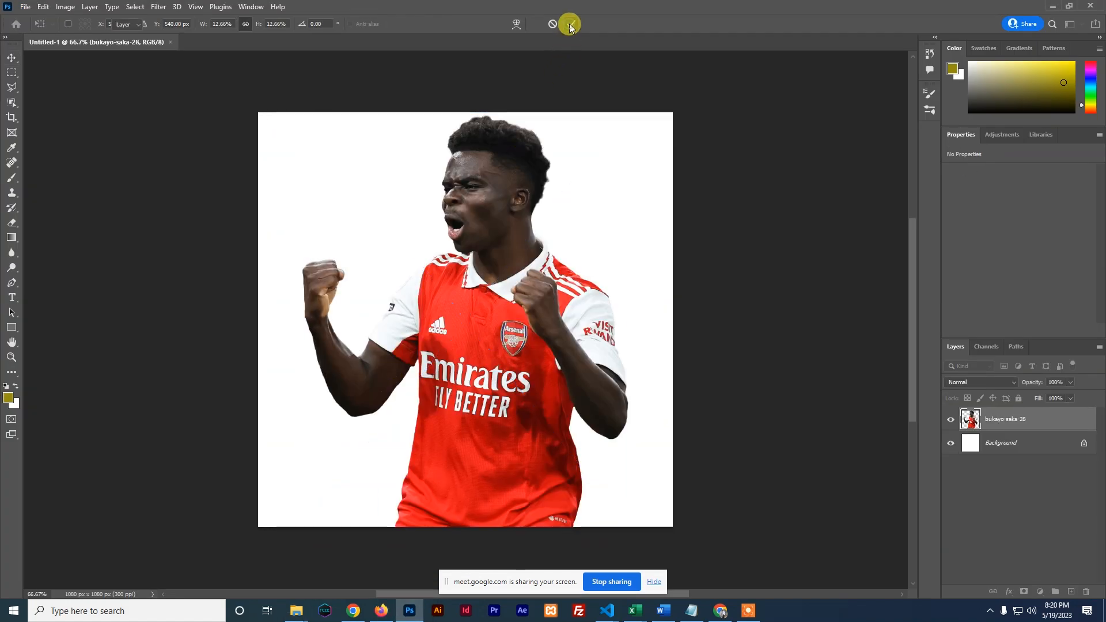
{"action": "left_click", "coordinate": [569, 24]}
{"action": "left_click", "coordinate": [569, 24]}
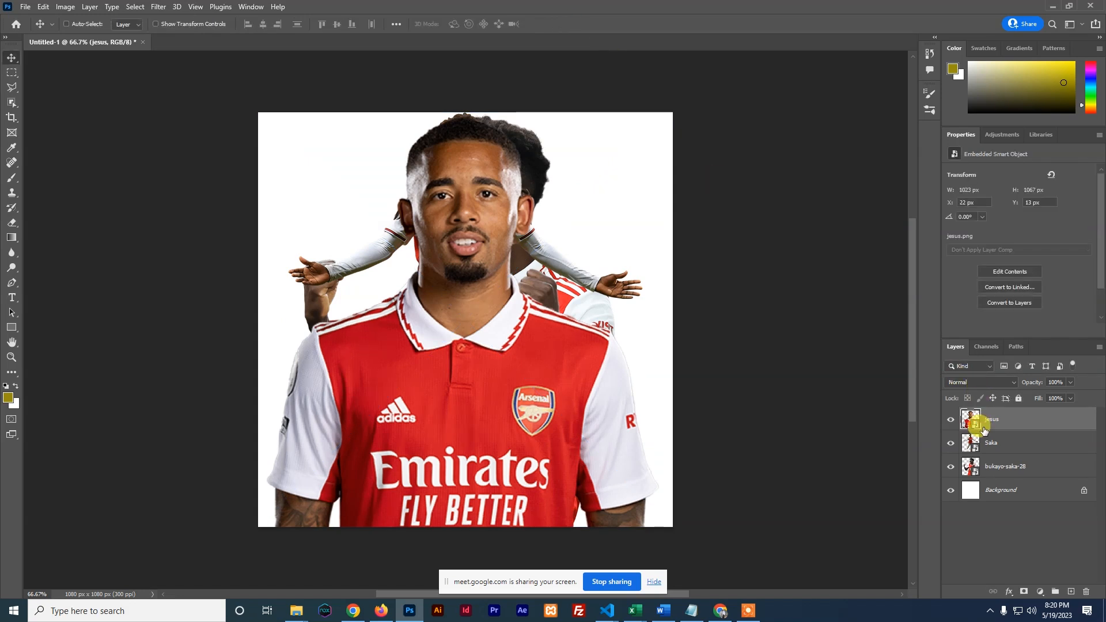
Hide the jesus and Saka layers, keep bukayo-saka-28 visible, and make it the active layer.
{"action": "left_click", "coordinate": [950, 419]}
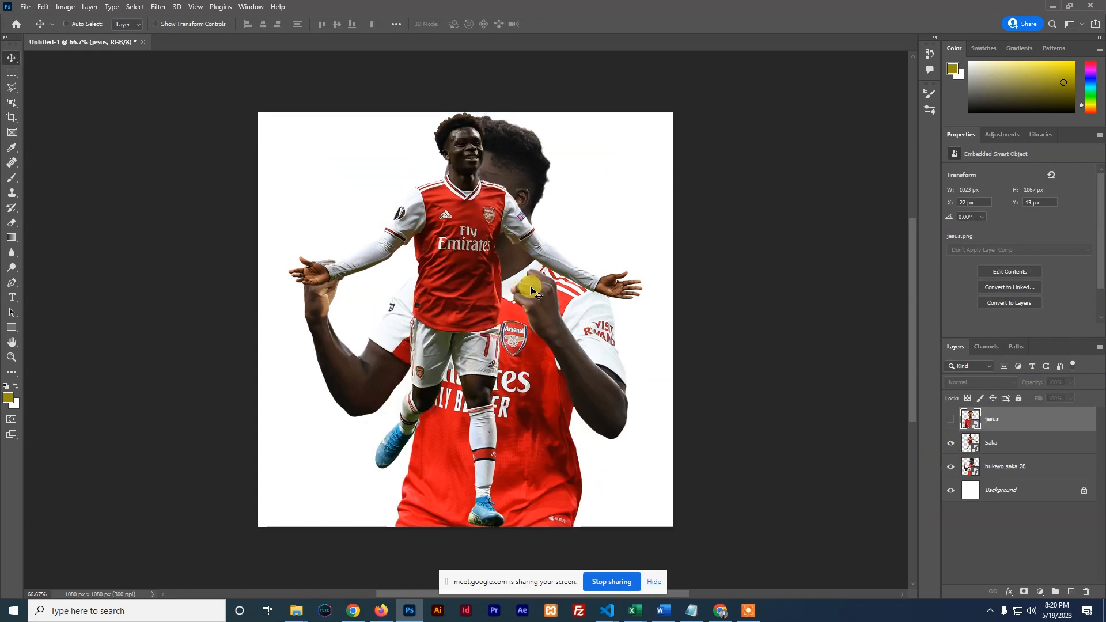
{"action": "left_click", "coordinate": [951, 466]}
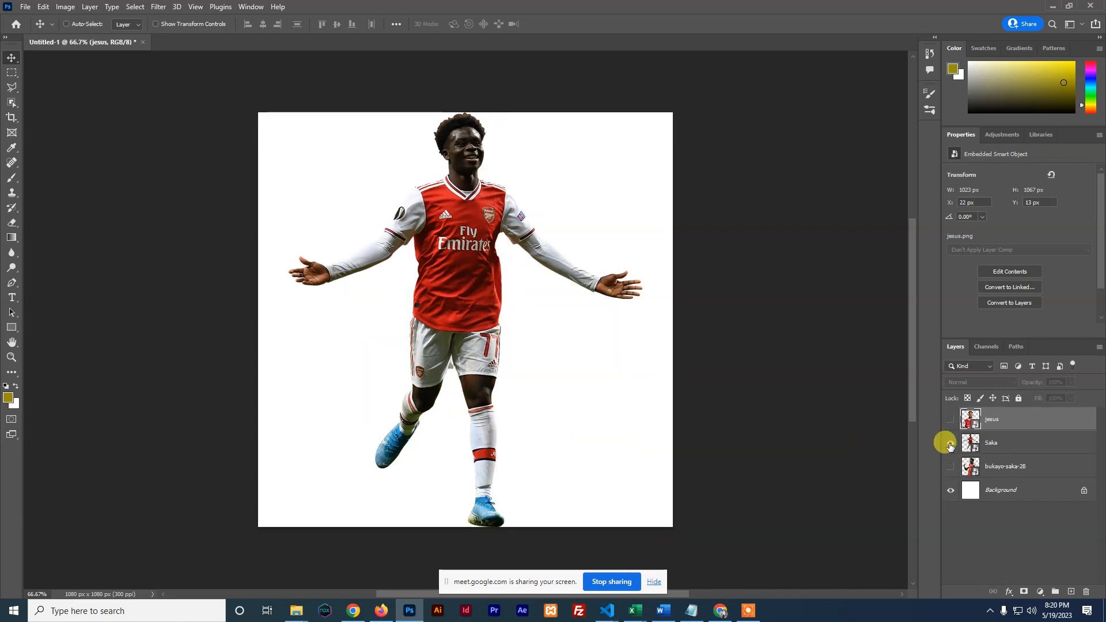
{"action": "left_click", "coordinate": [951, 466]}
{"action": "left_click", "coordinate": [951, 443]}
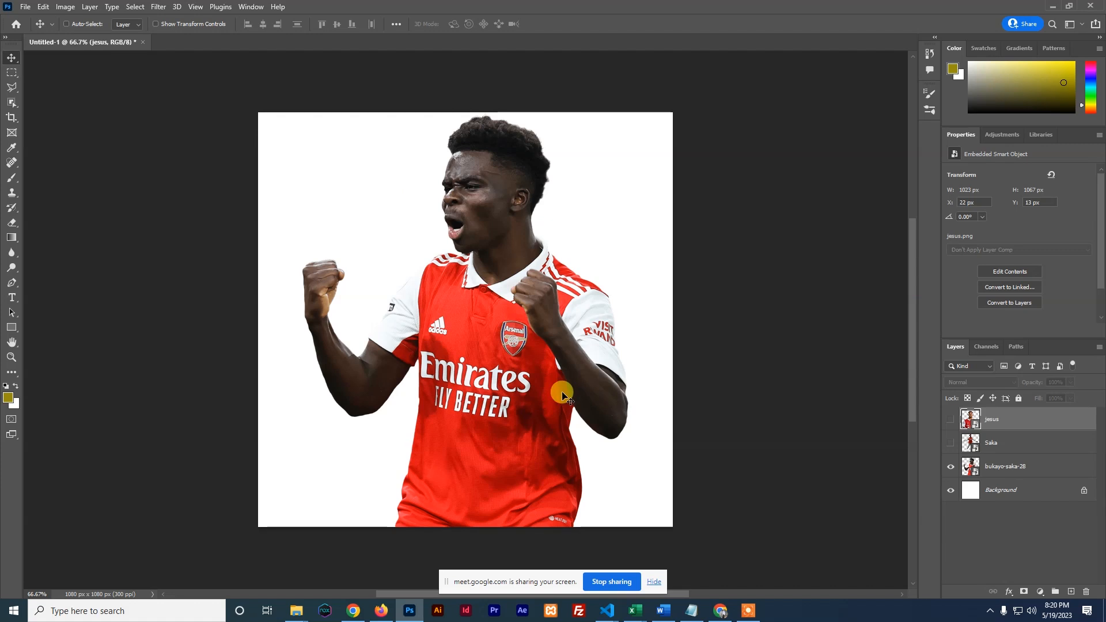
{"action": "key", "text": "ctrl"}
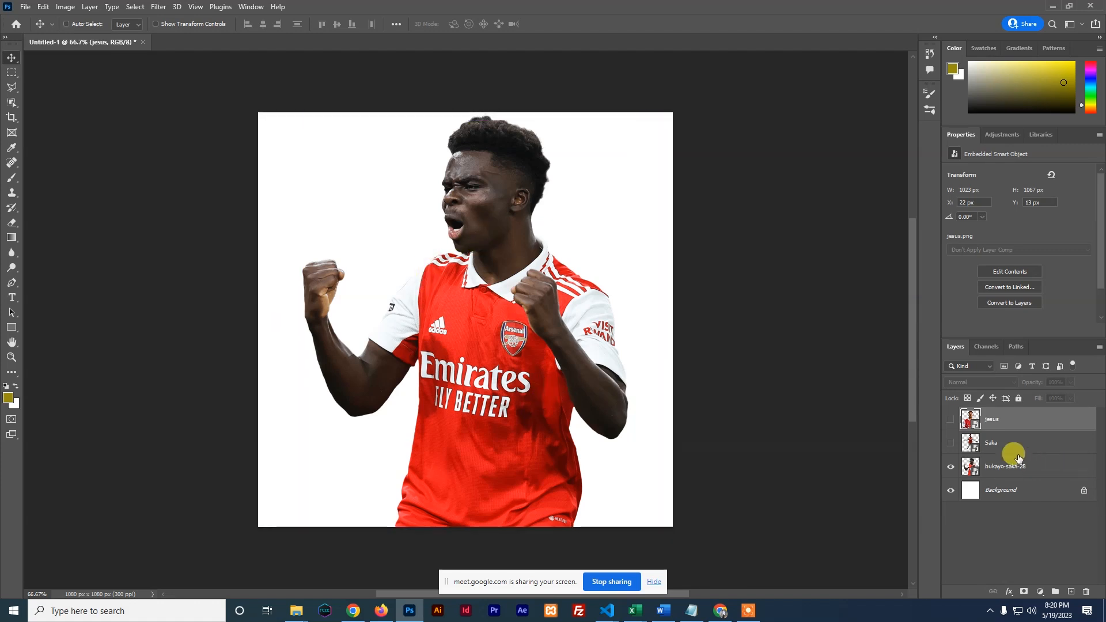
{"action": "left_click", "coordinate": [995, 468]}
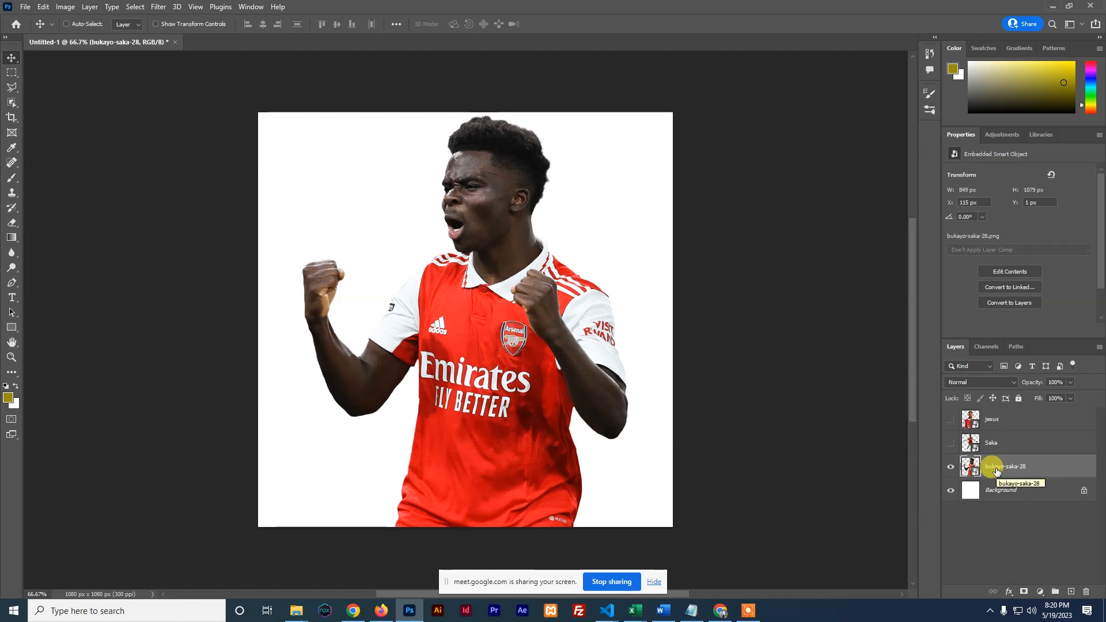
{"action": "key", "text": "ctrl"}
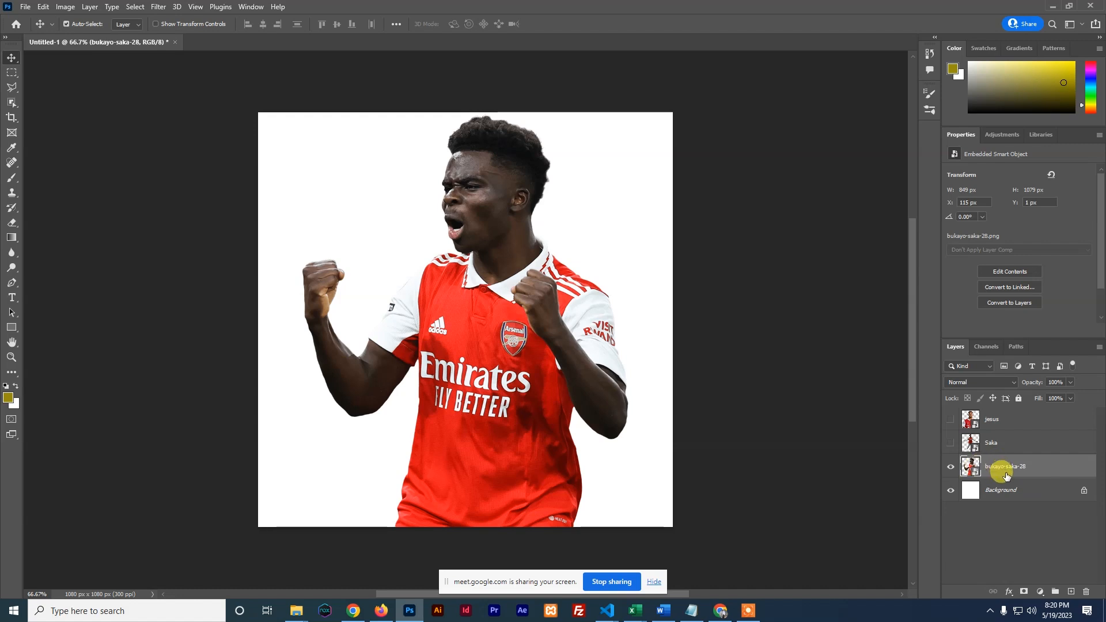
{"action": "key", "text": "ctrl+t"}
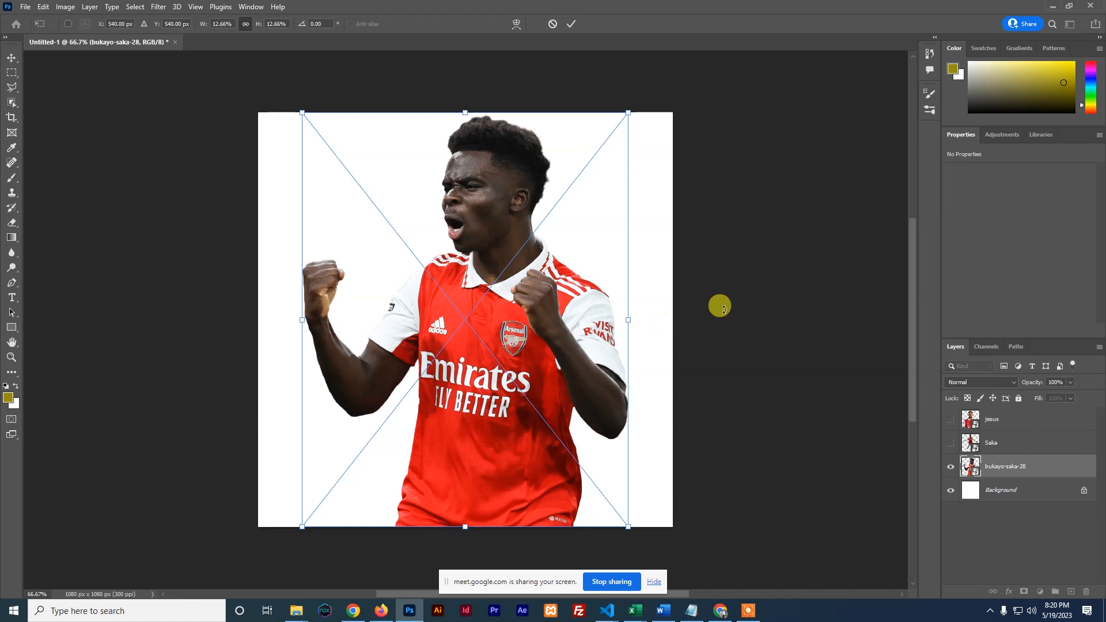
{"action": "left_click", "coordinate": [552, 25]}
{"action": "left_click", "coordinate": [42, 7]}
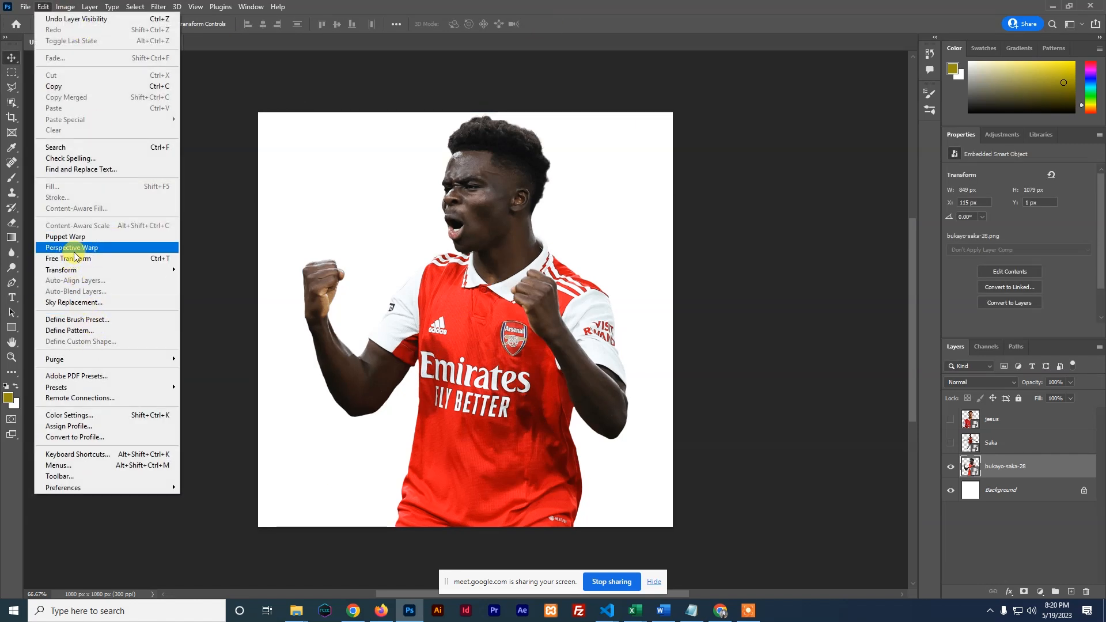
{"action": "mouse_move", "coordinate": [64, 269]}
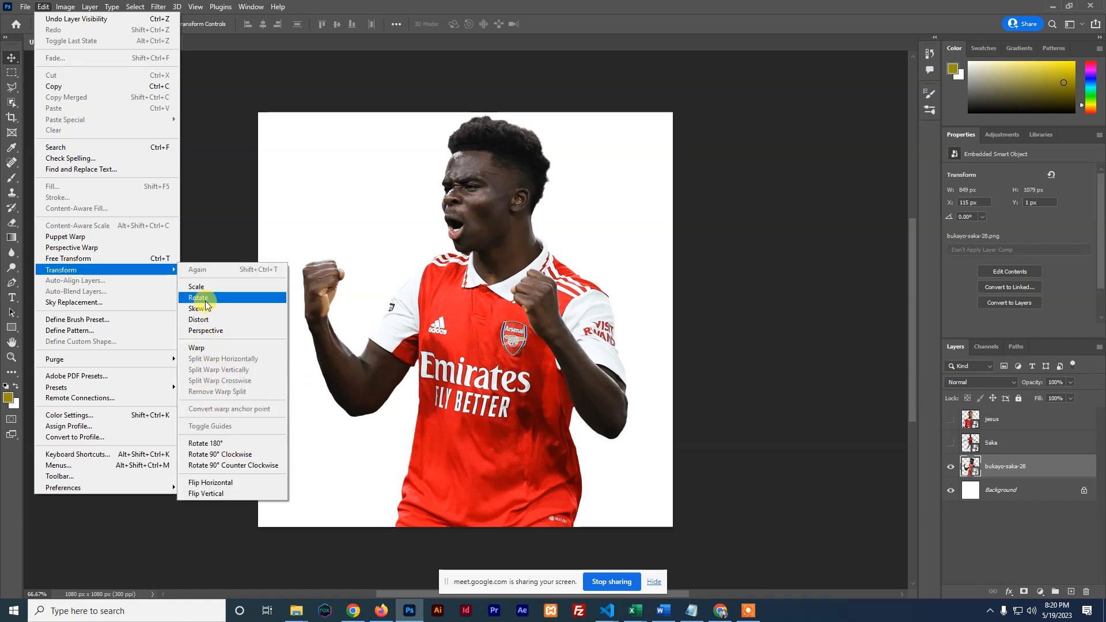
{"action": "left_click", "coordinate": [479, 214]}
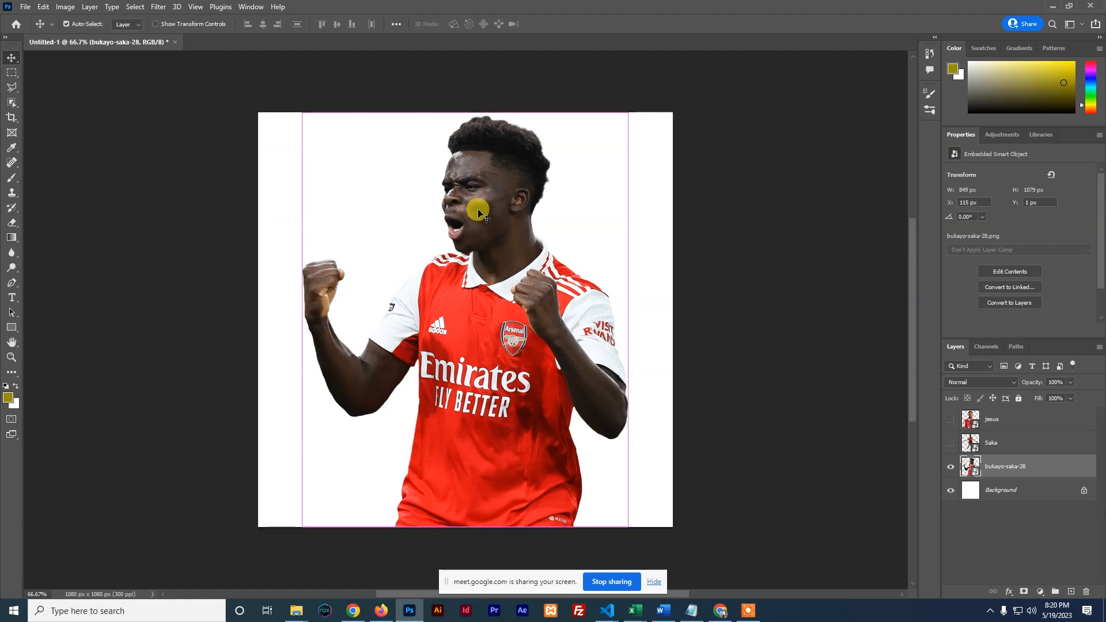
Scale the bukayo-saka-28 image down proportionally to about 8.97% and position it at about X 274 px, Y 280 px.
{"action": "key", "text": "ctrl+t"}
{"action": "left_click_drag", "start_coordinate": [300, 112], "coordinate": [416, 273]}
{"action": "left_click_drag", "start_coordinate": [541, 329], "coordinate": [492, 324]}
{"action": "left_click_drag", "start_coordinate": [565, 257], "coordinate": [583, 210]}
{"action": "left_click", "coordinate": [571, 24]}
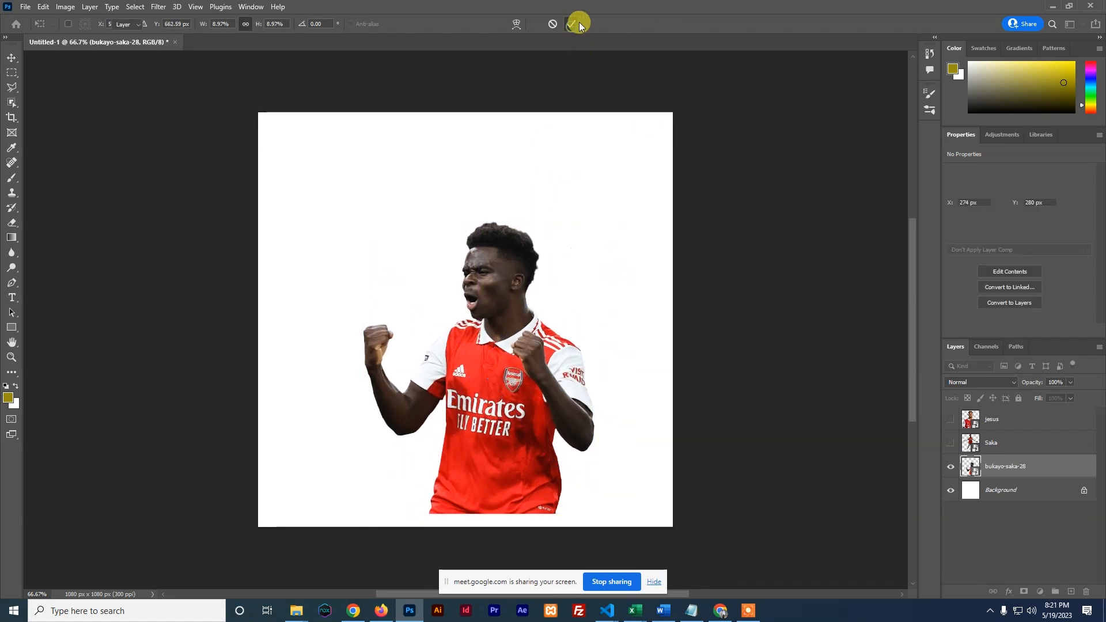
Draw a rectangle of about 1209 x 1163 px covering the whole canvas, directly above the Background layer.
{"action": "left_click", "coordinate": [988, 489]}
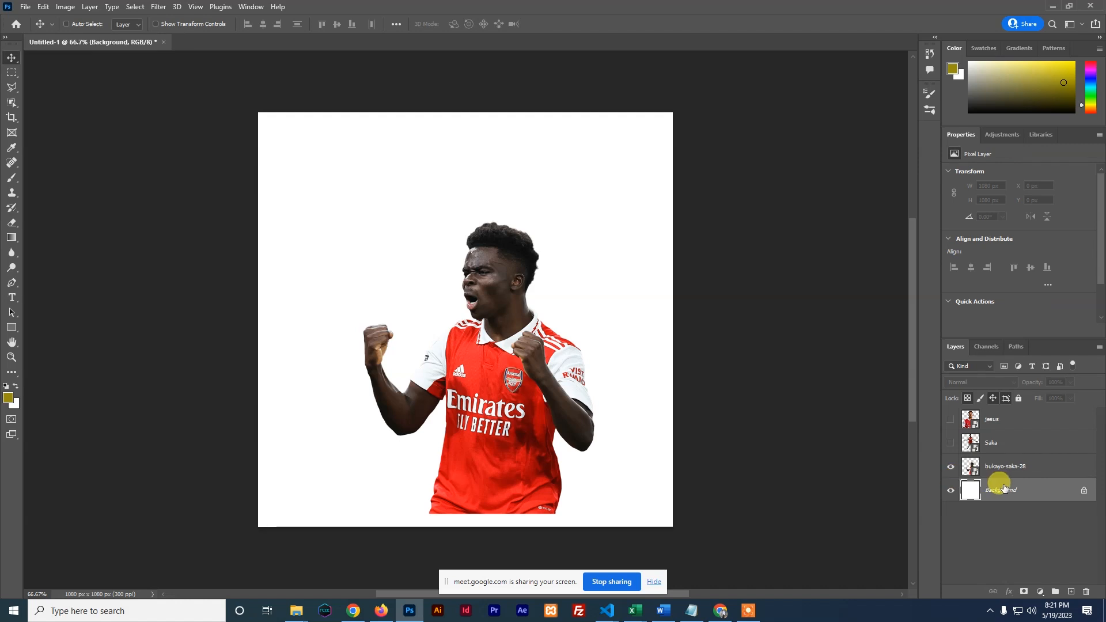
{"action": "left_click_drag", "start_coordinate": [11, 326], "coordinate": [45, 323]}
{"action": "left_click_drag", "start_coordinate": [236, 91], "coordinate": [700, 537]}
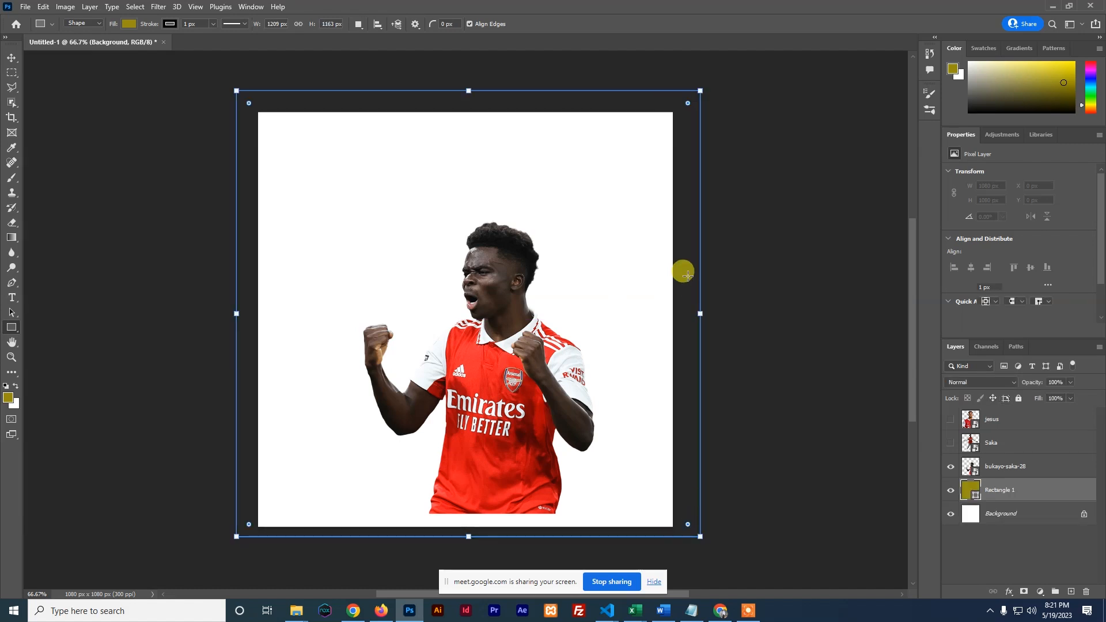
Change the background rectangle's fill to the near-black colour 0d0b0b.
{"action": "double_click", "coordinate": [973, 491]}
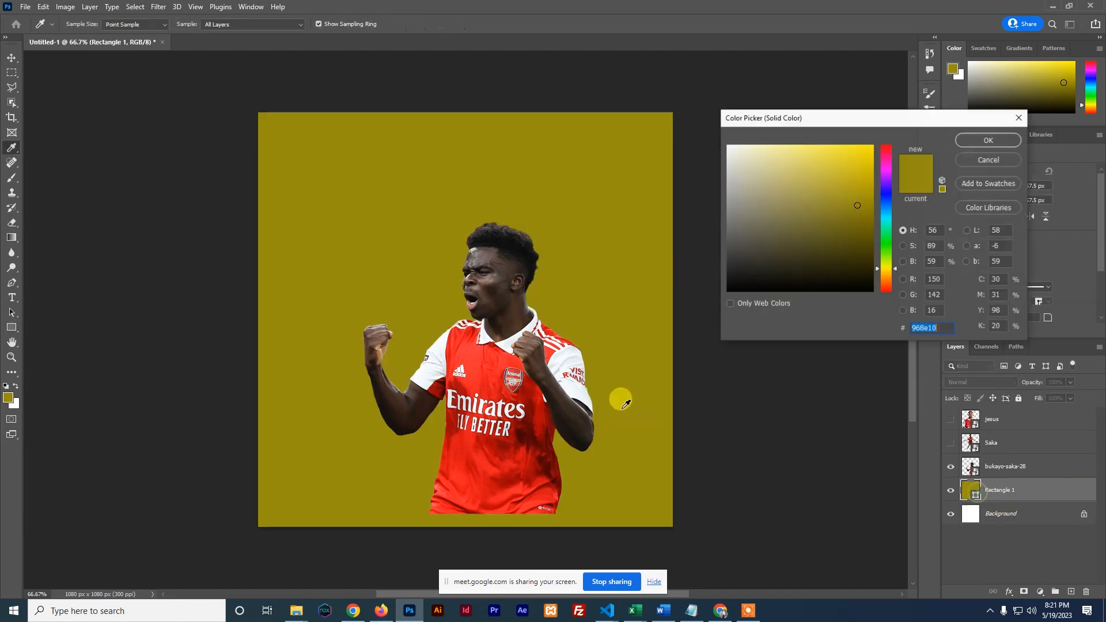
{"action": "type", "text": "252525"}
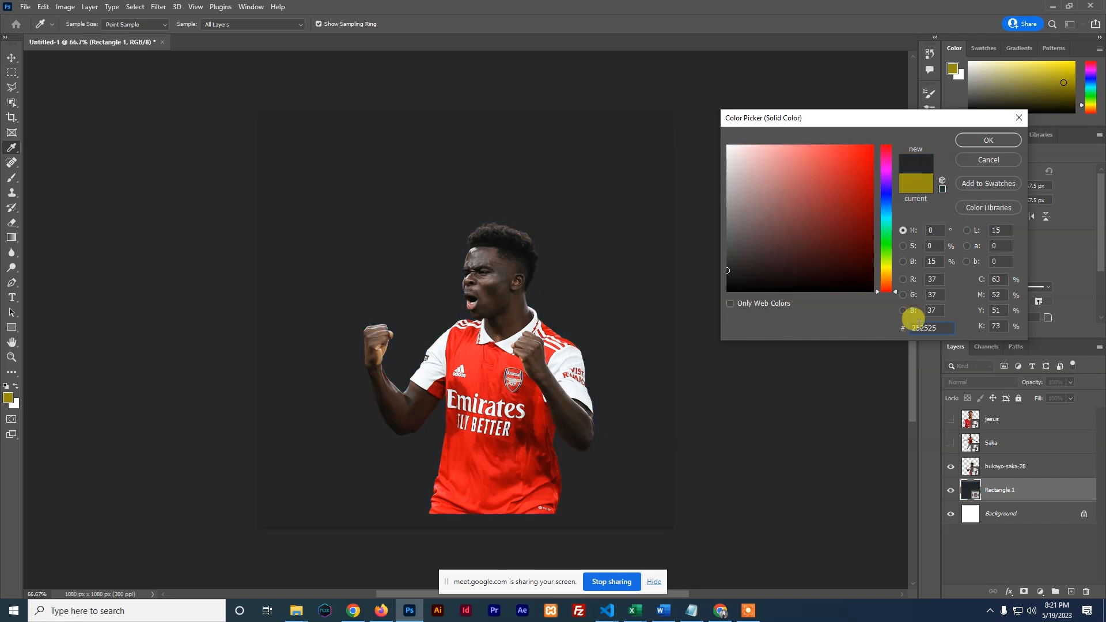
{"action": "left_click", "coordinate": [749, 284]}
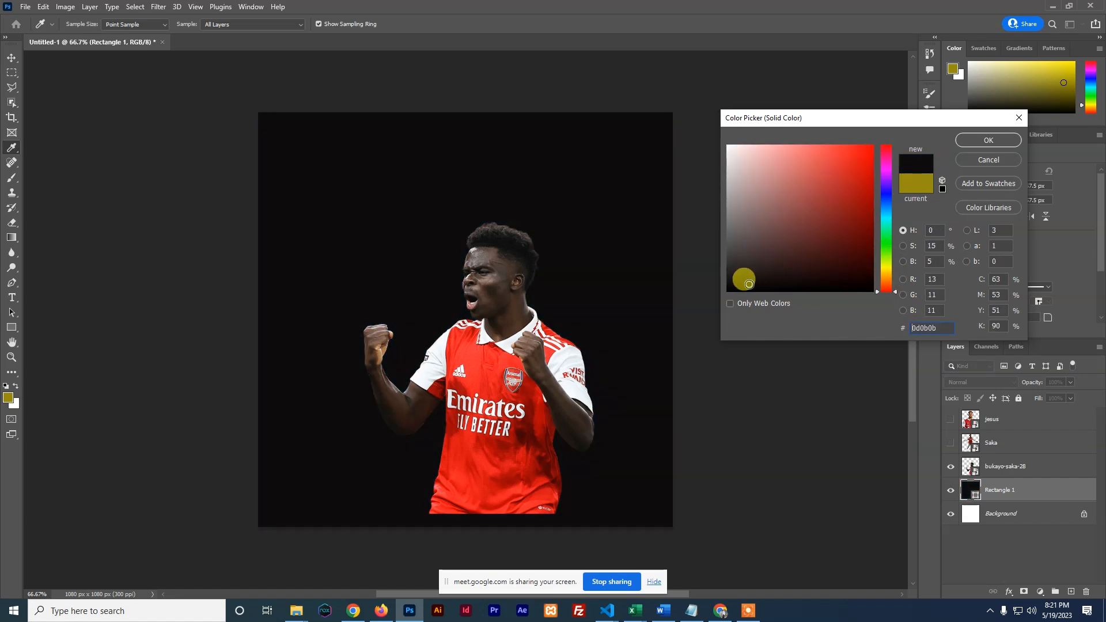
{"action": "left_click", "coordinate": [987, 140]}
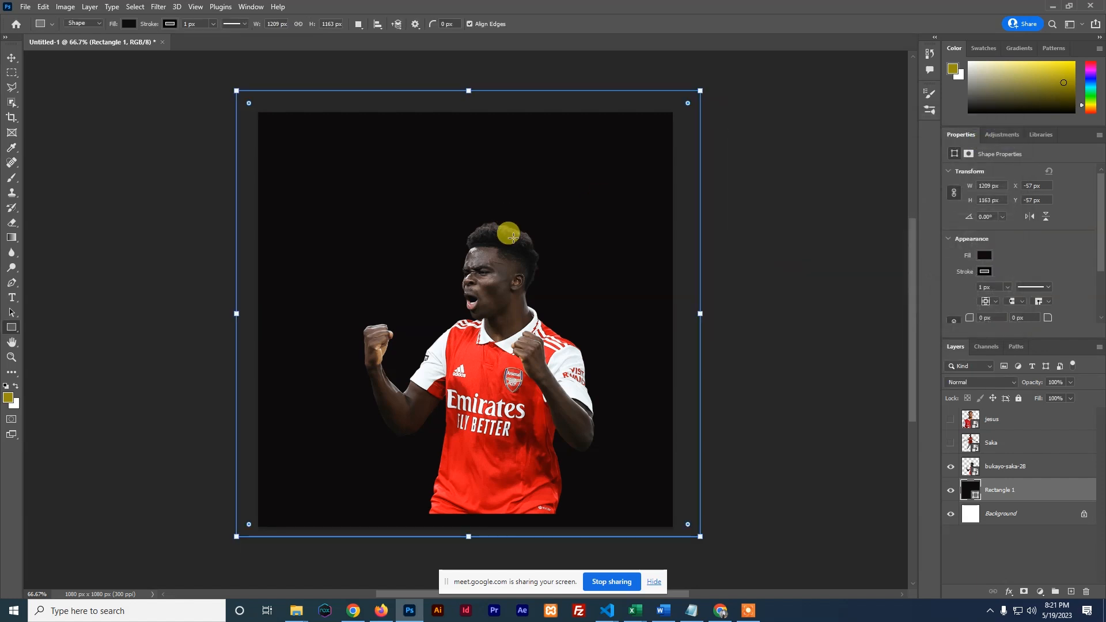
Move the bukayo-saka-28 image up and slightly left to about X 226 px, Y 142 px.
{"action": "left_click", "coordinate": [12, 58]}
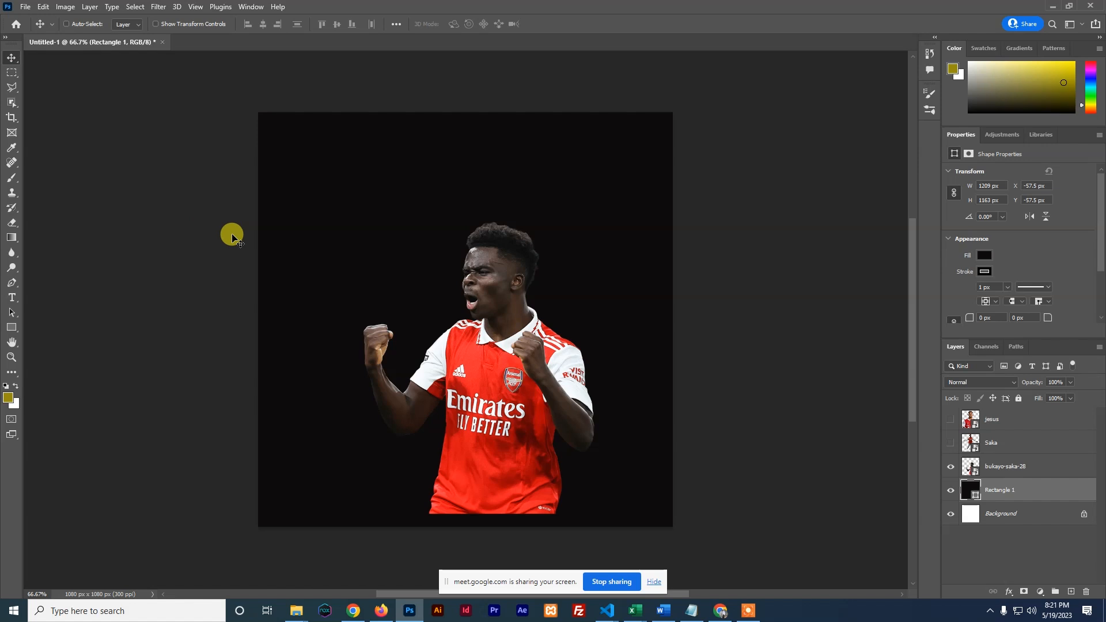
{"action": "left_click_drag", "start_coordinate": [506, 361], "coordinate": [500, 341]}
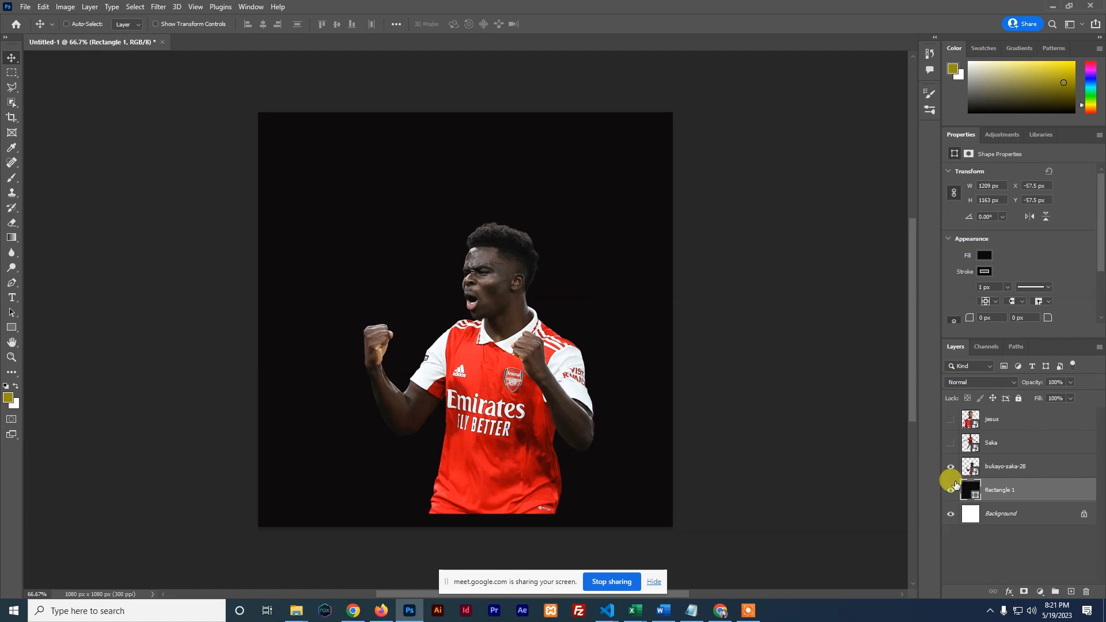
{"action": "left_click", "coordinate": [1001, 469]}
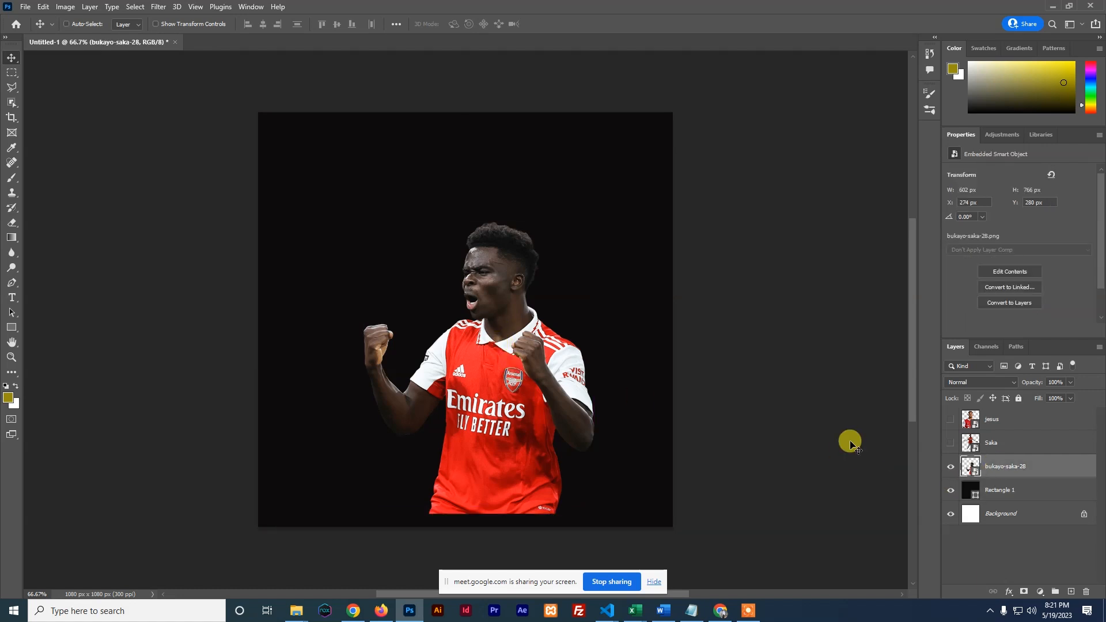
{"action": "left_click_drag", "start_coordinate": [486, 381], "coordinate": [463, 328]}
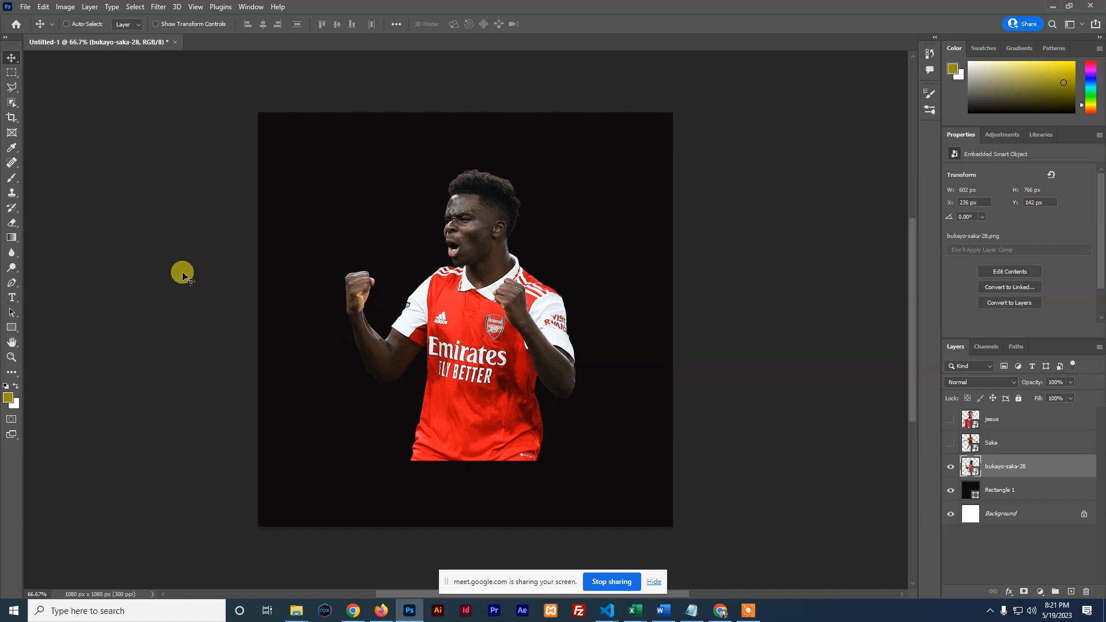
Activate the Brush tool and look over the available brush presets and size settings.
{"action": "left_click", "coordinate": [11, 179]}
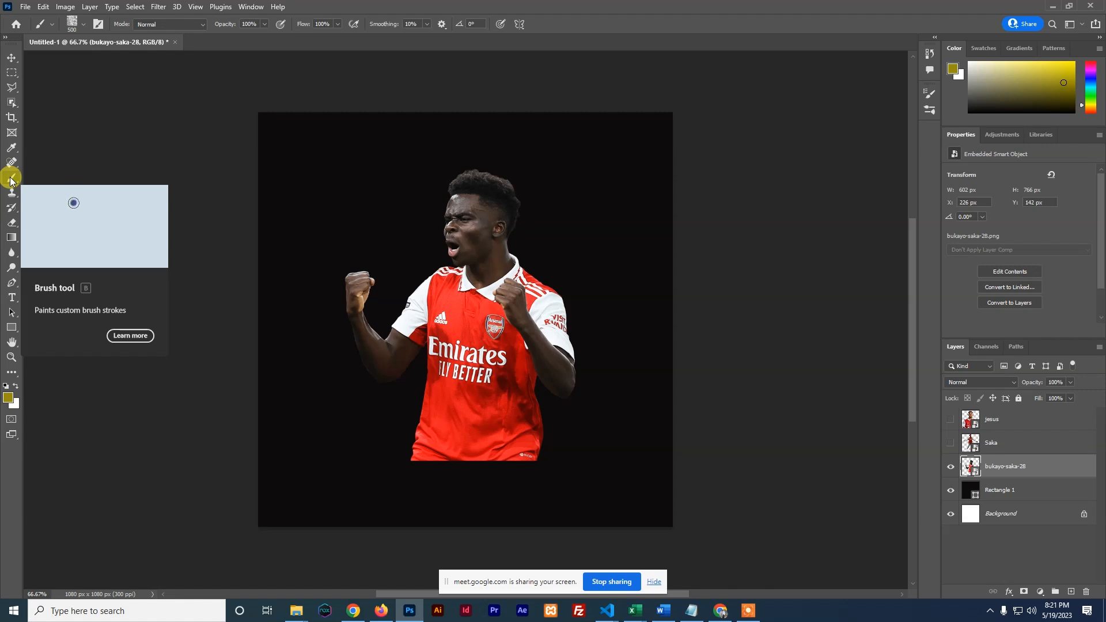
{"action": "right_click", "coordinate": [10, 180]}
{"action": "left_click", "coordinate": [12, 178]}
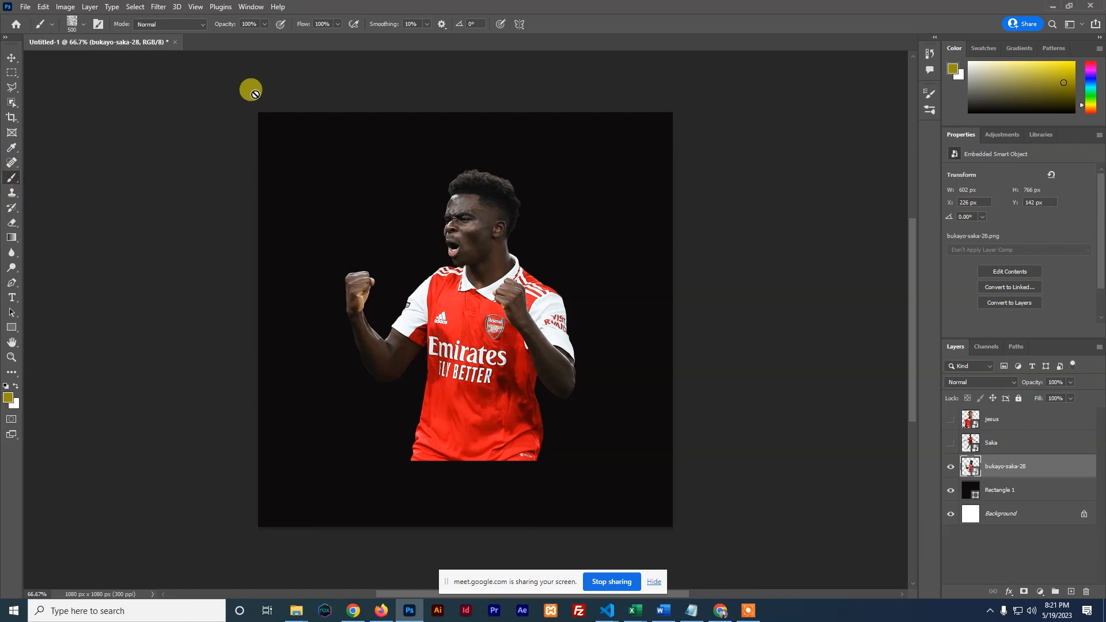
{"action": "left_click", "coordinate": [82, 24]}
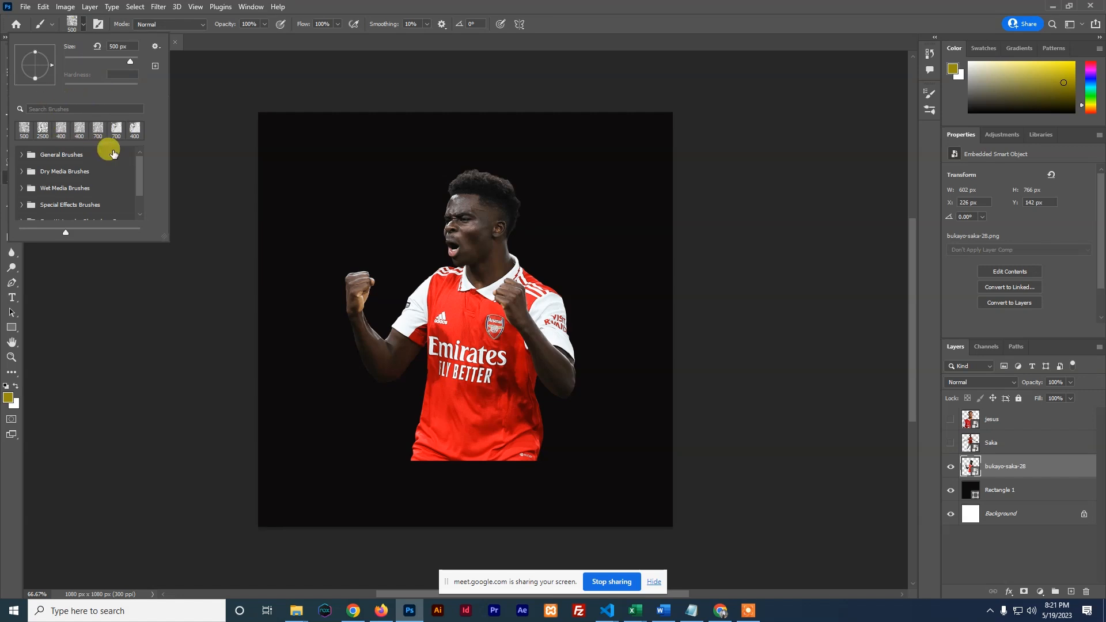
{"action": "left_click", "coordinate": [80, 28]}
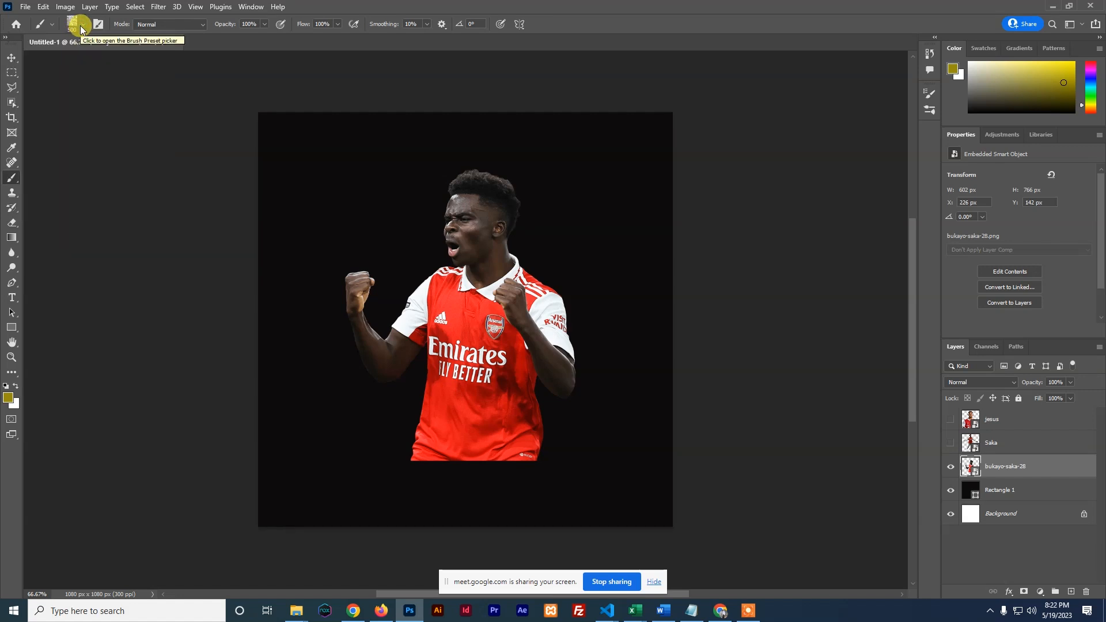
Display the Brushes list and collapse the Free Concrete Paint Photoshop Brushes 5 group.
{"action": "left_click", "coordinate": [250, 7]}
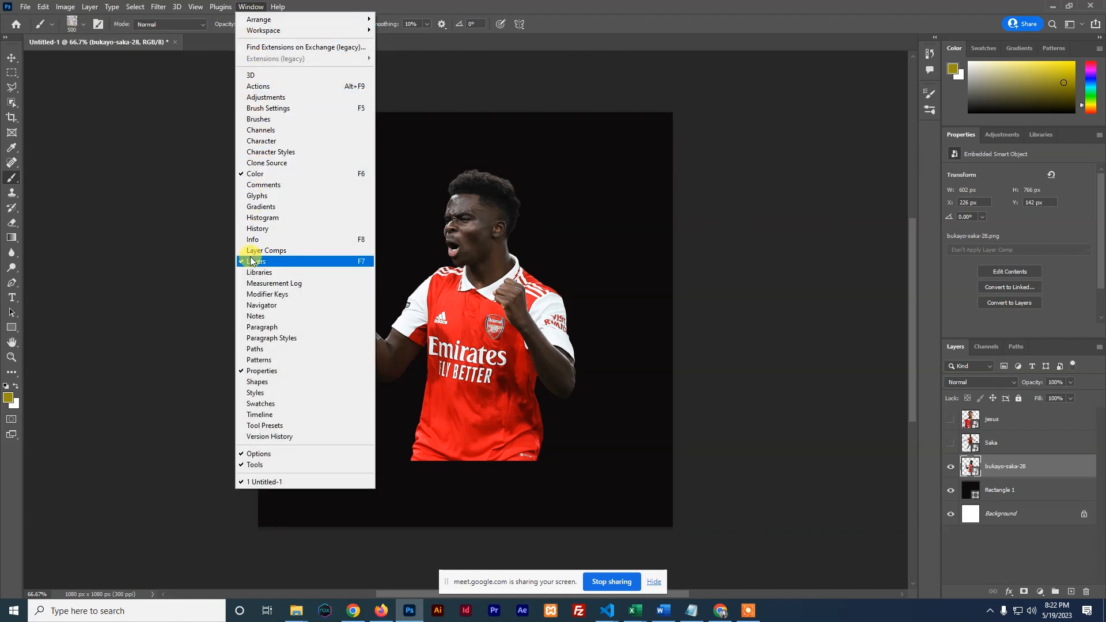
{"action": "left_click", "coordinate": [250, 109]}
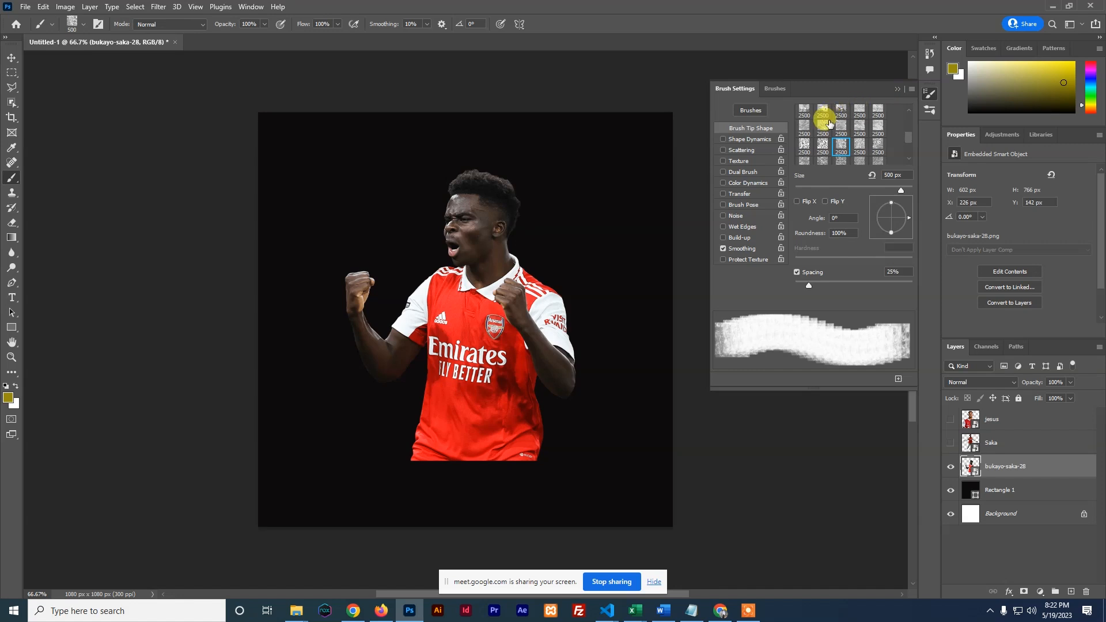
{"action": "left_click", "coordinate": [775, 89]}
{"action": "scroll", "coordinate": [774, 242], "scroll_direction": "down", "scroll_amount": 1}
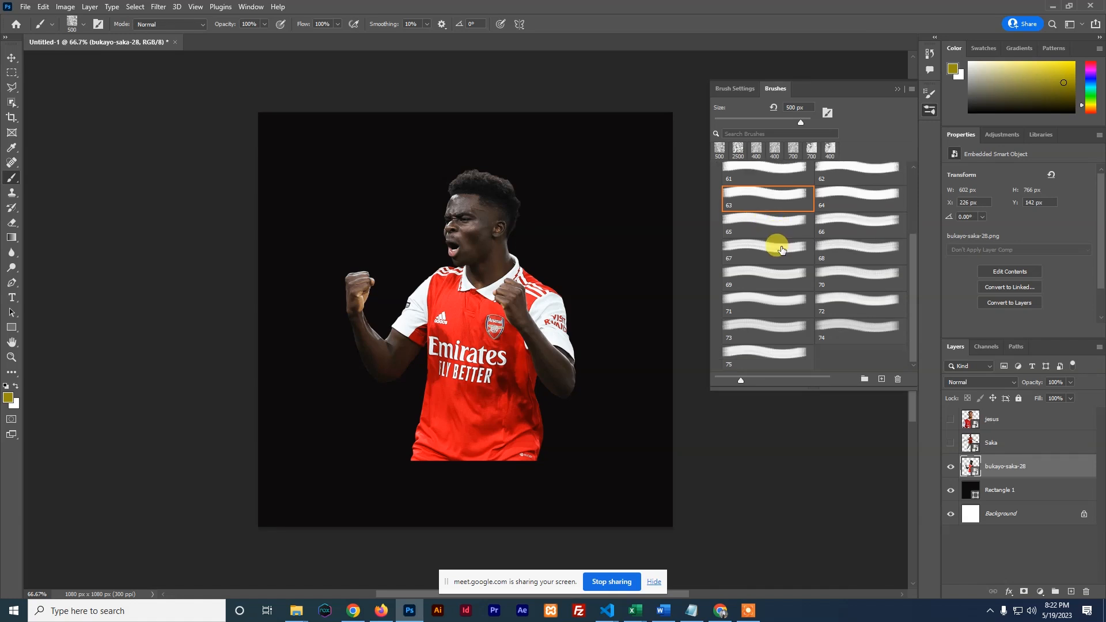
{"action": "scroll", "coordinate": [774, 242], "scroll_direction": "up", "scroll_amount": 4}
{"action": "left_click", "coordinate": [715, 255]}
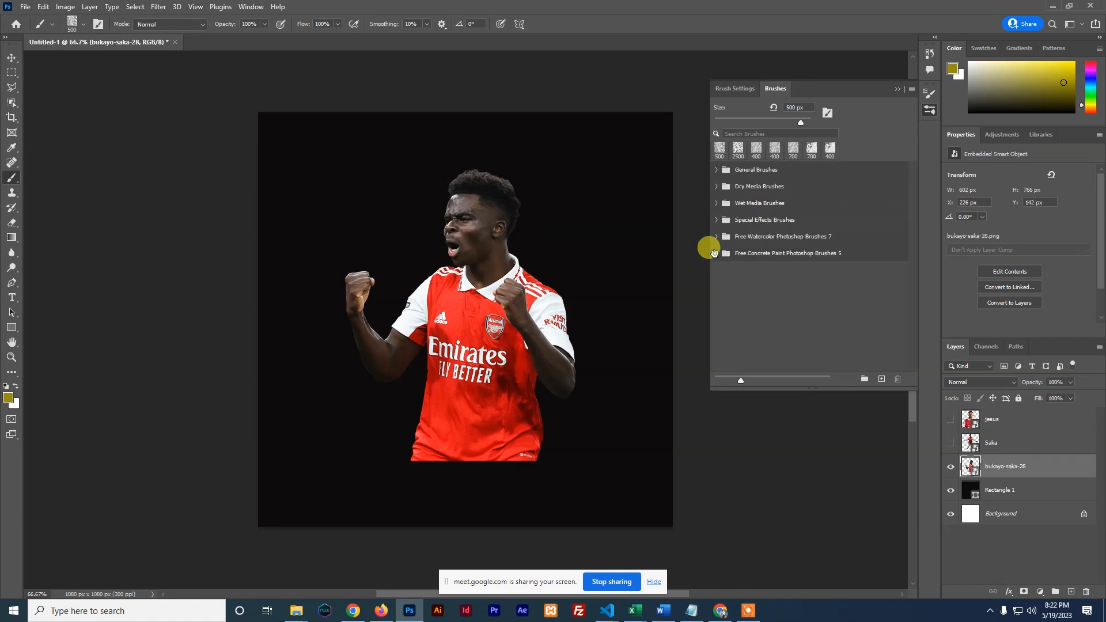
Switch to Firefox, search the web for "brusheezy" and open the Brusheezy home page.
{"action": "left_click", "coordinate": [384, 612]}
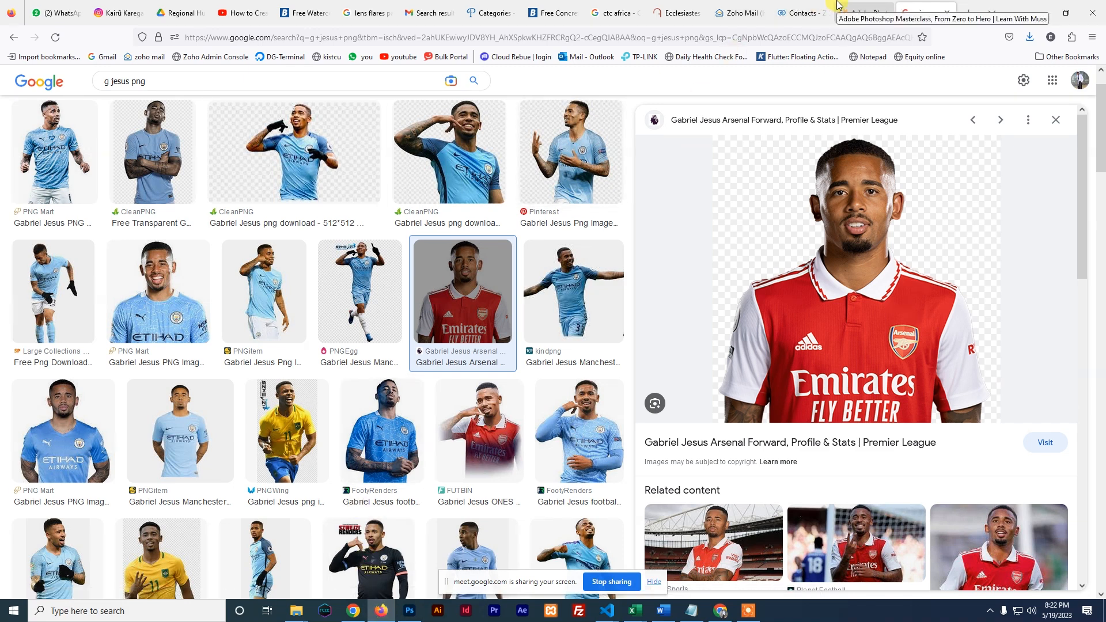
{"action": "left_click", "coordinate": [537, 31]}
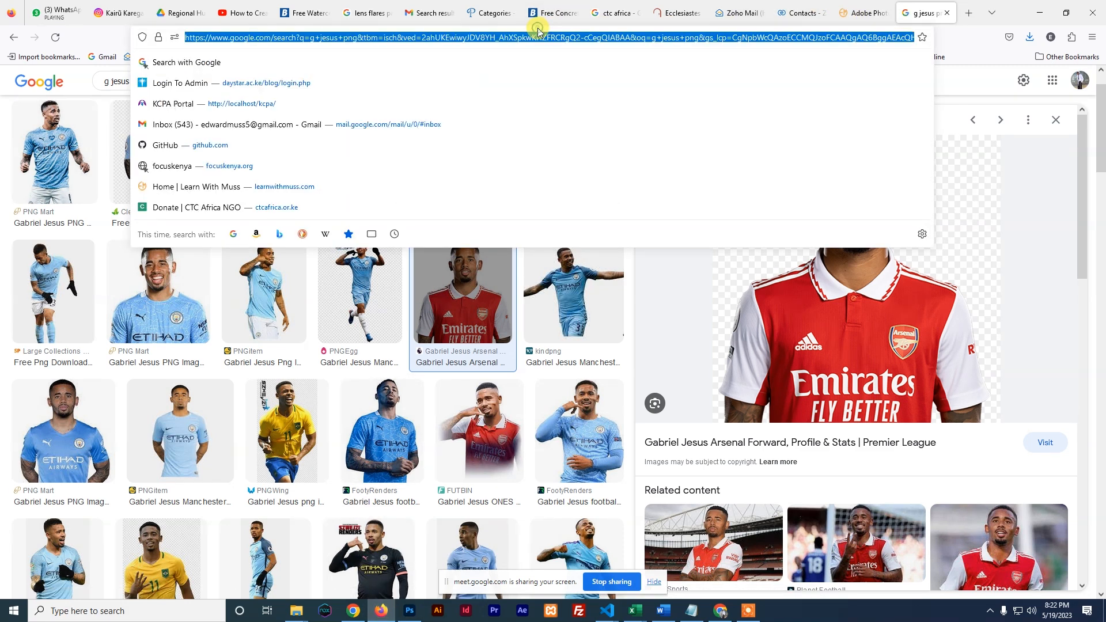
{"action": "type", "text": "br"}
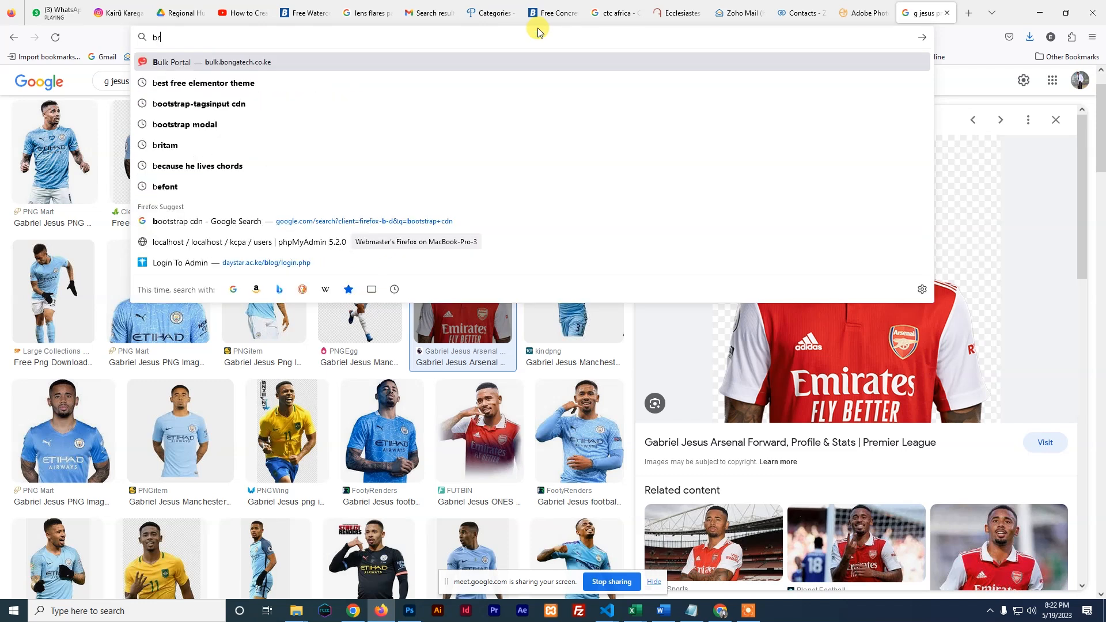
{"action": "type", "text": "ushe"}
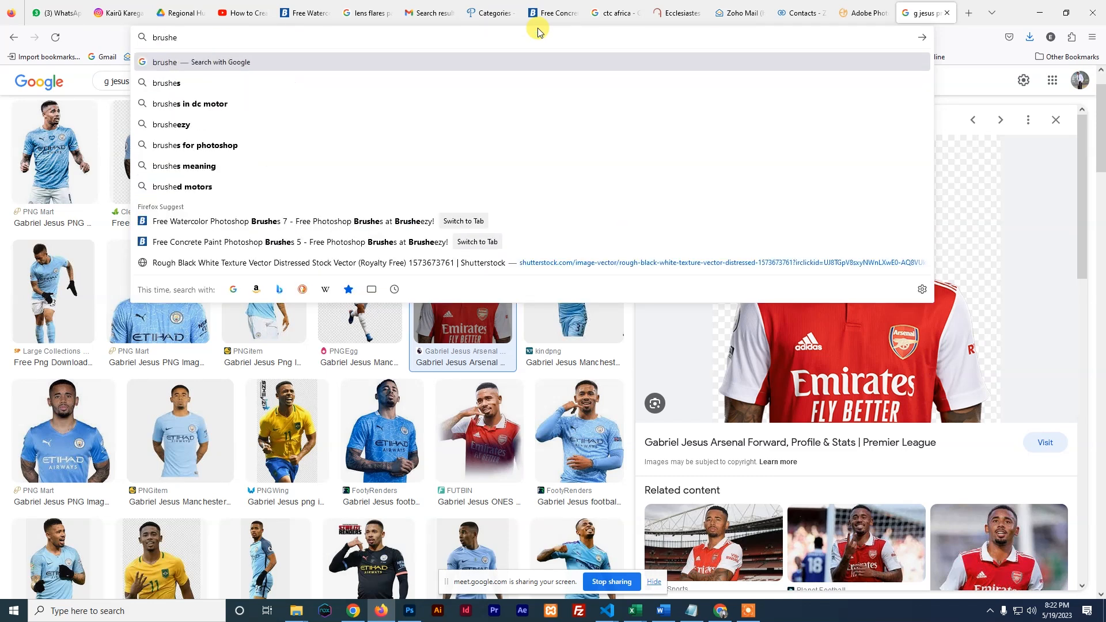
{"action": "type", "text": "e"}
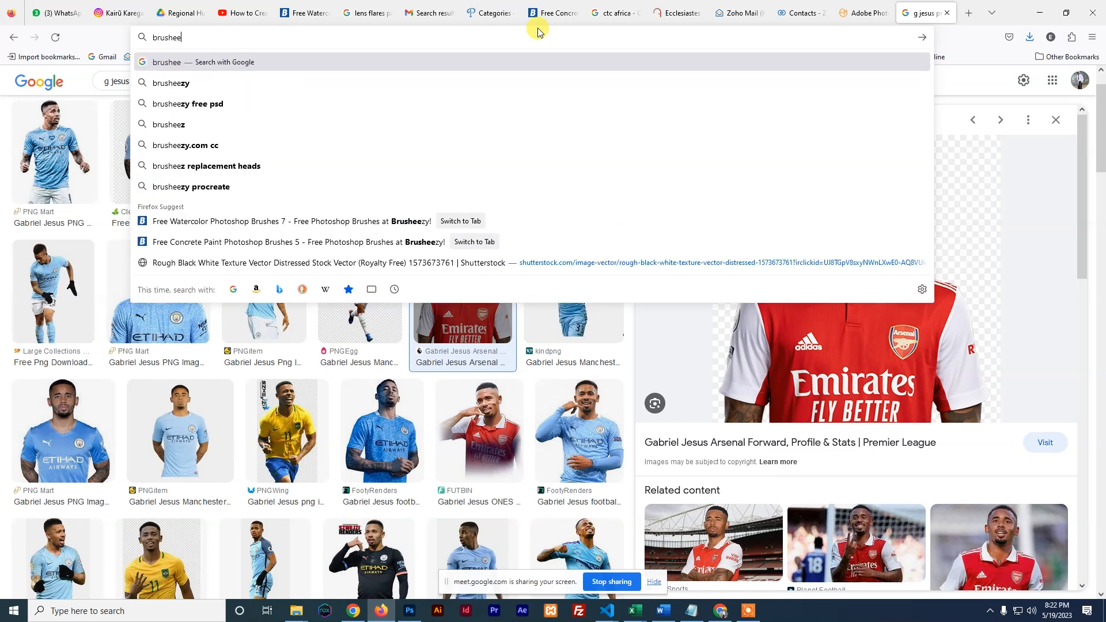
{"action": "type", "text": "xy"}
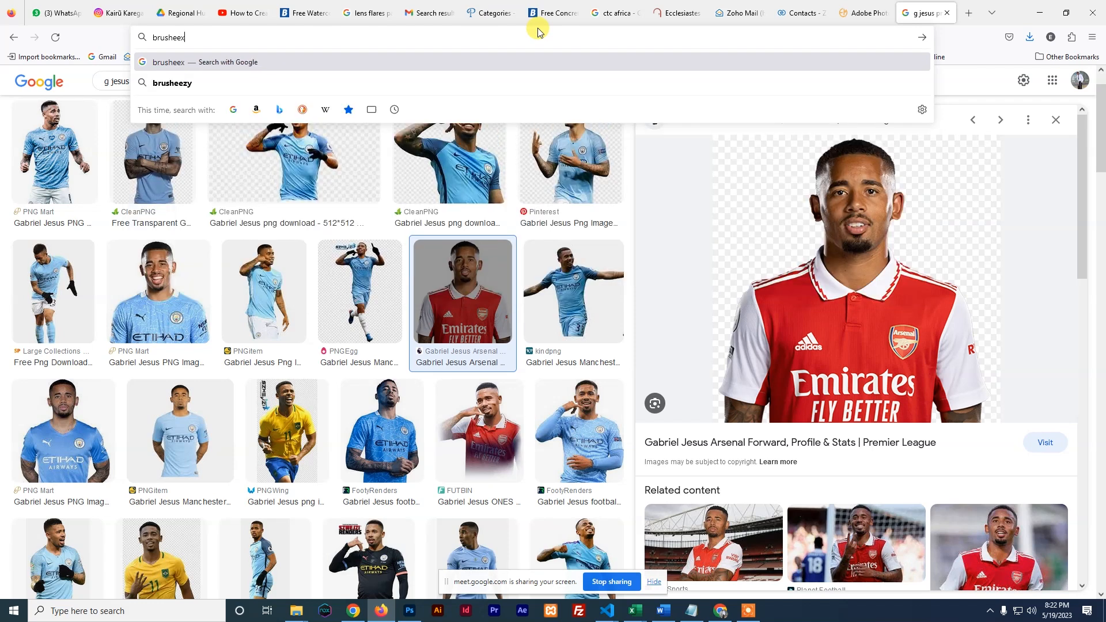
{"action": "key", "text": "BackSpace"}
{"action": "type", "text": "zy"}
{"action": "key", "text": "Return"}
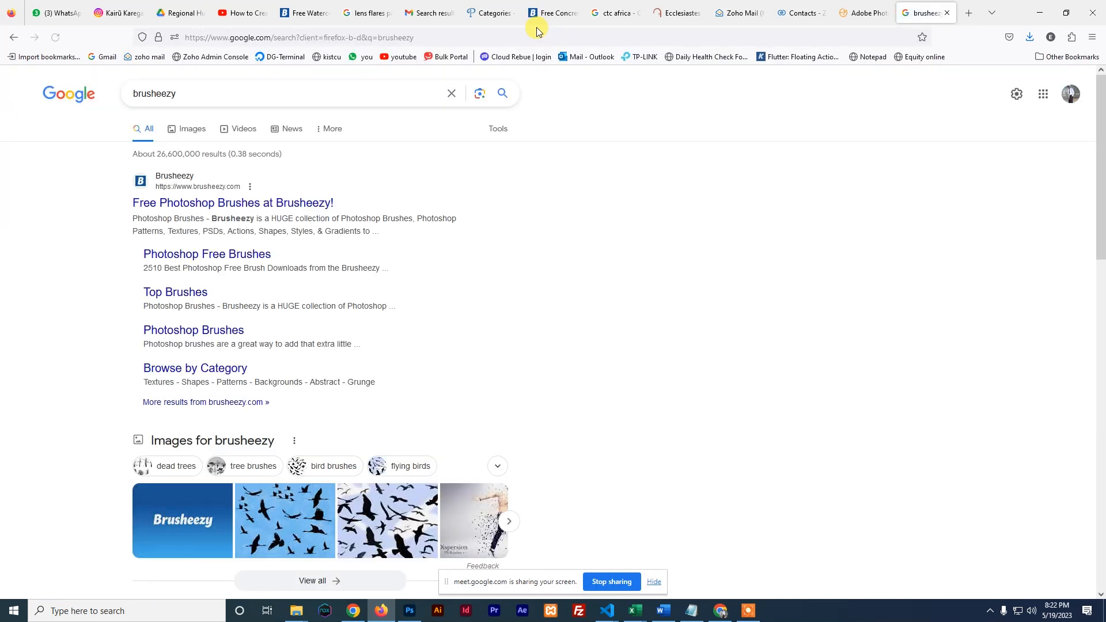
{"action": "left_click", "coordinate": [143, 206]}
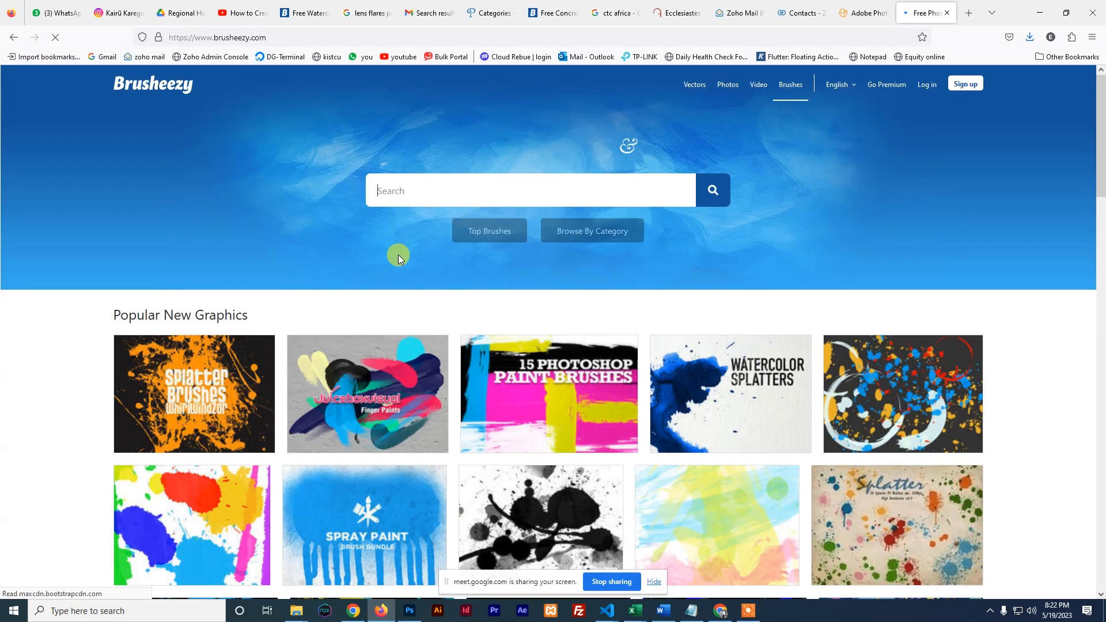
Download the free Watercolor Splatters & Drips Brushes set from Brusheezy and save its zip file under the suggested name.
{"action": "scroll", "coordinate": [398, 254], "scroll_direction": "down", "scroll_amount": 7}
{"action": "scroll", "coordinate": [396, 262], "scroll_direction": "down", "scroll_amount": 2}
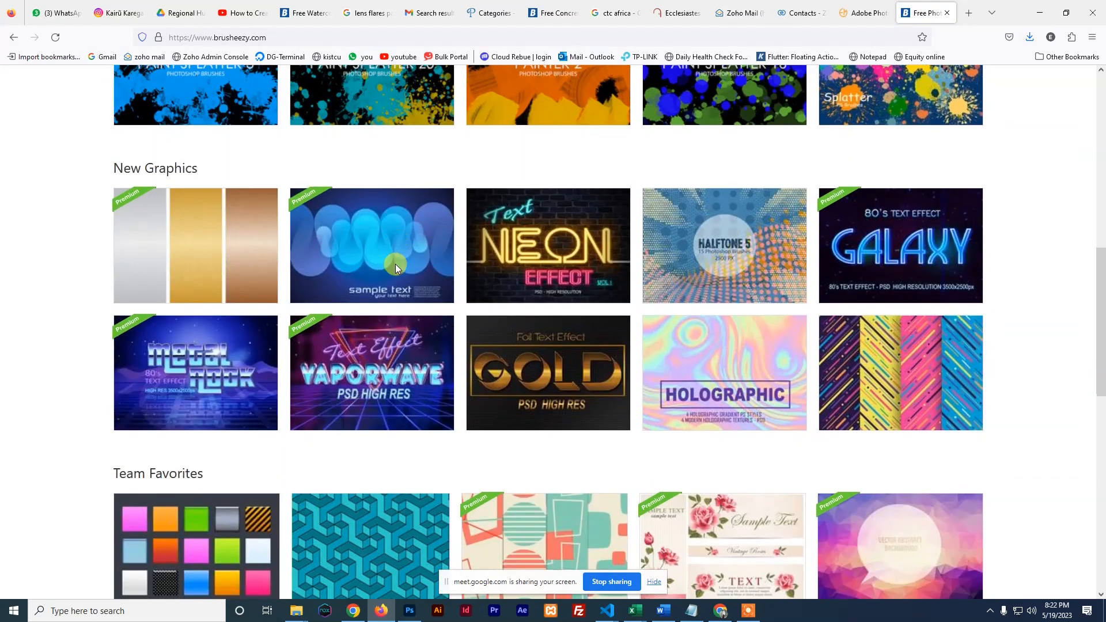
{"action": "scroll", "coordinate": [395, 260], "scroll_direction": "up", "scroll_amount": 4}
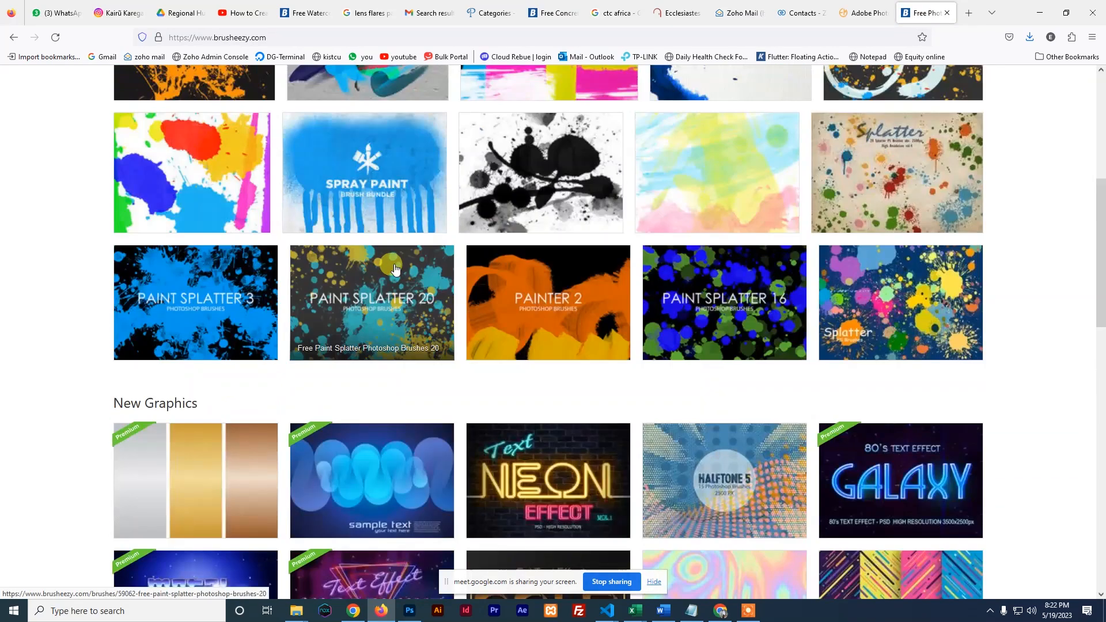
{"action": "left_click", "coordinate": [206, 192]}
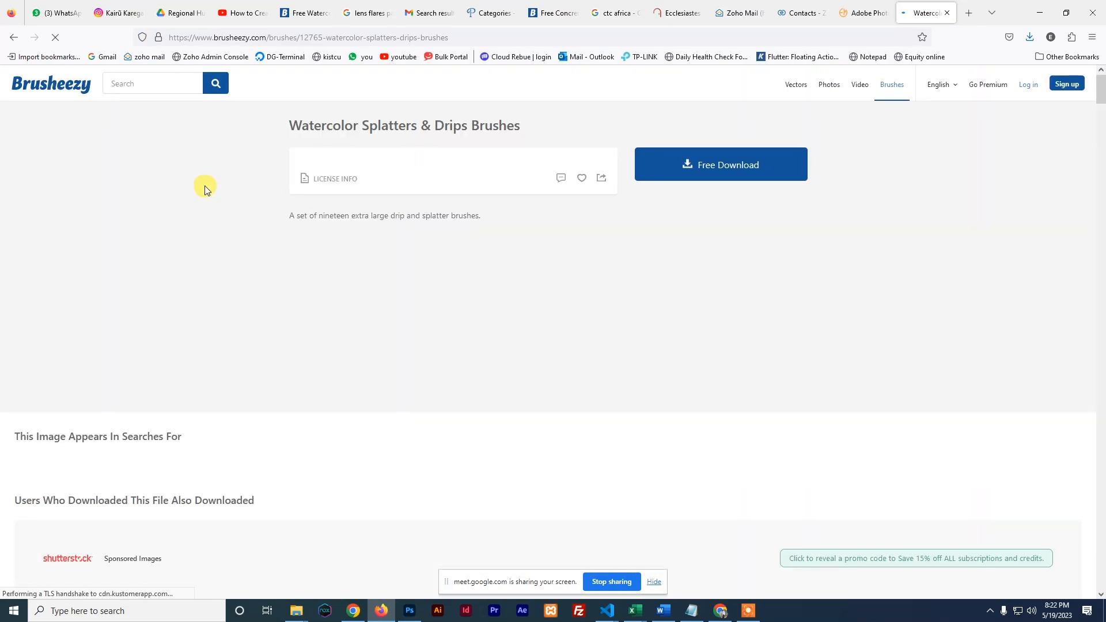
{"action": "left_click", "coordinate": [721, 171]}
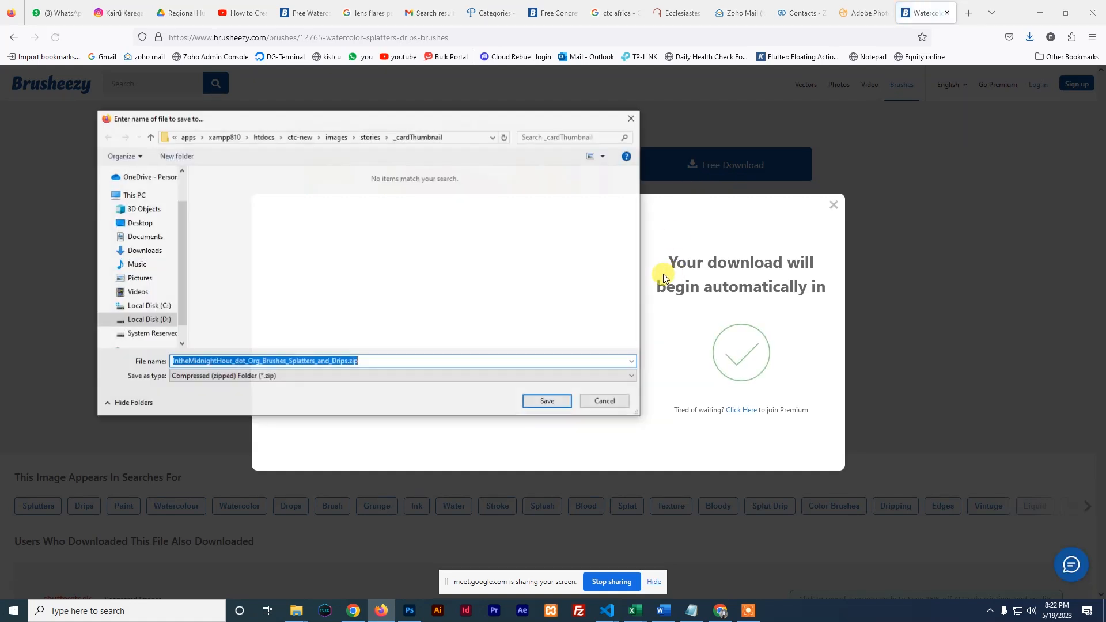
{"action": "left_click", "coordinate": [547, 402]}
In File Explorer, move IntheMidnightHour_dot_Org_Brushes_Splatters_and_Drips.zip from _cardThumbnail to Downloads and extract it into a folder of its own name.
{"action": "left_click", "coordinate": [1029, 40]}
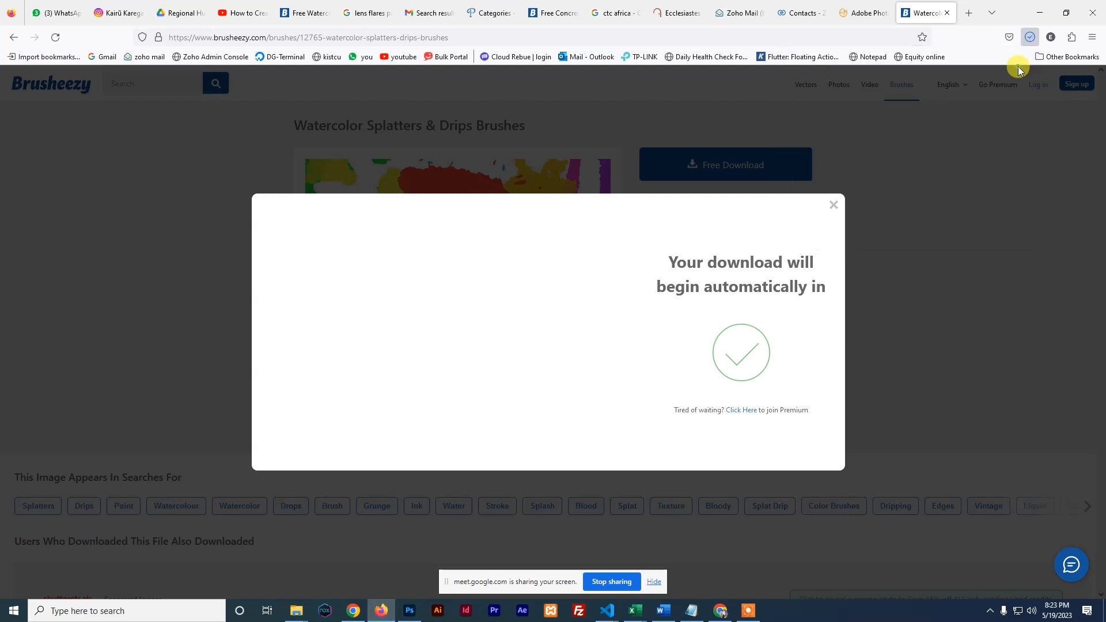
{"action": "key", "text": "alt+Tab"}
{"action": "right_click", "coordinate": [385, 88]}
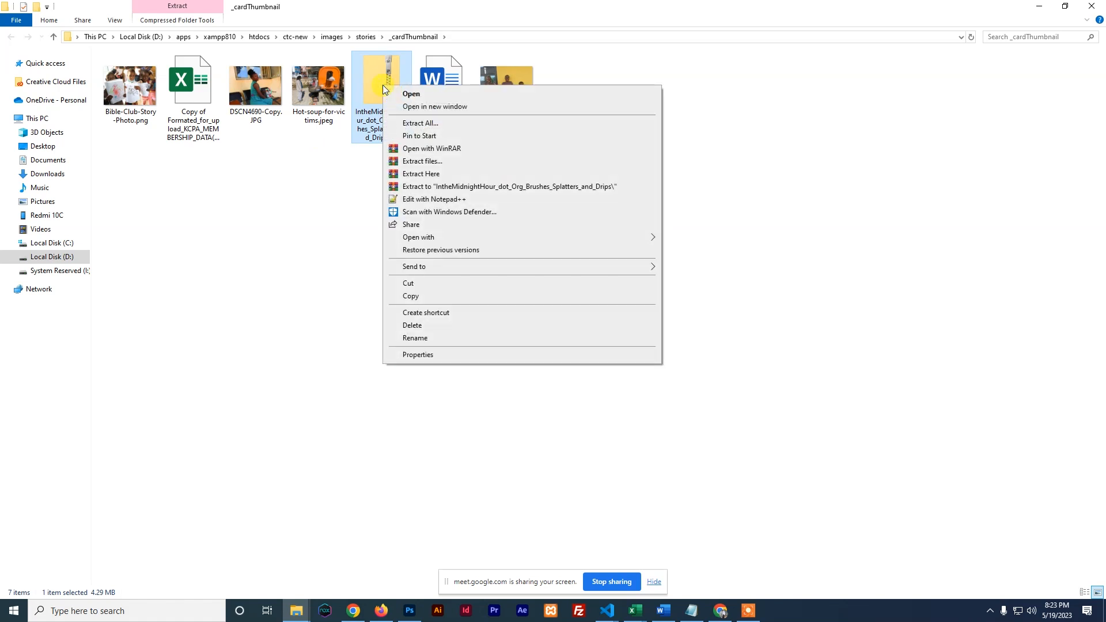
{"action": "left_click", "coordinate": [415, 283]}
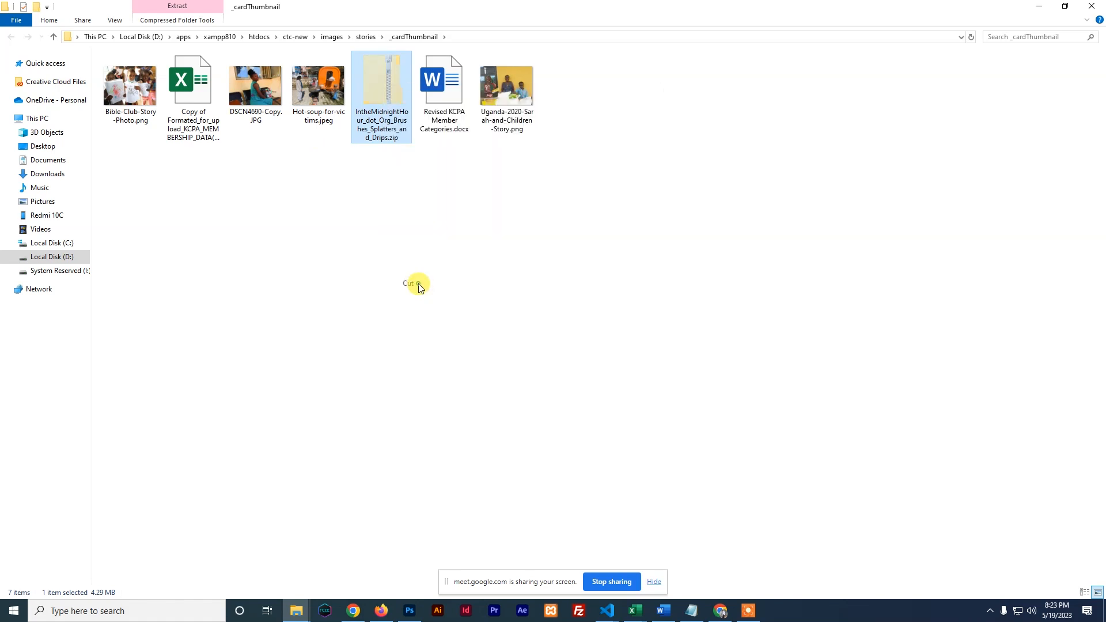
{"action": "left_click", "coordinate": [44, 173]}
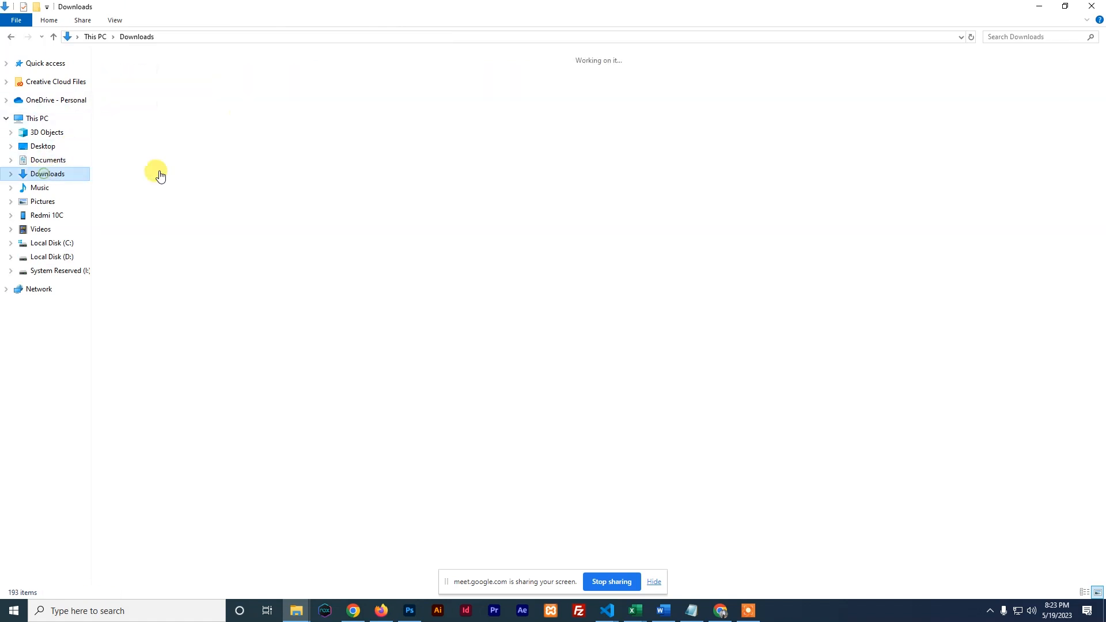
{"action": "right_click", "coordinate": [791, 97]}
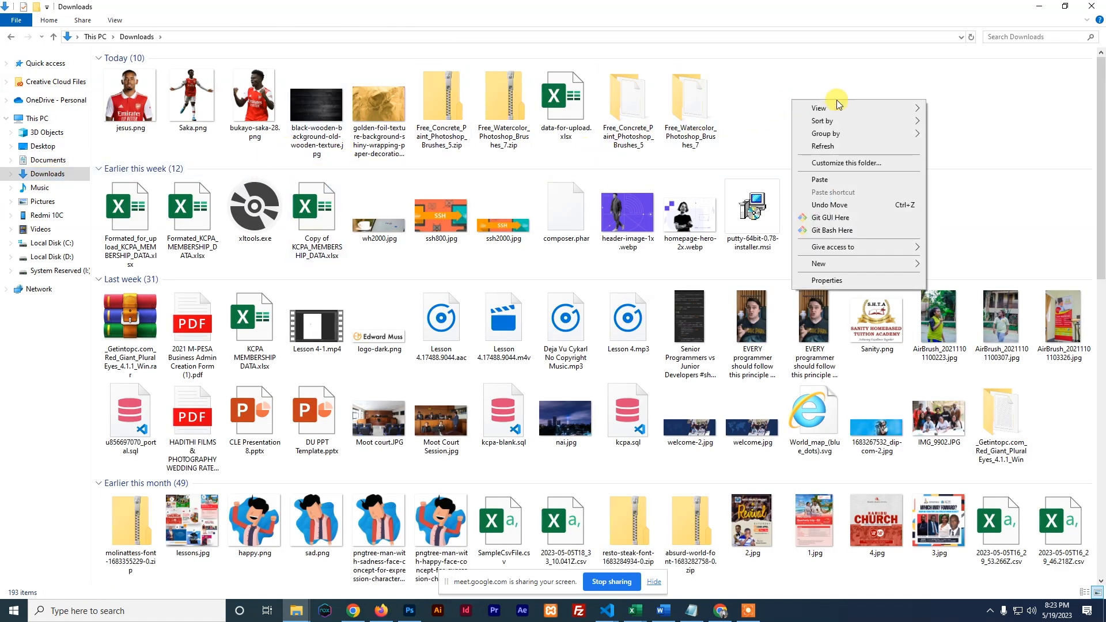
{"action": "left_click", "coordinate": [832, 179]}
{"action": "right_click", "coordinate": [754, 93]}
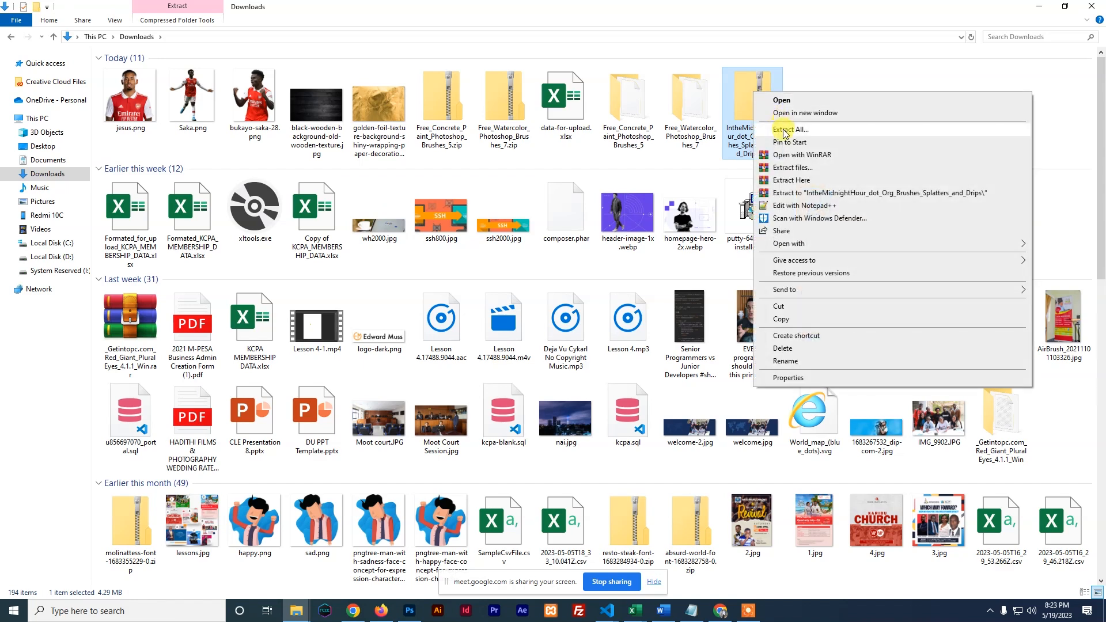
{"action": "left_click", "coordinate": [804, 193]}
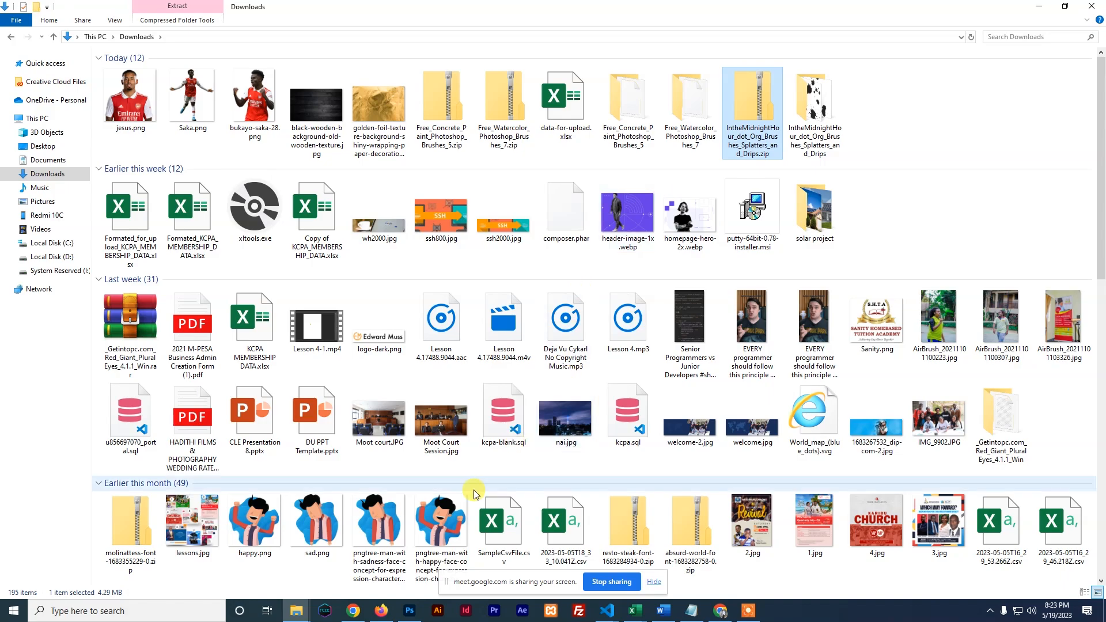
Switch back to Photoshop and import the brush file IntheMidnightHour-dot-Org-Splatters-and-Drips.abr from its extracted folder in Downloads.
{"action": "left_click", "coordinate": [410, 611]}
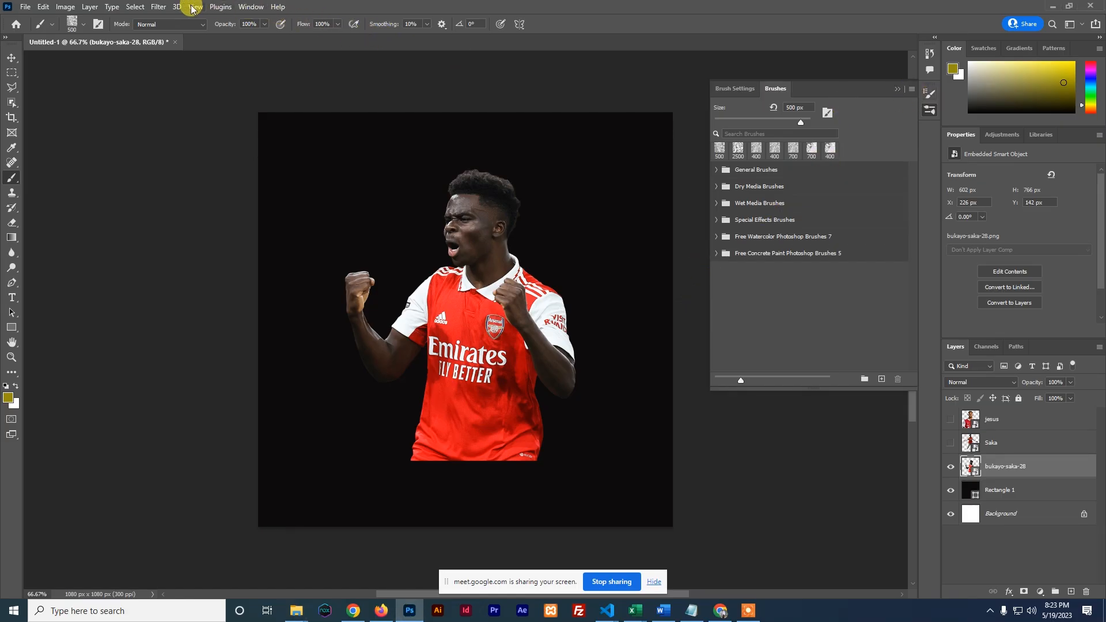
{"action": "left_click", "coordinate": [250, 7]}
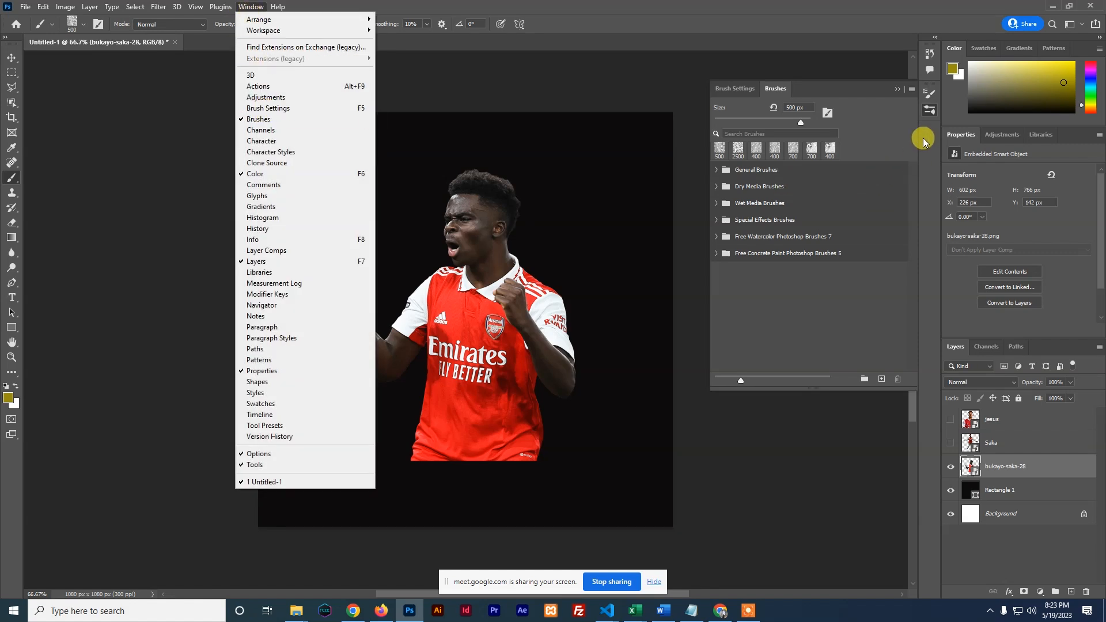
{"action": "left_click", "coordinate": [929, 111]}
{"action": "left_click", "coordinate": [928, 110]}
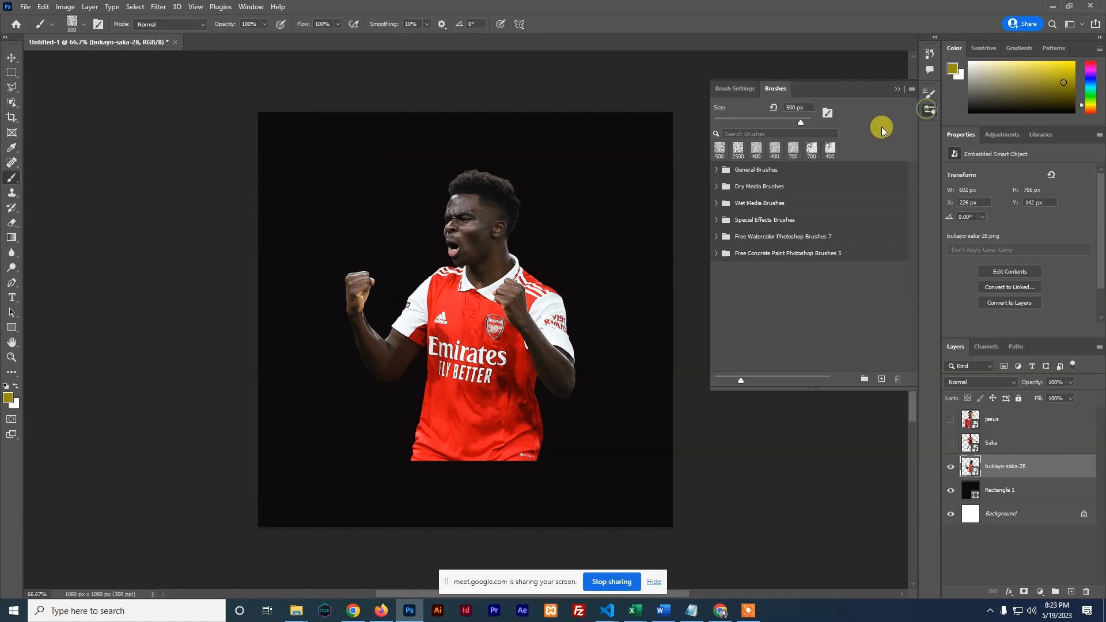
{"action": "left_click", "coordinate": [912, 90]}
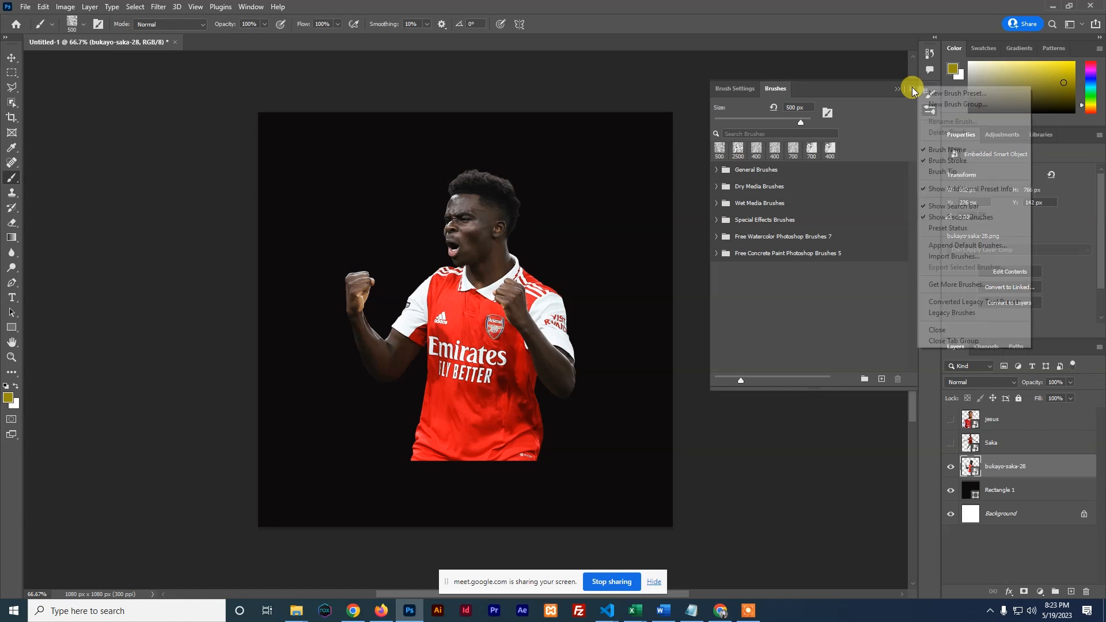
{"action": "left_click", "coordinate": [954, 257]}
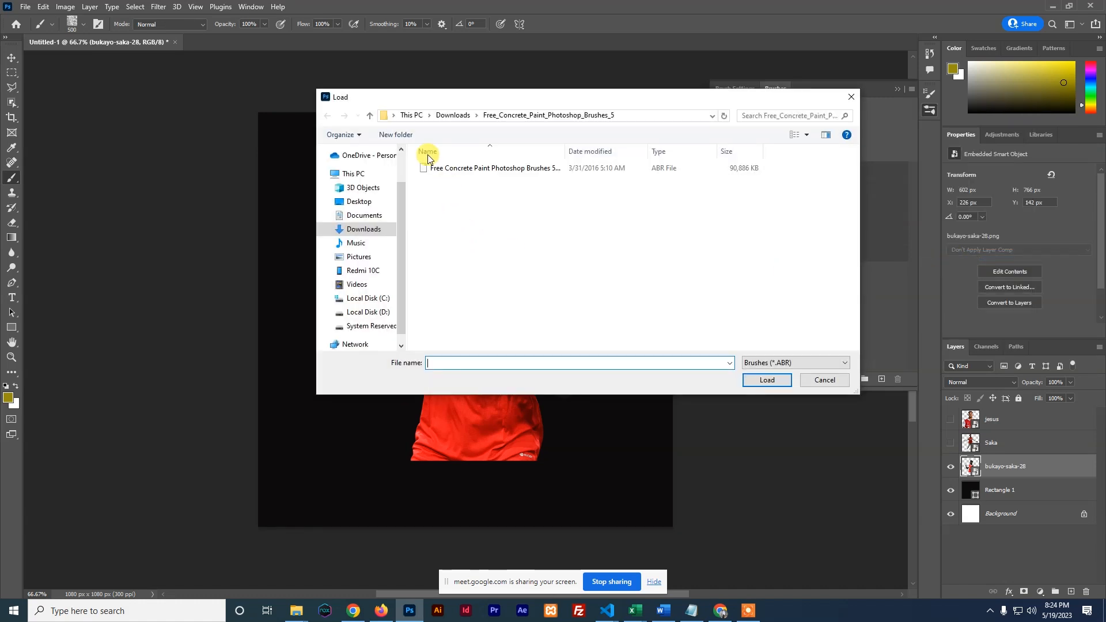
{"action": "left_click", "coordinate": [370, 115]}
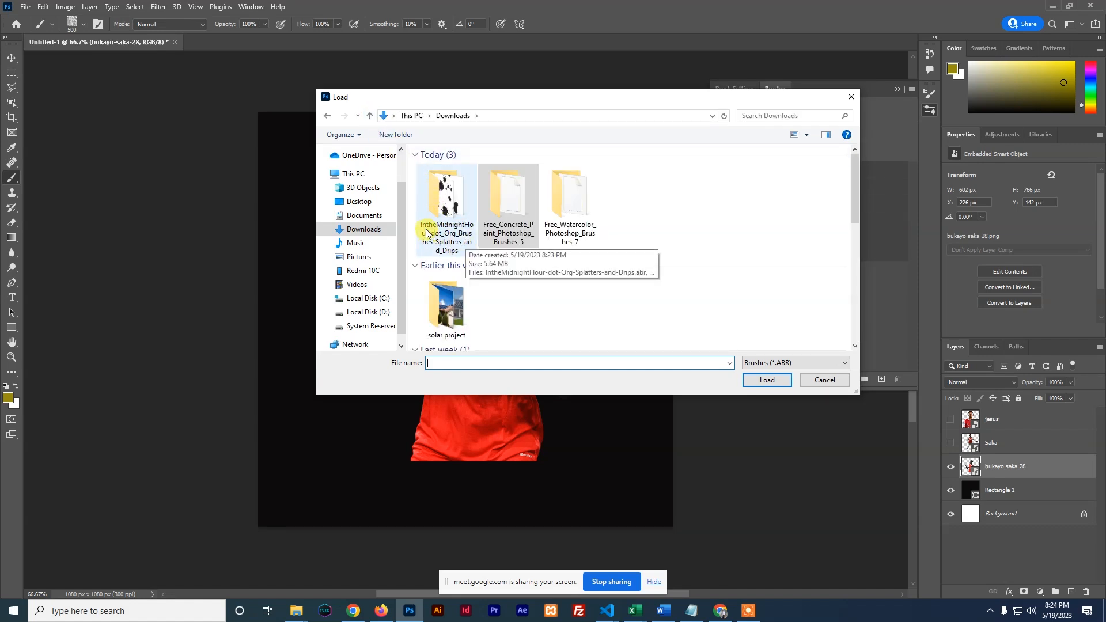
{"action": "double_click", "coordinate": [454, 211]}
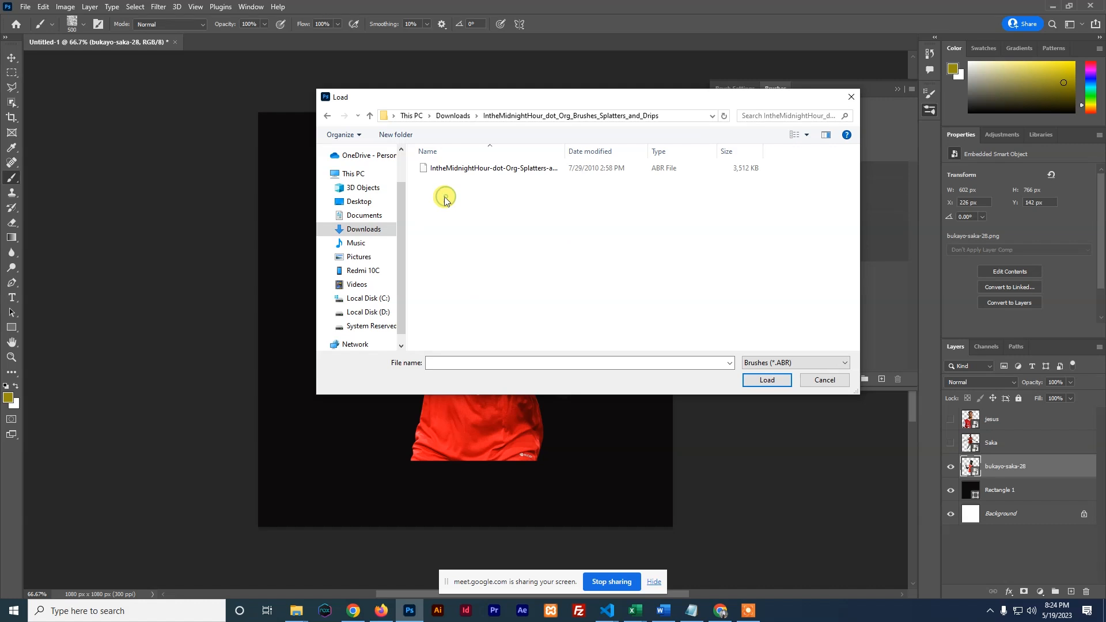
{"action": "left_click", "coordinate": [461, 170]}
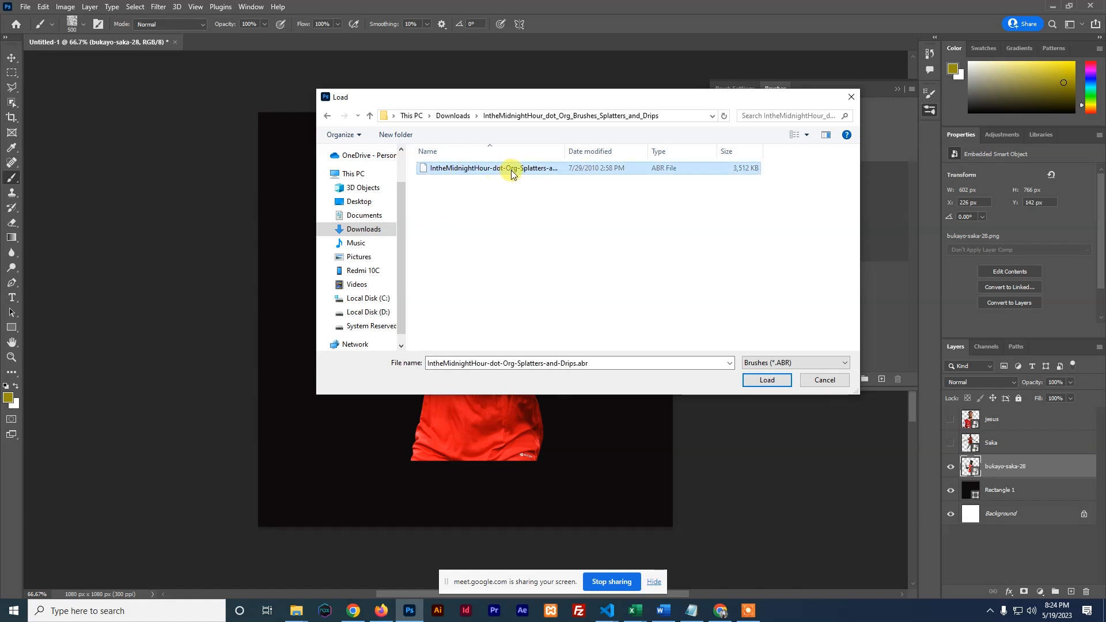
{"action": "left_click_drag", "start_coordinate": [565, 151], "coordinate": [673, 151]}
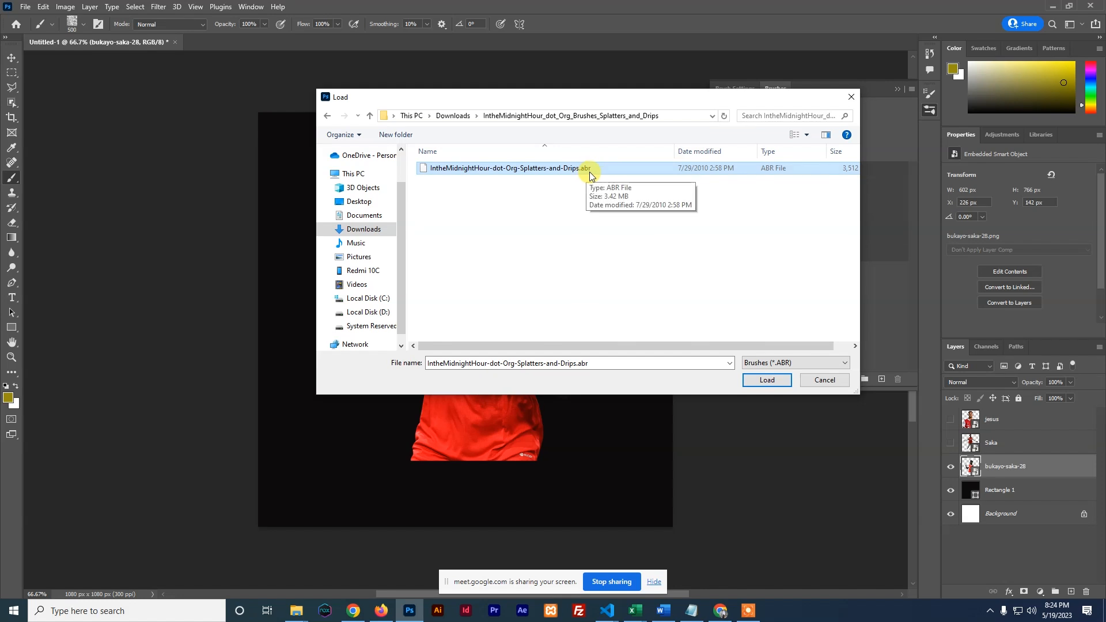
{"action": "left_click", "coordinate": [759, 380]}
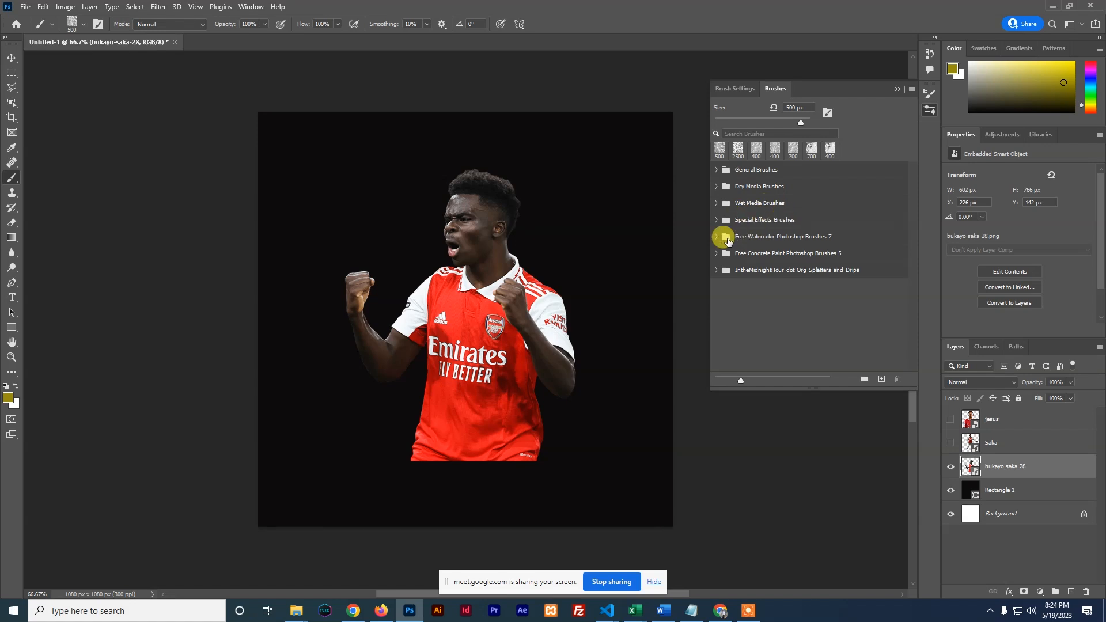
Expand the IntheMidnightHour-dot-Org-Splatters-and-Drips brush group and look through its splatter and drip brushes.
{"action": "left_click", "coordinate": [717, 270]}
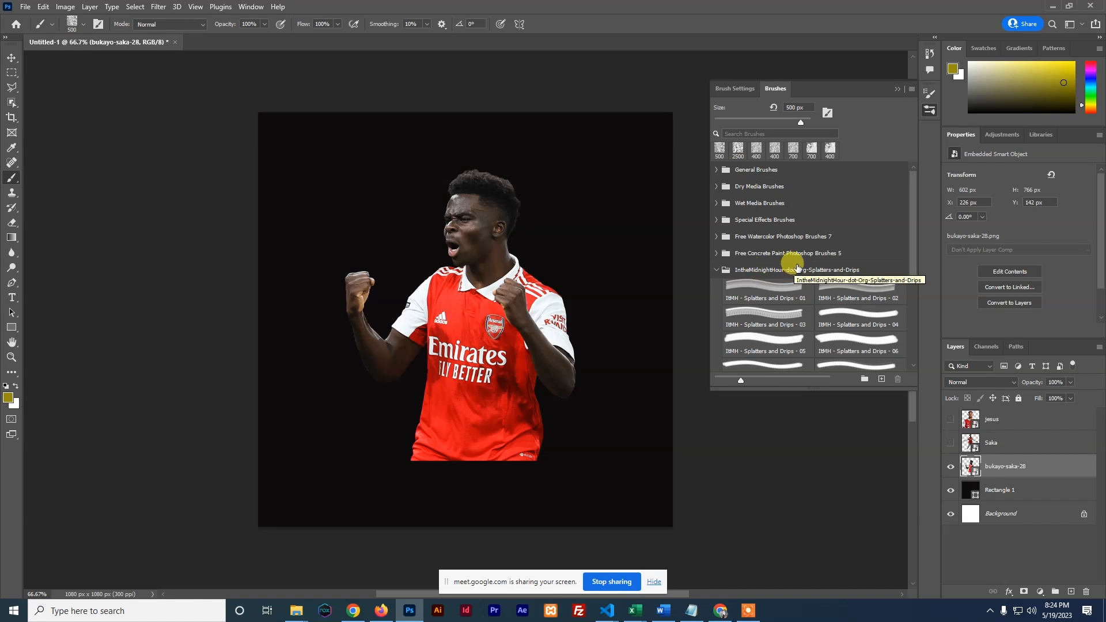
{"action": "left_click", "coordinate": [773, 332]}
{"action": "scroll", "coordinate": [774, 335], "scroll_direction": "down", "scroll_amount": 1}
{"action": "scroll", "coordinate": [773, 335], "scroll_direction": "down", "scroll_amount": 2}
{"action": "left_click", "coordinate": [773, 335]}
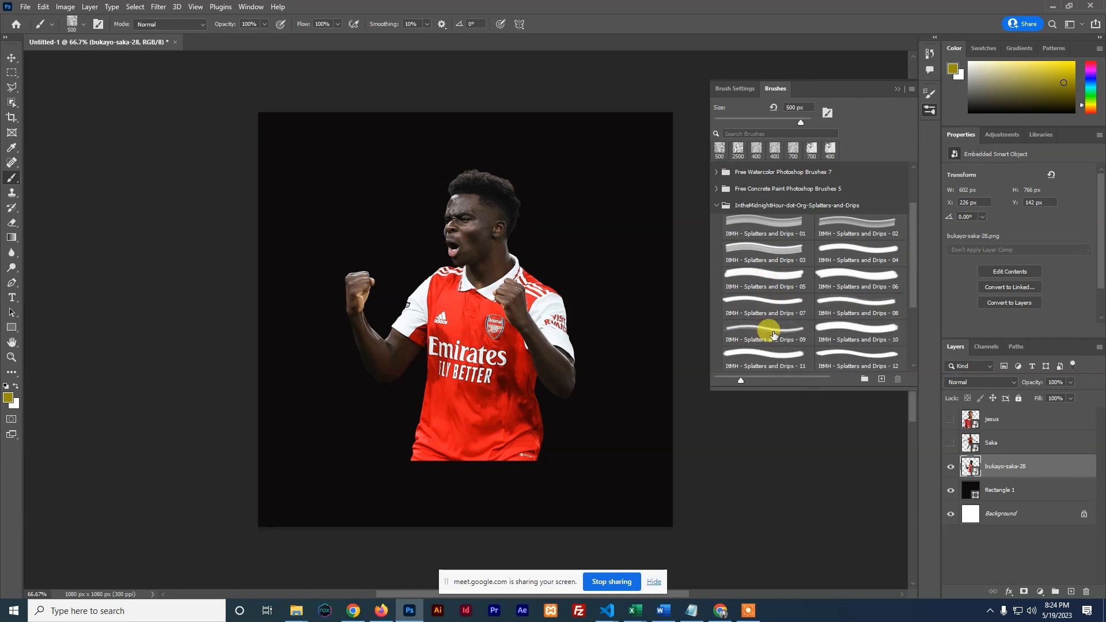
Compare several more brush tips further down the IntheMidnightHour-dot-Org-Splatters-and-Drips group.
{"action": "left_click", "coordinate": [774, 335]}
{"action": "scroll", "coordinate": [773, 335], "scroll_direction": "down", "scroll_amount": 1}
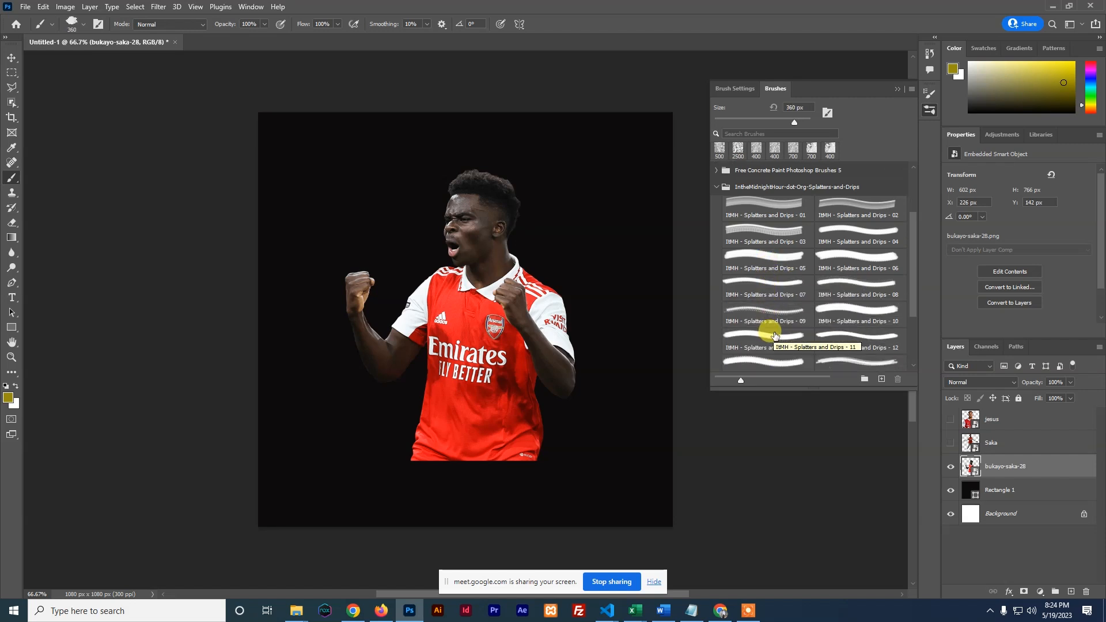
{"action": "scroll", "coordinate": [774, 335], "scroll_direction": "down", "scroll_amount": 3}
{"action": "left_click", "coordinate": [773, 335]}
{"action": "scroll", "coordinate": [774, 335], "scroll_direction": "down", "scroll_amount": 1}
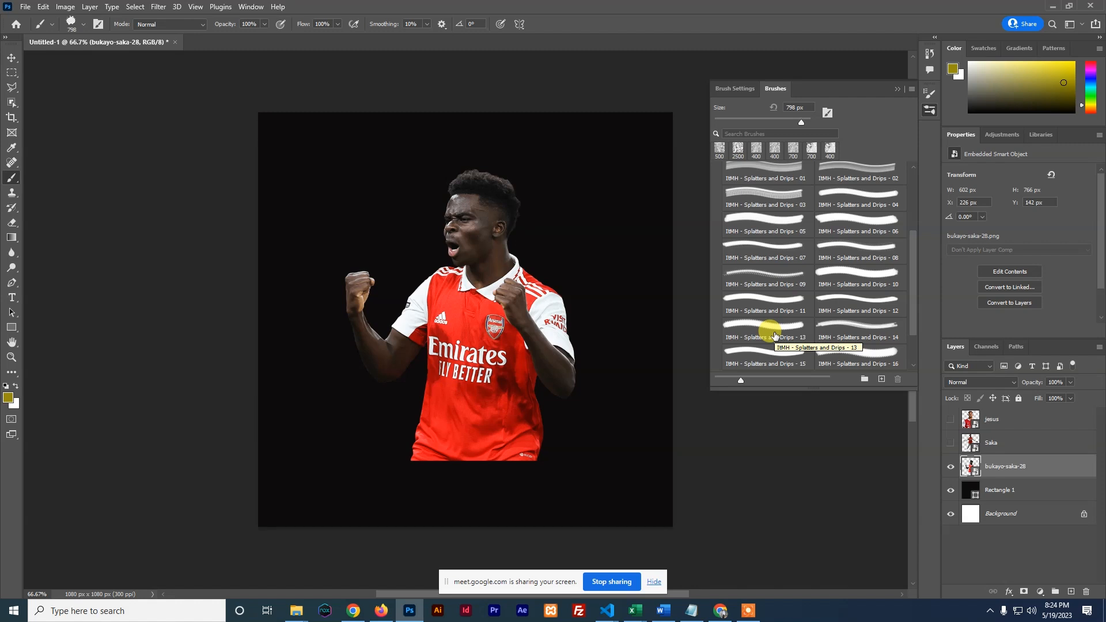
{"action": "left_click", "coordinate": [774, 335]}
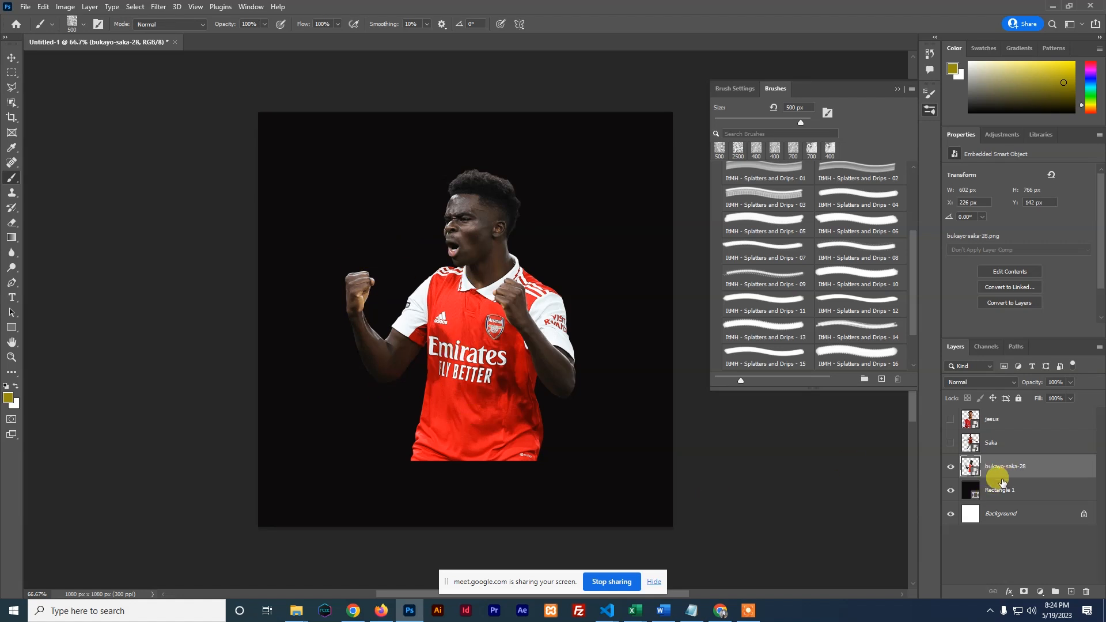
Toggle the player cut-out and Rectangle 1 off and on to check them, and add an empty layer directly above Rectangle 1.
{"action": "left_click", "coordinate": [950, 468]}
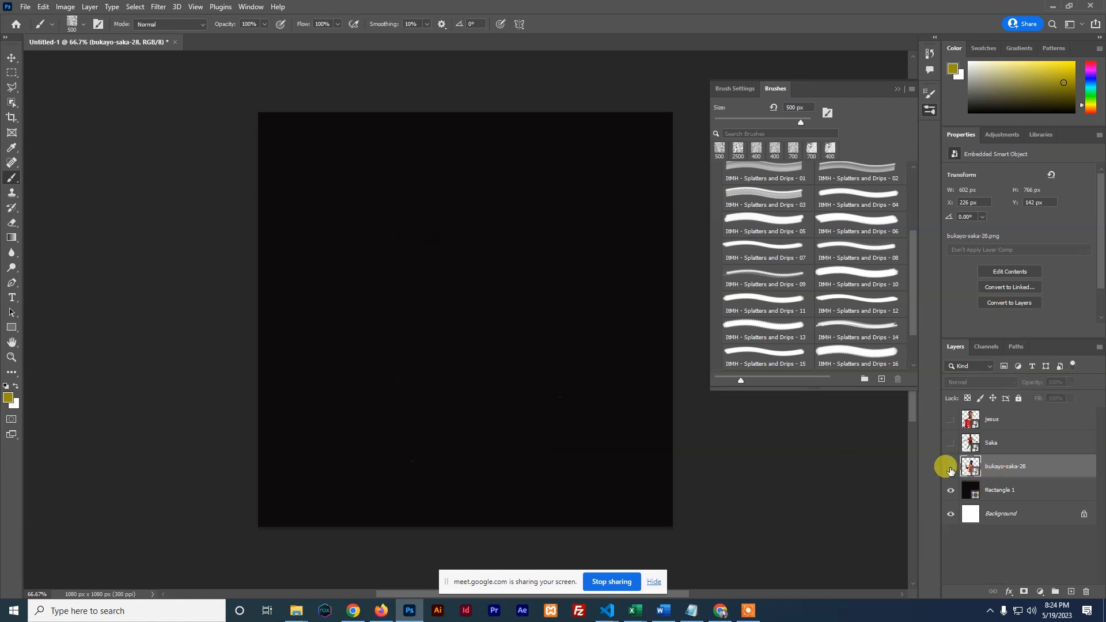
{"action": "left_click", "coordinate": [951, 468]}
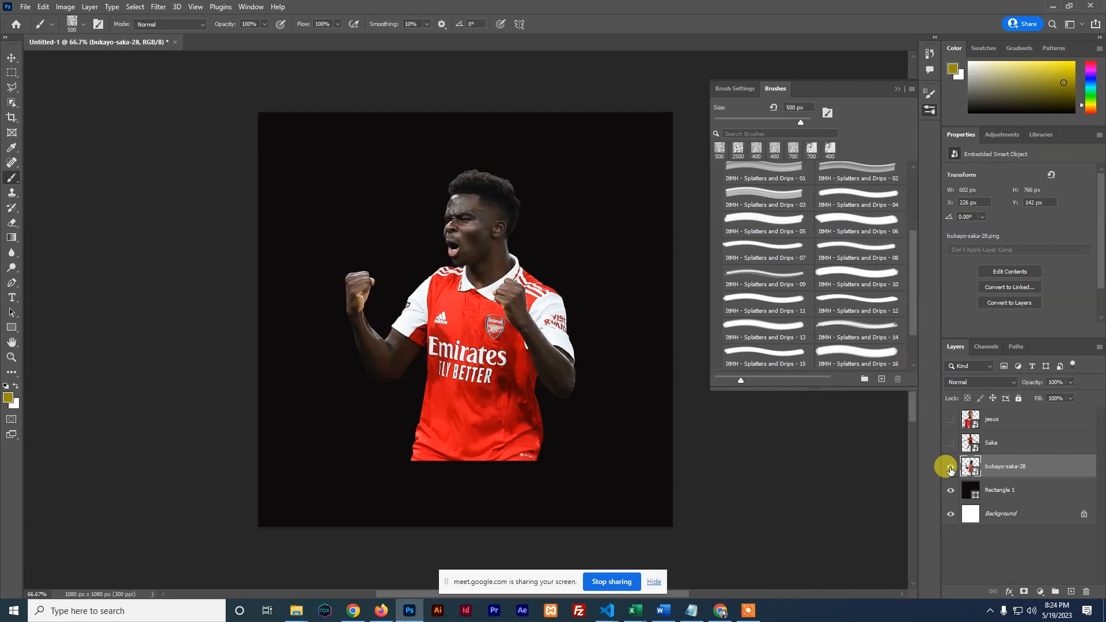
{"action": "left_click", "coordinate": [1020, 493]}
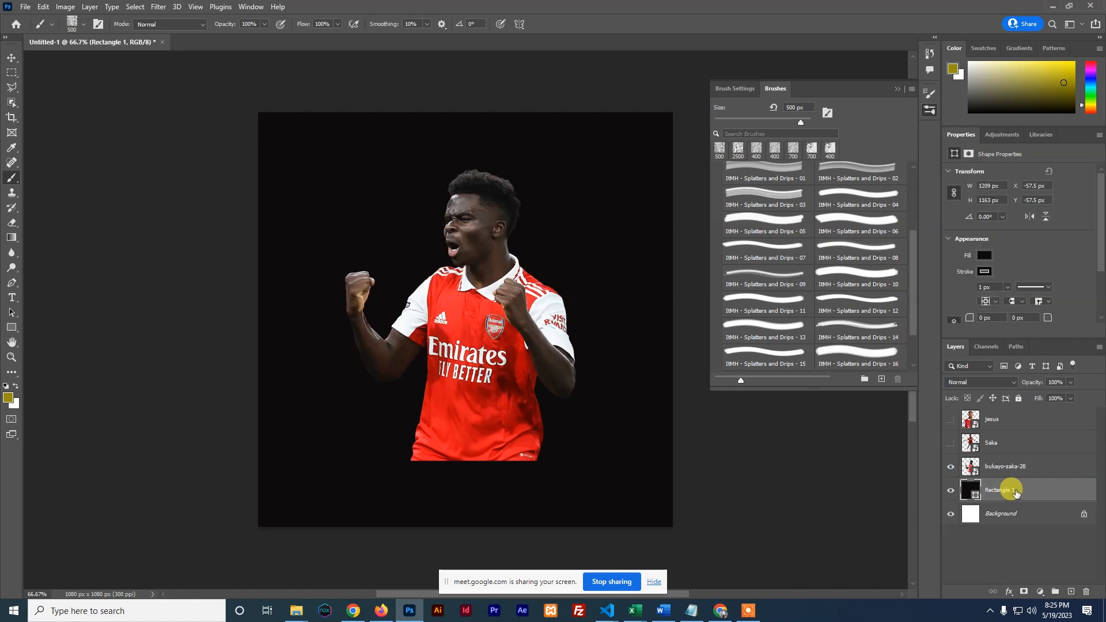
{"action": "left_click", "coordinate": [951, 492]}
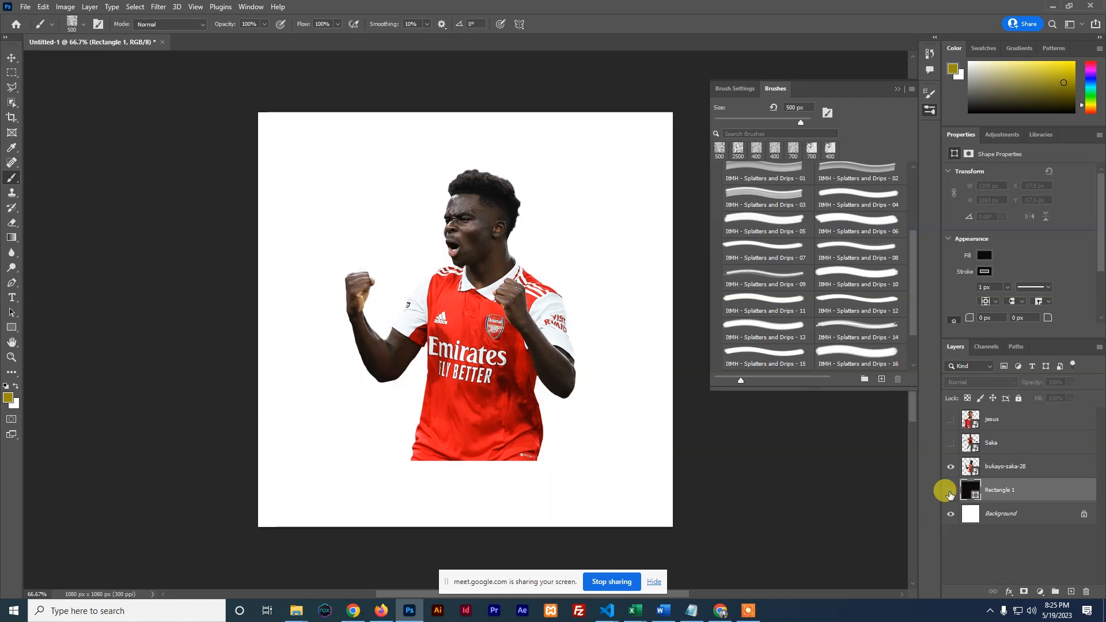
{"action": "left_click", "coordinate": [951, 493]}
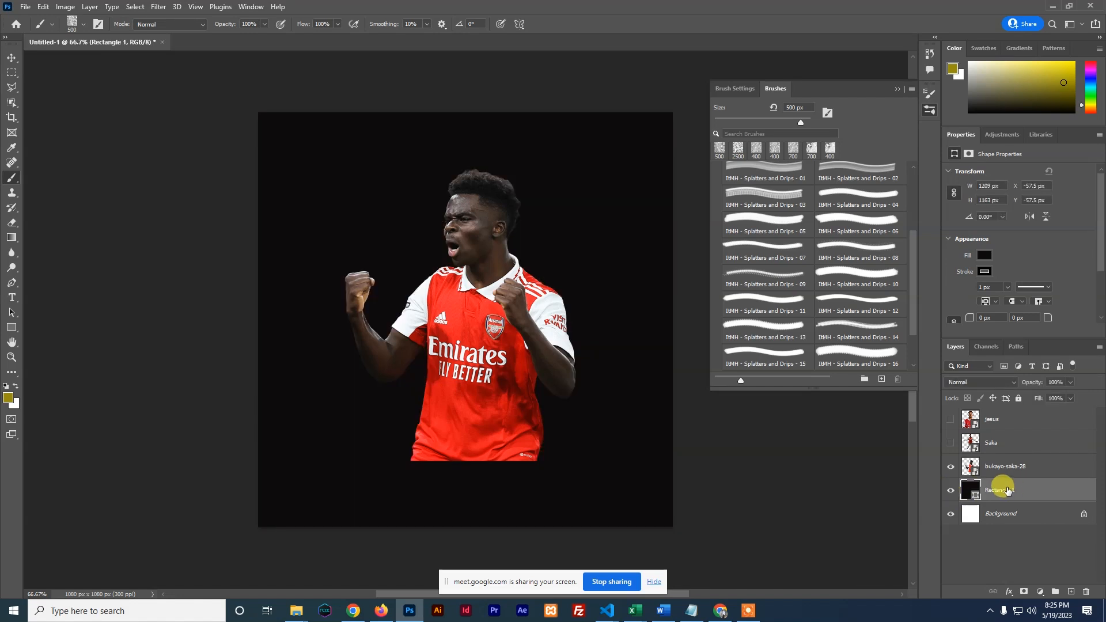
{"action": "left_click", "coordinate": [1072, 593]}
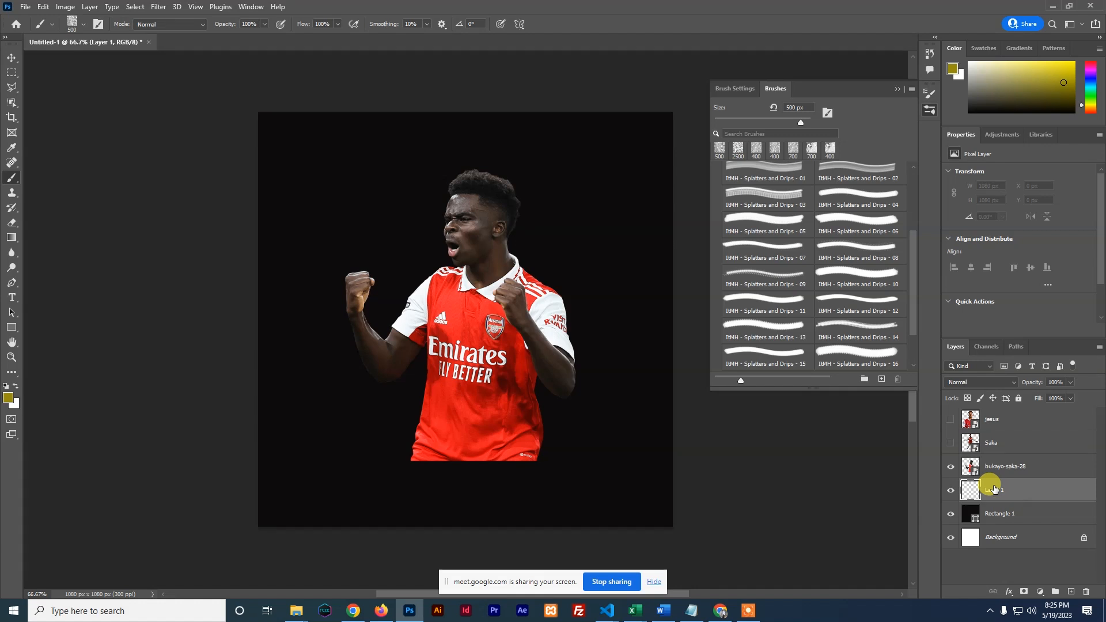
Choose the brush ItMH - Splatters and Drips - 06 from the splatter and drip group.
{"action": "scroll", "coordinate": [841, 305], "scroll_direction": "down", "scroll_amount": 3}
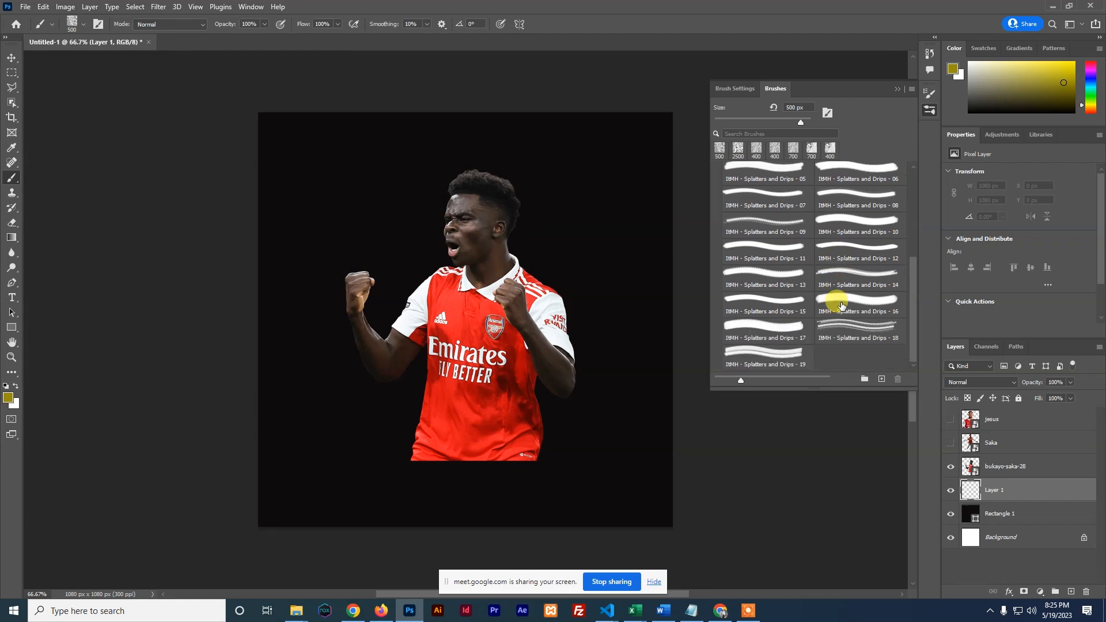
{"action": "left_click", "coordinate": [841, 305]}
{"action": "scroll", "coordinate": [841, 305], "scroll_direction": "up", "scroll_amount": 4}
{"action": "scroll", "coordinate": [841, 306], "scroll_direction": "up", "scroll_amount": 2}
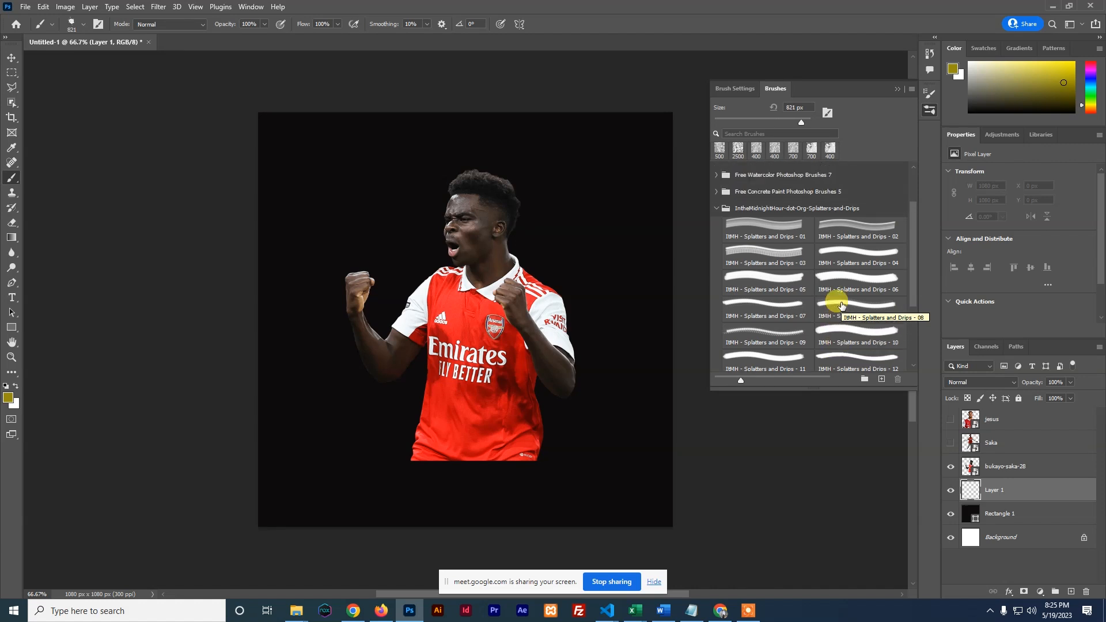
{"action": "left_click", "coordinate": [841, 306]}
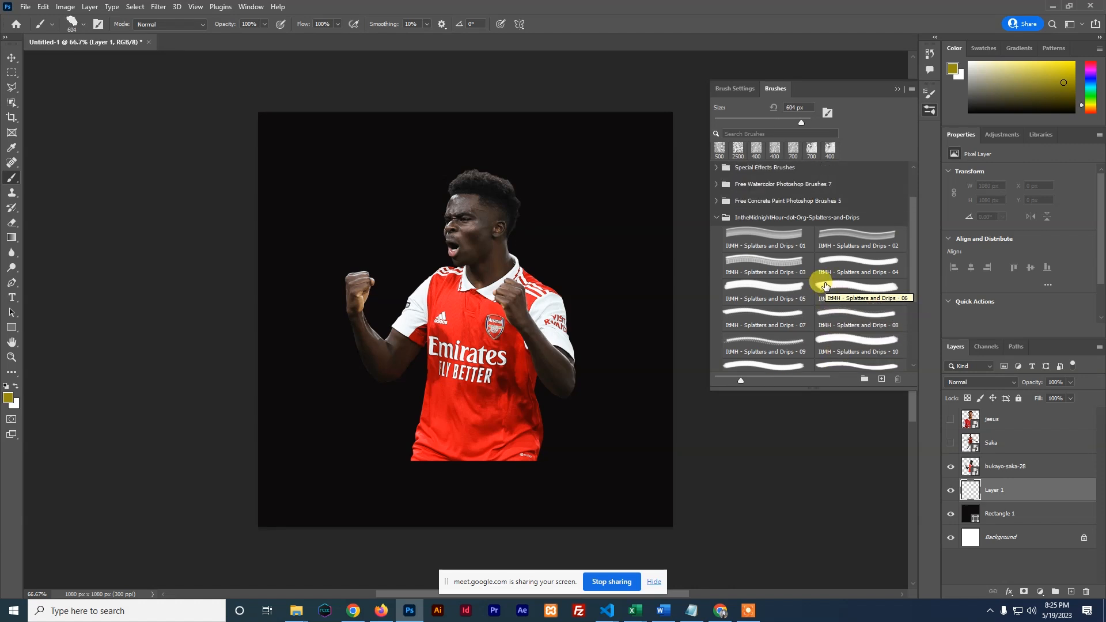
{"action": "left_click", "coordinate": [831, 287]}
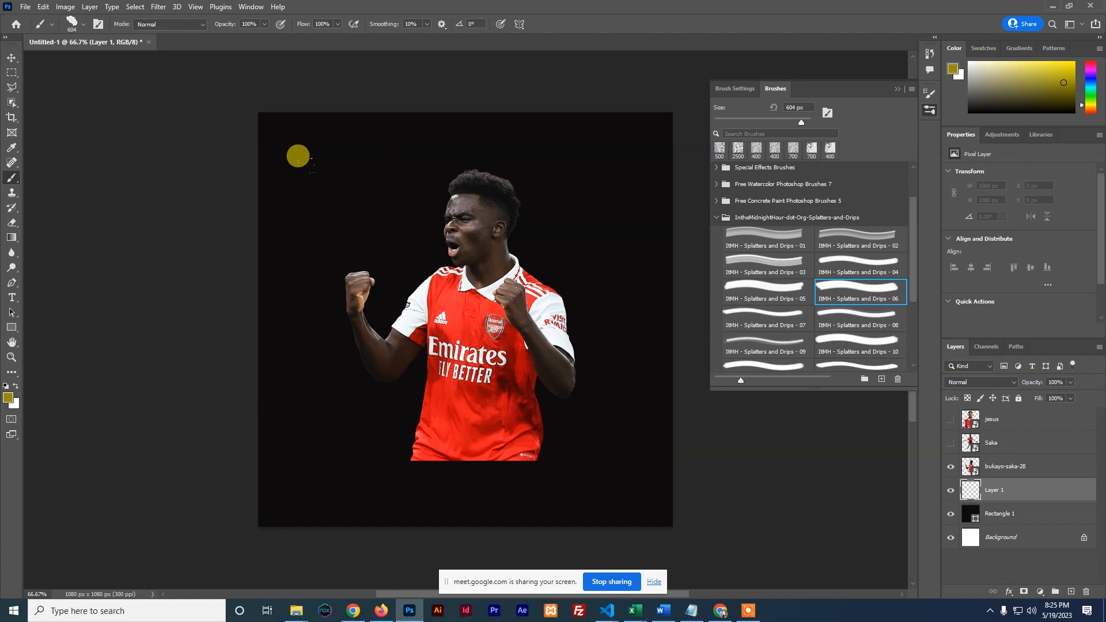
Set the foreground colour to orange with hex code f59601.
{"action": "left_click", "coordinate": [6, 399]}
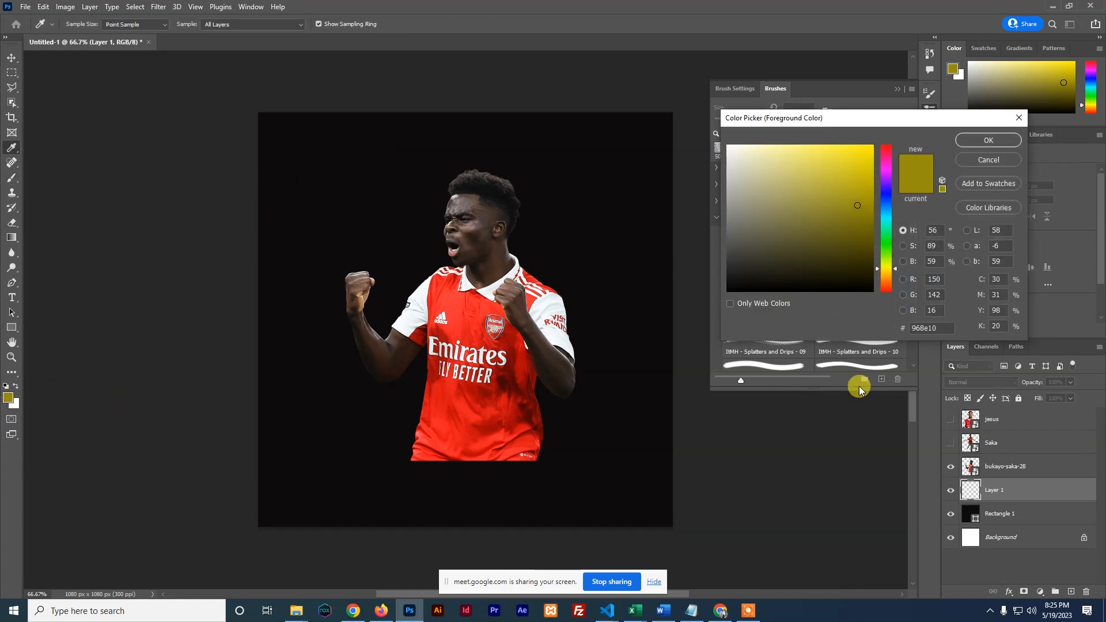
{"action": "left_click_drag", "start_coordinate": [941, 327], "coordinate": [894, 324]}
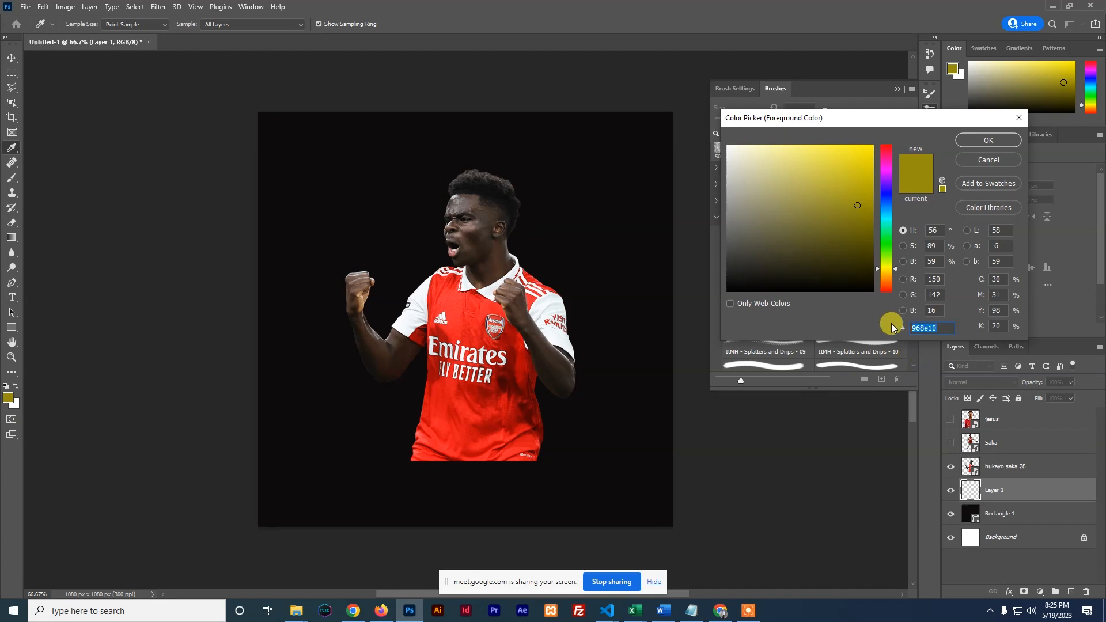
{"action": "type", "text": "f5"}
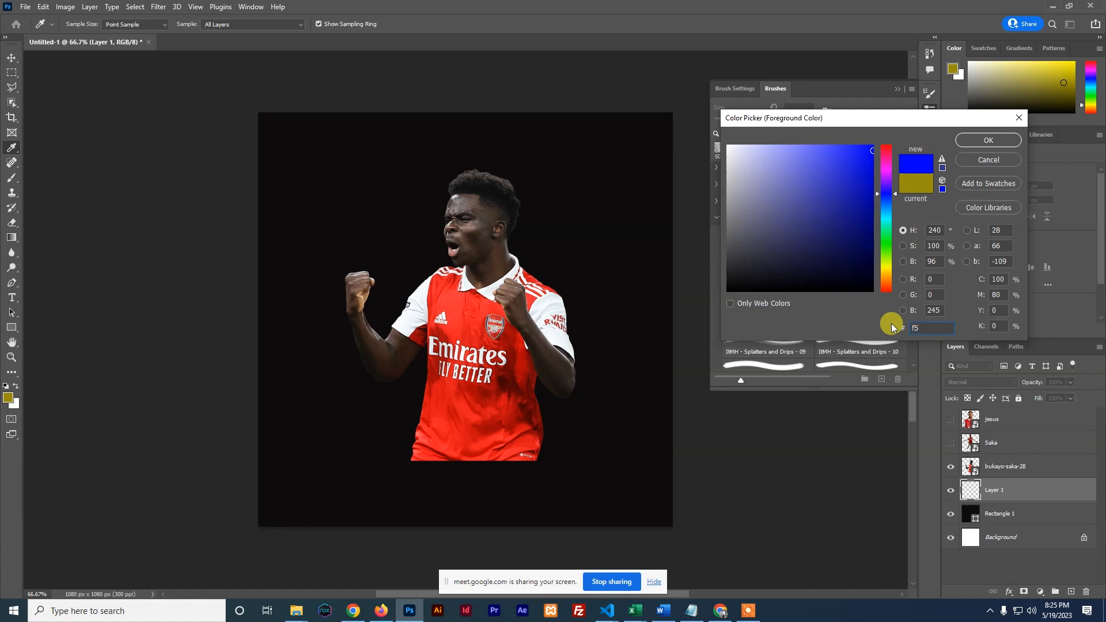
{"action": "type", "text": "96"}
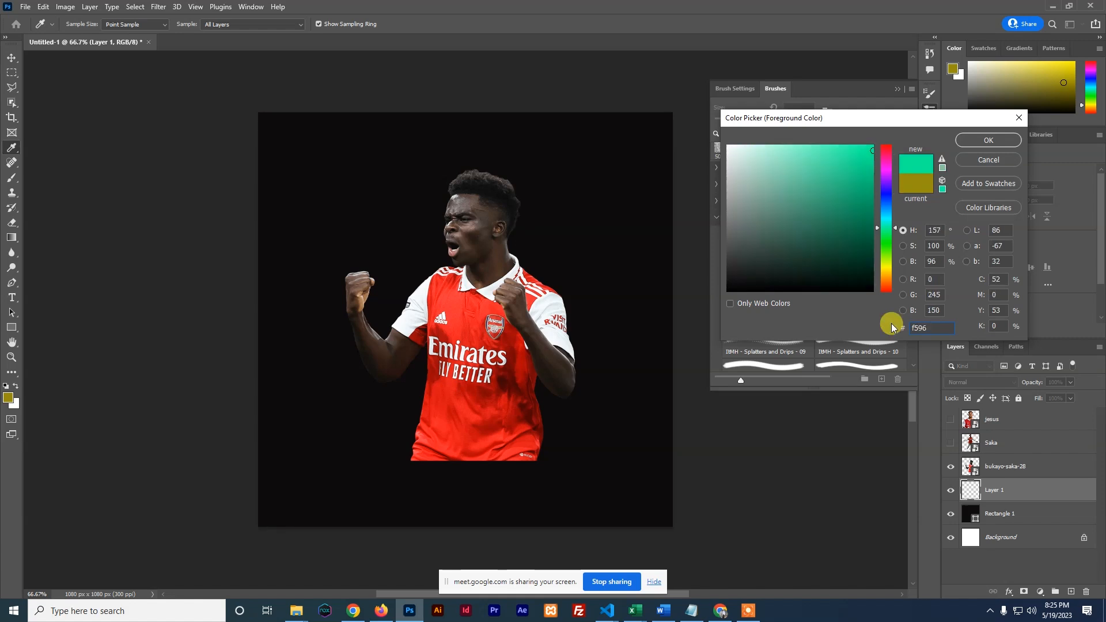
{"action": "type", "text": "01"}
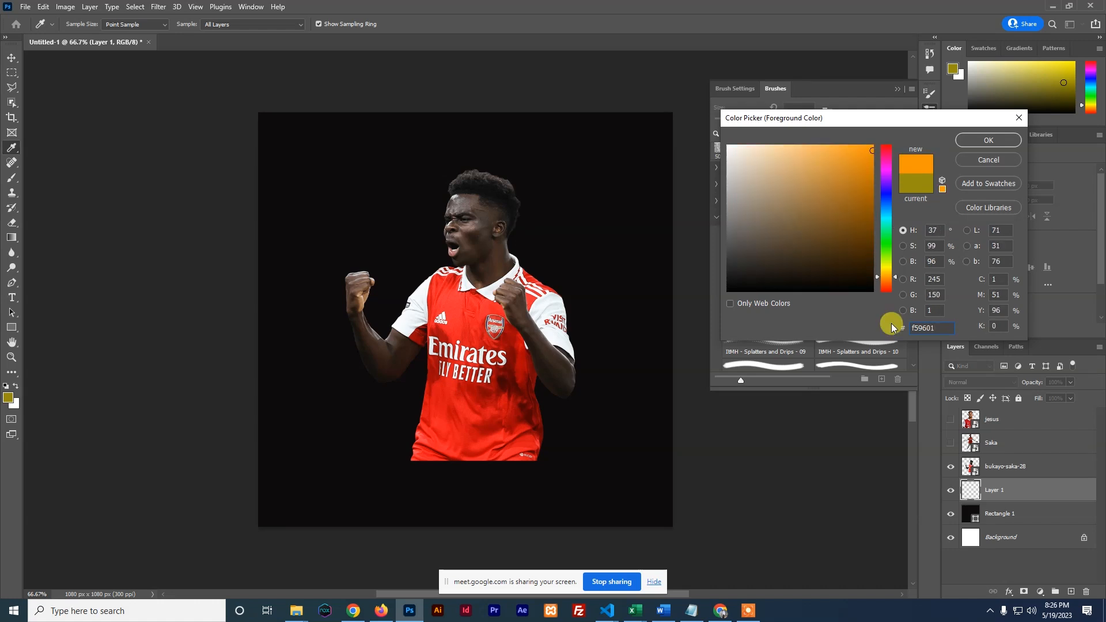
{"action": "left_click", "coordinate": [981, 140]}
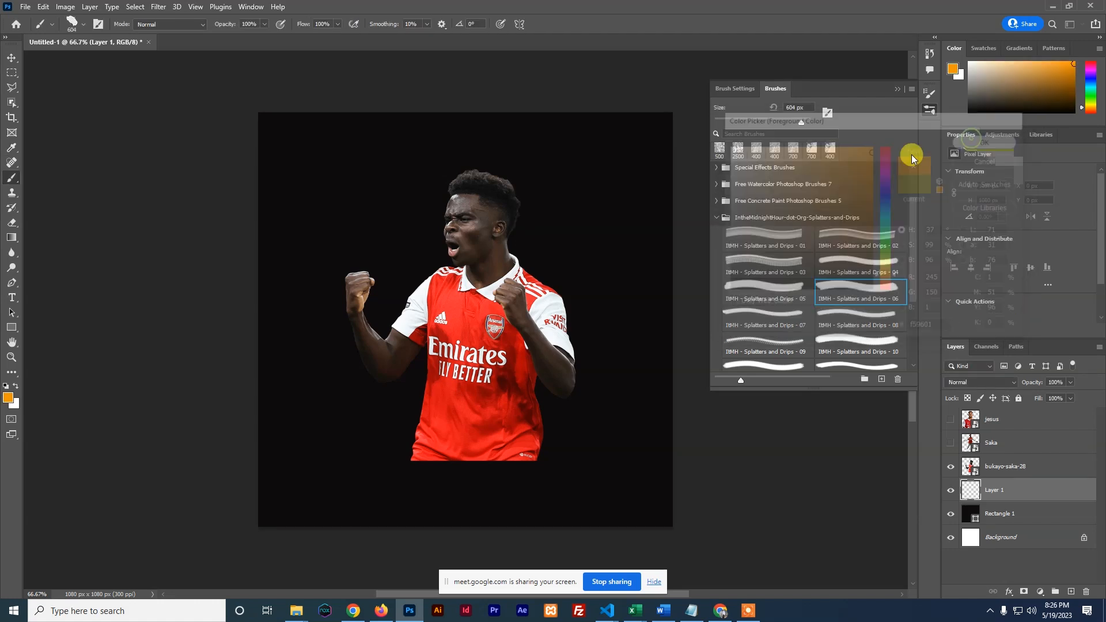
Try stamping overlapping orange splatters at 604 px behind the player on Layer 1, from the upper left to the lower right.
{"action": "left_click", "coordinate": [351, 375]}
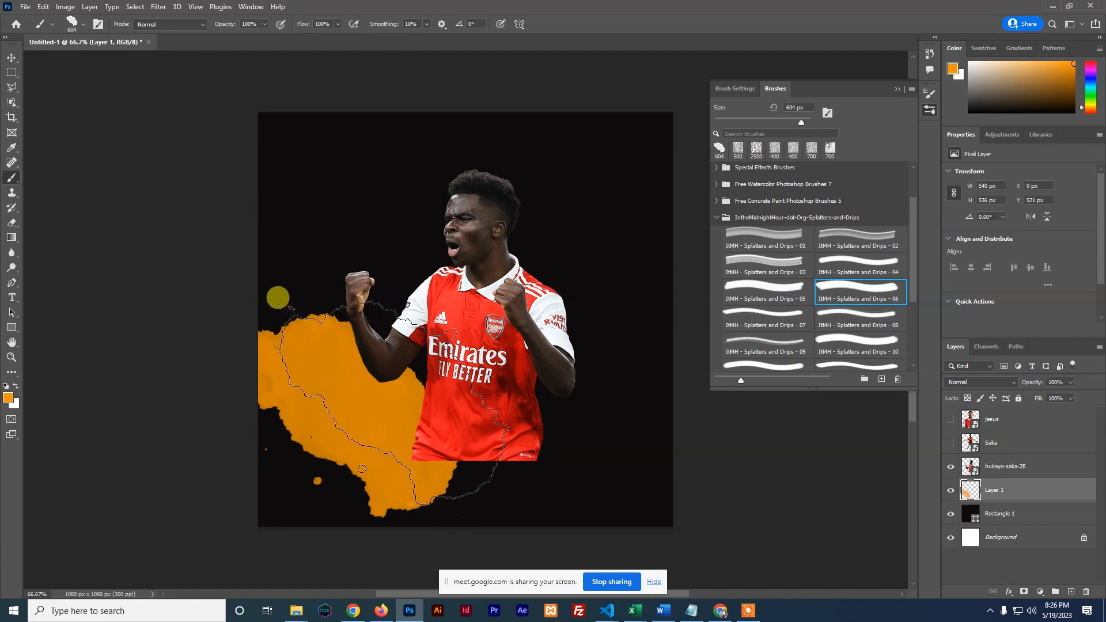
{"action": "left_click", "coordinate": [349, 254]}
{"action": "left_click", "coordinate": [341, 205]}
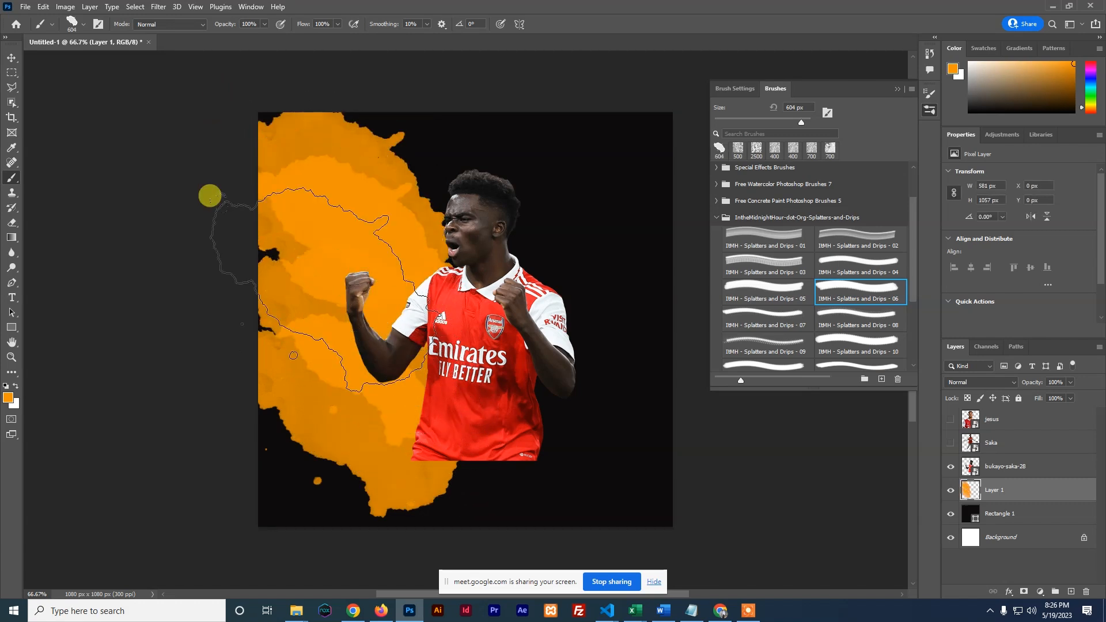
{"action": "left_click", "coordinate": [208, 320]}
{"action": "left_click", "coordinate": [403, 365]}
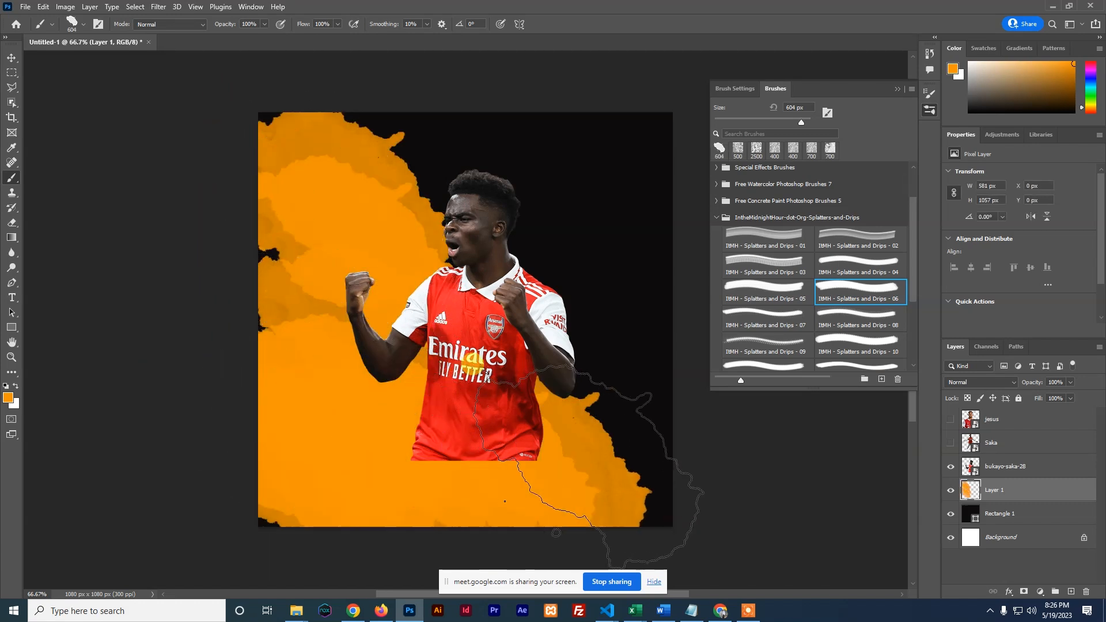
Undo all the orange splatter stamps on Layer 1.
{"action": "key", "text": "ctrl+z"}
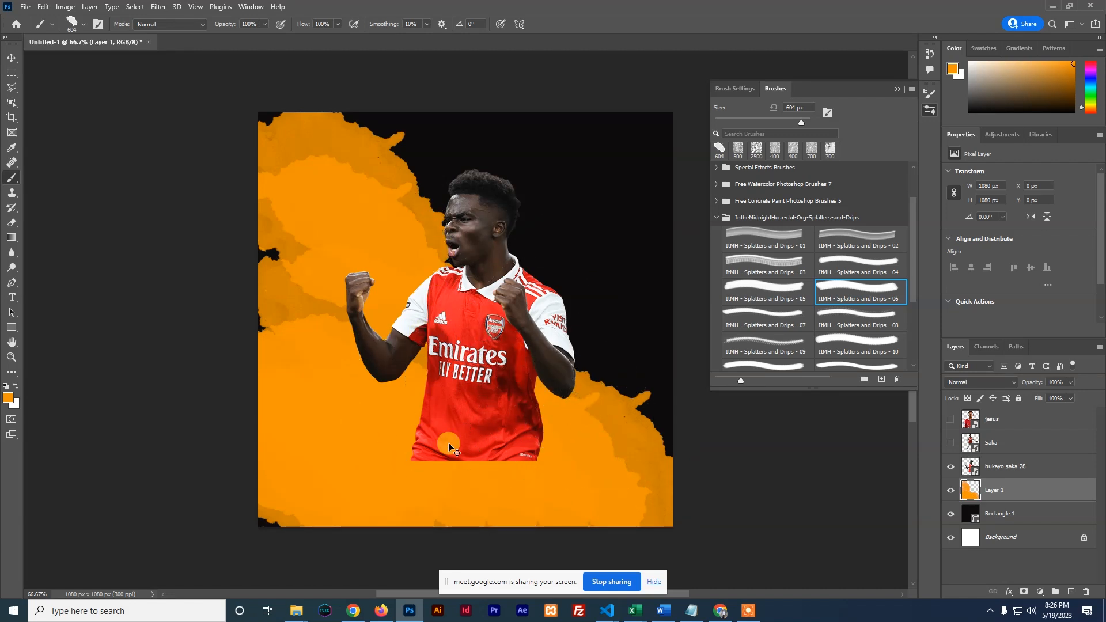
{"action": "key", "text": "ctrl+z"}
{"action": "key", "text": "ctrl+z"}
{"action": "key", "text": "ctrl+z"}
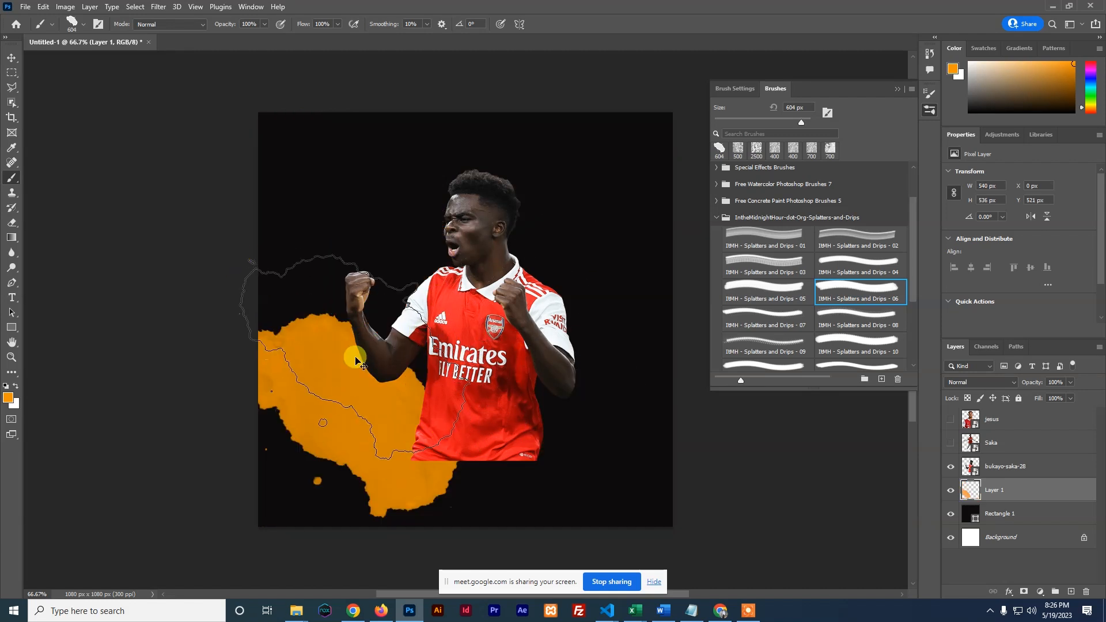
{"action": "key", "text": "ctrl+z"}
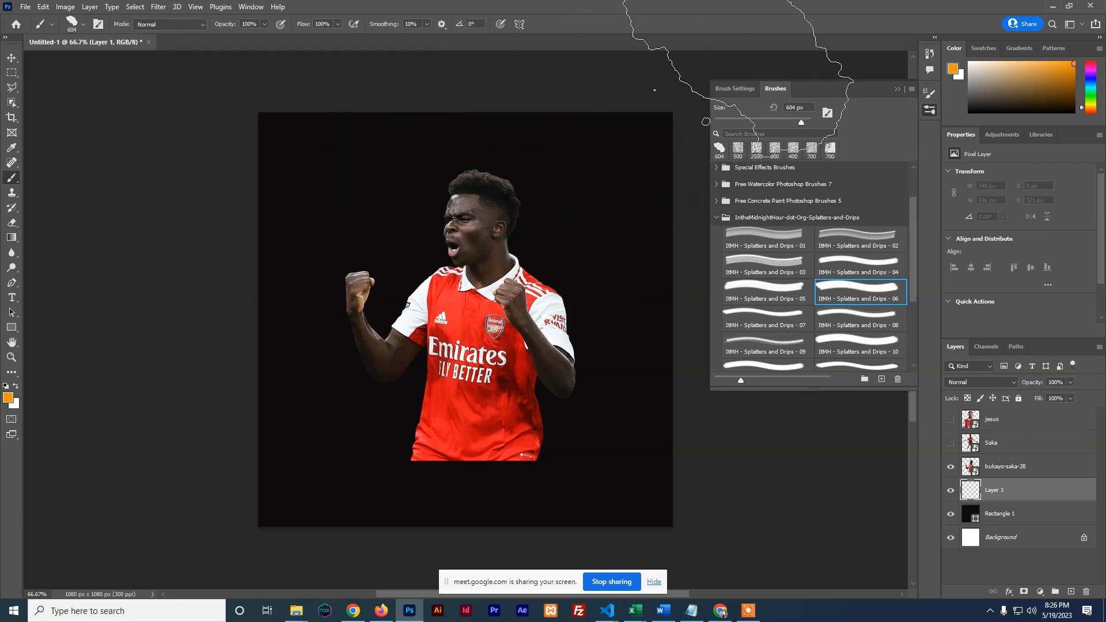
In Brush Settings, rotate the splatter brush tip to about 143°, with a roundness of 90% and a size of about 347 px.
{"action": "left_click", "coordinate": [734, 88]}
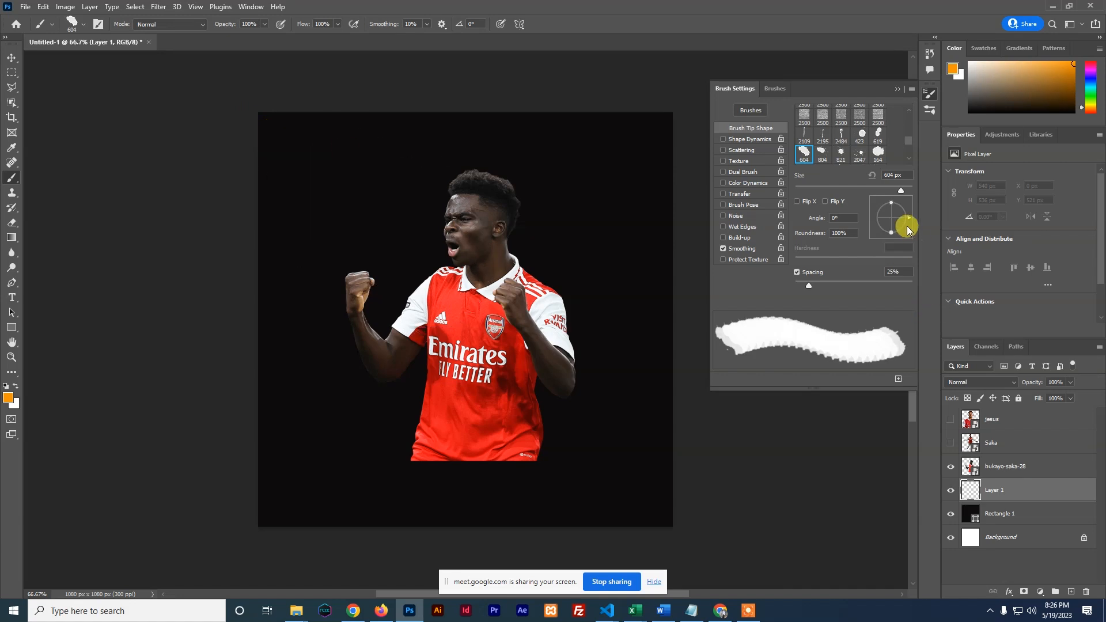
{"action": "left_click_drag", "start_coordinate": [909, 216], "coordinate": [895, 204]}
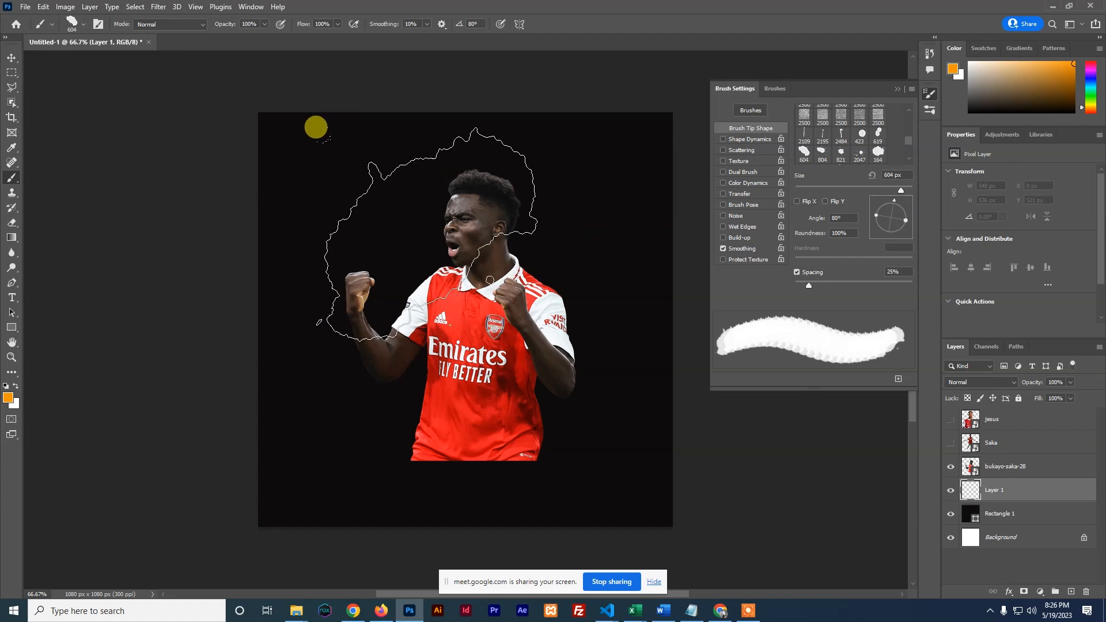
{"action": "key", "text": "ctrl+d"}
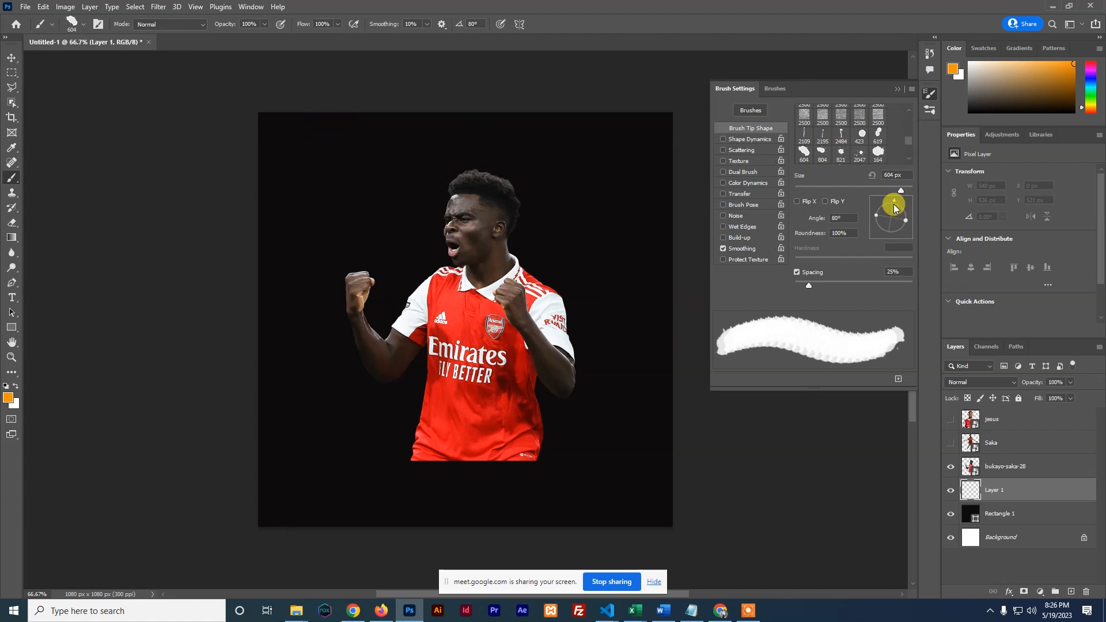
{"action": "left_click_drag", "start_coordinate": [893, 200], "coordinate": [879, 209]}
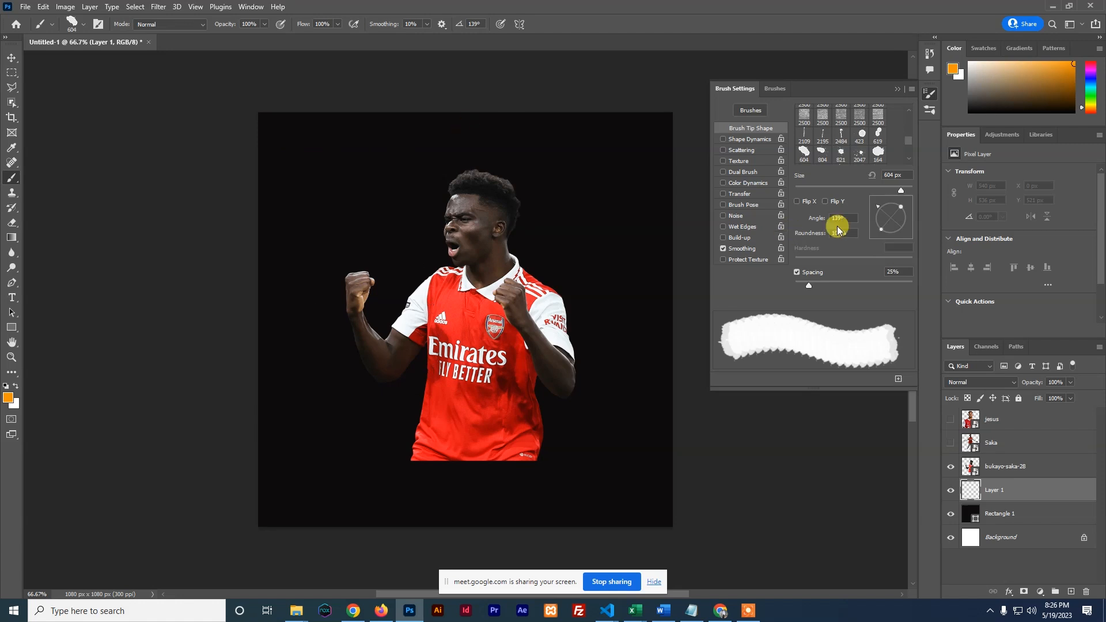
{"action": "mouse_move", "coordinate": [906, 196]}
{"action": "left_mouse_down"}
{"action": "mouse_move", "coordinate": [909, 216]}
{"action": "mouse_move", "coordinate": [896, 198]}
{"action": "mouse_move", "coordinate": [877, 205]}
{"action": "mouse_move", "coordinate": [899, 202]}
{"action": "mouse_move", "coordinate": [911, 220]}
{"action": "mouse_move", "coordinate": [881, 215]}
{"action": "left_mouse_up"}
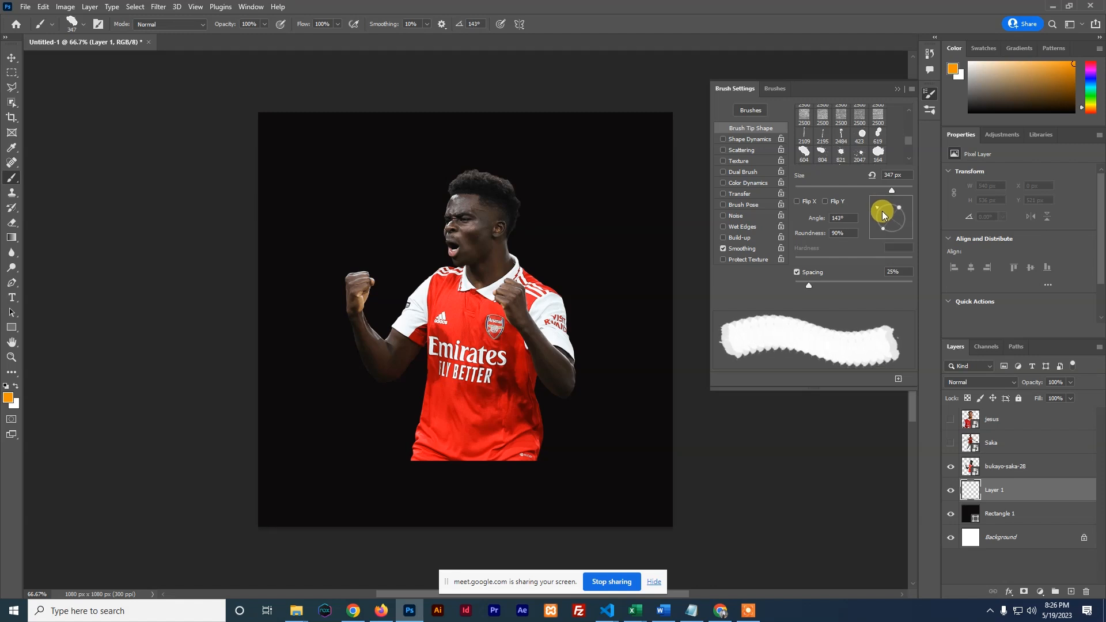
Rotate the splatter brush tip further to an angle of about 177° and reduce its size to about 269 px.
{"action": "left_click", "coordinate": [842, 218]}
{"action": "type", "text": "140"}
{"action": "key", "text": "Return"}
{"action": "left_click_drag", "start_coordinate": [900, 193], "coordinate": [871, 217]}
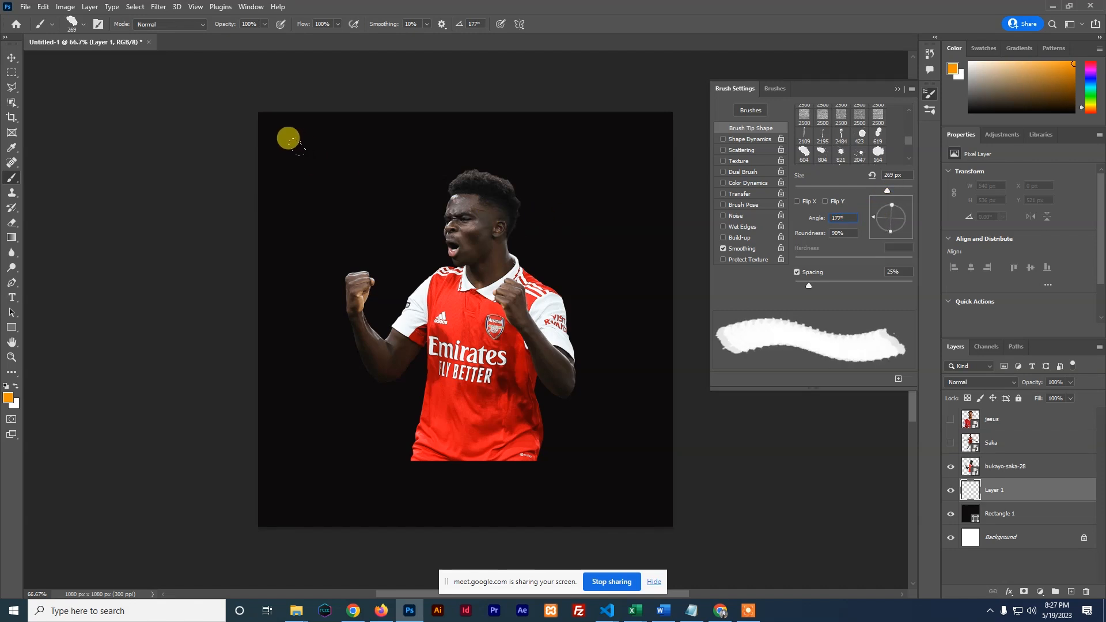
Try the brush at 23 px with a short diagonal orange stroke beside the player's head, and undo the stroke.
{"action": "left_click_drag", "start_coordinate": [892, 194], "coordinate": [805, 190]}
{"action": "left_click_drag", "start_coordinate": [345, 188], "coordinate": [402, 221]}
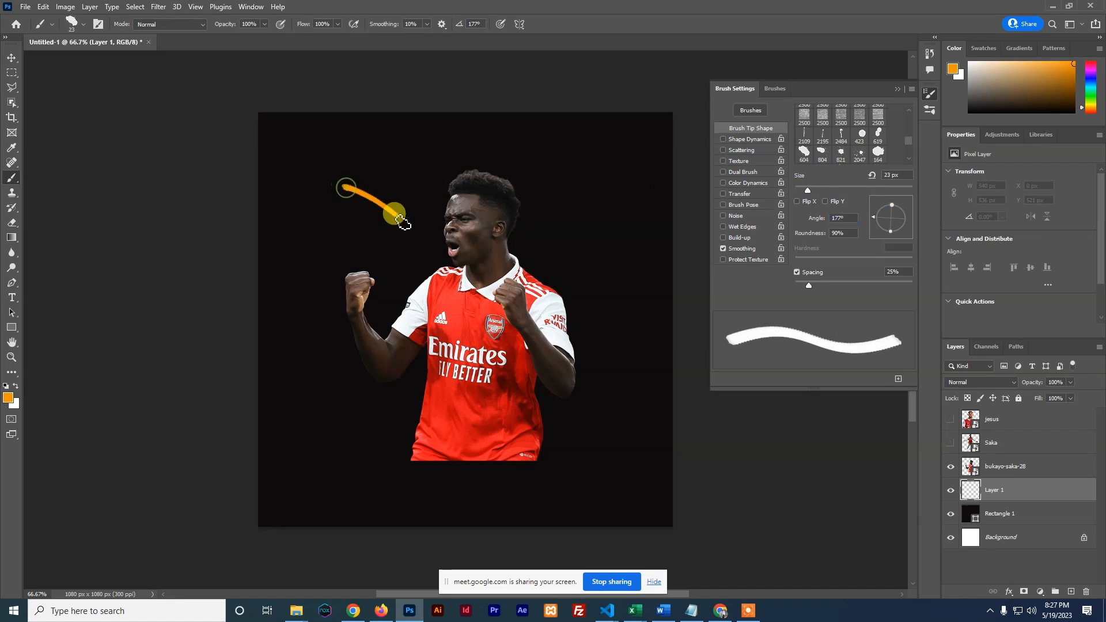
{"action": "key", "text": "ctrl+z"}
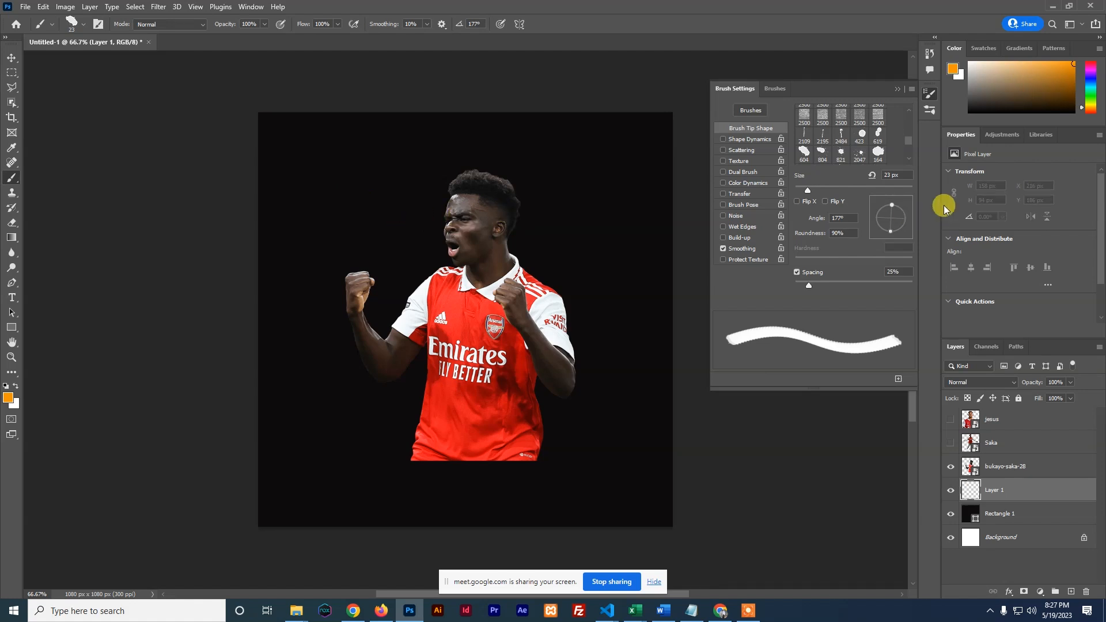
Enlarge the splatter brush to 500 px.
{"action": "mouse_move", "coordinate": [807, 190]}
{"action": "left_mouse_down"}
{"action": "mouse_move", "coordinate": [904, 191]}
{"action": "mouse_move", "coordinate": [875, 191]}
{"action": "left_mouse_up"}
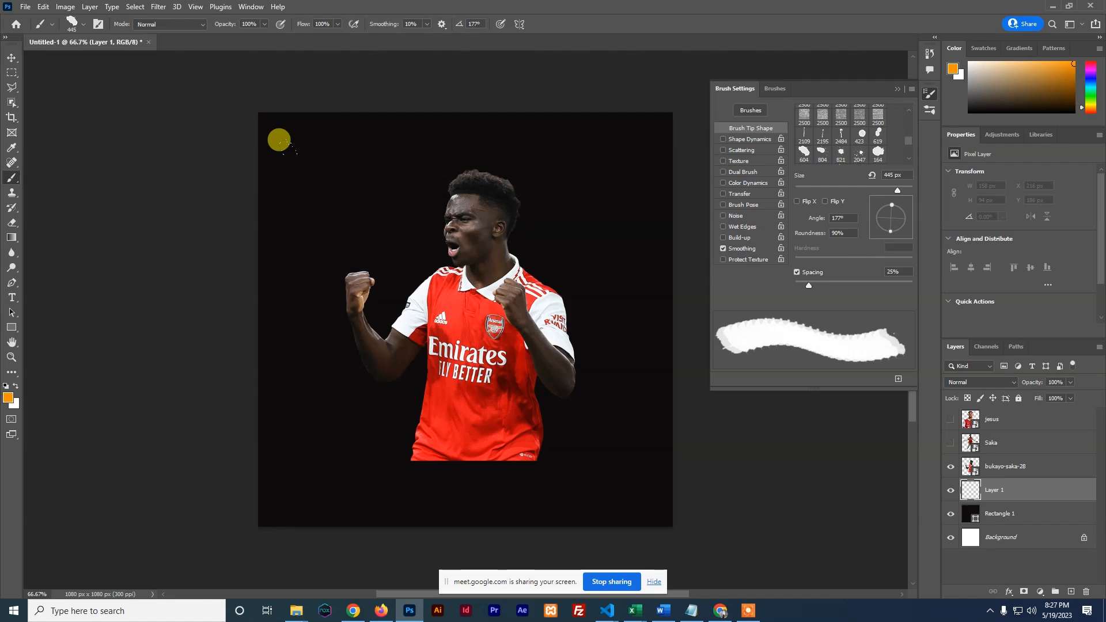
{"action": "key", "text": "bracketright"}
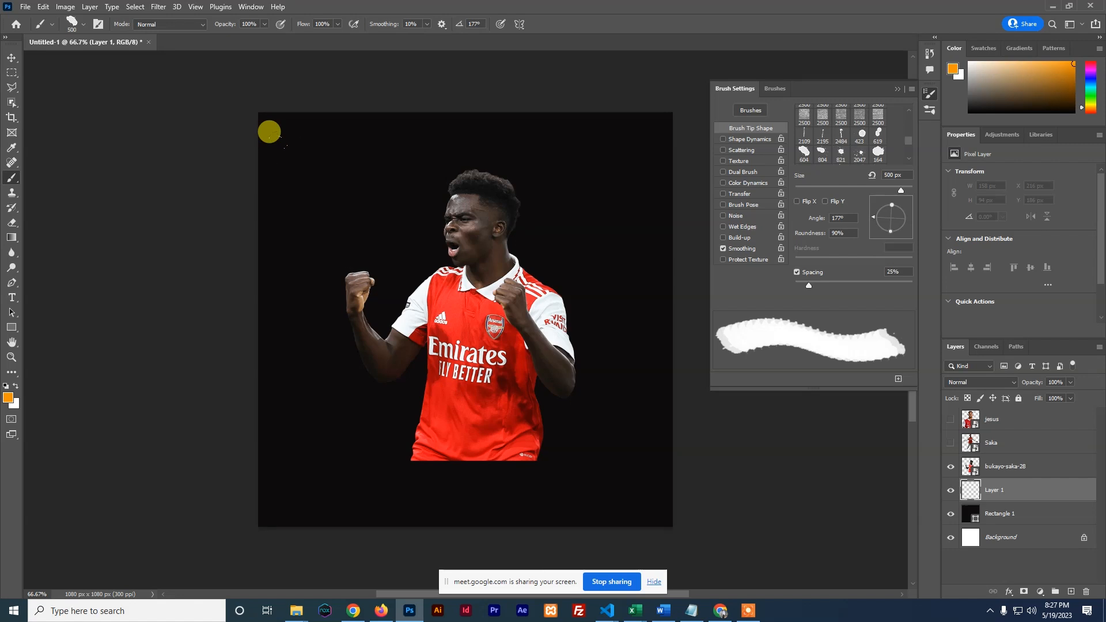
With the splatter brush at 600 px, paint orange splatters across the upper and lower parts of the canvas behind the player.
{"action": "key", "text": "bracketright"}
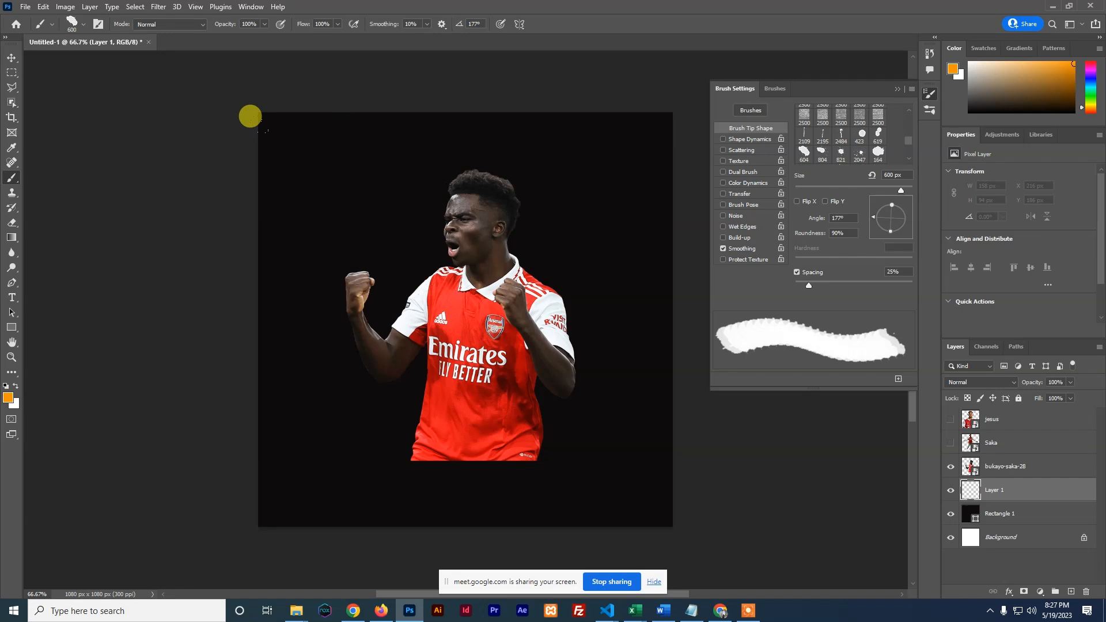
{"action": "key", "text": "bracketleft"}
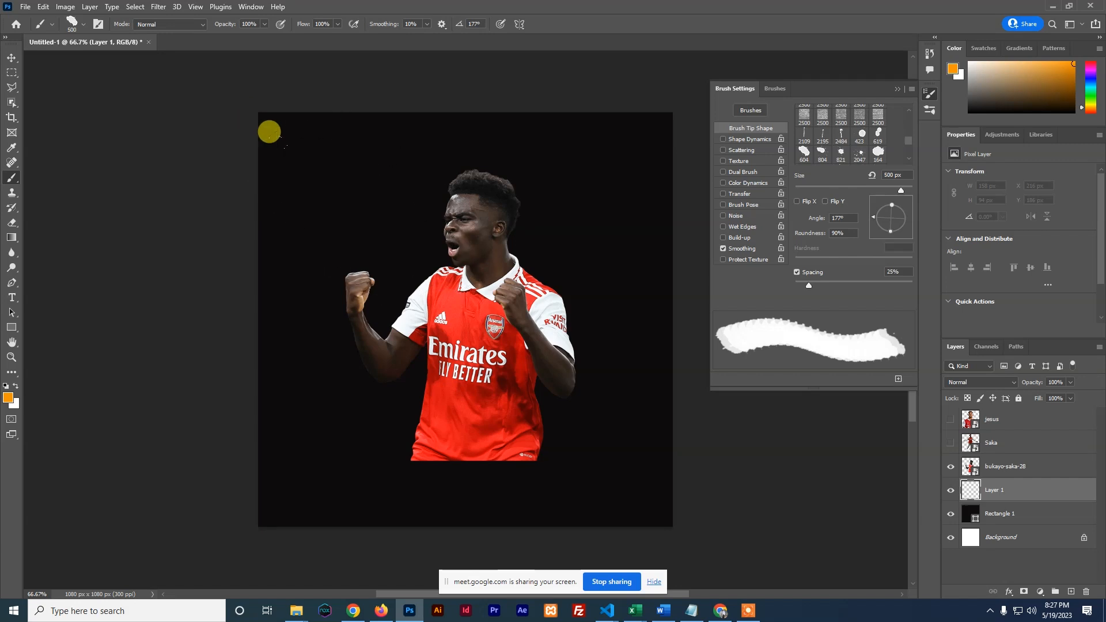
{"action": "key", "text": "bracketright"}
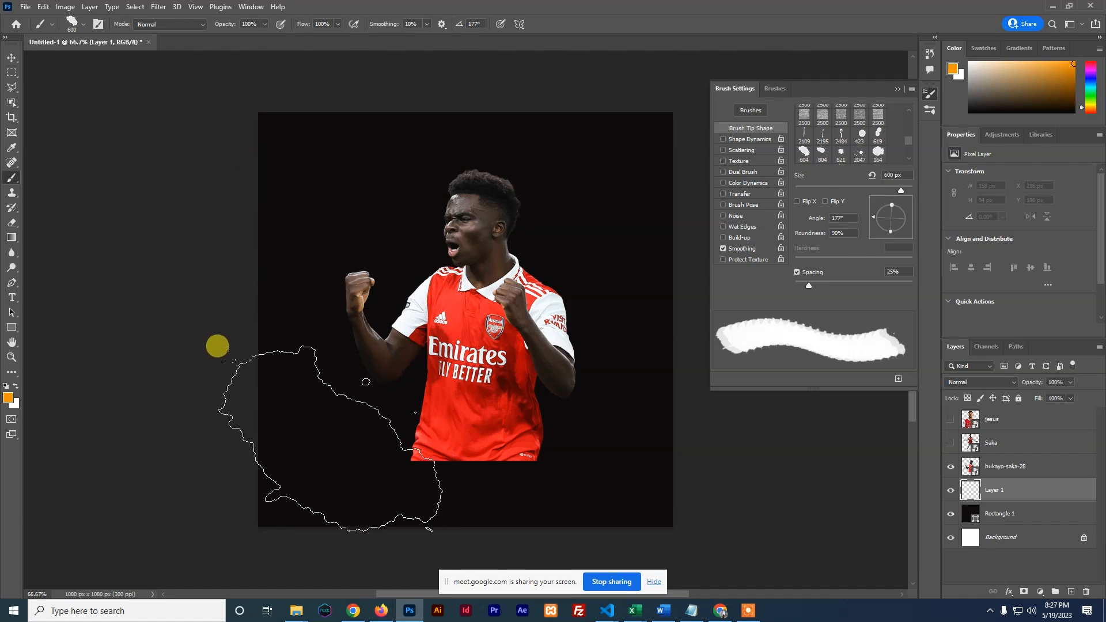
{"action": "left_click", "coordinate": [205, 357]}
{"action": "left_click_drag", "start_coordinate": [204, 358], "coordinate": [195, 380]}
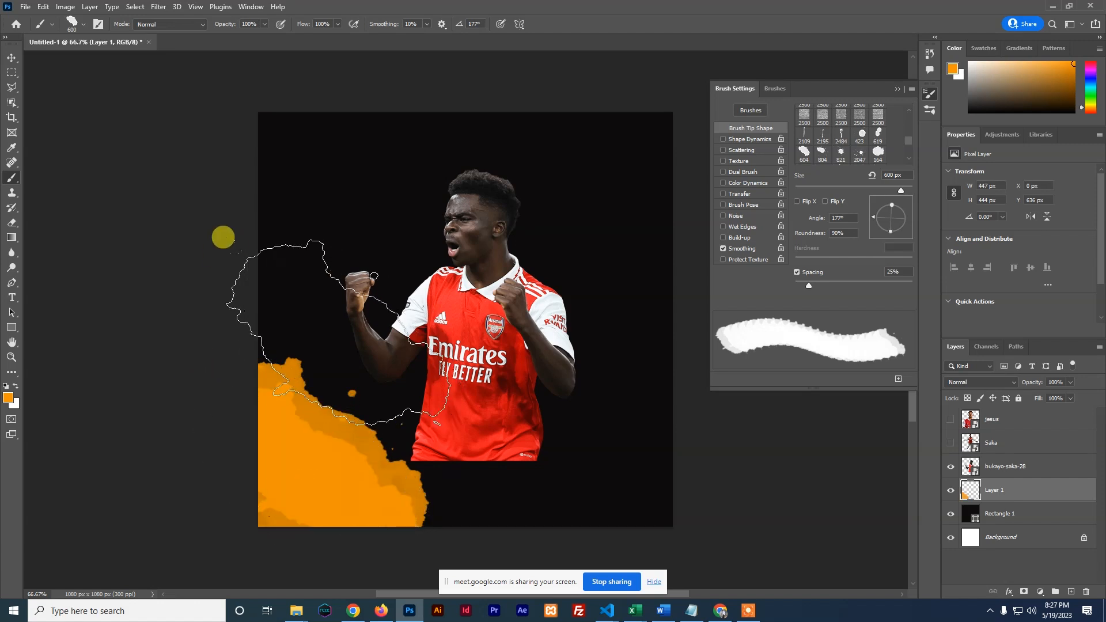
{"action": "left_click", "coordinate": [203, 78]}
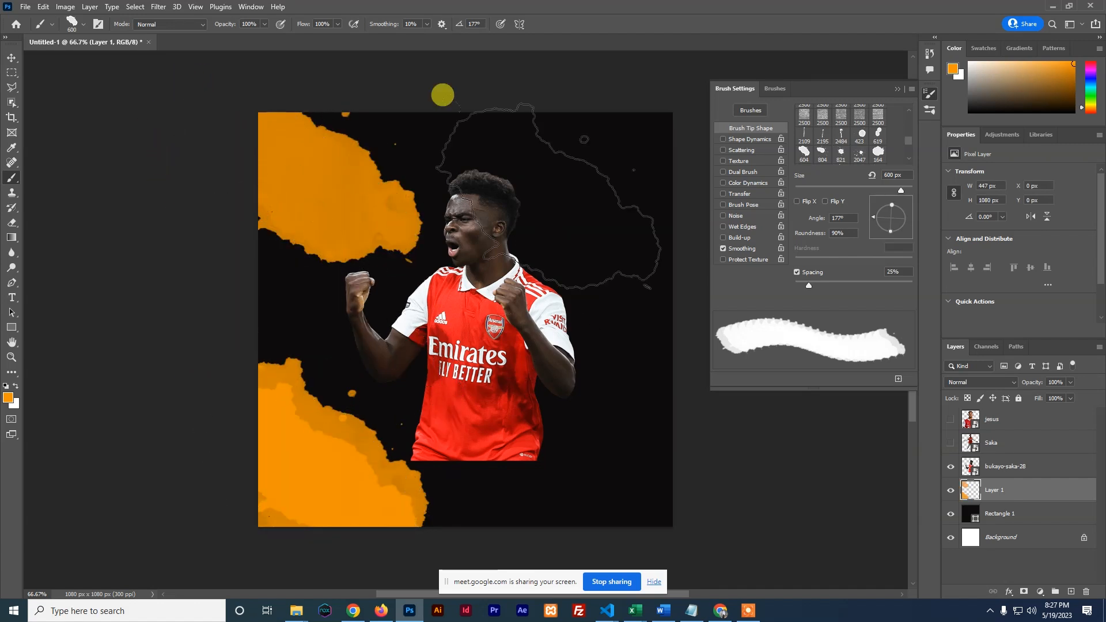
{"action": "mouse_move", "coordinate": [451, 58]}
{"action": "left_mouse_down"}
{"action": "mouse_move", "coordinate": [532, 63]}
{"action": "mouse_move", "coordinate": [370, 55]}
{"action": "mouse_move", "coordinate": [245, 14]}
{"action": "left_mouse_up"}
{"action": "mouse_move", "coordinate": [483, 398]}
{"action": "left_mouse_down"}
{"action": "mouse_move", "coordinate": [304, 365]}
{"action": "mouse_move", "coordinate": [497, 366]}
{"action": "left_mouse_up"}
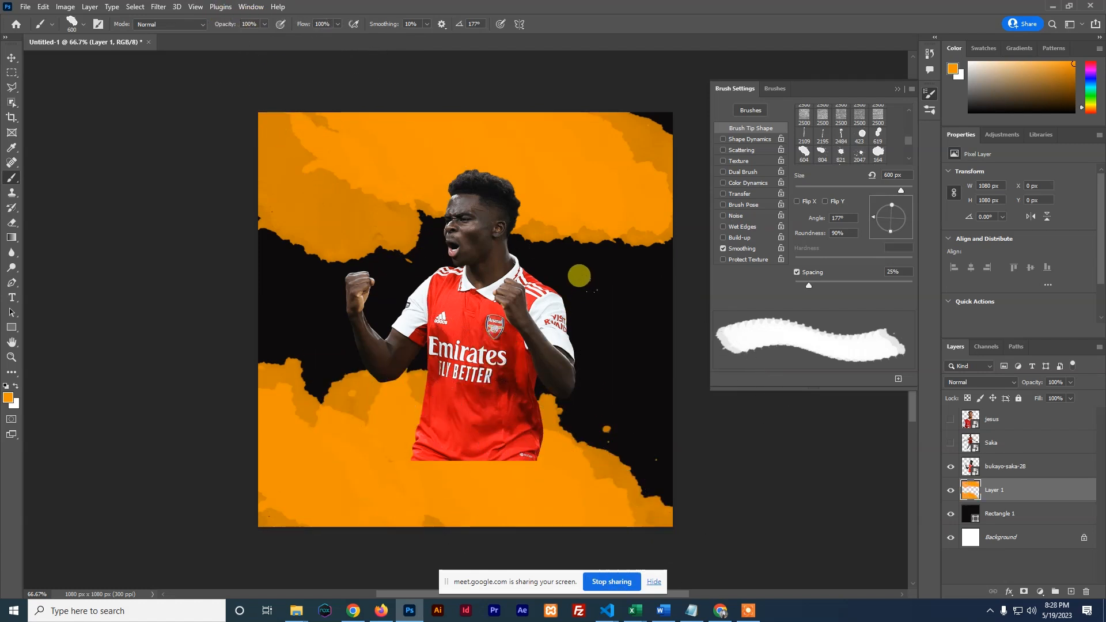
Reduce the splatter brush to 250 px and add smaller orange splatters along the canvas's right edge.
{"action": "key", "text": "bracketleft"}
{"action": "key", "text": "bracketleft"}
{"action": "key", "text": "bracketleft"}
{"action": "key", "text": "bracketleft"}
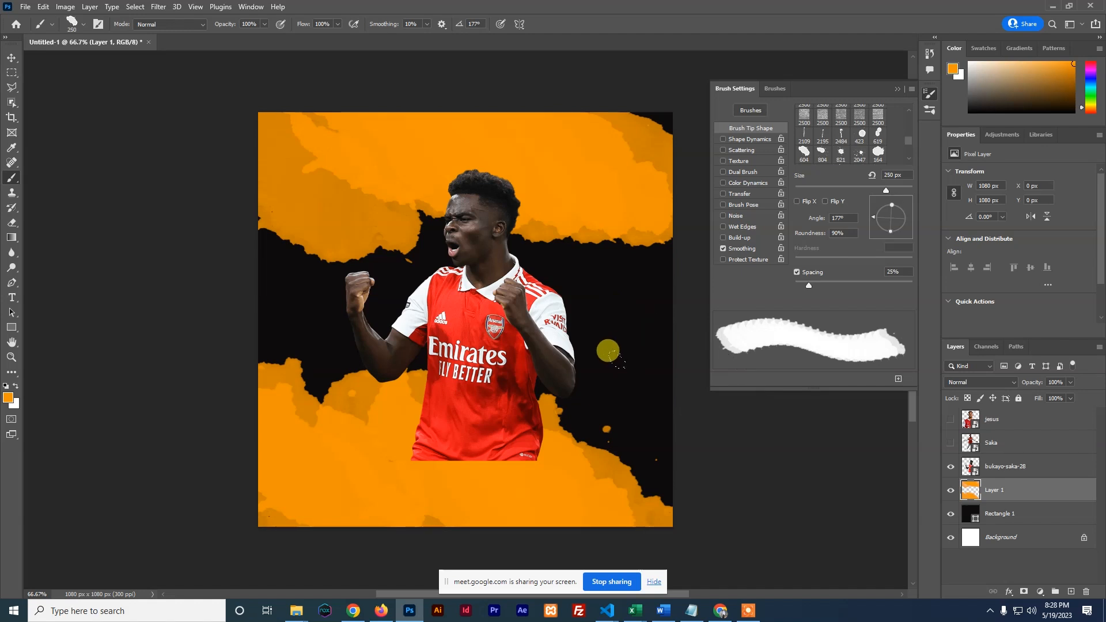
{"action": "left_click", "coordinate": [654, 465]}
{"action": "left_click", "coordinate": [611, 235]}
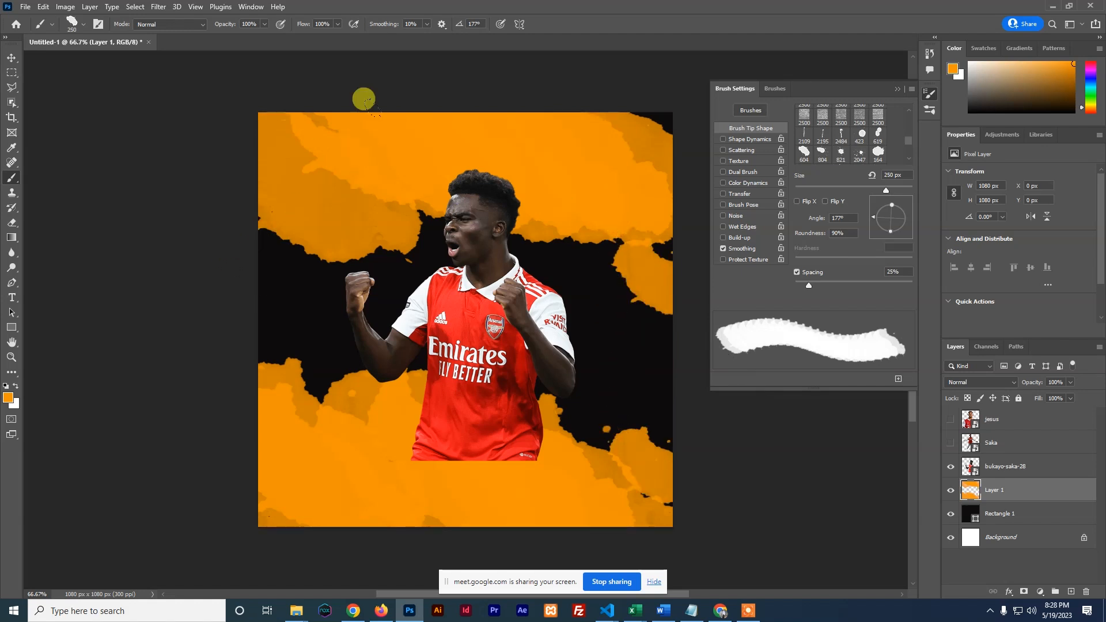
{"action": "left_click", "coordinate": [629, 401]}
{"action": "left_click", "coordinate": [673, 489]}
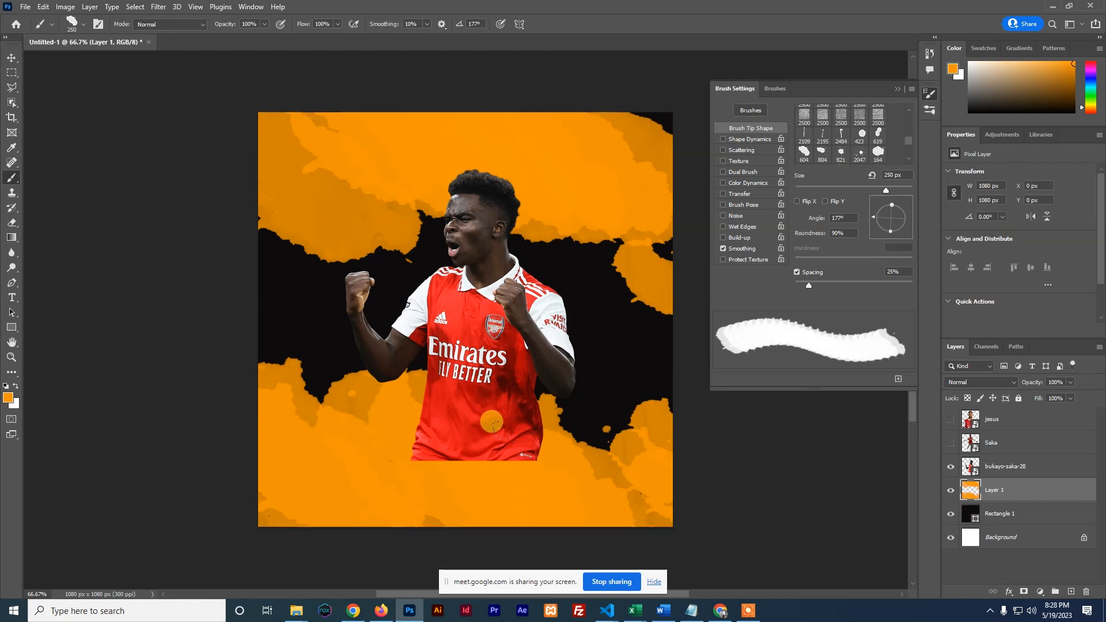
Create a new layer above the player and paint orange splatters over his lower shirt with the brush at 400 px.
{"action": "left_click", "coordinate": [951, 468]}
{"action": "left_click", "coordinate": [951, 468]}
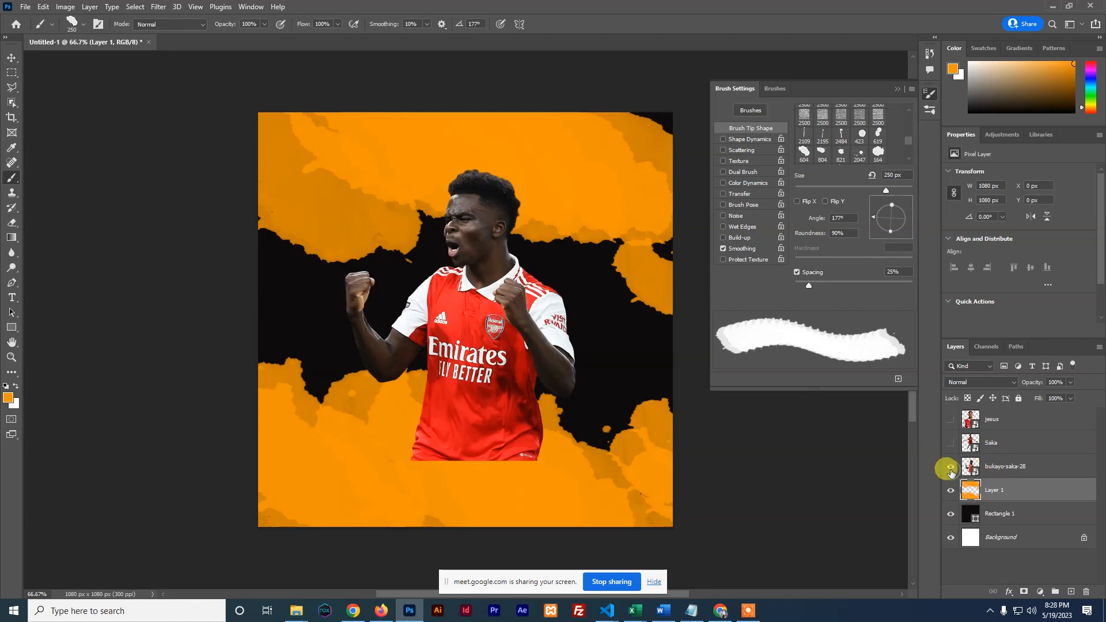
{"action": "left_click", "coordinate": [1005, 467]}
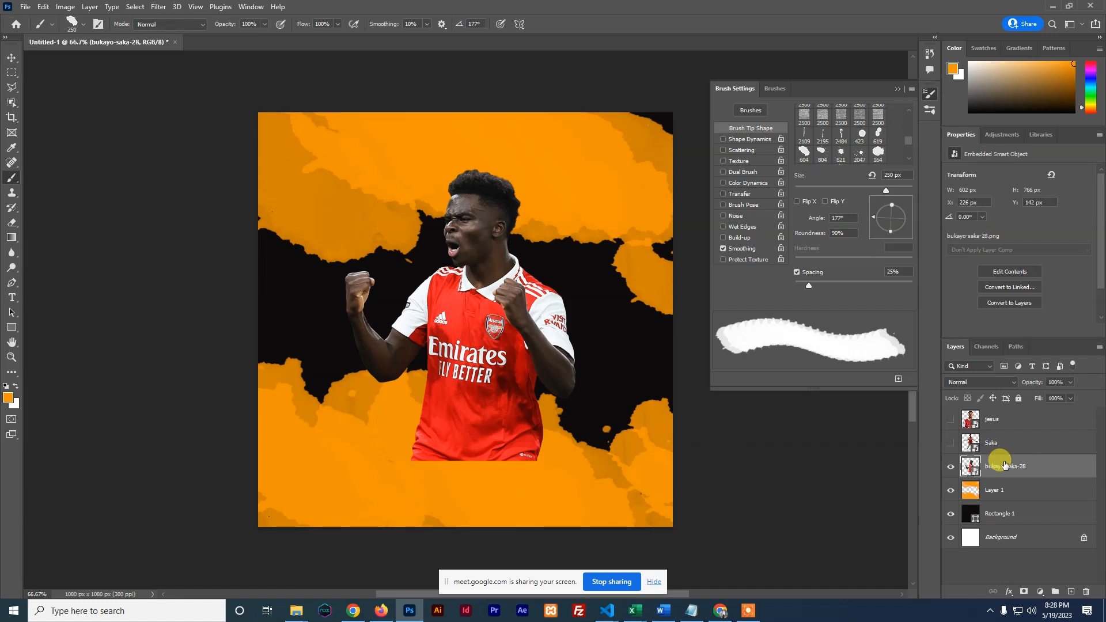
{"action": "left_click", "coordinate": [1071, 592]}
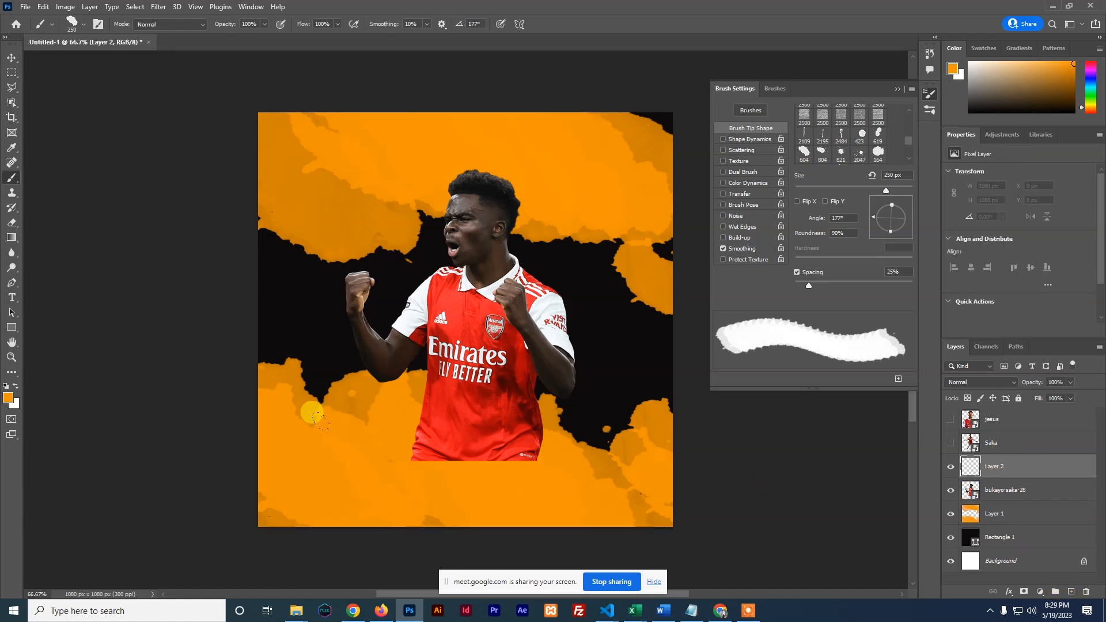
{"action": "key", "text": "bracketright"}
{"action": "key", "text": "bracketright"}
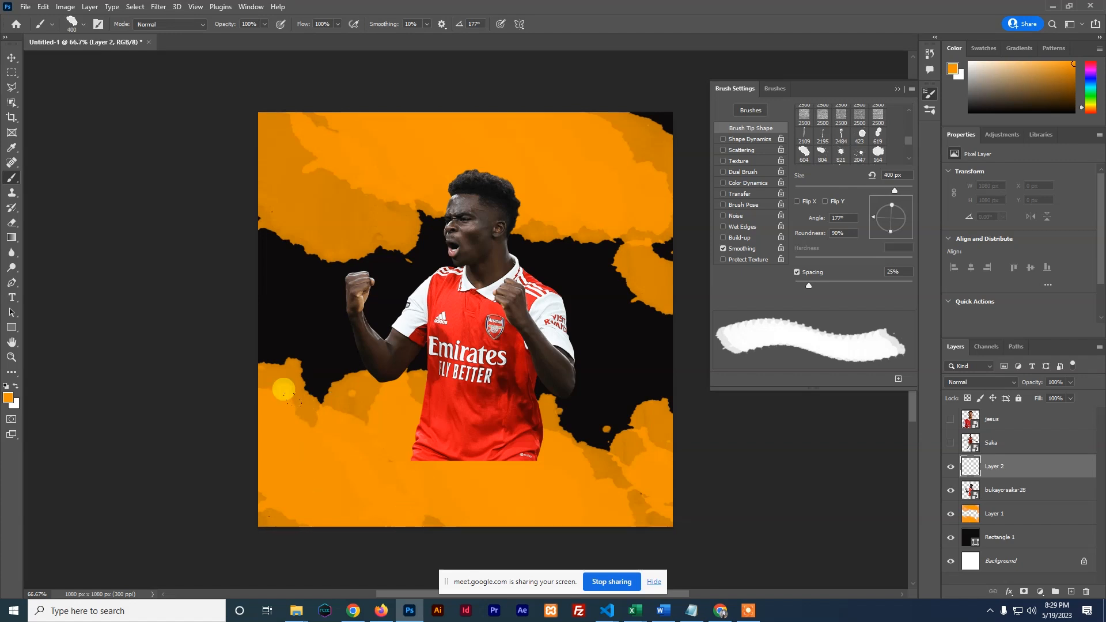
{"action": "mouse_move", "coordinate": [285, 374]}
{"action": "left_mouse_down"}
{"action": "mouse_move", "coordinate": [428, 374]}
{"action": "mouse_move", "coordinate": [440, 388]}
{"action": "mouse_move", "coordinate": [393, 398]}
{"action": "mouse_move", "coordinate": [368, 389]}
{"action": "mouse_move", "coordinate": [469, 410]}
{"action": "left_mouse_up"}
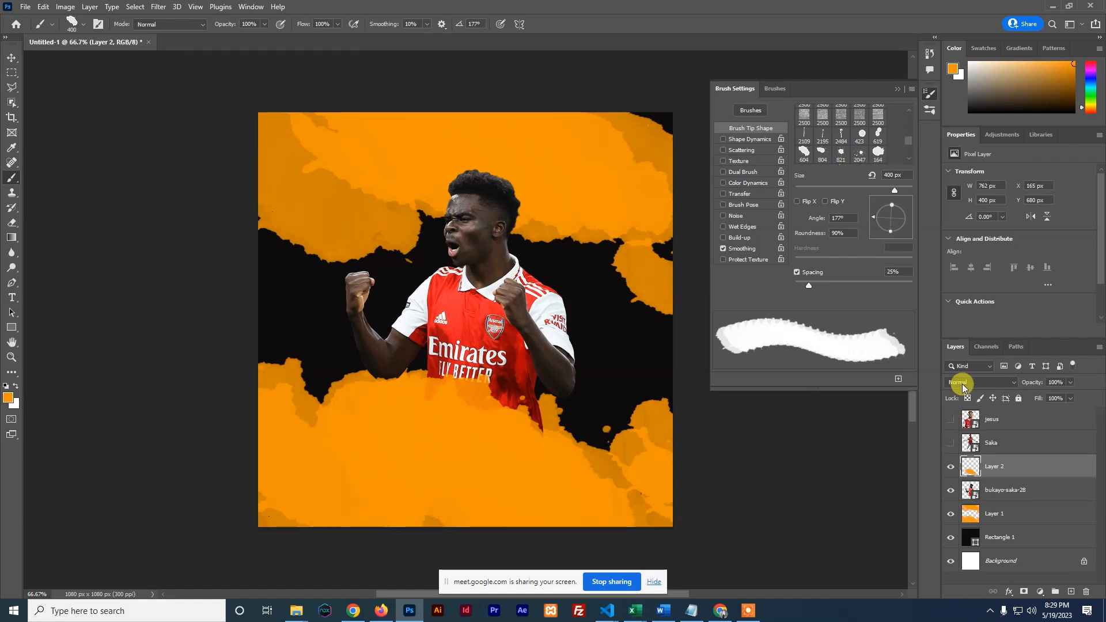
Add a layer mask to Layer 2, the splatter over the shirt, and make black the foreground colour.
{"action": "left_click", "coordinate": [950, 466]}
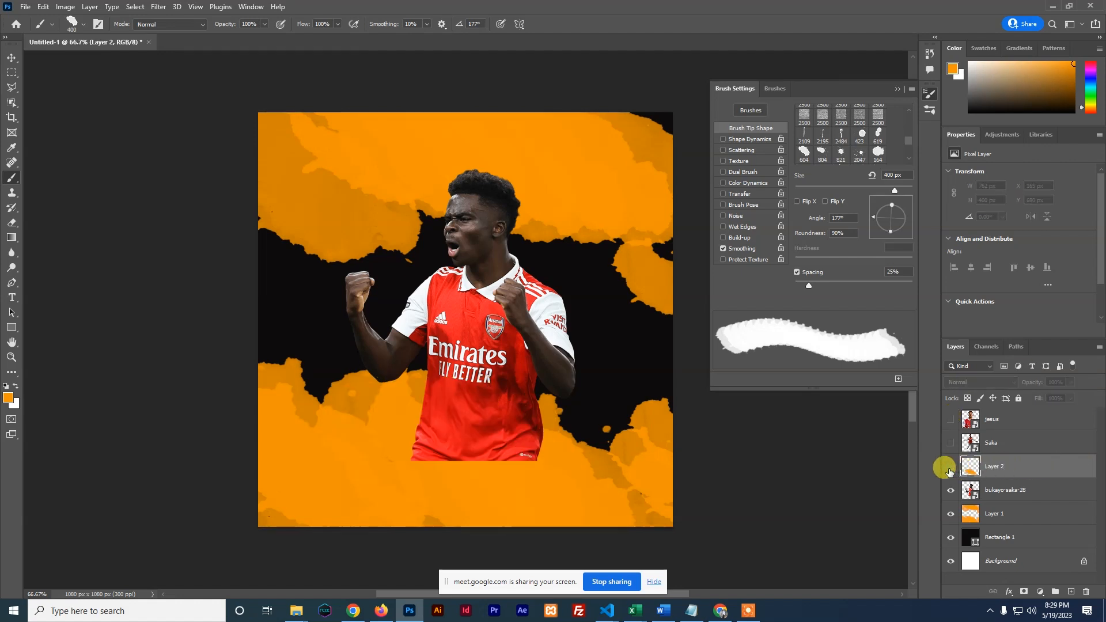
{"action": "left_click", "coordinate": [951, 466]}
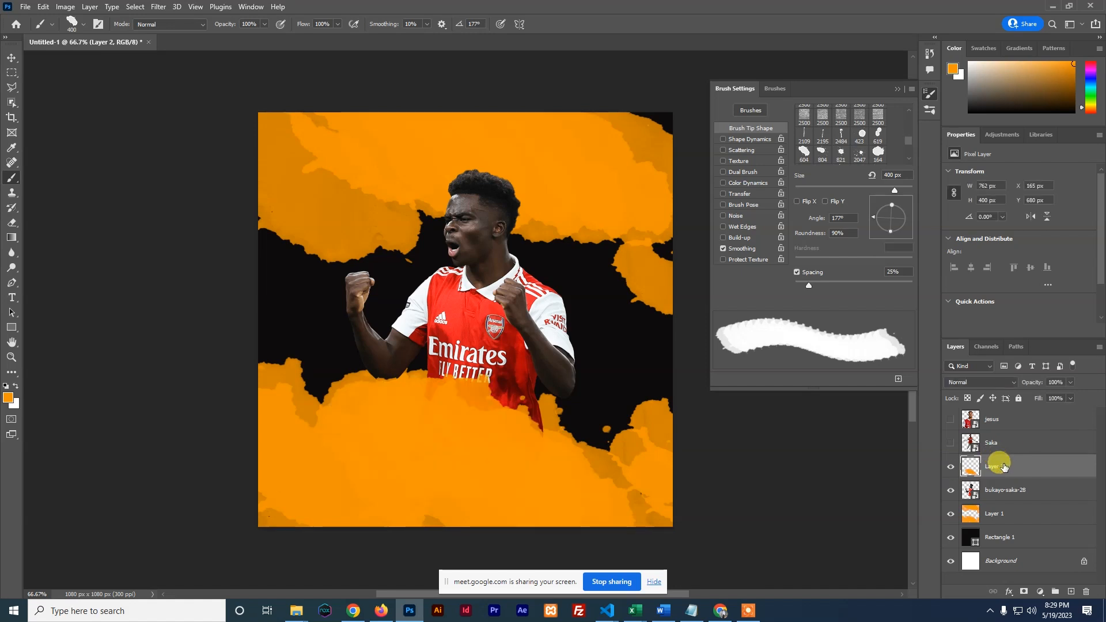
{"action": "left_click", "coordinate": [1023, 591]}
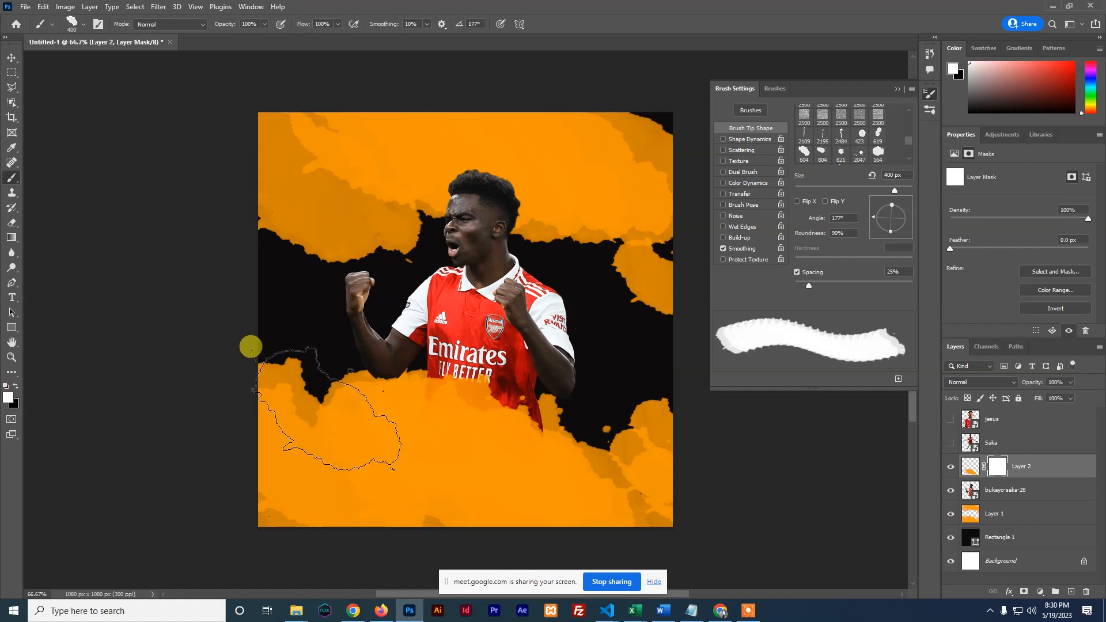
{"action": "key", "text": "x"}
{"action": "key", "text": "x"}
{"action": "key", "text": "x"}
{"action": "key", "text": "x"}
{"action": "key", "text": "x"}
{"action": "key", "text": "x"}
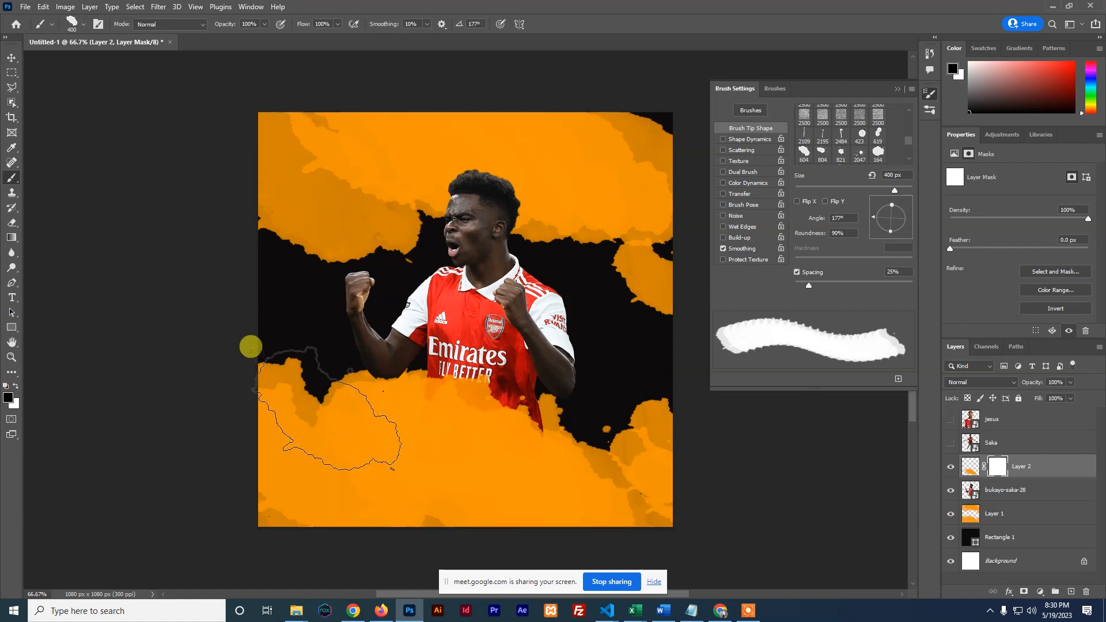
{"action": "key", "text": "x"}
{"action": "key", "text": "x"}
{"action": "key", "text": "x"}
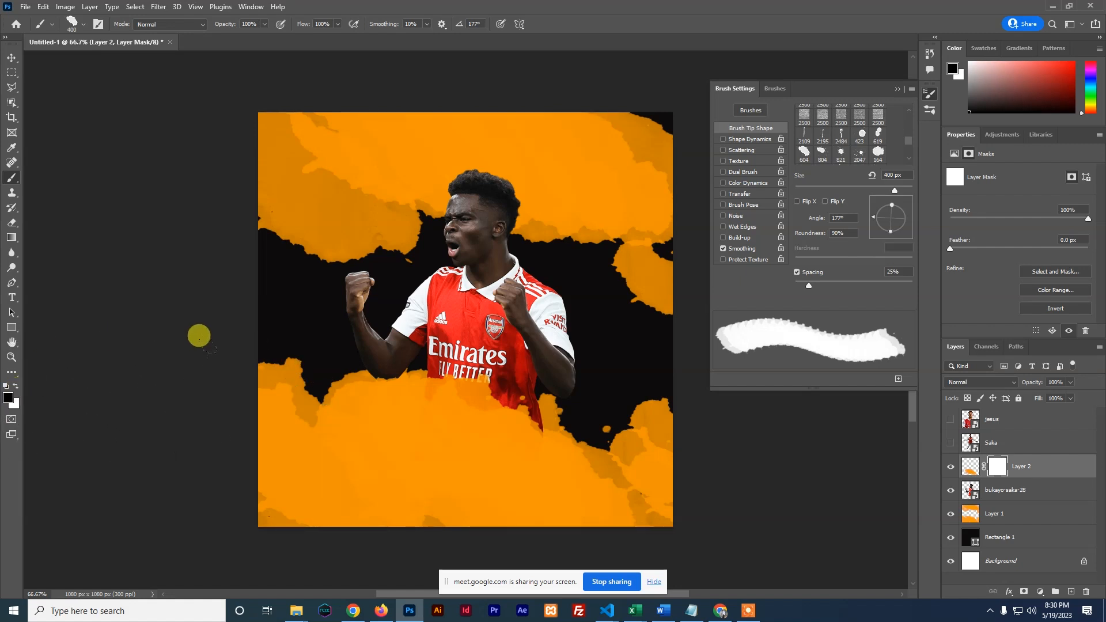
Set the brush opacity to 46% and paint black on the mask to partly reveal the lower shirt.
{"action": "left_click", "coordinate": [265, 26]}
{"action": "left_click_drag", "start_coordinate": [264, 35], "coordinate": [236, 39]}
{"action": "left_click", "coordinate": [407, 276]}
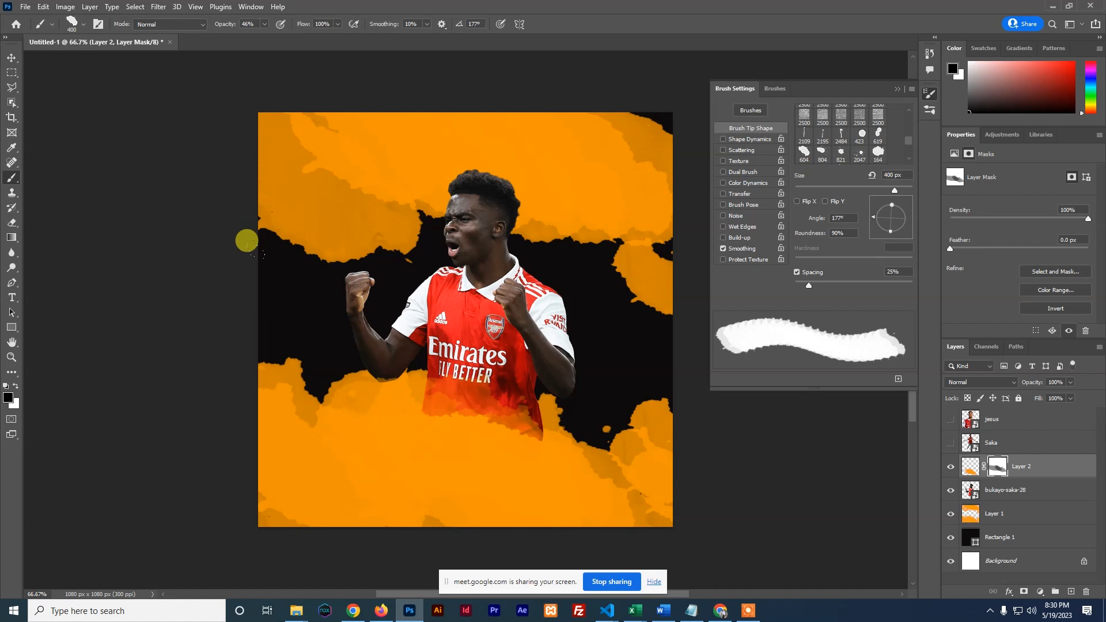
Turn on layer auto-select, scale the player up to about 670 × 852 px towards the upper left, and close Brush Settings.
{"action": "left_click", "coordinate": [9, 55]}
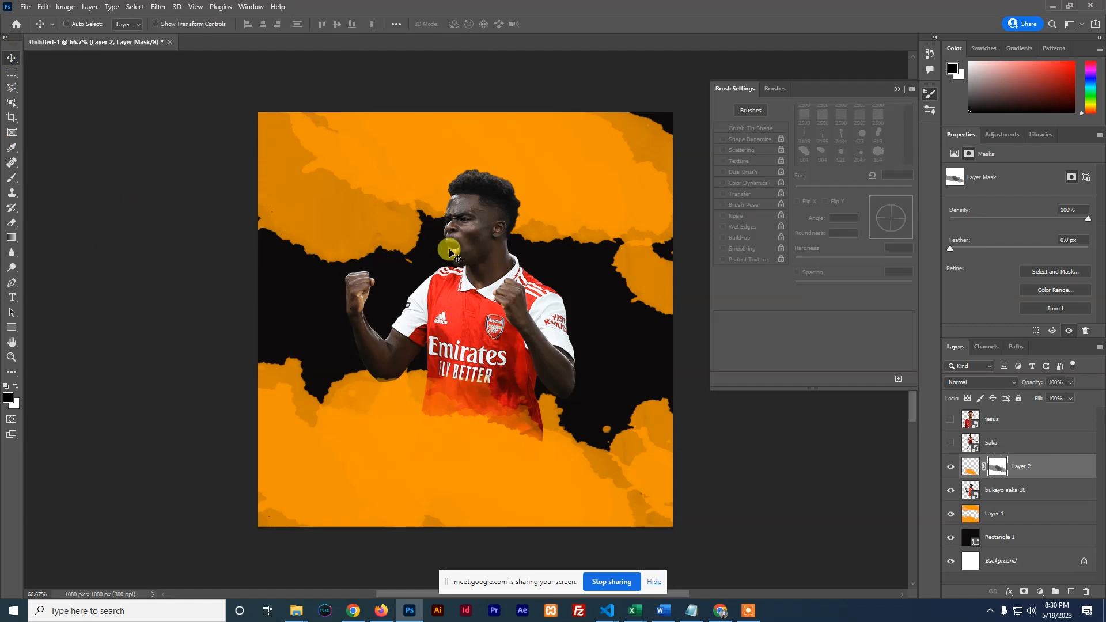
{"action": "left_click", "coordinate": [67, 24]}
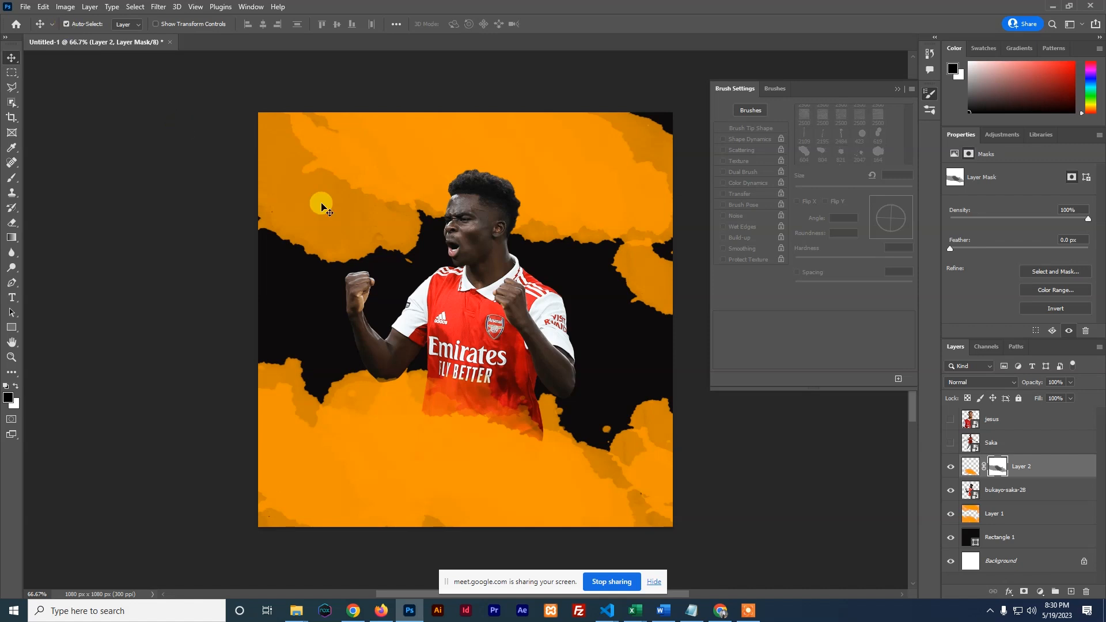
{"action": "left_click", "coordinate": [477, 237]}
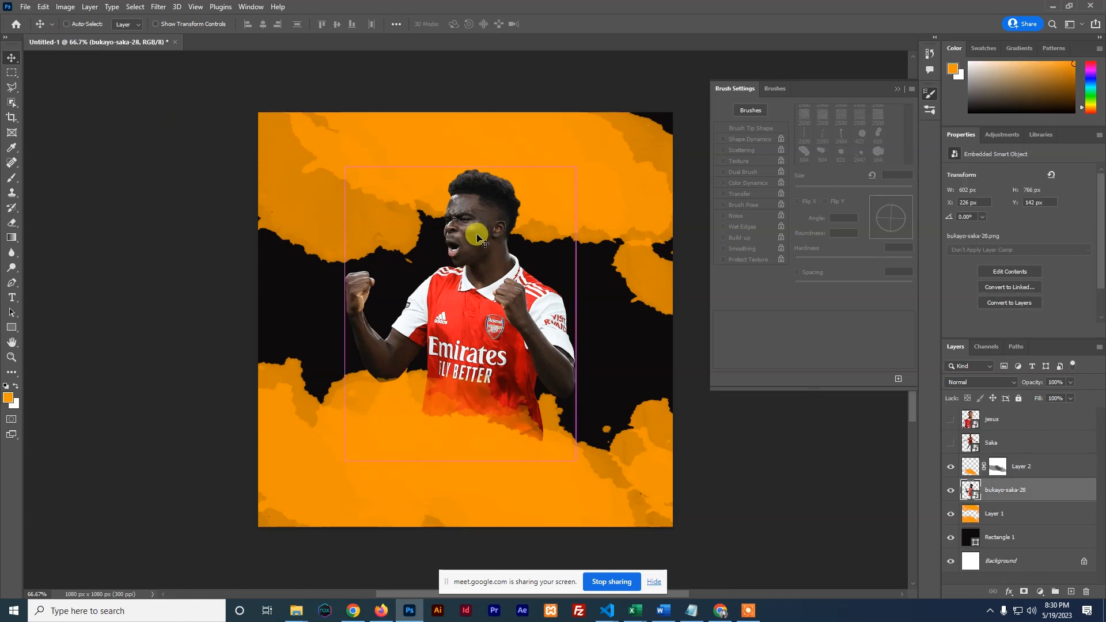
{"action": "key", "text": "ctrl+t"}
{"action": "left_click_drag", "start_coordinate": [344, 169], "coordinate": [318, 134]}
{"action": "left_click", "coordinate": [570, 26]}
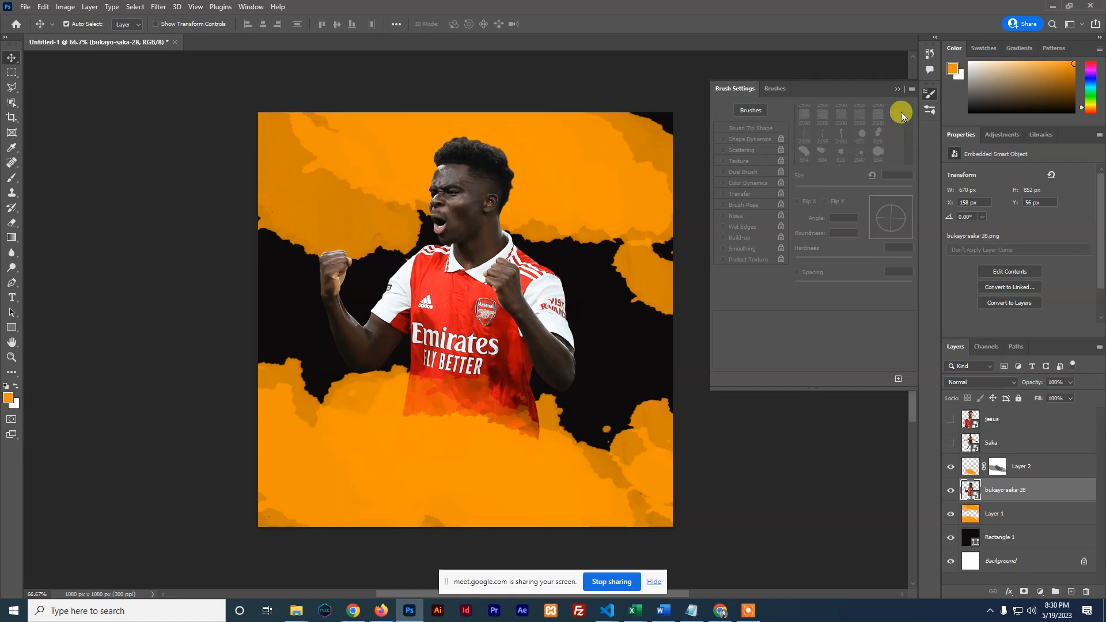
{"action": "left_click", "coordinate": [931, 93]}
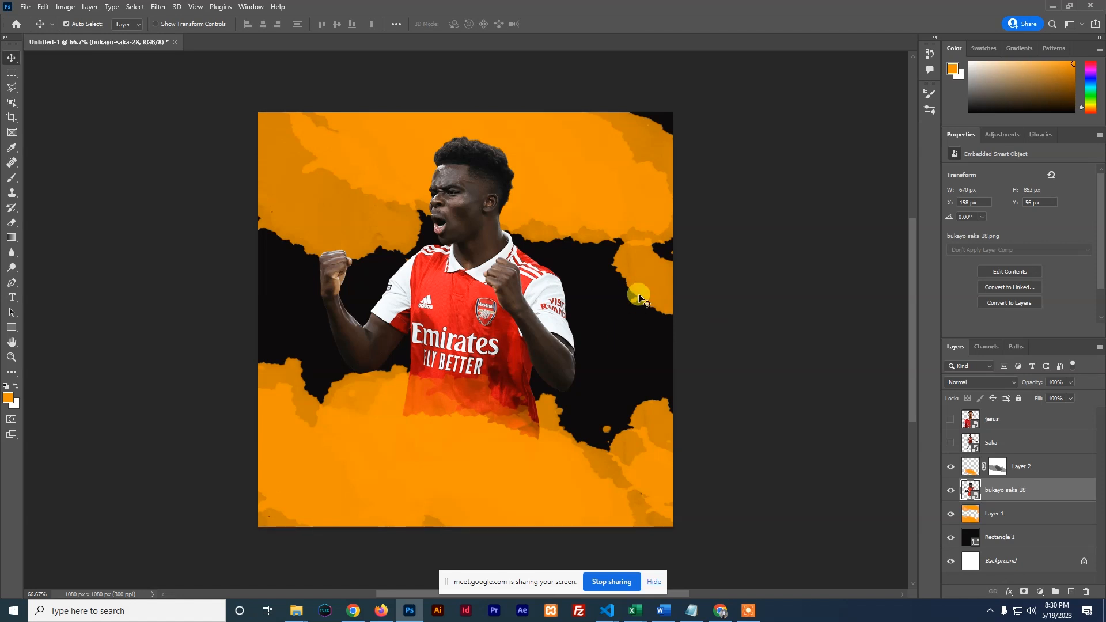
Add an empty layer directly above Layer 1 and switch to the Brush tool.
{"action": "left_click", "coordinate": [1001, 514]}
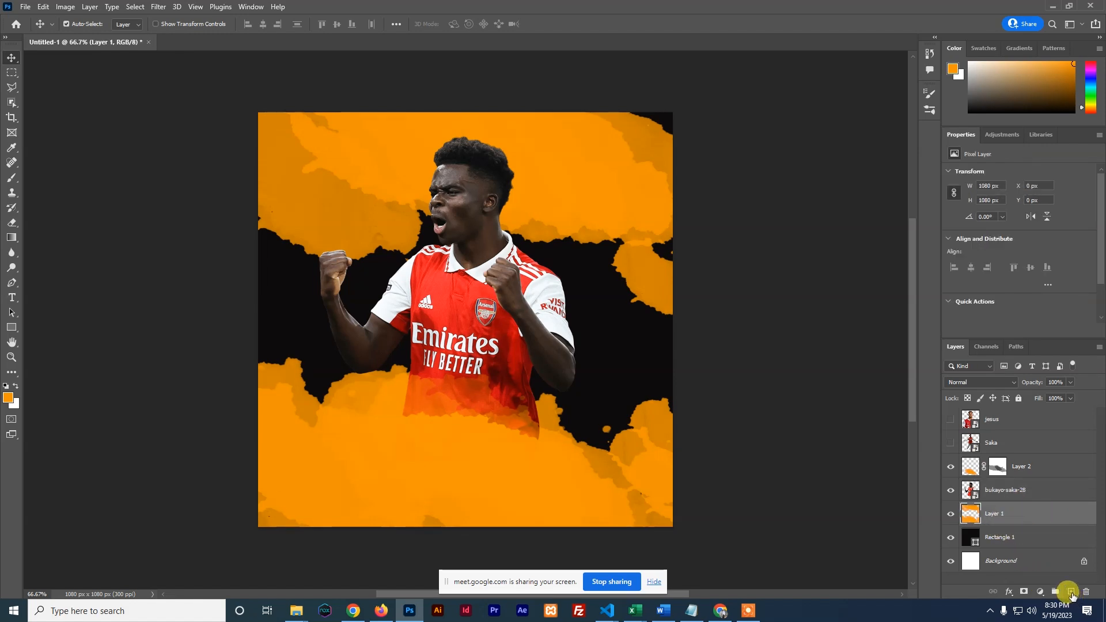
{"action": "left_click", "coordinate": [1073, 593]}
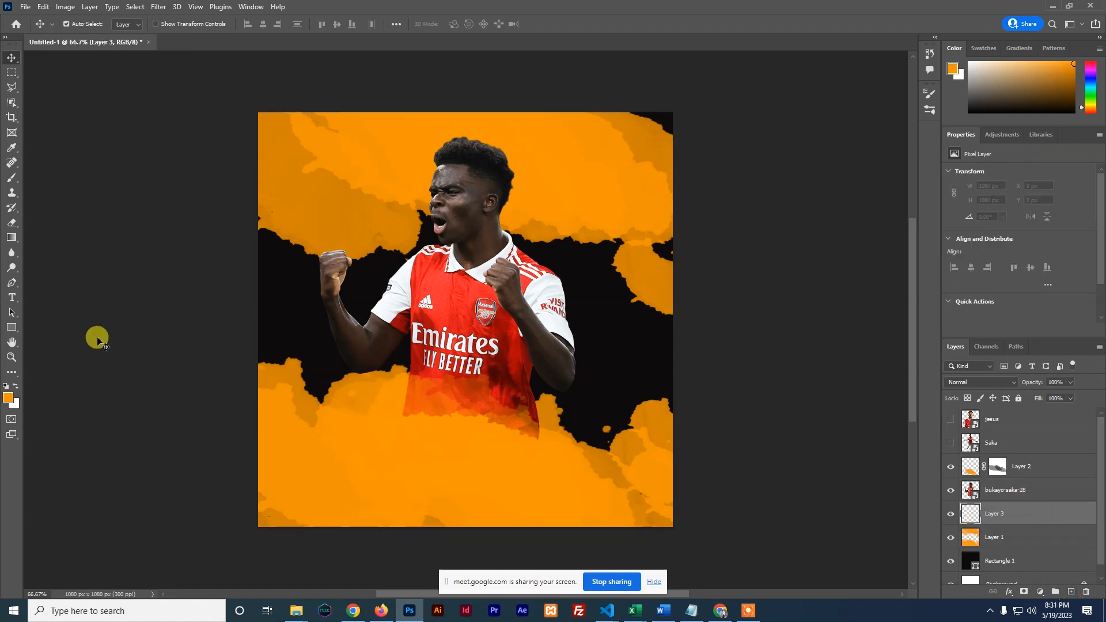
{"action": "key", "text": "b"}
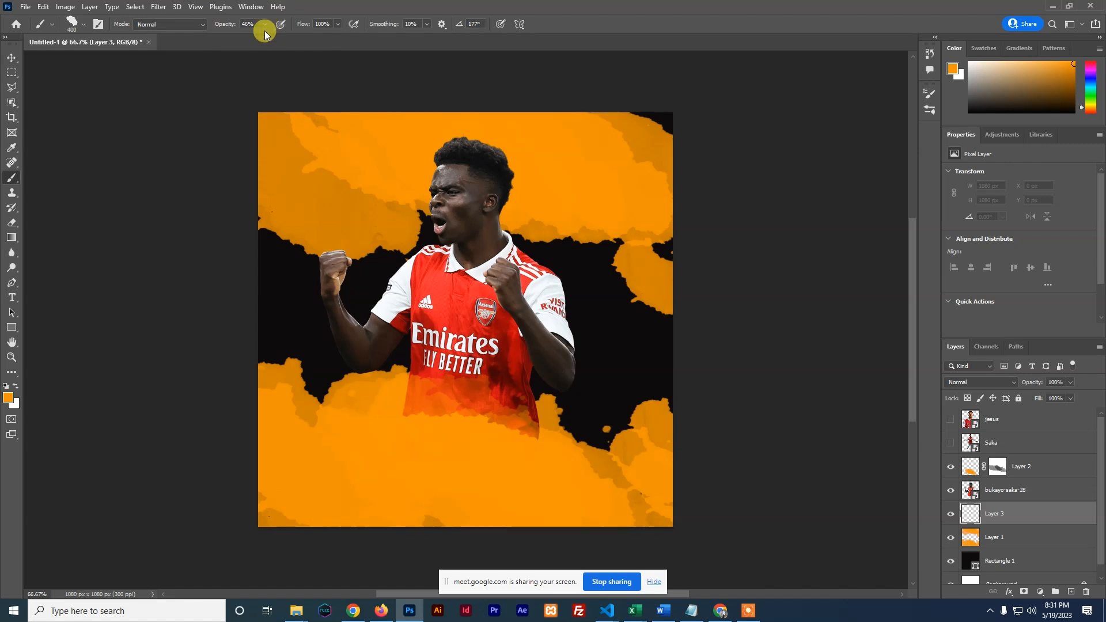
Try orange strokes over the dark area behind the player at 46% and at 90% brush opacity, undoing each attempt.
{"action": "mouse_move", "coordinate": [224, 252]}
{"action": "left_mouse_down"}
{"action": "mouse_move", "coordinate": [392, 233]}
{"action": "mouse_move", "coordinate": [560, 246]}
{"action": "mouse_move", "coordinate": [556, 299]}
{"action": "mouse_move", "coordinate": [241, 280]}
{"action": "mouse_move", "coordinate": [198, 222]}
{"action": "mouse_move", "coordinate": [196, 188]}
{"action": "mouse_move", "coordinate": [288, 232]}
{"action": "mouse_move", "coordinate": [303, 258]}
{"action": "mouse_move", "coordinate": [566, 328]}
{"action": "mouse_move", "coordinate": [515, 359]}
{"action": "mouse_move", "coordinate": [583, 198]}
{"action": "mouse_move", "coordinate": [240, 169]}
{"action": "mouse_move", "coordinate": [239, 312]}
{"action": "mouse_move", "coordinate": [225, 414]}
{"action": "left_mouse_up"}
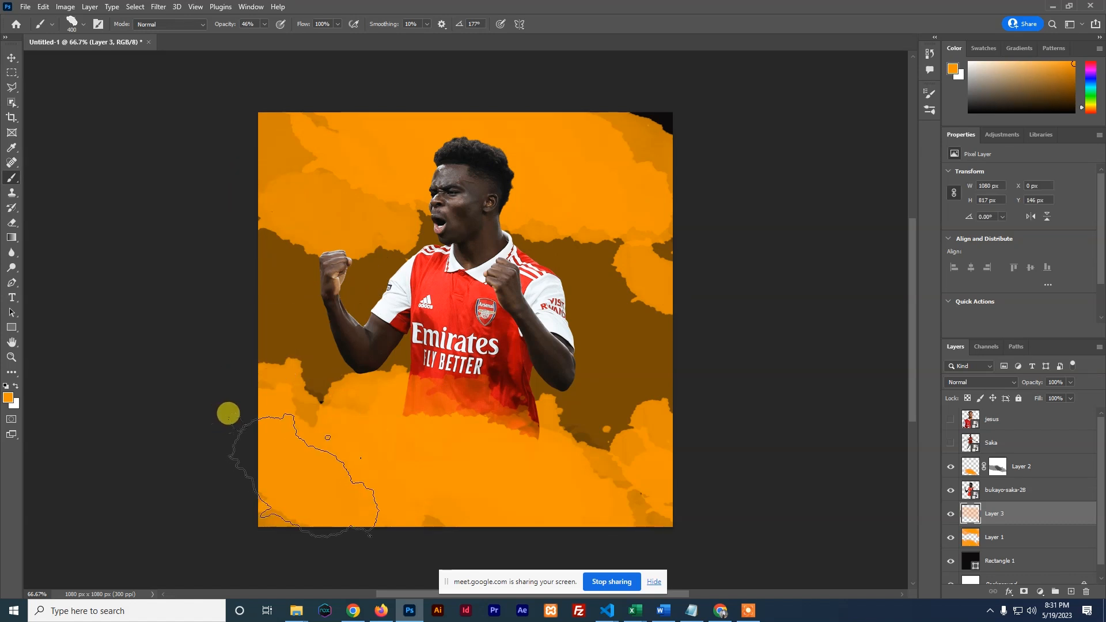
{"action": "key", "text": "ctrl+z"}
{"action": "left_click", "coordinate": [264, 23]}
{"action": "left_click_drag", "start_coordinate": [263, 35], "coordinate": [287, 42]}
{"action": "mouse_move", "coordinate": [230, 280]}
{"action": "left_mouse_down"}
{"action": "mouse_move", "coordinate": [430, 221]}
{"action": "mouse_move", "coordinate": [548, 229]}
{"action": "mouse_move", "coordinate": [531, 261]}
{"action": "mouse_move", "coordinate": [423, 306]}
{"action": "mouse_move", "coordinate": [264, 280]}
{"action": "mouse_move", "coordinate": [180, 285]}
{"action": "left_mouse_up"}
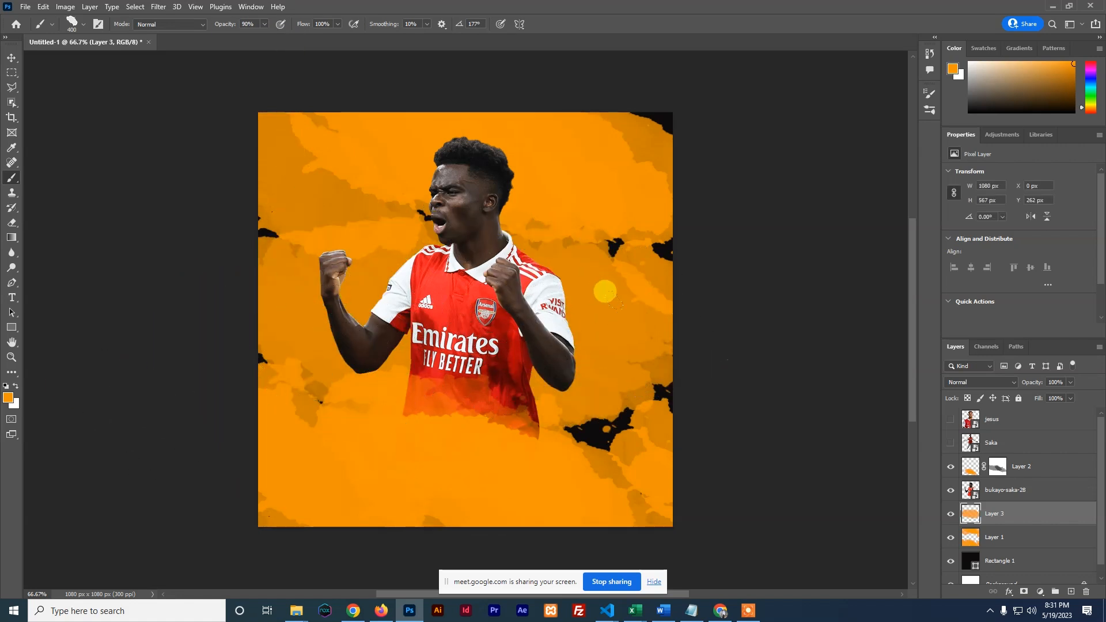
{"action": "key", "text": "ctrl+z"}
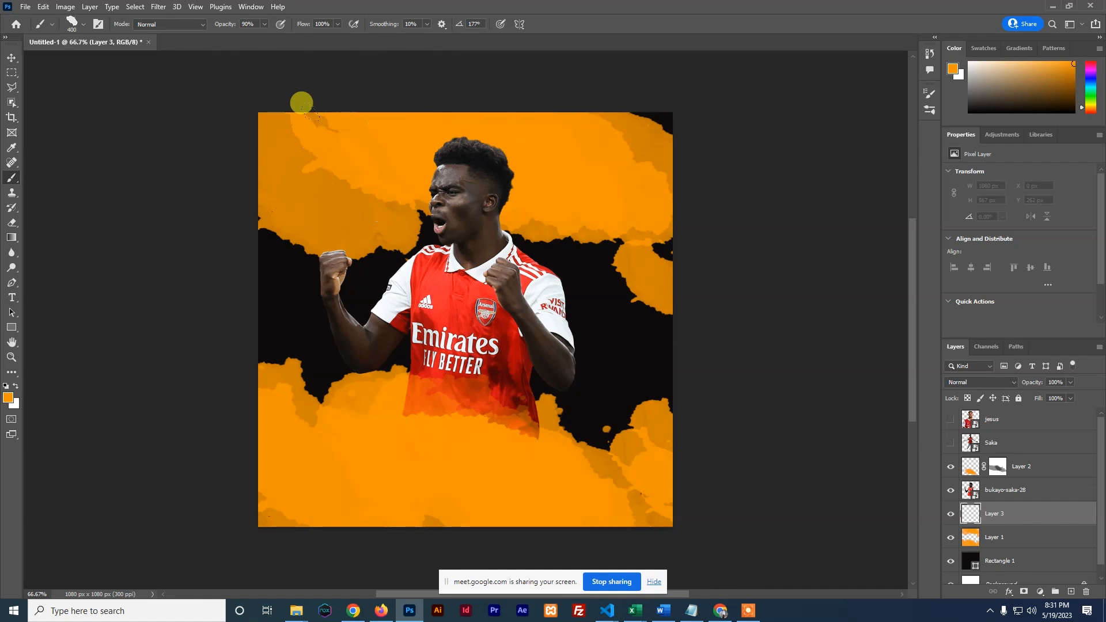
Select the player's layer with the Move tool and open its smart object contents in a separate document.
{"action": "left_click", "coordinate": [8, 56]}
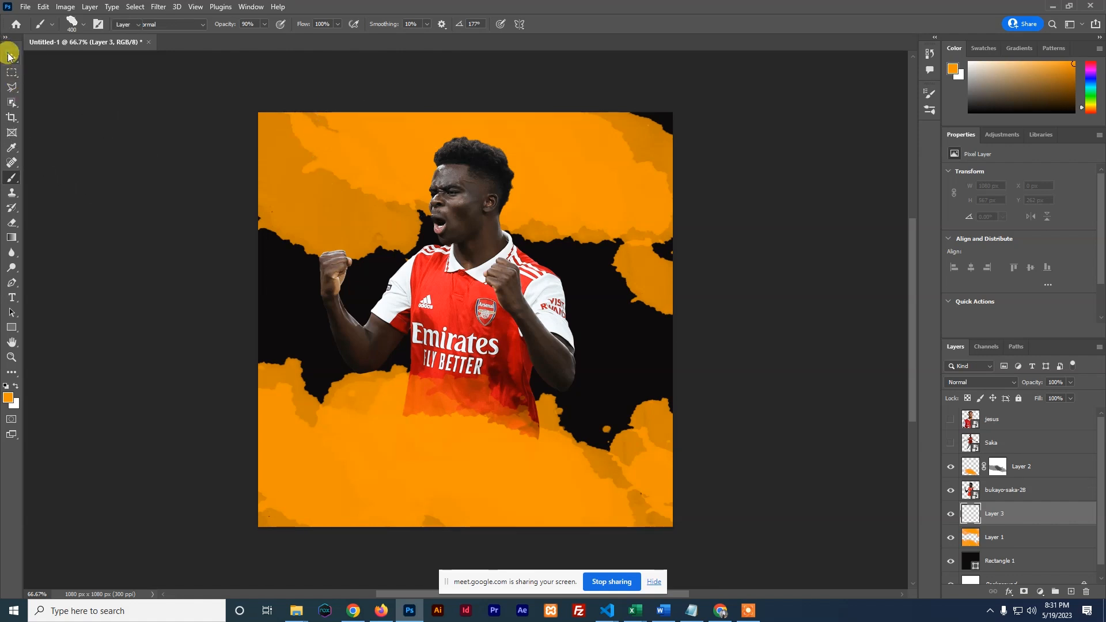
{"action": "left_click", "coordinate": [1003, 491]}
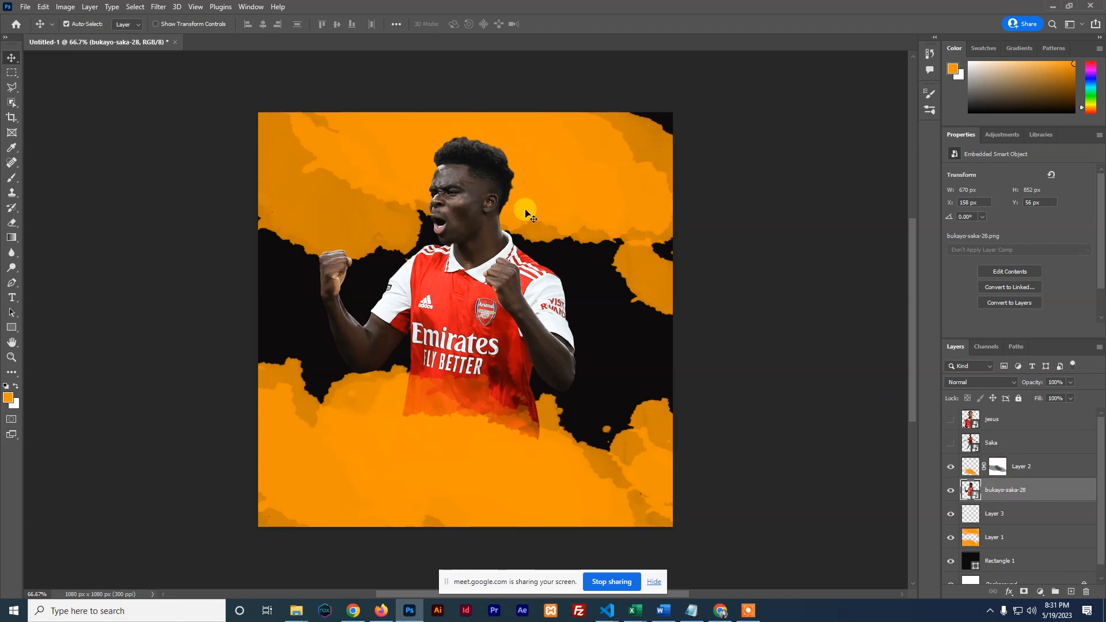
{"action": "left_click", "coordinate": [159, 7]}
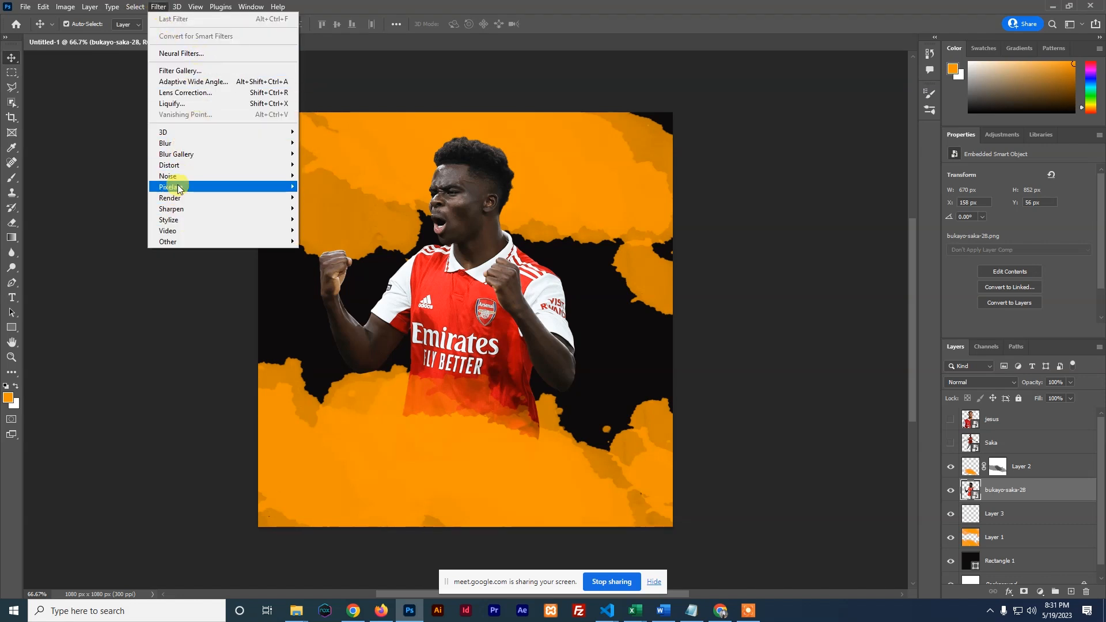
{"action": "mouse_move", "coordinate": [181, 219]}
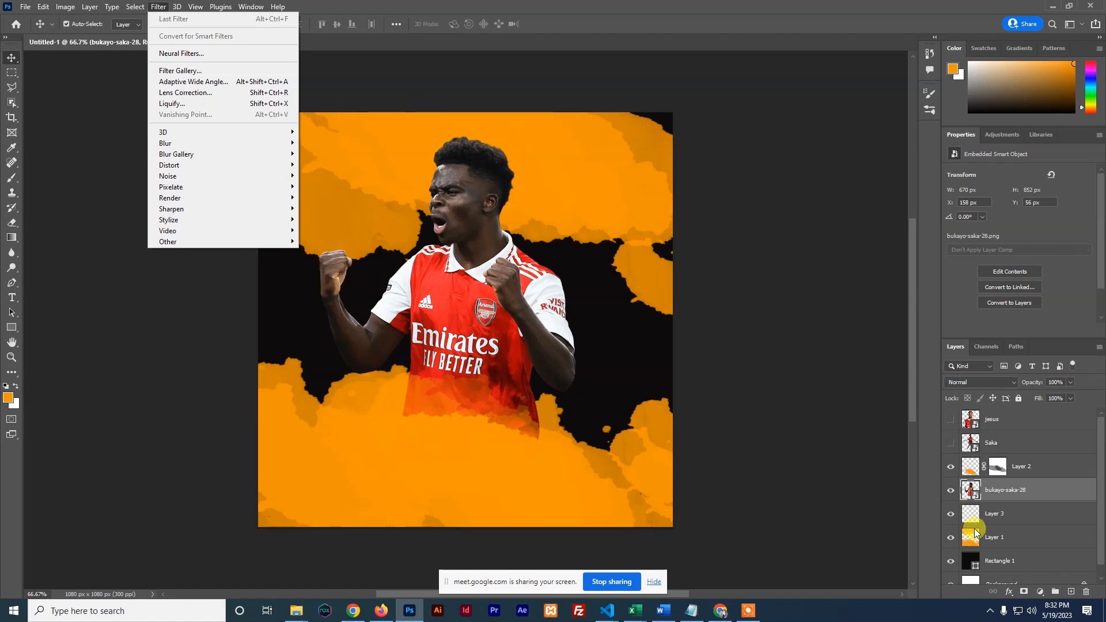
{"action": "left_click", "coordinate": [1004, 498]}
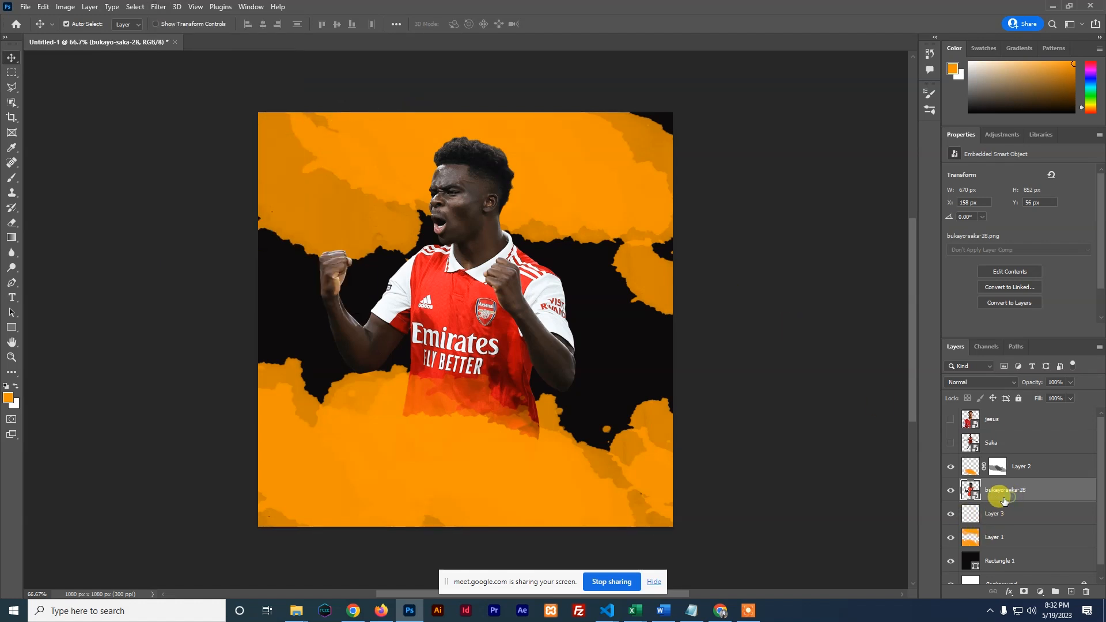
{"action": "double_click", "coordinate": [973, 495]}
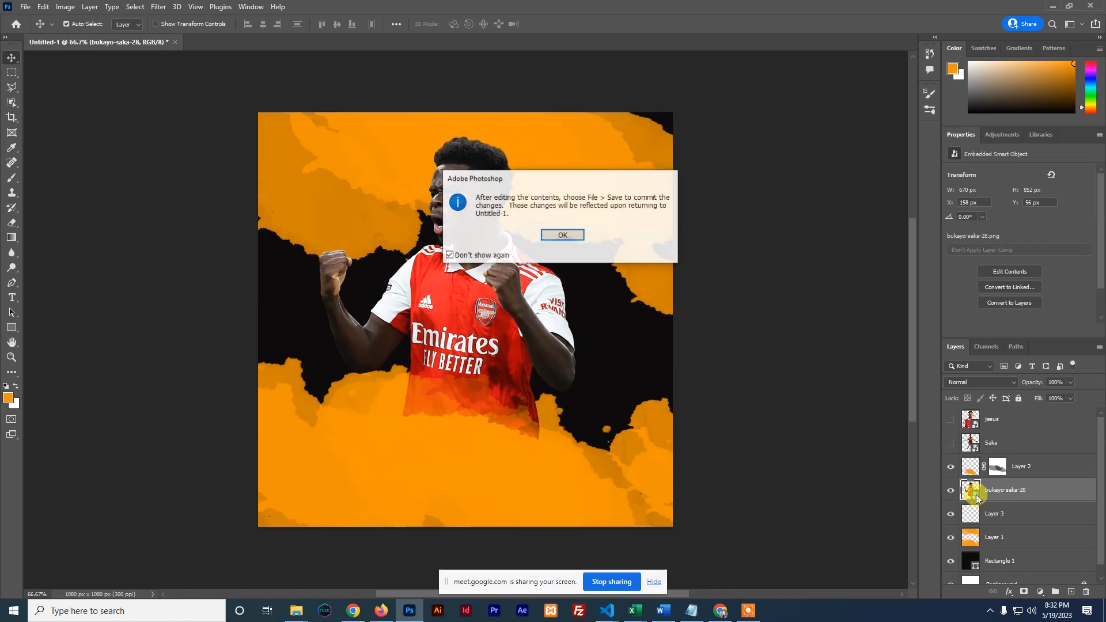
{"action": "left_click", "coordinate": [562, 236]}
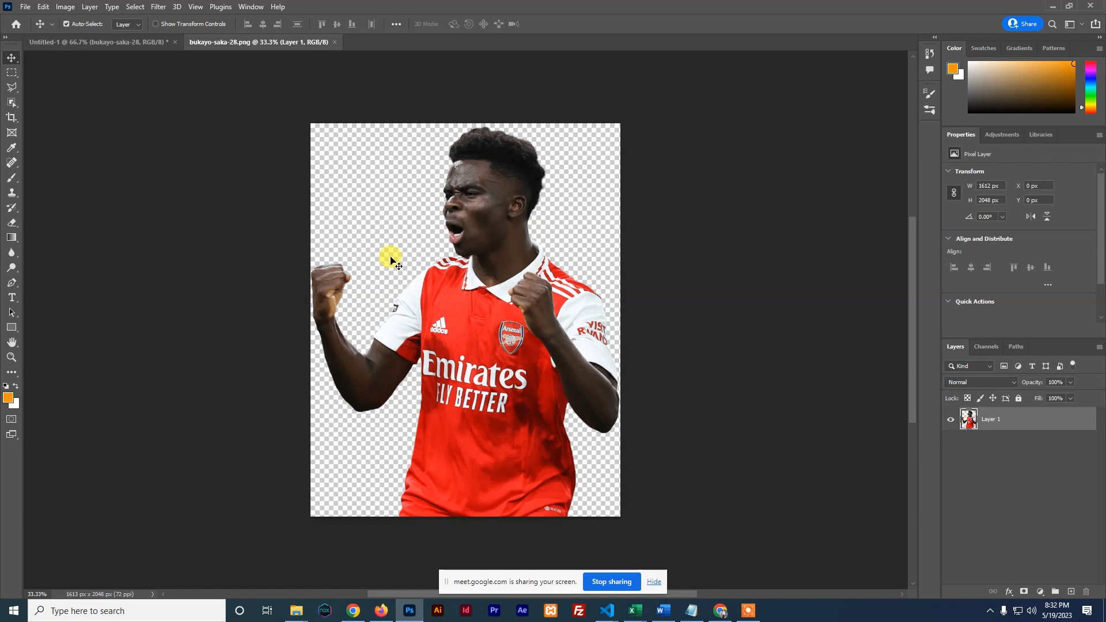
In the main composition, shrink the player smart object to about 3.49% and enlarge it to about 662 × 841 px.
{"action": "left_click", "coordinate": [119, 43]}
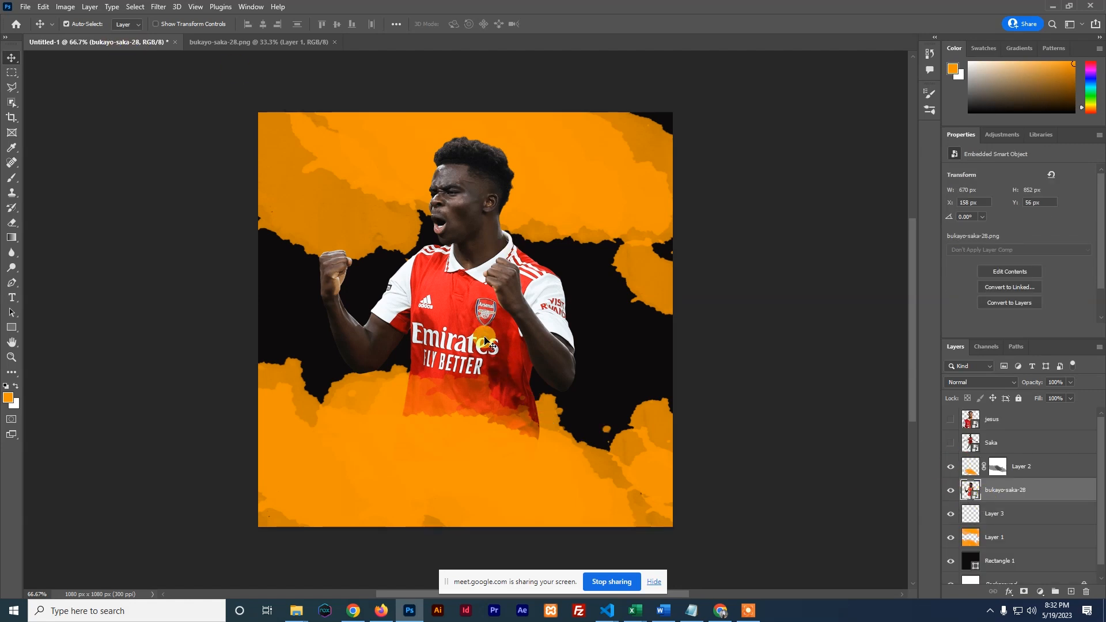
{"action": "scroll", "coordinate": [476, 315], "scroll_direction": "up", "scroll_amount": 1}
{"action": "scroll", "coordinate": [475, 314], "scroll_direction": "up", "scroll_amount": 2}
{"action": "key", "text": "ctrl+t"}
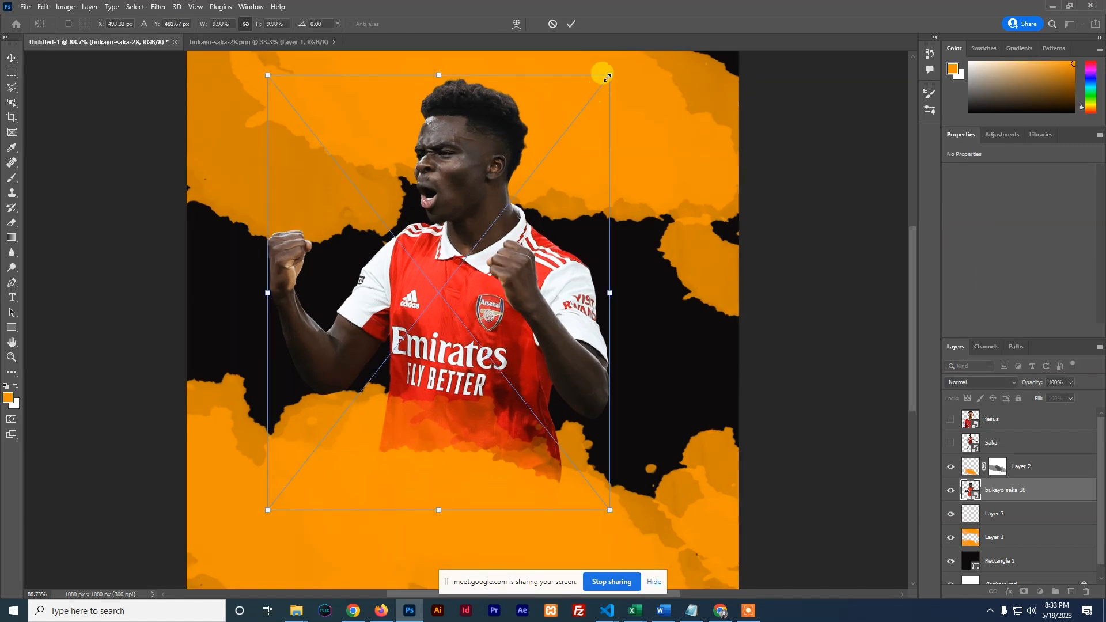
{"action": "left_click_drag", "start_coordinate": [608, 76], "coordinate": [450, 409]}
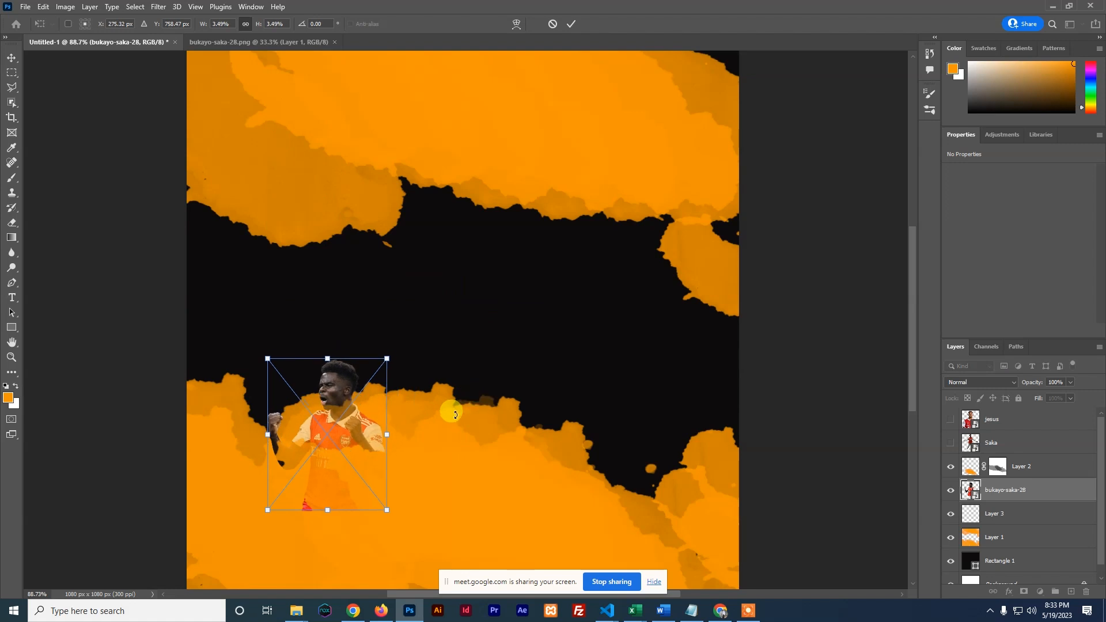
{"action": "left_click", "coordinate": [572, 24]}
{"action": "key", "text": "ctrl+t"}
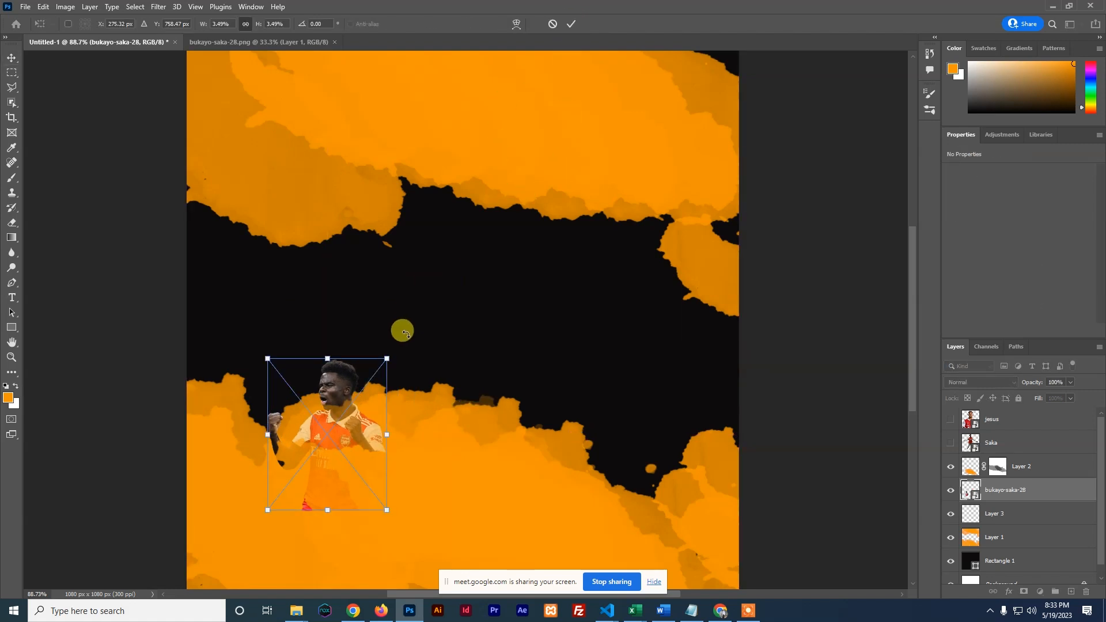
{"action": "left_click_drag", "start_coordinate": [386, 359], "coordinate": [634, 92]}
{"action": "left_click", "coordinate": [574, 25]}
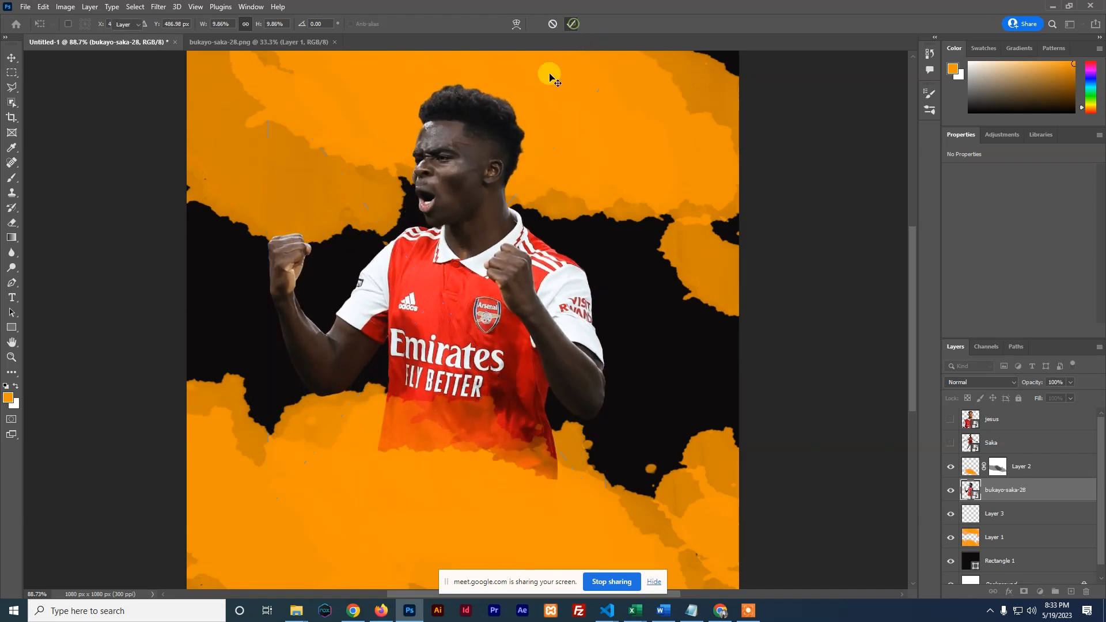
In the smart object's document, shrink the player's pixel layer to about 373 × 474 px and enlarge it to about 1500 × 1906 px.
{"action": "left_click", "coordinate": [254, 43]}
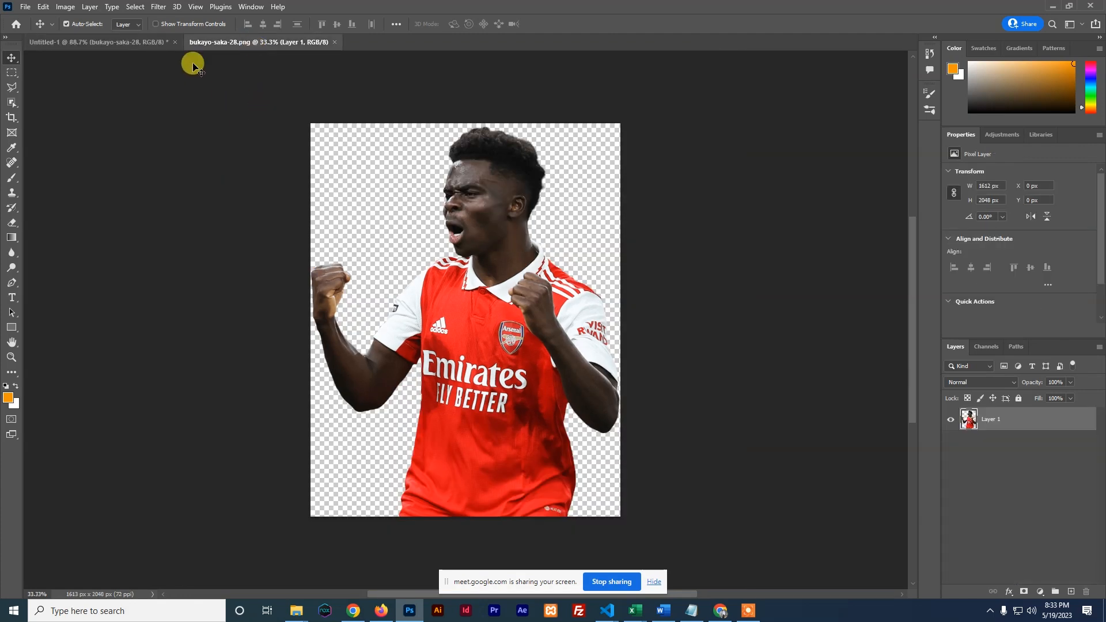
{"action": "left_click", "coordinate": [146, 42]}
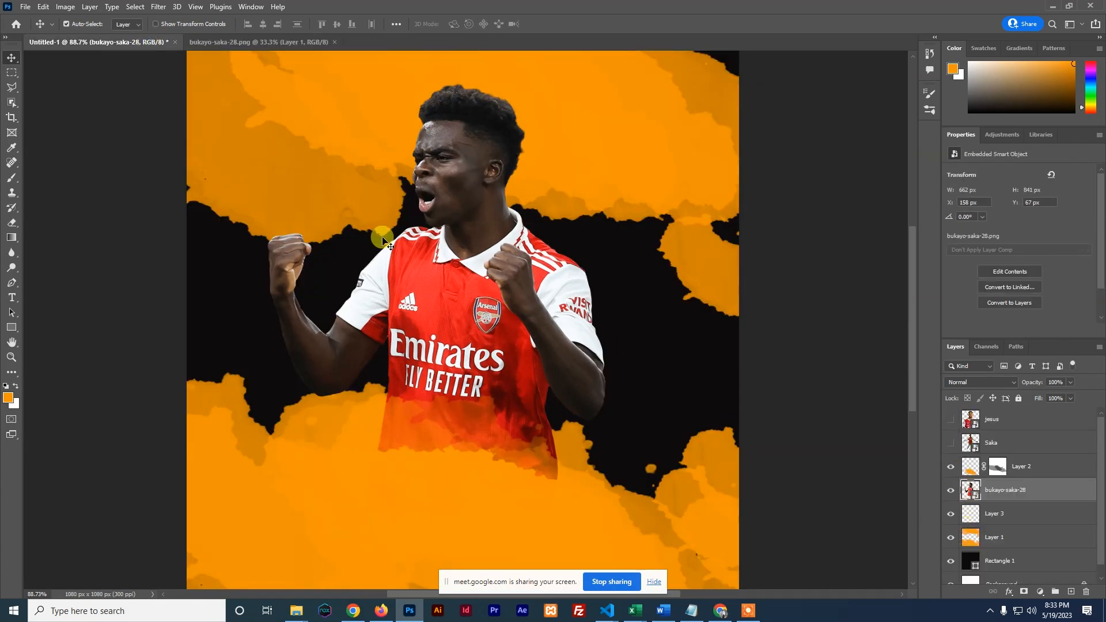
{"action": "left_click", "coordinate": [246, 43]}
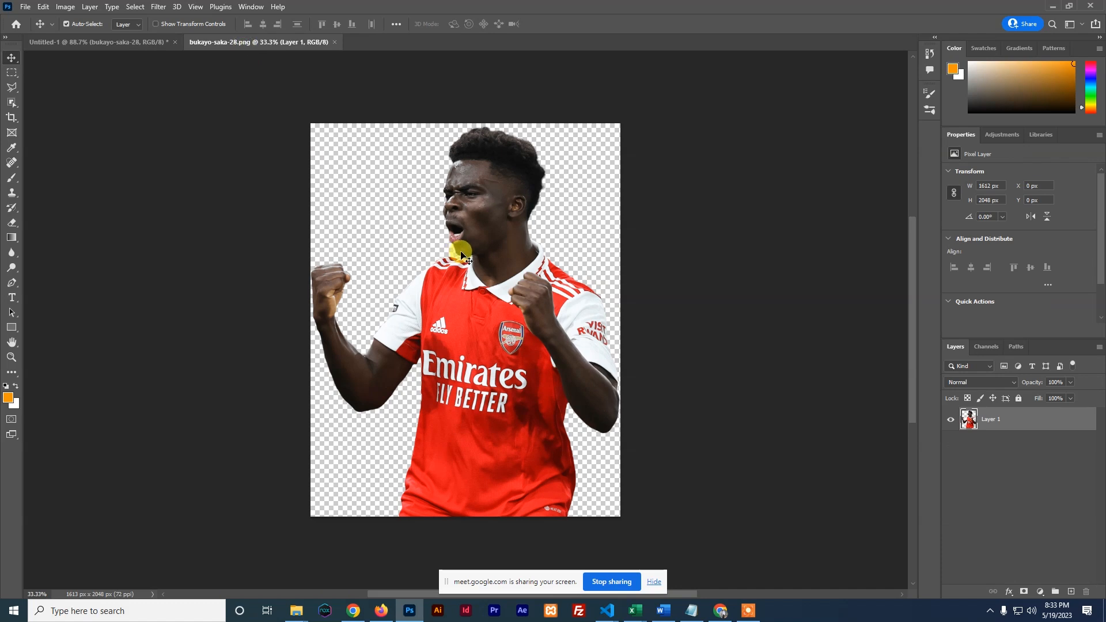
{"action": "key", "text": "ctrl+t"}
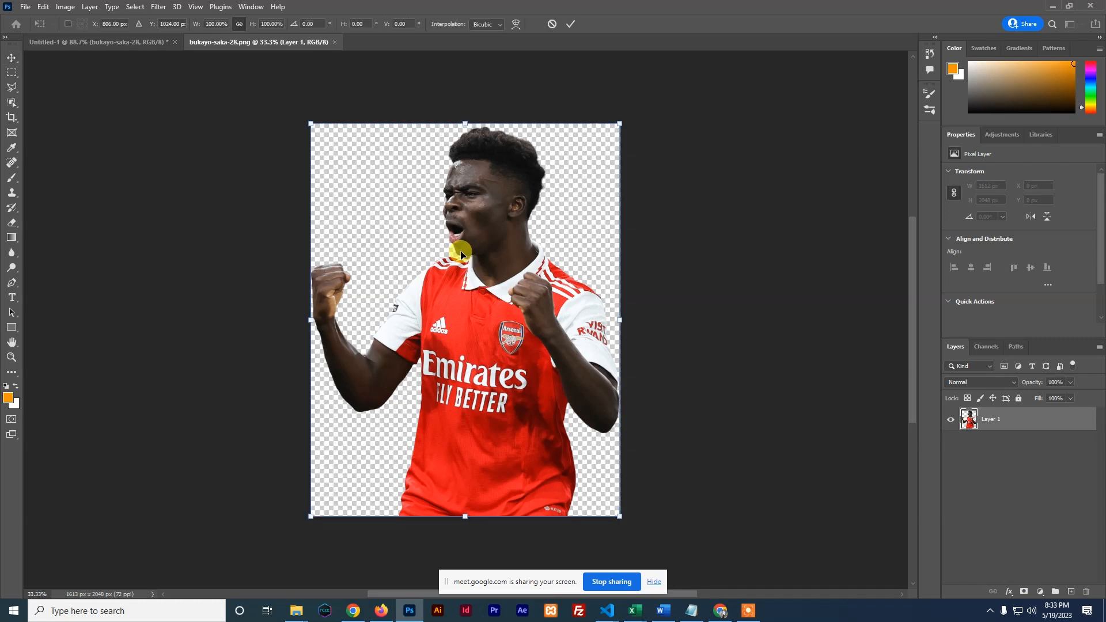
{"action": "left_click_drag", "start_coordinate": [615, 121], "coordinate": [403, 445]}
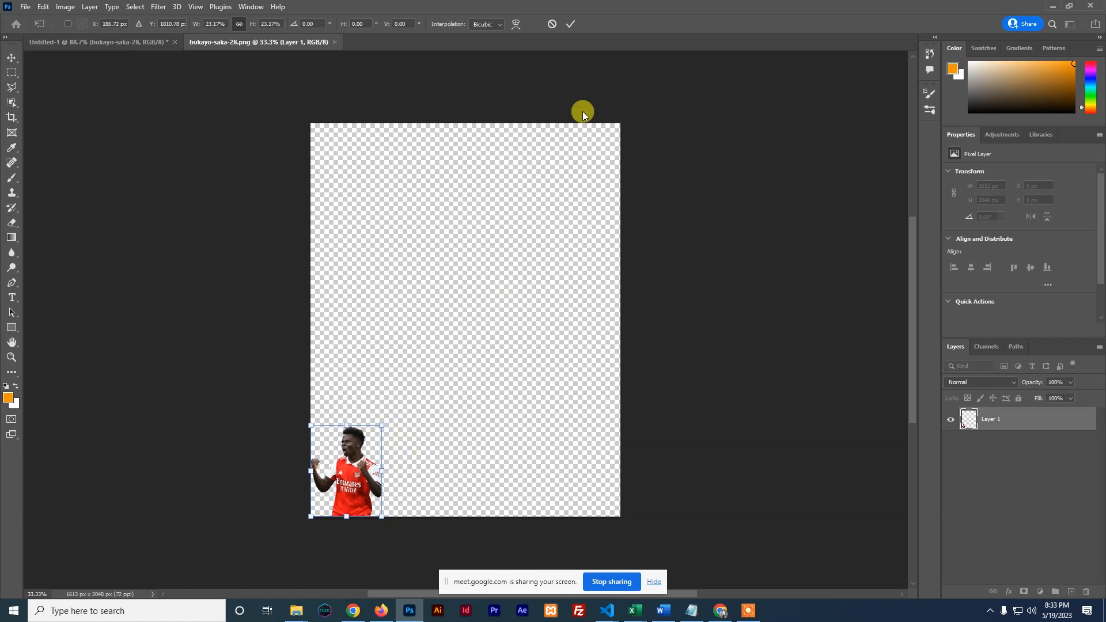
{"action": "left_click", "coordinate": [571, 26]}
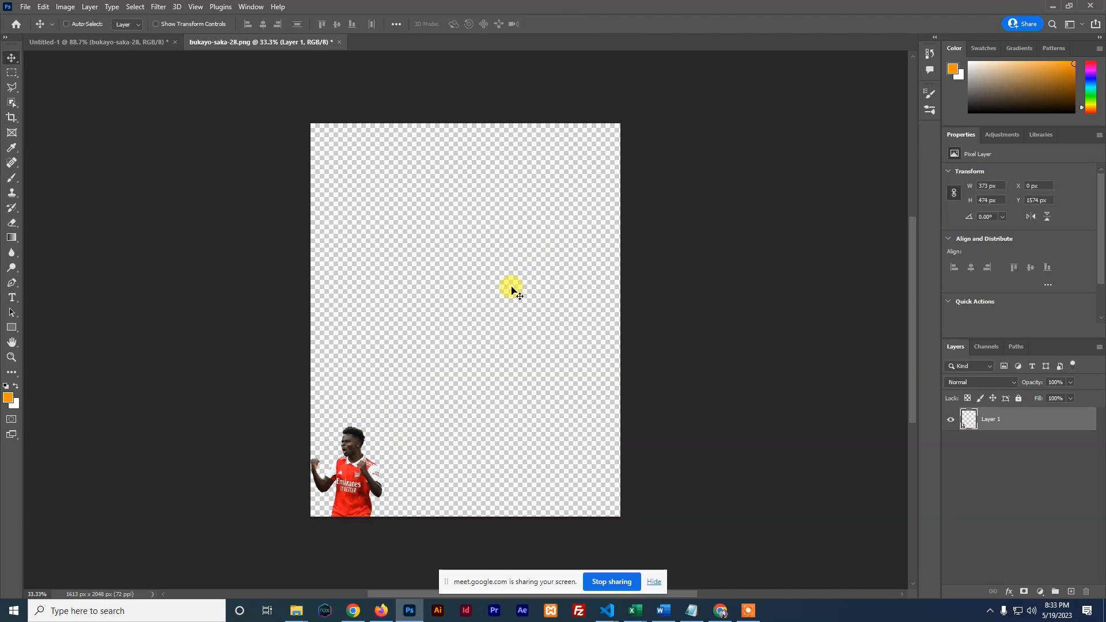
{"action": "key", "text": "ctrl+t"}
{"action": "left_click_drag", "start_coordinate": [376, 427], "coordinate": [592, 147]}
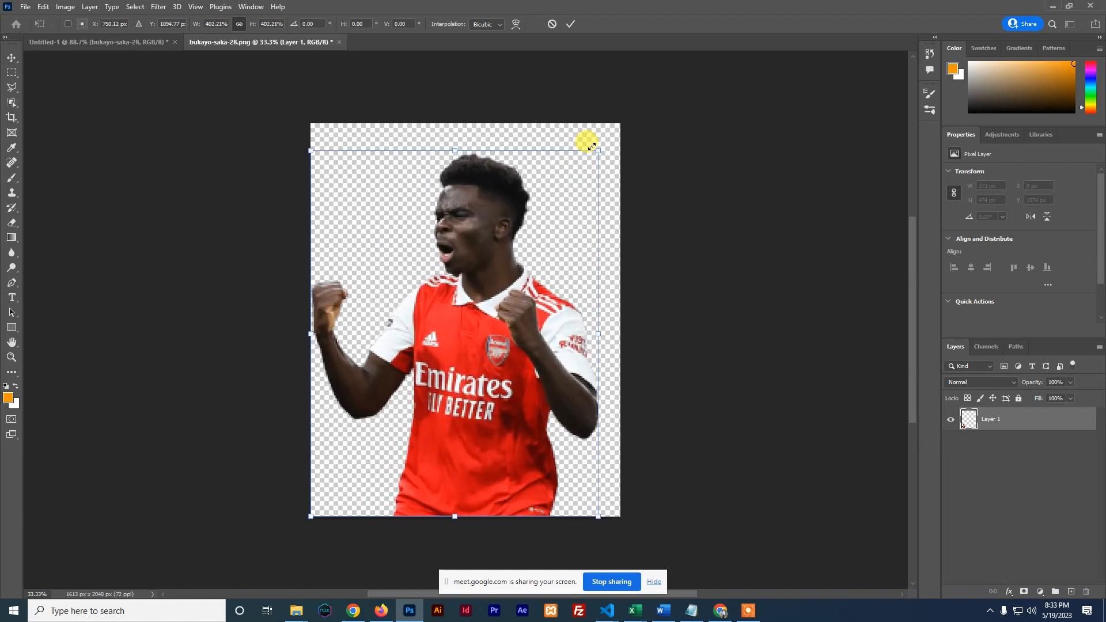
{"action": "left_click", "coordinate": [570, 24]}
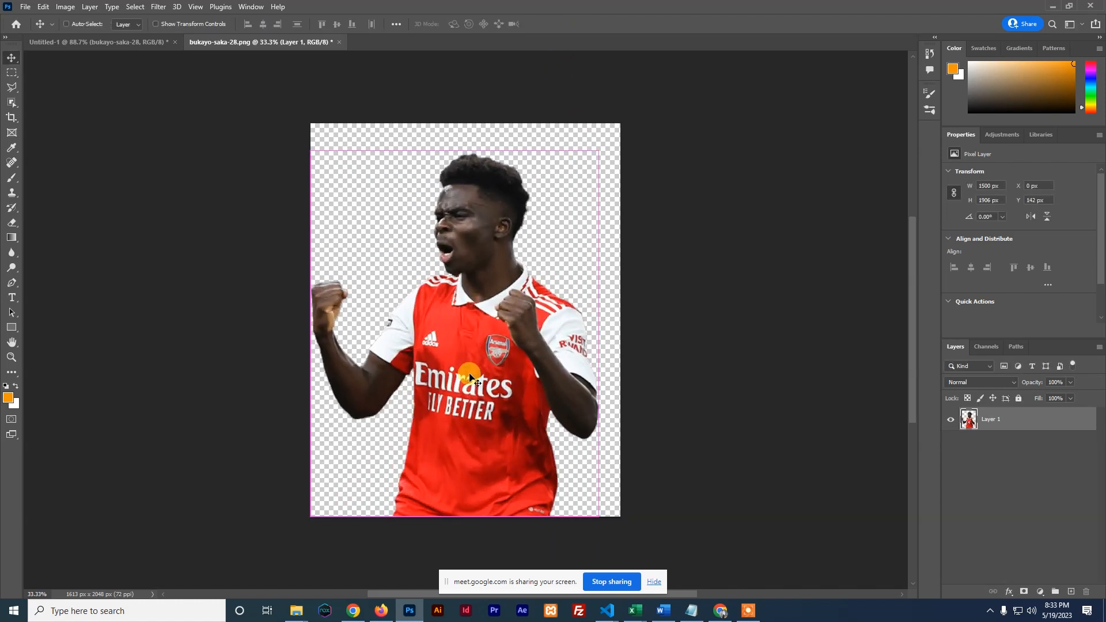
Shrink the player's pixel layer again to about 23.73% and enlarge it to about 1585 × 2012 px.
{"action": "key", "text": "ctrl"}
{"action": "key", "text": "ctrl+t"}
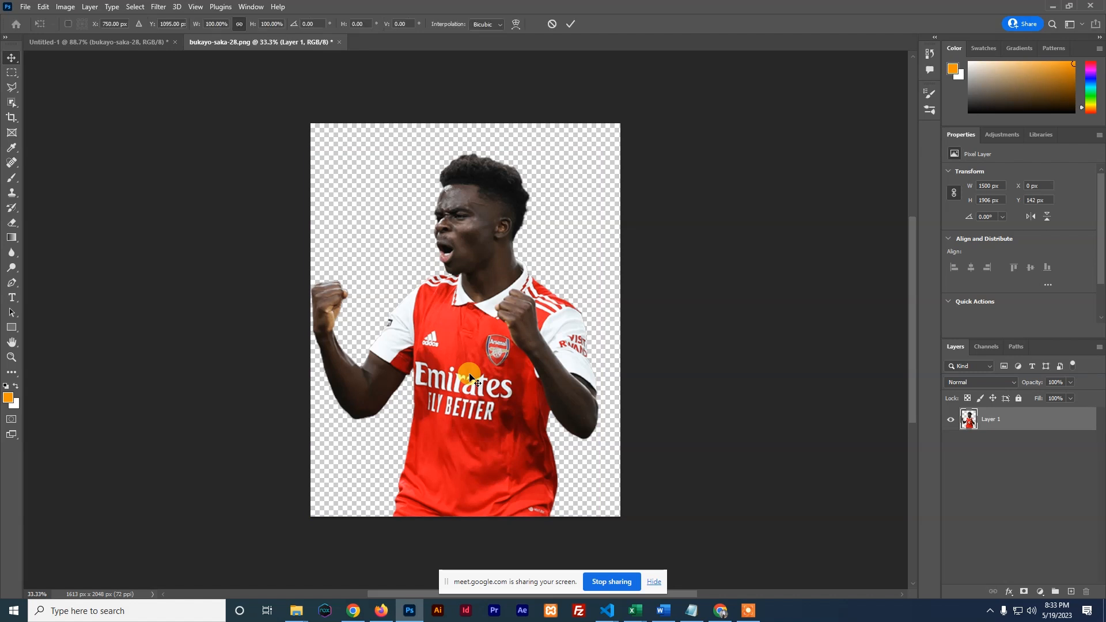
{"action": "left_click_drag", "start_coordinate": [598, 151], "coordinate": [395, 445]}
{"action": "left_click", "coordinate": [567, 24]}
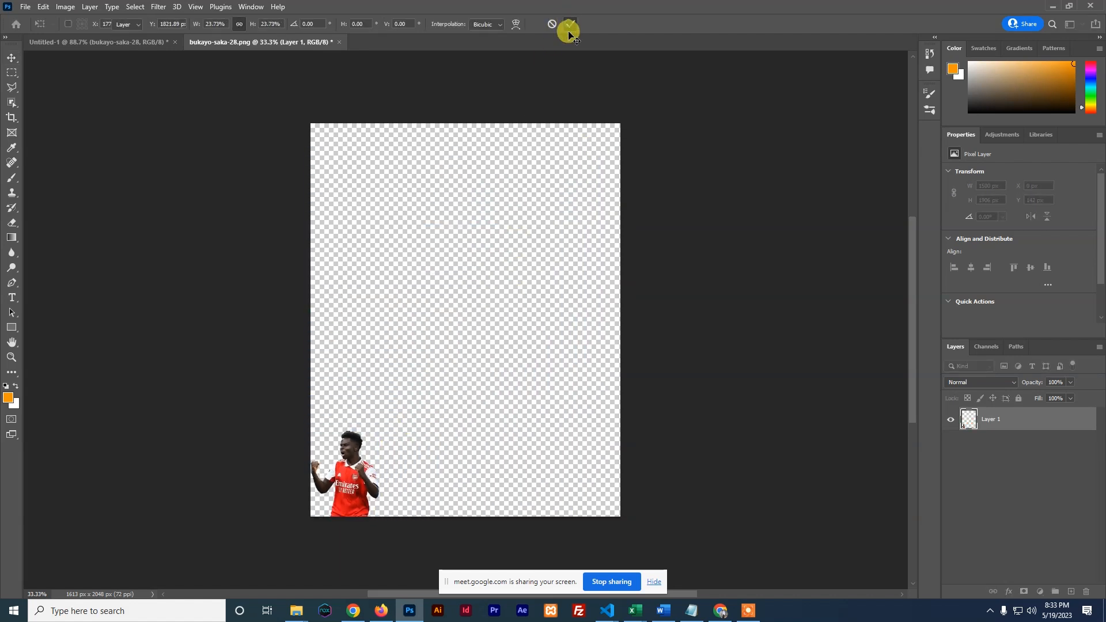
{"action": "key", "text": "ctrl+t"}
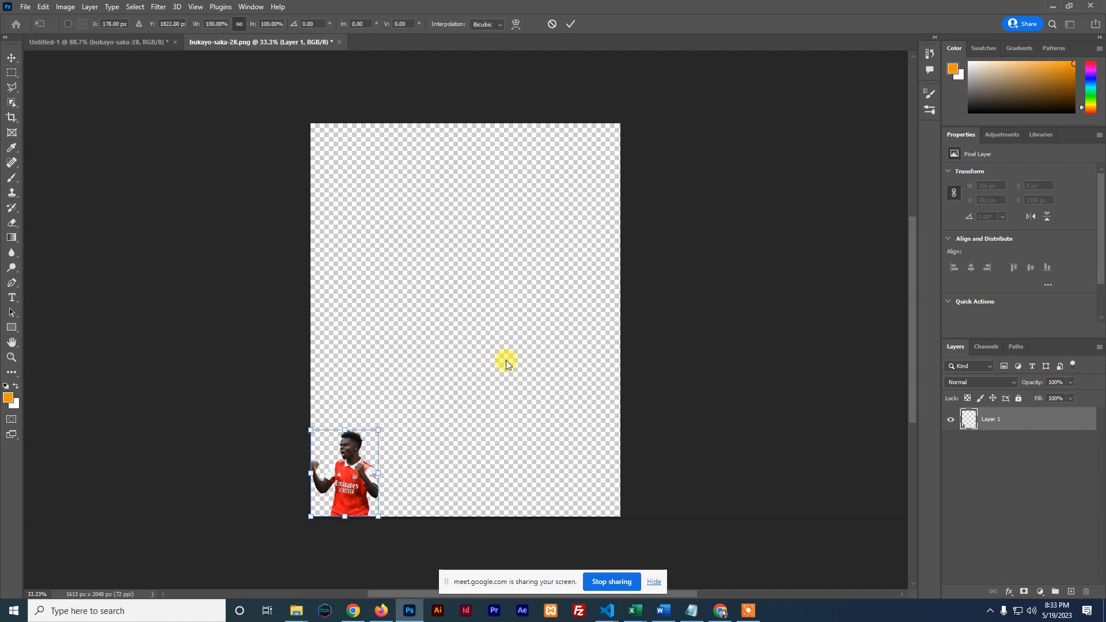
{"action": "left_click_drag", "start_coordinate": [381, 429], "coordinate": [621, 132]}
{"action": "left_click", "coordinate": [570, 24]}
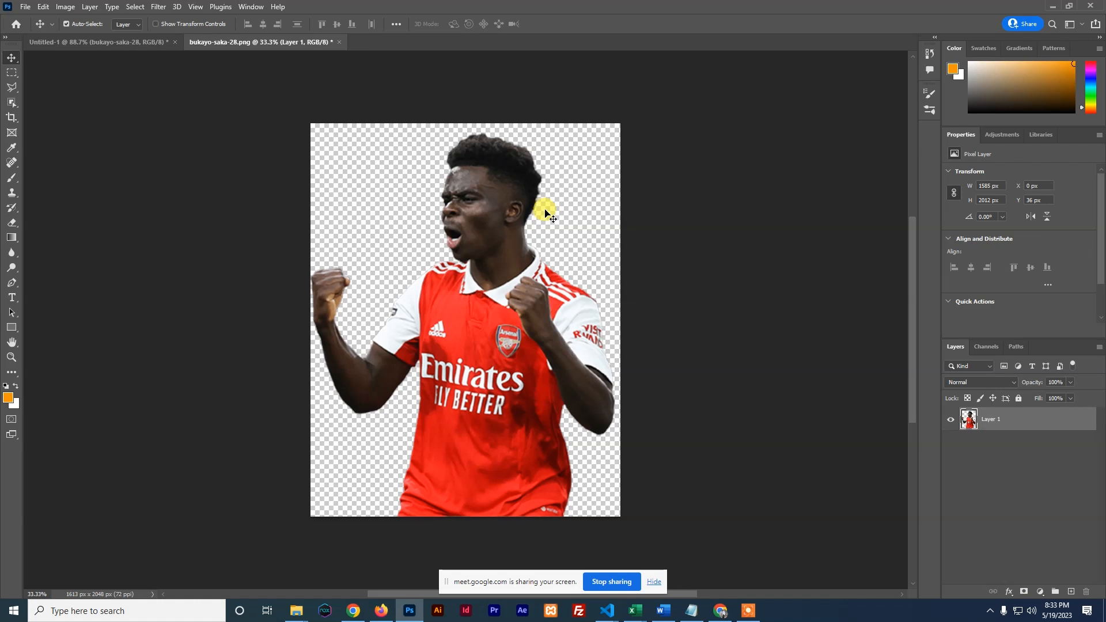
Hide the player's pixel layer to examine the transparent canvas and close the smart object's document without saving.
{"action": "left_click", "coordinate": [951, 420]}
{"action": "left_click_drag", "start_coordinate": [472, 270], "coordinate": [508, 279]}
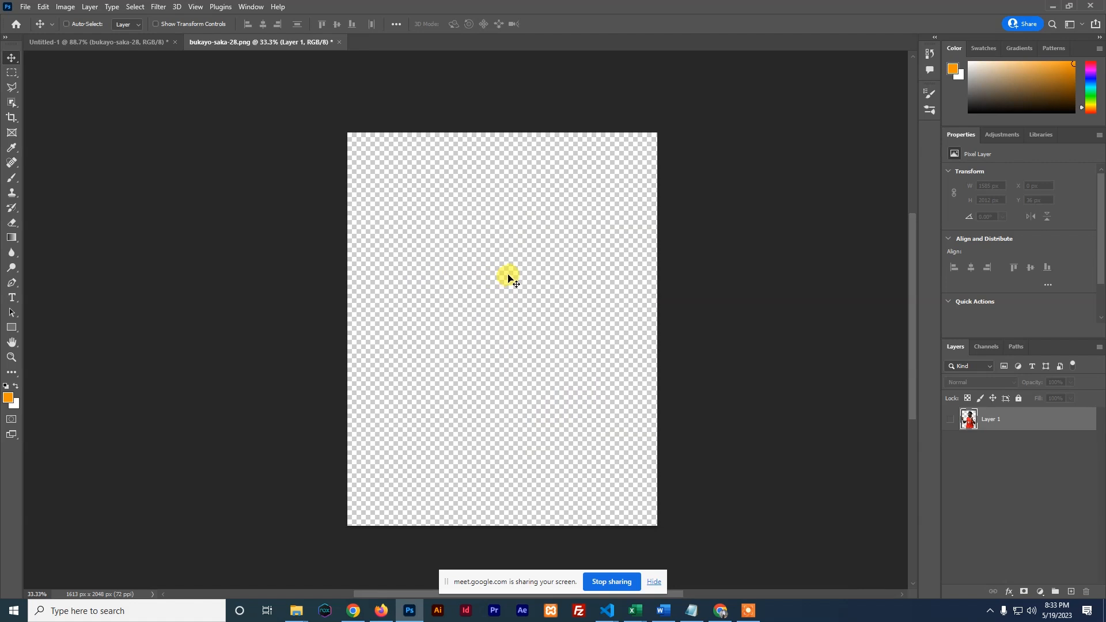
{"action": "scroll", "coordinate": [496, 284], "scroll_direction": "left", "scroll_amount": 2}
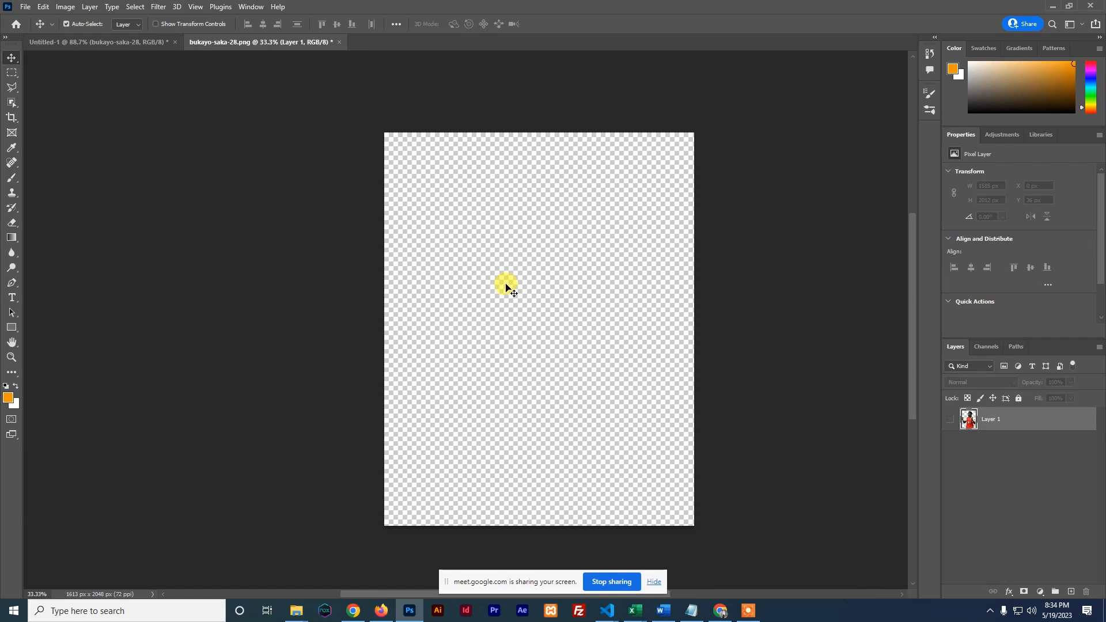
{"action": "scroll", "coordinate": [518, 303], "scroll_direction": "down", "scroll_amount": 3}
{"action": "scroll", "coordinate": [531, 319], "scroll_direction": "up", "scroll_amount": 1}
{"action": "scroll", "coordinate": [531, 319], "scroll_direction": "up", "scroll_amount": 3}
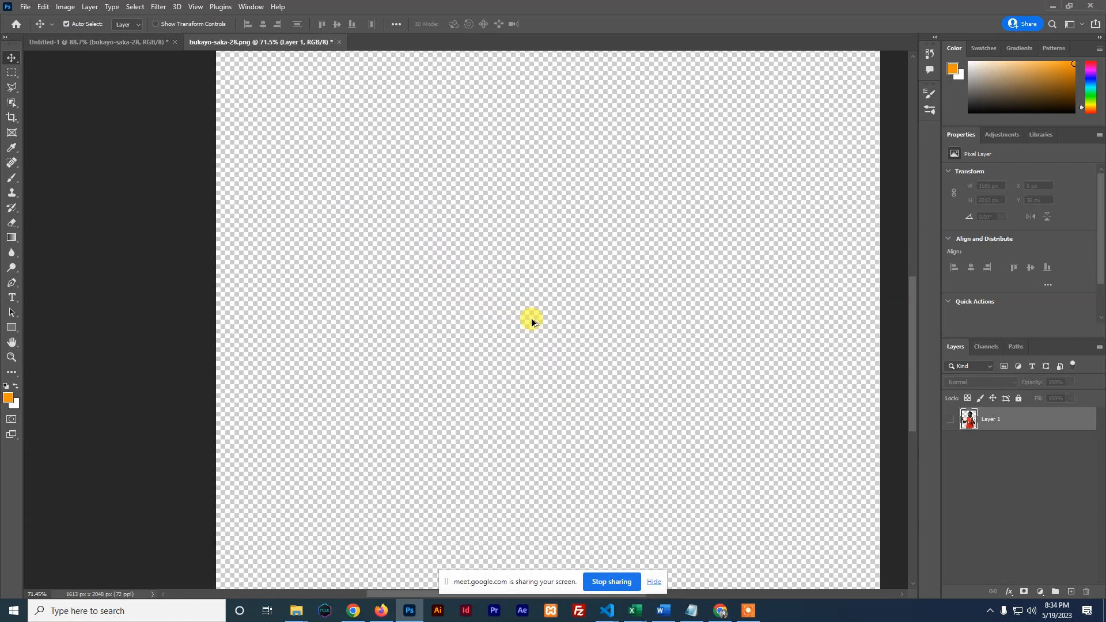
{"action": "left_click_drag", "start_coordinate": [563, 318], "coordinate": [403, 346]}
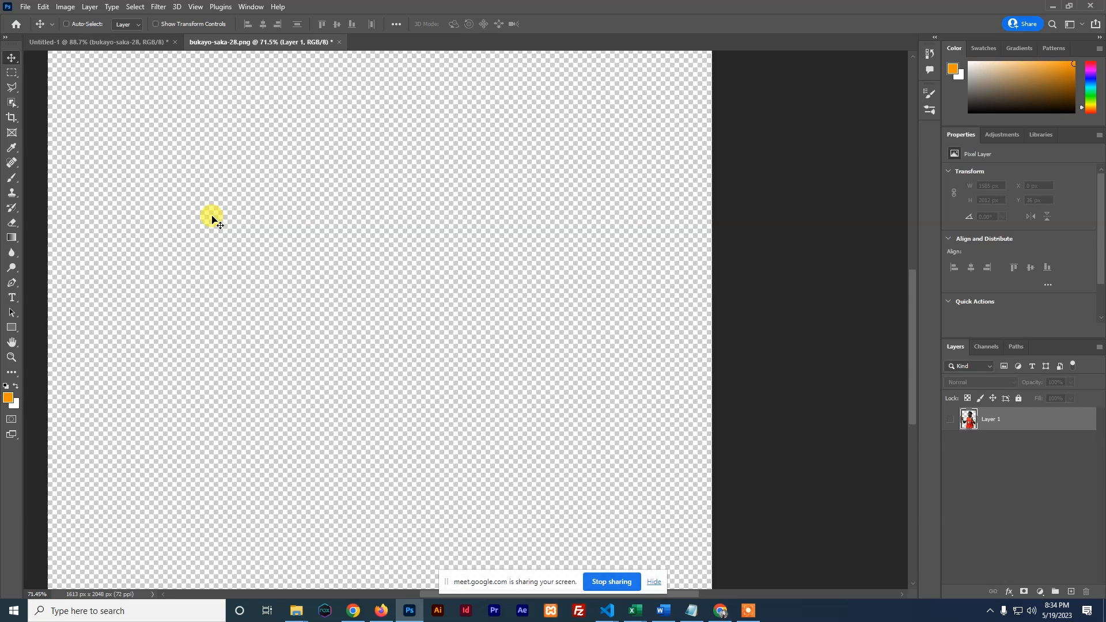
{"action": "key", "text": "ctrl+minus"}
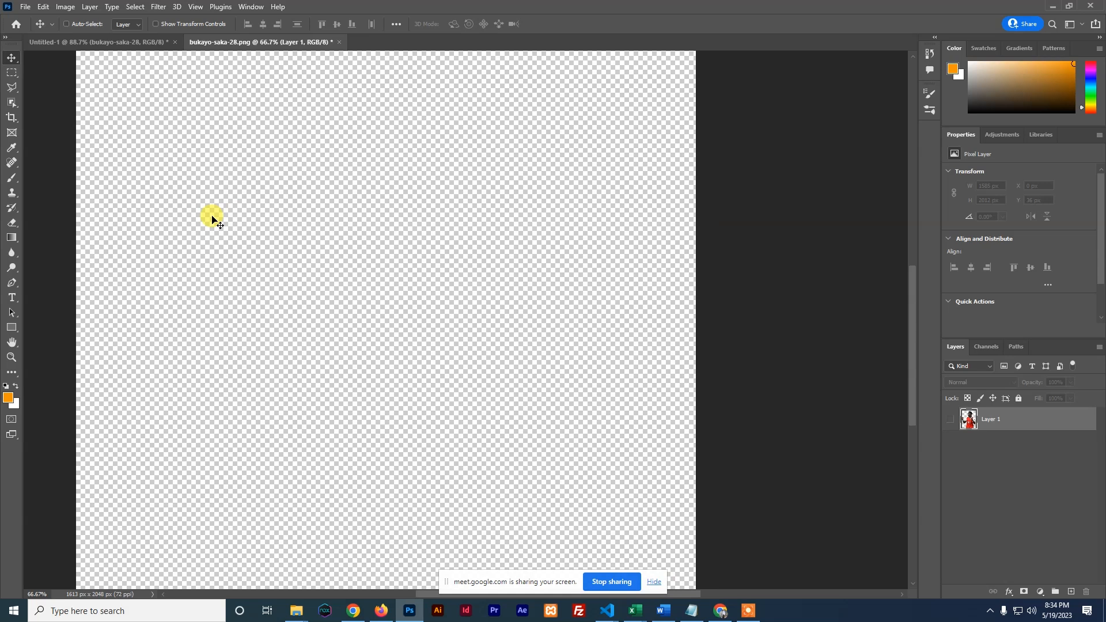
{"action": "key", "text": "ctrl+minus"}
{"action": "key", "text": "ctrl+minus"}
{"action": "key", "text": "ctrl+minus"}
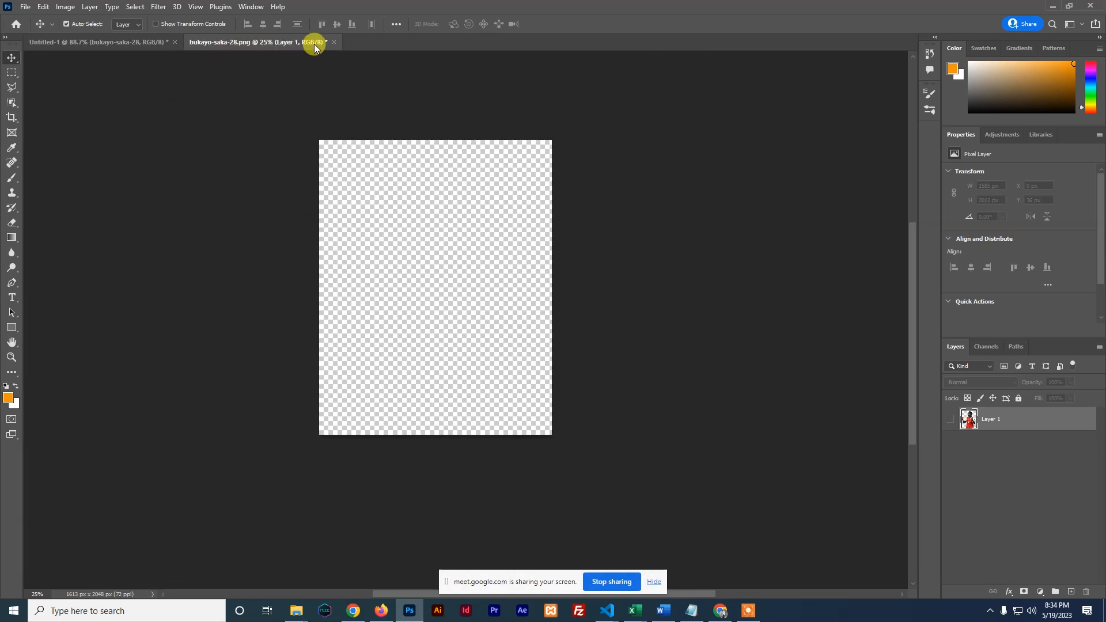
{"action": "left_click", "coordinate": [333, 42]}
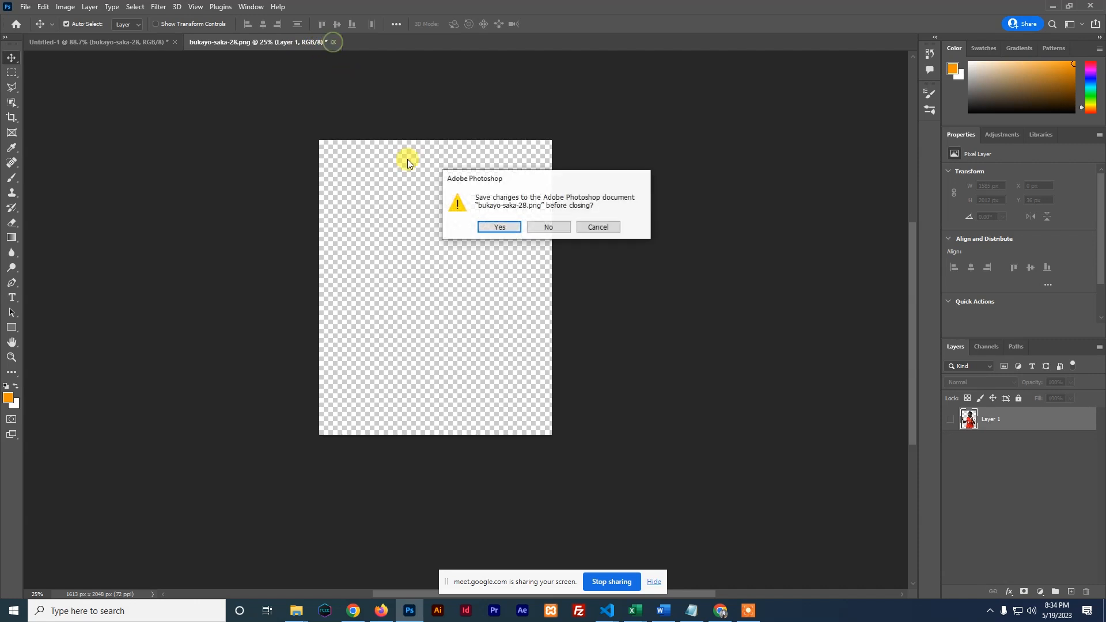
{"action": "left_click", "coordinate": [548, 228]}
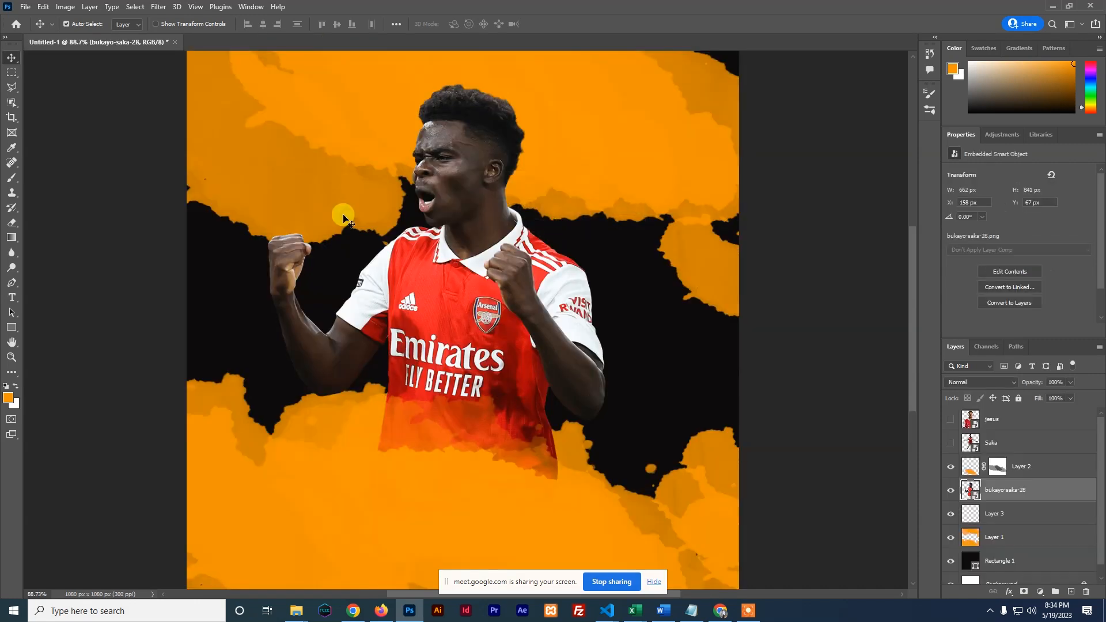
In the player smart object's document, convert the pixel layer for smart filters, undo the conversion and close the document.
{"action": "double_click", "coordinate": [971, 491]}
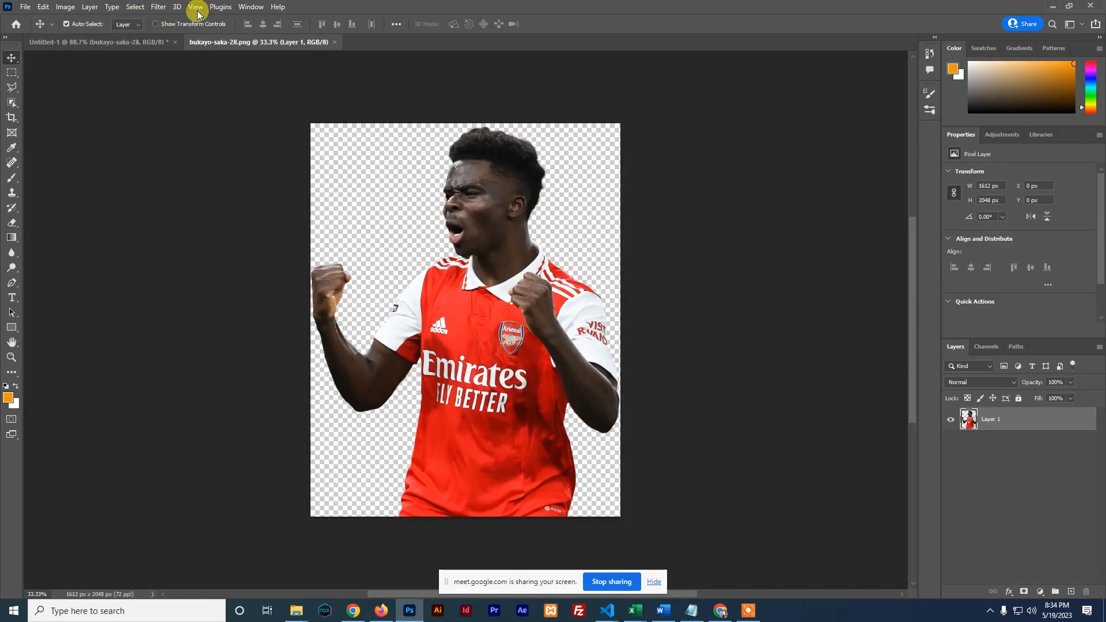
{"action": "left_click", "coordinate": [160, 8]}
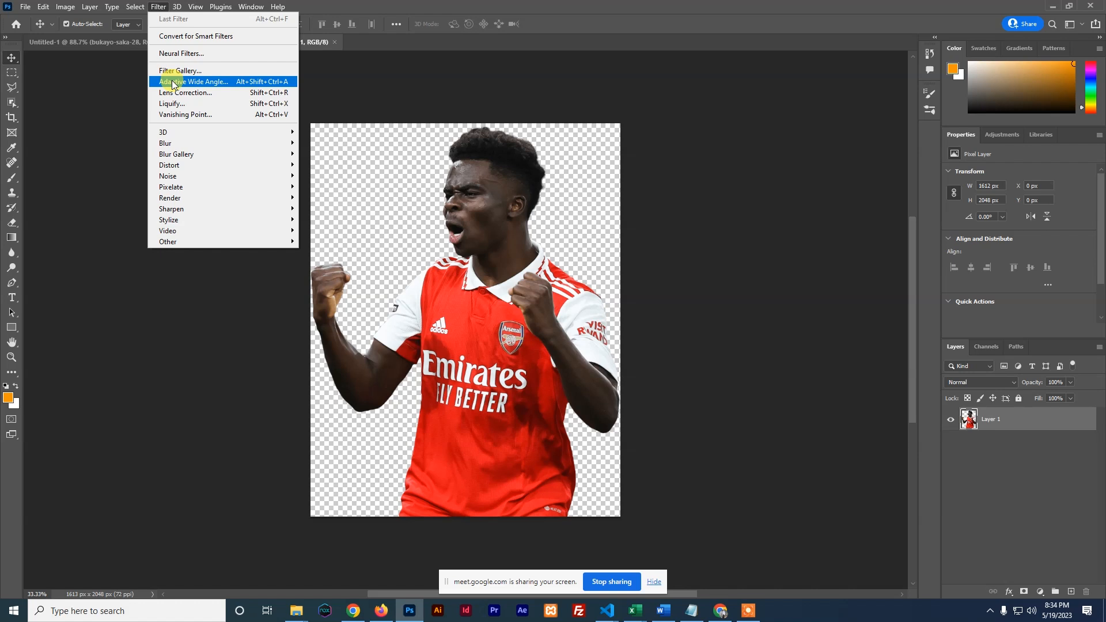
{"action": "left_click", "coordinate": [172, 39]}
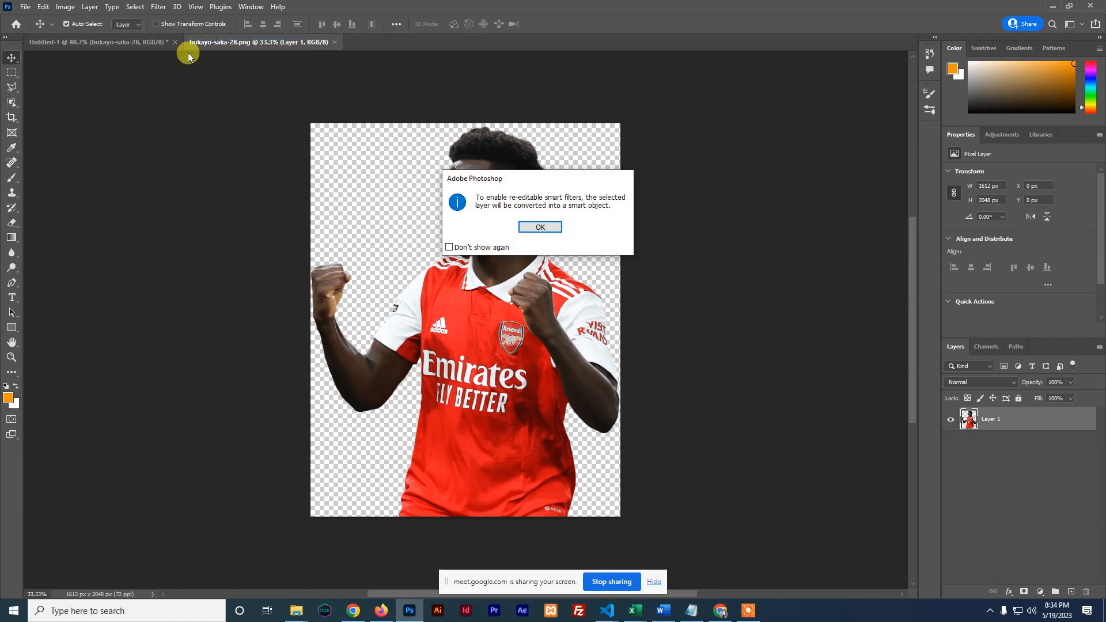
{"action": "left_click", "coordinate": [545, 227]}
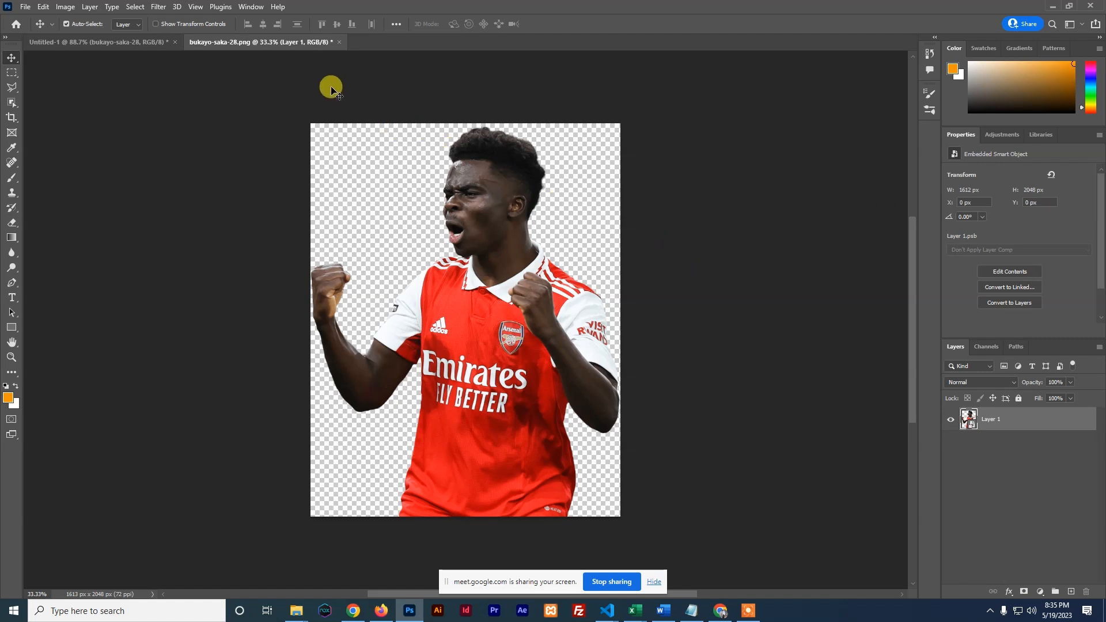
{"action": "key", "text": "ctrl+z"}
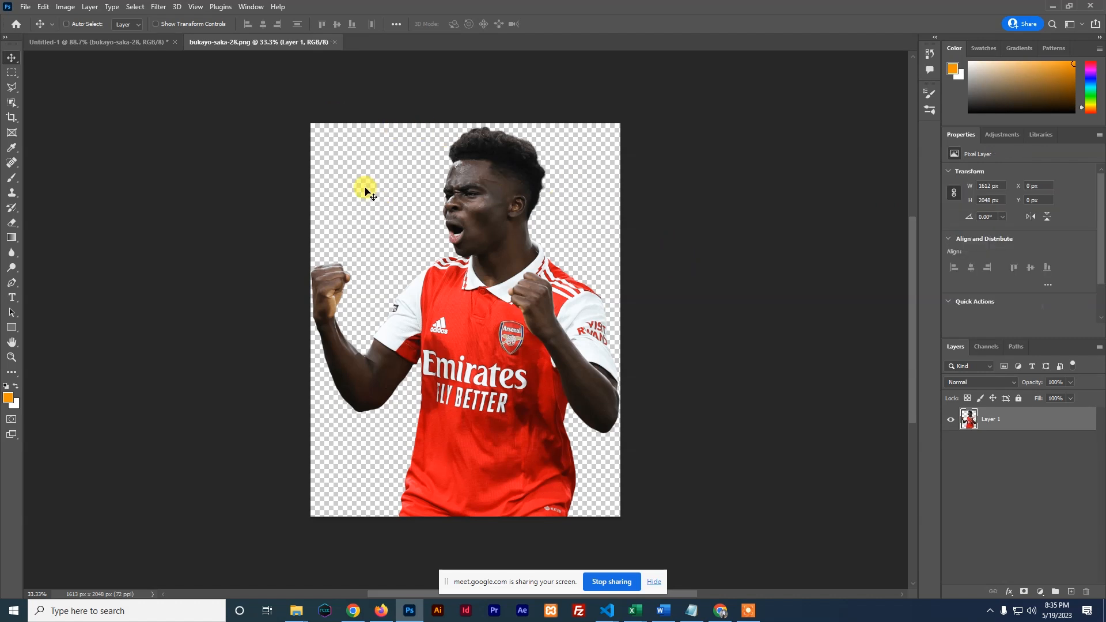
{"action": "left_click", "coordinate": [334, 43]}
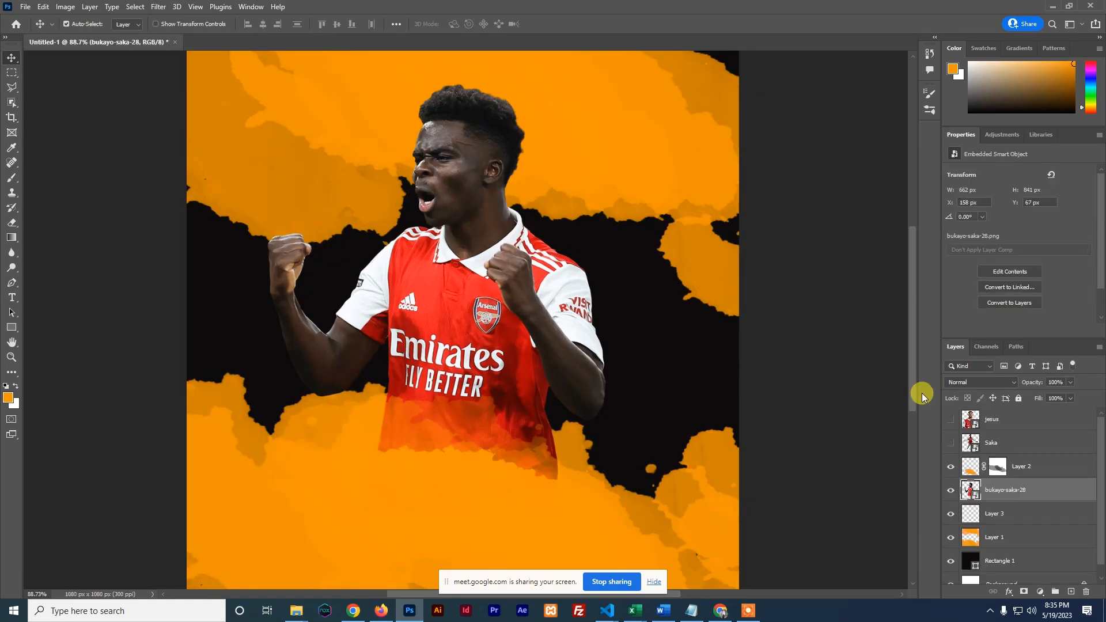
Open Neural Filters for the player smart object, skip the welcome tour and examine the available and wait-listed filters.
{"action": "left_click", "coordinate": [159, 7]}
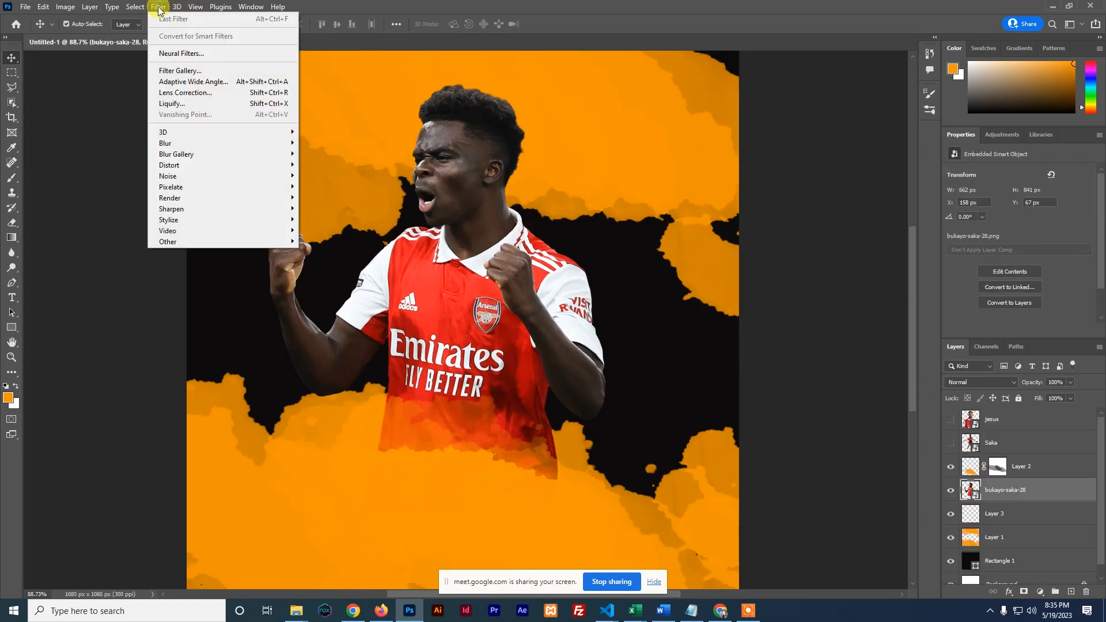
{"action": "left_click", "coordinate": [182, 52]}
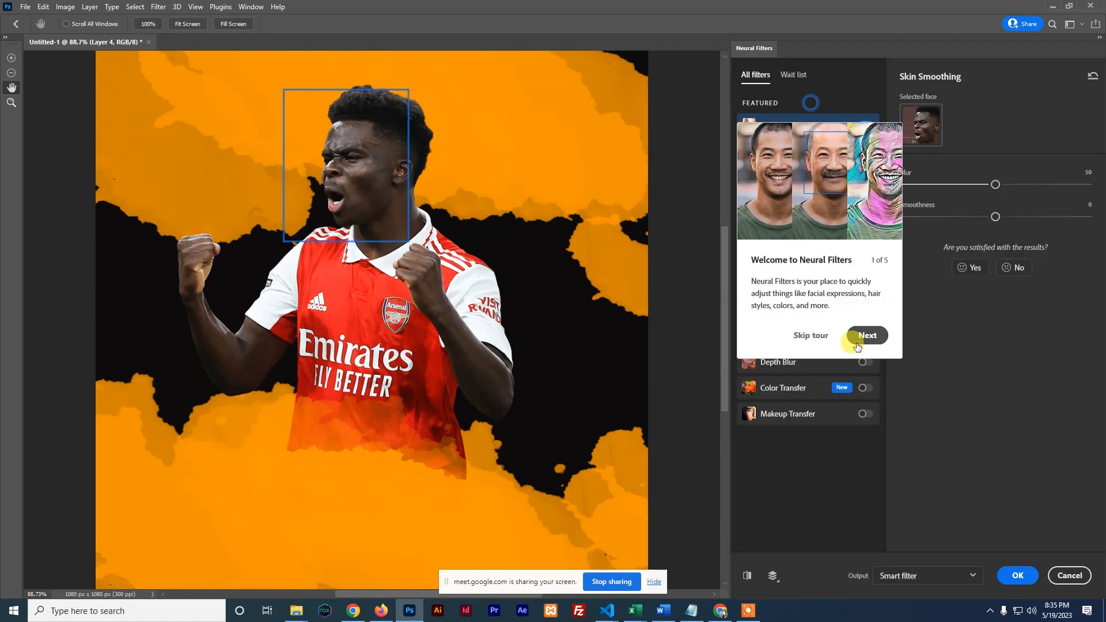
{"action": "left_click", "coordinate": [812, 337]}
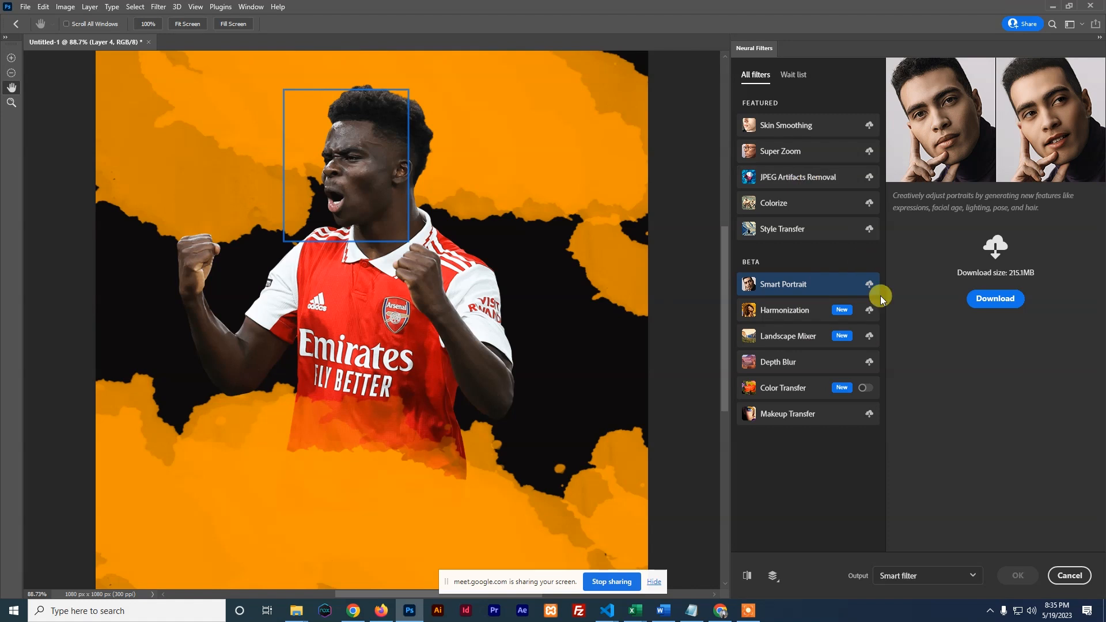
{"action": "scroll", "coordinate": [980, 246], "scroll_direction": "up", "scroll_amount": 1}
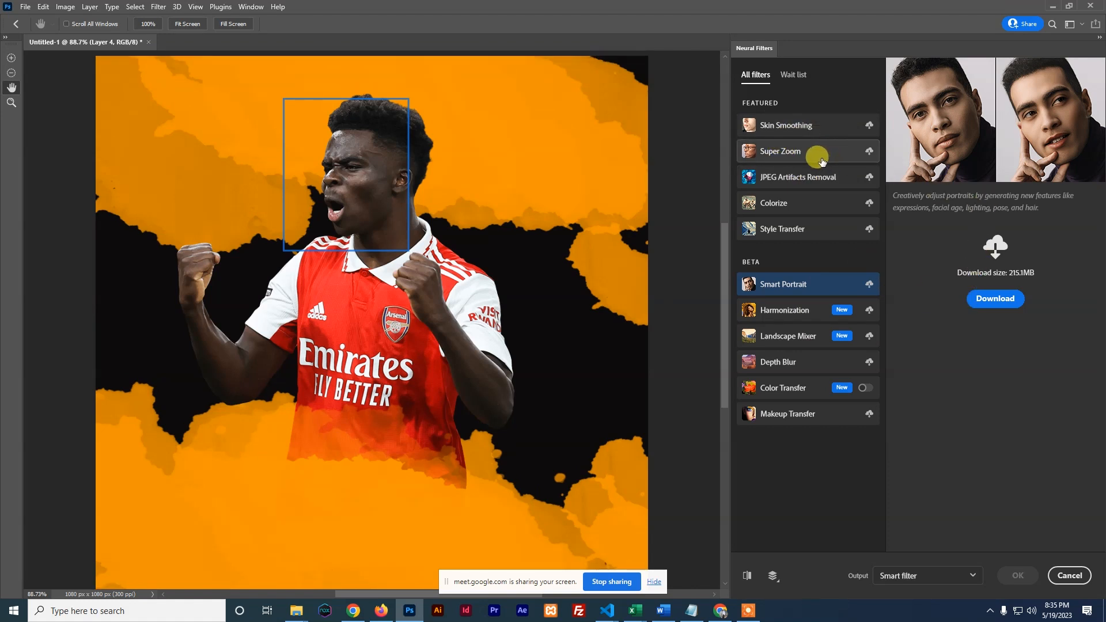
{"action": "scroll", "coordinate": [782, 306], "scroll_direction": "down", "scroll_amount": 1}
{"action": "scroll", "coordinate": [781, 307], "scroll_direction": "up", "scroll_amount": 4}
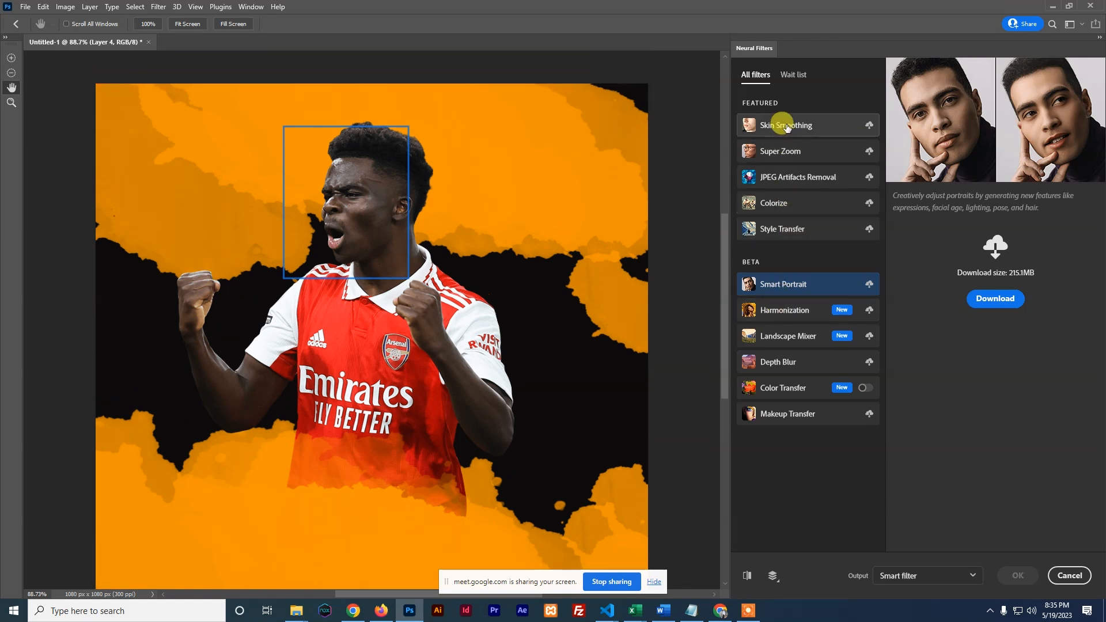
{"action": "left_click", "coordinate": [790, 82]}
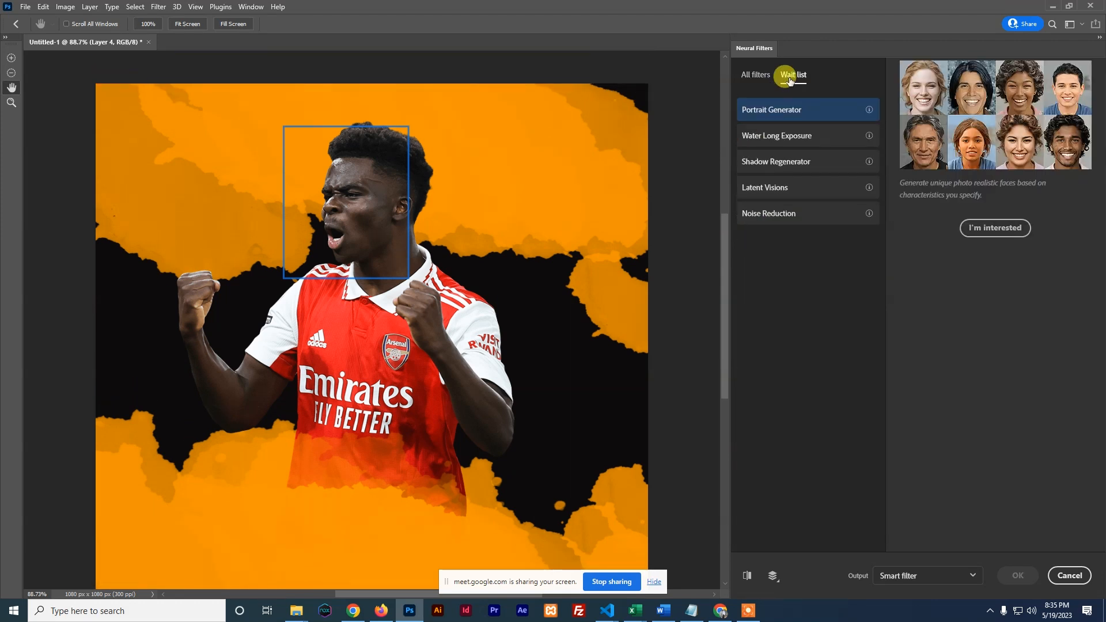
{"action": "left_click", "coordinate": [748, 81]}
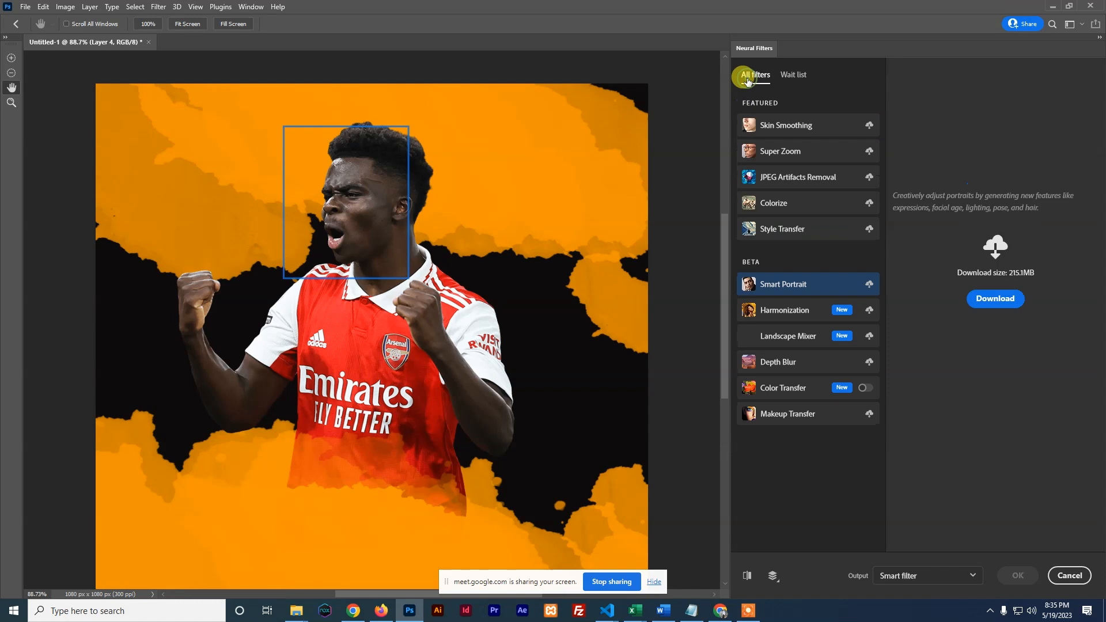
Try to download the Style Transfer neural filter and look through the output options, leaving Smart filter selected.
{"action": "mouse_move", "coordinate": [798, 133]}
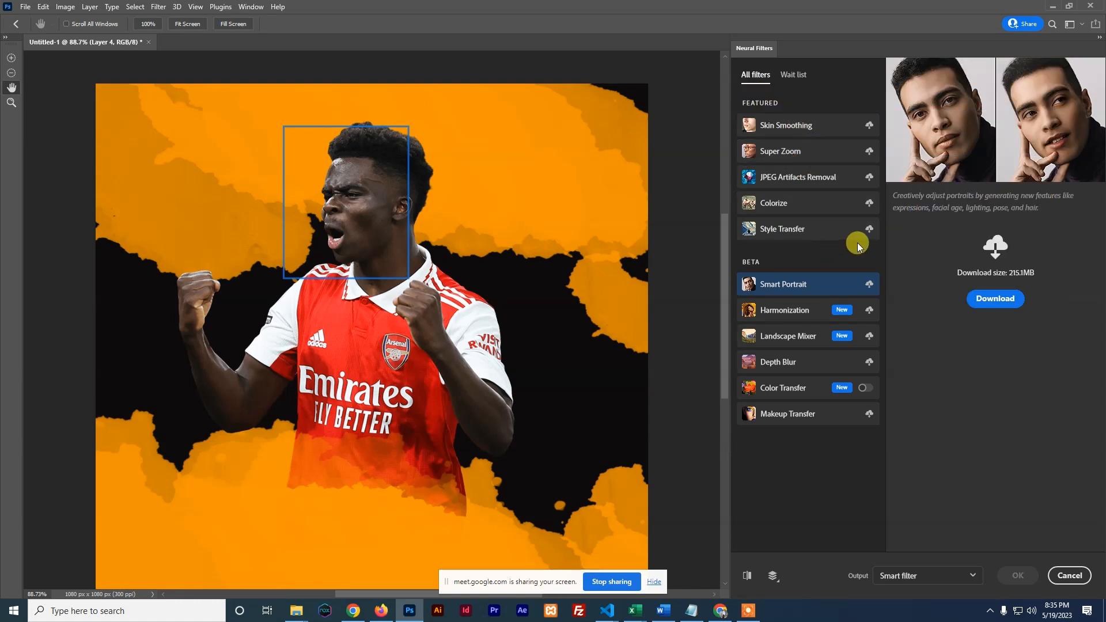
{"action": "left_click", "coordinate": [868, 229]}
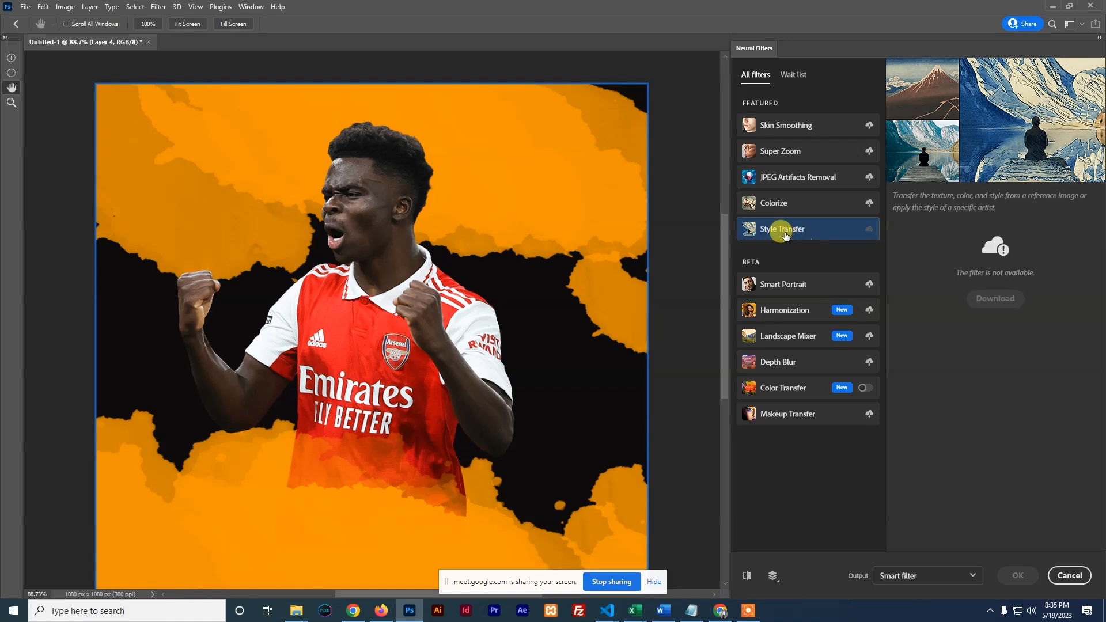
{"action": "mouse_move", "coordinate": [784, 233]}
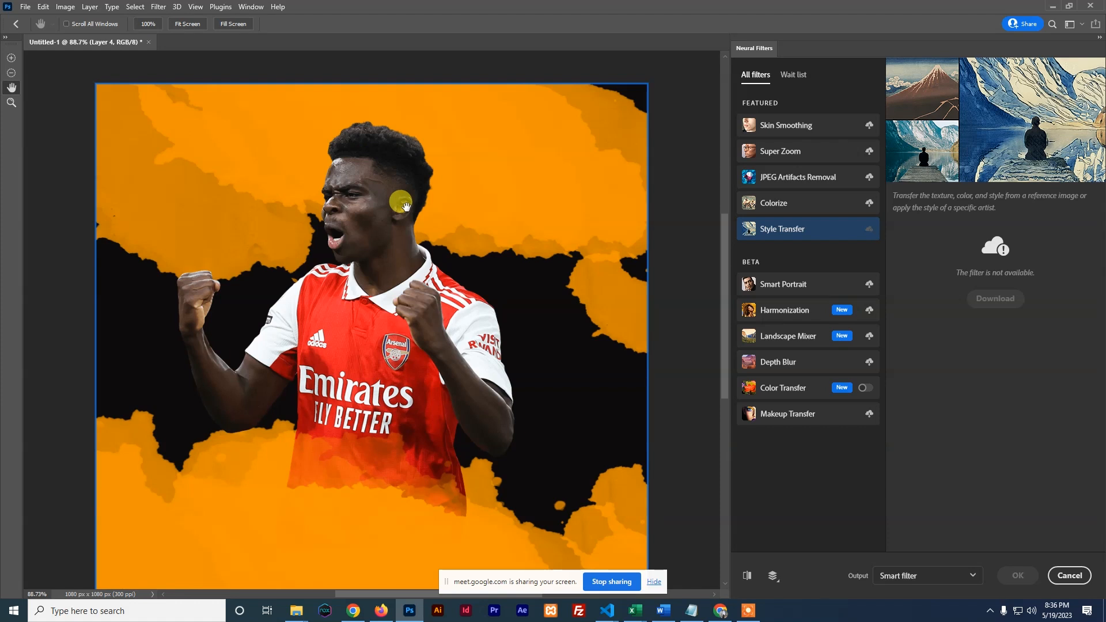
{"action": "left_click", "coordinate": [922, 576]}
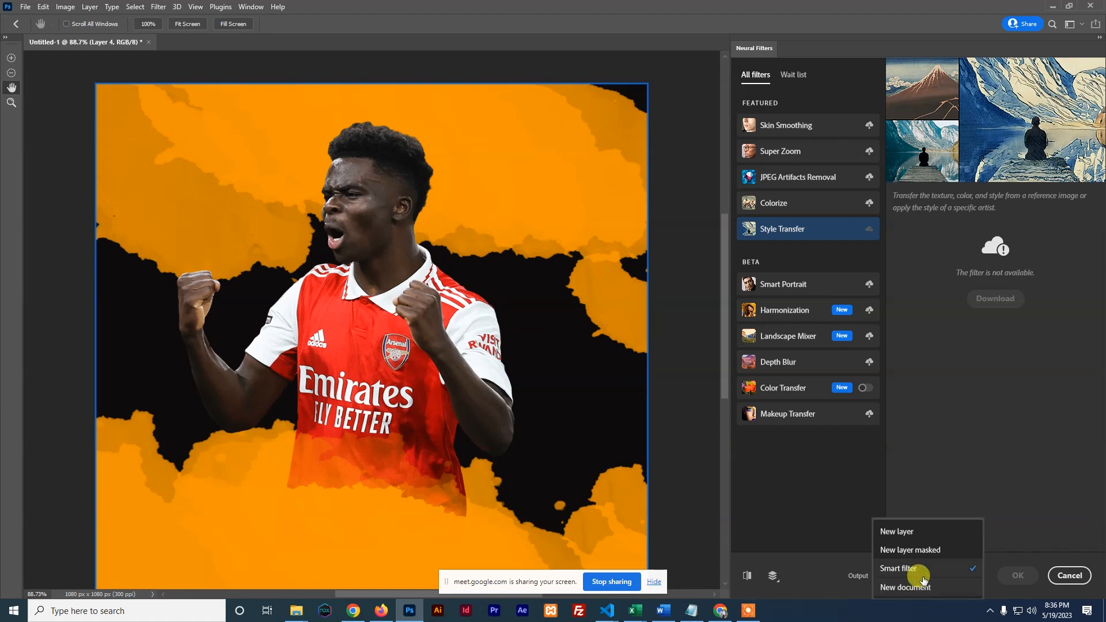
{"action": "left_click", "coordinate": [944, 414]}
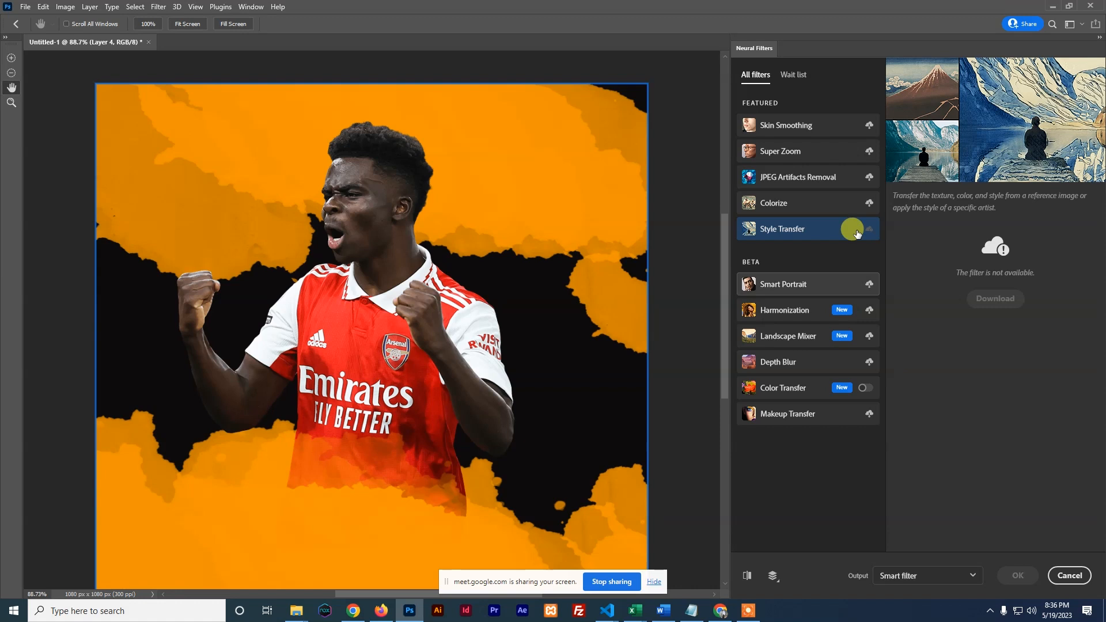
Examine the wait-listed Water Long Exposure and Latent Visions filters and leave Neural Filters without applying anything.
{"action": "left_click", "coordinate": [794, 74]}
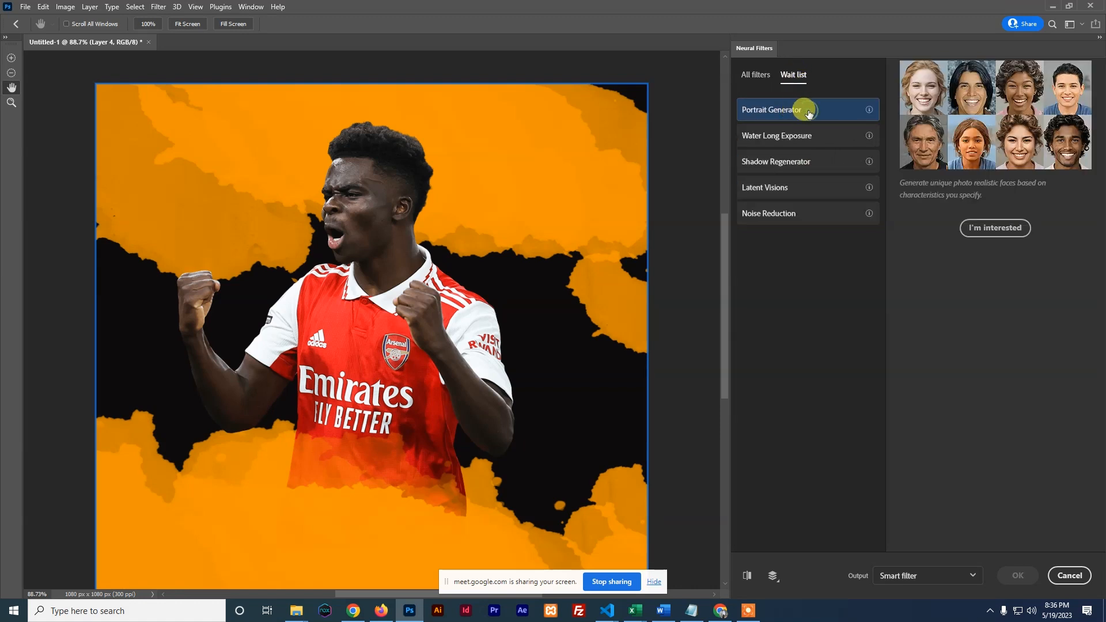
{"action": "left_click", "coordinate": [787, 137]}
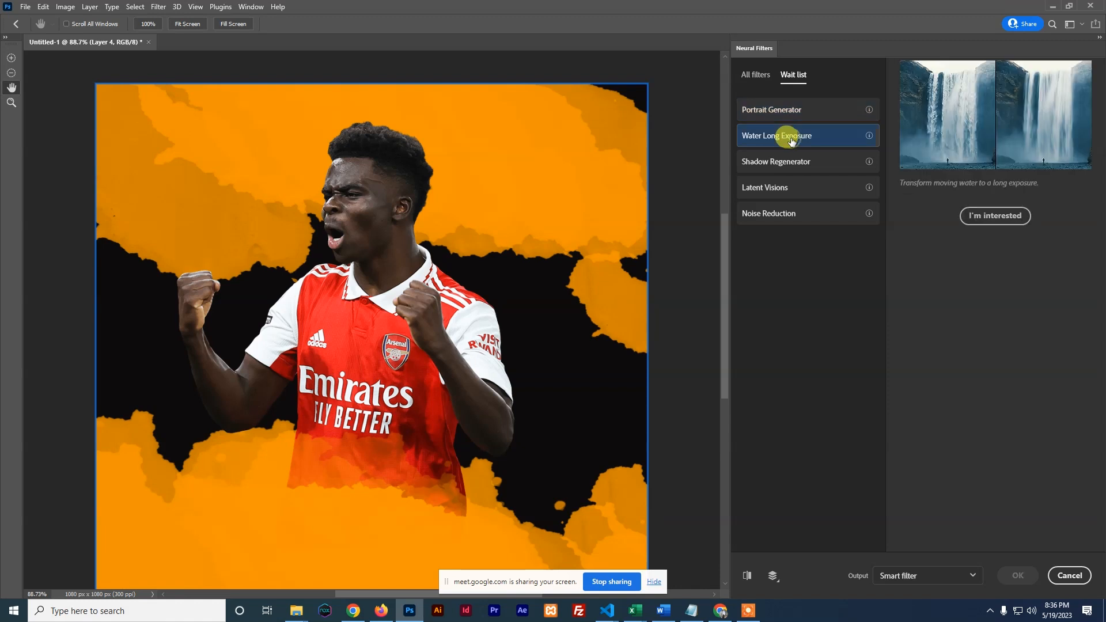
{"action": "left_click", "coordinate": [786, 189]}
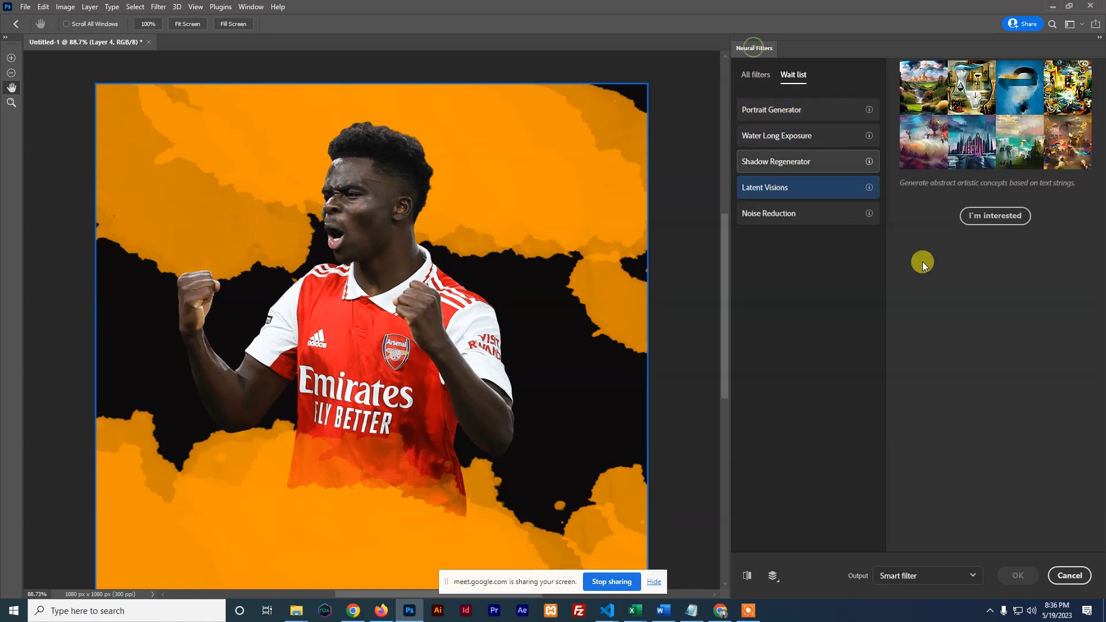
{"action": "left_click", "coordinate": [1066, 576]}
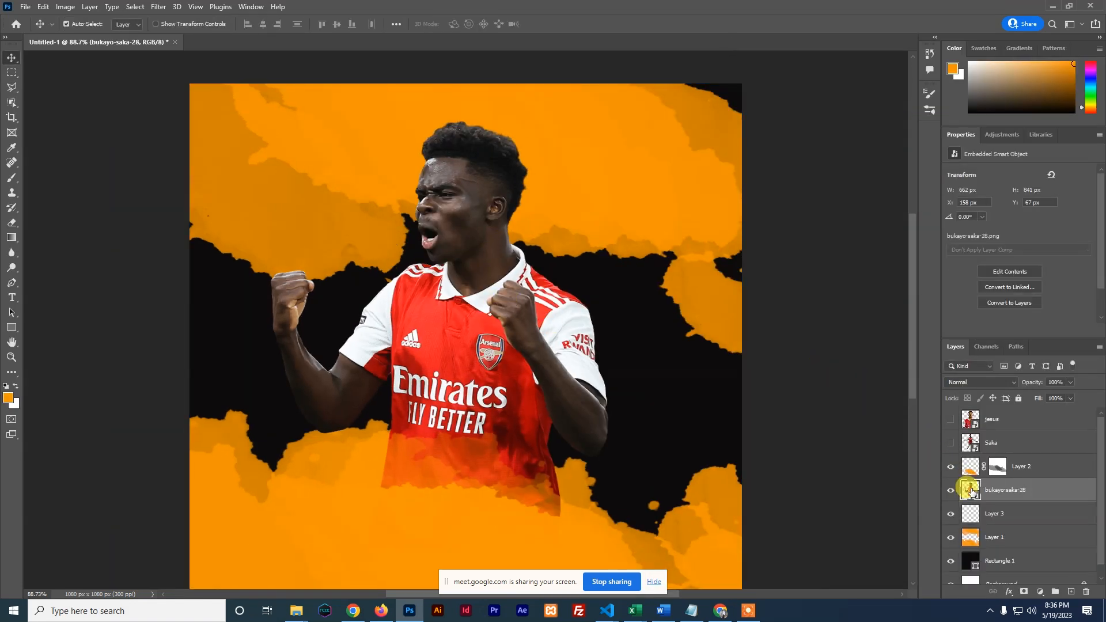
Open the contents of the player smart object for editing in their own document.
{"action": "double_click", "coordinate": [974, 491]}
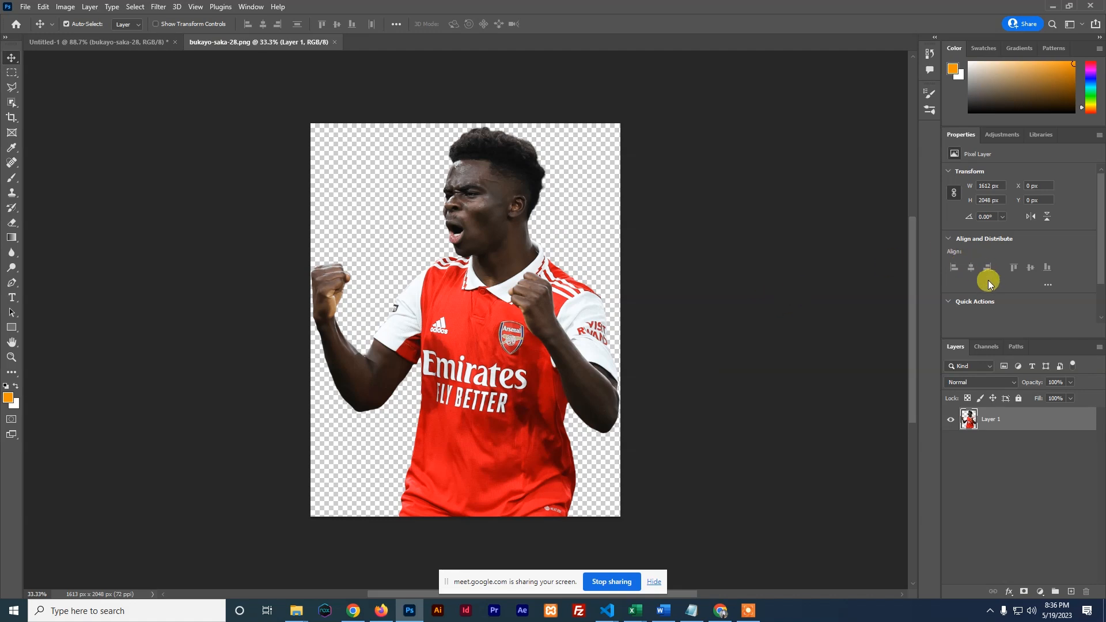
Try a Brightness/Contrast adjustment layer above the player with brightness -115 and delete it.
{"action": "left_click", "coordinate": [1002, 136]}
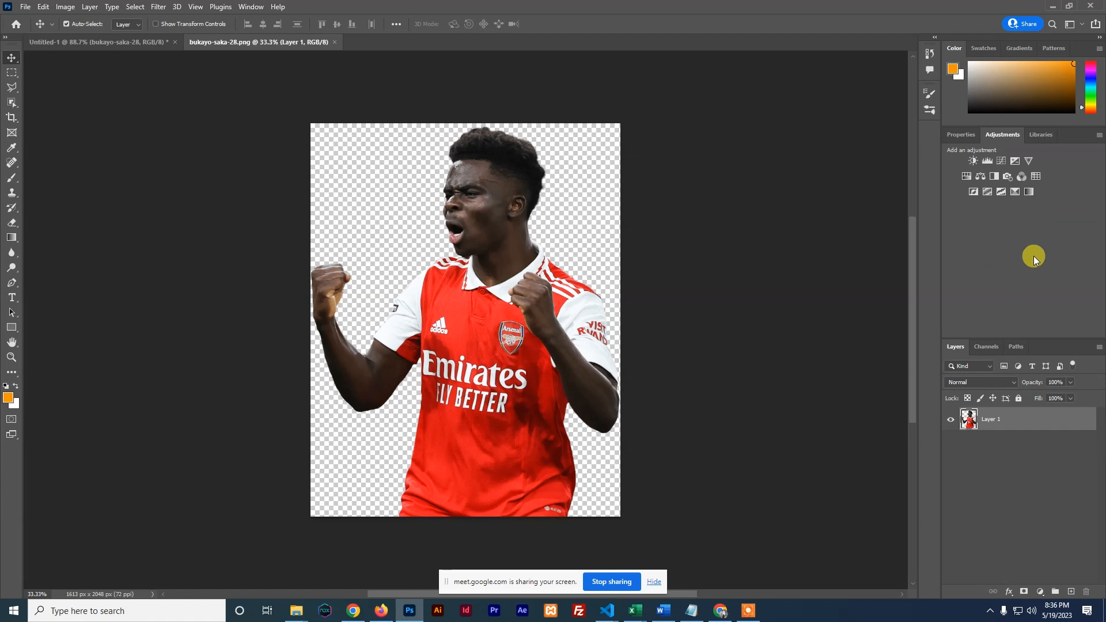
{"action": "left_click", "coordinate": [973, 162]}
{"action": "mouse_move", "coordinate": [1028, 206]}
{"action": "left_mouse_down"}
{"action": "mouse_move", "coordinate": [1068, 206]}
{"action": "mouse_move", "coordinate": [1015, 206]}
{"action": "left_mouse_up"}
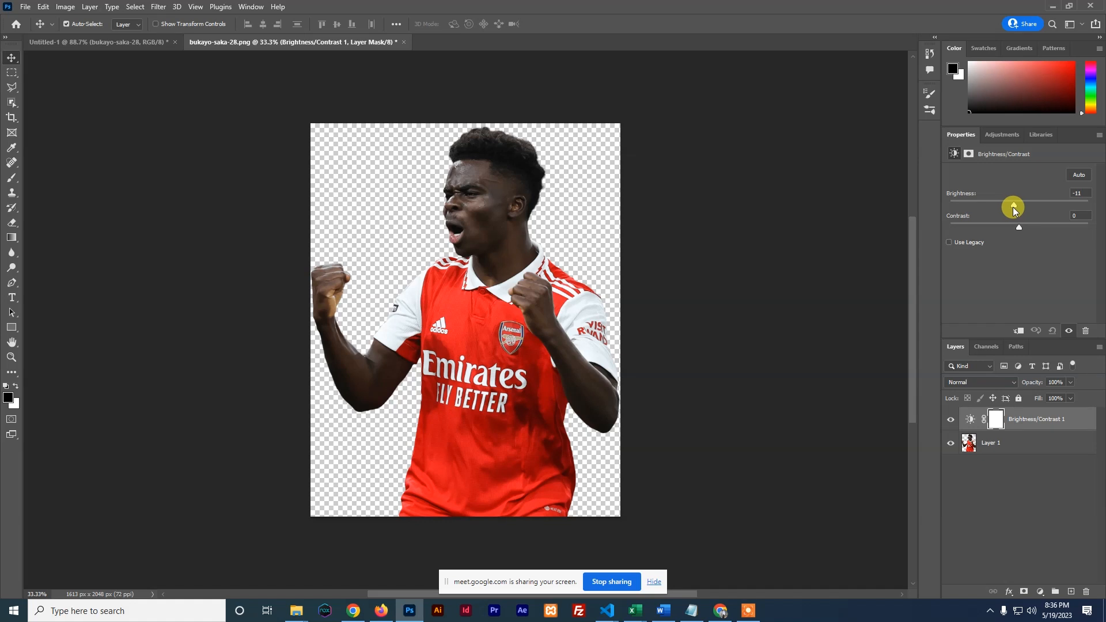
{"action": "left_click_drag", "start_coordinate": [1001, 206], "coordinate": [967, 210]}
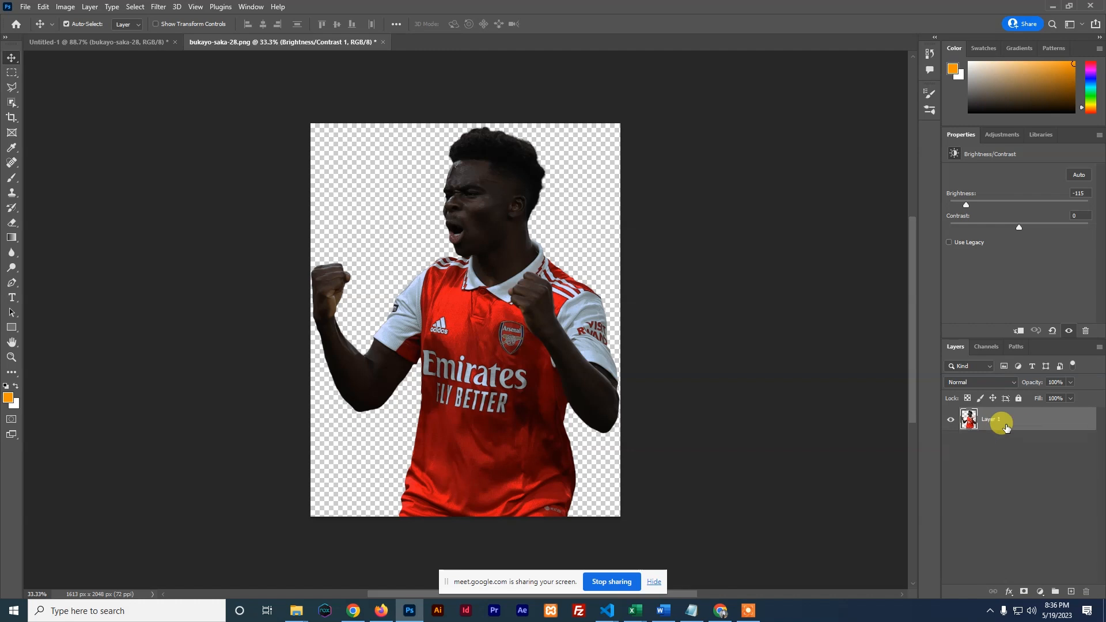
{"action": "key", "text": "Delete"}
Try a Levels adjustment layer above the player with output levels 12 and 240 and delete it.
{"action": "left_click", "coordinate": [1010, 134]}
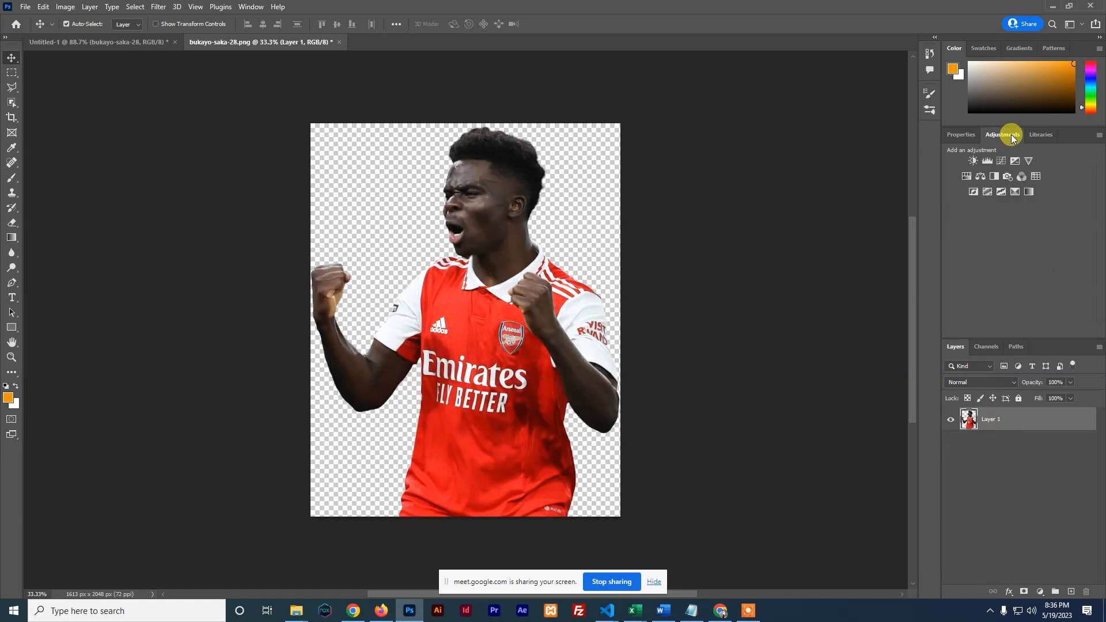
{"action": "left_click", "coordinate": [987, 161]}
{"action": "mouse_move", "coordinate": [966, 290]}
{"action": "left_mouse_down"}
{"action": "mouse_move", "coordinate": [995, 292]}
{"action": "mouse_move", "coordinate": [971, 290]}
{"action": "left_mouse_up"}
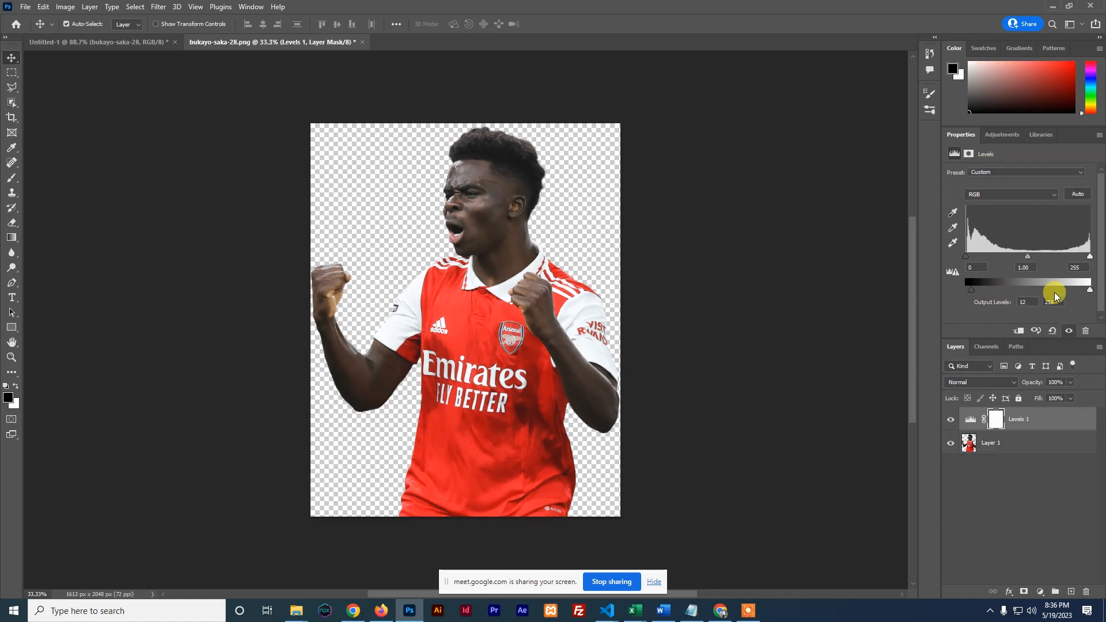
{"action": "mouse_move", "coordinate": [1089, 289]}
{"action": "left_mouse_down"}
{"action": "mouse_move", "coordinate": [1066, 291]}
{"action": "mouse_move", "coordinate": [1087, 294]}
{"action": "left_mouse_up"}
{"action": "left_click", "coordinate": [1023, 419]}
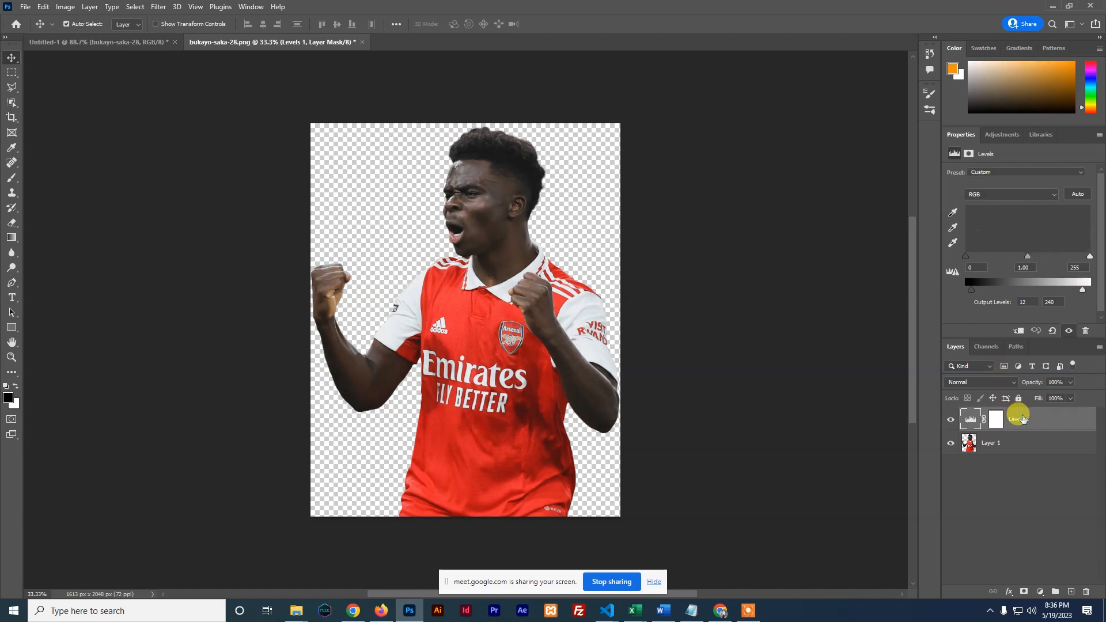
{"action": "key", "text": "Delete"}
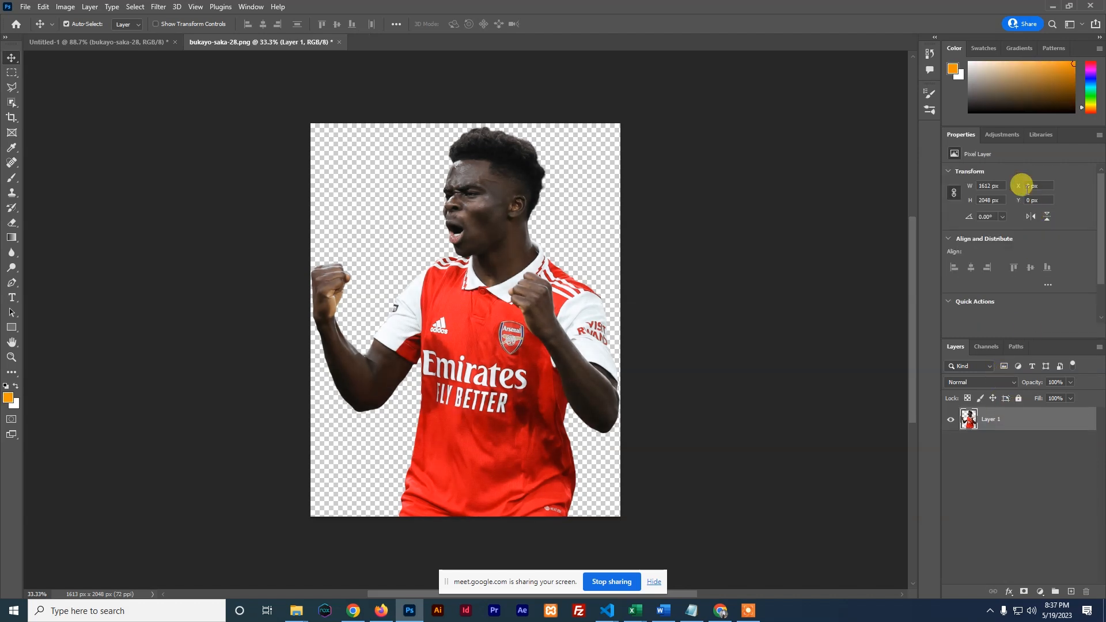
Add an Exposure adjustment layer above the player with exposure +0.50, offset -0.0333 and gamma correction 0.66.
{"action": "left_click", "coordinate": [1003, 136]}
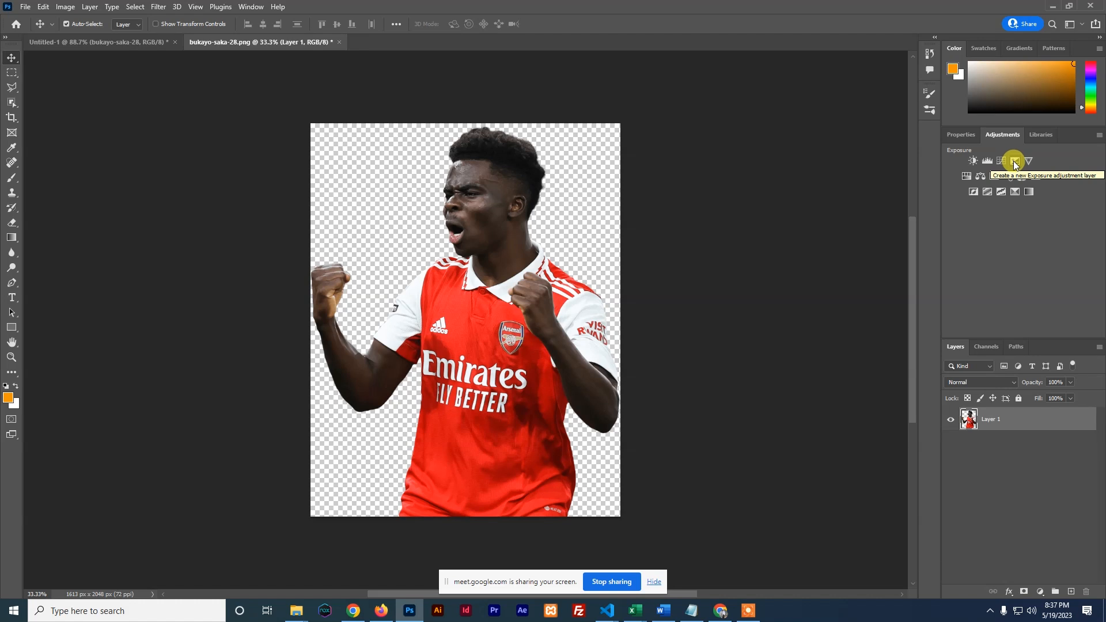
{"action": "left_click", "coordinate": [1014, 161]}
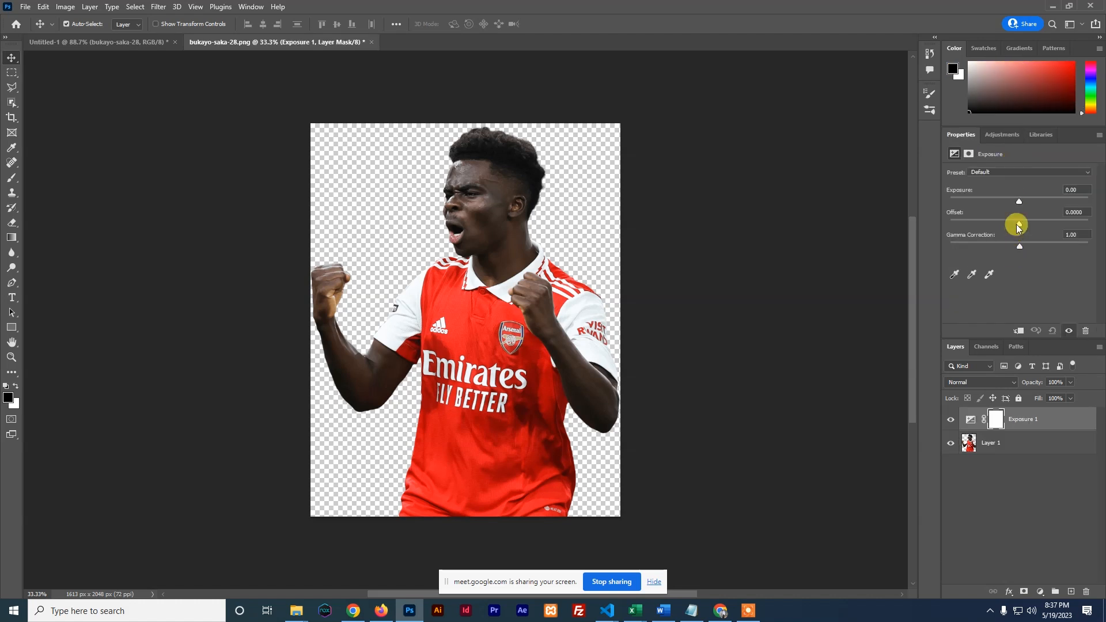
{"action": "left_click_drag", "start_coordinate": [1021, 202], "coordinate": [1038, 243]}
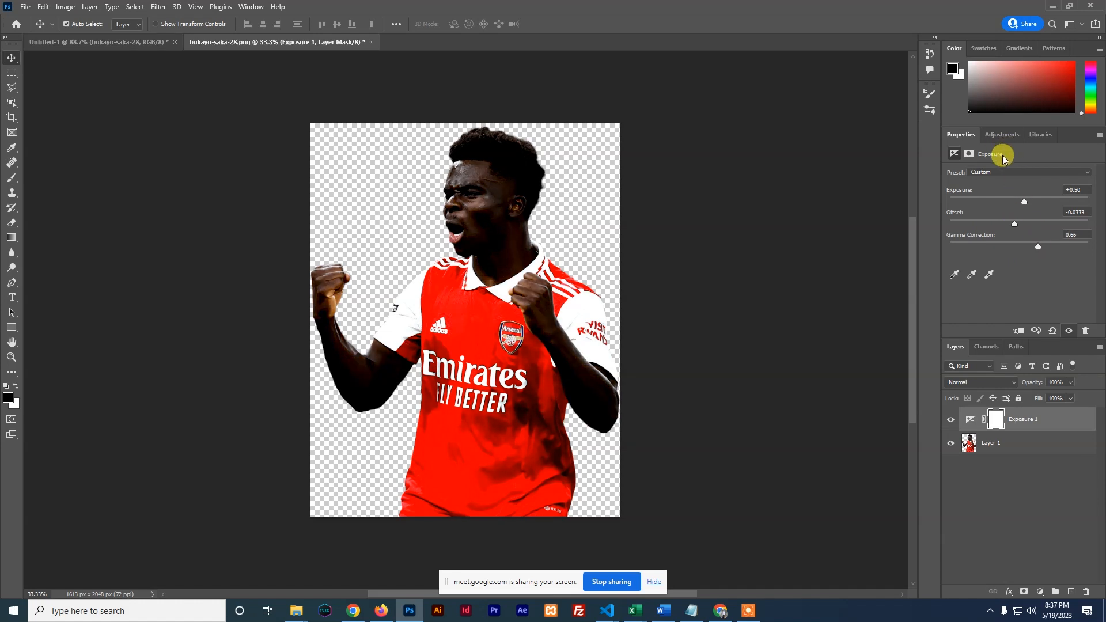
Delete the layer mask of the Exposure adjustment layer above the player.
{"action": "left_click", "coordinate": [1002, 135]}
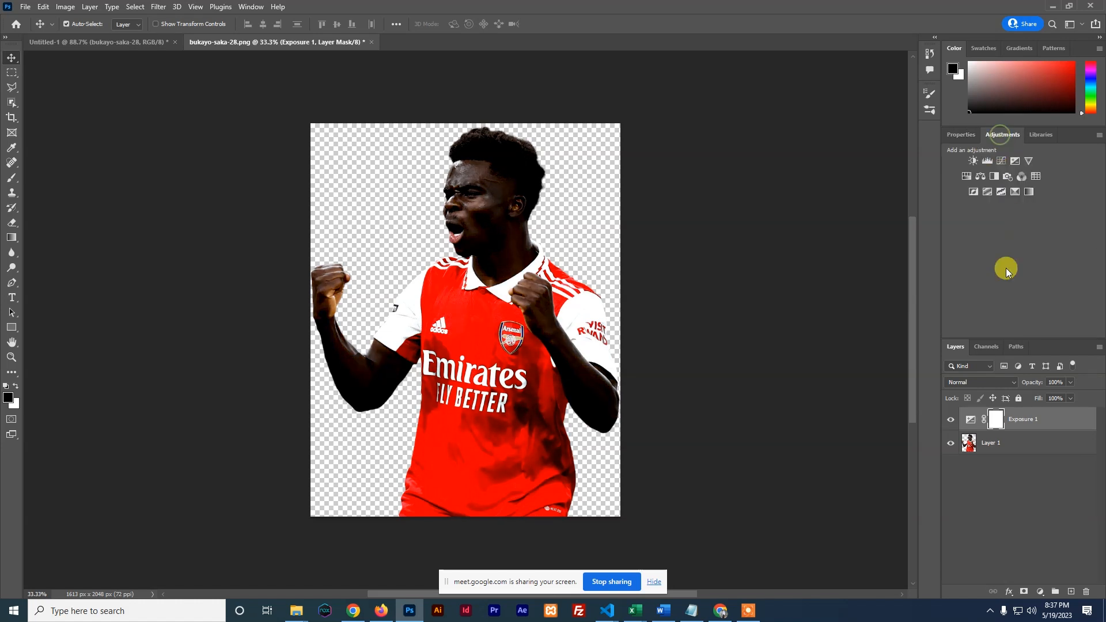
{"action": "left_click", "coordinate": [1038, 448]}
{"action": "left_click", "coordinate": [1038, 424]}
{"action": "key", "text": "Delete"}
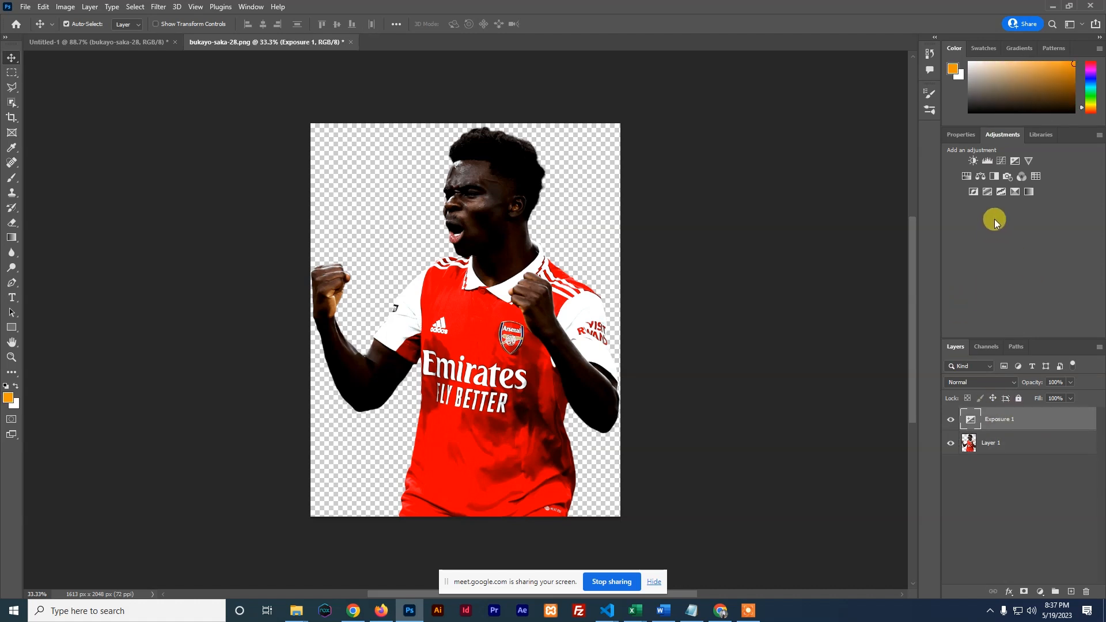
Add a Black & White adjustment layer above the player and delete the Exposure adjustment layer.
{"action": "left_click", "coordinate": [993, 174]}
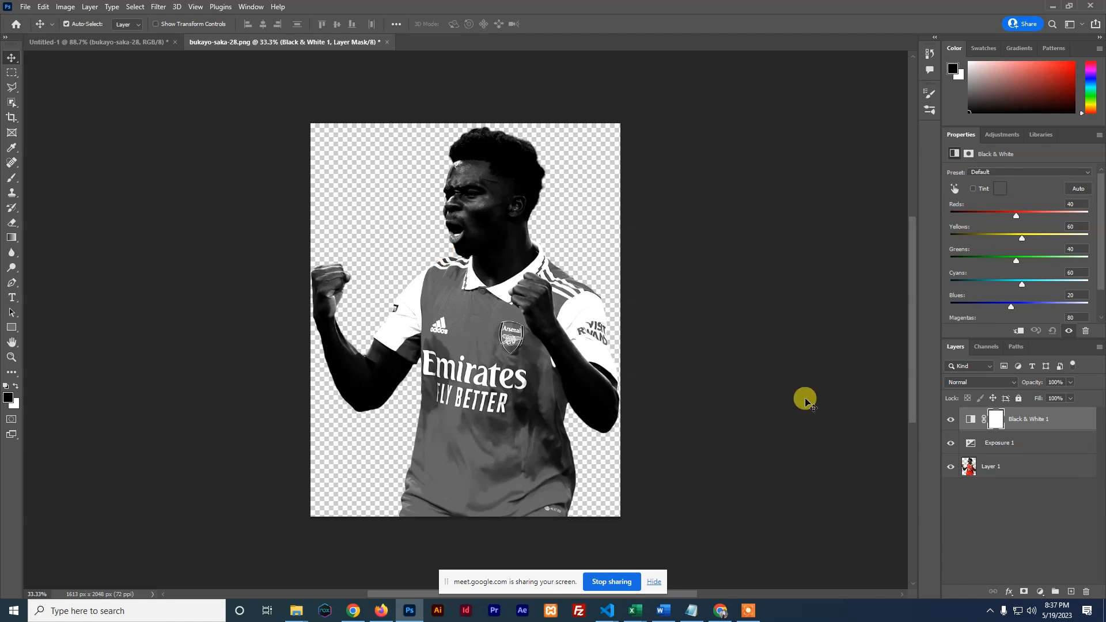
{"action": "left_click", "coordinate": [1029, 448]}
{"action": "key", "text": "Delete"}
{"action": "left_click", "coordinate": [1027, 420]}
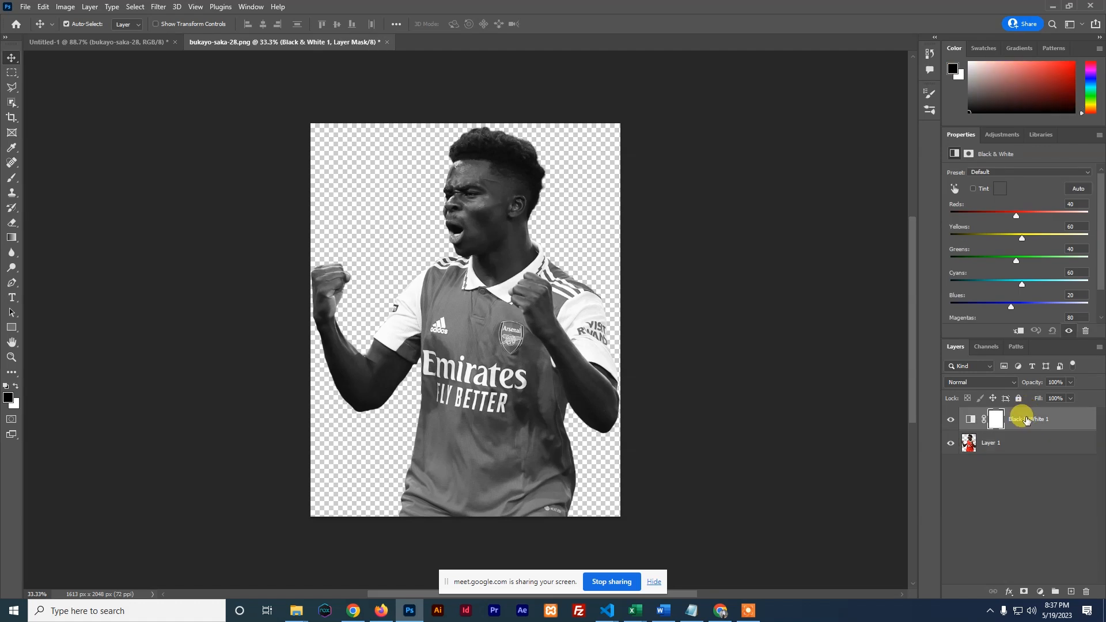
Add a Curves adjustment layer above the player and delete the Black & White adjustment layer.
{"action": "left_click", "coordinate": [1003, 136]}
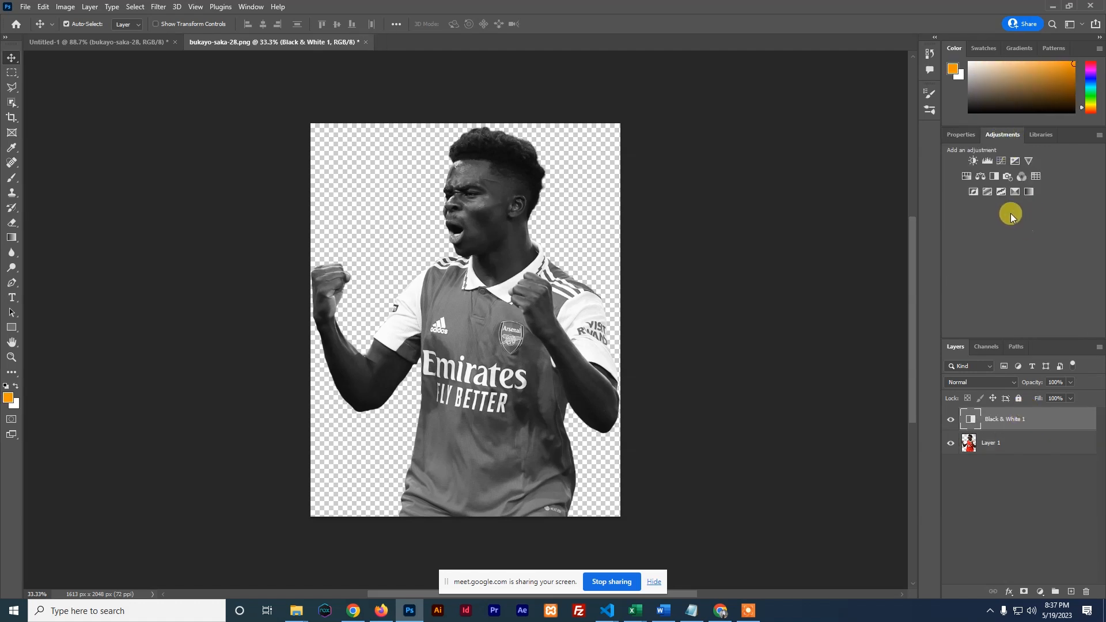
{"action": "left_click", "coordinate": [1002, 163]}
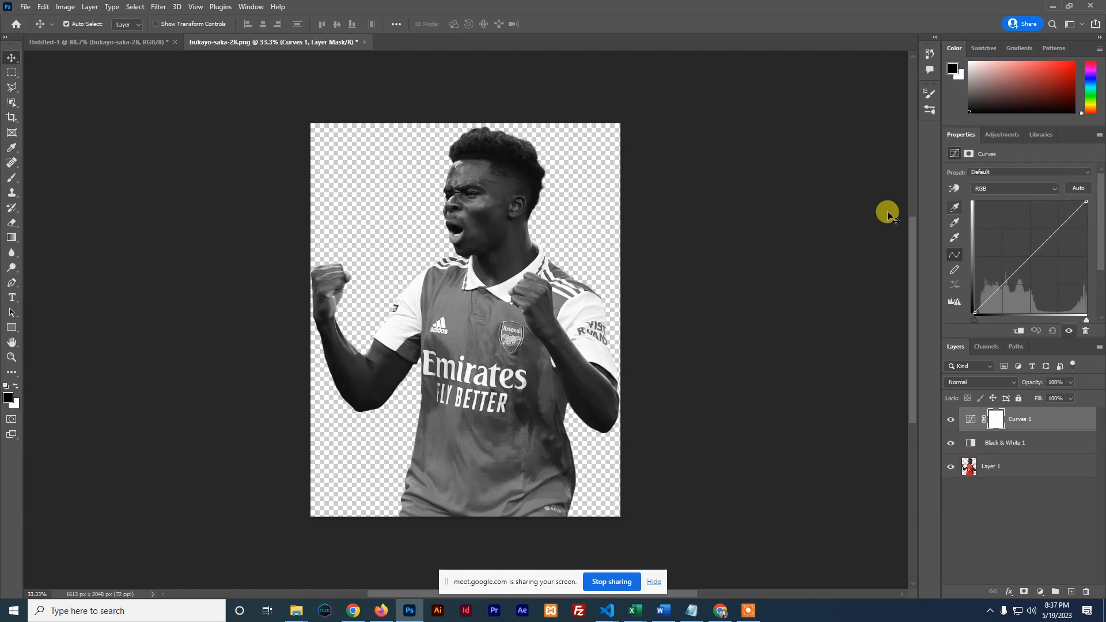
{"action": "left_click", "coordinate": [1020, 444]}
{"action": "key", "text": "Delete"}
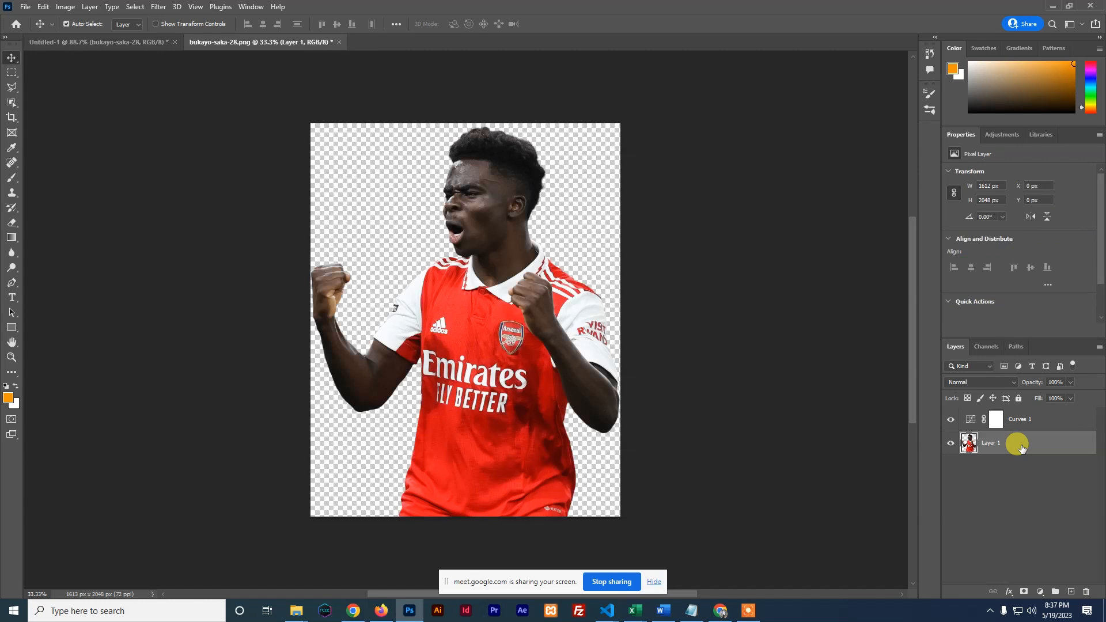
{"action": "left_click", "coordinate": [1018, 422]}
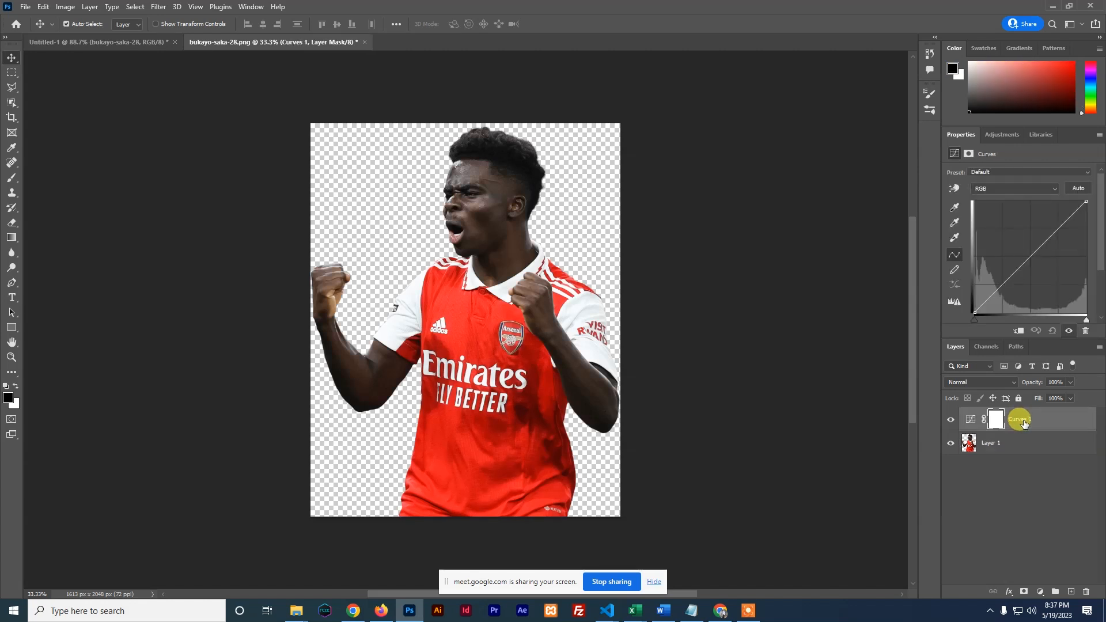
Try the Curves presets Color Negative, Cross Process, Lighter and Medium Contrast on the player.
{"action": "left_click", "coordinate": [989, 172]}
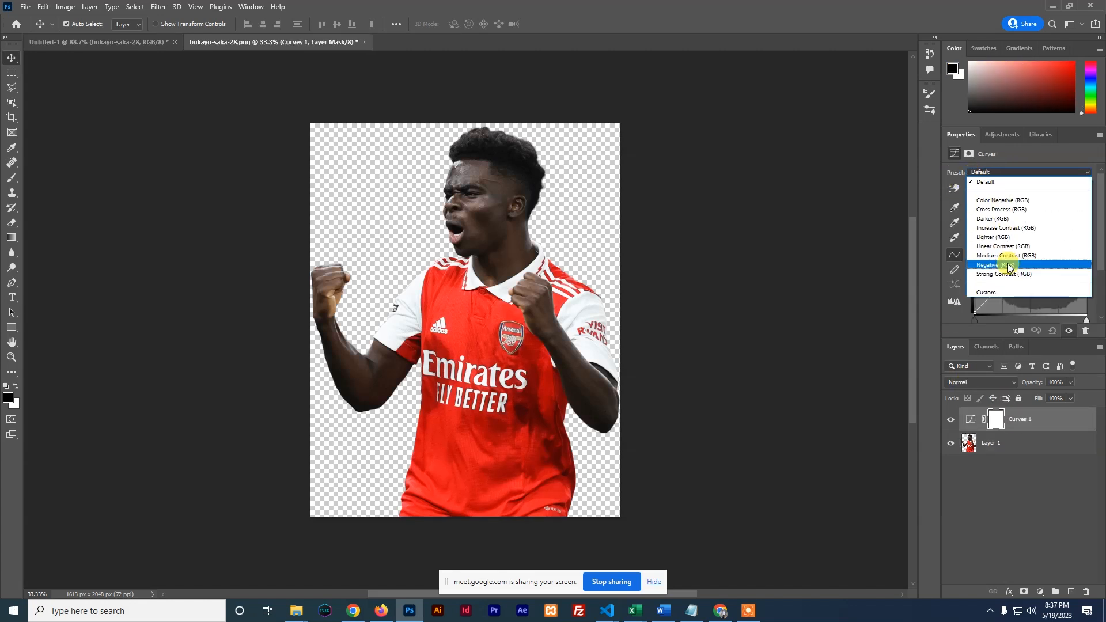
{"action": "left_click", "coordinate": [1003, 201]}
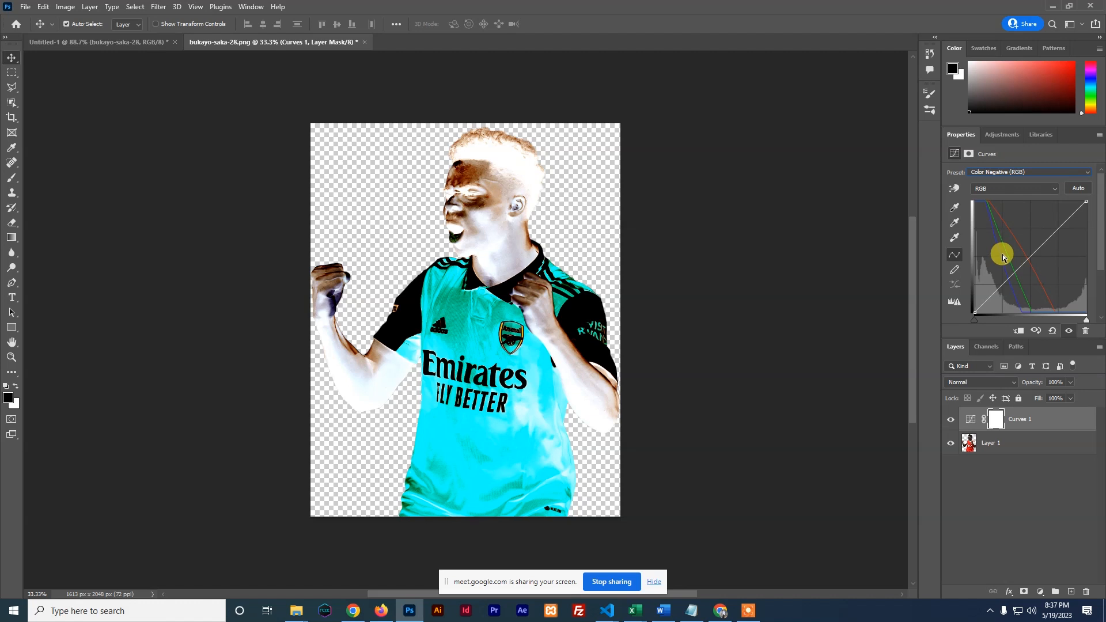
{"action": "left_click", "coordinate": [1005, 176]}
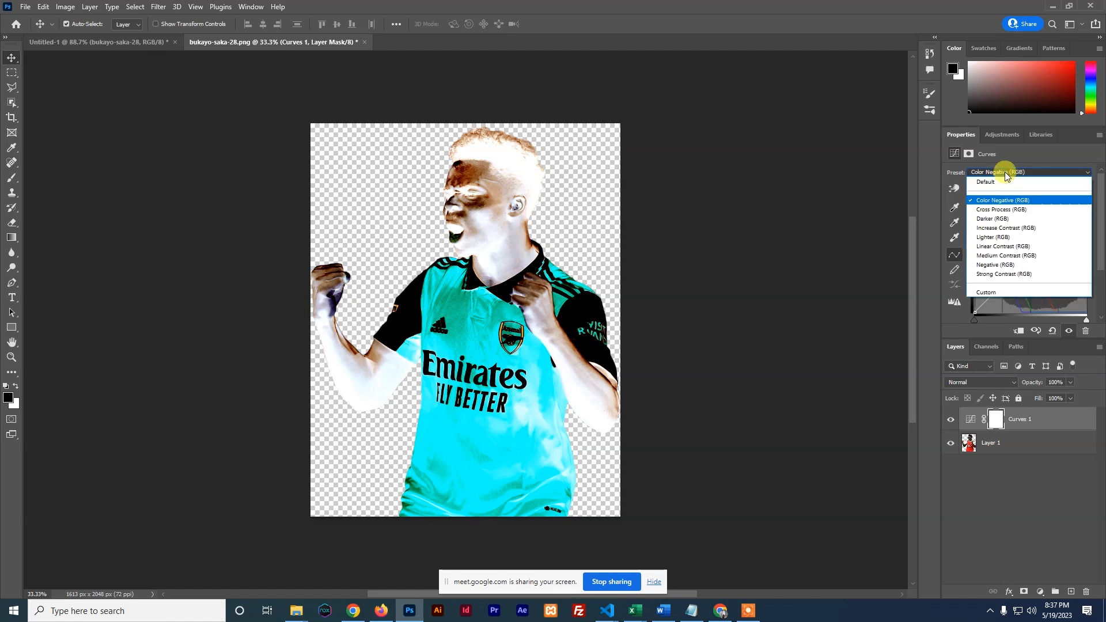
{"action": "left_click", "coordinate": [1002, 202]}
{"action": "key", "text": "Down"}
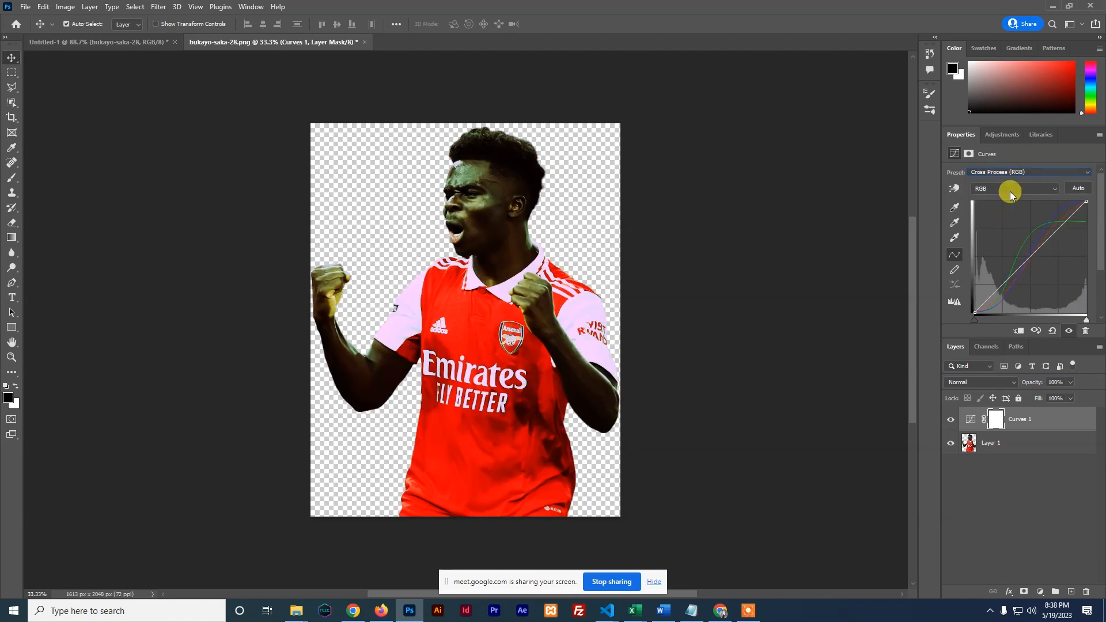
{"action": "left_click", "coordinate": [1014, 173]}
{"action": "left_click", "coordinate": [1017, 240]}
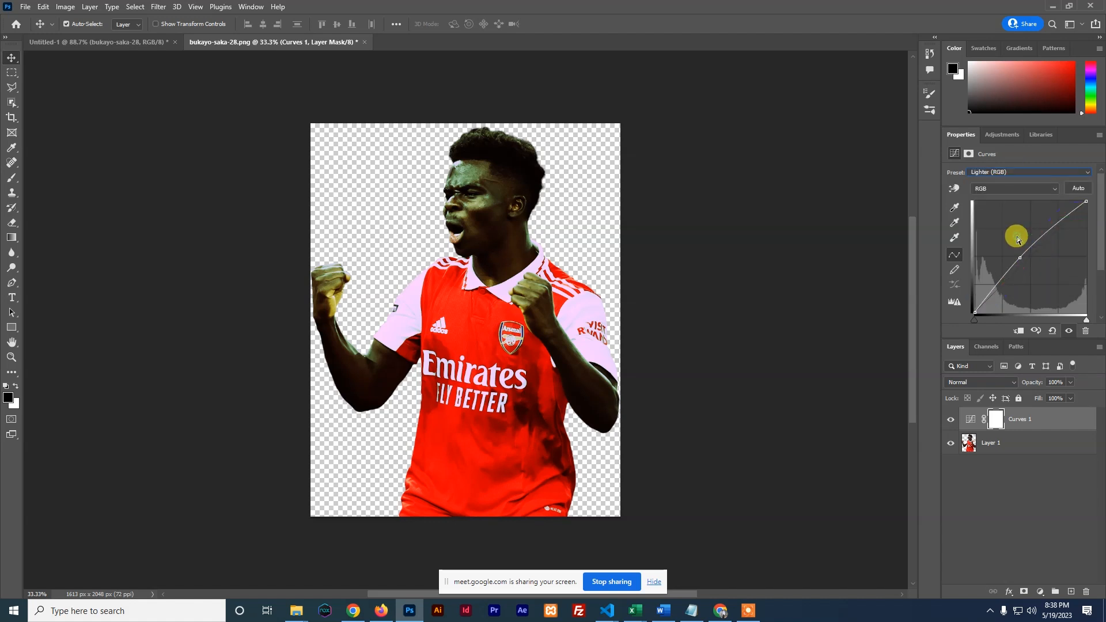
{"action": "left_click", "coordinate": [1015, 173]}
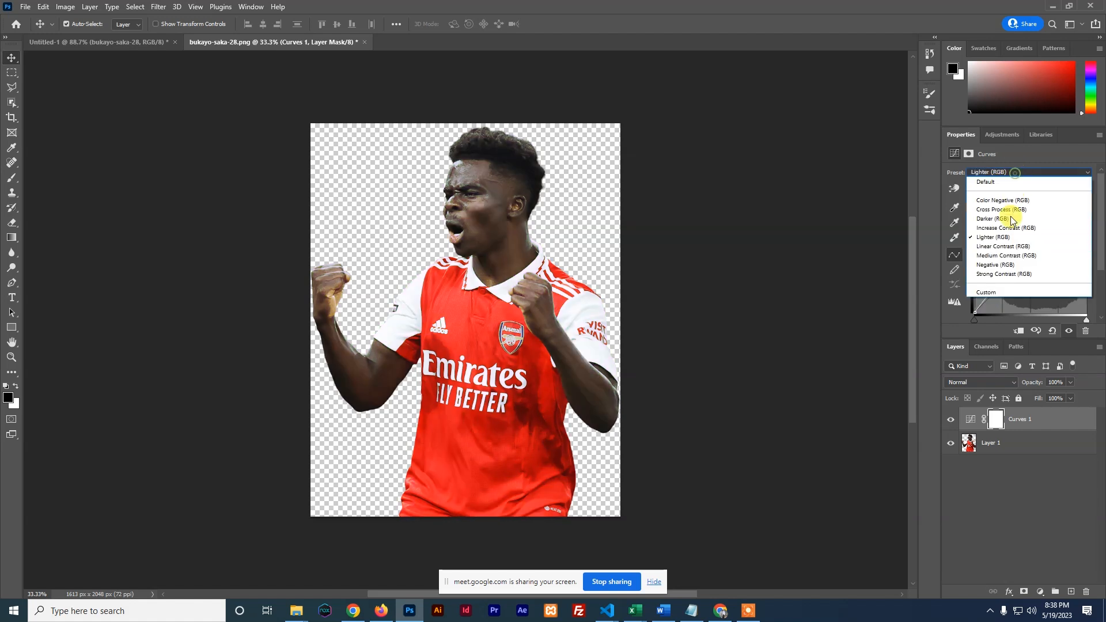
{"action": "left_click", "coordinate": [1012, 257]}
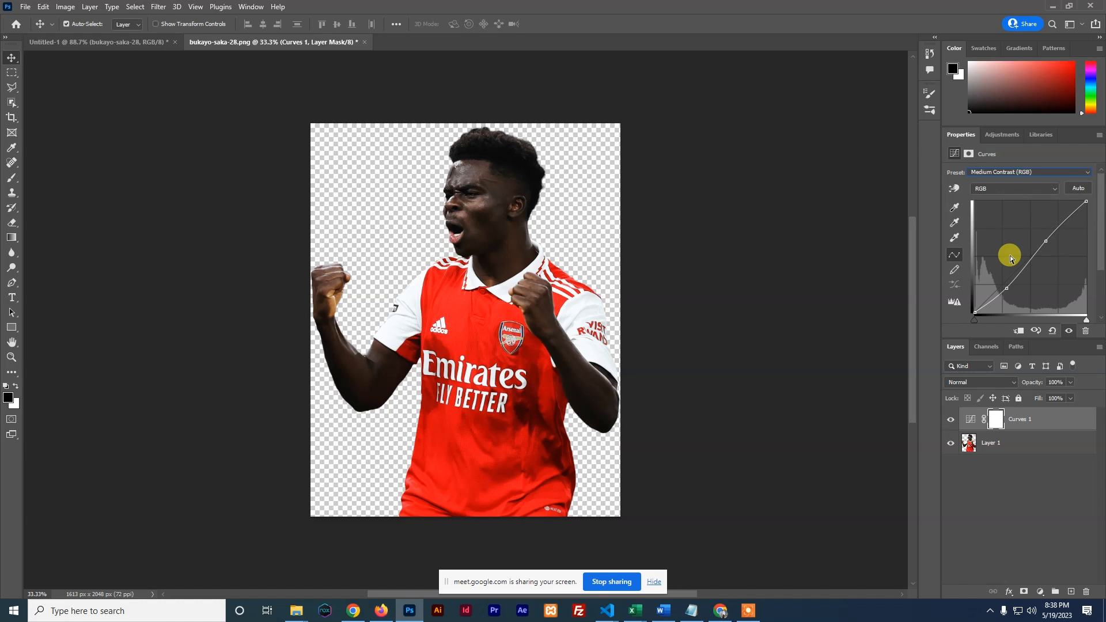
Reset the Curves adjustment to the Default preset and raise its curve with two points in the highlights and shadows.
{"action": "left_click", "coordinate": [998, 176]}
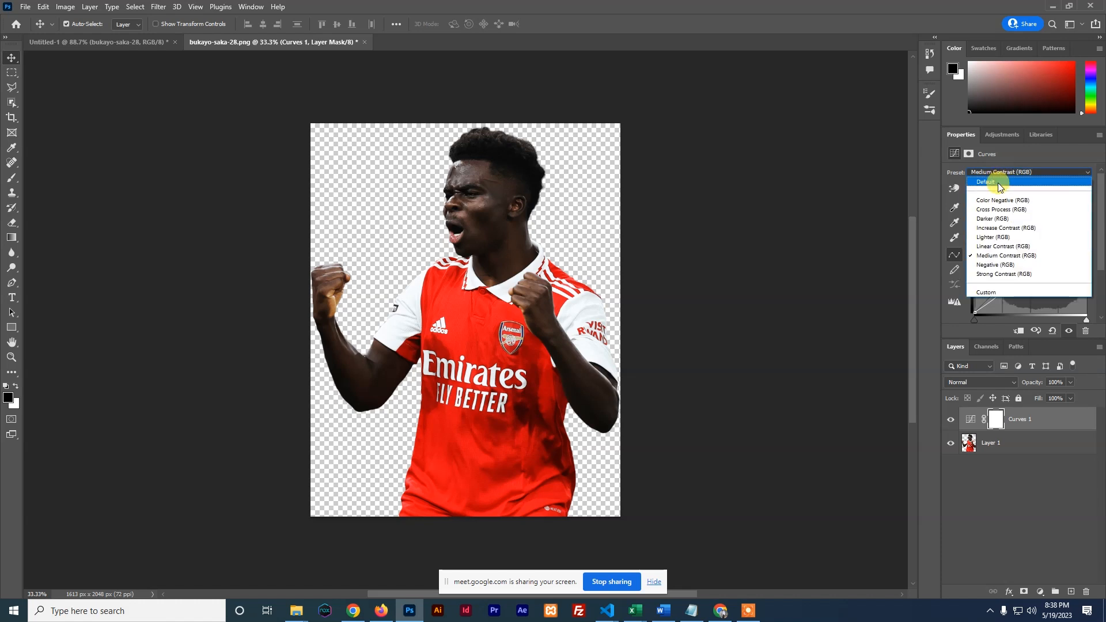
{"action": "left_click", "coordinate": [998, 182]}
{"action": "left_click_drag", "start_coordinate": [1032, 258], "coordinate": [1041, 228]}
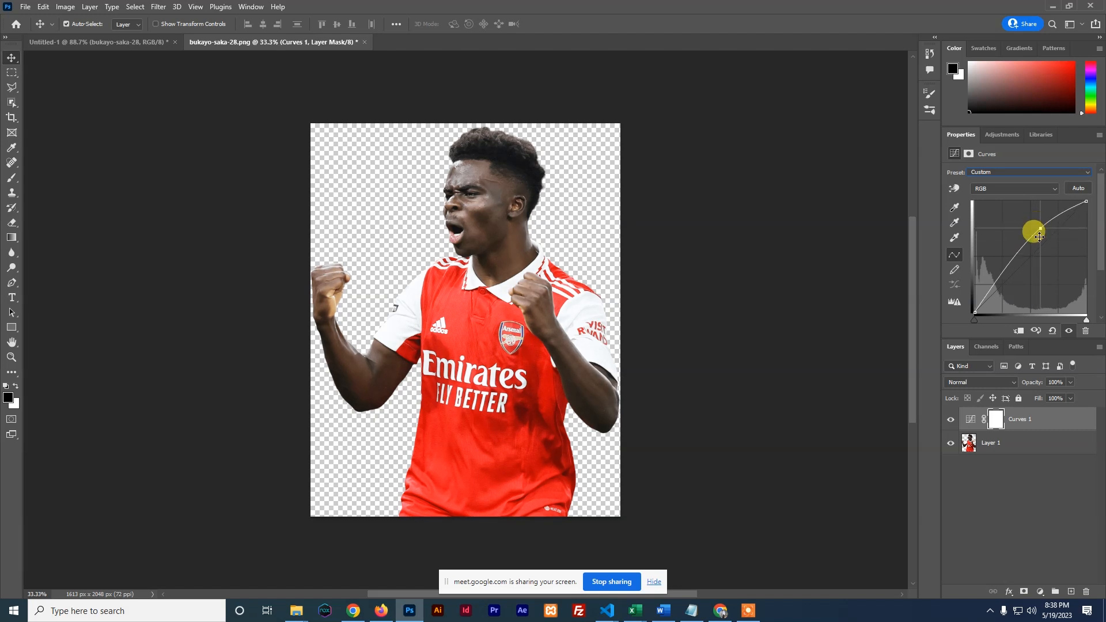
{"action": "mouse_move", "coordinate": [988, 272]}
{"action": "left_mouse_down"}
{"action": "mouse_move", "coordinate": [987, 292]}
{"action": "mouse_move", "coordinate": [996, 282]}
{"action": "left_mouse_up"}
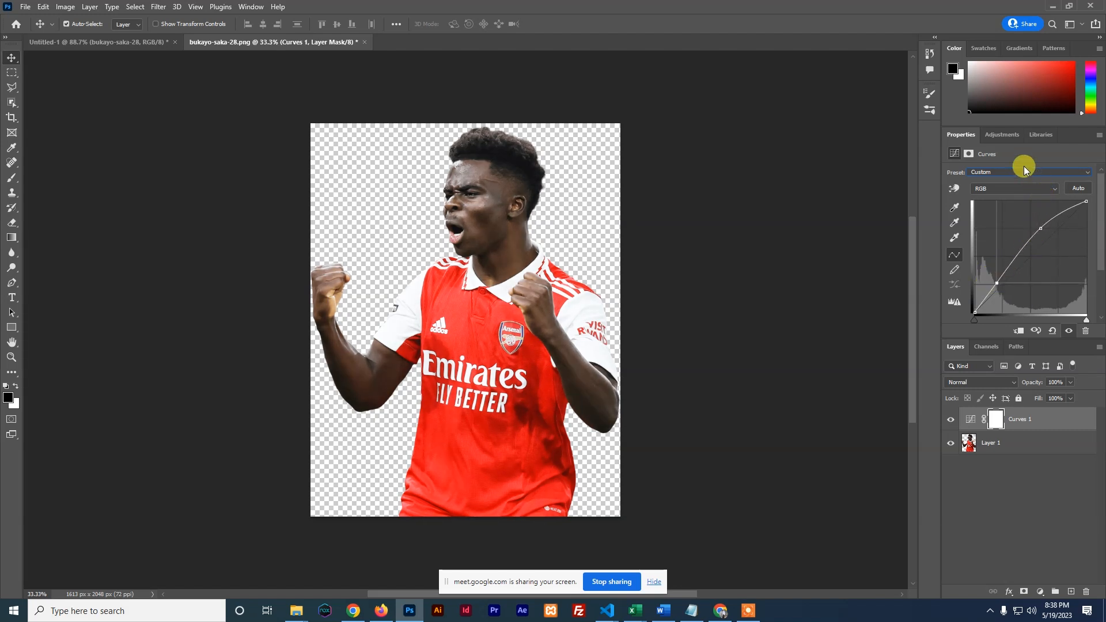
Add a Hue/Saturation adjustment layer above the Curves layer and try shifting the hue to +5.
{"action": "left_click", "coordinate": [1002, 135]}
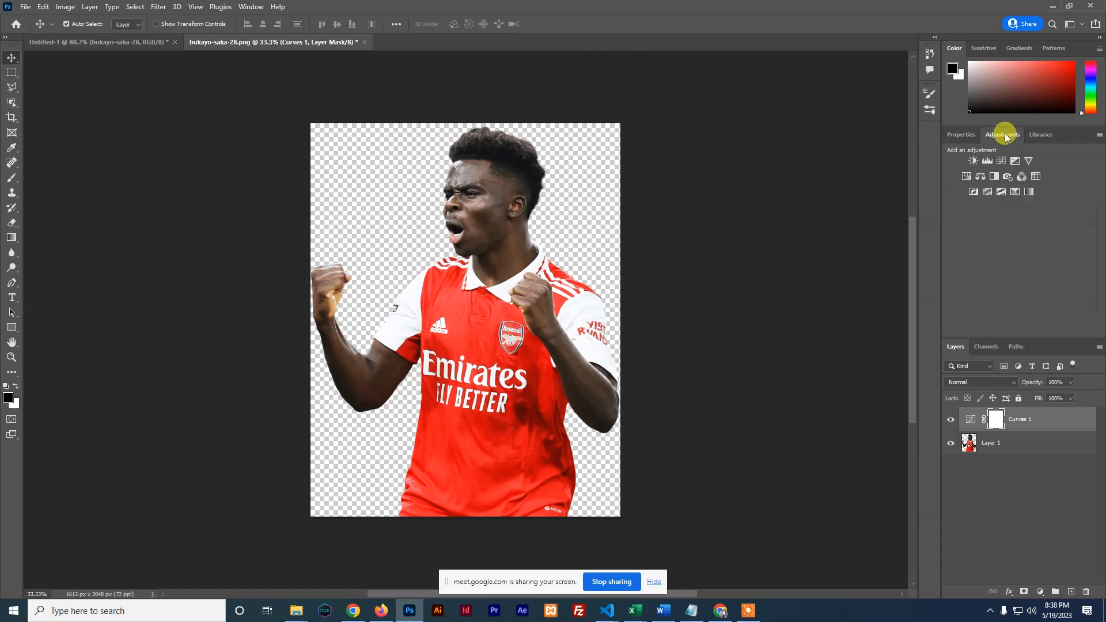
{"action": "left_click", "coordinate": [965, 175]}
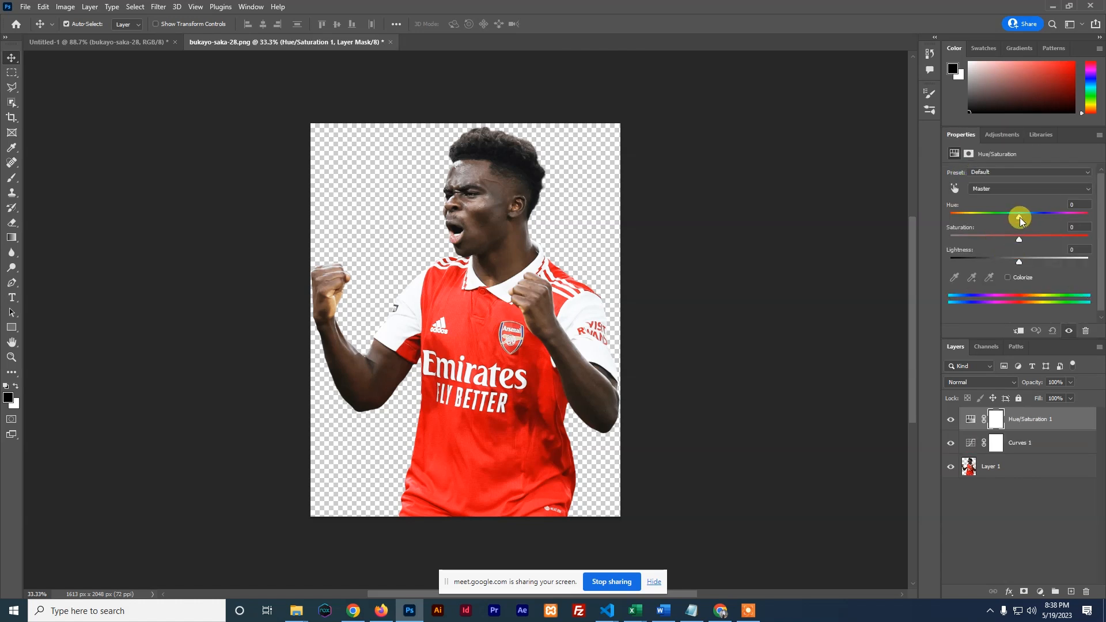
{"action": "mouse_move", "coordinate": [1021, 220]}
{"action": "left_mouse_down"}
{"action": "mouse_move", "coordinate": [1042, 217]}
{"action": "mouse_move", "coordinate": [1025, 222]}
{"action": "left_mouse_up"}
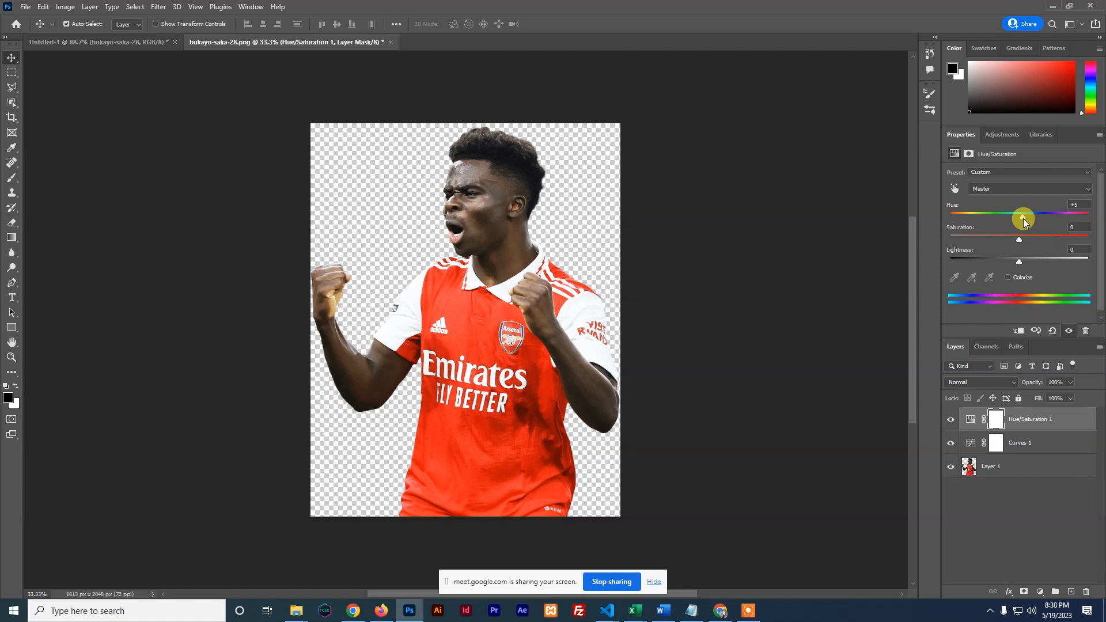
{"action": "left_click_drag", "start_coordinate": [1024, 221], "coordinate": [1021, 222]}
{"action": "left_click", "coordinate": [1003, 134]}
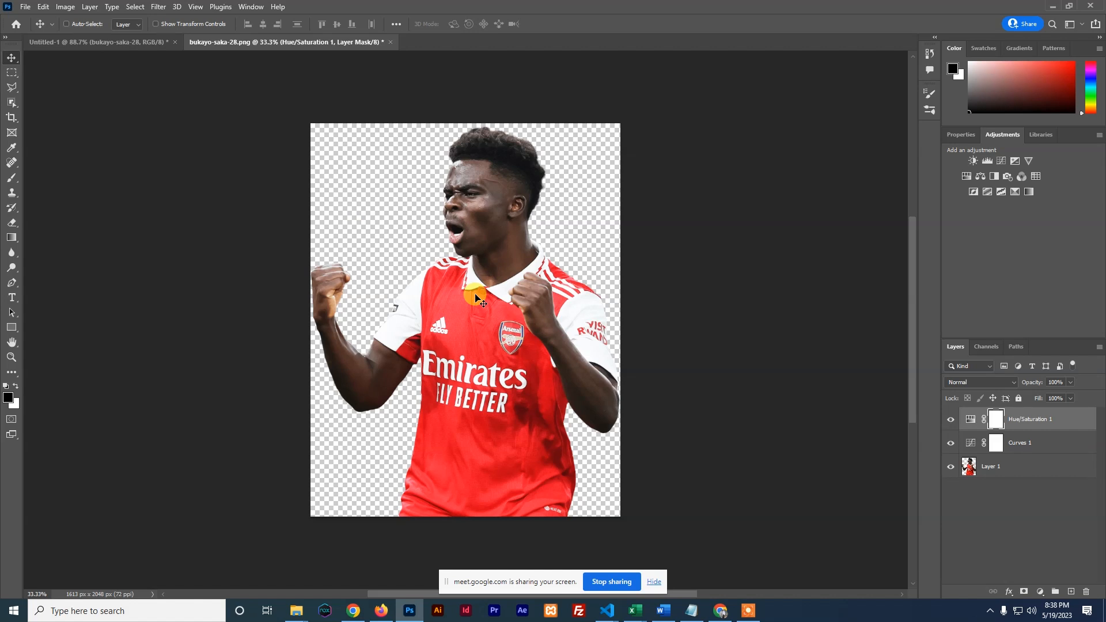
Try to save the player's smart object document and close it without saving the changes.
{"action": "key", "text": "ctrl+s"}
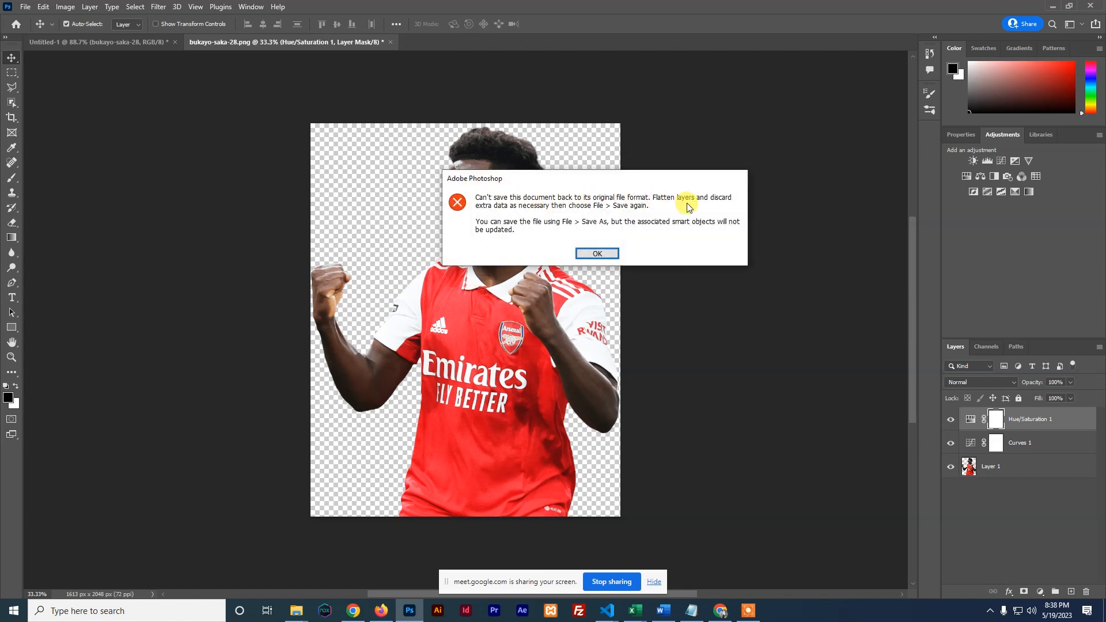
{"action": "left_click", "coordinate": [598, 253]}
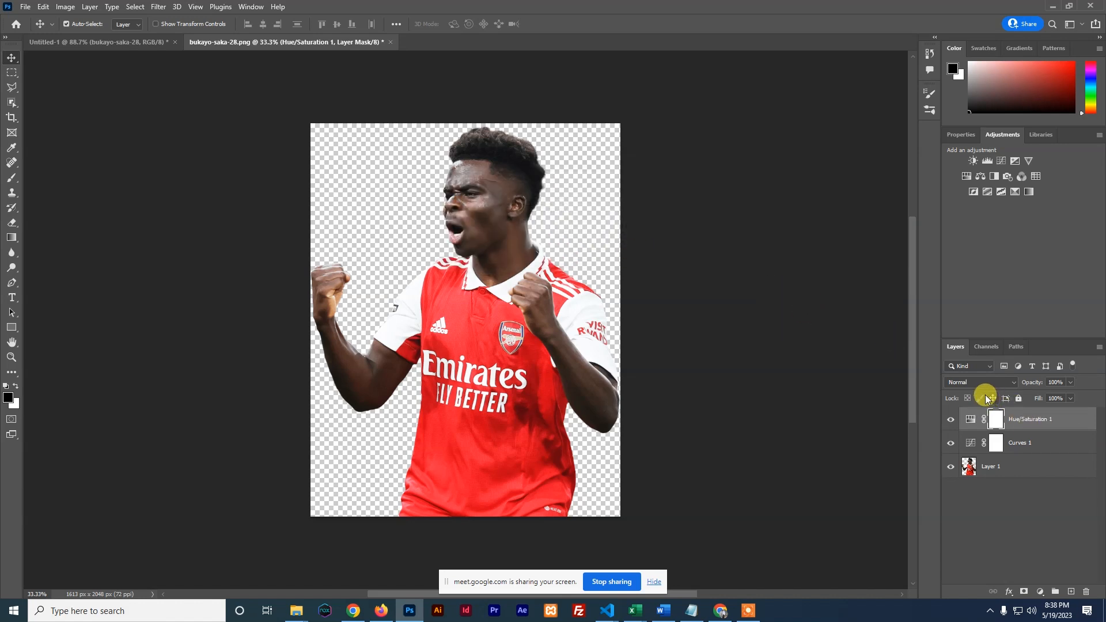
{"action": "left_click", "coordinate": [391, 43]}
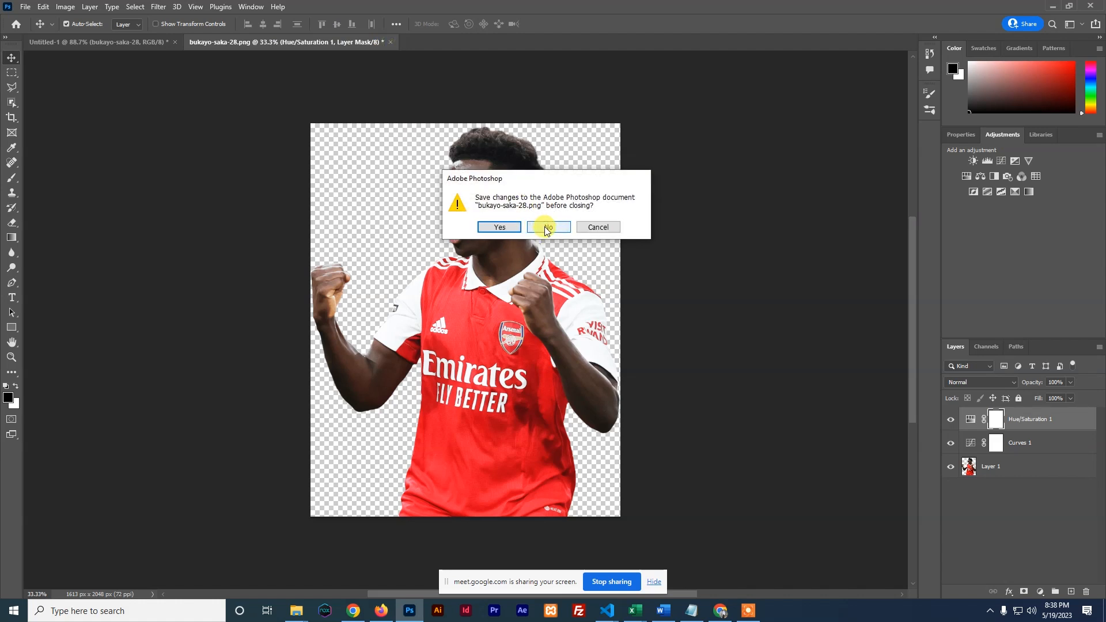
{"action": "left_click", "coordinate": [548, 228]}
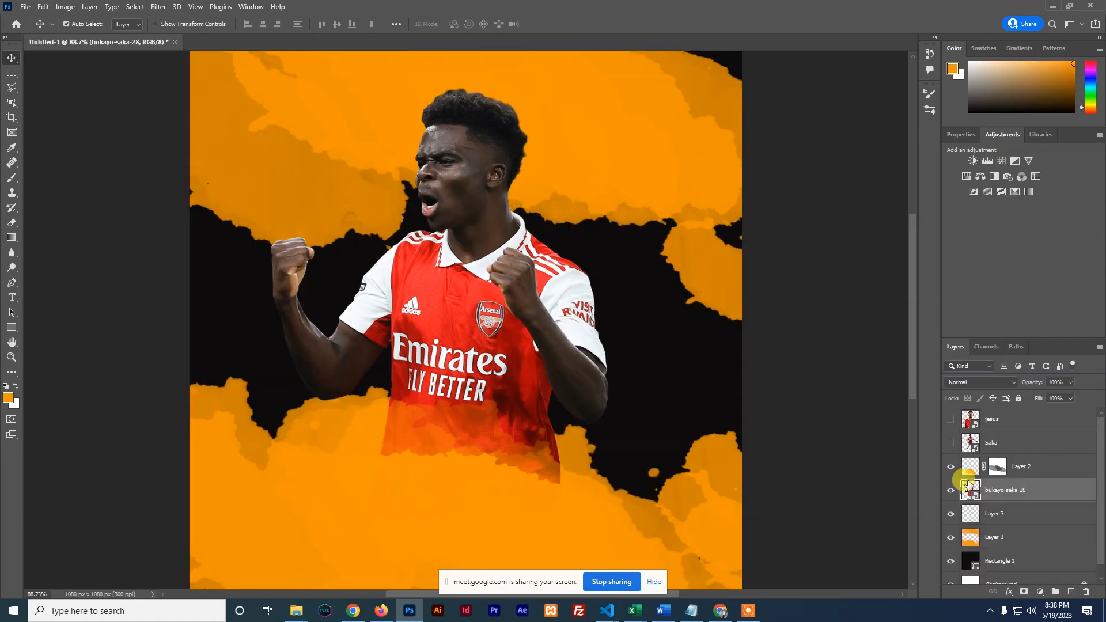
Add a Curves adjustment layer above the player in the Untitled-1 composition and bend its curve into a steep S-shape with two points.
{"action": "left_click", "coordinate": [1000, 162]}
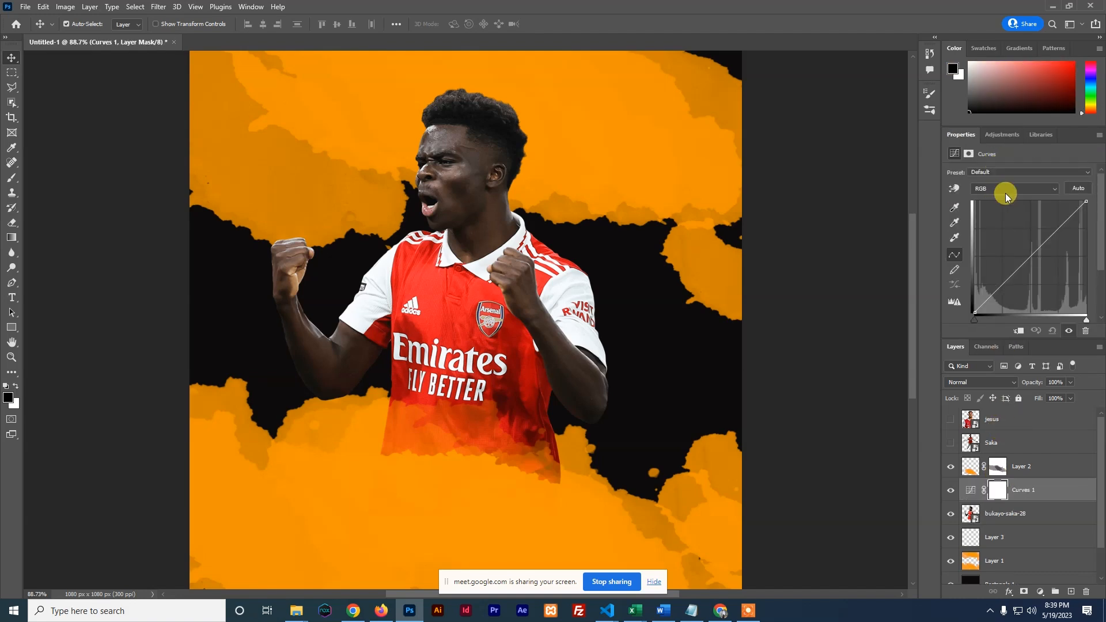
{"action": "left_click_drag", "start_coordinate": [1041, 246], "coordinate": [1035, 237]}
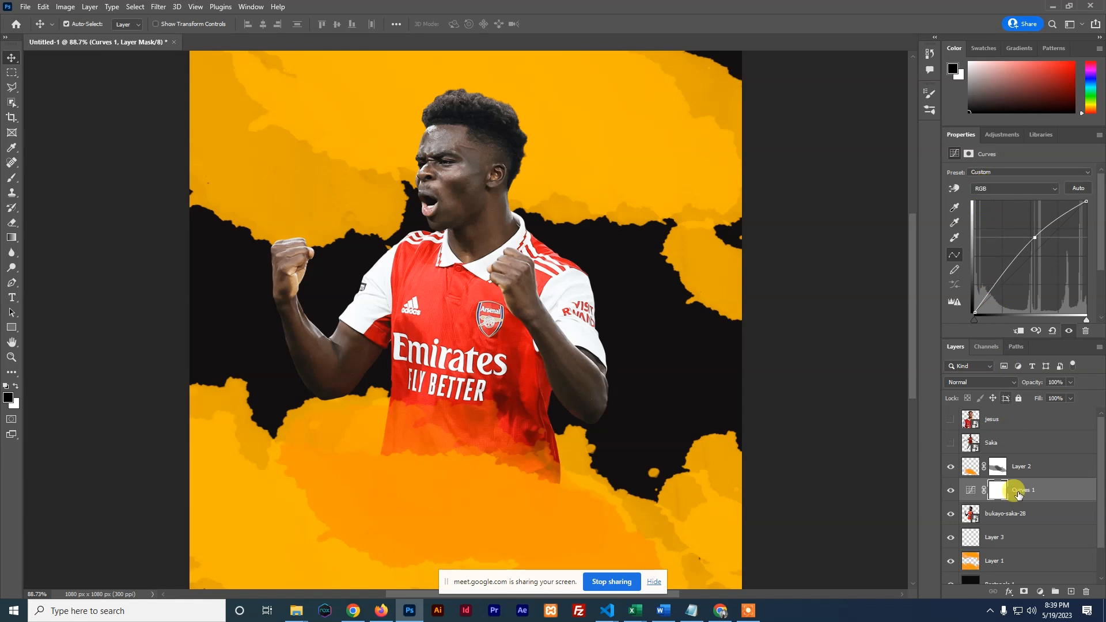
{"action": "left_click_drag", "start_coordinate": [1008, 254], "coordinate": [1032, 250]}
{"action": "key", "text": "ctrl+z"}
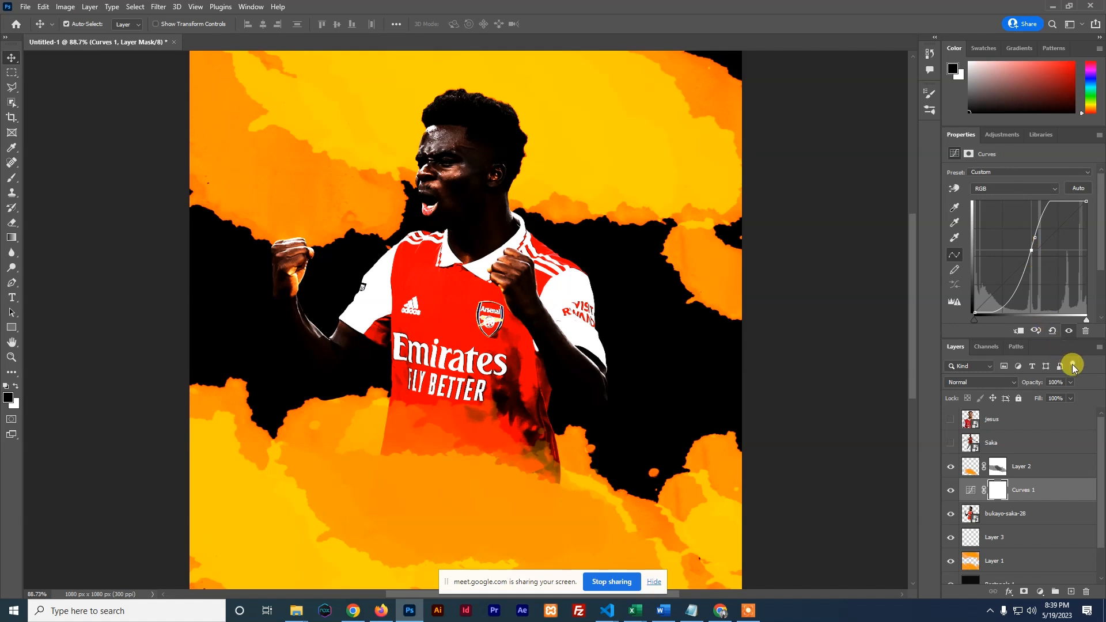
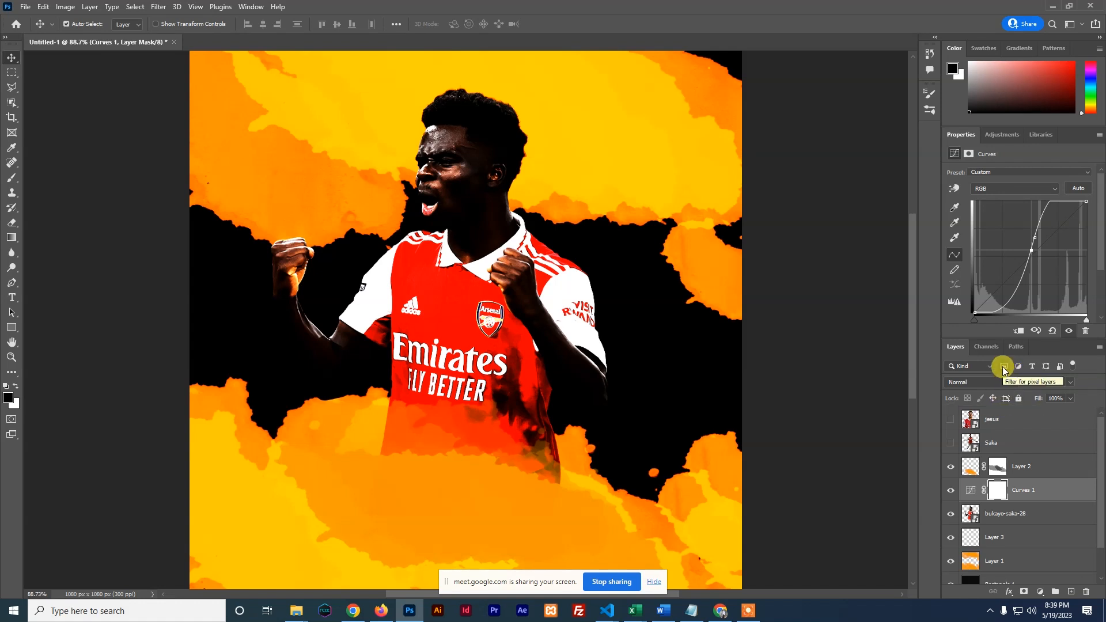
Clip the Curves adjustment to the player layer and toggle its visibility to compare before and after.
{"action": "left_click", "coordinate": [1019, 331]}
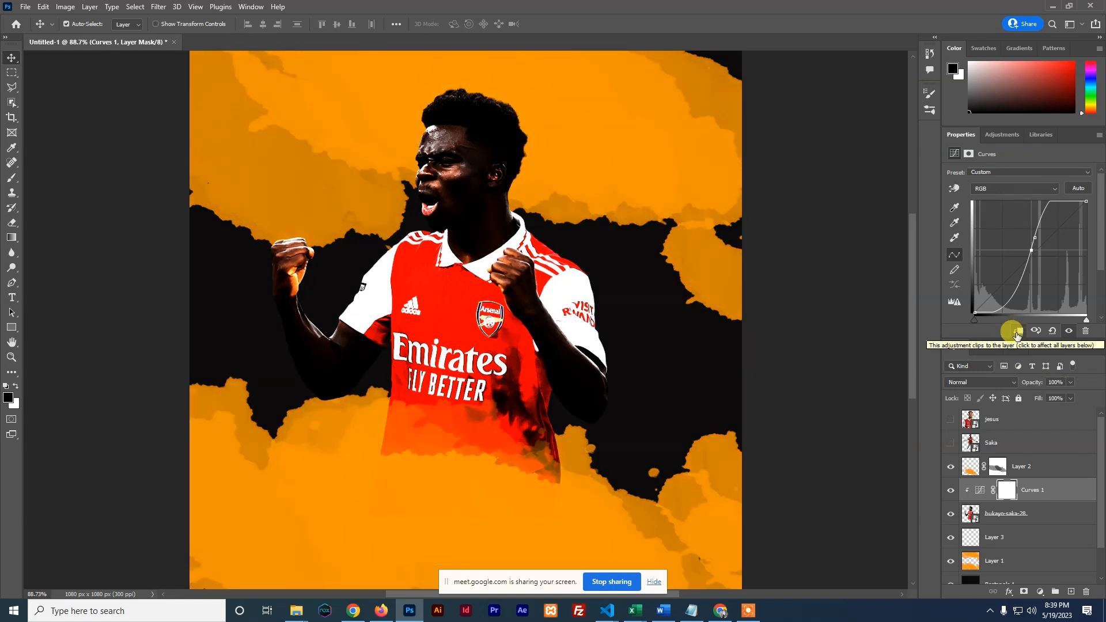
{"action": "left_click", "coordinate": [951, 491]}
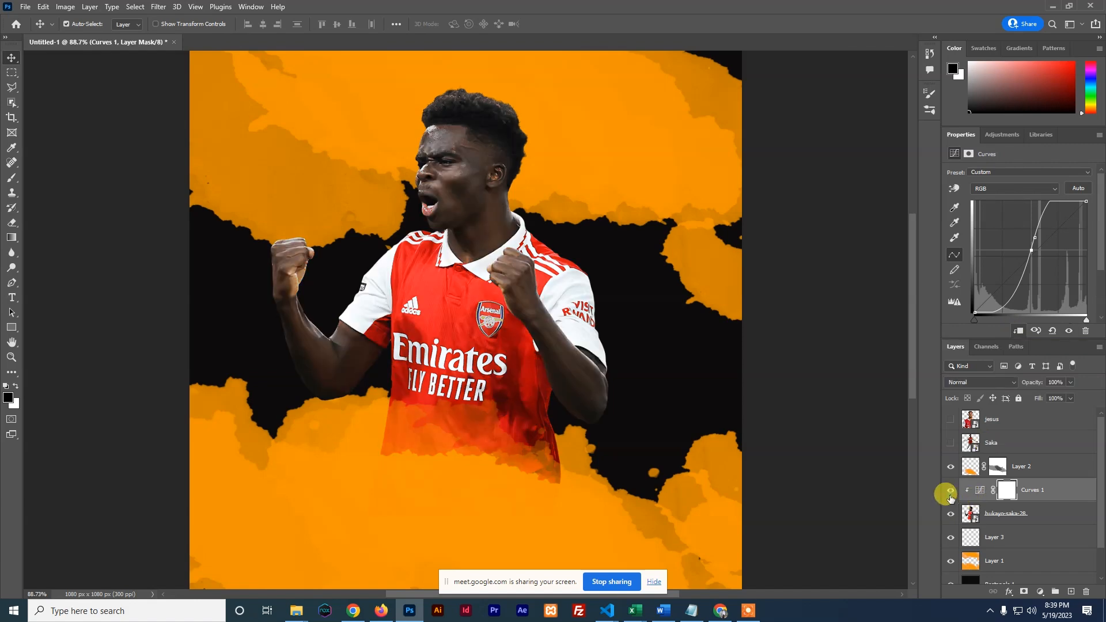
{"action": "left_click", "coordinate": [951, 495]}
{"action": "left_click", "coordinate": [950, 494]}
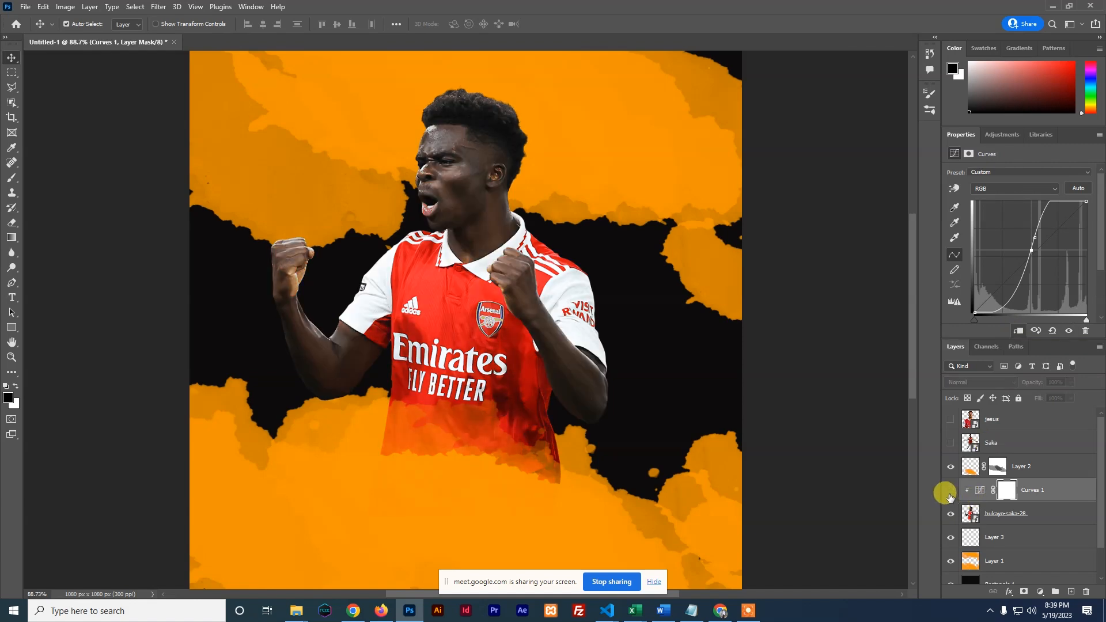
{"action": "left_click", "coordinate": [951, 494]}
Undo the steep S-shaped curve change and delete the clipped Curves adjustment layer.
{"action": "key", "text": "ctrl+z"}
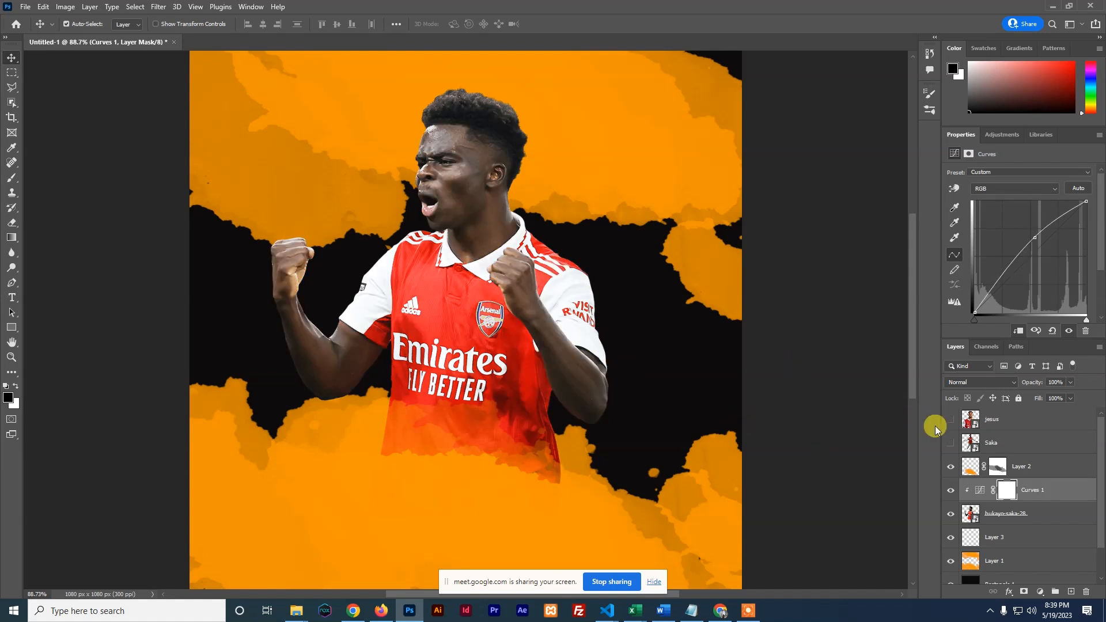
{"action": "left_click", "coordinate": [1031, 491]}
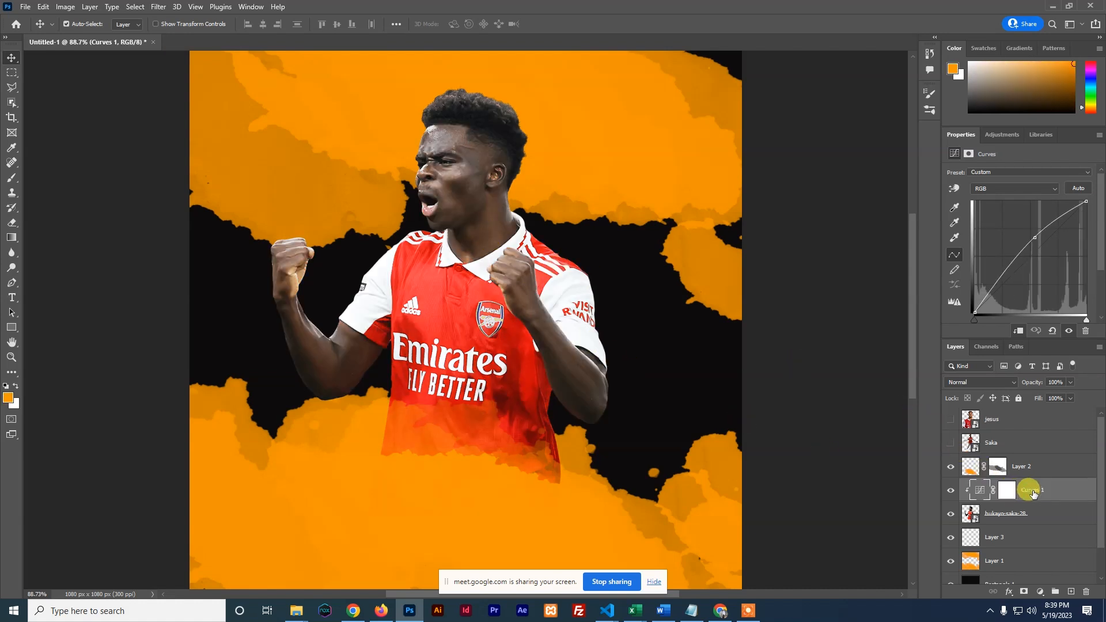
{"action": "key", "text": "Delete"}
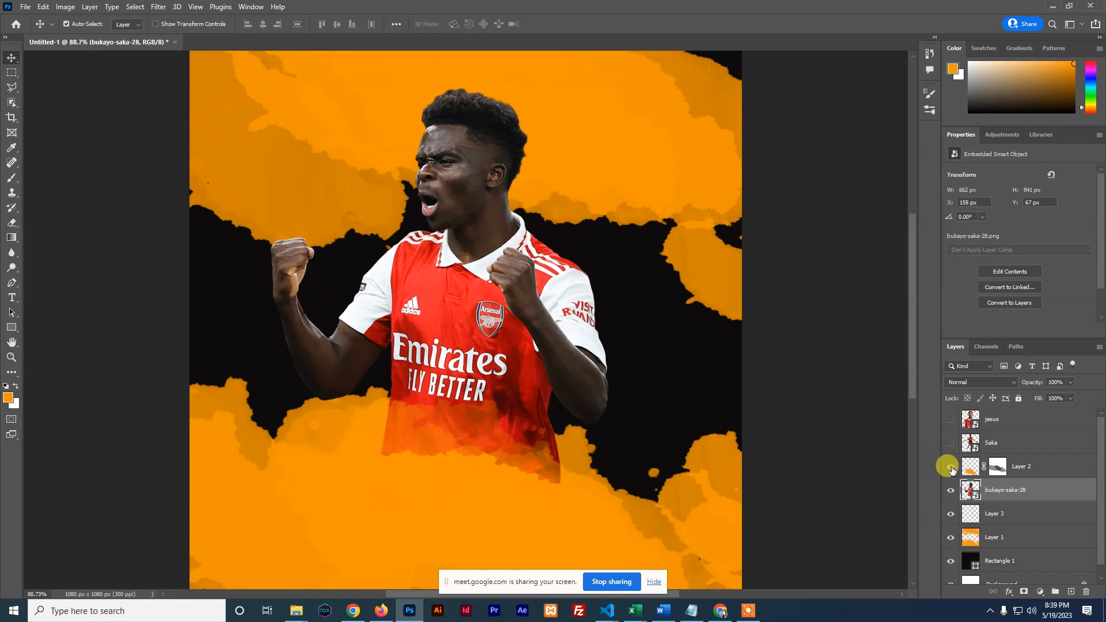
Add a Curves adjustment layer directly above the player layer and clip it to that layer.
{"action": "left_click", "coordinate": [1002, 134]}
{"action": "left_click", "coordinate": [1002, 161]}
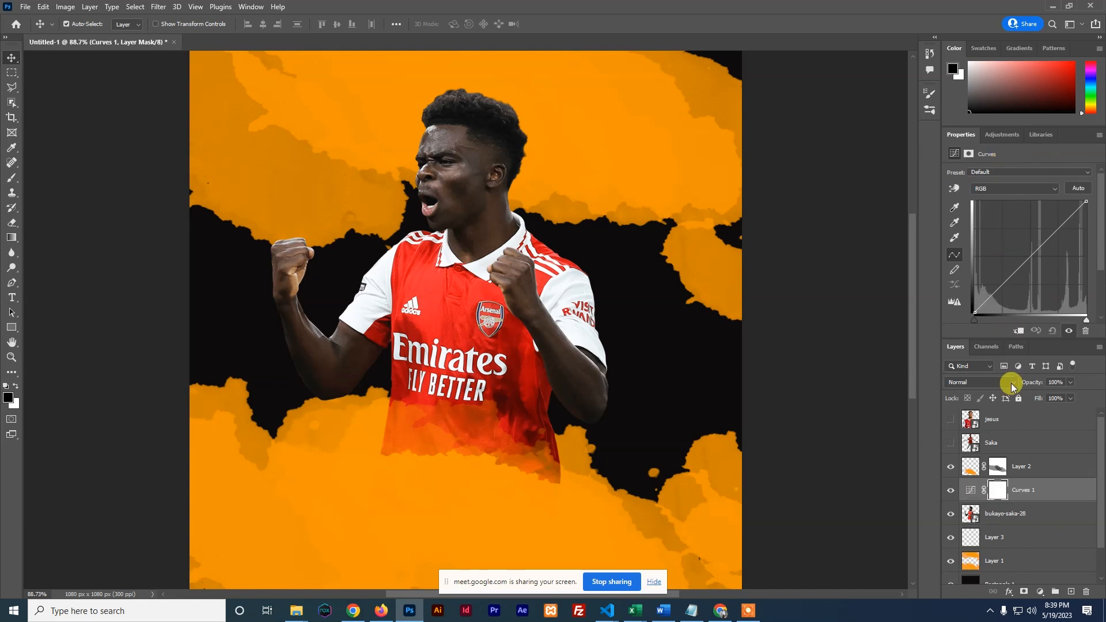
{"action": "left_click", "coordinate": [1018, 332]}
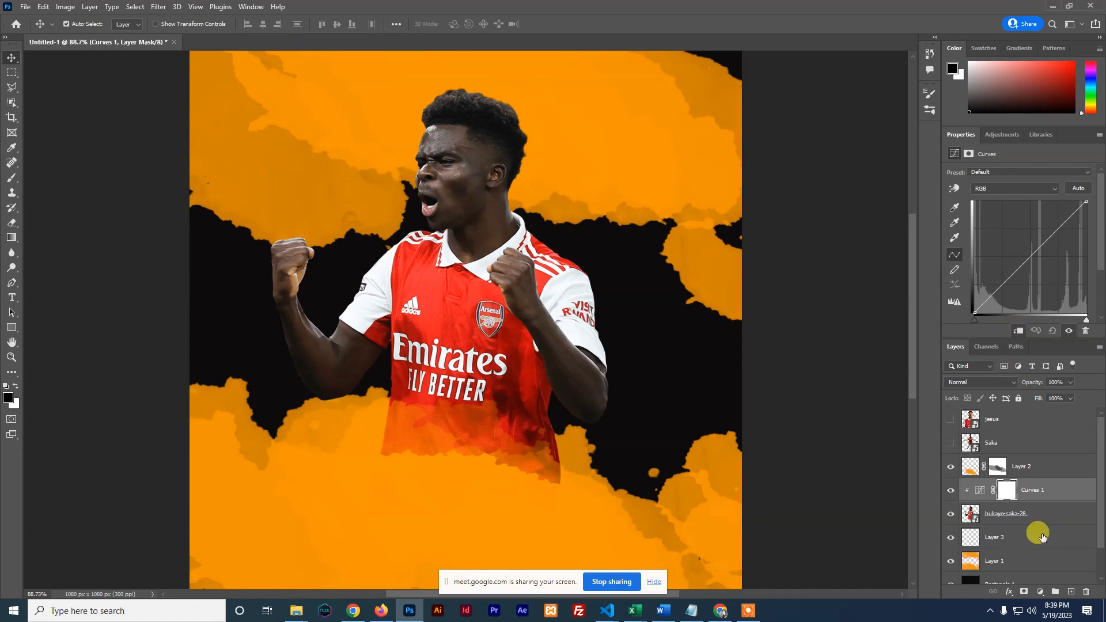
Try a hand-bent curve and the Cross Process (RGB) preset on the clipped Curves layer, then apply the Linear Contrast (RGB) preset.
{"action": "mouse_move", "coordinate": [1025, 261]}
{"action": "left_mouse_down"}
{"action": "mouse_move", "coordinate": [993, 223]}
{"action": "mouse_move", "coordinate": [1012, 219]}
{"action": "mouse_move", "coordinate": [1035, 266]}
{"action": "mouse_move", "coordinate": [1008, 242]}
{"action": "mouse_move", "coordinate": [1020, 245]}
{"action": "left_mouse_up"}
{"action": "left_click", "coordinate": [1020, 173]}
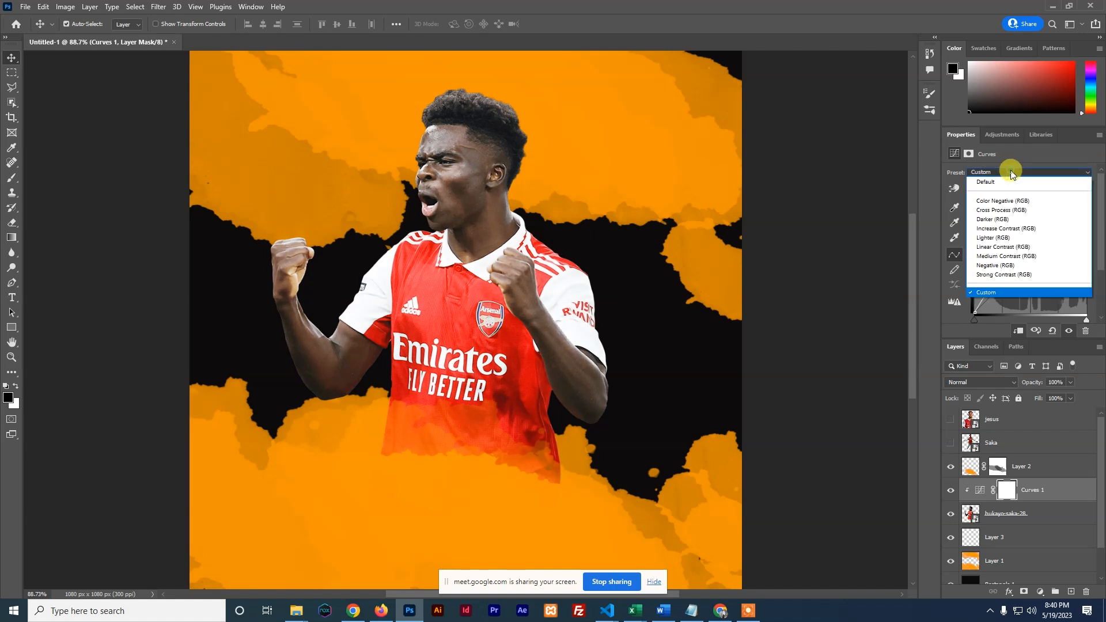
{"action": "left_click", "coordinate": [1000, 209]}
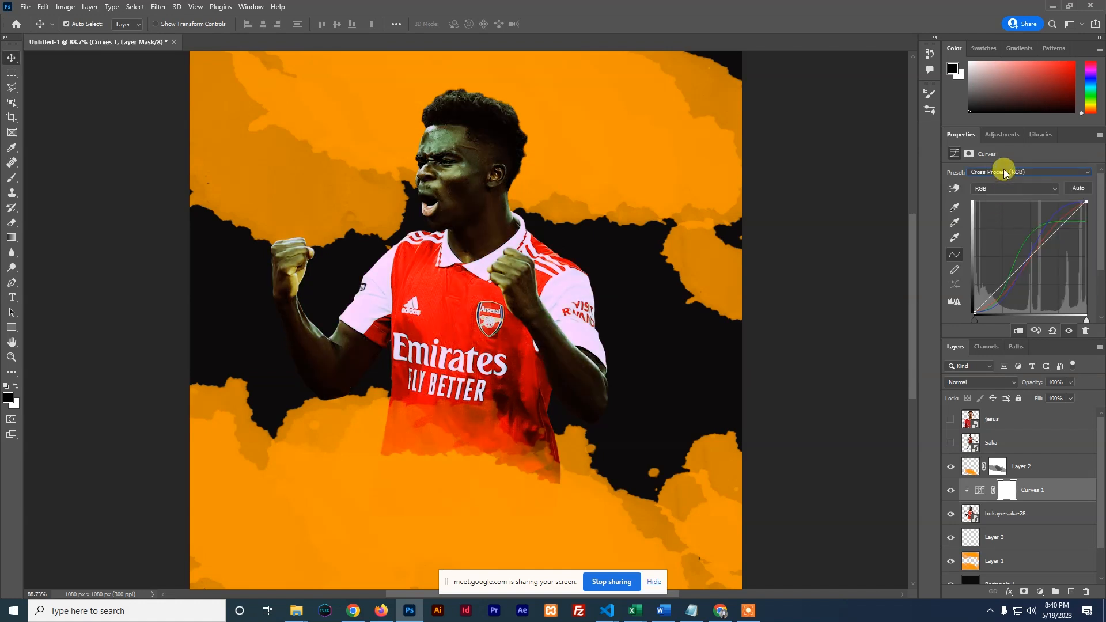
{"action": "left_click", "coordinate": [1003, 171]}
{"action": "left_click", "coordinate": [1000, 248]}
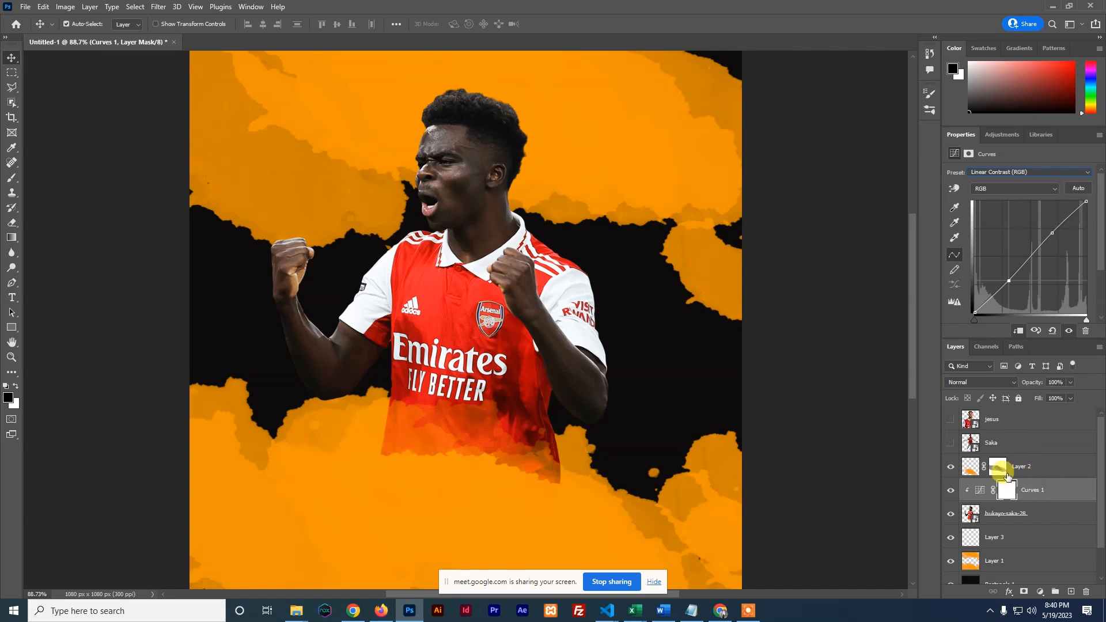
Duplicate the player layer within Untitled-1 and place the copy above the Curves adjustment layer.
{"action": "left_click", "coordinate": [1037, 514]}
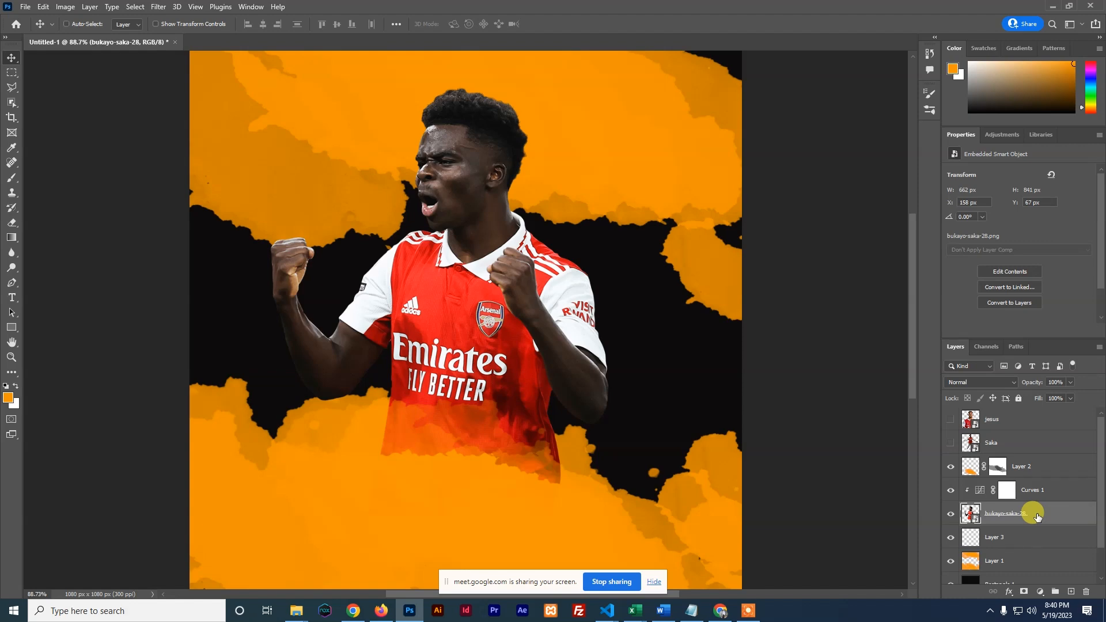
{"action": "right_click", "coordinate": [1037, 515]}
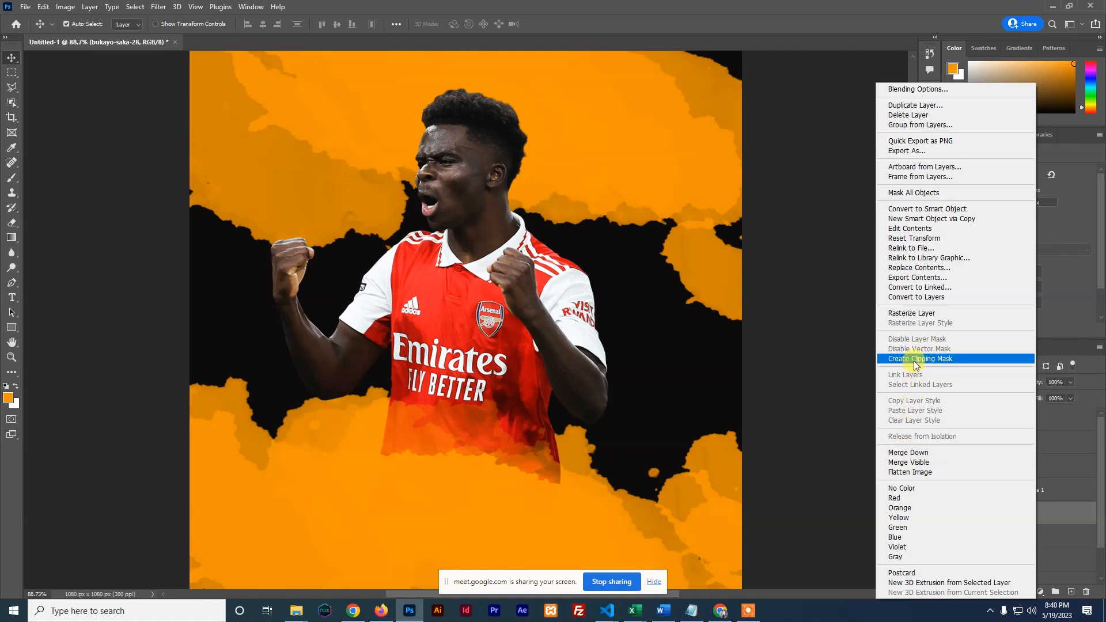
{"action": "left_click", "coordinate": [917, 106]}
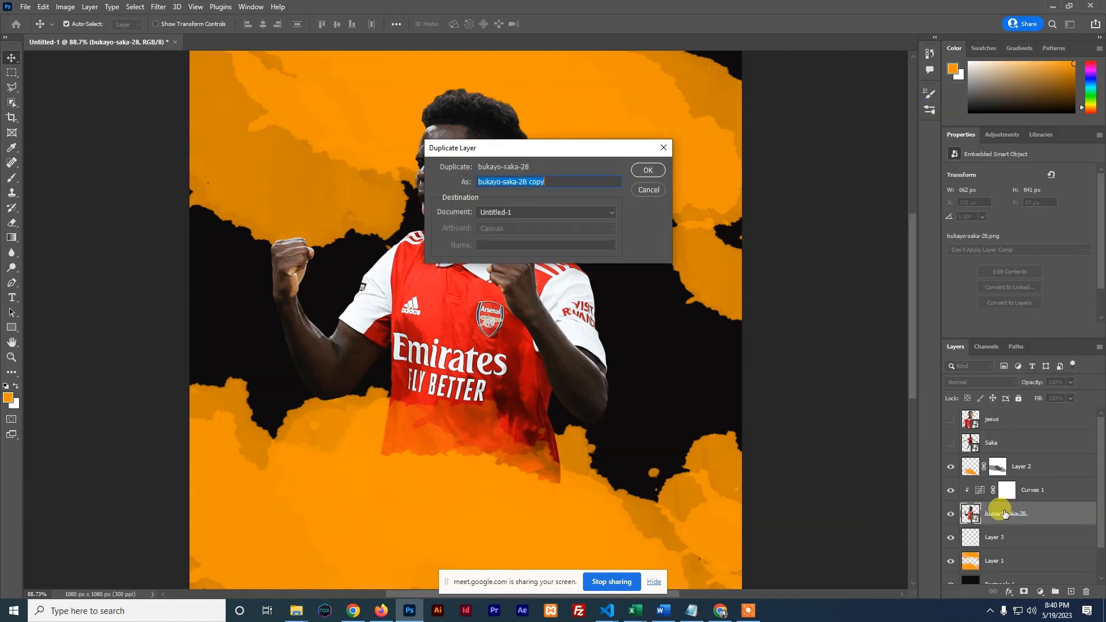
{"action": "left_click", "coordinate": [648, 171]}
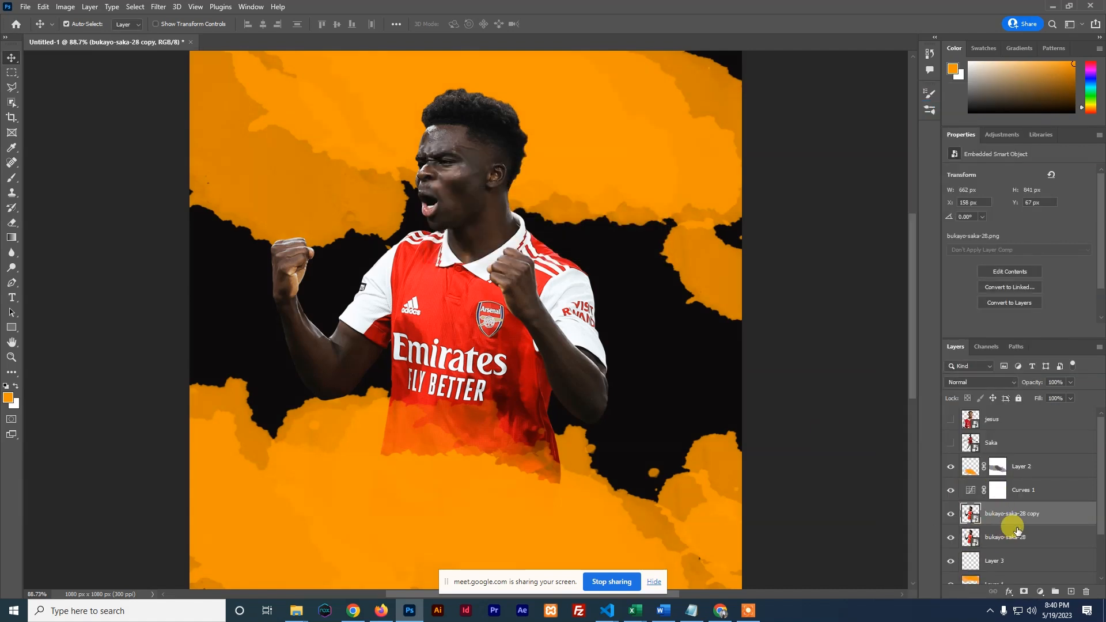
{"action": "left_click_drag", "start_coordinate": [1004, 511], "coordinate": [999, 482]}
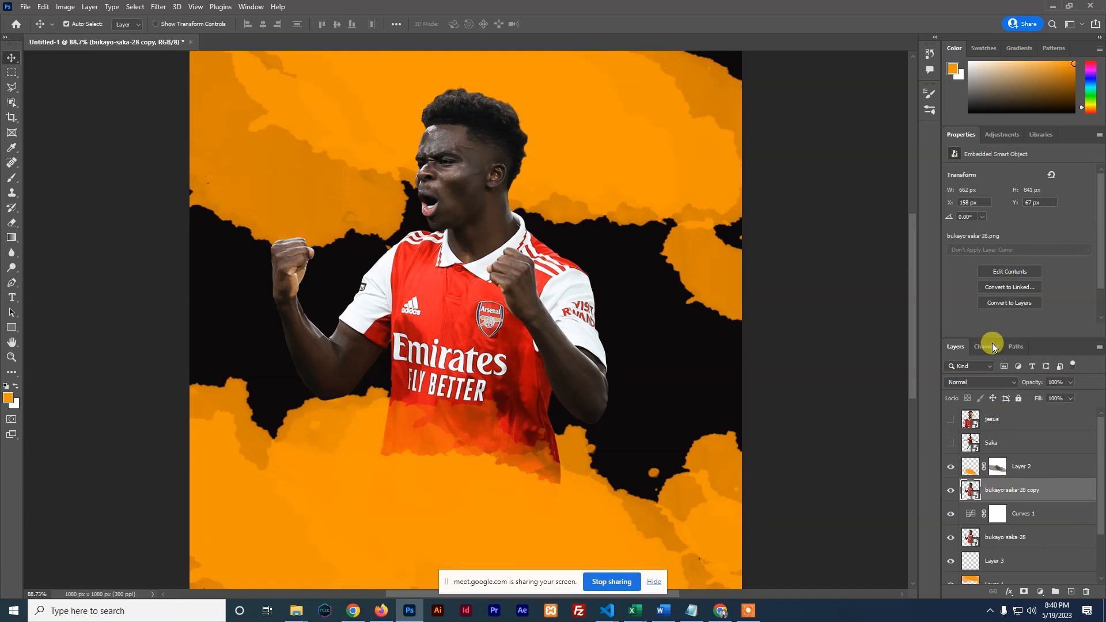
Set the player copy's blend mode to Vivid Light at 9% opacity and hide the copy.
{"action": "left_click", "coordinate": [1005, 381]}
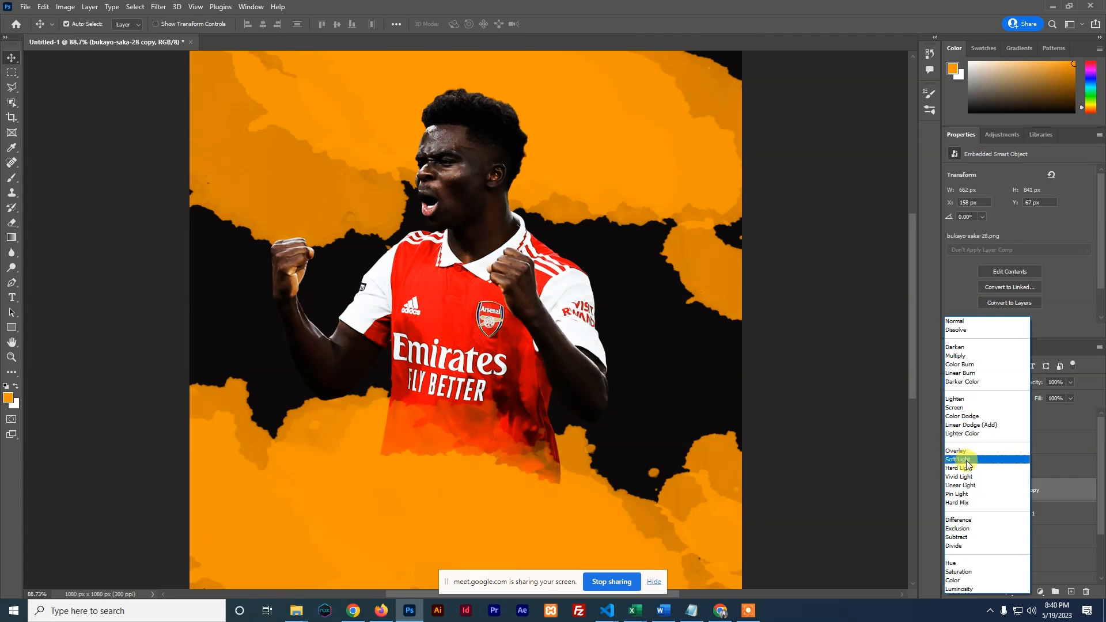
{"action": "left_click", "coordinate": [967, 478]}
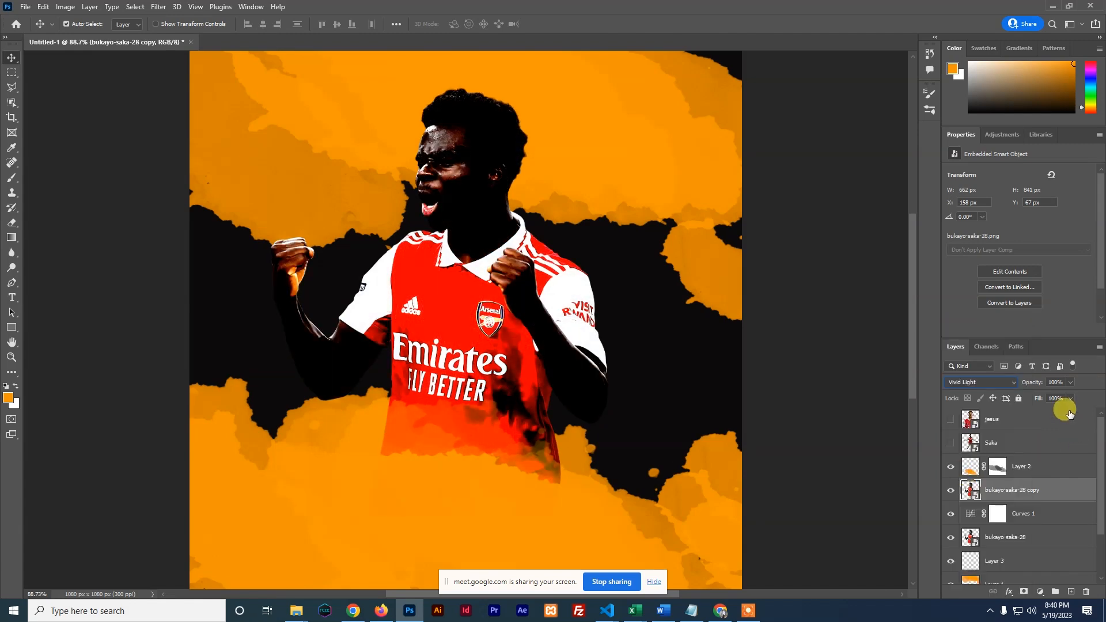
{"action": "left_click", "coordinate": [1070, 382]}
{"action": "left_click_drag", "start_coordinate": [1056, 391], "coordinate": [1041, 397]}
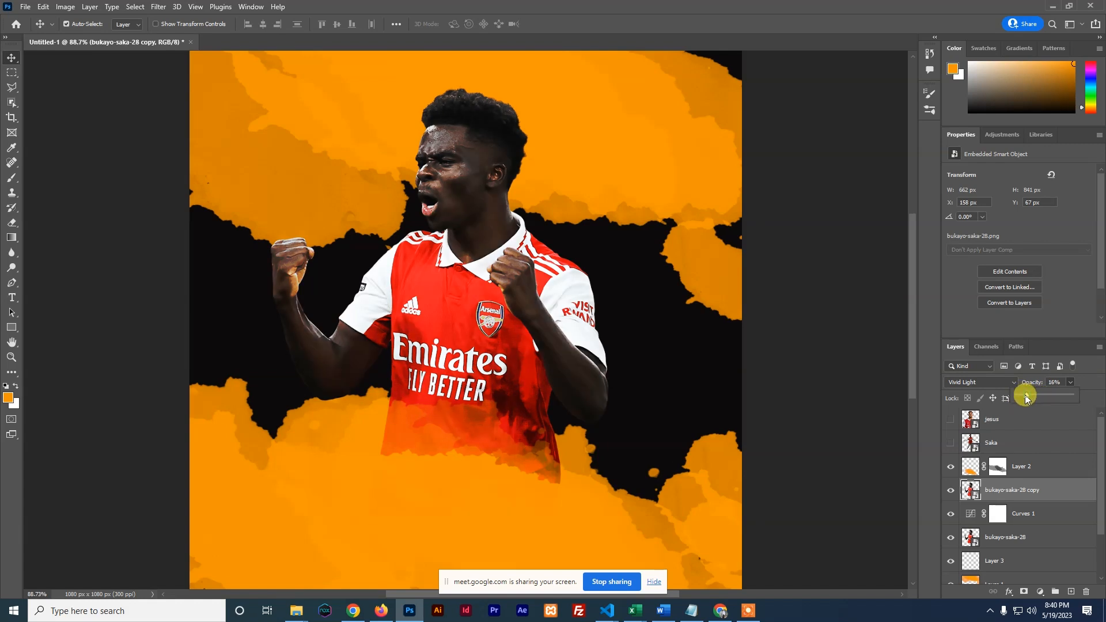
{"action": "left_click", "coordinate": [951, 490]}
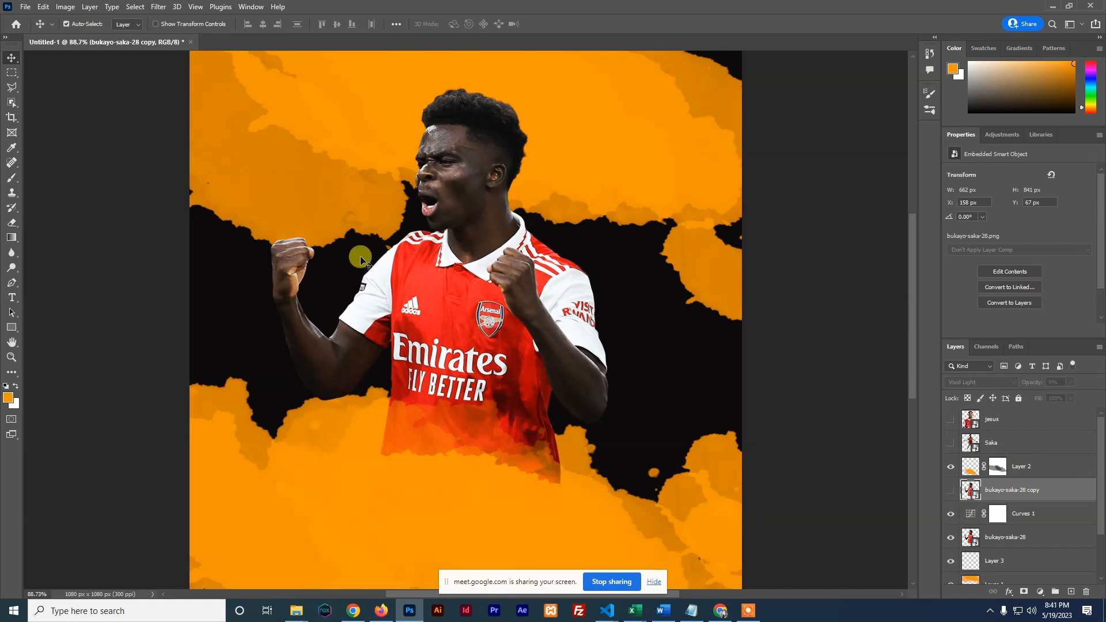
Start a text layer over the orange splatters at the player's waist and set its font size to 48 pt.
{"action": "scroll", "coordinate": [361, 260], "scroll_direction": "down", "scroll_amount": 3}
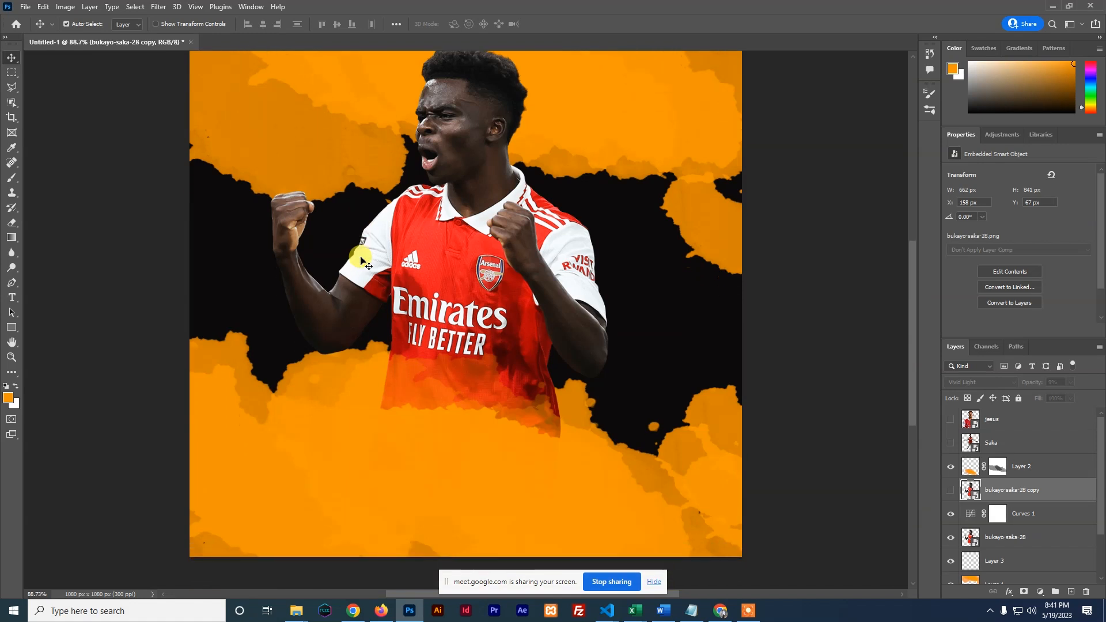
{"action": "scroll", "coordinate": [362, 261], "scroll_direction": "up", "scroll_amount": 1}
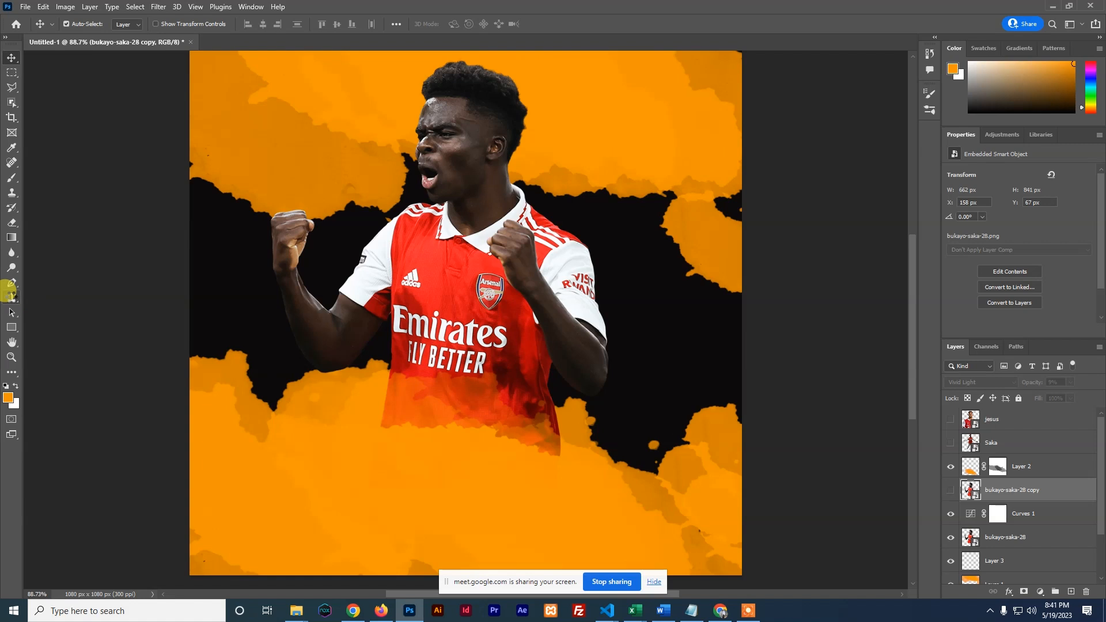
{"action": "left_click", "coordinate": [11, 297]}
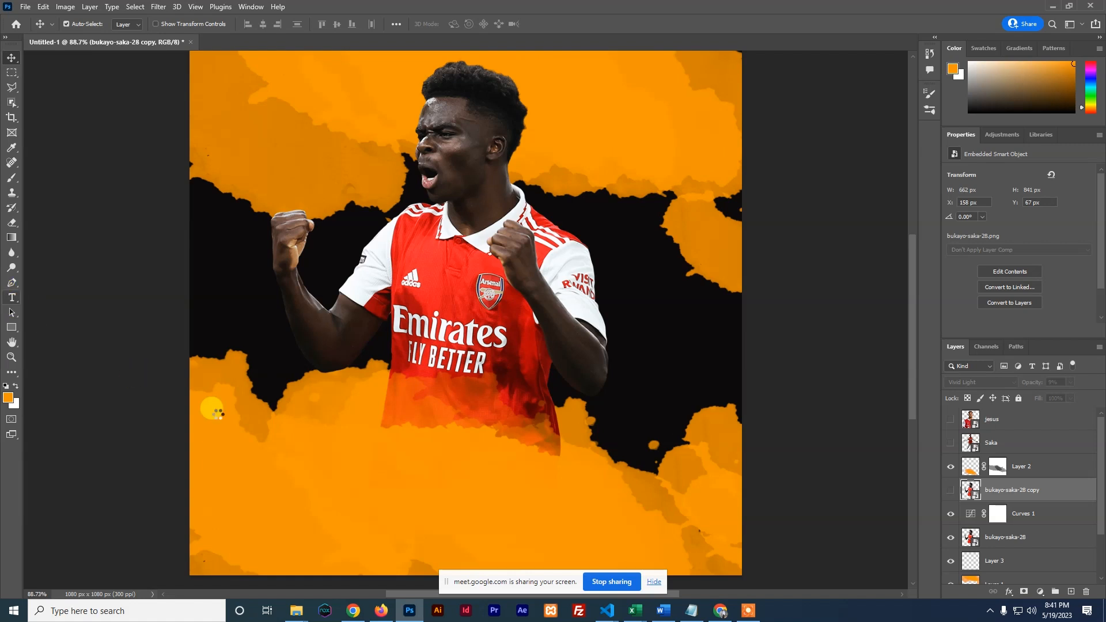
{"action": "left_click", "coordinate": [314, 464]}
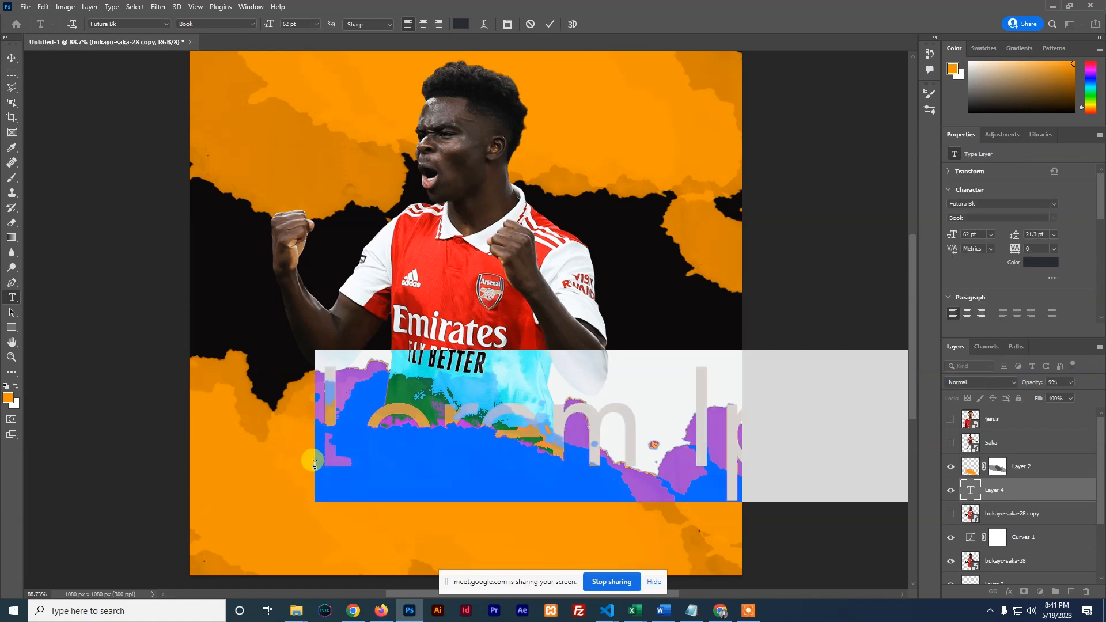
{"action": "left_click", "coordinate": [991, 235]}
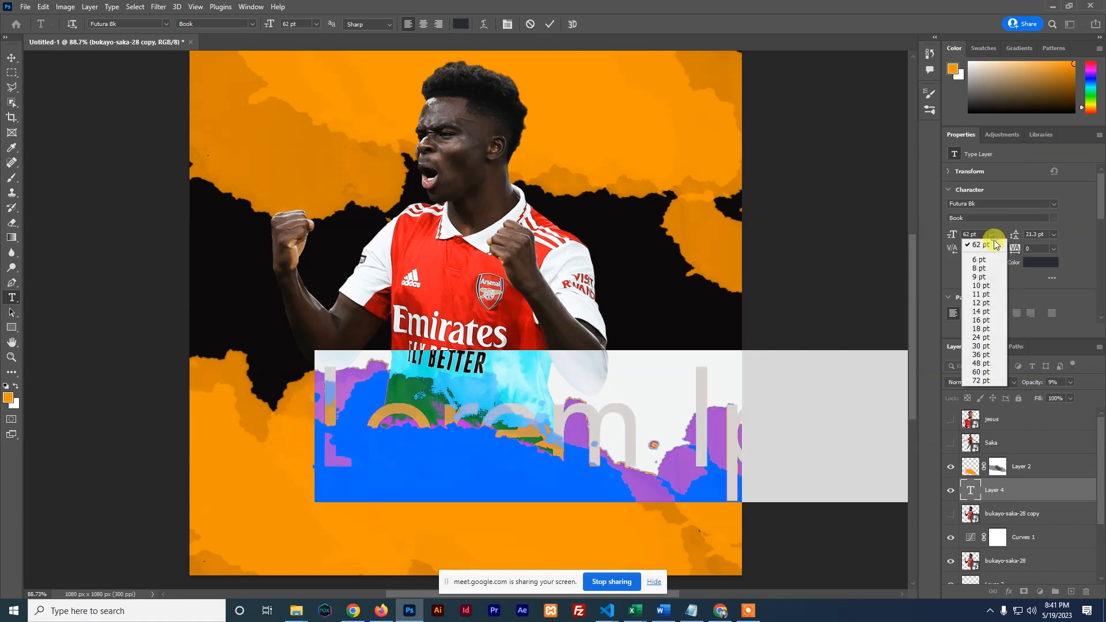
{"action": "left_click", "coordinate": [983, 363]}
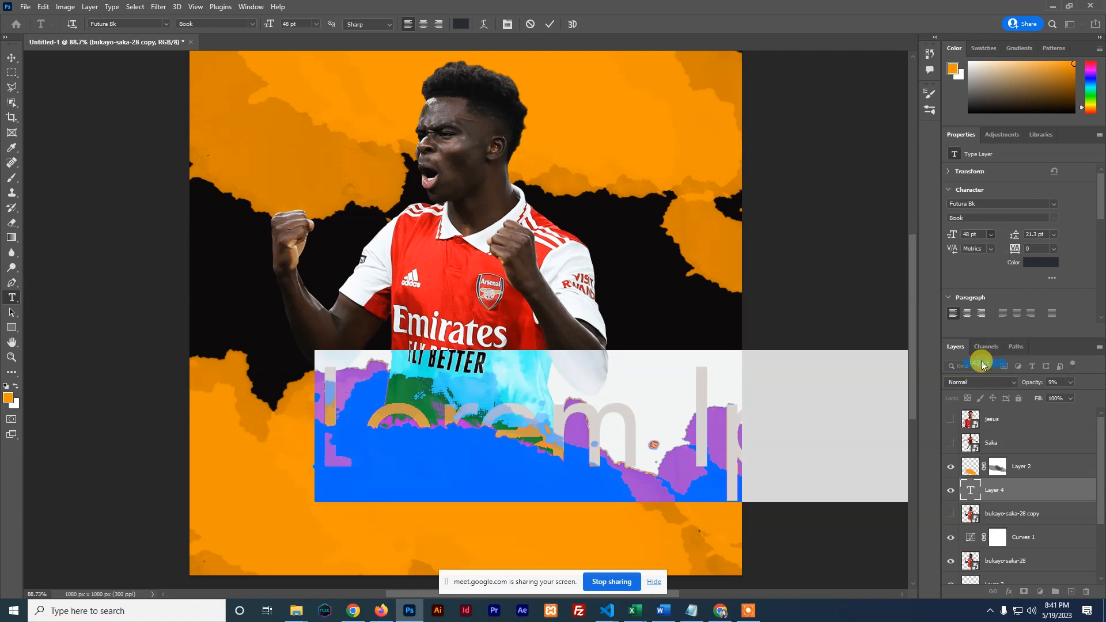
Replace the placeholder text with "gunners" and move the text layer above Layer 2.
{"action": "left_click", "coordinate": [407, 445]}
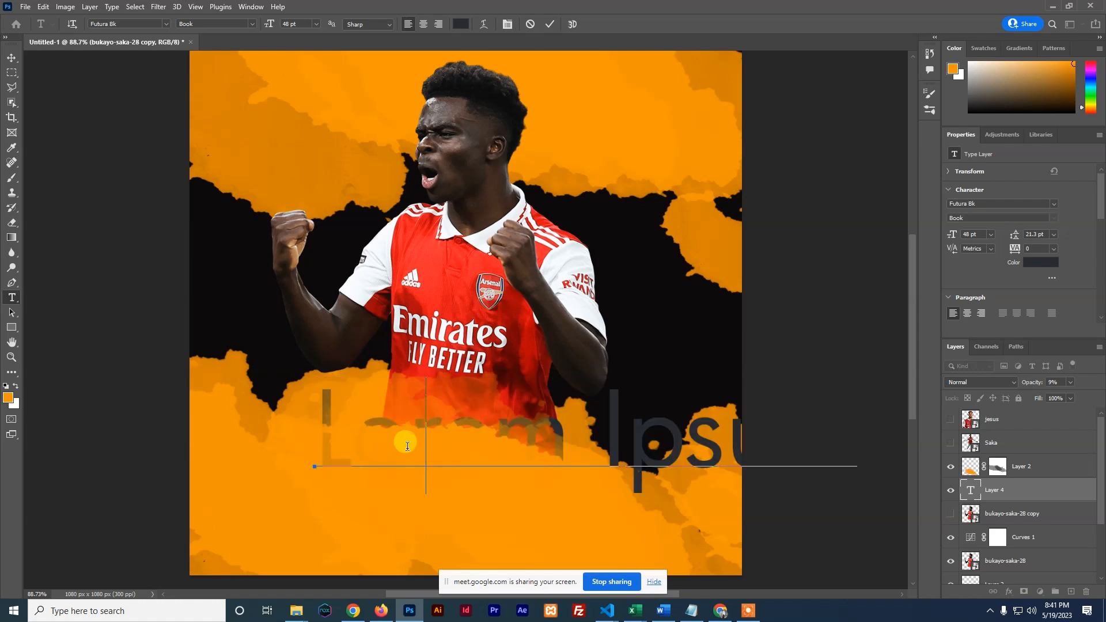
{"action": "key", "text": "ctrl+a"}
{"action": "type", "text": "gunners"}
{"action": "left_click", "coordinate": [550, 23]}
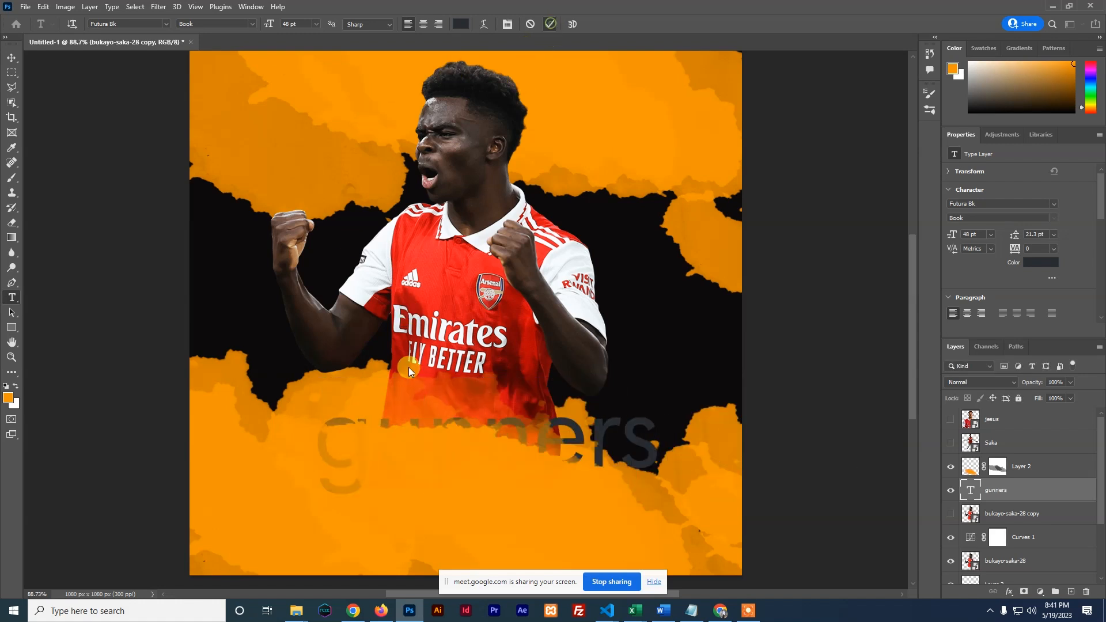
{"action": "left_click", "coordinate": [11, 58]}
{"action": "left_click_drag", "start_coordinate": [995, 490], "coordinate": [991, 454]}
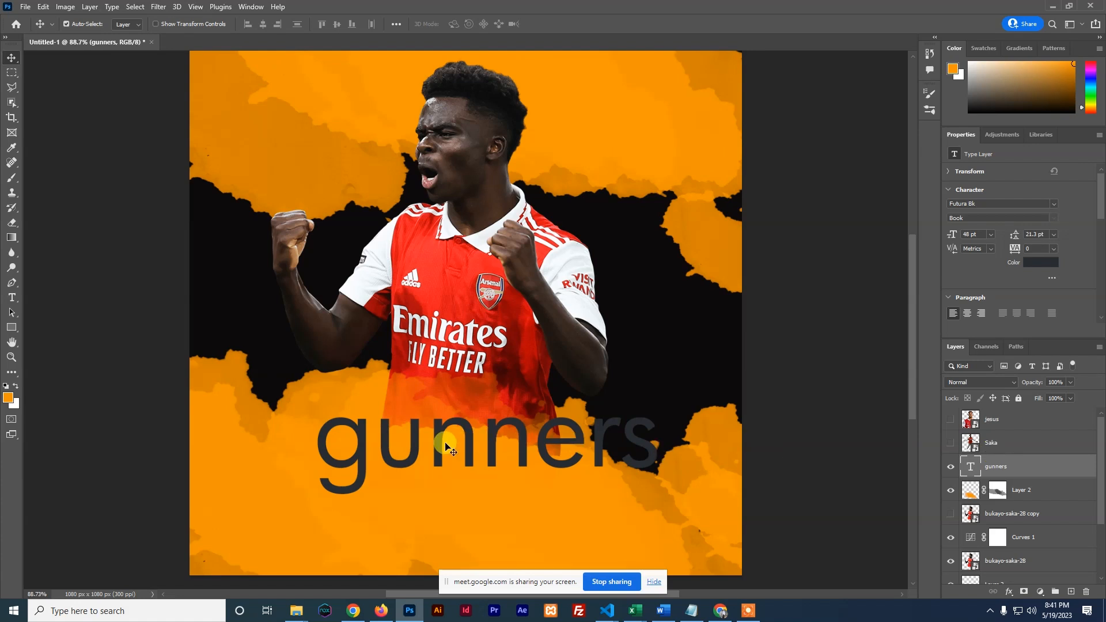
Switch to Firefox and search the web for "sport fonts".
{"action": "mouse_move", "coordinate": [384, 602]}
{"action": "left_click", "coordinate": [366, 531]}
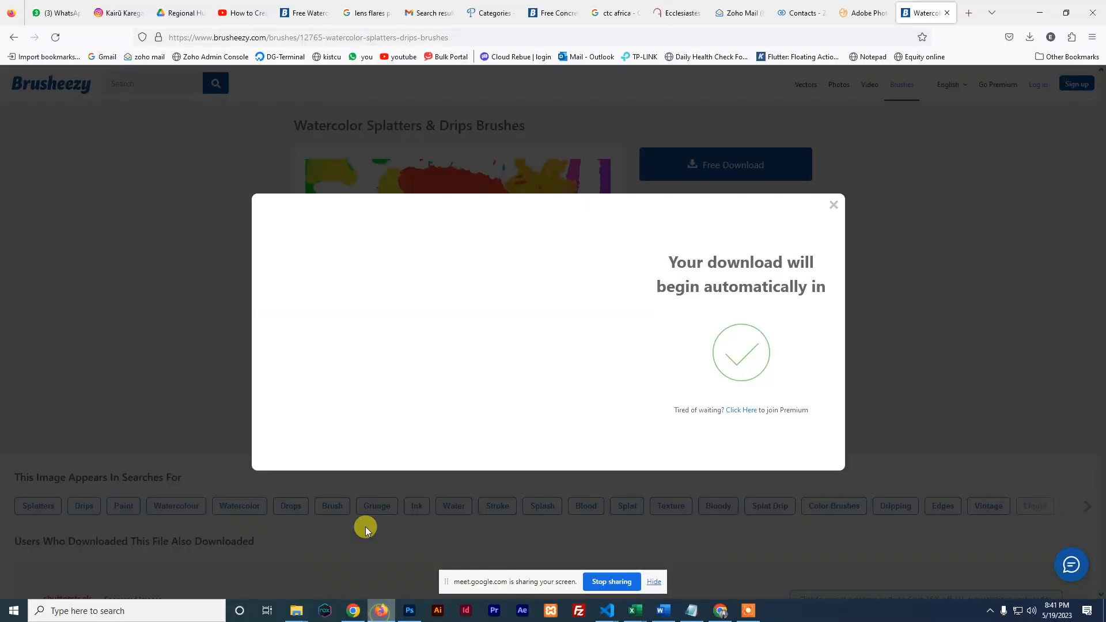
{"action": "left_click", "coordinate": [440, 38]}
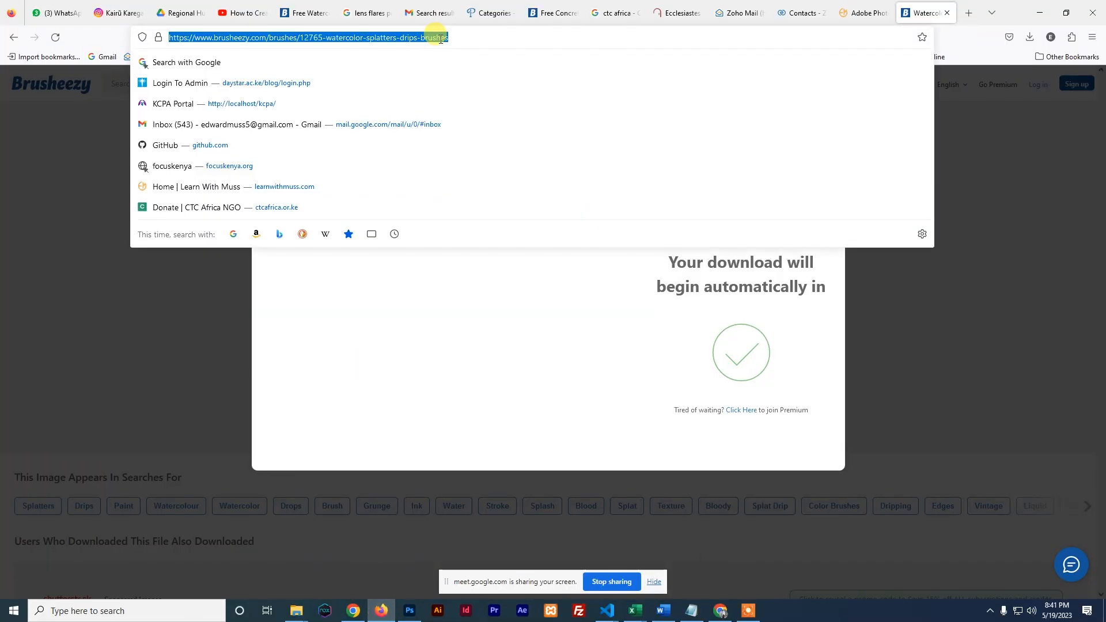
{"action": "type", "text": "spo"}
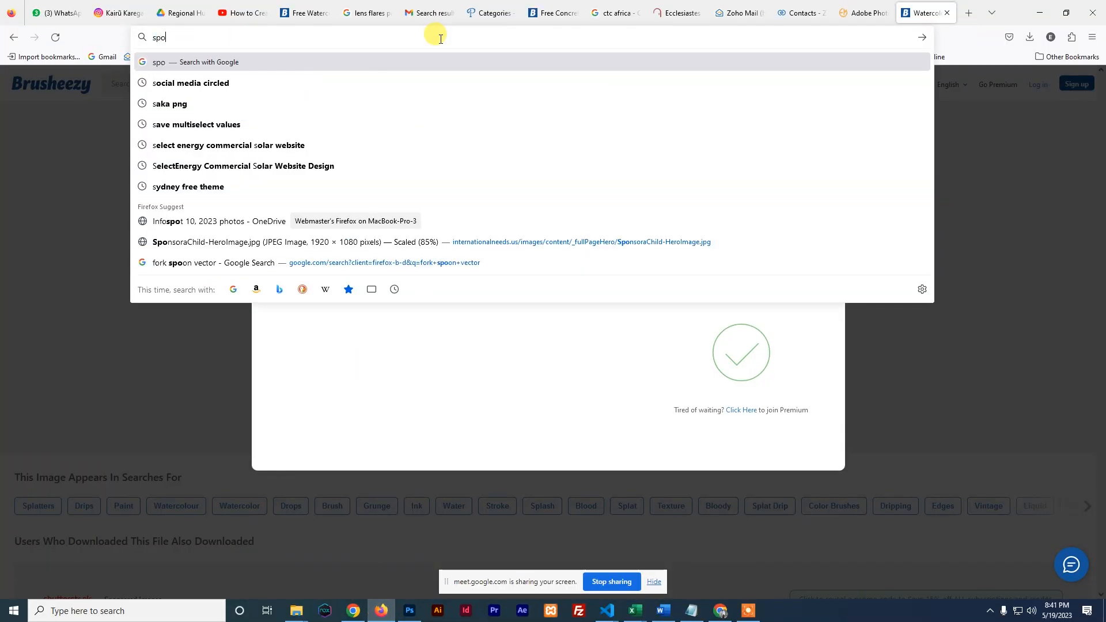
{"action": "type", "text": "rt fonts"}
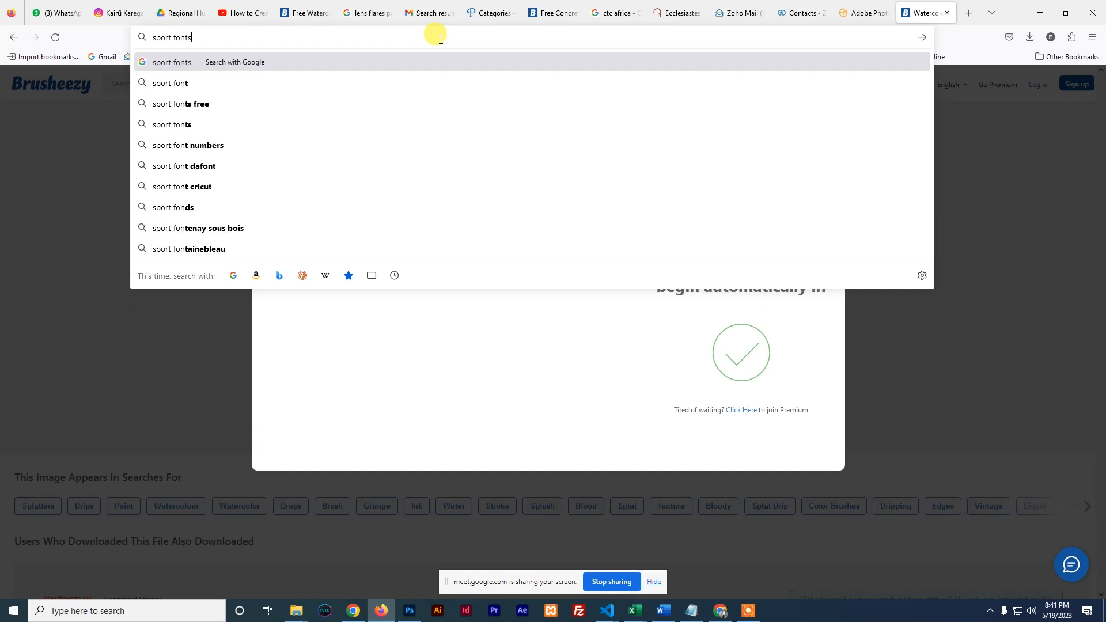
{"action": "key", "text": "Return"}
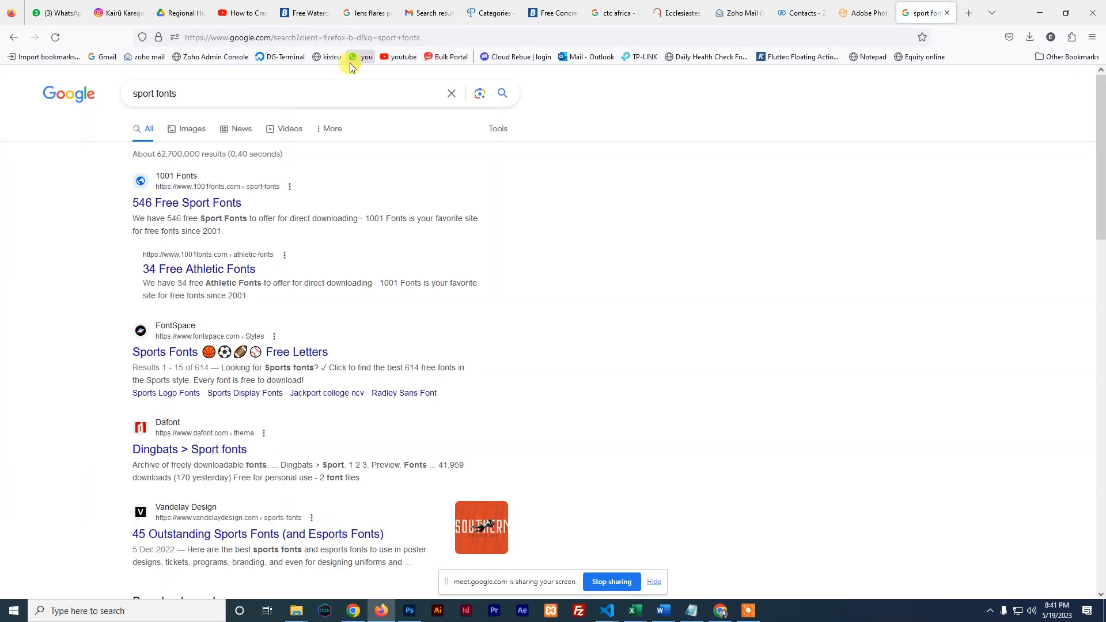
Refine the search to "sport fonts fontsquirel", open Font Squirrel's page of fonts tagged "sports" and look through the listed fonts.
{"action": "left_click", "coordinate": [197, 87]}
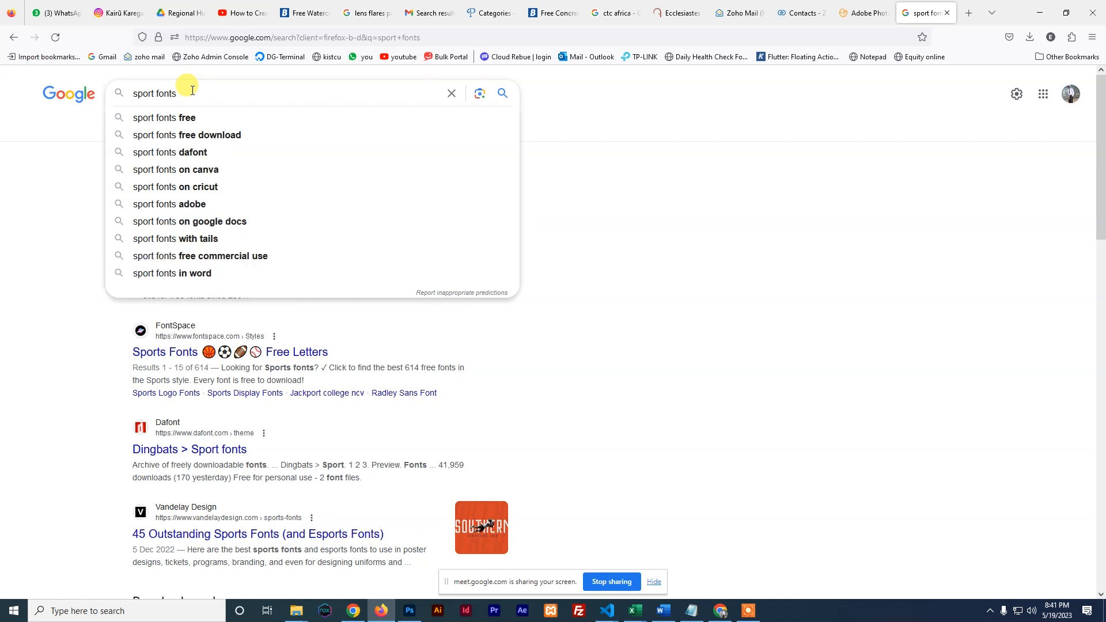
{"action": "type", "text": "font"}
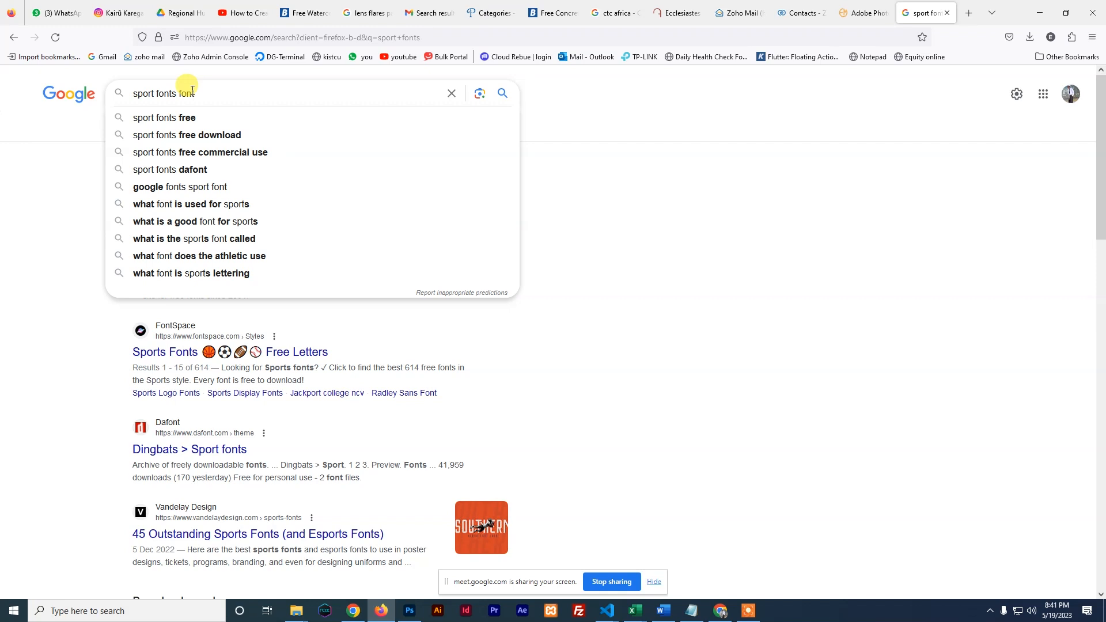
{"action": "type", "text": "squirel"}
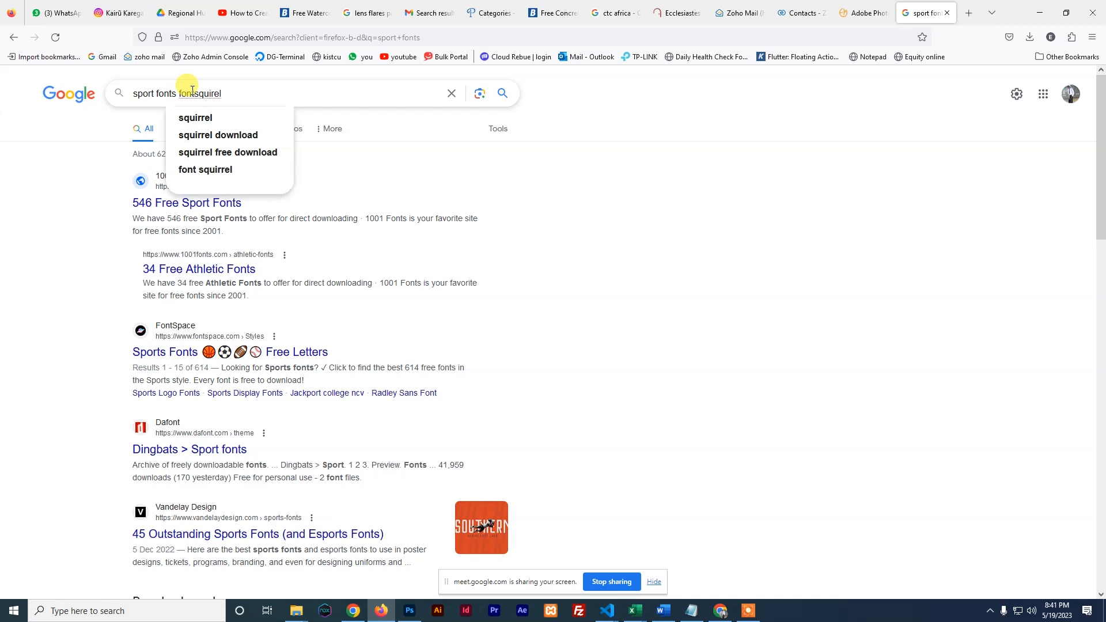
{"action": "key", "text": "Return"}
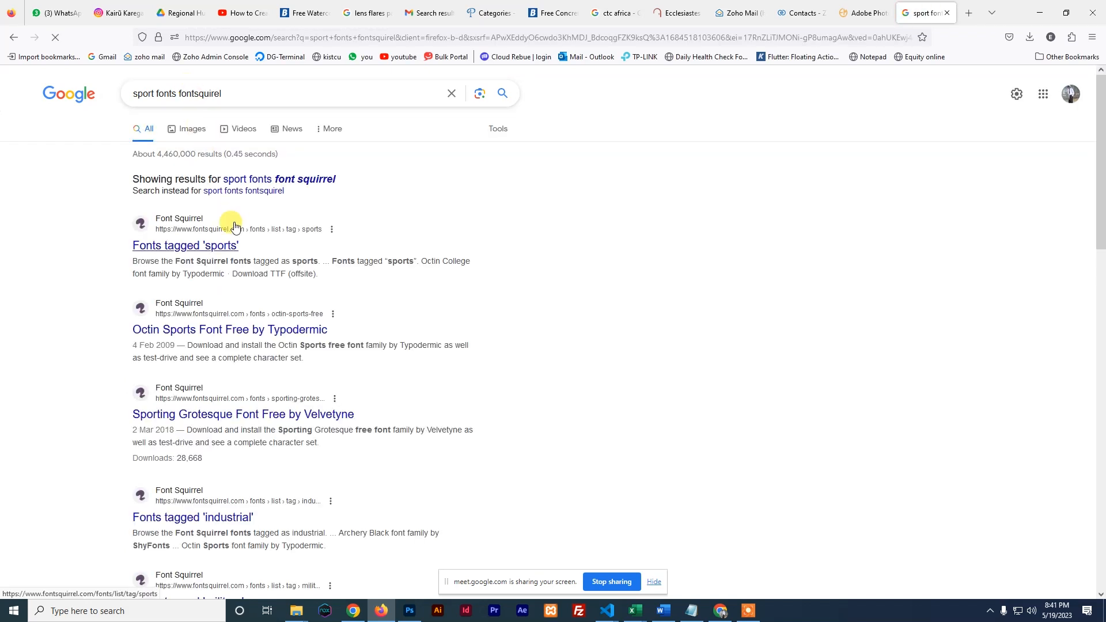
{"action": "left_click", "coordinate": [180, 247]}
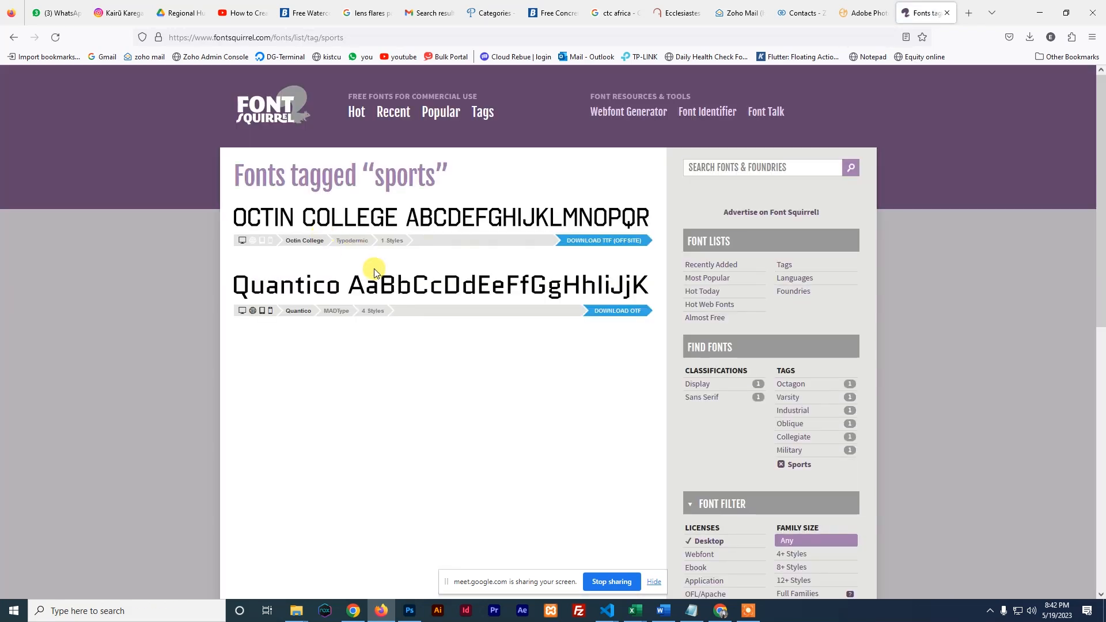
{"action": "scroll", "coordinate": [375, 269], "scroll_direction": "down", "scroll_amount": 4}
{"action": "scroll", "coordinate": [375, 268], "scroll_direction": "down", "scroll_amount": 3}
{"action": "scroll", "coordinate": [374, 269], "scroll_direction": "up", "scroll_amount": 8}
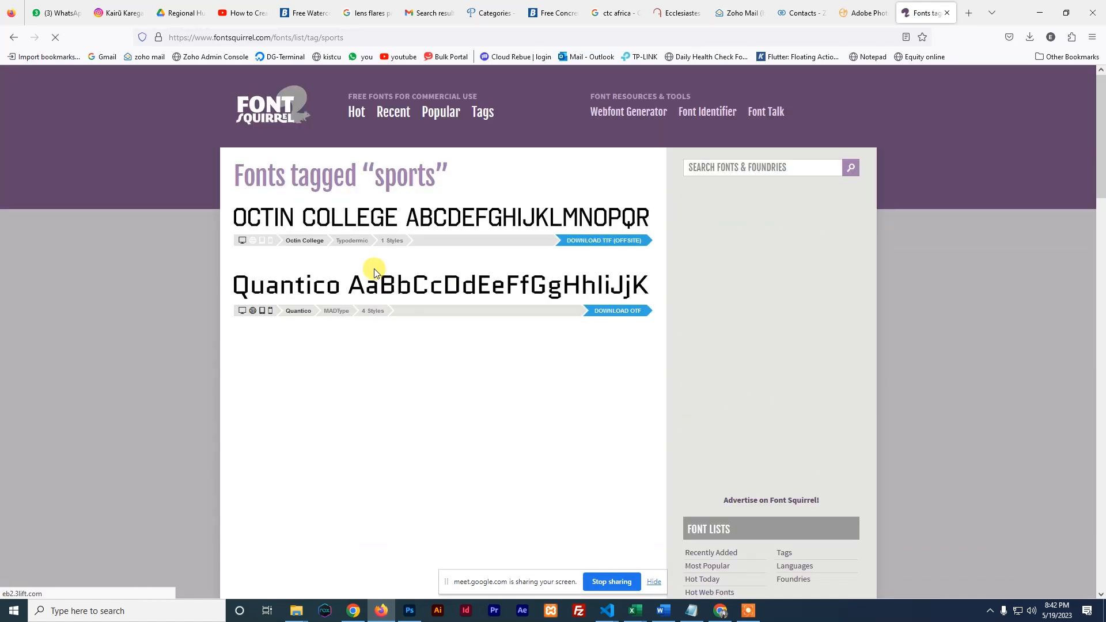
{"action": "scroll", "coordinate": [374, 268], "scroll_direction": "down", "scroll_amount": 5}
{"action": "scroll", "coordinate": [375, 271], "scroll_direction": "down", "scroll_amount": 9}
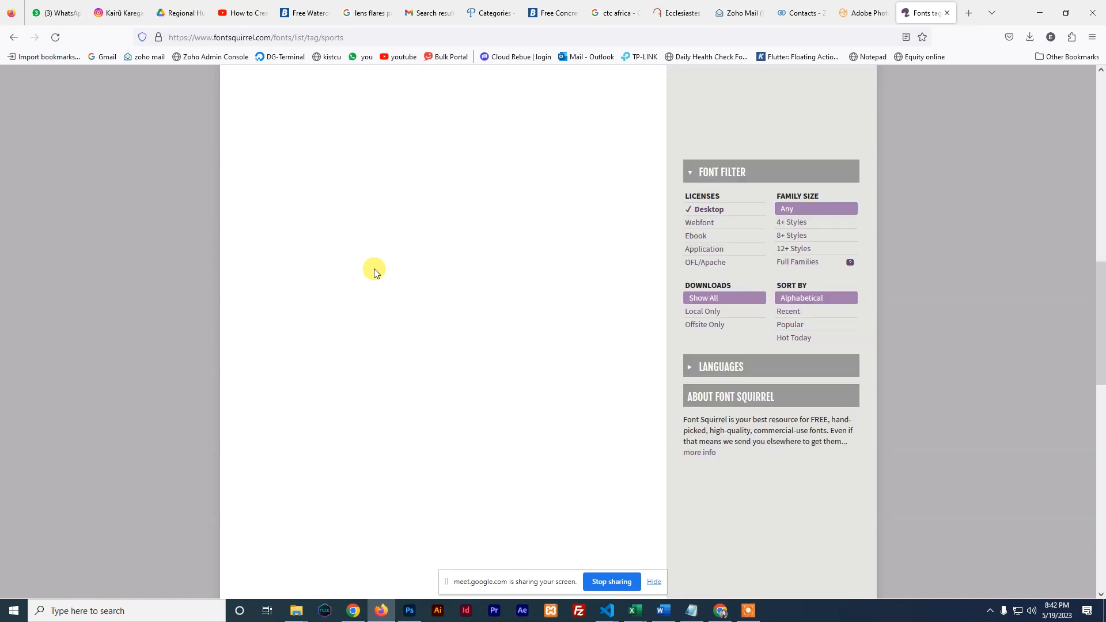
Return to the web search results and change the search to "sport fonts dafont".
{"action": "scroll", "coordinate": [375, 271], "scroll_direction": "up", "scroll_amount": 14}
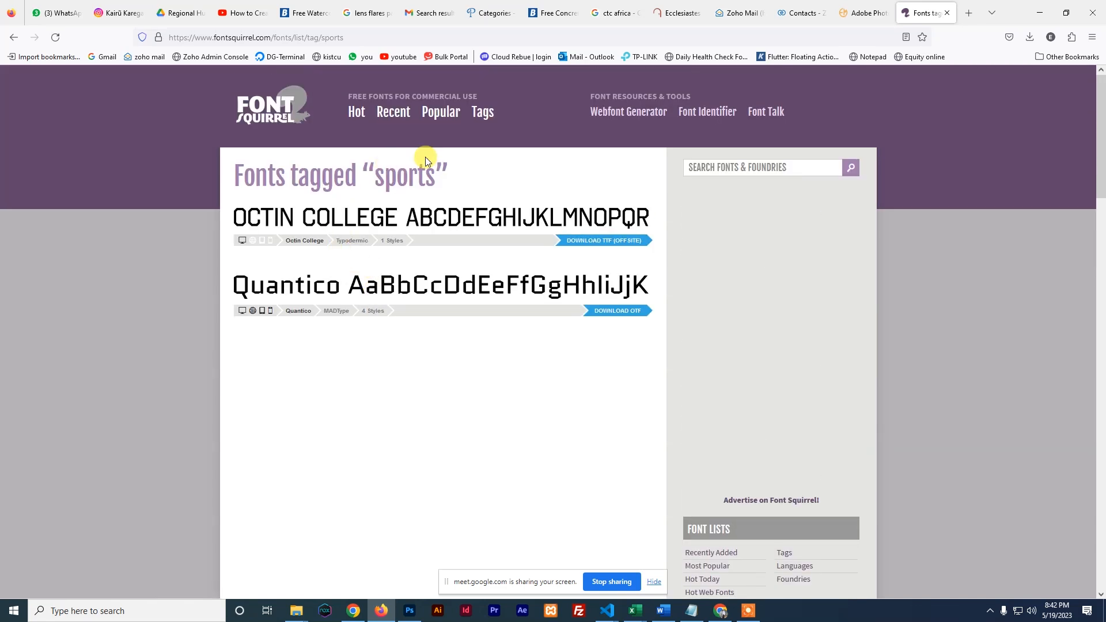
{"action": "left_click", "coordinate": [13, 37]}
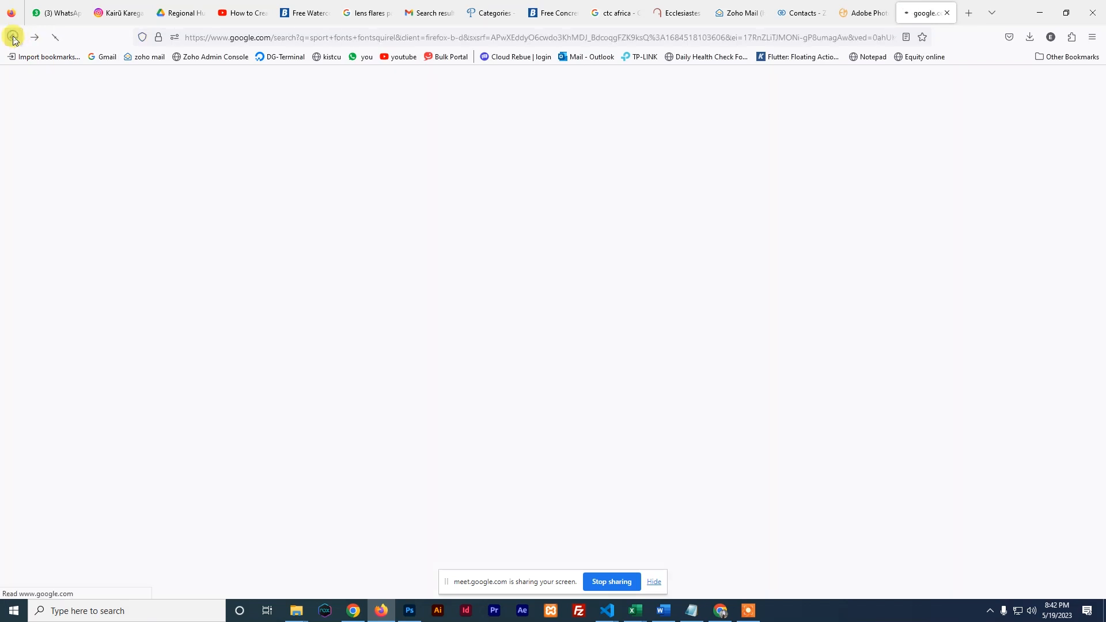
{"action": "double_click", "coordinate": [193, 93]}
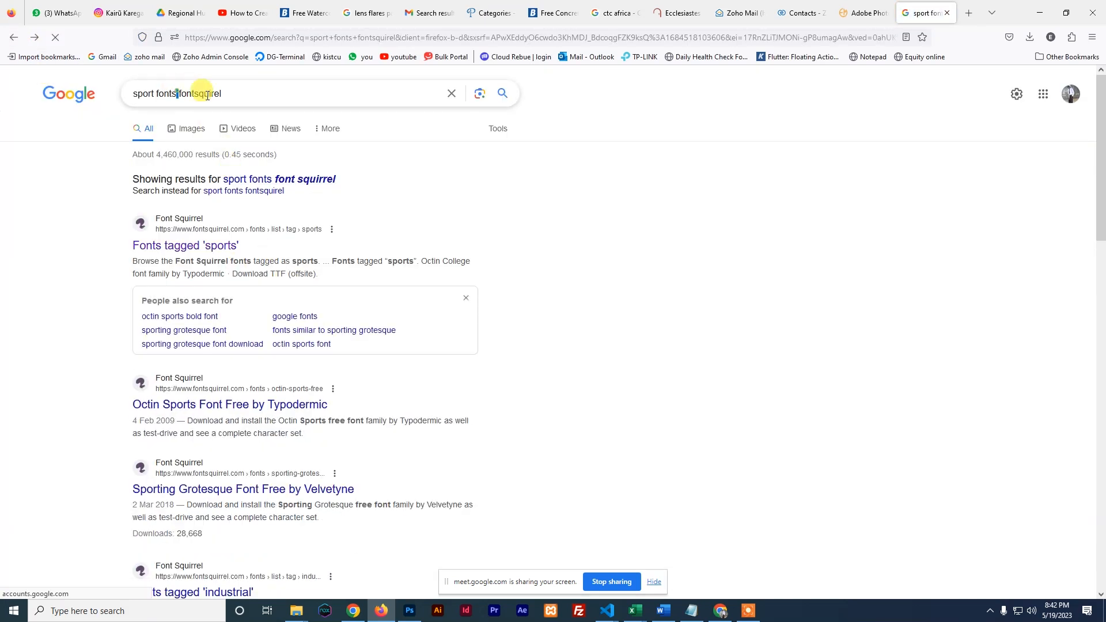
{"action": "type", "text": "daf"}
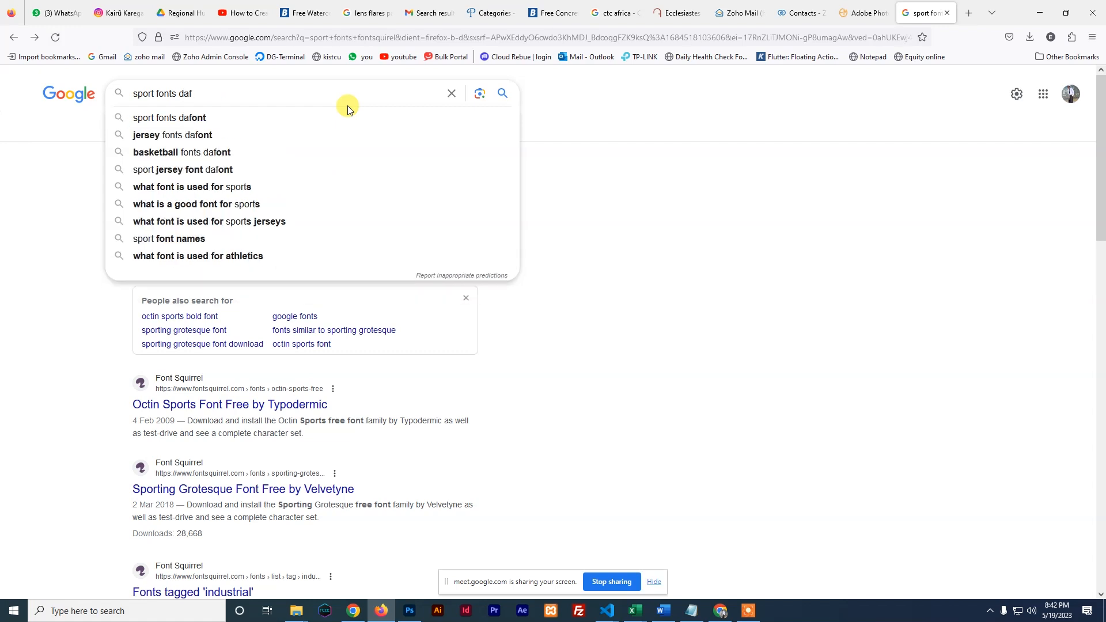
{"action": "type", "text": "ont"}
{"action": "key", "text": "Return"}
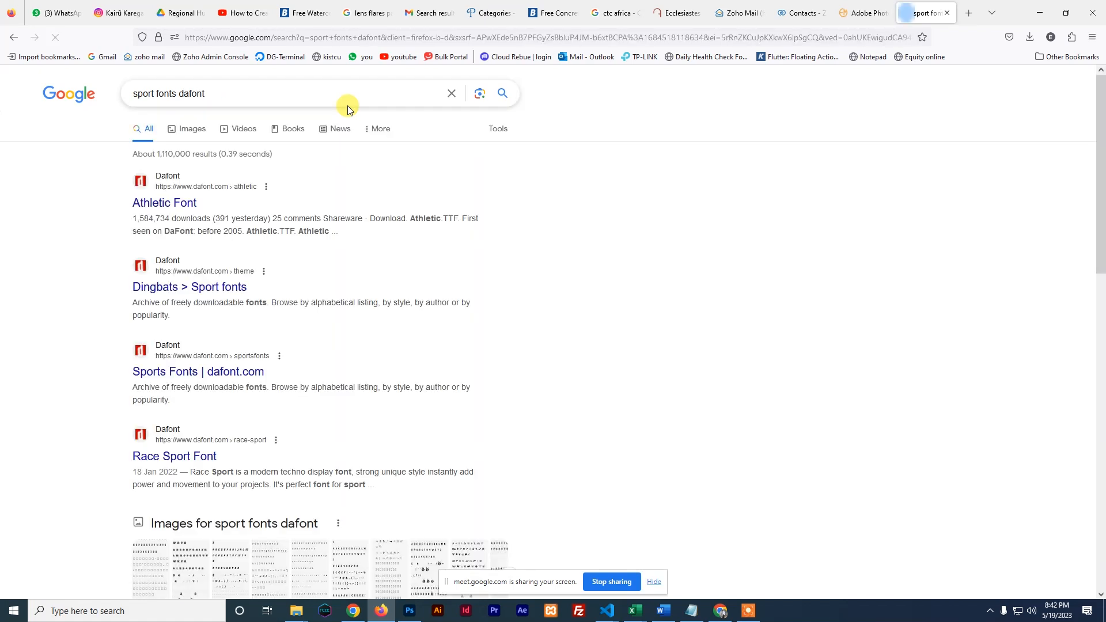
Download athletic.zip from DaFont's Athletic font page and check the archive's contents in the Downloads folder.
{"action": "left_click", "coordinate": [136, 206]}
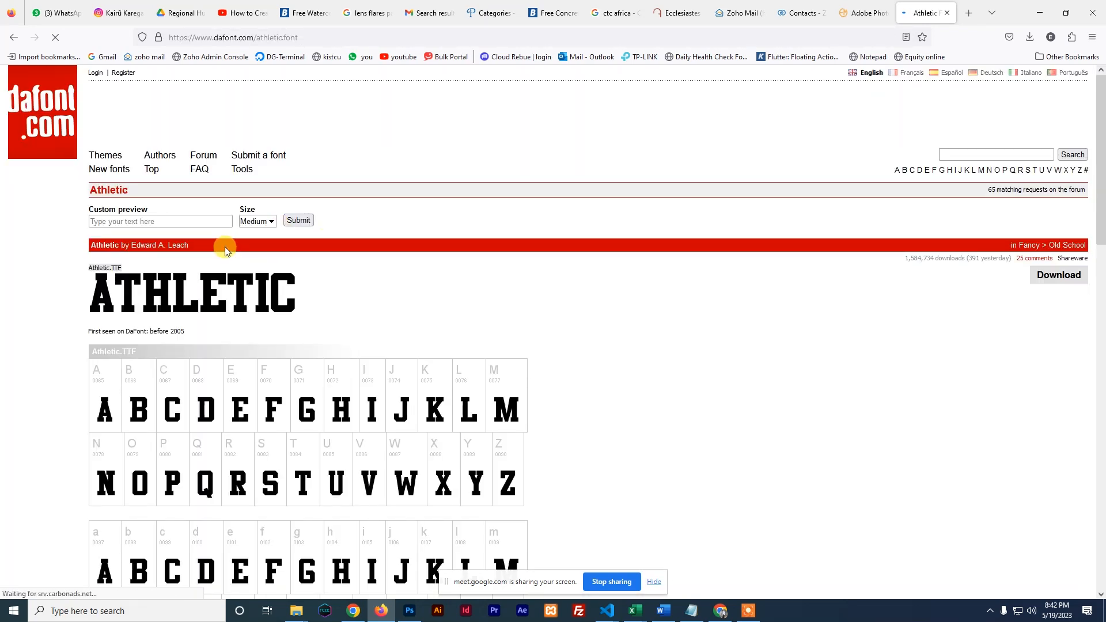
{"action": "left_click", "coordinate": [1044, 276]}
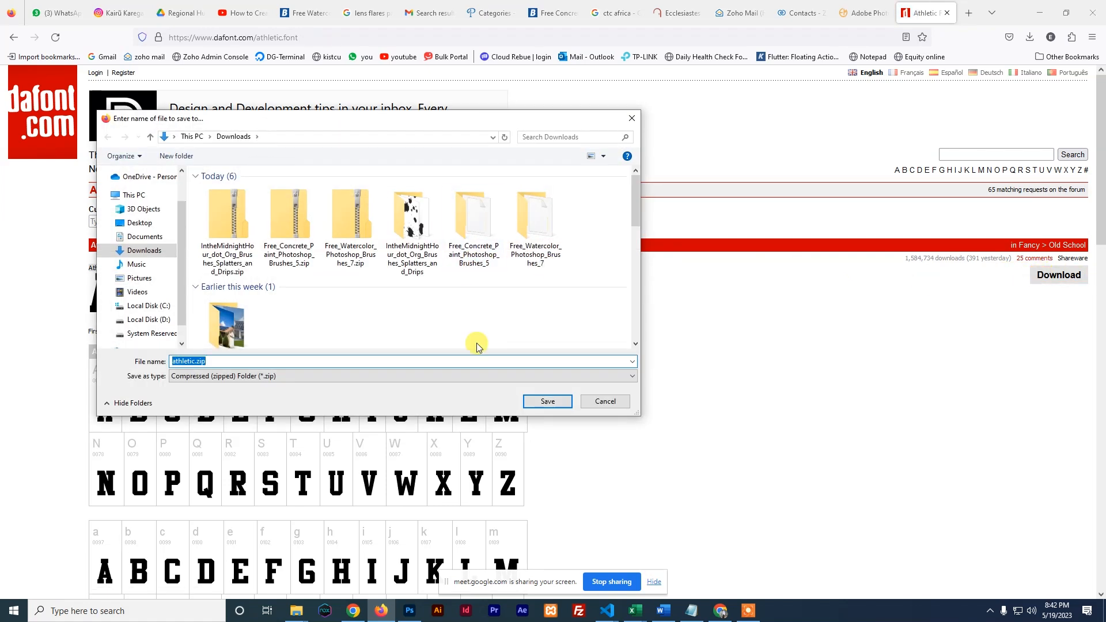
{"action": "left_click", "coordinate": [546, 401]}
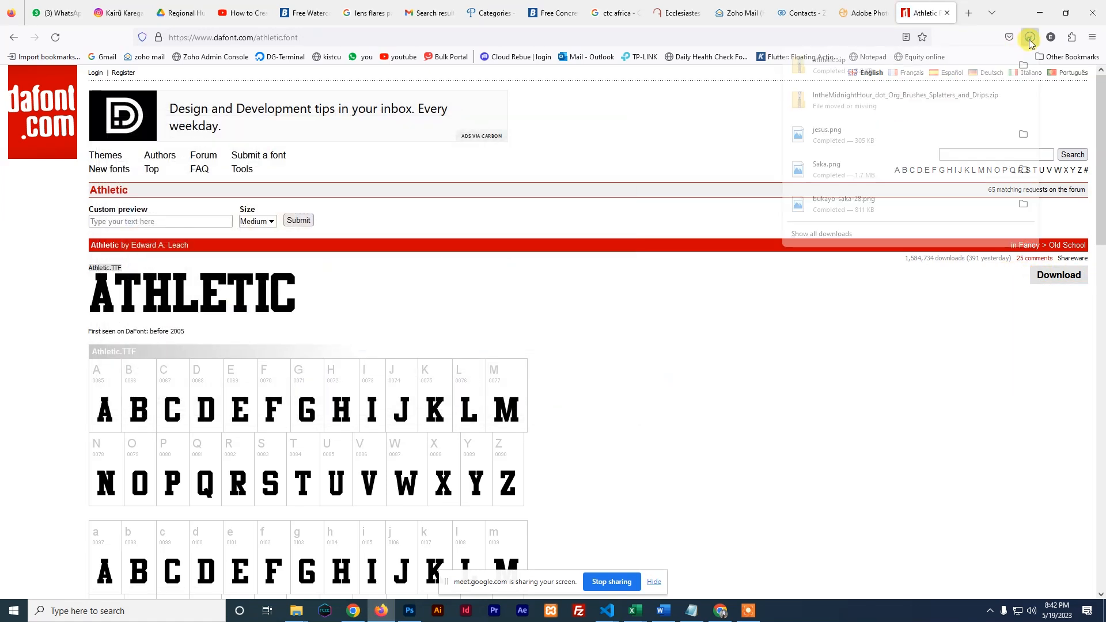
{"action": "left_click", "coordinate": [1025, 63]}
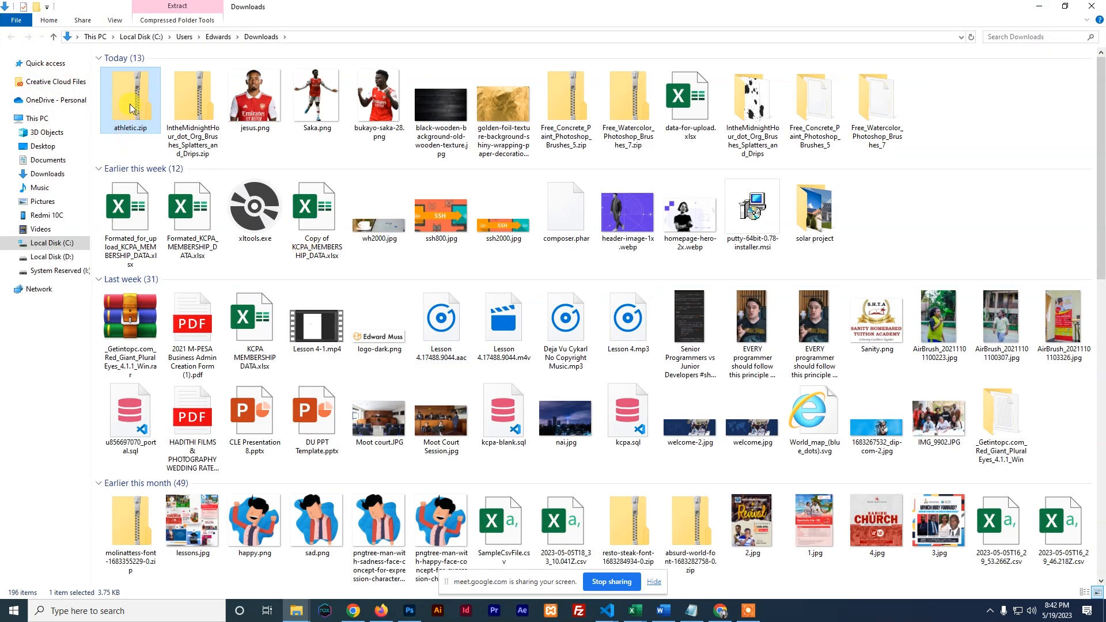
{"action": "double_click", "coordinate": [130, 105]}
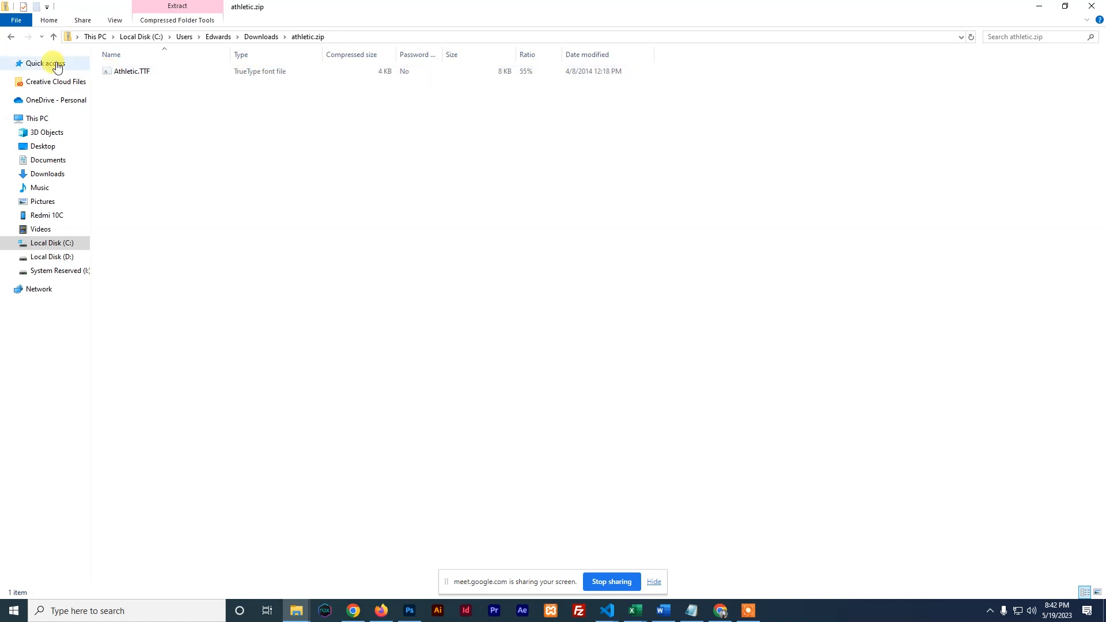
{"action": "left_click", "coordinate": [11, 36]}
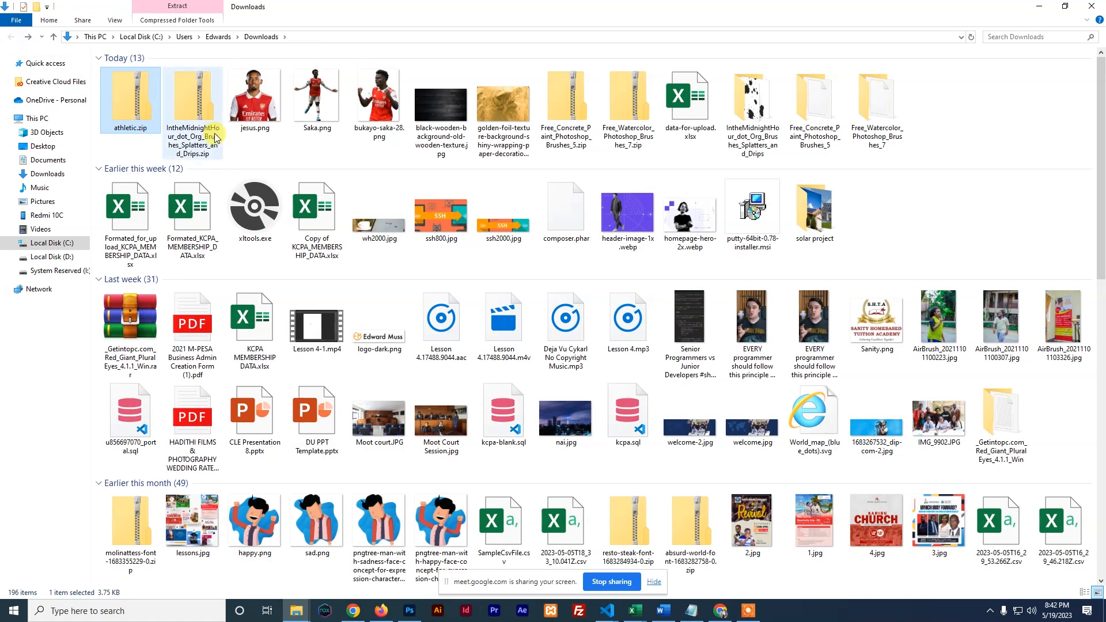
Switch back to Firefox and search the web for "lato".
{"action": "left_click", "coordinate": [378, 612]}
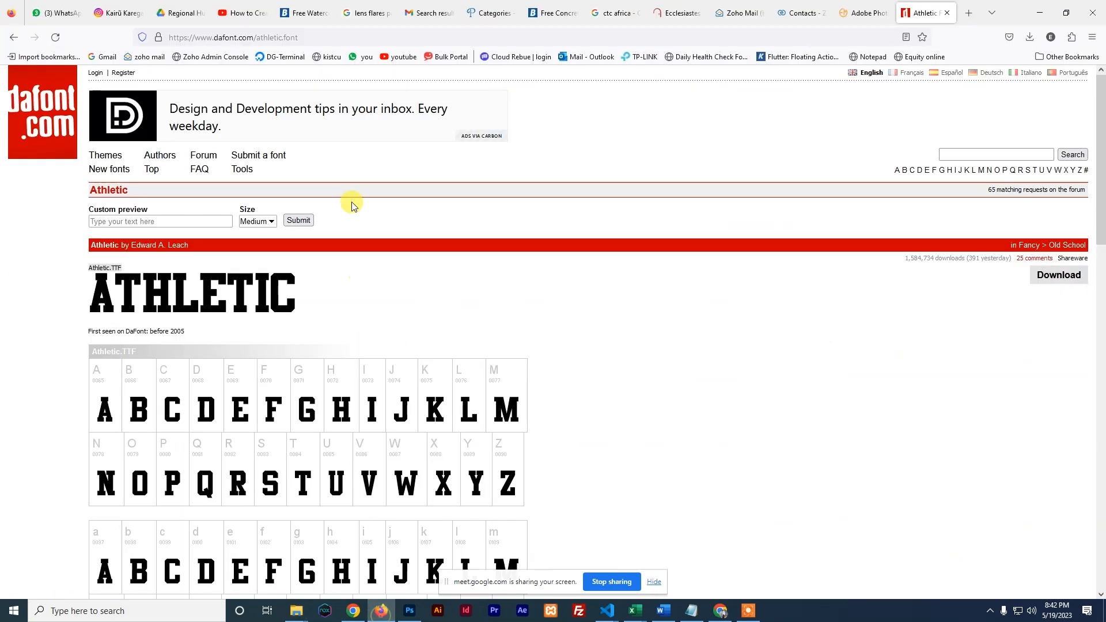
{"action": "left_click", "coordinate": [358, 38]}
{"action": "type", "text": "goo"}
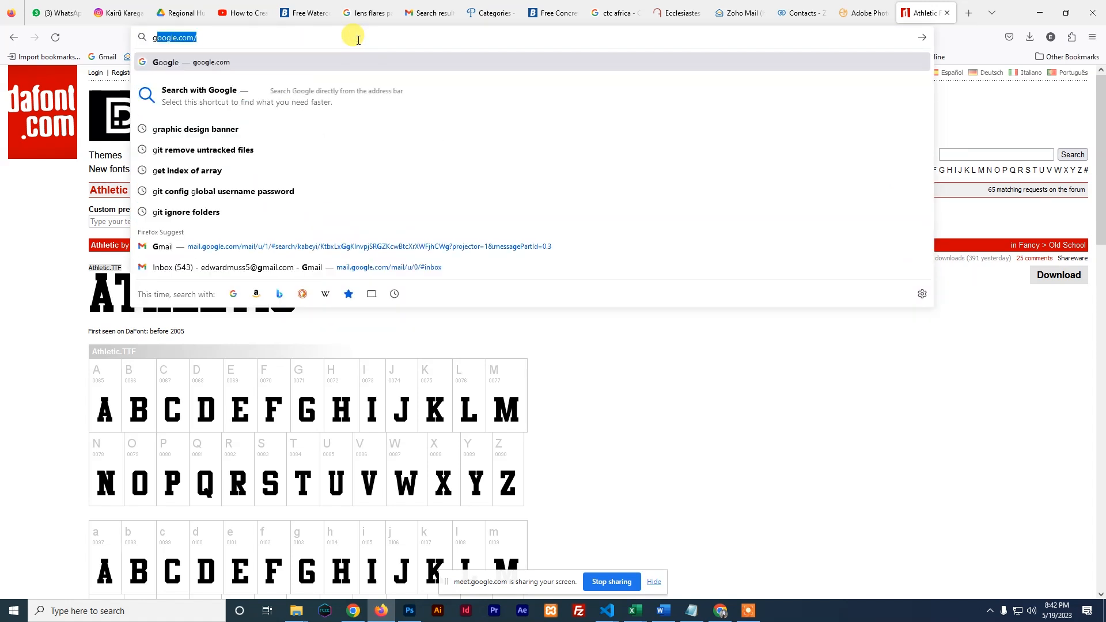
{"action": "key", "text": "BackSpace"}
{"action": "key", "text": "BackSpace"}
{"action": "key", "text": "BackSpace"}
{"action": "key", "text": "BackSpace"}
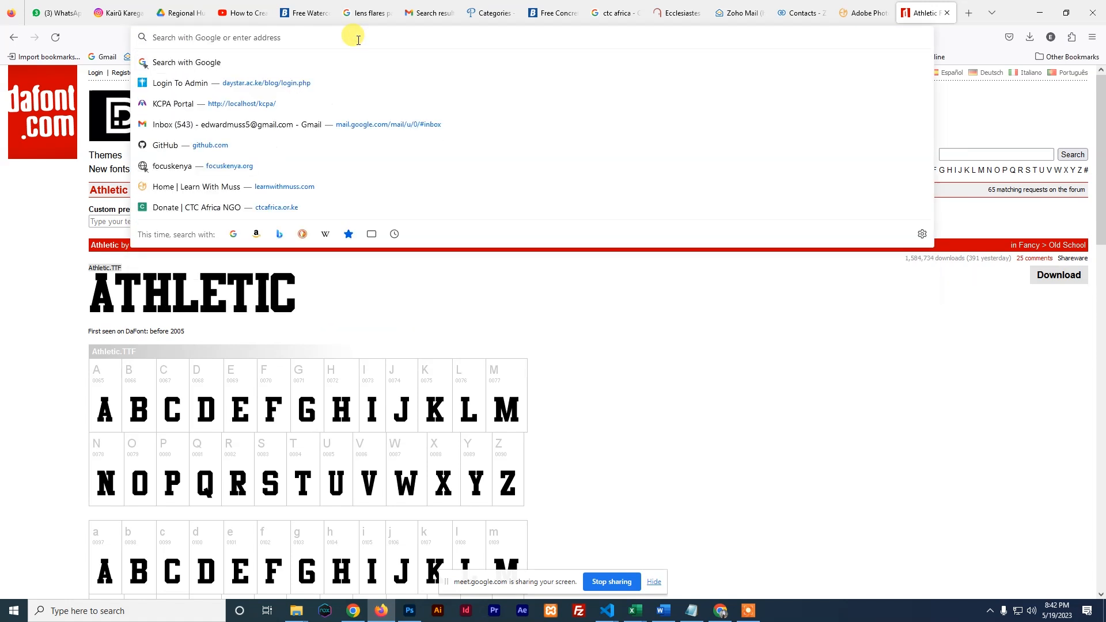
{"action": "type", "text": "lato"}
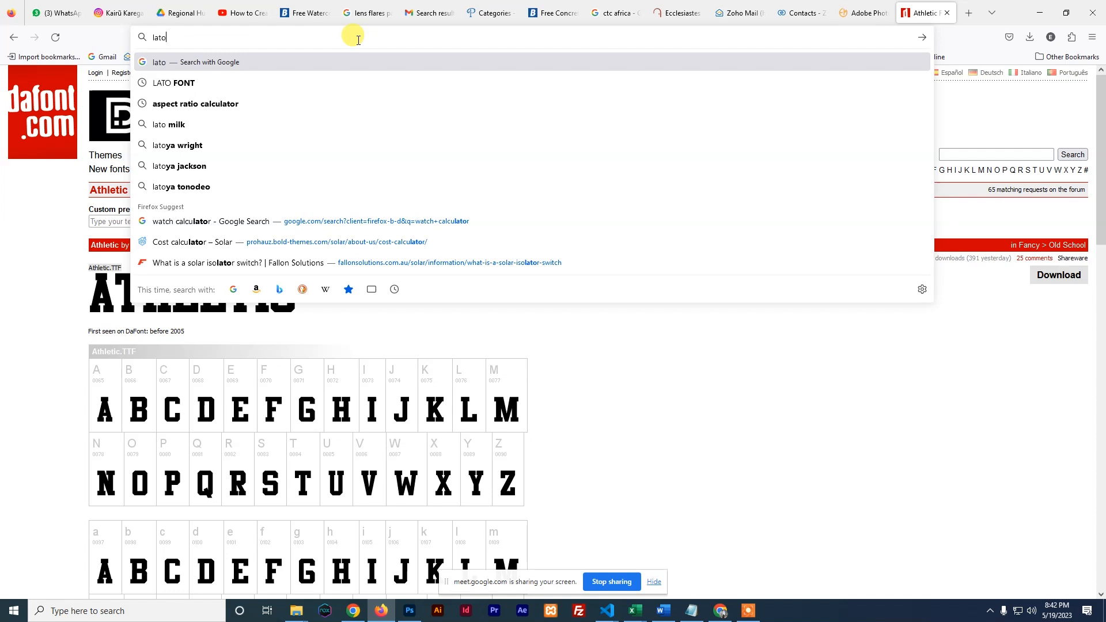
{"action": "key", "text": "Return"}
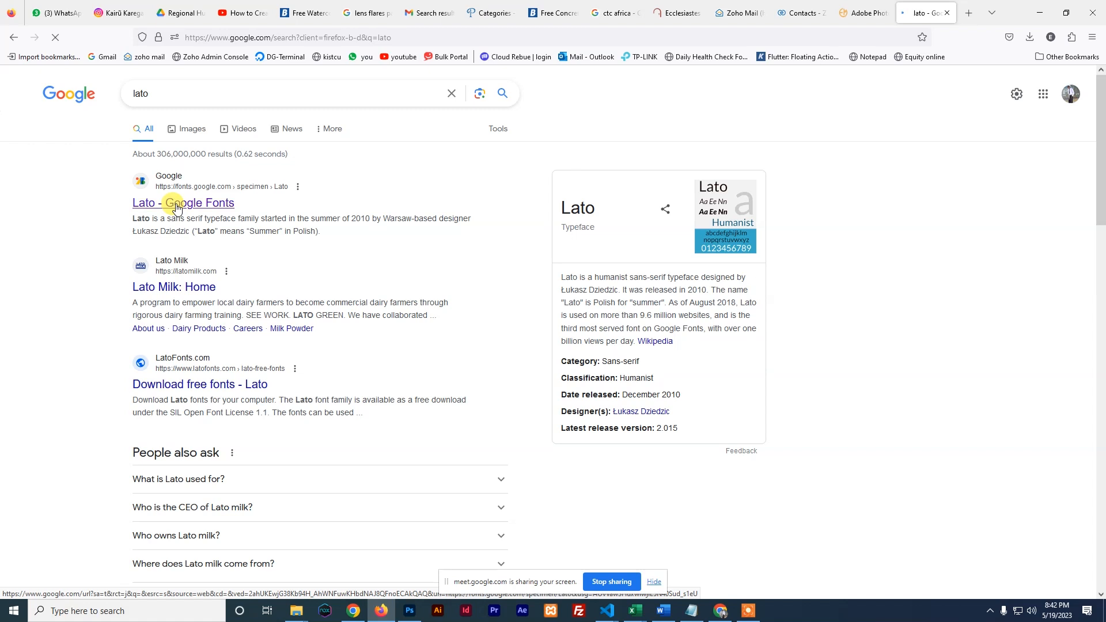
Open the Lato page on Google Fonts and download the whole font family as a zip file.
{"action": "left_click", "coordinate": [176, 205]}
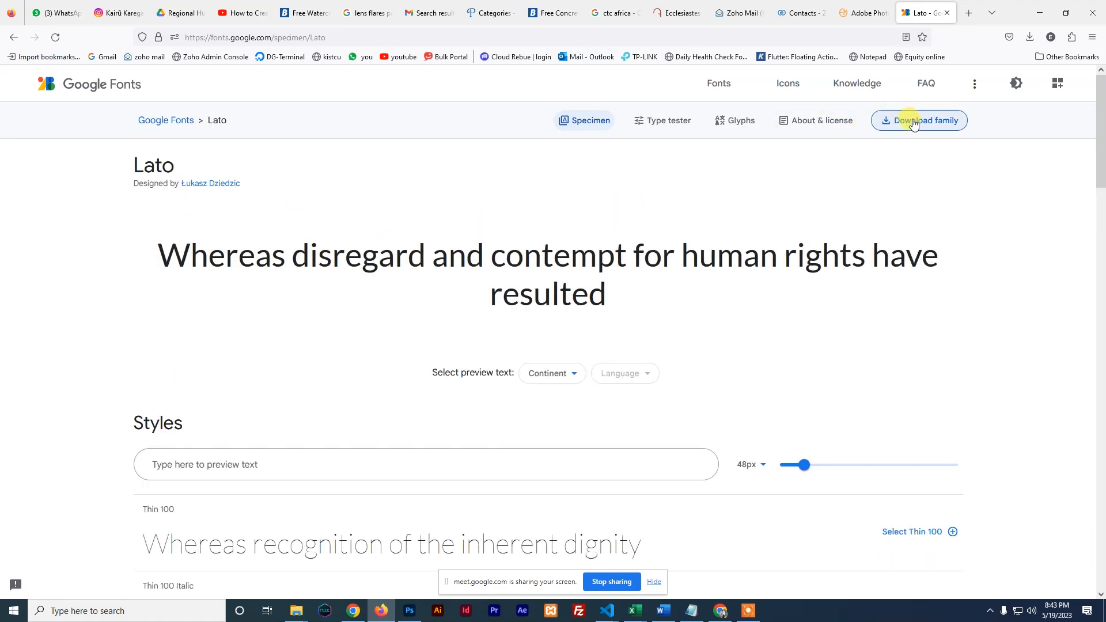
{"action": "left_click", "coordinate": [913, 123]}
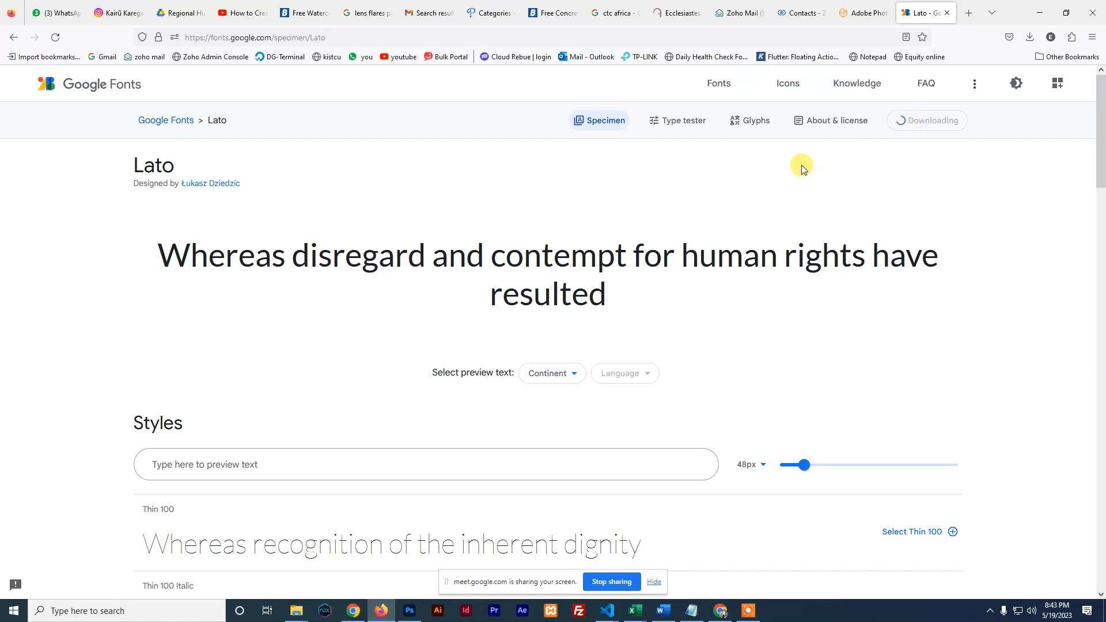
{"action": "left_click", "coordinate": [547, 401]}
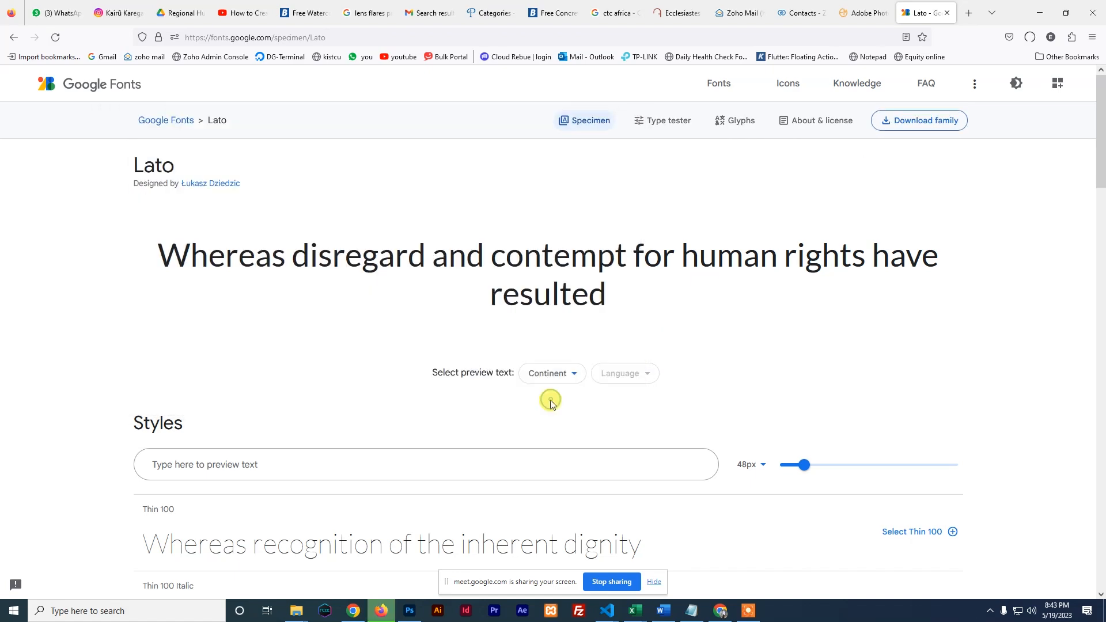
Inspect Lato.zip in the Downloads folder and extract it into a Lato folder there.
{"action": "left_click", "coordinate": [1031, 37]}
{"action": "left_click", "coordinate": [1024, 65]}
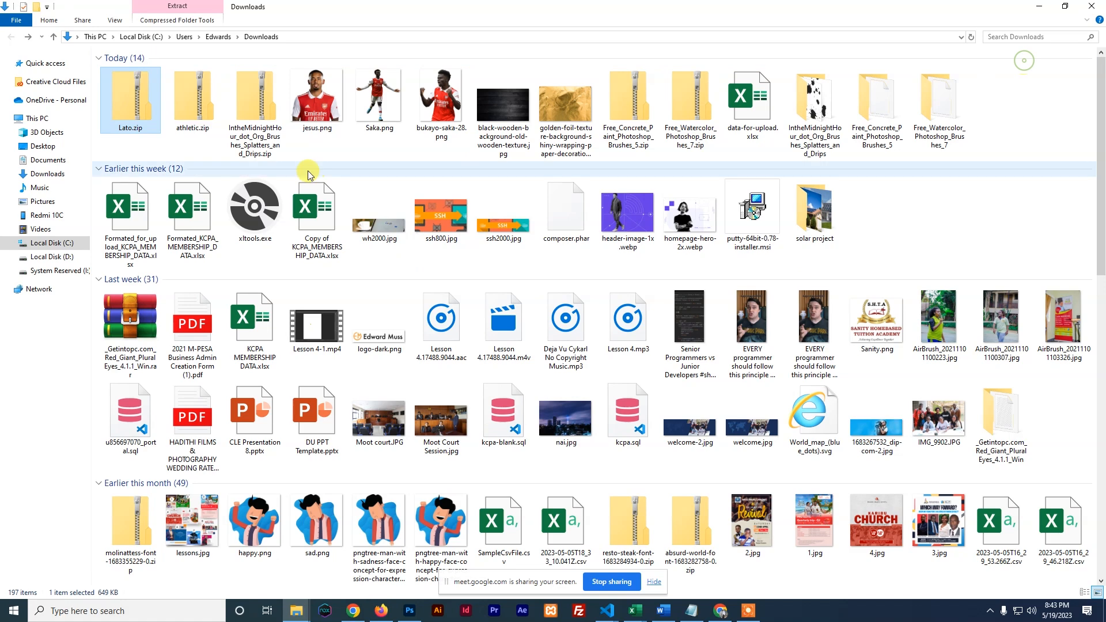
{"action": "double_click", "coordinate": [119, 103]}
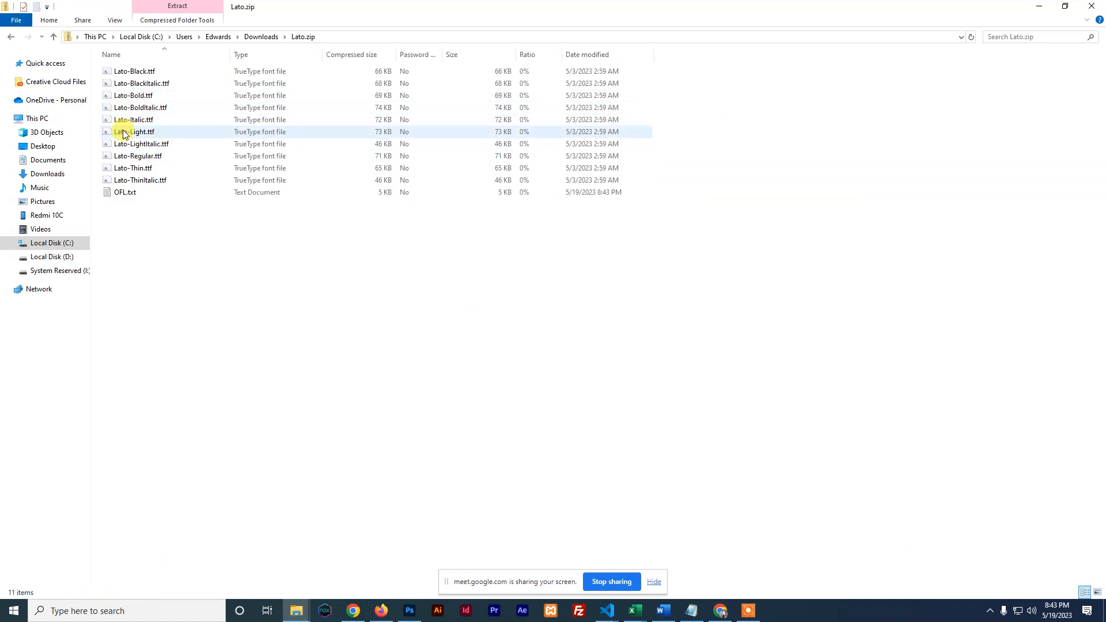
{"action": "left_click", "coordinate": [9, 39]}
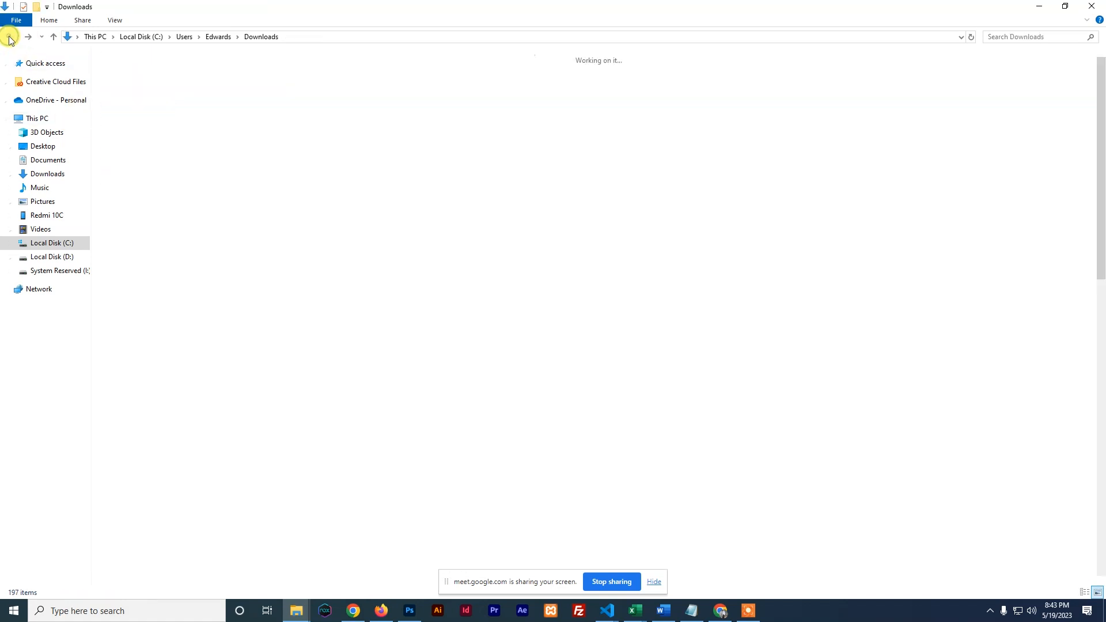
{"action": "right_click", "coordinate": [128, 92]}
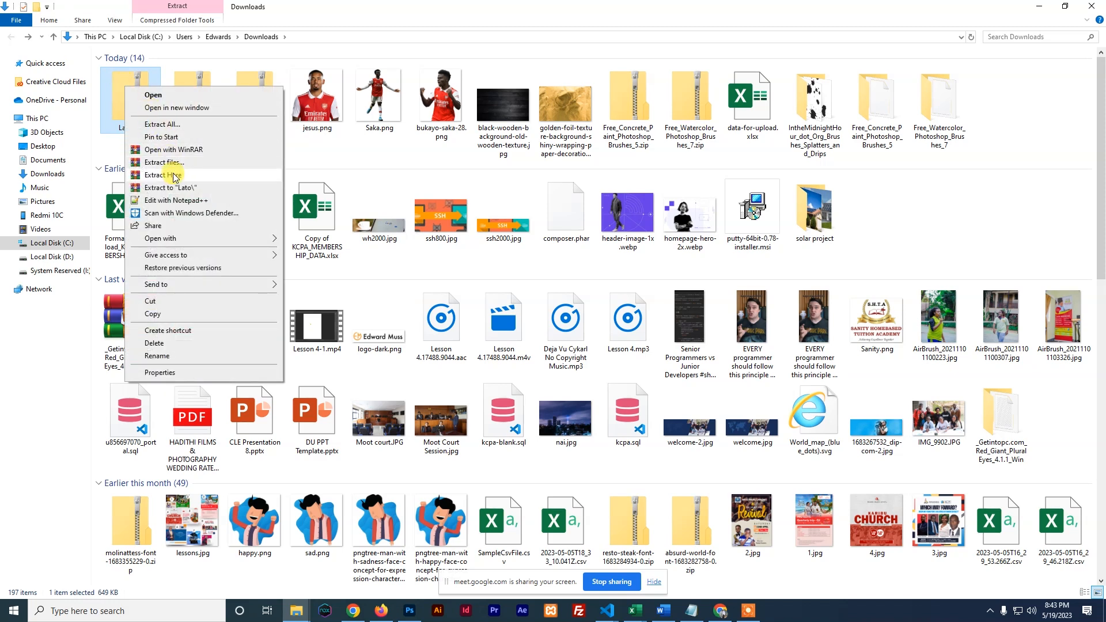
{"action": "left_click", "coordinate": [174, 175]}
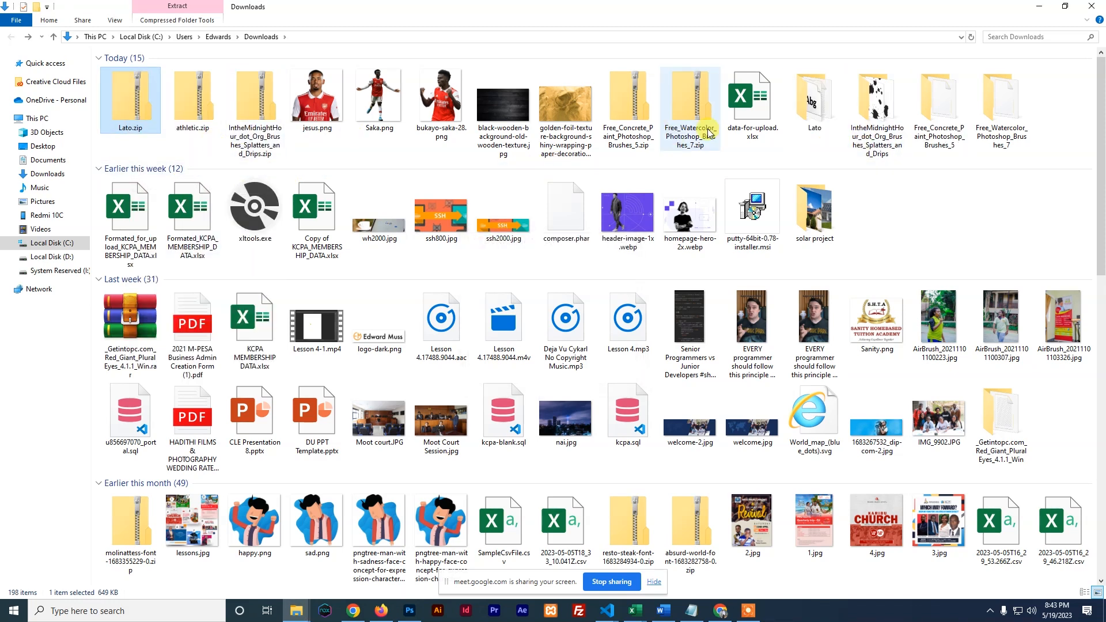
Install all the Lato TrueType fonts, from Lato-Black.ttf to Lato-ThinItalic.ttf, from the extracted Lato folder for all users.
{"action": "double_click", "coordinate": [814, 98]}
{"action": "left_click", "coordinate": [123, 73]}
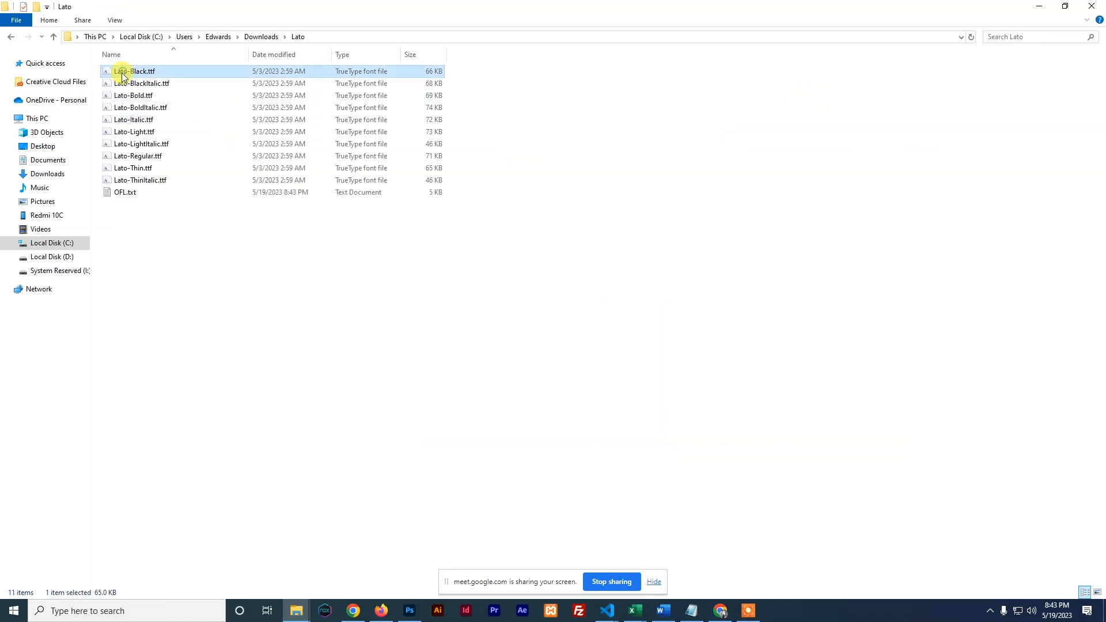
{"action": "left_click", "coordinate": [109, 181], "text": "shift"}
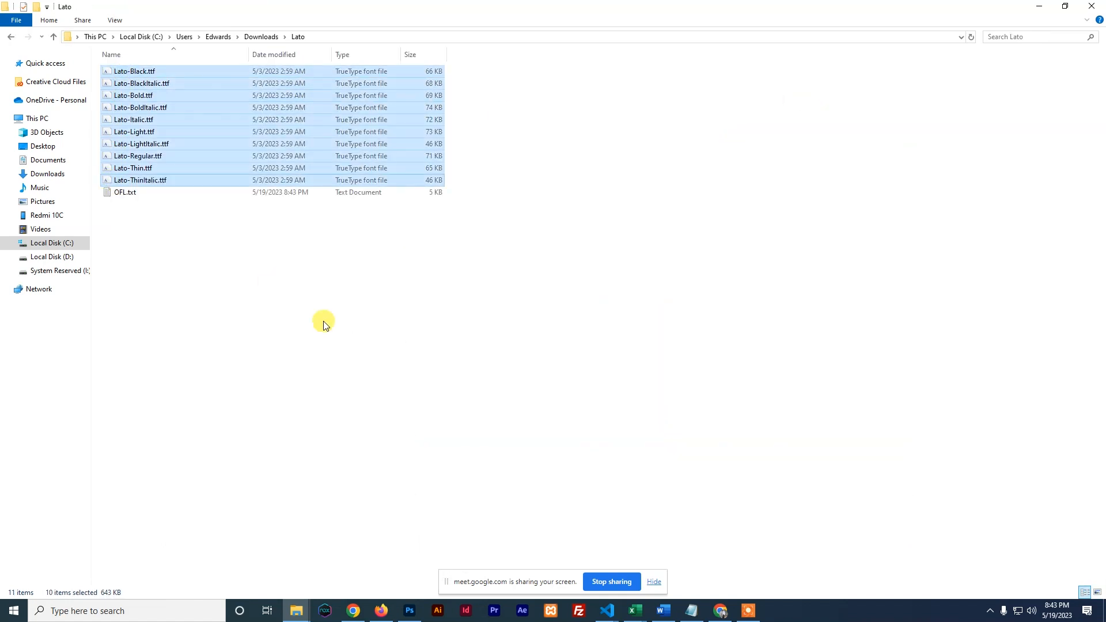
{"action": "right_click", "coordinate": [170, 114]}
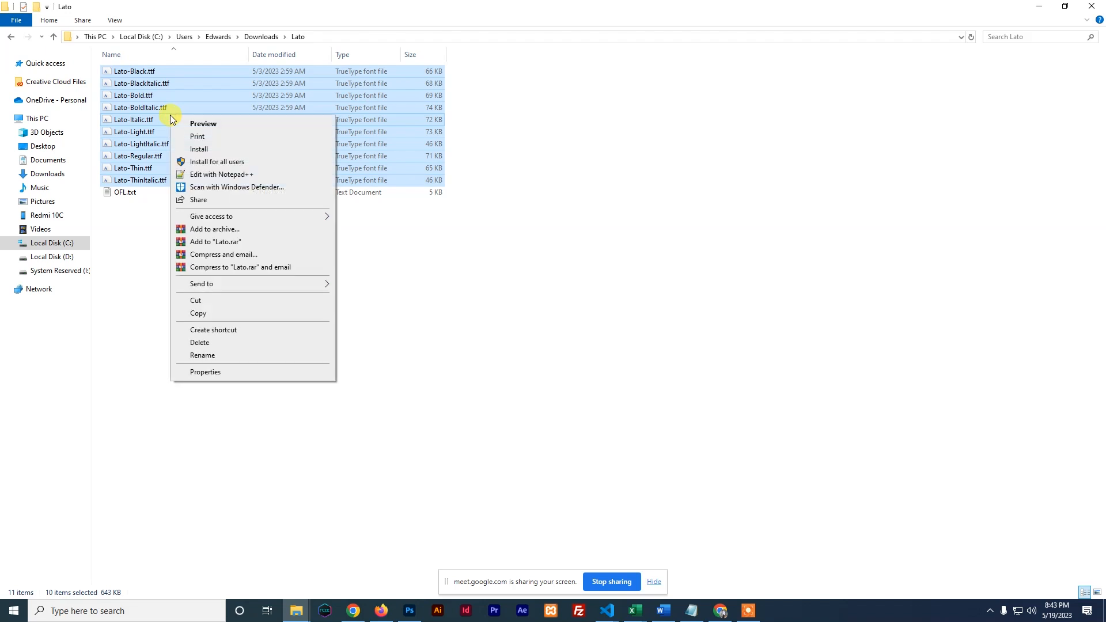
{"action": "left_click", "coordinate": [200, 162]}
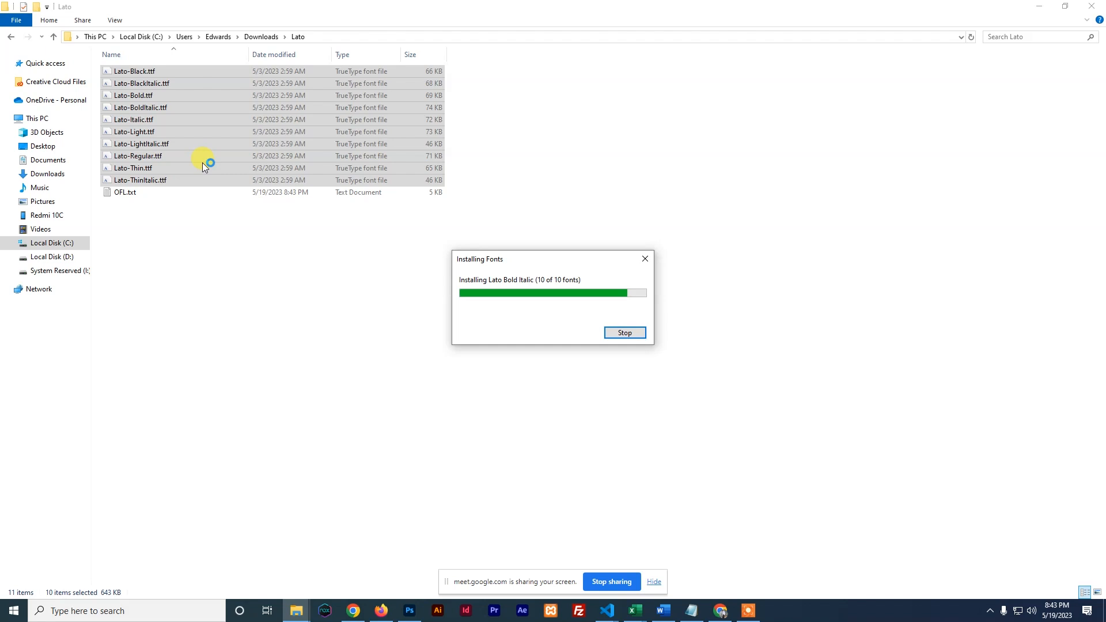
Return to Downloads, open Athletic.TTF from athletic.zip and install the Athletic font.
{"action": "left_click", "coordinate": [11, 38]}
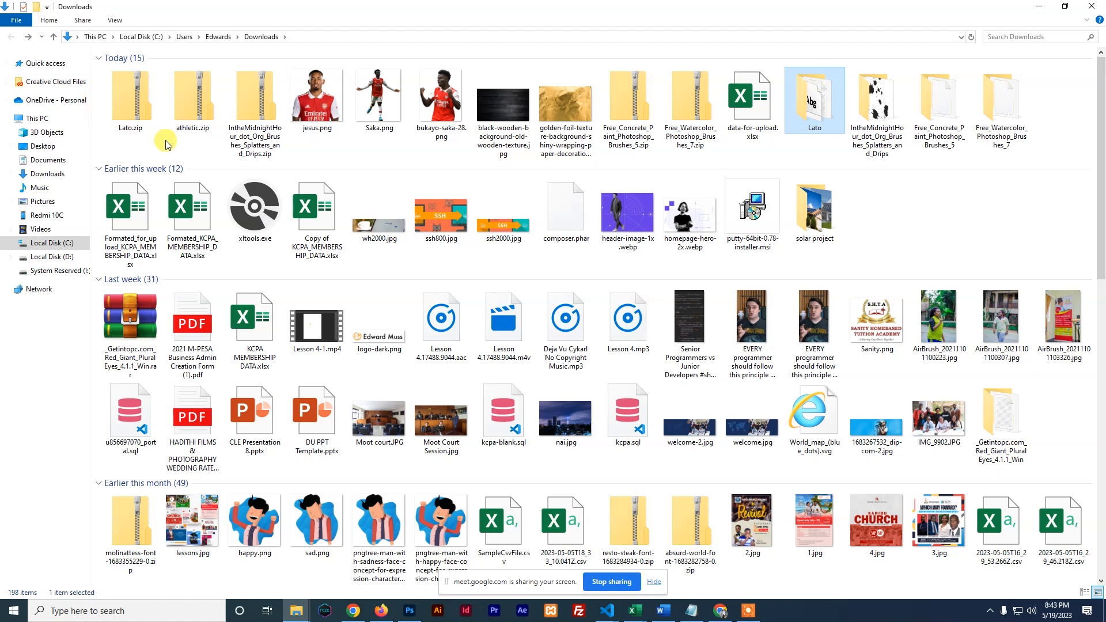
{"action": "double_click", "coordinate": [186, 99]}
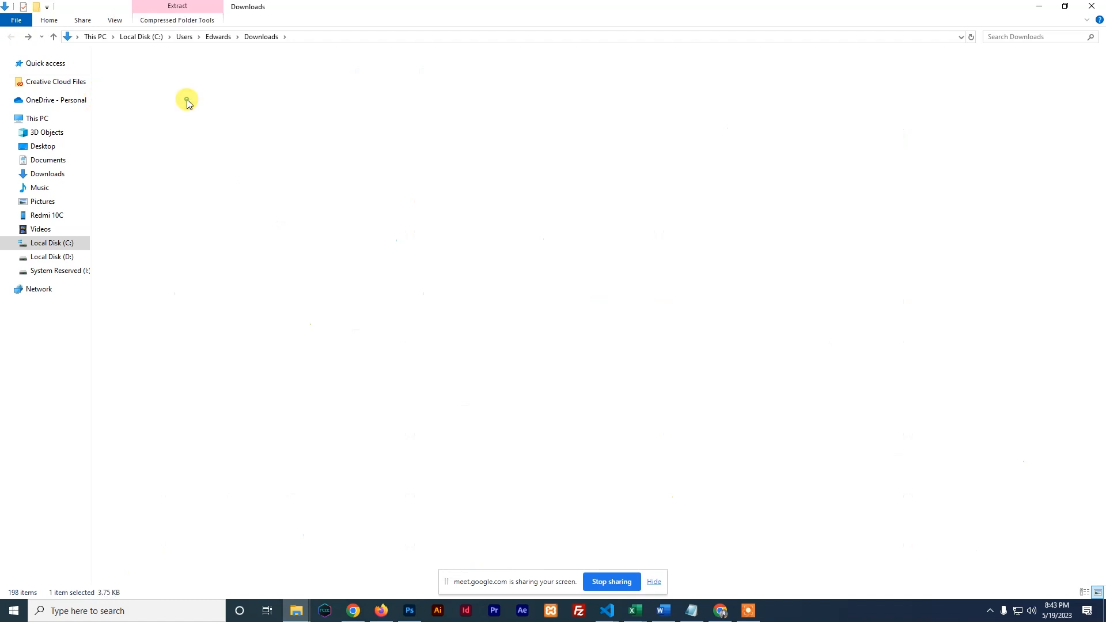
{"action": "left_click", "coordinate": [108, 74]}
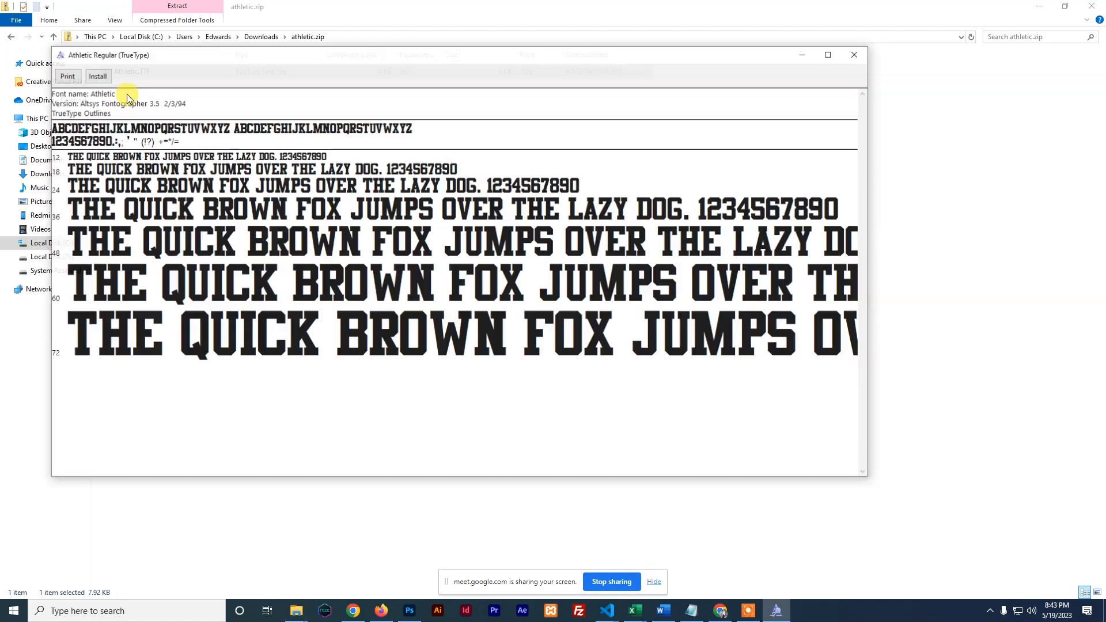
{"action": "left_click", "coordinate": [96, 76]}
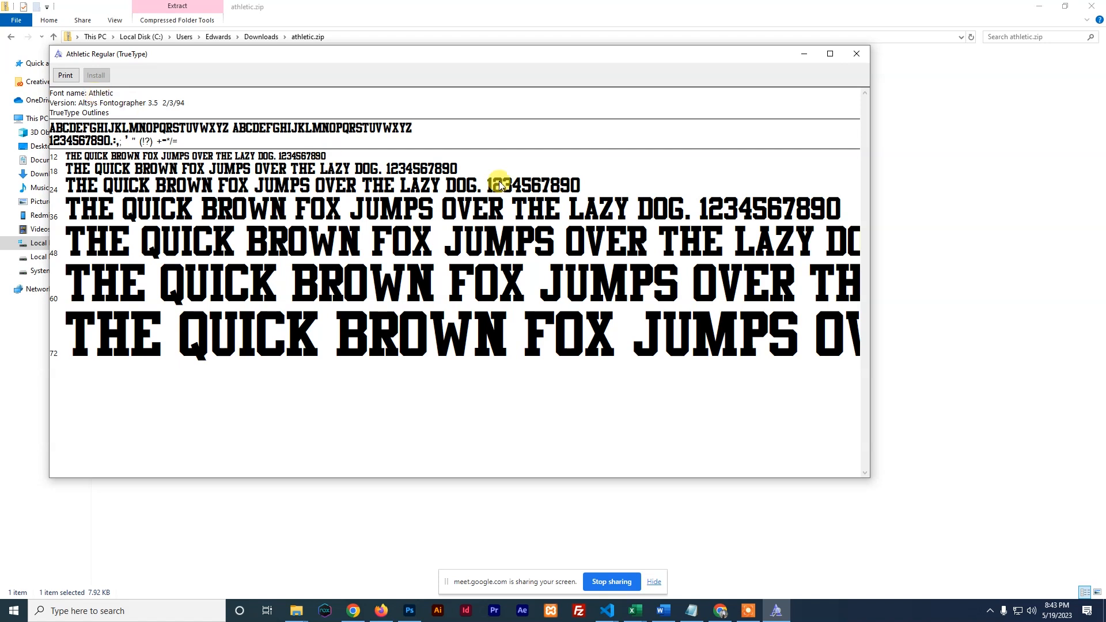
Close the font preview, switch to Photoshop, and set the gunners text layer's font to Athletic Regular.
{"action": "left_click", "coordinate": [857, 52]}
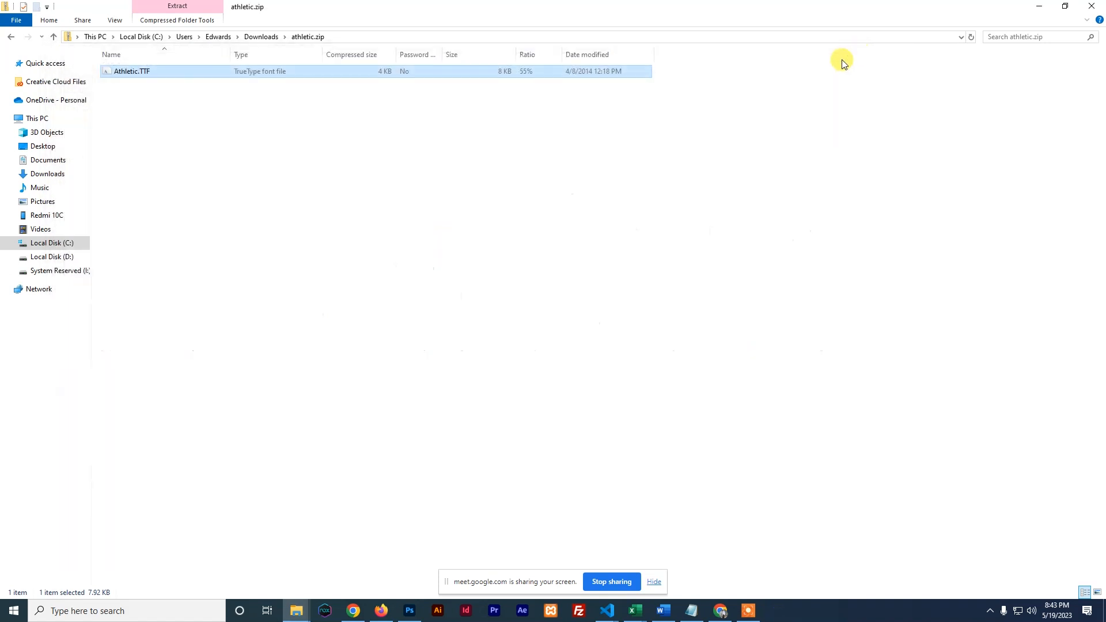
{"action": "left_click", "coordinate": [410, 610]}
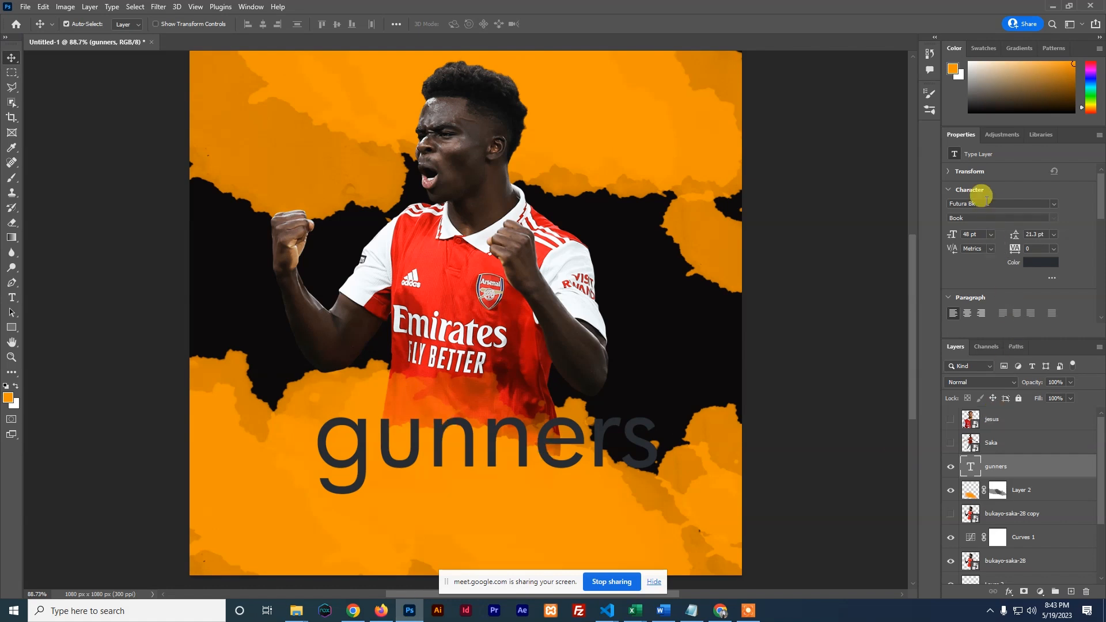
{"action": "type", "text": "a"}
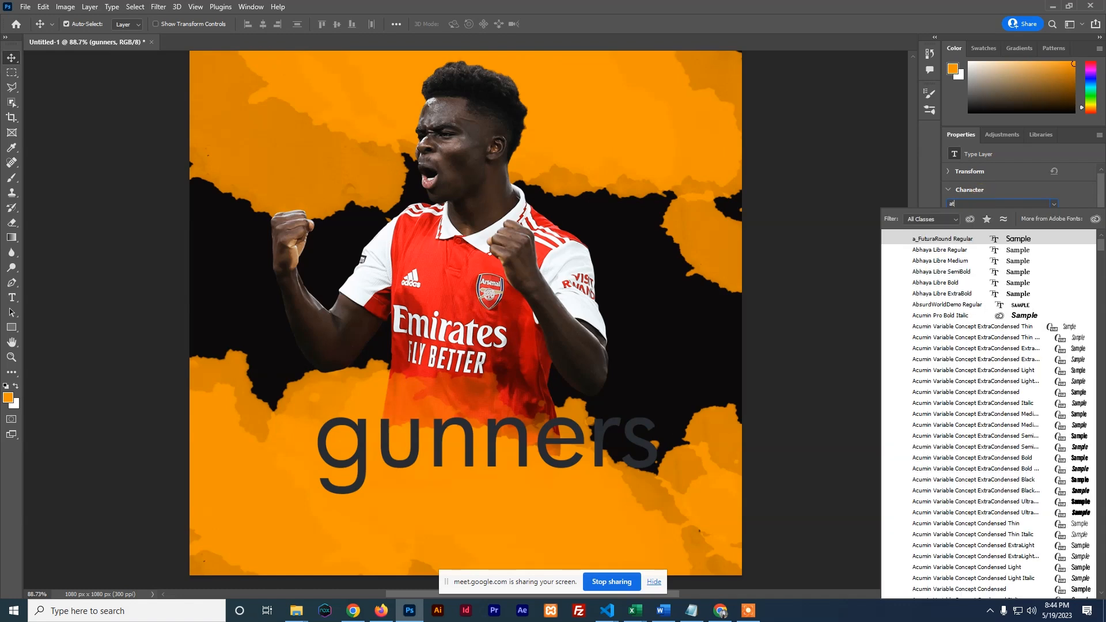
{"action": "type", "text": "th"}
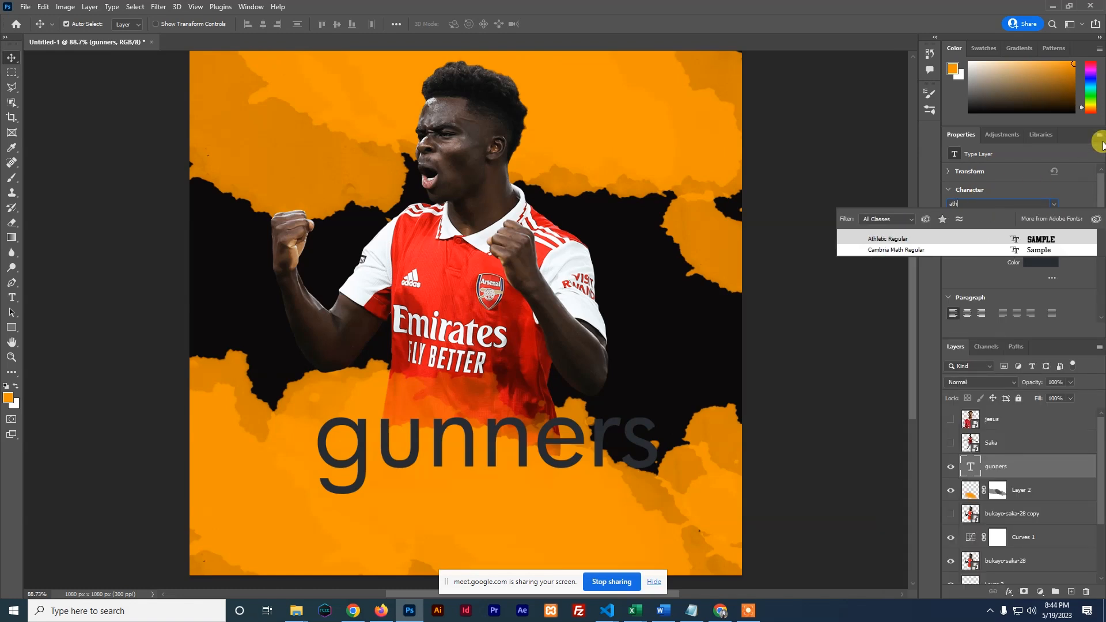
{"action": "left_click", "coordinate": [881, 239]}
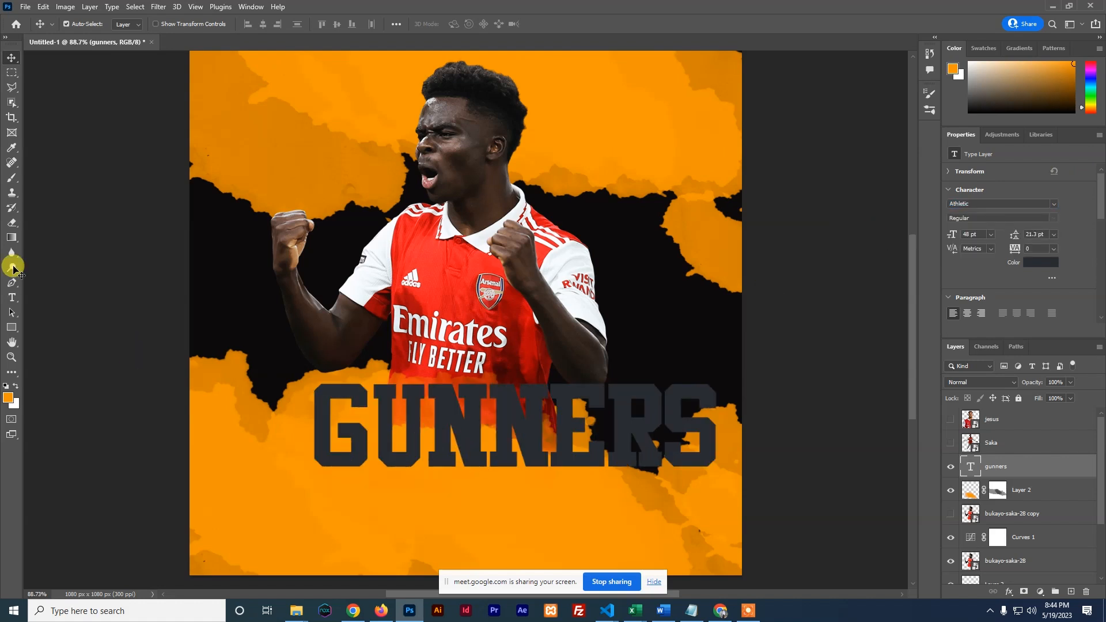
Move the GUNNERS text down over the orange area and recolour it with the white sampled from the jersey sleeve.
{"action": "left_click_drag", "start_coordinate": [454, 427], "coordinate": [383, 468]}
{"action": "left_click", "coordinate": [1035, 263]}
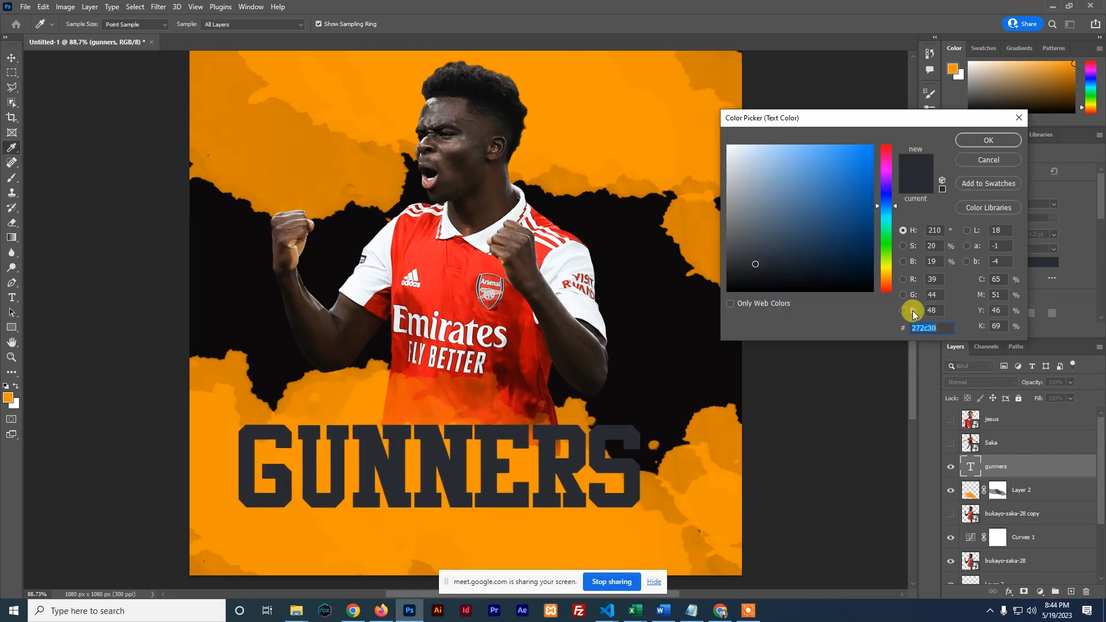
{"action": "left_click", "coordinate": [568, 255]}
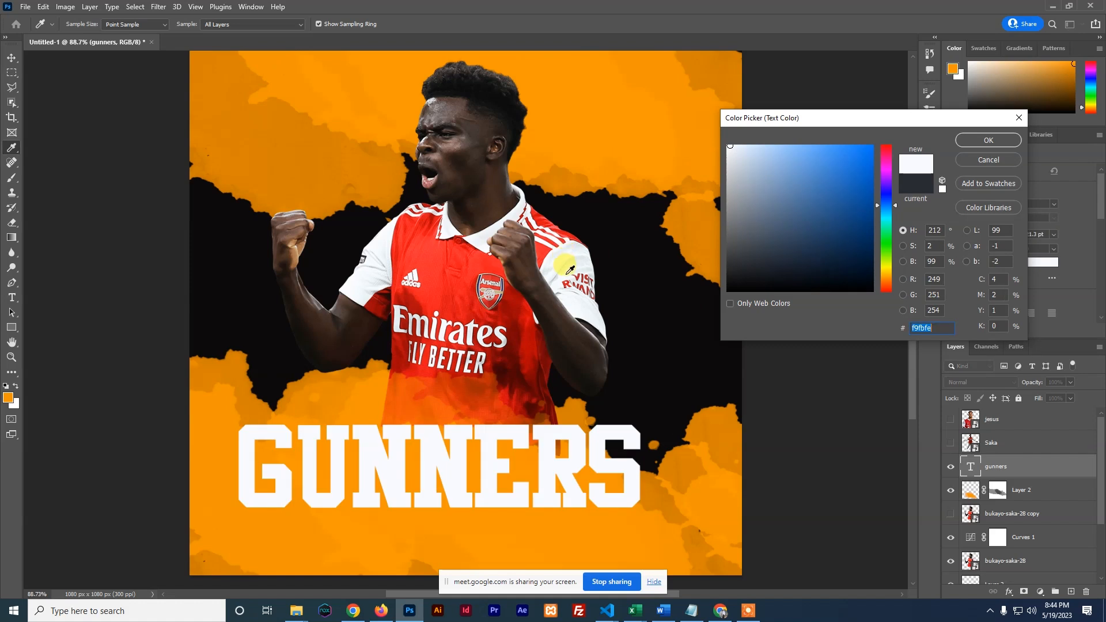
{"action": "left_click", "coordinate": [568, 271]}
{"action": "left_click", "coordinate": [970, 145]}
Scale the GUNNERS text to about 74% and centre it beneath the player's jersey.
{"action": "key", "text": "ctrl+t"}
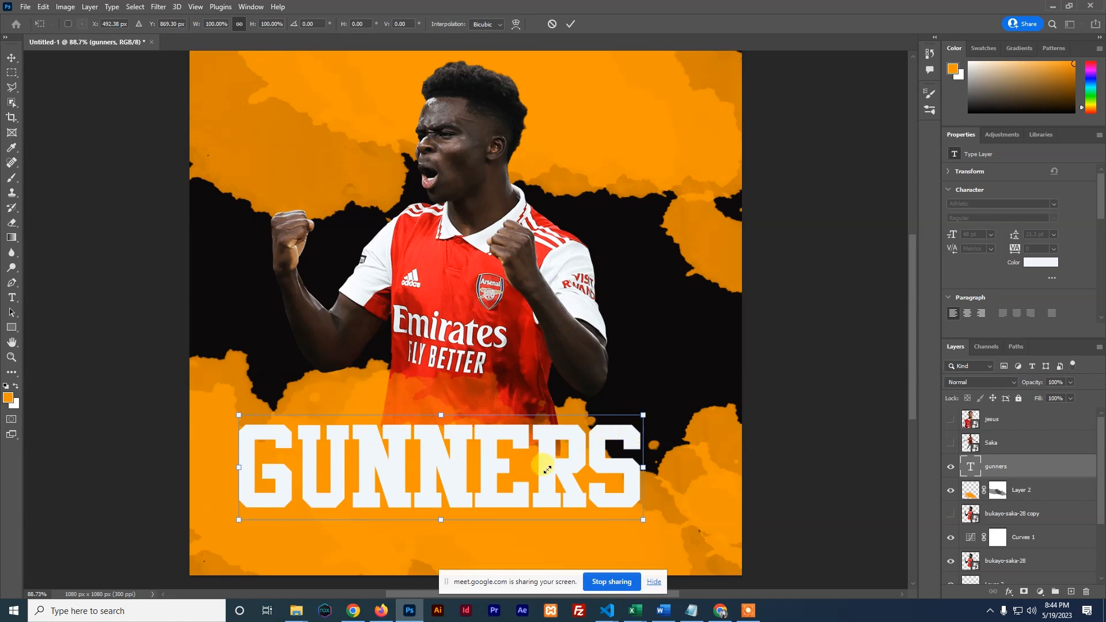
{"action": "left_click_drag", "start_coordinate": [547, 469], "coordinate": [546, 470]}
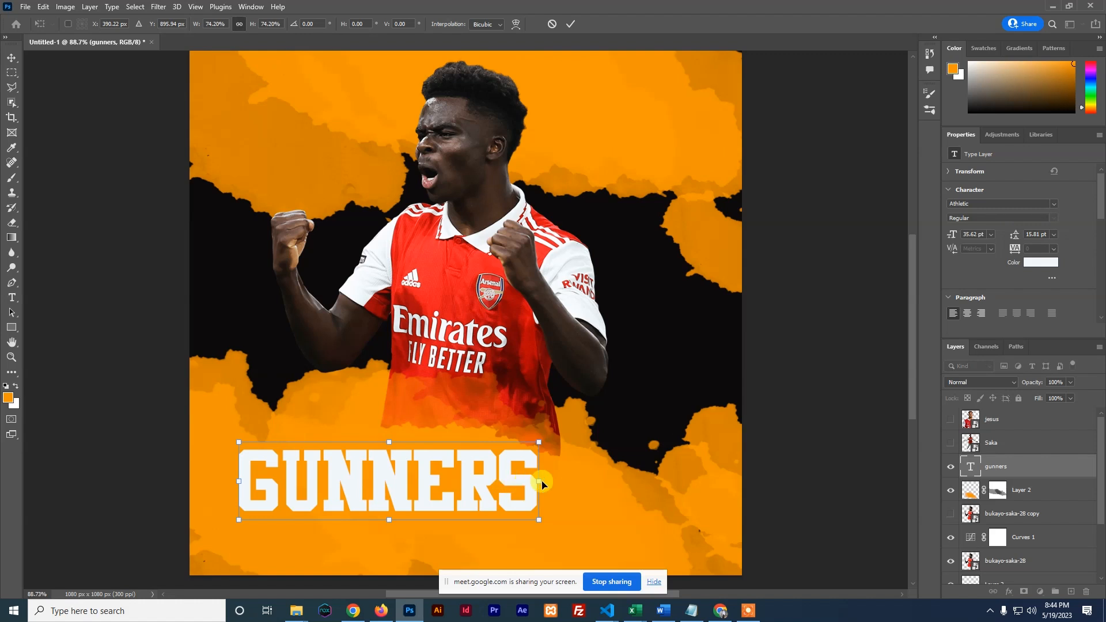
{"action": "left_click_drag", "start_coordinate": [542, 481], "coordinate": [699, 487]}
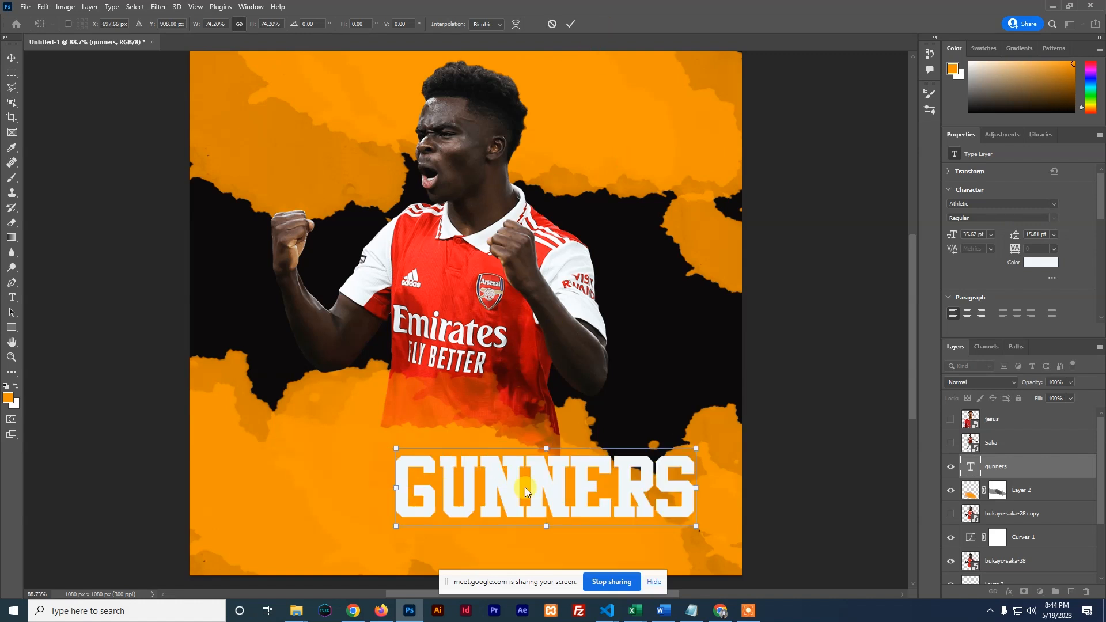
{"action": "left_click_drag", "start_coordinate": [538, 486], "coordinate": [465, 480]}
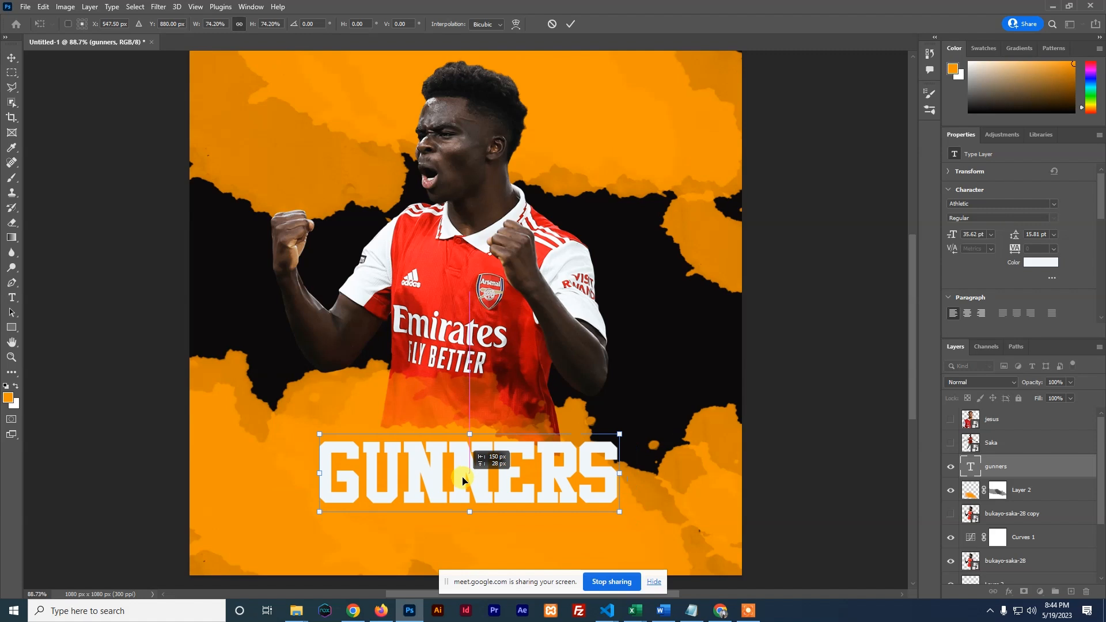
{"action": "left_click", "coordinate": [570, 24]}
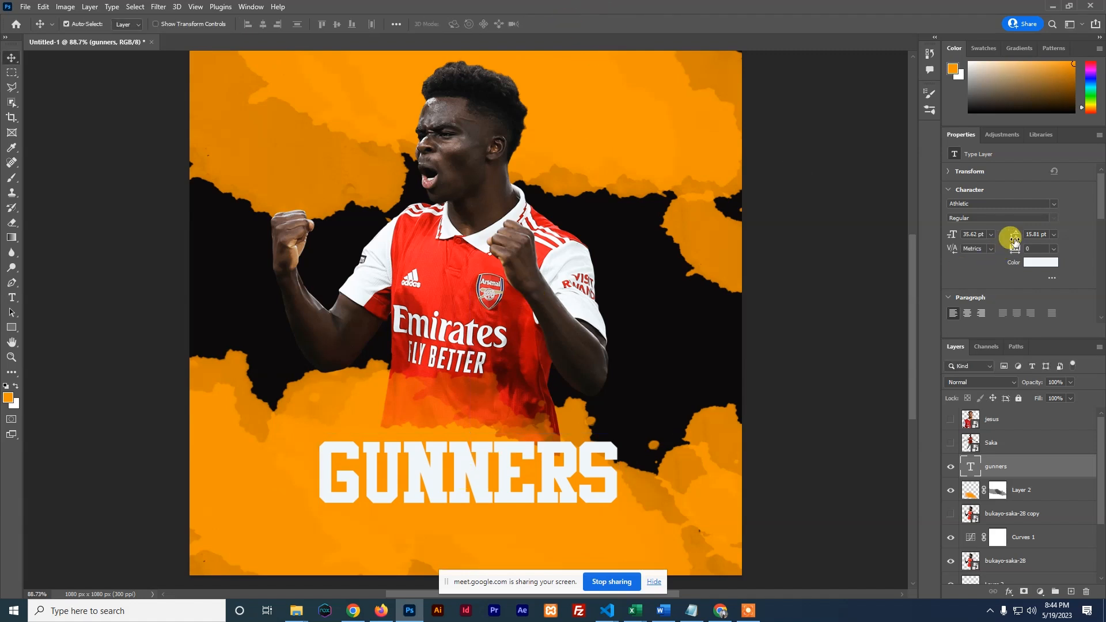
Look through the text layer's paragraph and type options, expanding the additional figure and position settings.
{"action": "scroll", "coordinate": [1012, 180], "scroll_direction": "down", "scroll_amount": 5}
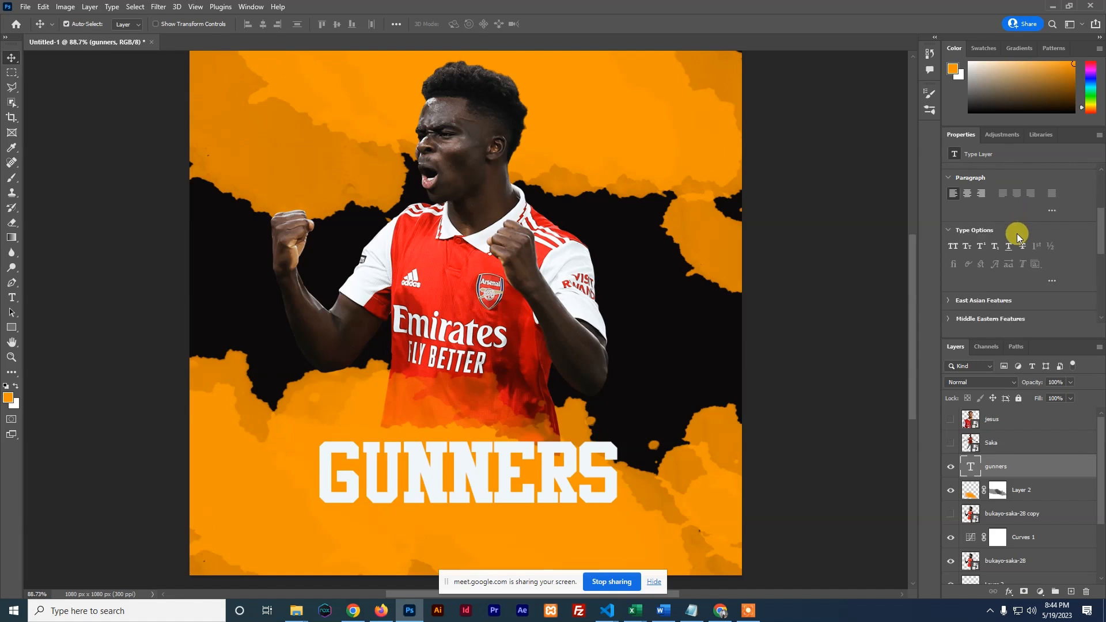
{"action": "scroll", "coordinate": [1018, 233], "scroll_direction": "down", "scroll_amount": 1}
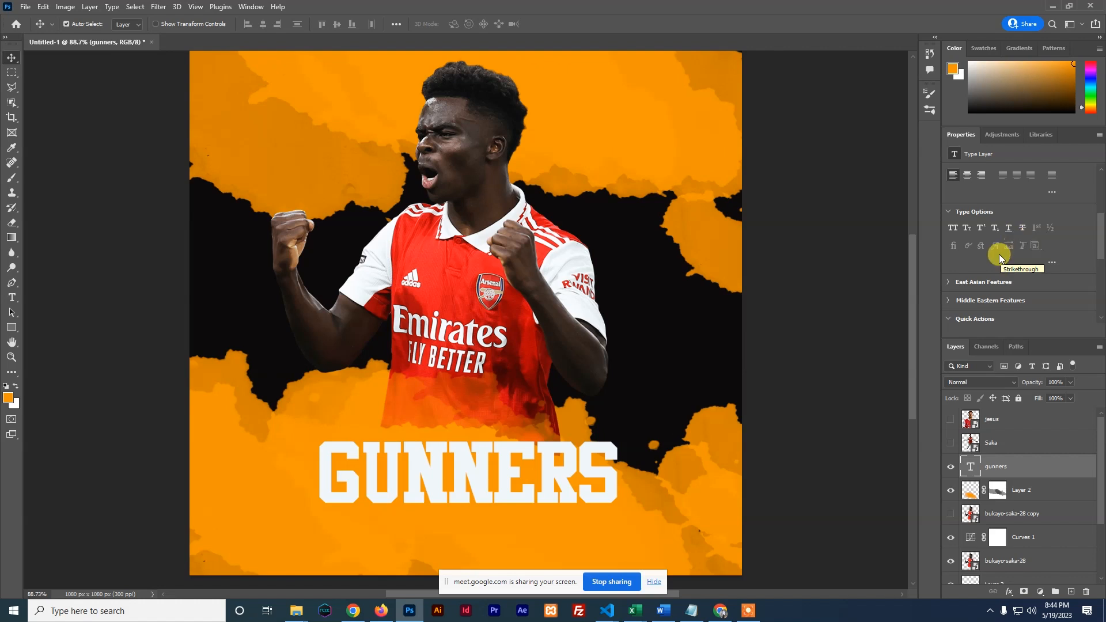
{"action": "left_click", "coordinate": [1052, 263]}
{"action": "scroll", "coordinate": [1035, 257], "scroll_direction": "down", "scroll_amount": 1}
{"action": "scroll", "coordinate": [1036, 249], "scroll_direction": "up", "scroll_amount": 1}
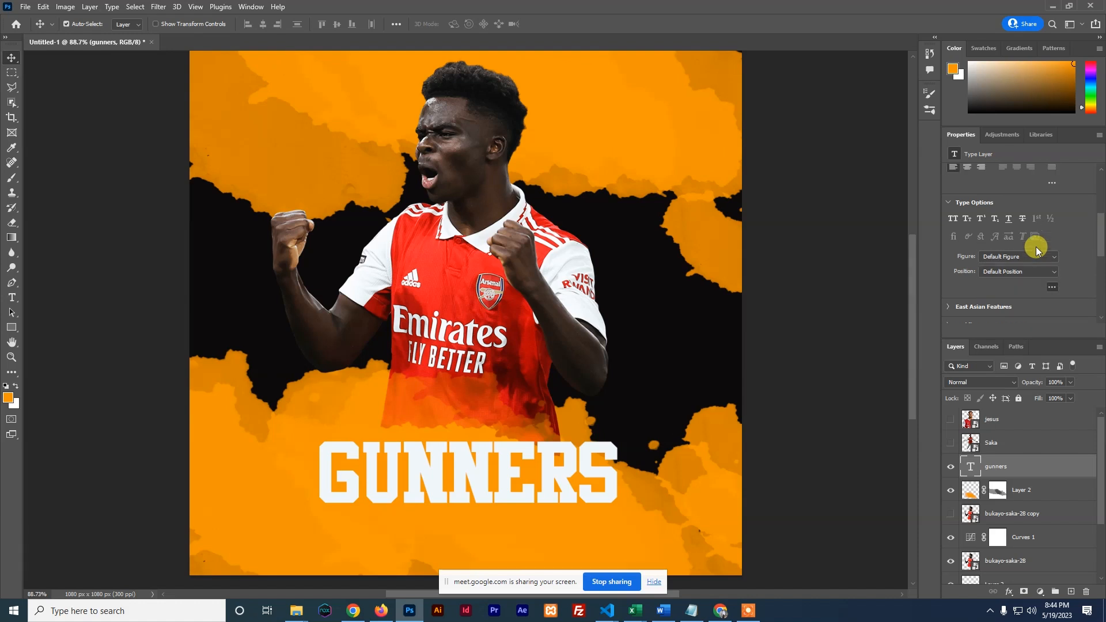
{"action": "scroll", "coordinate": [1036, 248], "scroll_direction": "up", "scroll_amount": 3}
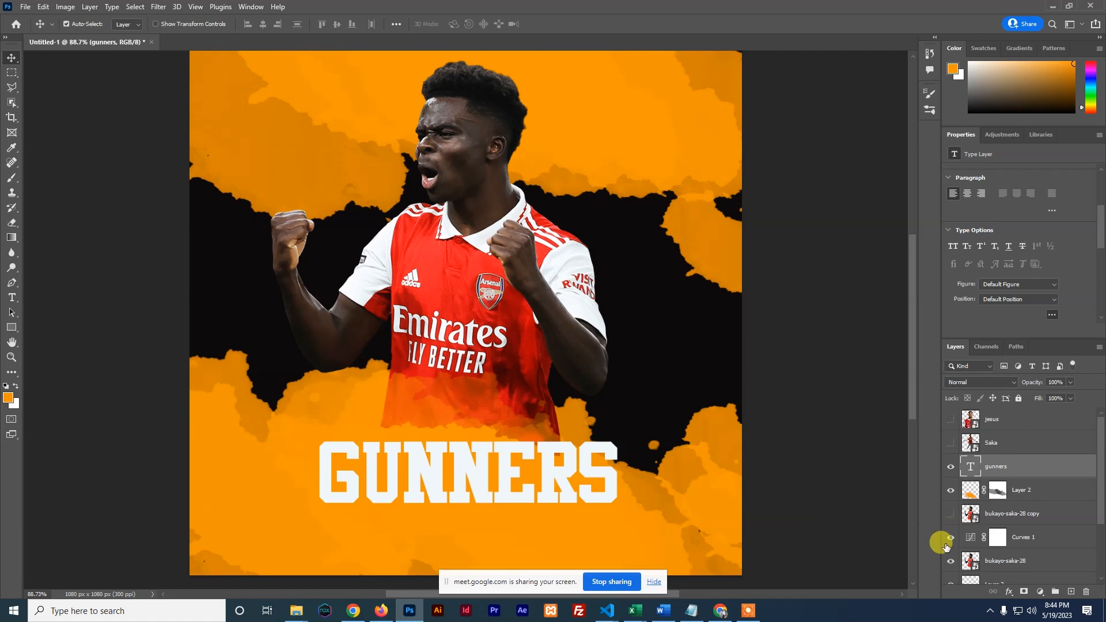
Add a Bevel & Emboss effect to the gunners layer with a red highlight colour sampled from the jersey.
{"action": "left_click", "coordinate": [1009, 593]}
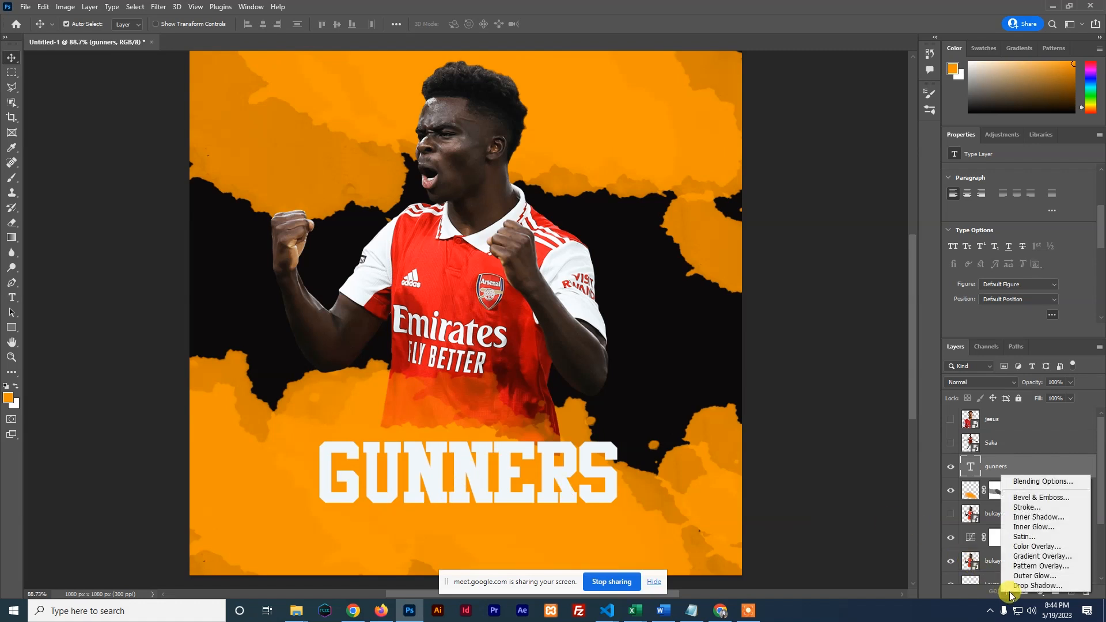
{"action": "left_click", "coordinate": [1038, 497]}
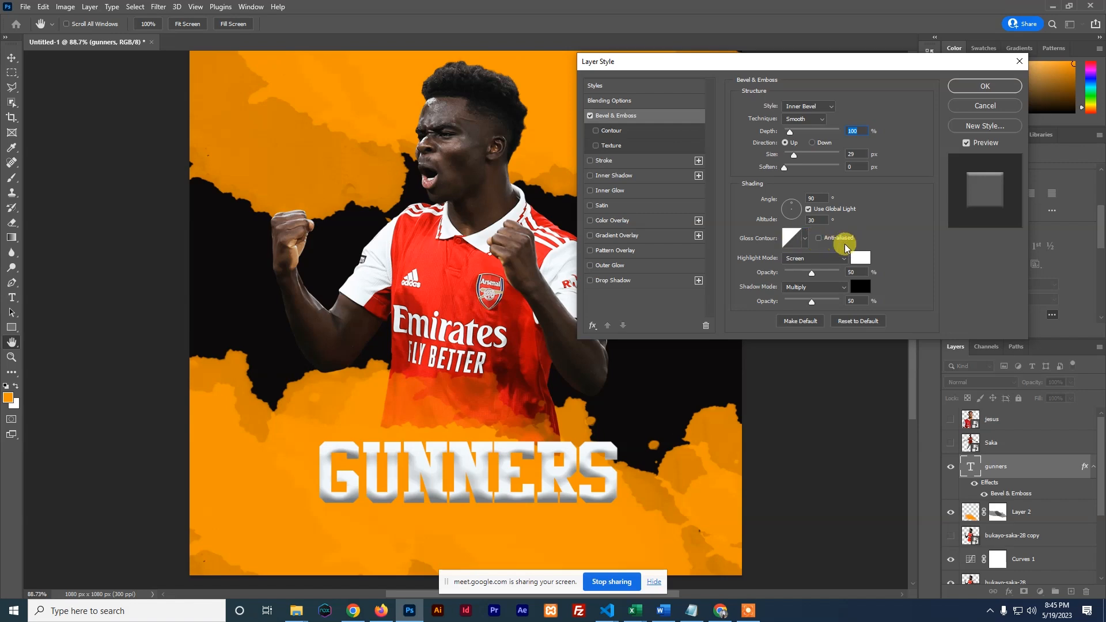
{"action": "left_click", "coordinate": [861, 258]}
{"action": "left_click", "coordinate": [442, 266]}
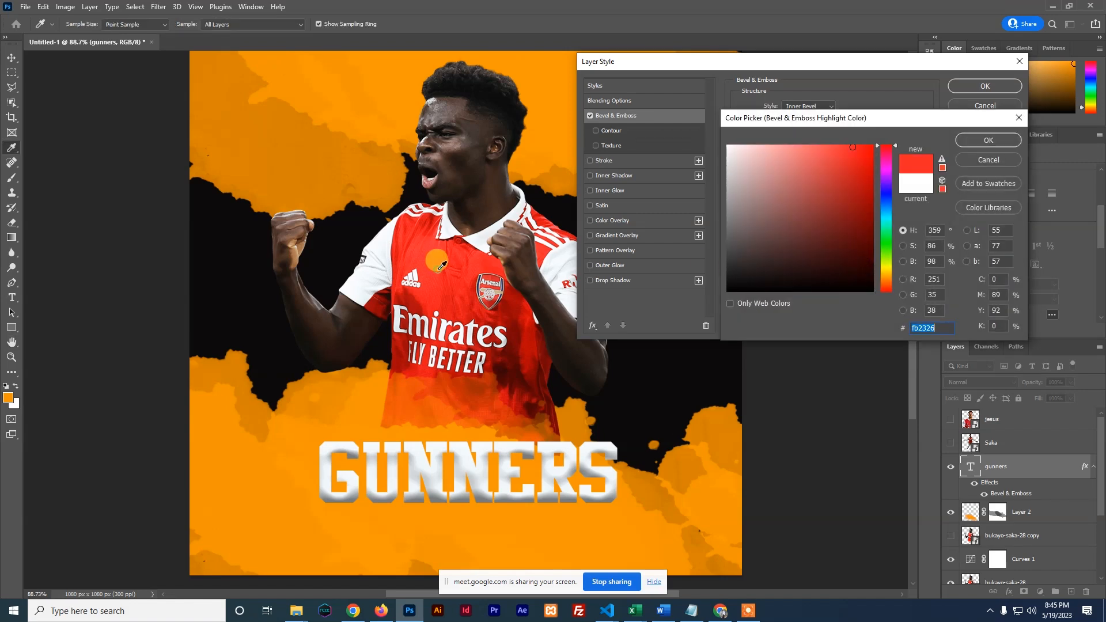
{"action": "left_click", "coordinate": [986, 140]}
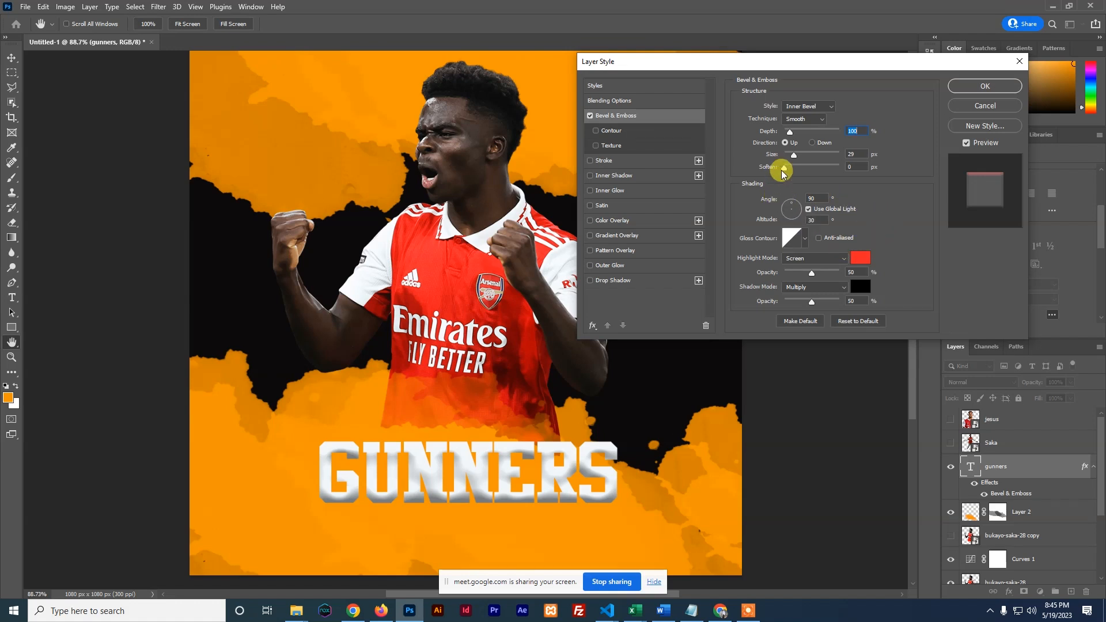
Set the bevel's depth to 84%, size to 9 px and soften to 2 px, and change its style to Emboss.
{"action": "mouse_move", "coordinate": [789, 133]}
{"action": "left_mouse_down"}
{"action": "mouse_move", "coordinate": [808, 134]}
{"action": "mouse_move", "coordinate": [789, 137]}
{"action": "mouse_move", "coordinate": [789, 154]}
{"action": "left_mouse_up"}
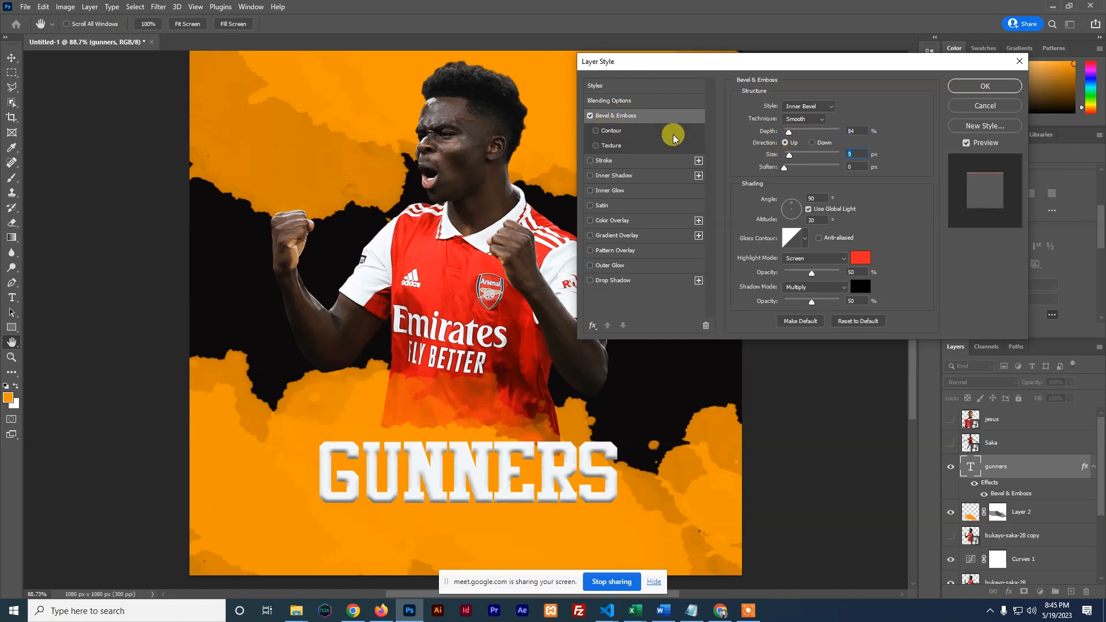
{"action": "left_click_drag", "start_coordinate": [783, 171], "coordinate": [790, 168]}
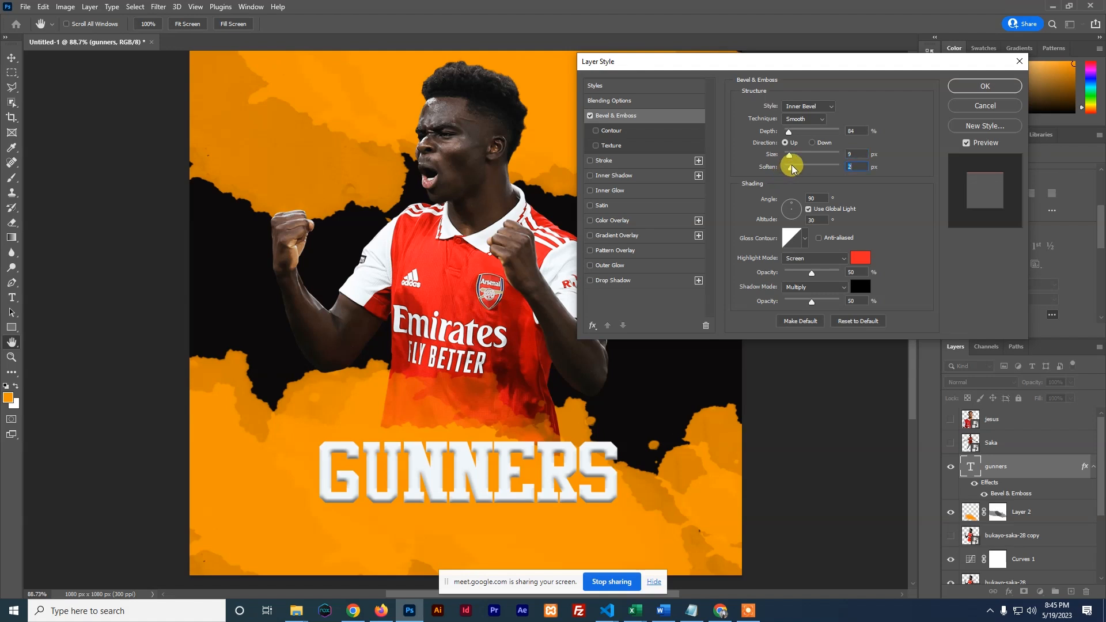
{"action": "left_click", "coordinate": [823, 107]}
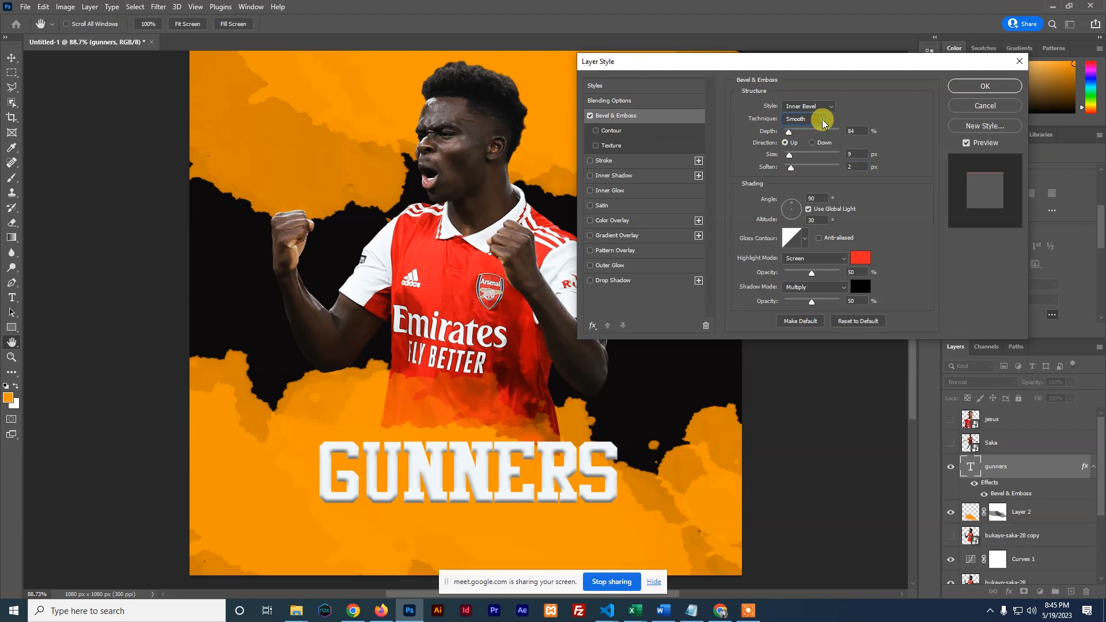
{"action": "left_click", "coordinate": [802, 140]}
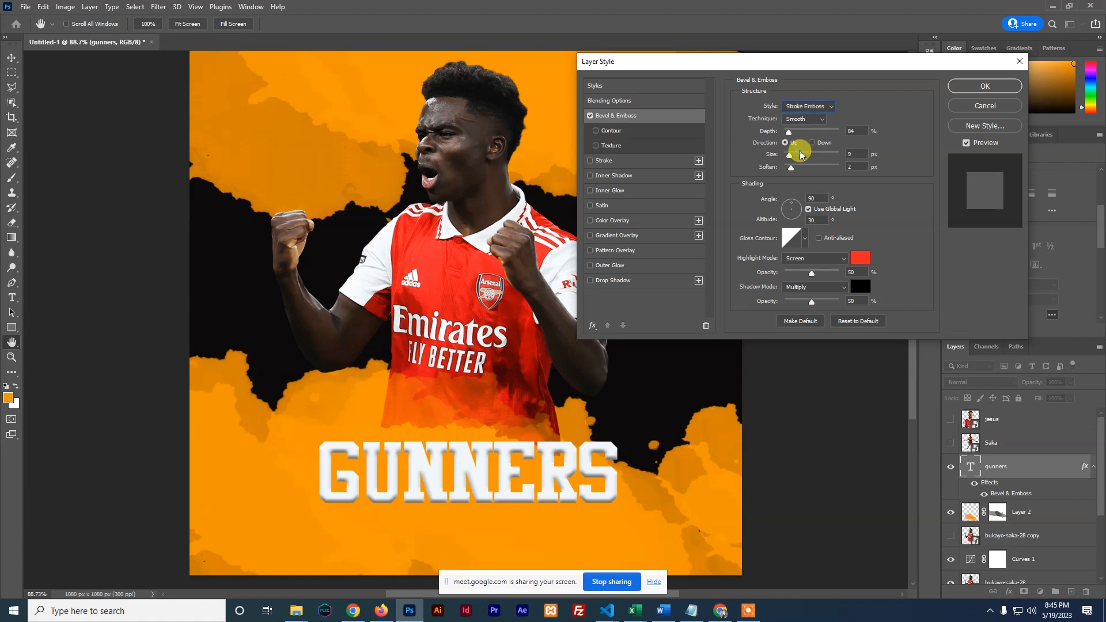
{"action": "left_click", "coordinate": [810, 107]}
{"action": "left_click", "coordinate": [813, 126]}
{"action": "left_click", "coordinate": [810, 106]}
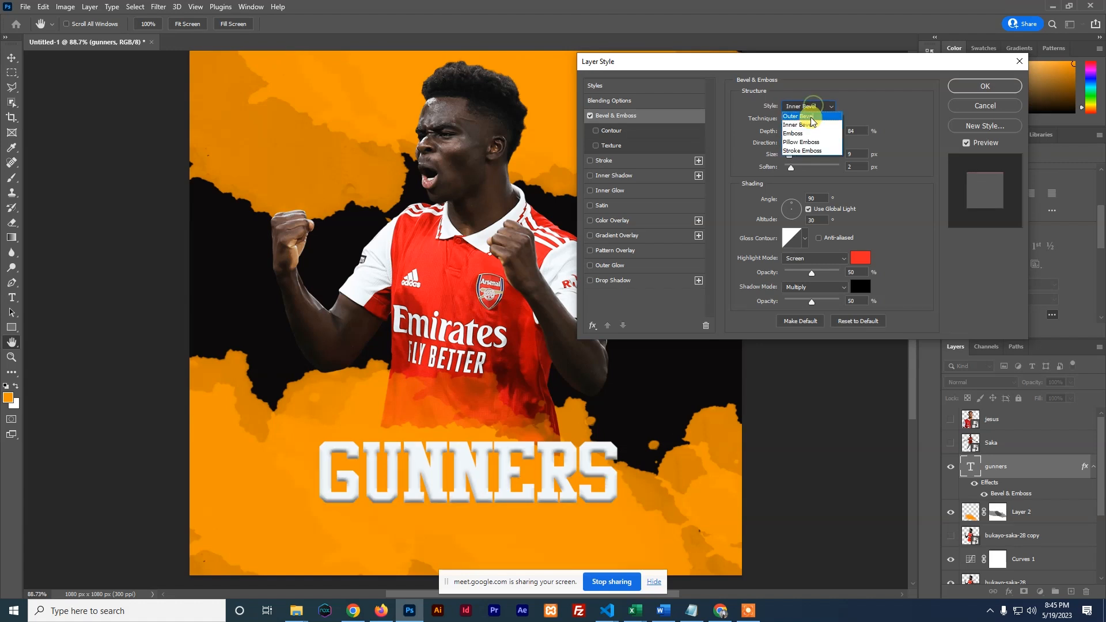
{"action": "left_click", "coordinate": [809, 117]}
{"action": "left_click", "coordinate": [806, 107]}
{"action": "left_click", "coordinate": [806, 116]}
{"action": "left_click", "coordinate": [804, 134]}
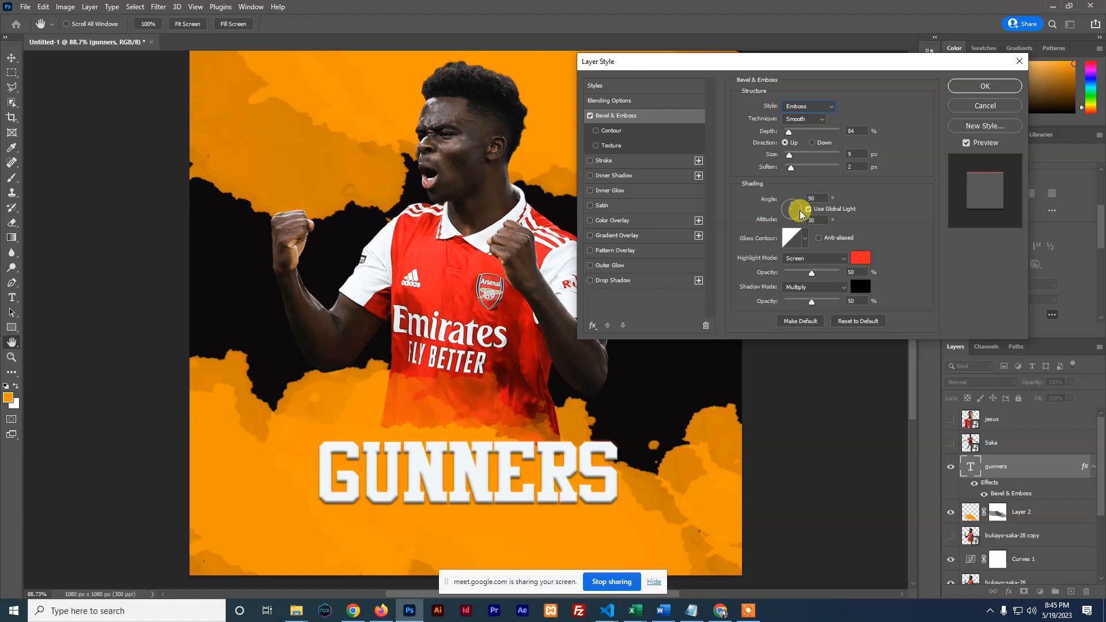
Display the gloss contour presets as a large list, compare Gaussian with Cove - Shallow, and apply Cove - Shallow.
{"action": "left_click", "coordinate": [805, 238]}
{"action": "left_click", "coordinate": [856, 262]}
{"action": "left_click", "coordinate": [891, 354]}
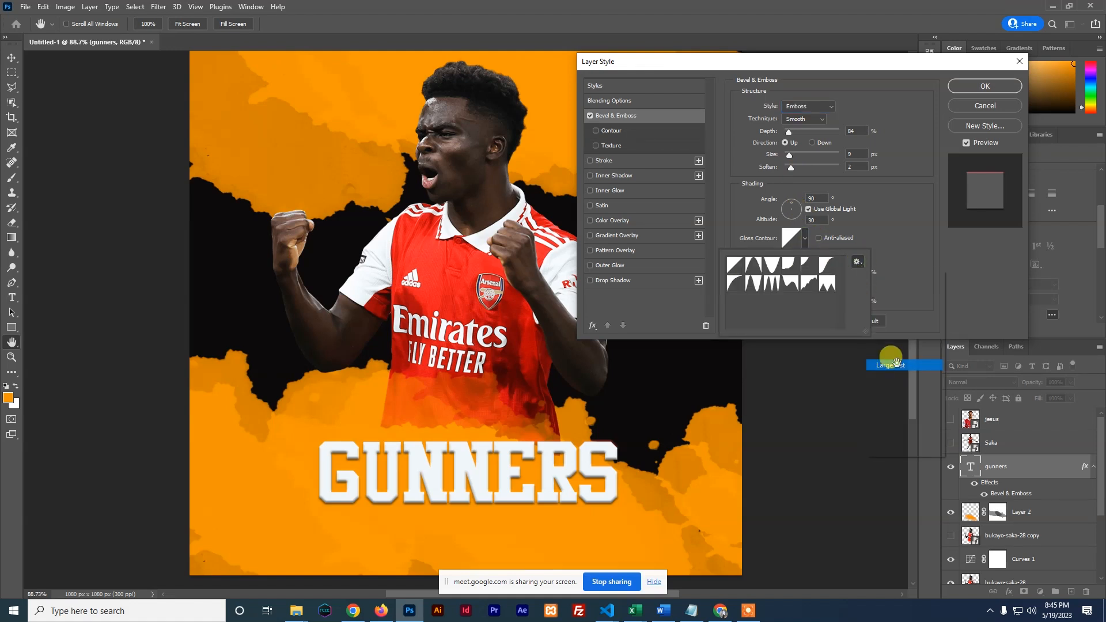
{"action": "scroll", "coordinate": [808, 320], "scroll_direction": "down", "scroll_amount": 3}
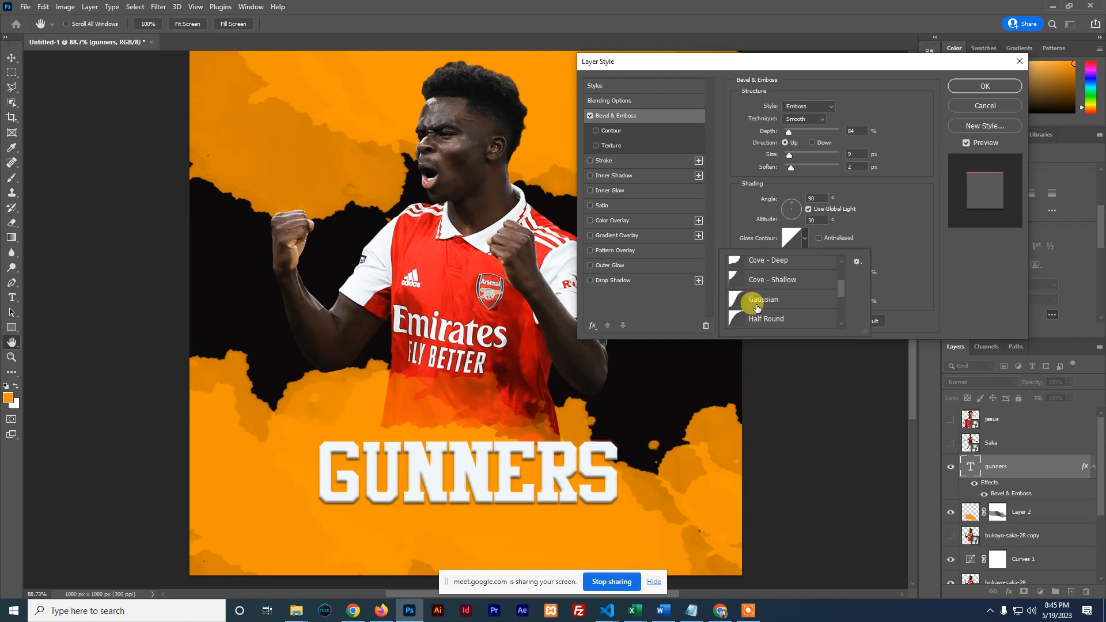
{"action": "left_click", "coordinate": [767, 282]}
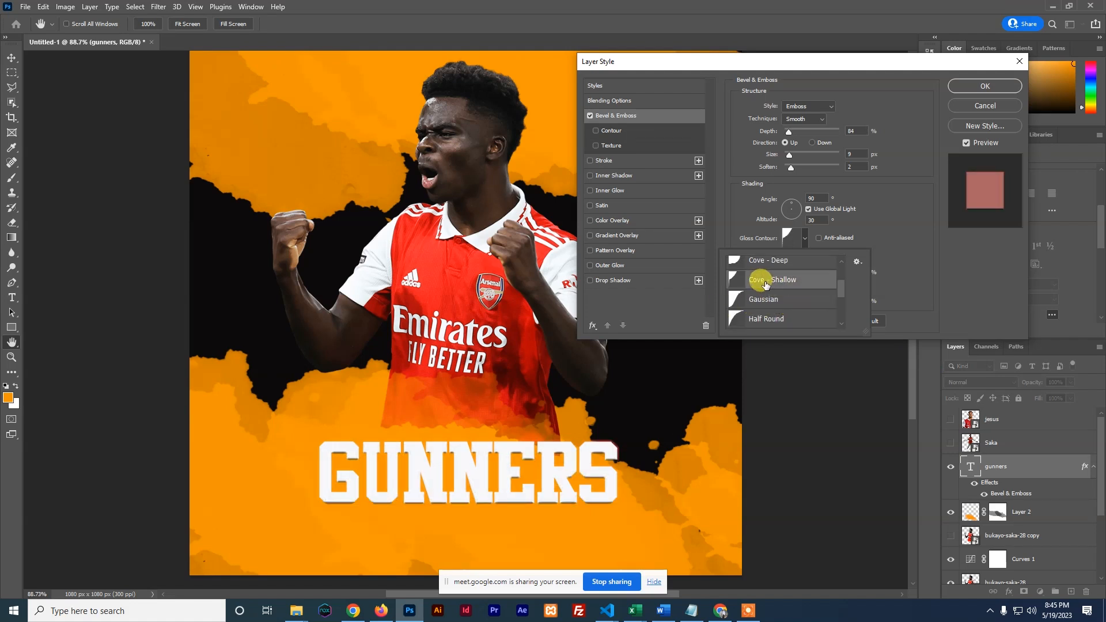
{"action": "left_click", "coordinate": [764, 301]}
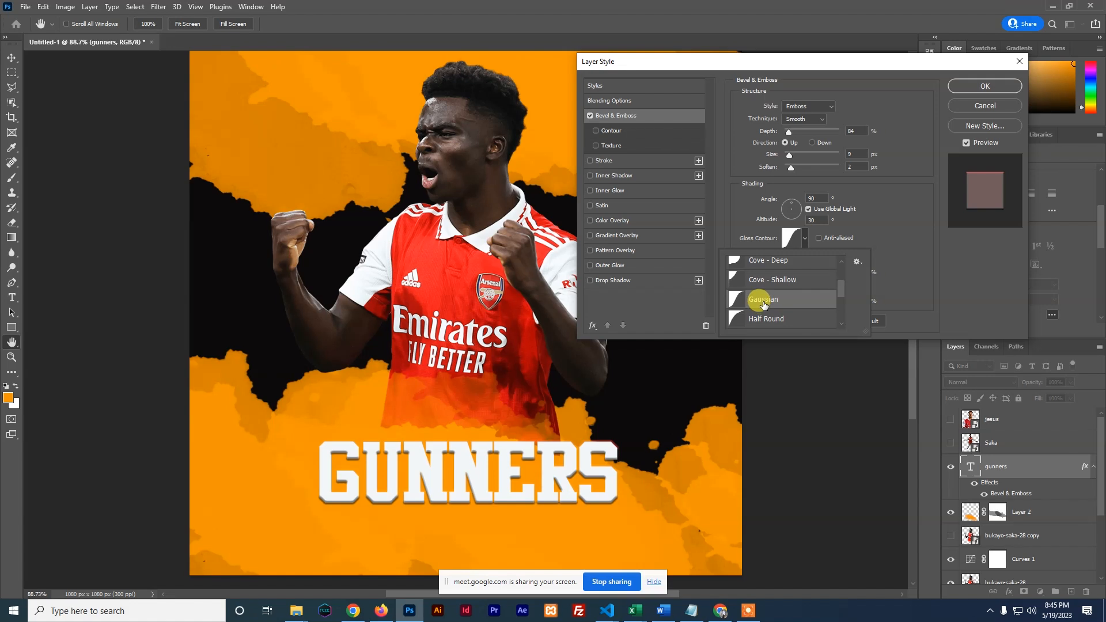
{"action": "left_click", "coordinate": [775, 287]}
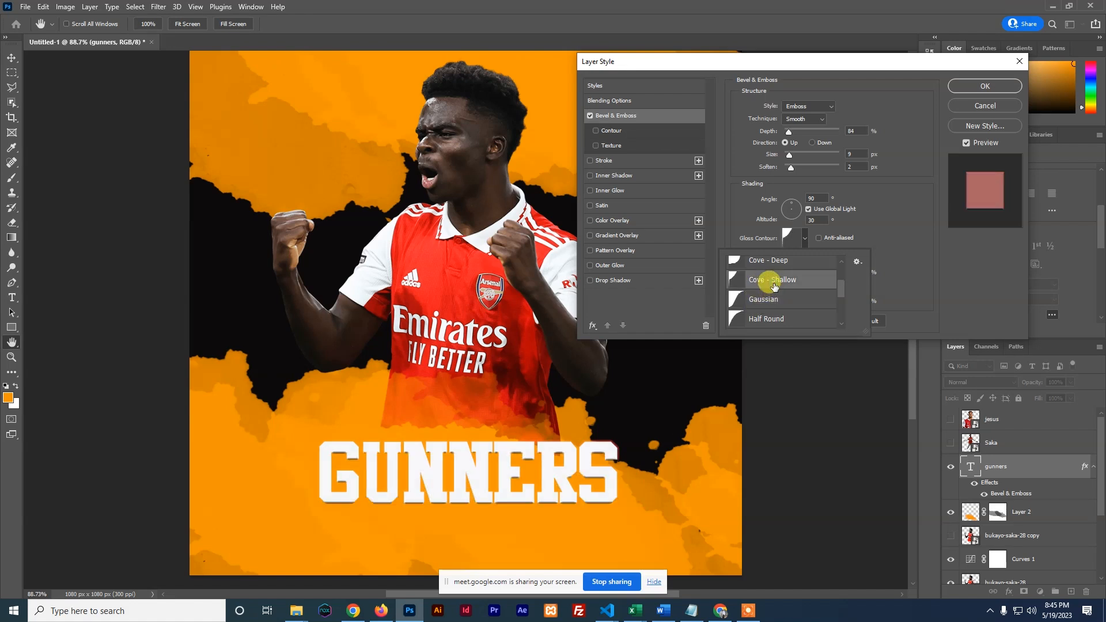
{"action": "left_click", "coordinate": [885, 212]}
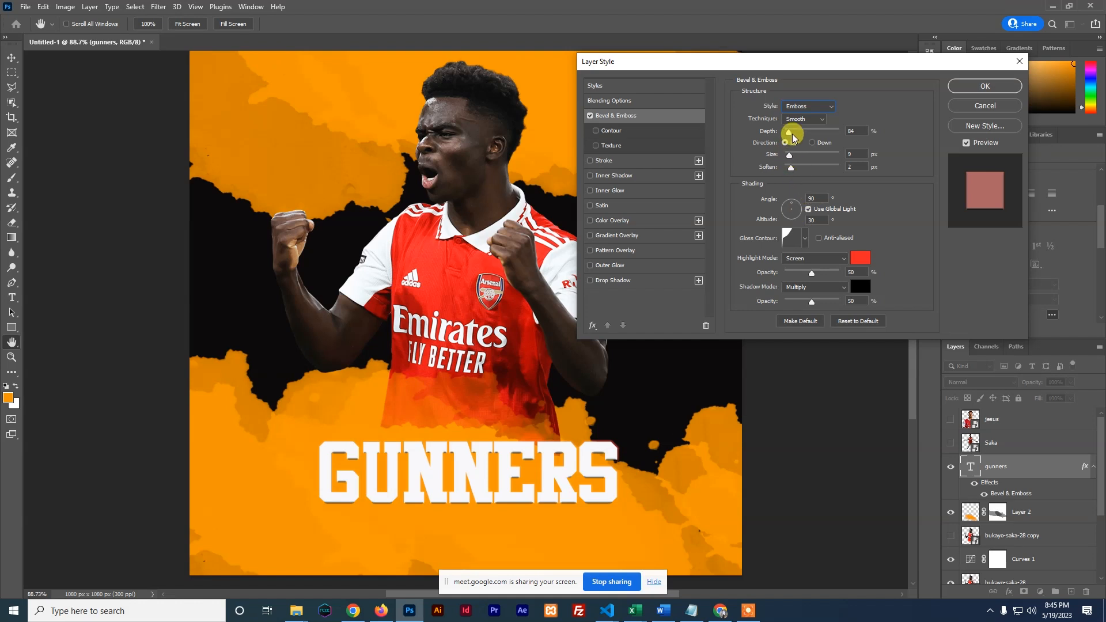
Increase the bevel's depth to 292% and try the chisel techniques before returning to Smooth.
{"action": "left_click_drag", "start_coordinate": [789, 131], "coordinate": [801, 132]}
{"action": "left_click", "coordinate": [814, 119]}
{"action": "left_click", "coordinate": [808, 140]}
{"action": "left_click", "coordinate": [806, 119]}
{"action": "left_click", "coordinate": [806, 145]}
{"action": "left_click", "coordinate": [805, 119]}
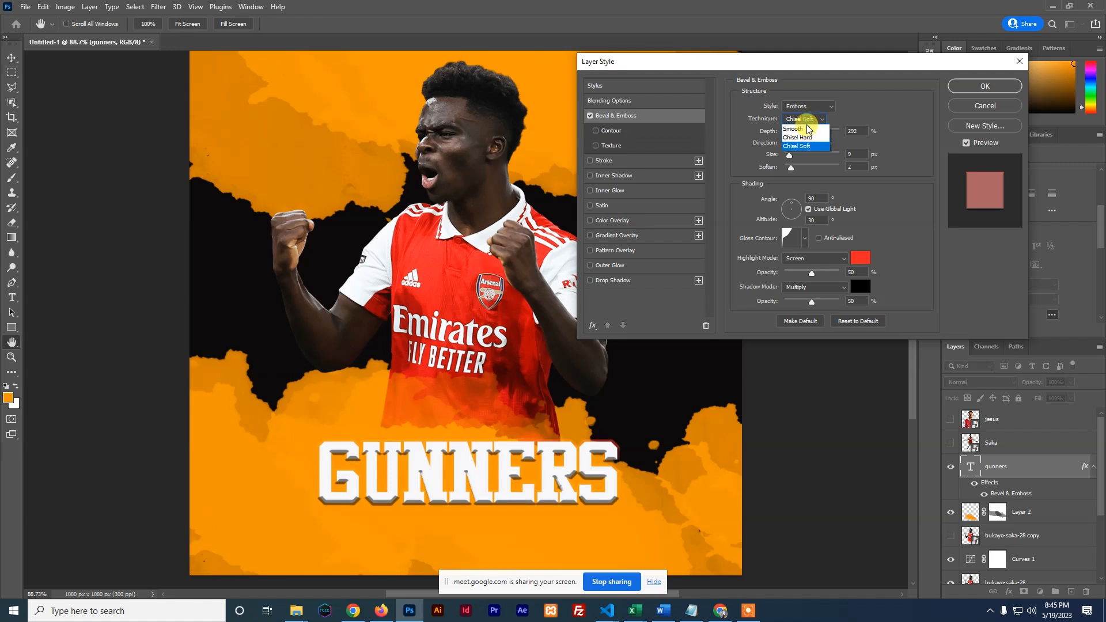
{"action": "left_click", "coordinate": [795, 129]}
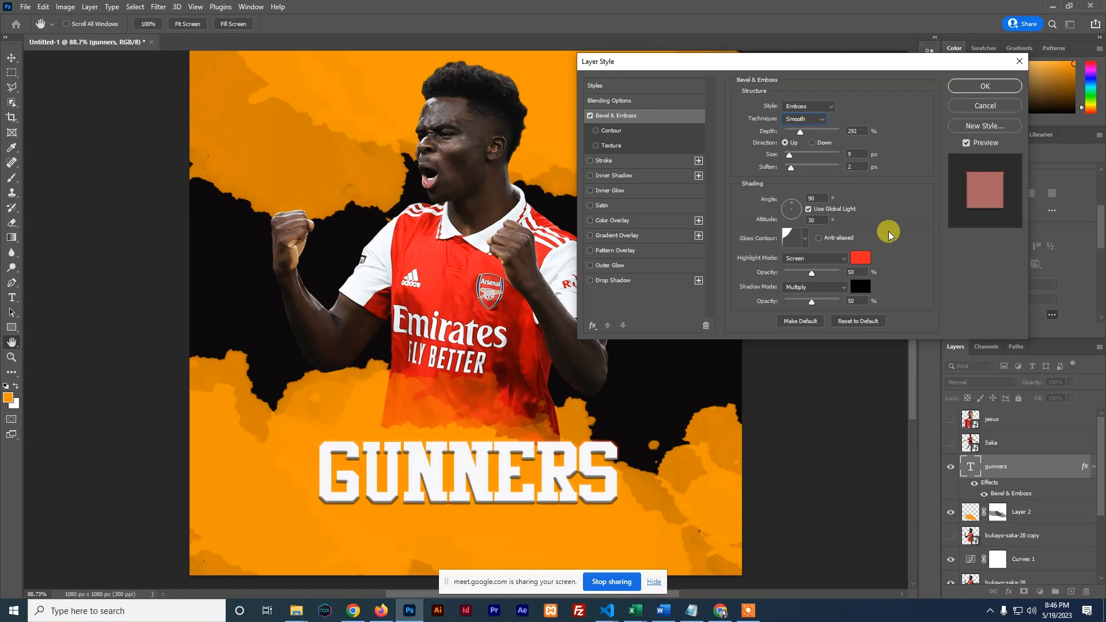
Set the bevel's shadow colour to dark orange #d78202, sampled from the poster background, and its size to 10 px.
{"action": "left_click", "coordinate": [861, 286]}
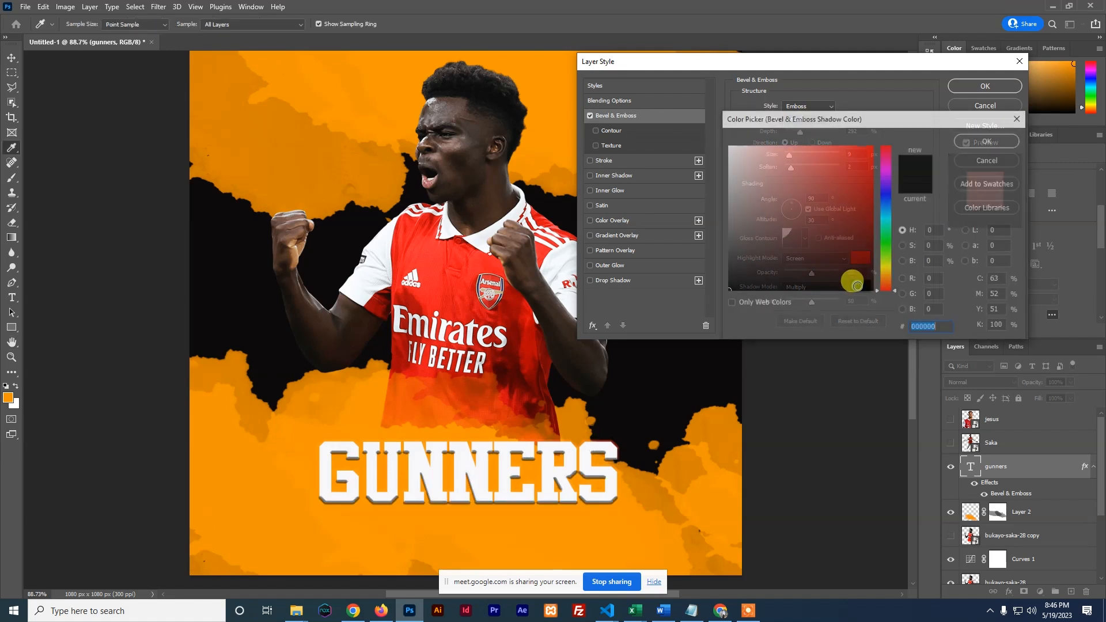
{"action": "left_click", "coordinate": [492, 381]}
{"action": "left_click", "coordinate": [468, 317]}
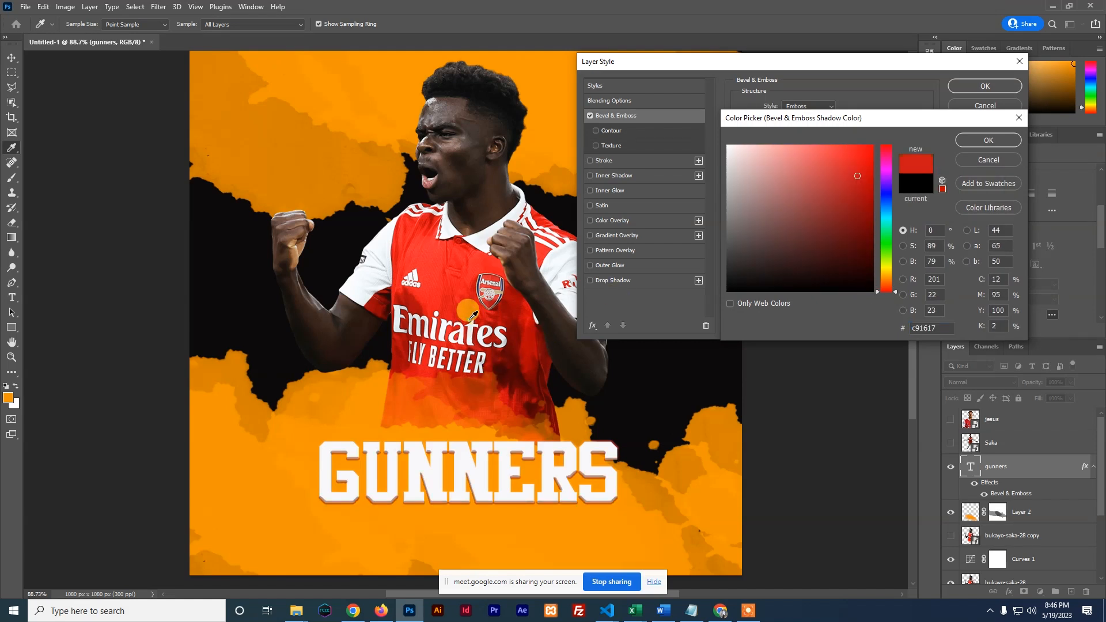
{"action": "left_click", "coordinate": [306, 442]}
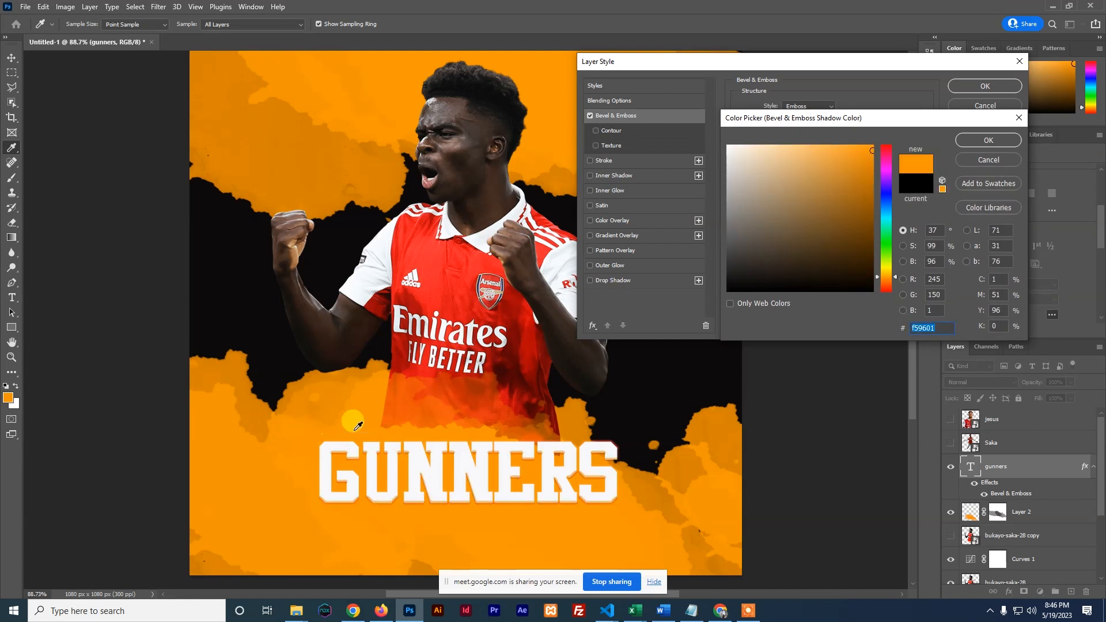
{"action": "left_click", "coordinate": [247, 417]}
{"action": "left_click", "coordinate": [251, 464]}
{"action": "left_click", "coordinate": [256, 409]}
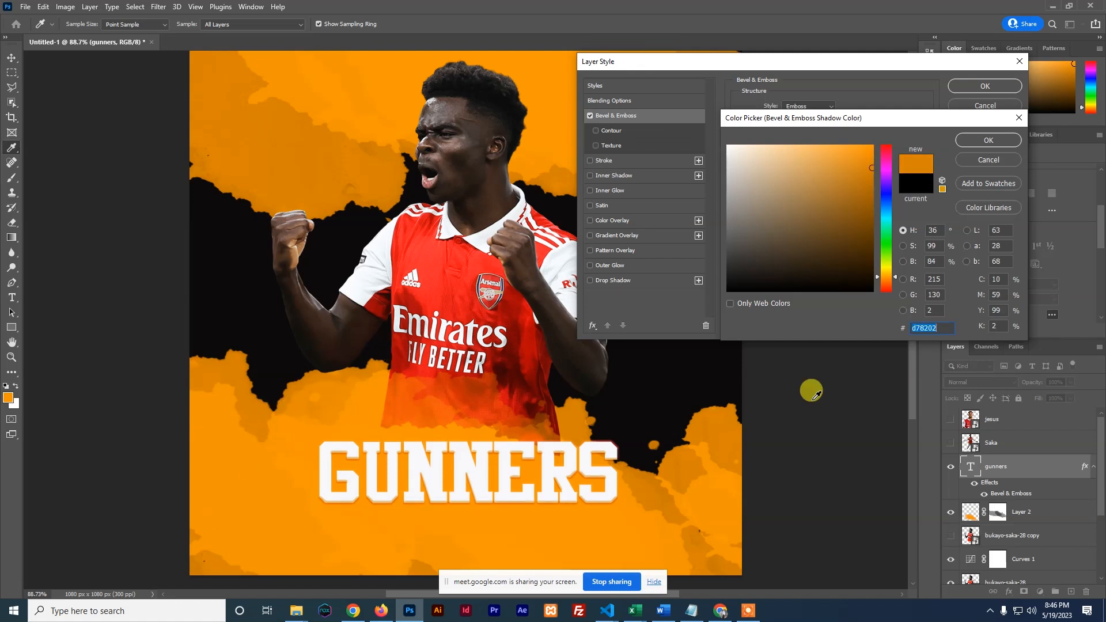
{"action": "left_click", "coordinate": [978, 141]}
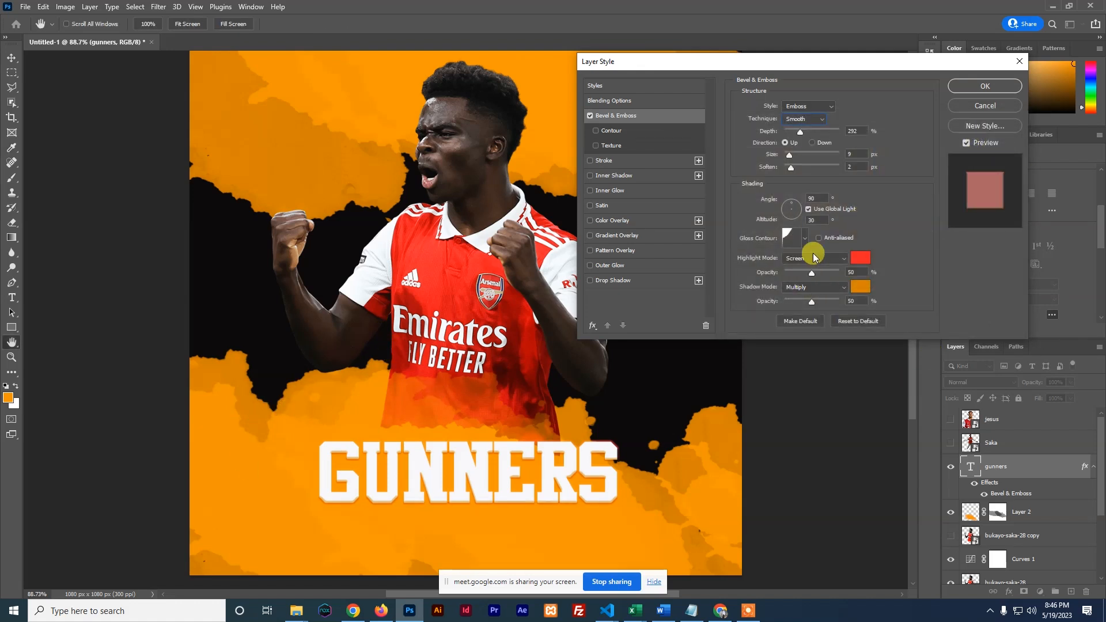
{"action": "left_click_drag", "start_coordinate": [790, 157], "coordinate": [792, 157]}
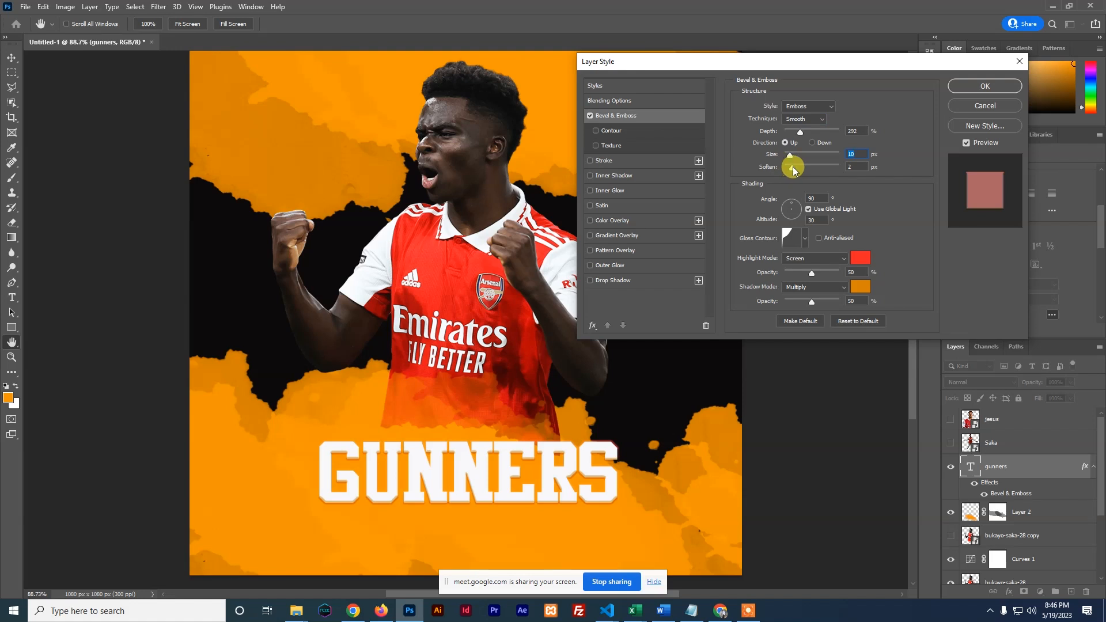
Try a Stroke effect on the GUNNERS title and switch it off again.
{"action": "left_click", "coordinate": [613, 161]}
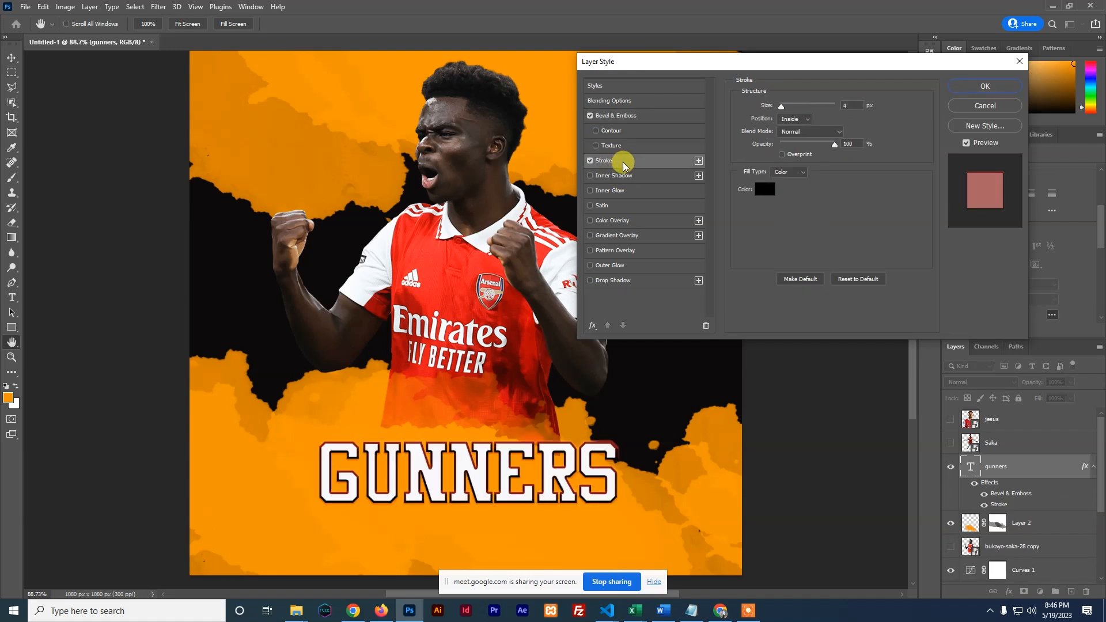
{"action": "mouse_move", "coordinate": [835, 146]}
{"action": "left_mouse_down"}
{"action": "mouse_move", "coordinate": [805, 143]}
{"action": "mouse_move", "coordinate": [839, 144]}
{"action": "left_mouse_up"}
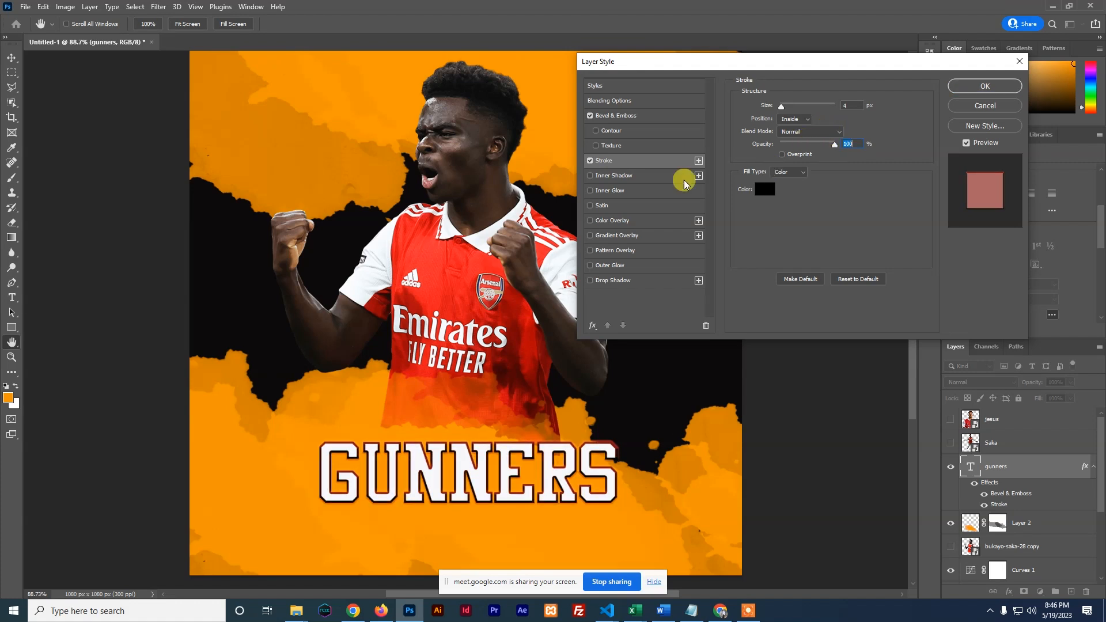
{"action": "left_click", "coordinate": [590, 161]}
Apply an Inner Shadow to the GUNNERS title, trying Outer Glow and Drop Shadow without keeping them, and move the title slightly lower.
{"action": "left_click", "coordinate": [608, 176]}
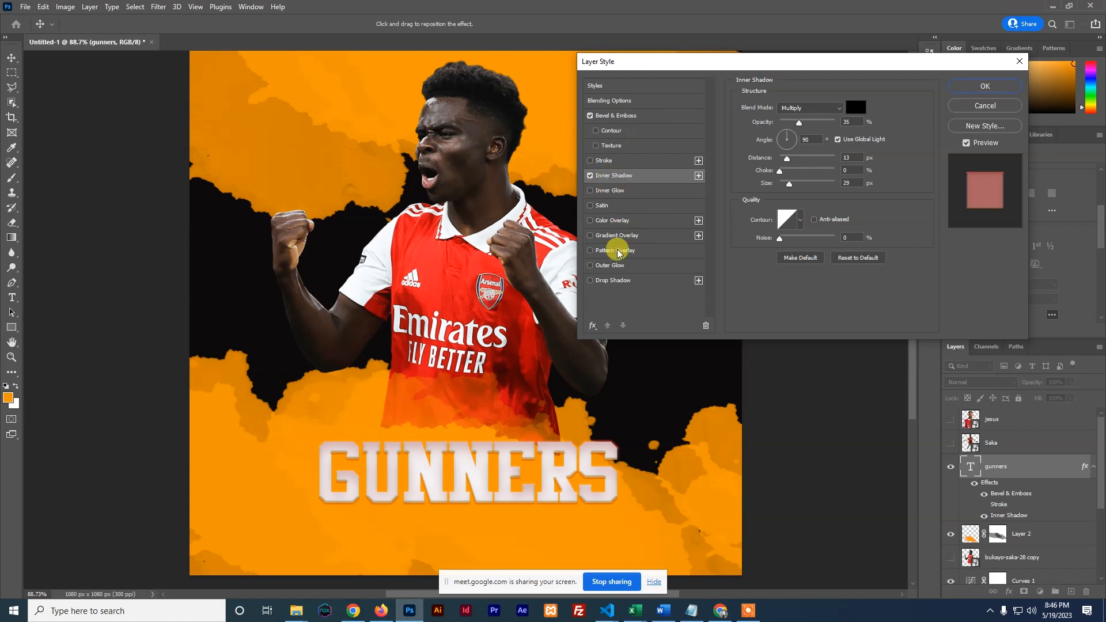
{"action": "left_click", "coordinate": [615, 267]}
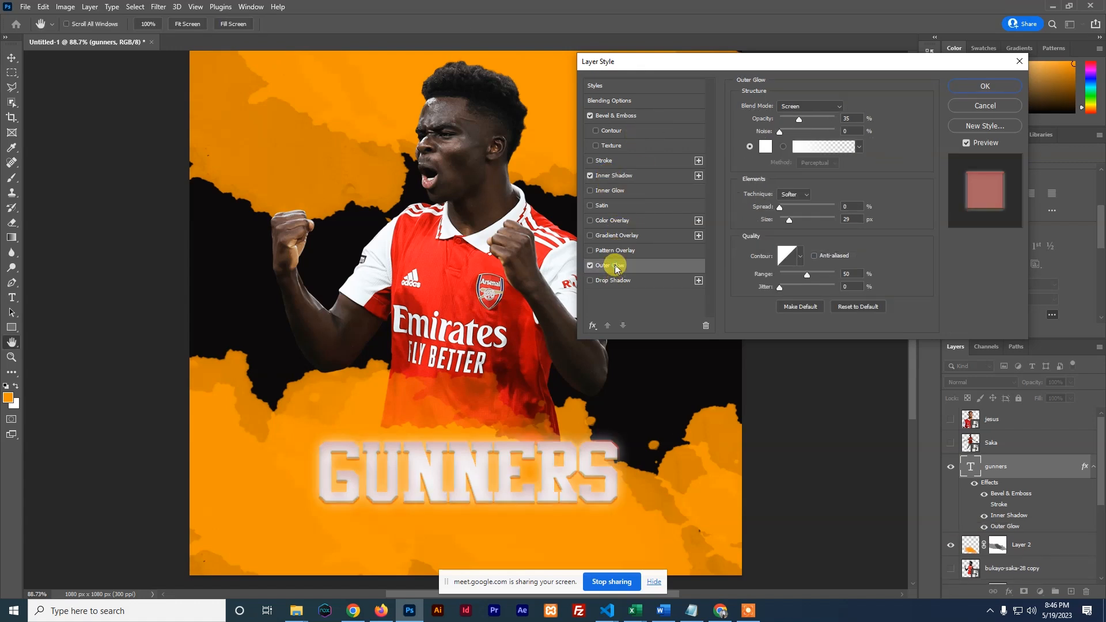
{"action": "left_click", "coordinate": [614, 280]}
{"action": "left_click", "coordinate": [590, 265]}
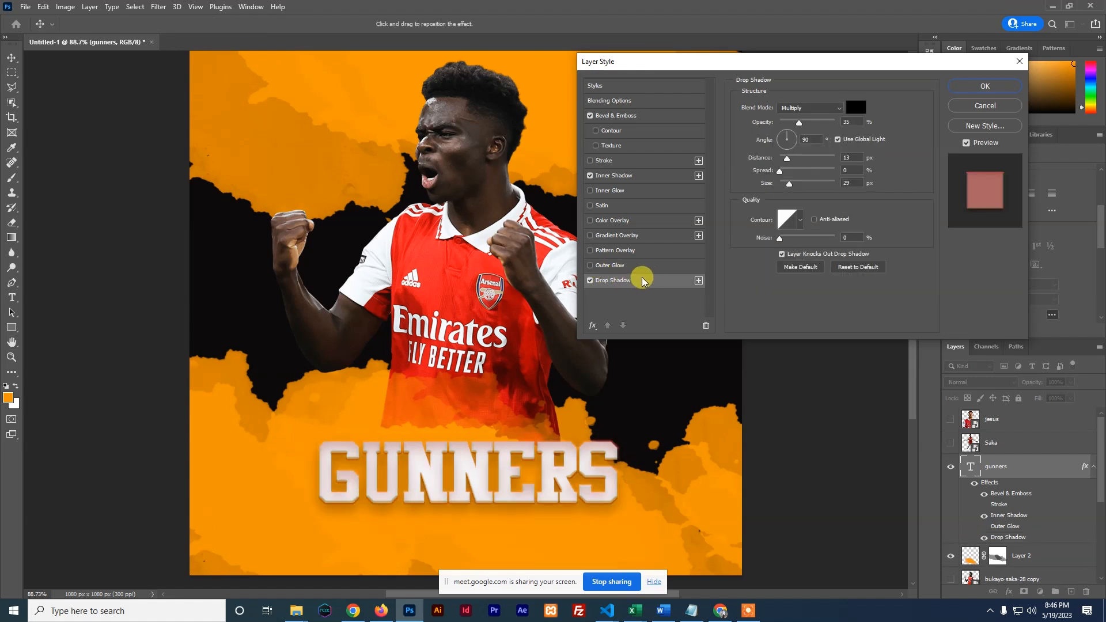
{"action": "left_click", "coordinate": [590, 281]}
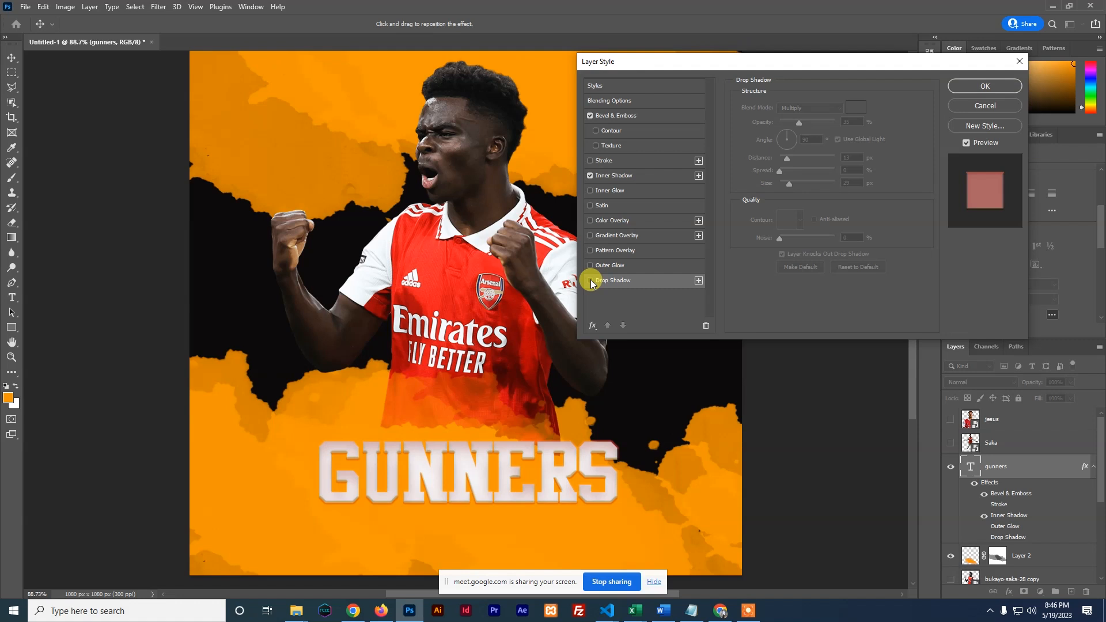
{"action": "left_click", "coordinate": [976, 87]}
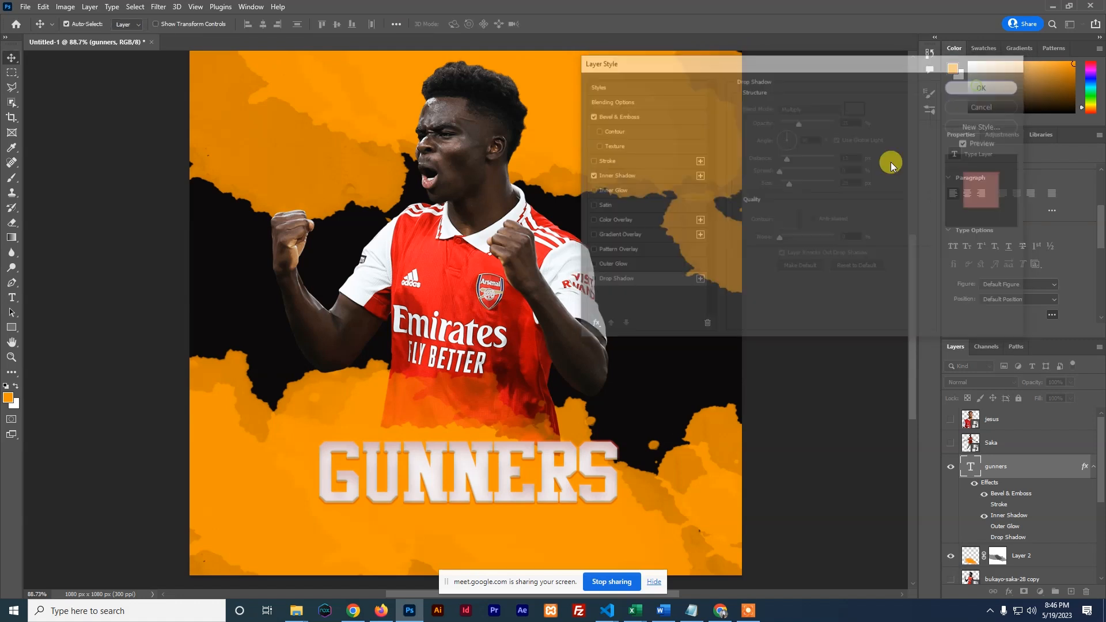
{"action": "left_click_drag", "start_coordinate": [474, 472], "coordinate": [465, 490]}
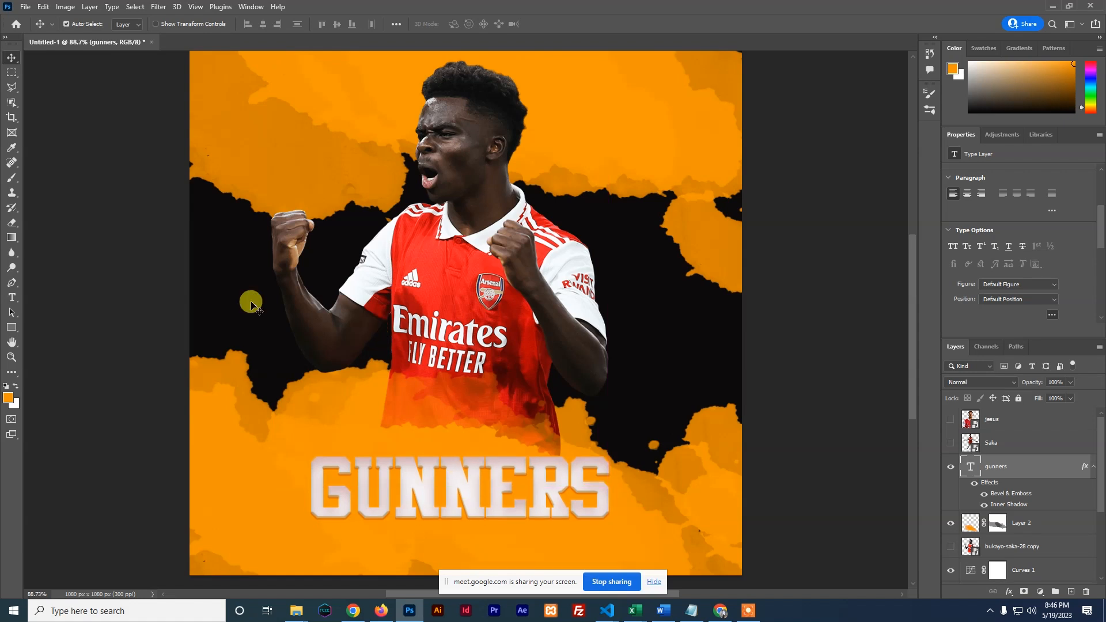
Add a white number 7 in the poster's upper-left corner and enlarge it slightly.
{"action": "left_click", "coordinate": [11, 297]}
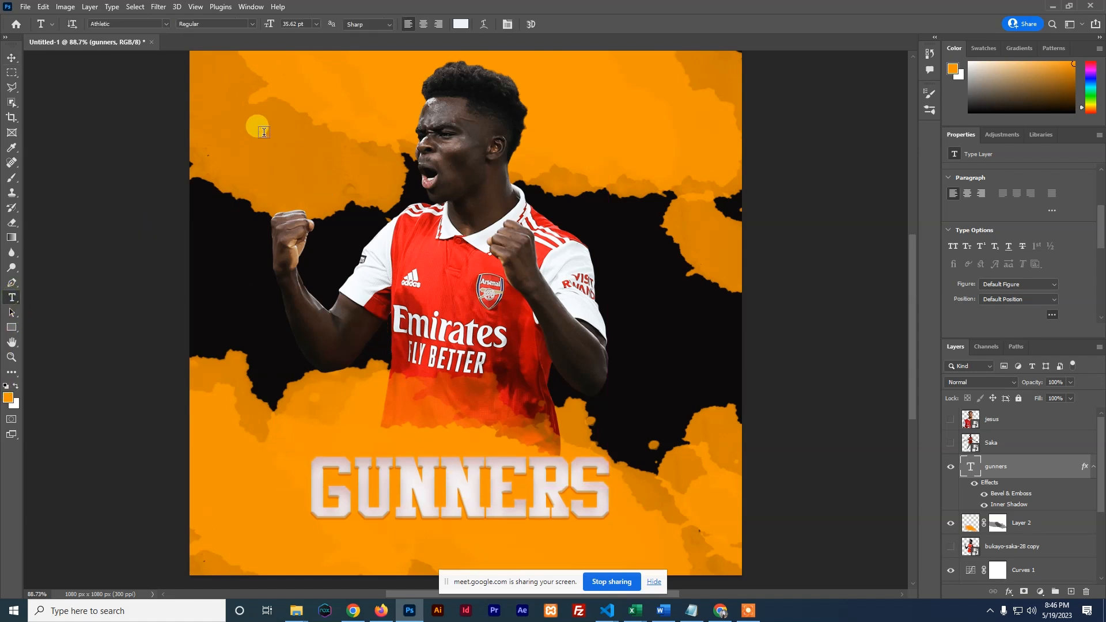
{"action": "left_click", "coordinate": [259, 123]}
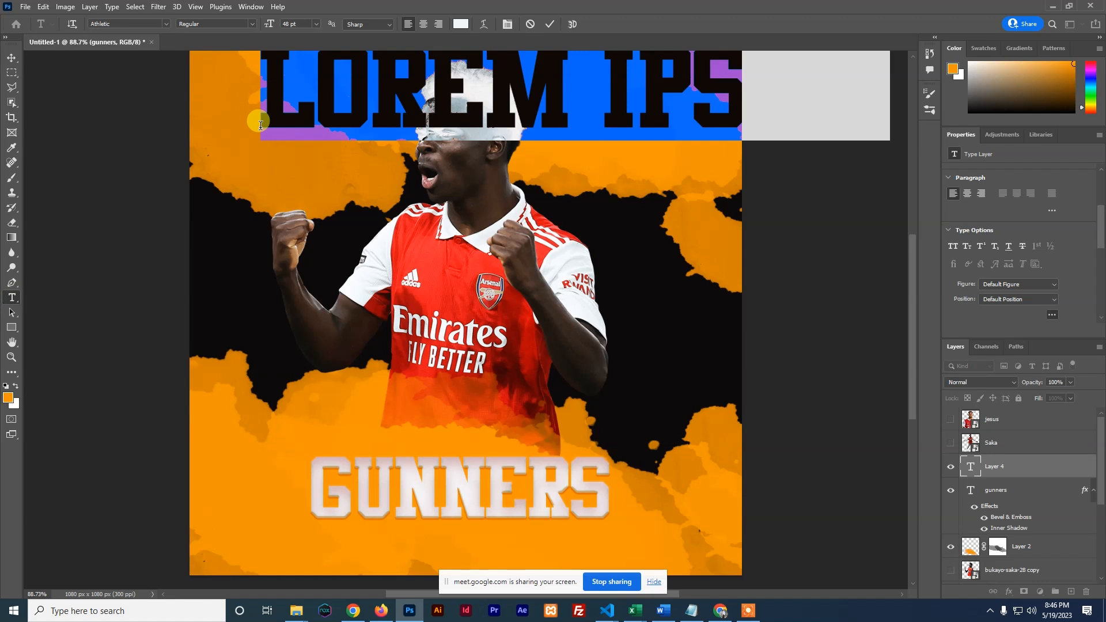
{"action": "type", "text": "7"}
{"action": "left_click", "coordinate": [12, 57]}
{"action": "left_click_drag", "start_coordinate": [286, 102], "coordinate": [285, 127]}
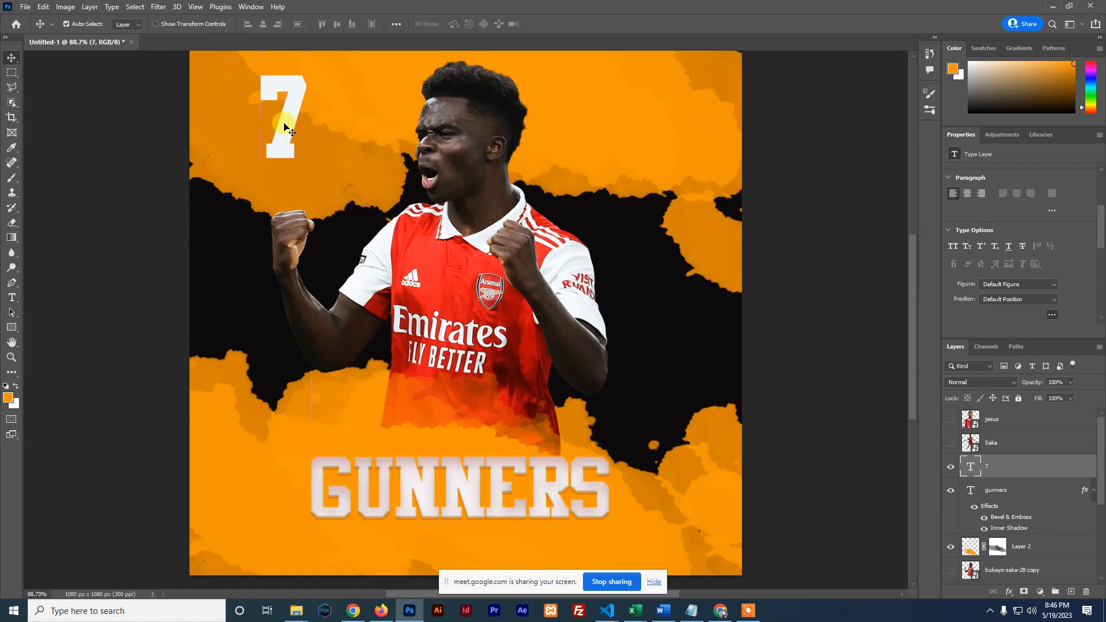
{"action": "key", "text": "ctrl+t"}
{"action": "left_click_drag", "start_coordinate": [306, 167], "coordinate": [314, 169]}
{"action": "left_click", "coordinate": [570, 23]}
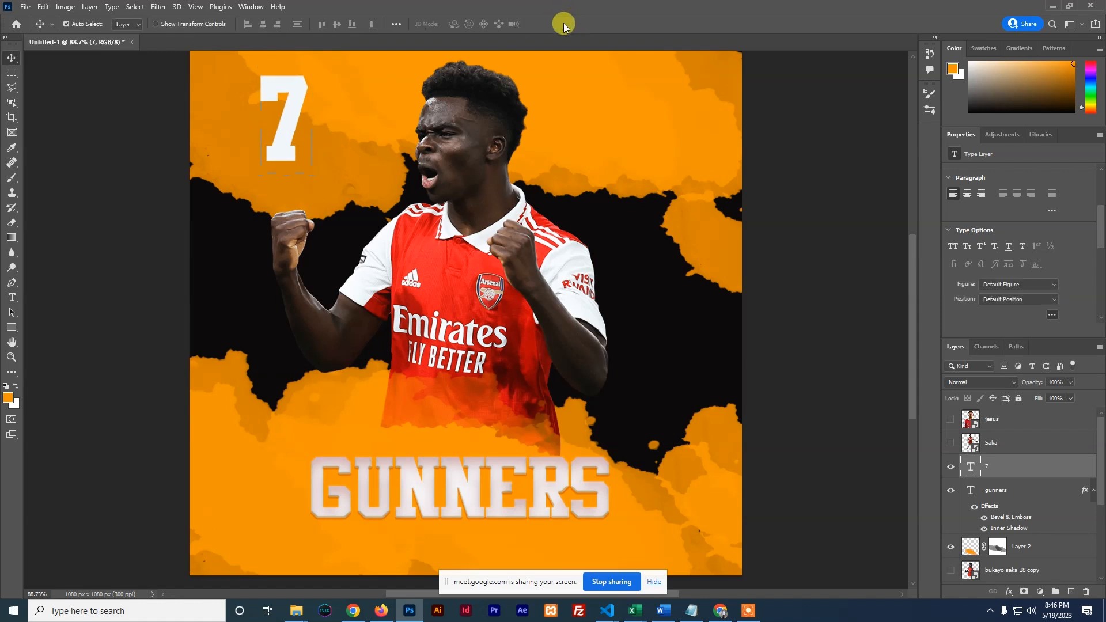
Duplicate the number 7, enlarge the copy around the original, and set the copy's fill to 0%.
{"action": "key", "text": "ctrl+j"}
{"action": "key", "text": "ctrl+t"}
{"action": "left_click_drag", "start_coordinate": [311, 173], "coordinate": [326, 200]}
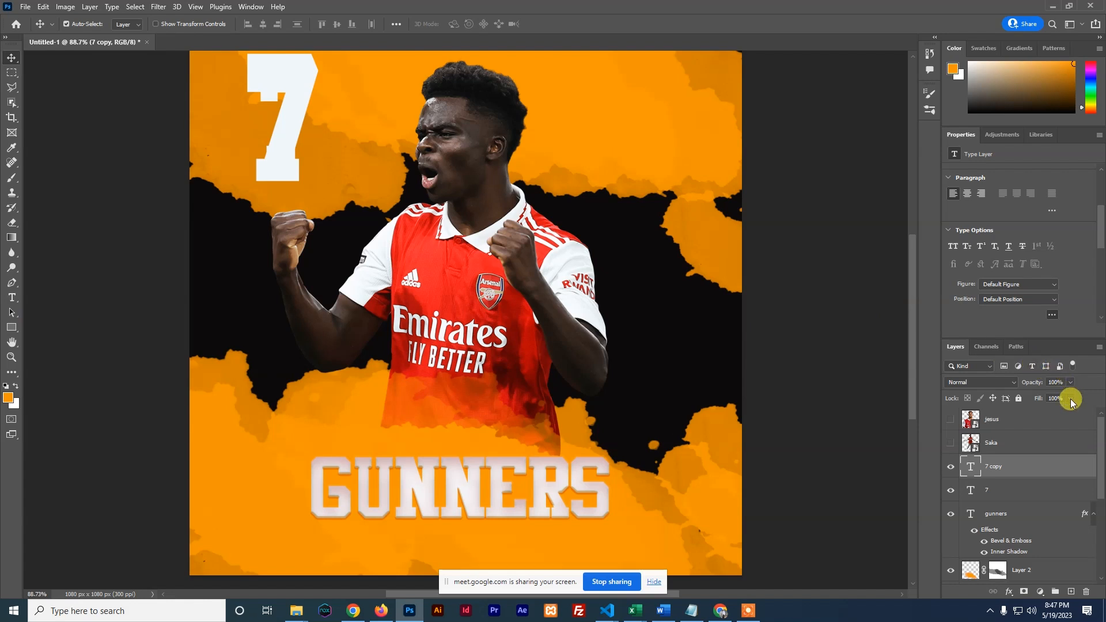
{"action": "left_click_drag", "start_coordinate": [1071, 402], "coordinate": [1017, 416]}
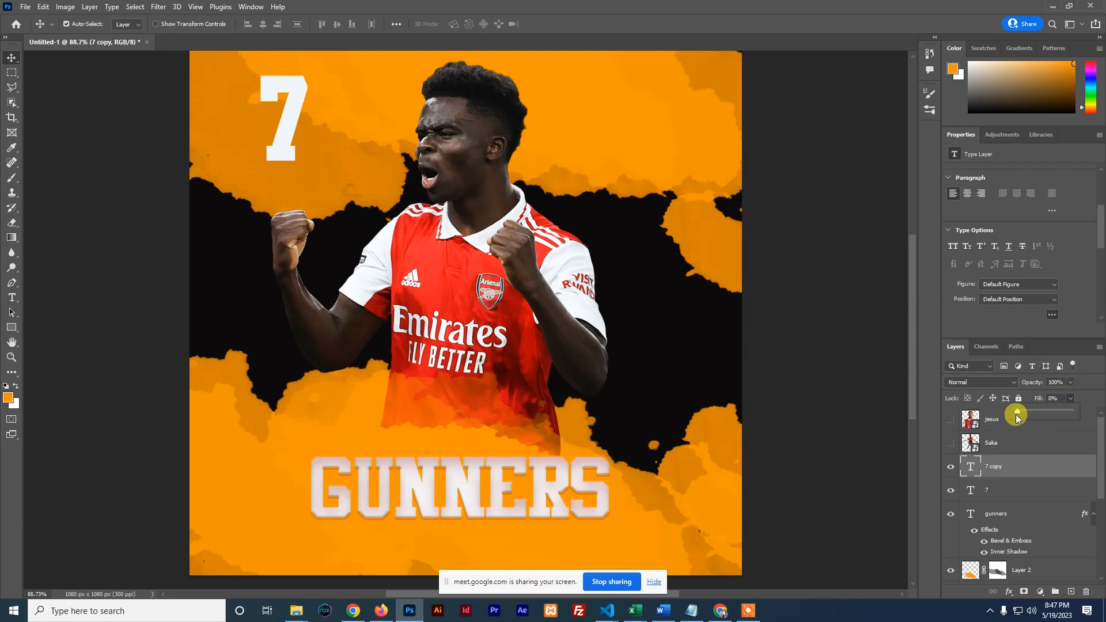
Add a 4 px inside stroke to the 7 copy layer in near-black #0c0a0a sampled from the poster background.
{"action": "left_click", "coordinate": [1008, 593]}
{"action": "key", "text": "Escape"}
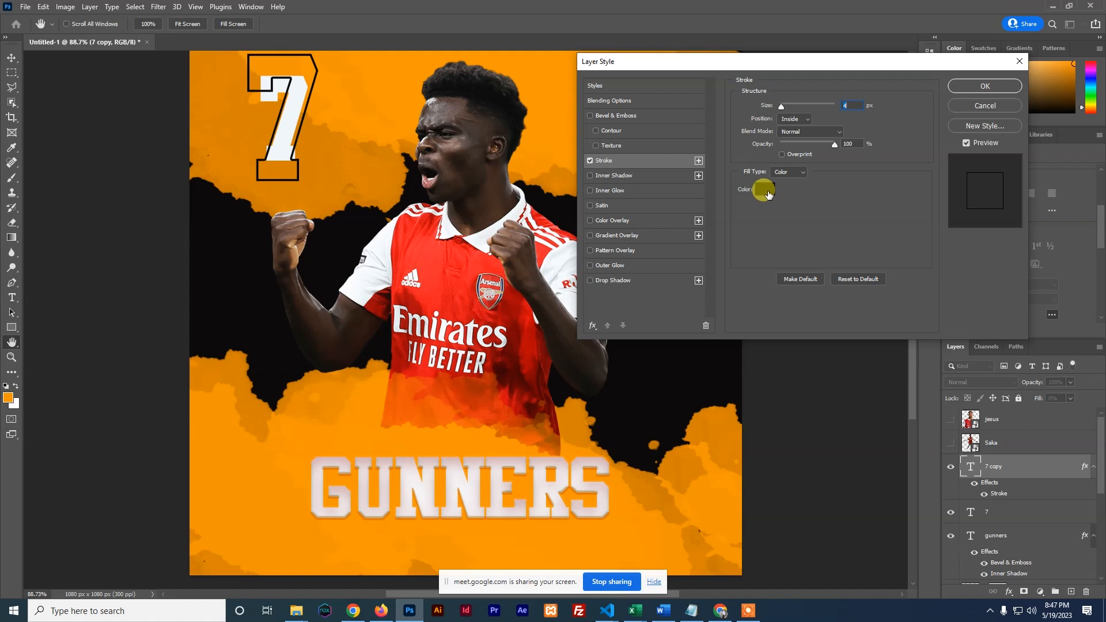
{"action": "left_click", "coordinate": [766, 188]}
{"action": "mouse_move", "coordinate": [298, 136]}
{"action": "left_mouse_down"}
{"action": "mouse_move", "coordinate": [337, 237]}
{"action": "mouse_move", "coordinate": [358, 103]}
{"action": "mouse_move", "coordinate": [365, 202]}
{"action": "mouse_move", "coordinate": [437, 309]}
{"action": "mouse_move", "coordinate": [442, 294]}
{"action": "mouse_move", "coordinate": [326, 163]}
{"action": "mouse_move", "coordinate": [355, 88]}
{"action": "mouse_move", "coordinate": [288, 106]}
{"action": "mouse_move", "coordinate": [295, 190]}
{"action": "mouse_move", "coordinate": [240, 240]}
{"action": "left_mouse_up"}
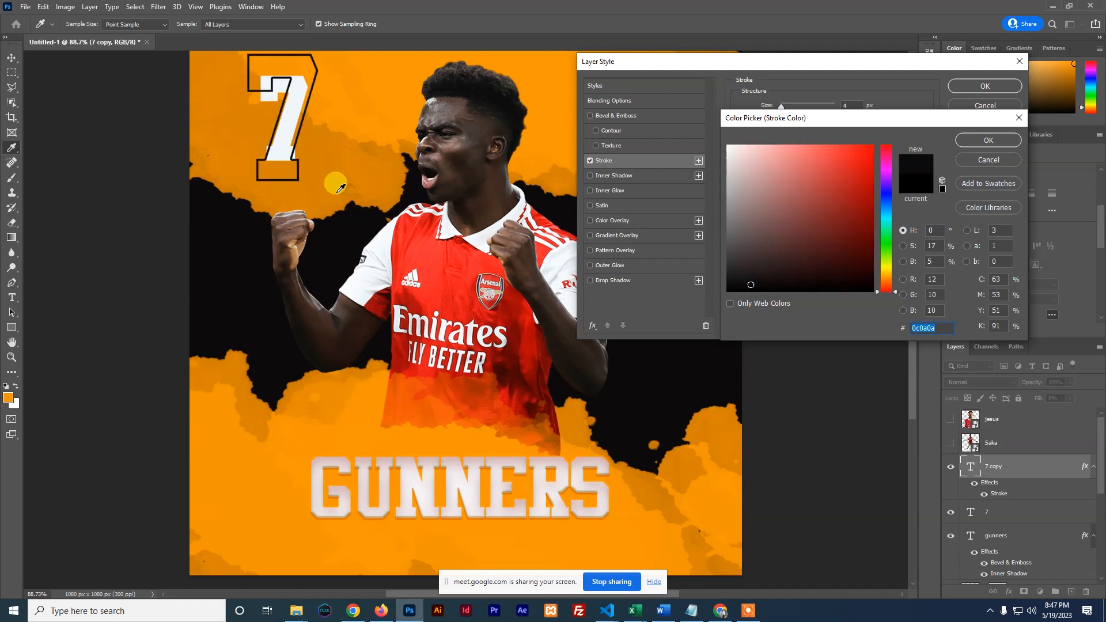
{"action": "left_click", "coordinate": [987, 140]}
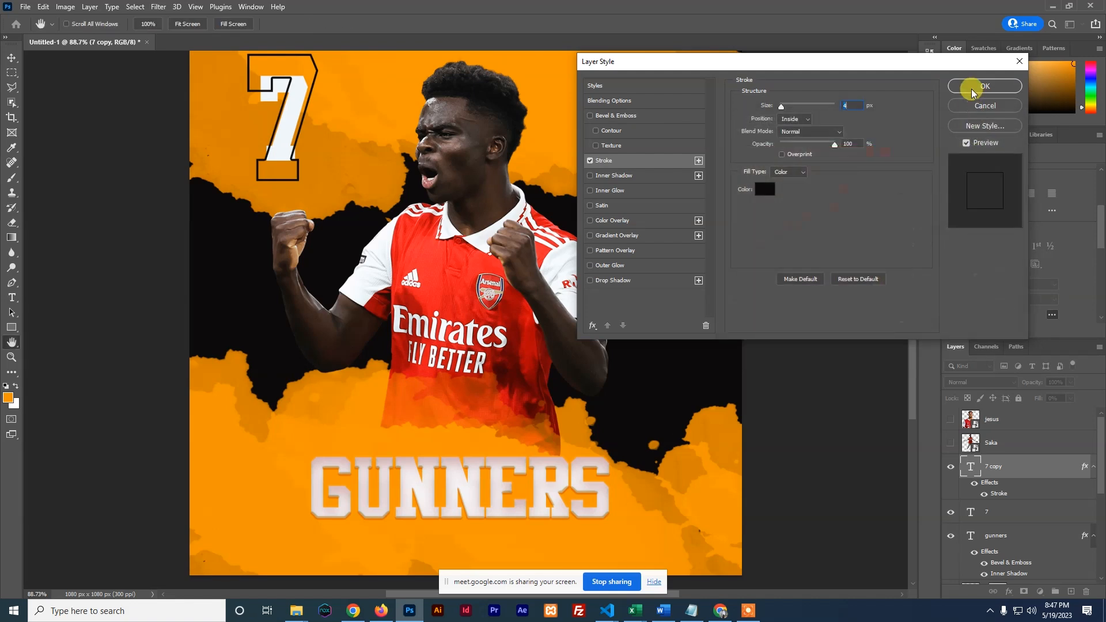
{"action": "left_click", "coordinate": [982, 87]}
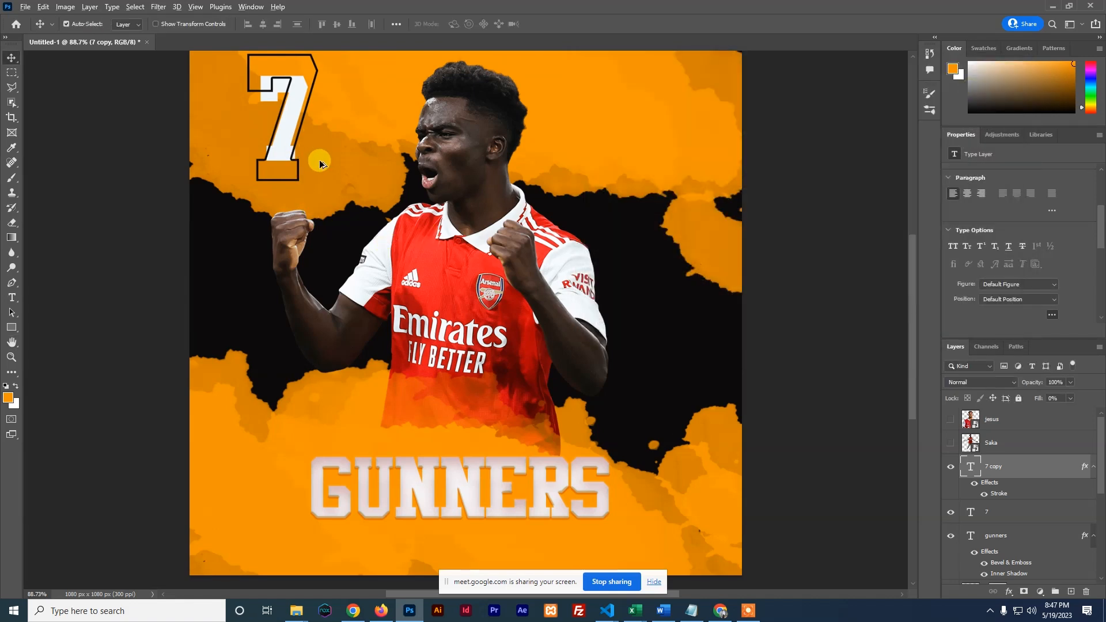
Add the text "football.com" at 16 pt beside the number 7, above the player's head.
{"action": "scroll", "coordinate": [319, 161], "scroll_direction": "down", "scroll_amount": 1}
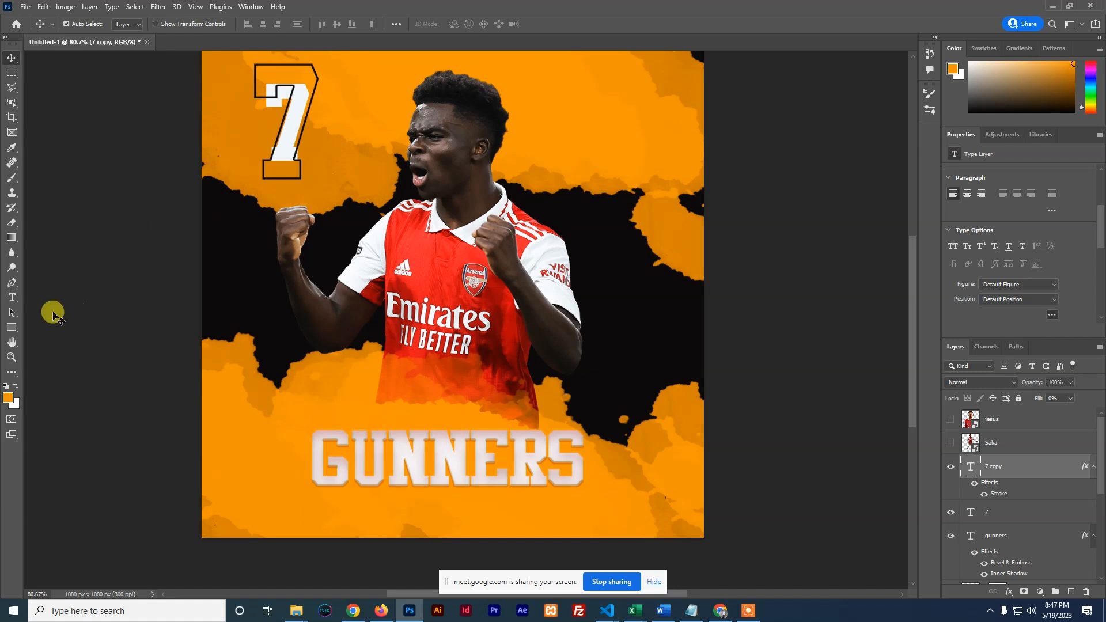
{"action": "left_click", "coordinate": [12, 298]}
{"action": "left_click", "coordinate": [337, 94]}
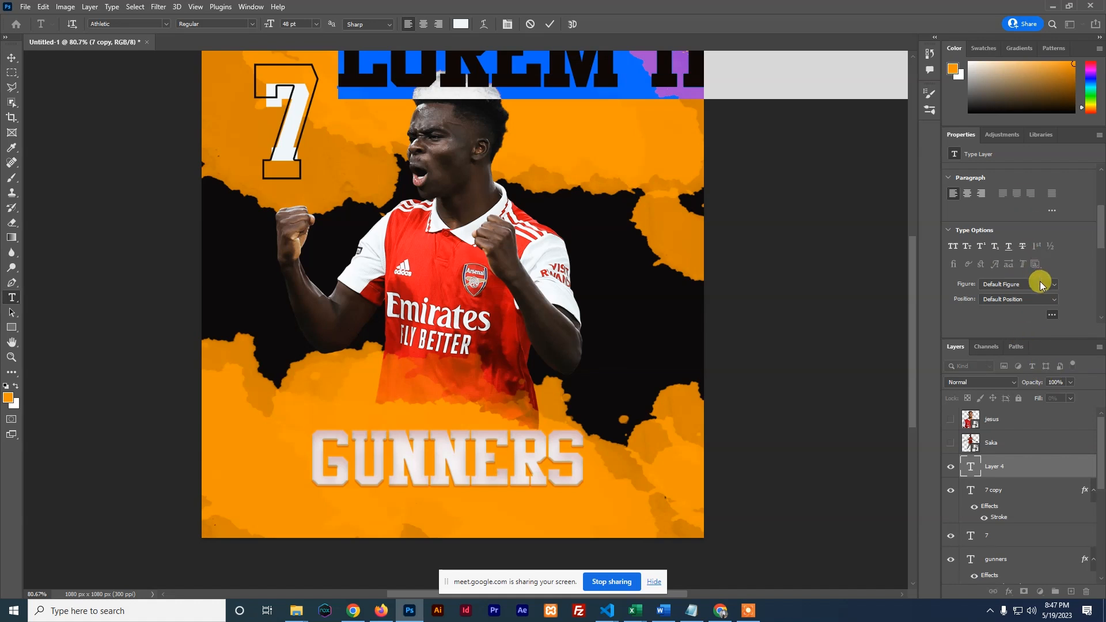
{"action": "scroll", "coordinate": [1014, 204], "scroll_direction": "up", "scroll_amount": 4}
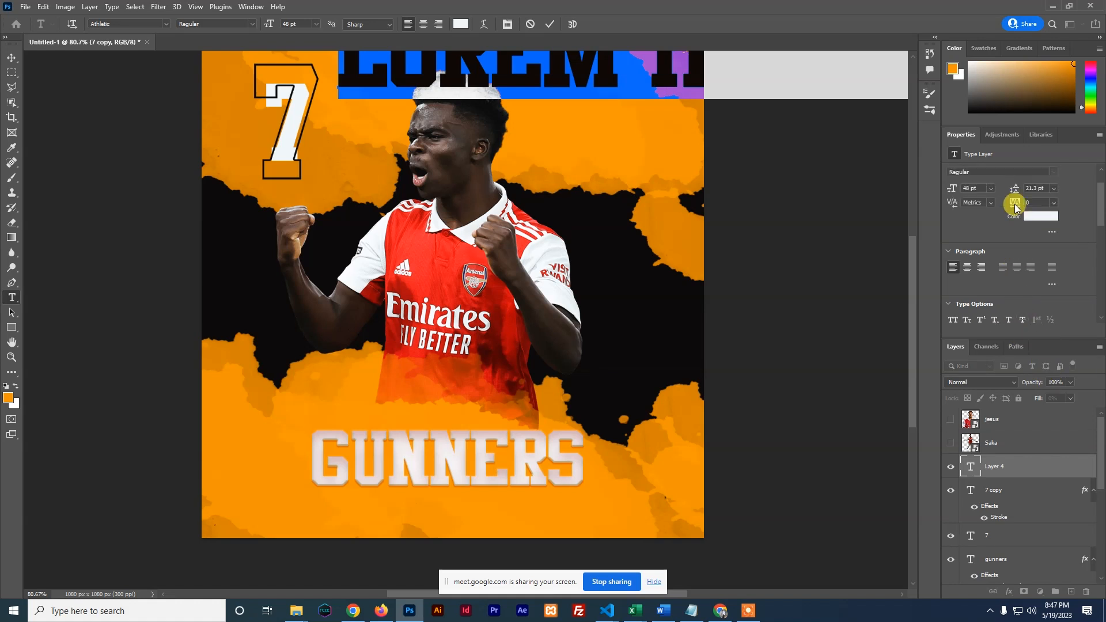
{"action": "left_click", "coordinate": [992, 216]}
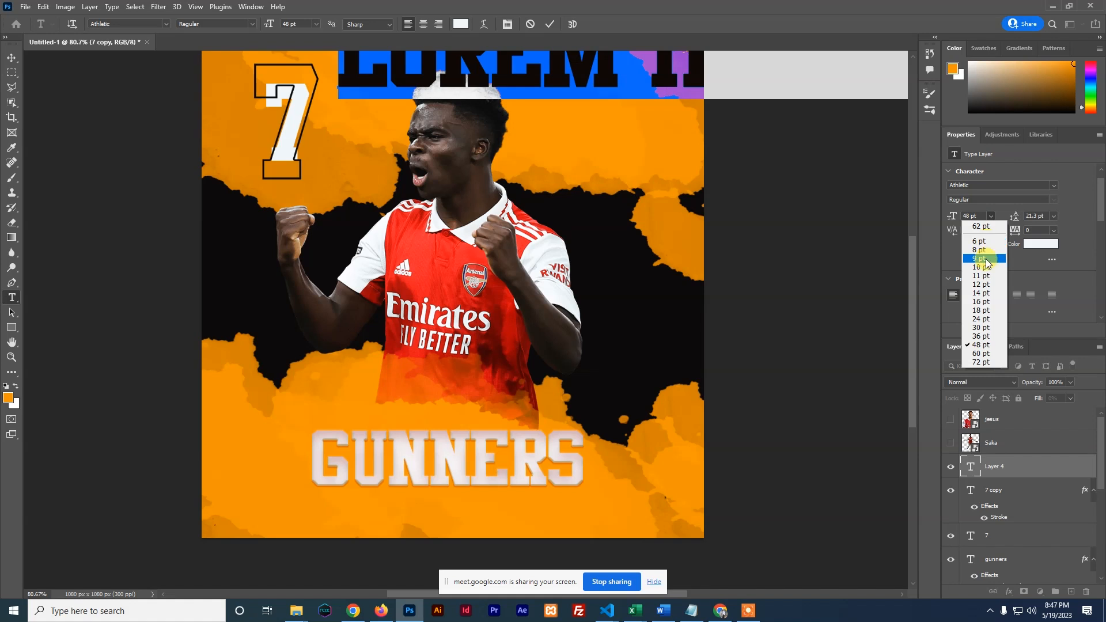
{"action": "left_click", "coordinate": [981, 302]}
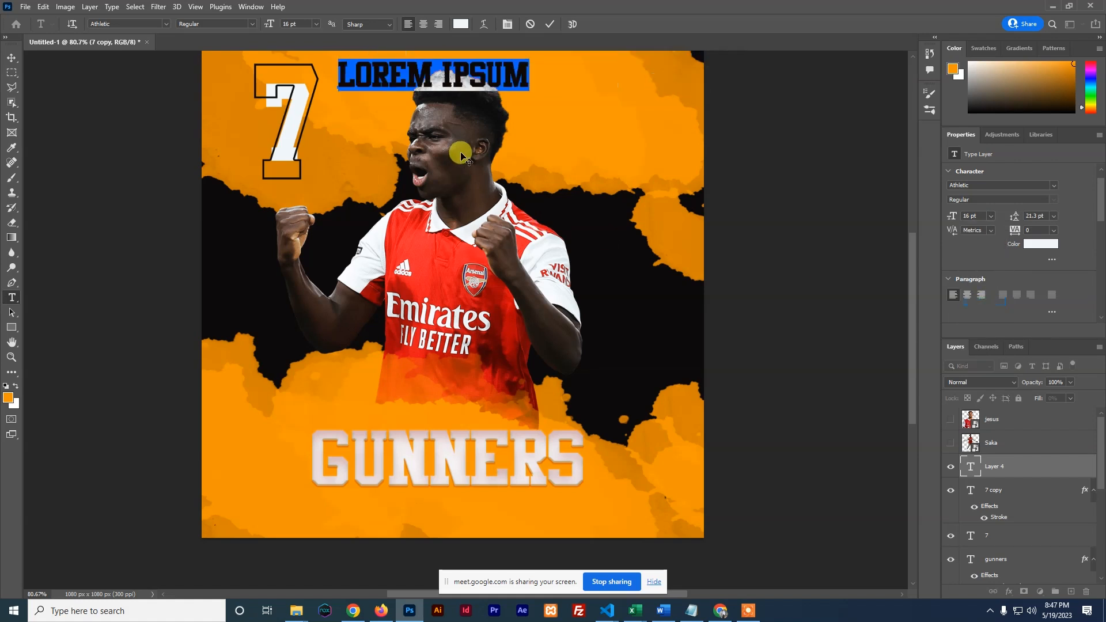
{"action": "key", "text": "Right"}
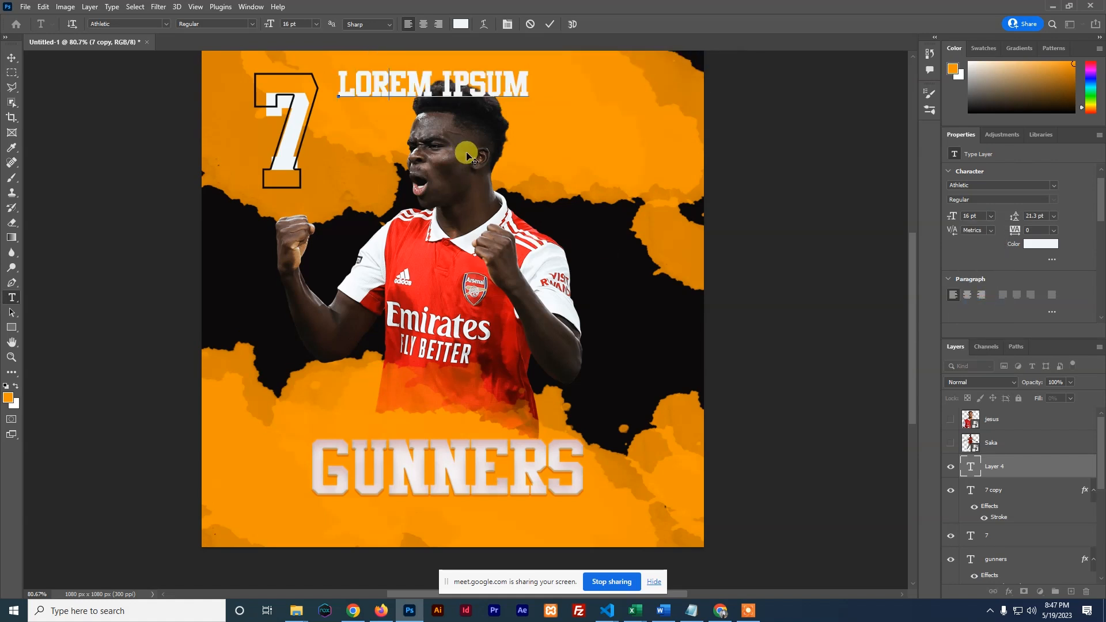
{"action": "key", "text": "ctrl+a"}
{"action": "type", "text": "FOOTB"}
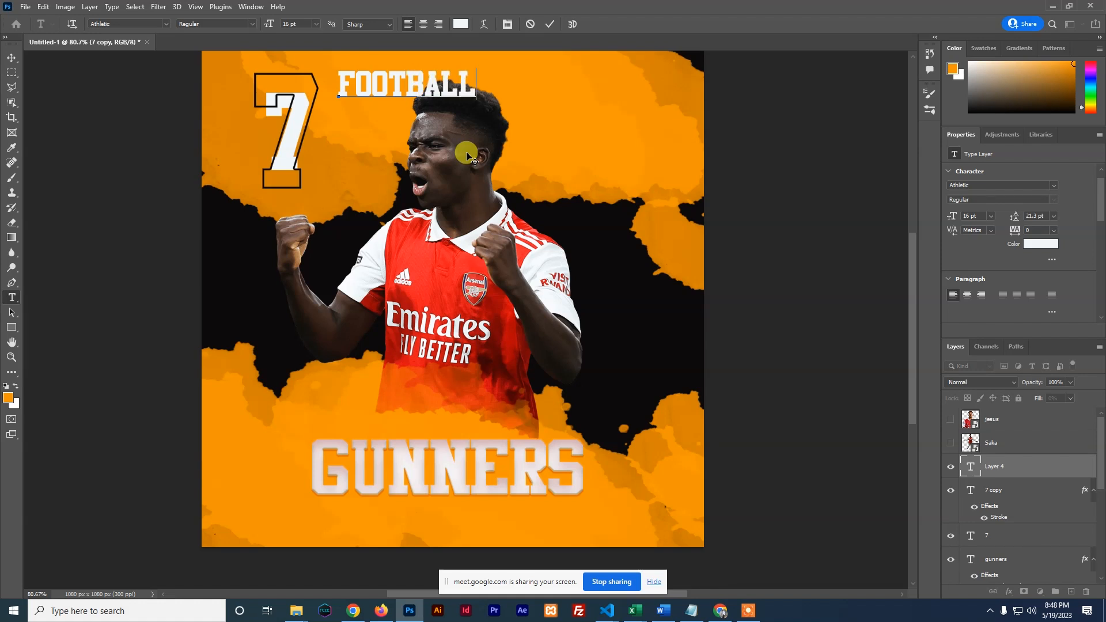
{"action": "type", "text": "ALL.COM"}
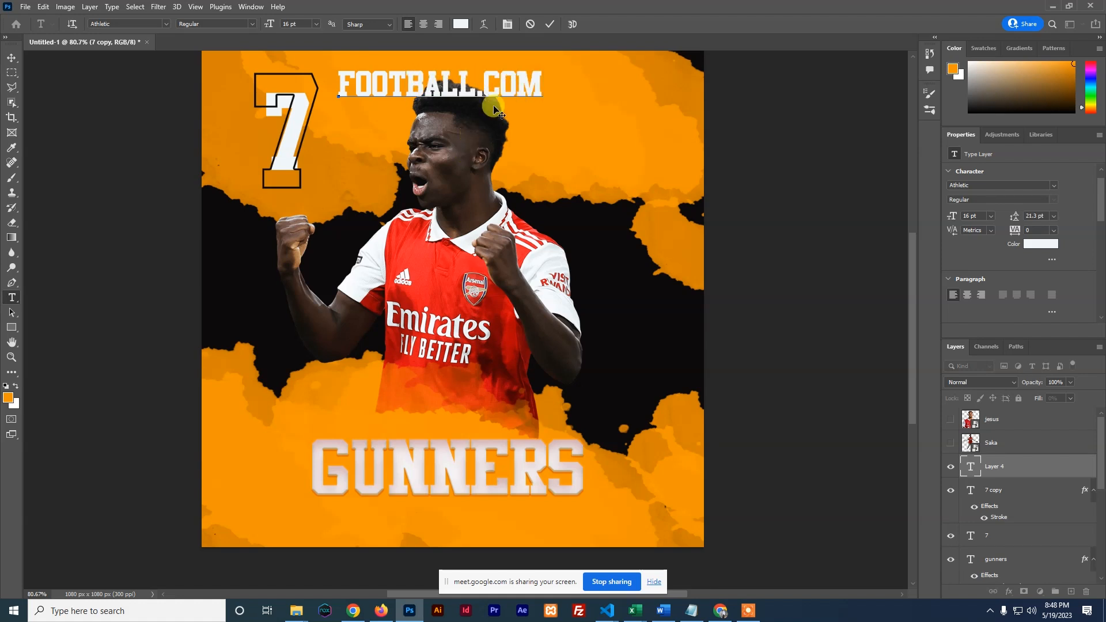
{"action": "left_click", "coordinate": [551, 25]}
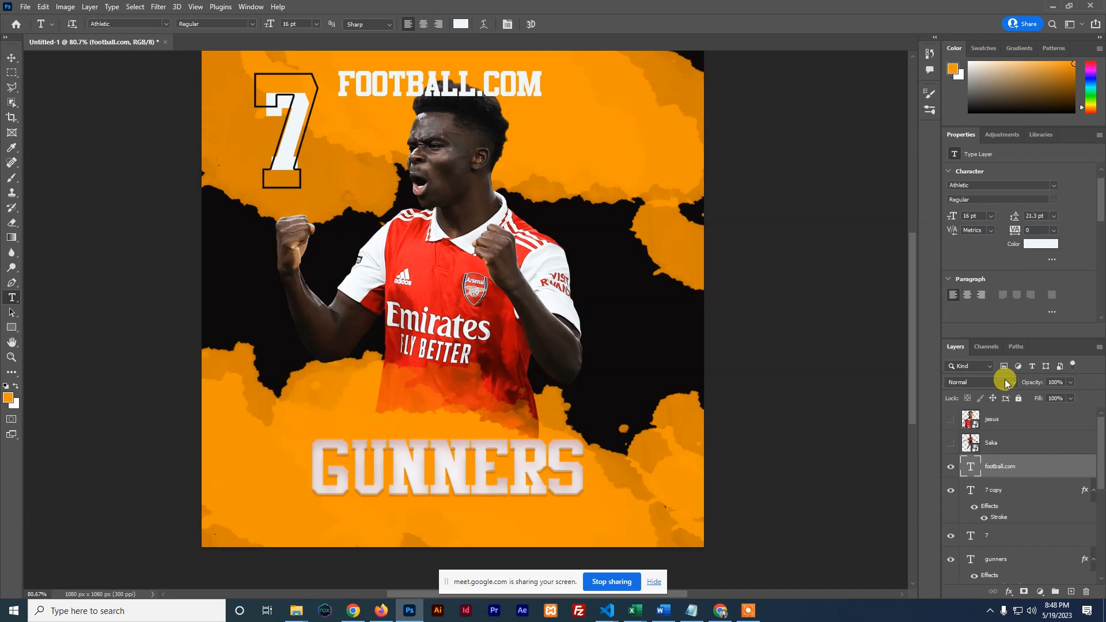
Change the font of the football.com text to Lato Bold.
{"action": "type", "text": "lato"}
{"action": "left_click", "coordinate": [974, 185]}
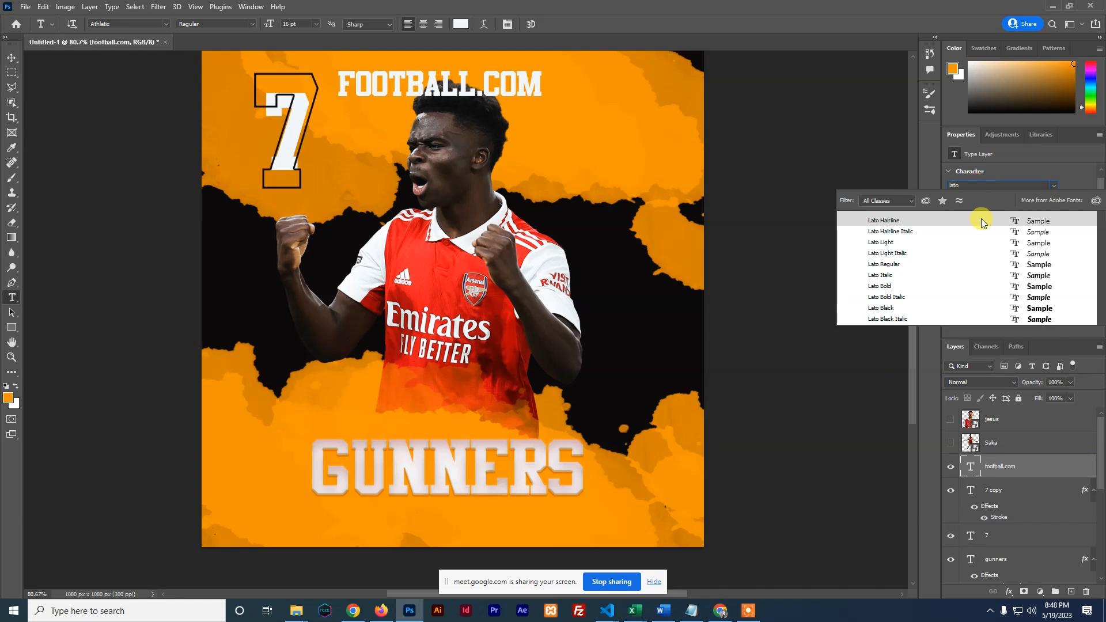
{"action": "left_click", "coordinate": [879, 287]}
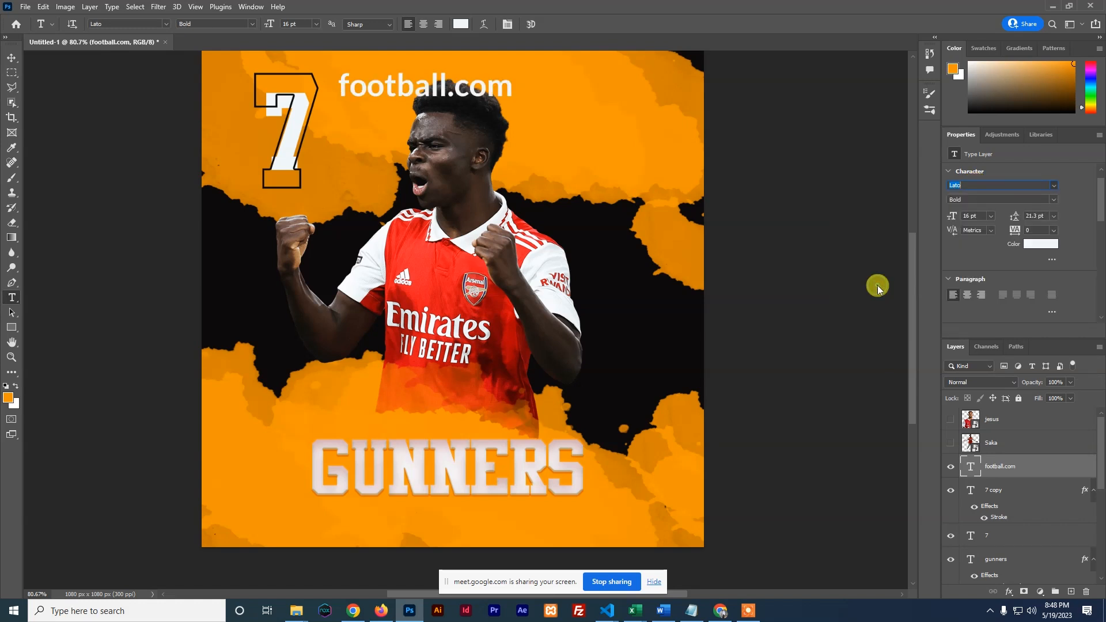
Set the football.com caption in all caps and move it down beside the base of the number 7.
{"action": "scroll", "coordinate": [977, 226], "scroll_direction": "down", "scroll_amount": 1}
{"action": "scroll", "coordinate": [974, 224], "scroll_direction": "down", "scroll_amount": 2}
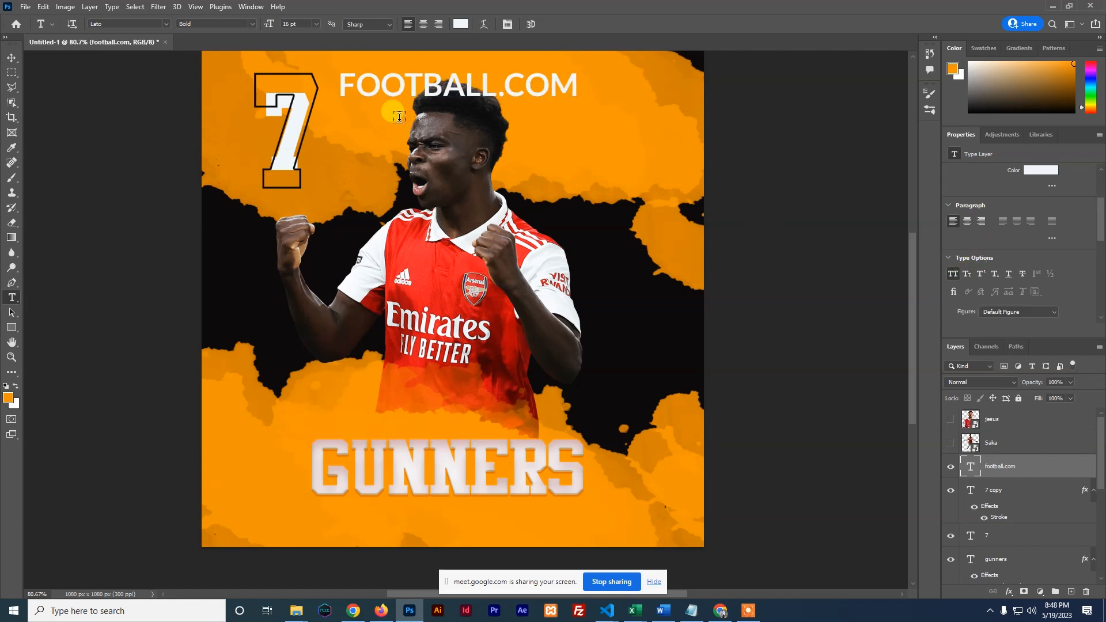
{"action": "left_click", "coordinate": [12, 58]}
{"action": "left_click_drag", "start_coordinate": [369, 98], "coordinate": [338, 186]}
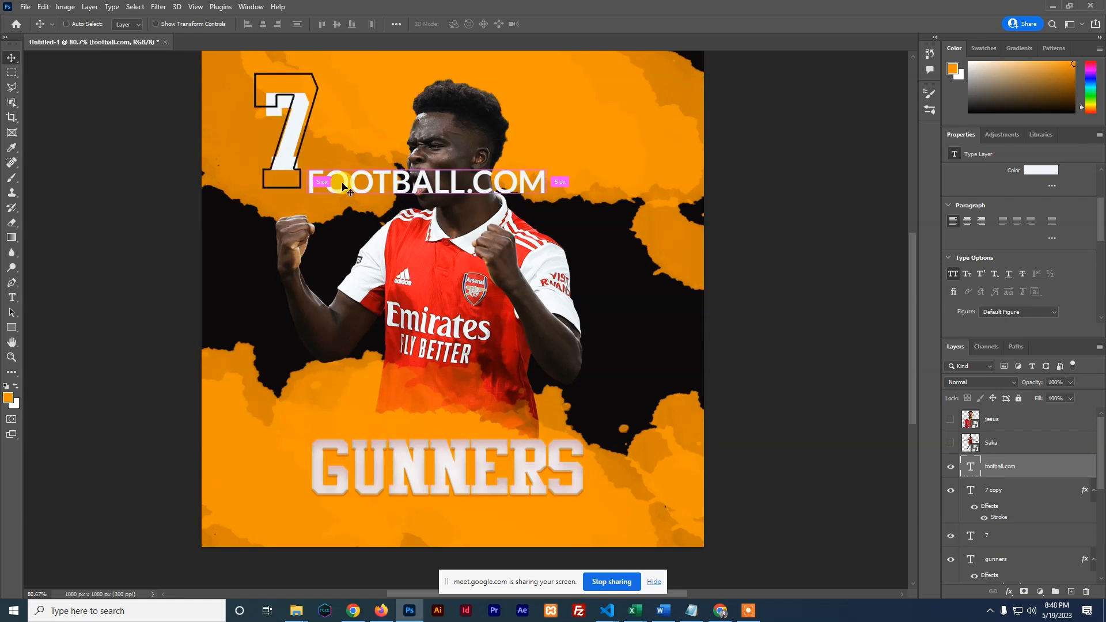
Scale the FOOTBALL.COM caption to 36.55% and nudge it close against the base of the number 7.
{"action": "key", "text": "ctrl+t"}
{"action": "left_click_drag", "start_coordinate": [545, 194], "coordinate": [328, 186]}
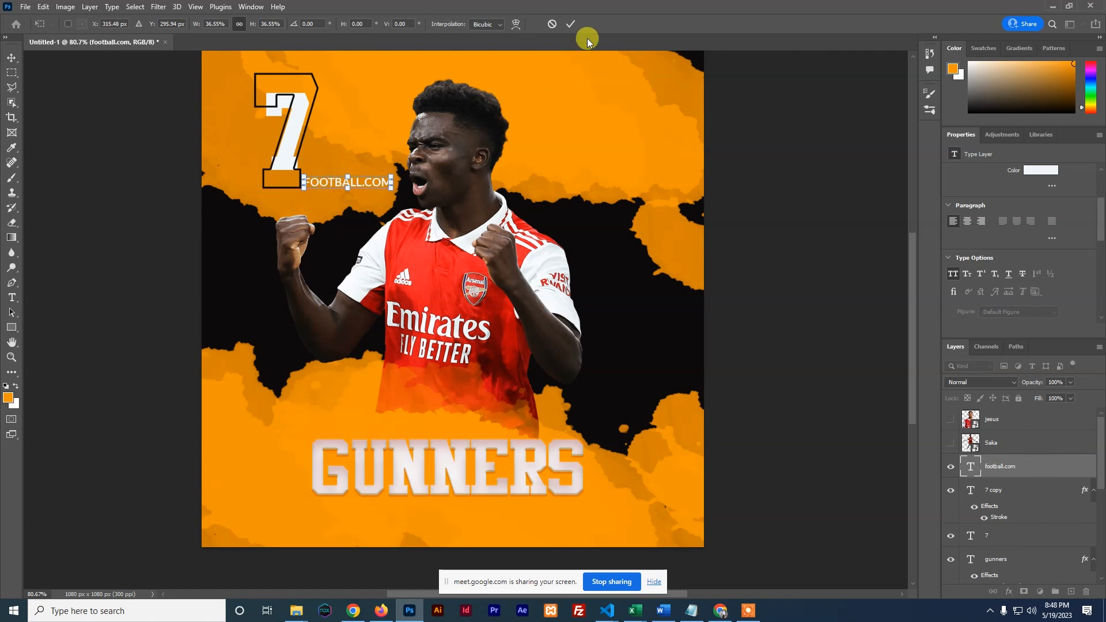
{"action": "left_click", "coordinate": [571, 24]}
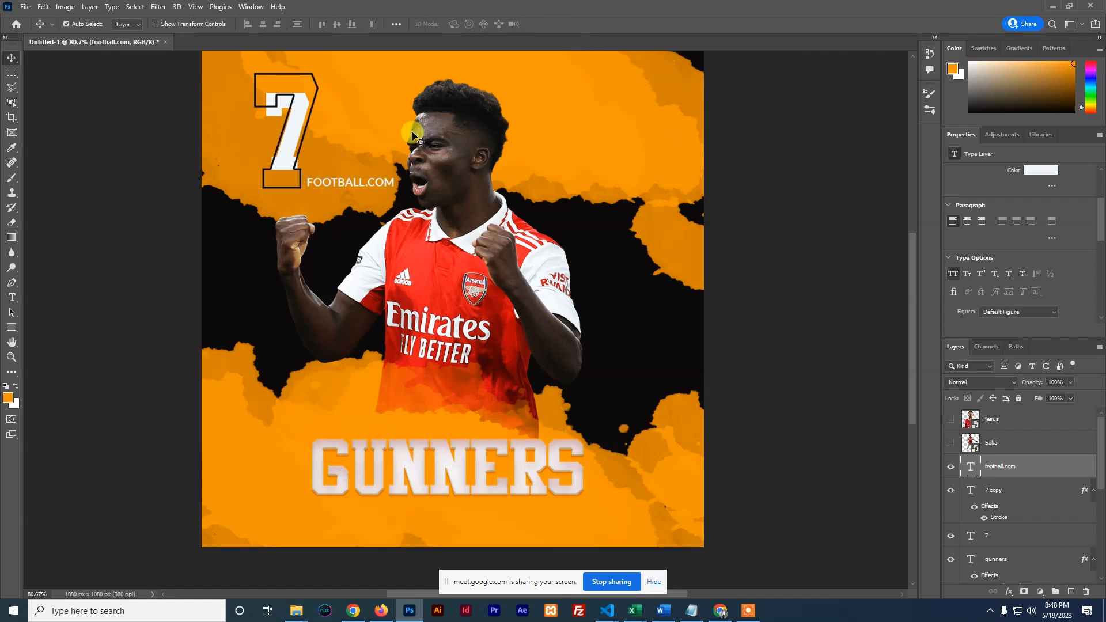
{"action": "key", "text": "Left"}
{"action": "key", "text": "Left"}
{"action": "key", "text": "Left"}
{"action": "key", "text": "Left"}
{"action": "key", "text": "Left"}
{"action": "key", "text": "Left"}
{"action": "key", "text": "Left"}
{"action": "key", "text": "Left"}
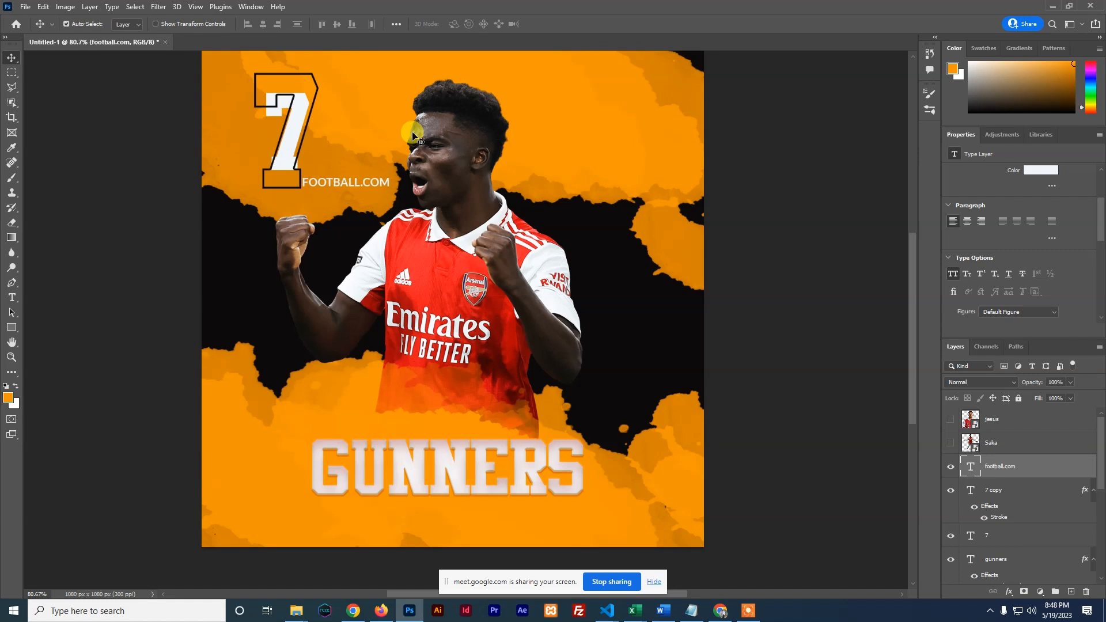
{"action": "key", "text": "Right"}
{"action": "key", "text": "Right"}
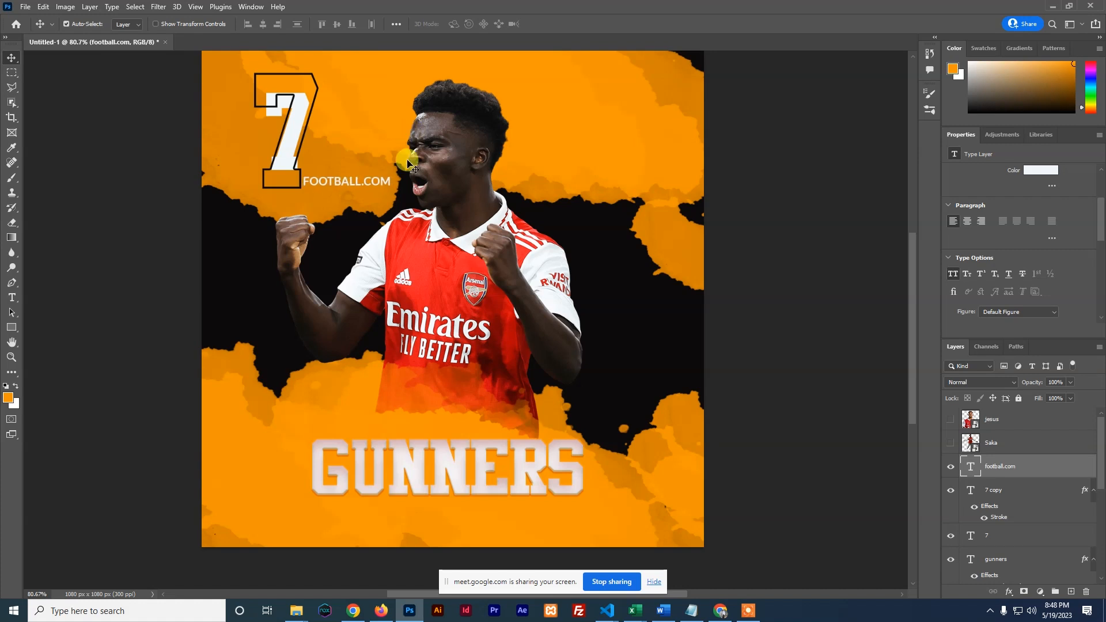
Add a Lorem ipsum paragraph in a narrow text box directly below the GUNNERS title.
{"action": "scroll", "coordinate": [413, 205], "scroll_direction": "down", "scroll_amount": 2}
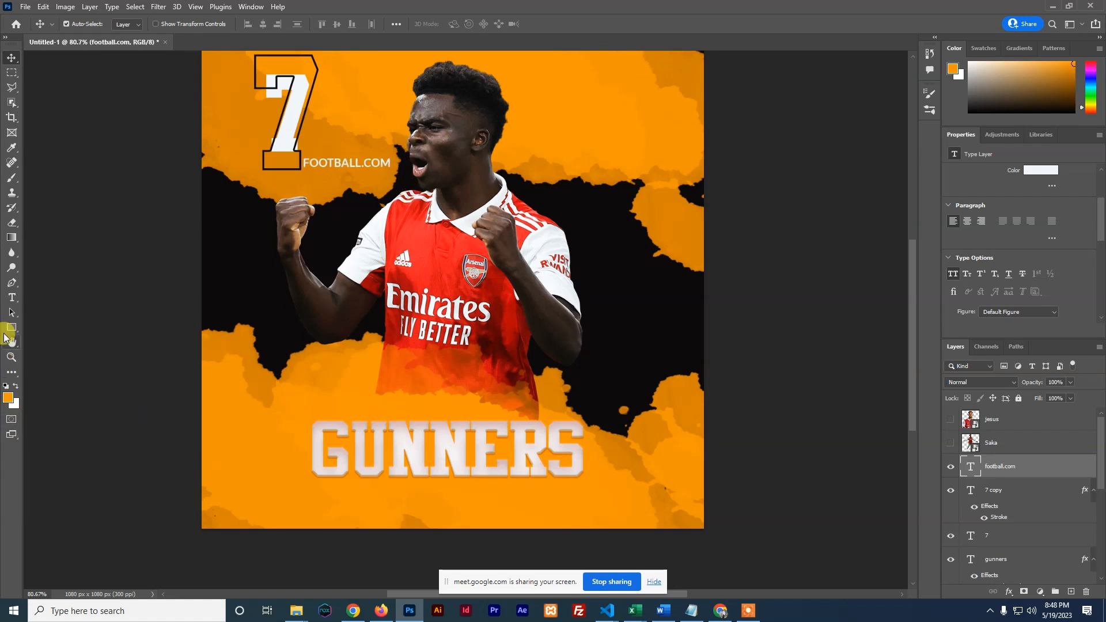
{"action": "left_click", "coordinate": [10, 298]}
{"action": "left_click", "coordinate": [7, 55]}
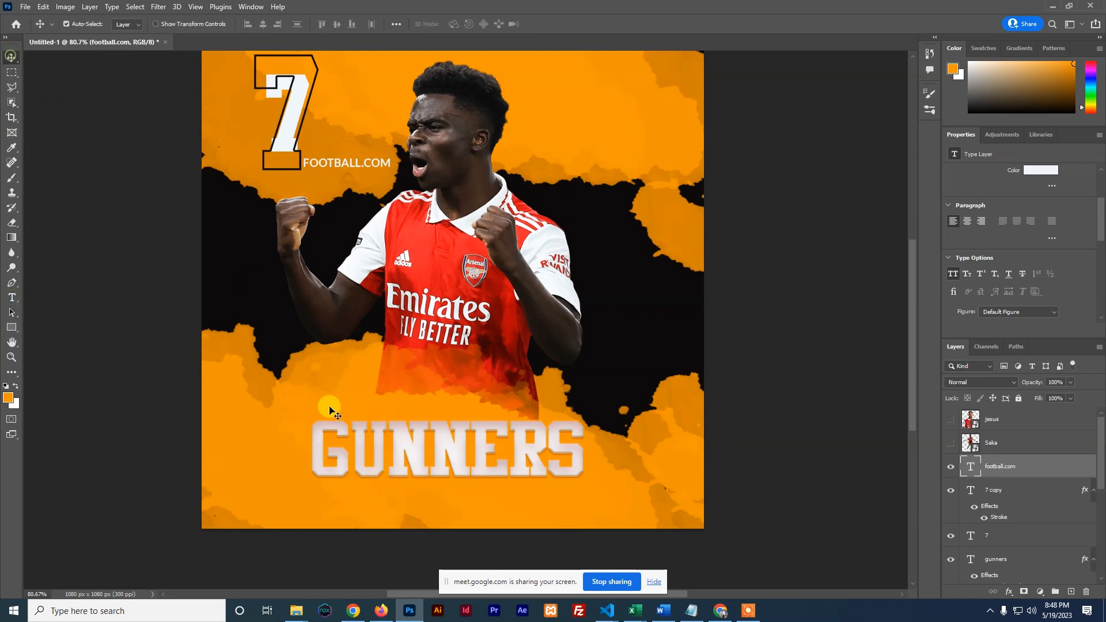
{"action": "left_click", "coordinate": [328, 440]}
{"action": "left_click", "coordinate": [12, 297]}
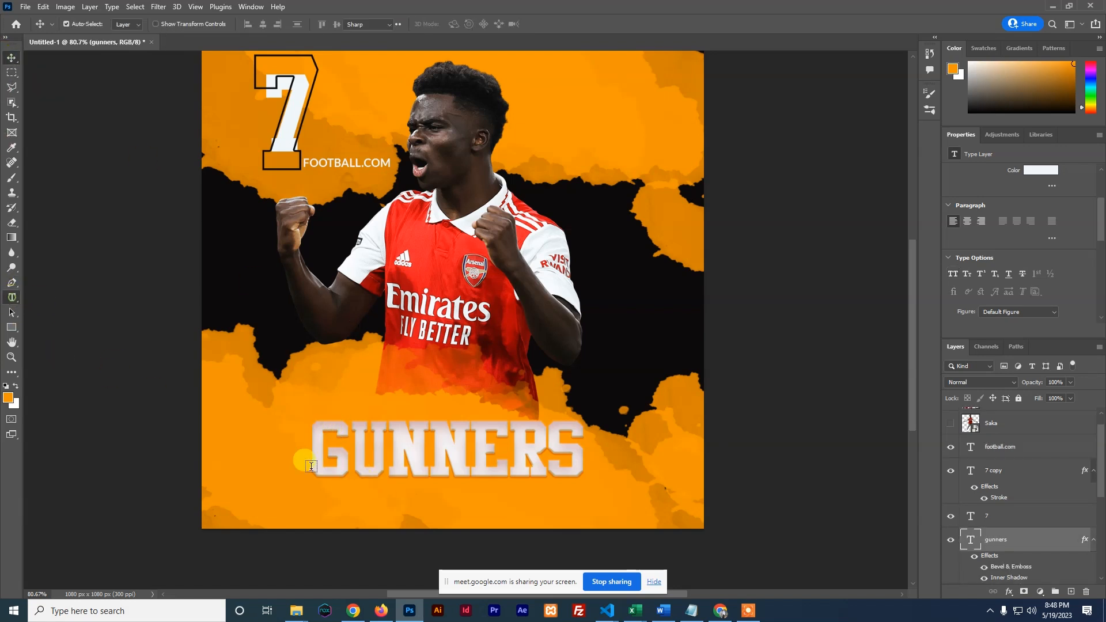
{"action": "left_click_drag", "start_coordinate": [322, 494], "coordinate": [579, 509]}
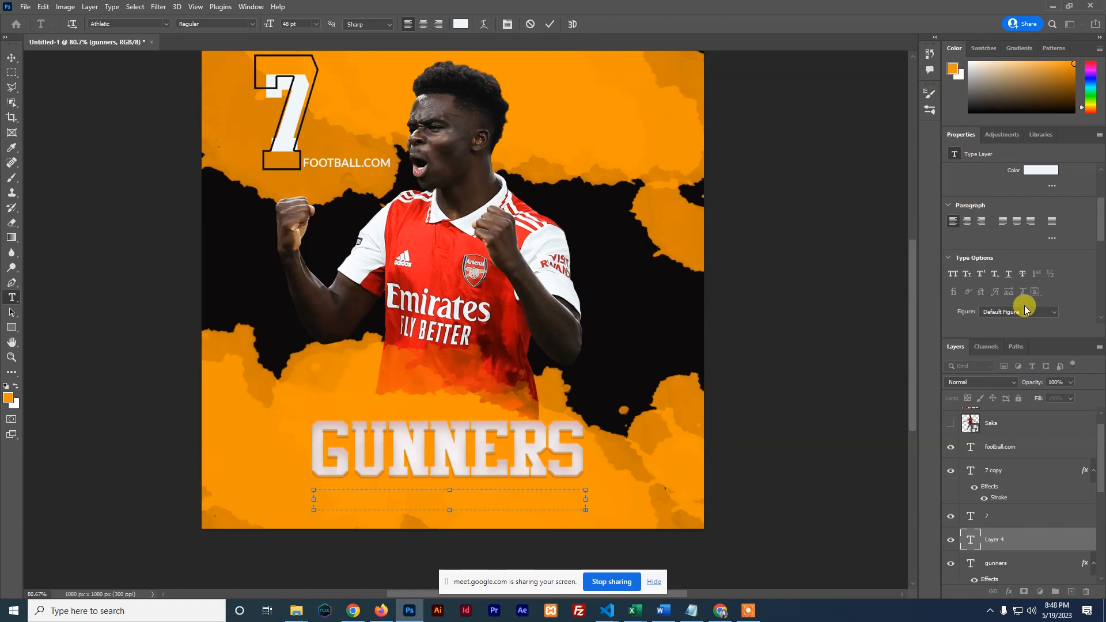
{"action": "left_click", "coordinate": [12, 57]}
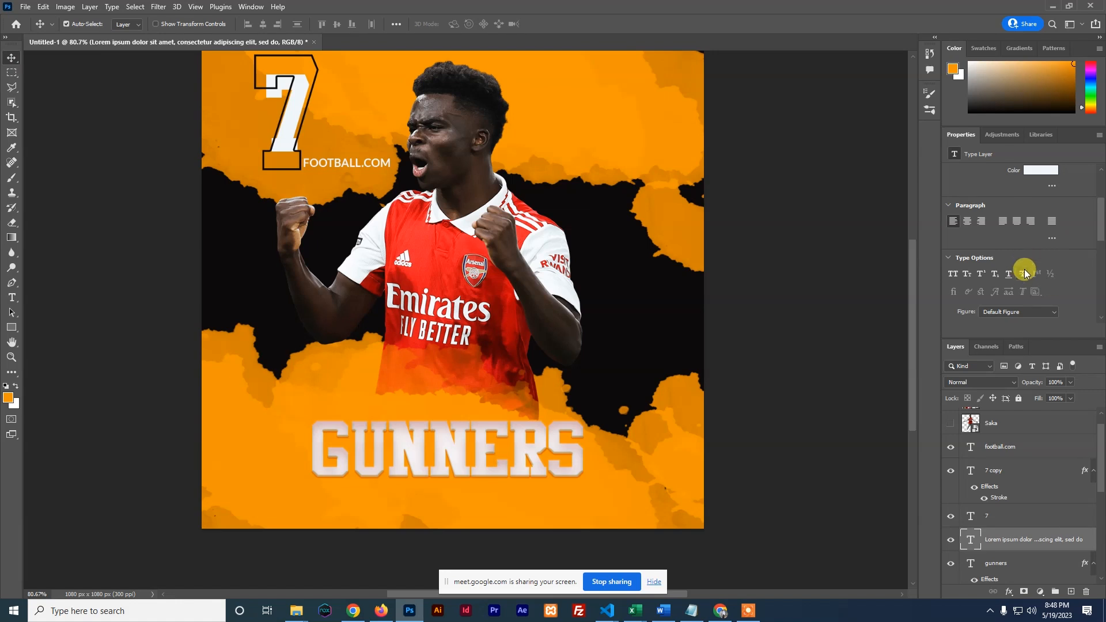
Set the Lorem ipsum paragraph to 14 pt and extend its text box down to the poster's lower edge.
{"action": "scroll", "coordinate": [1017, 259], "scroll_direction": "up", "scroll_amount": 2}
{"action": "left_click", "coordinate": [991, 207]}
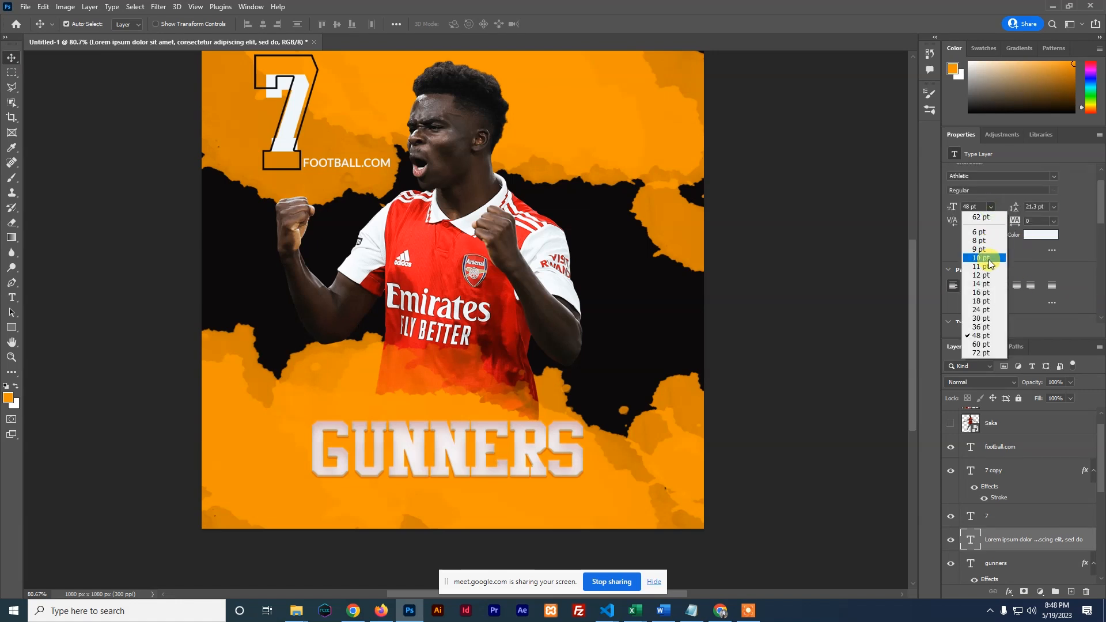
{"action": "left_click", "coordinate": [984, 284]}
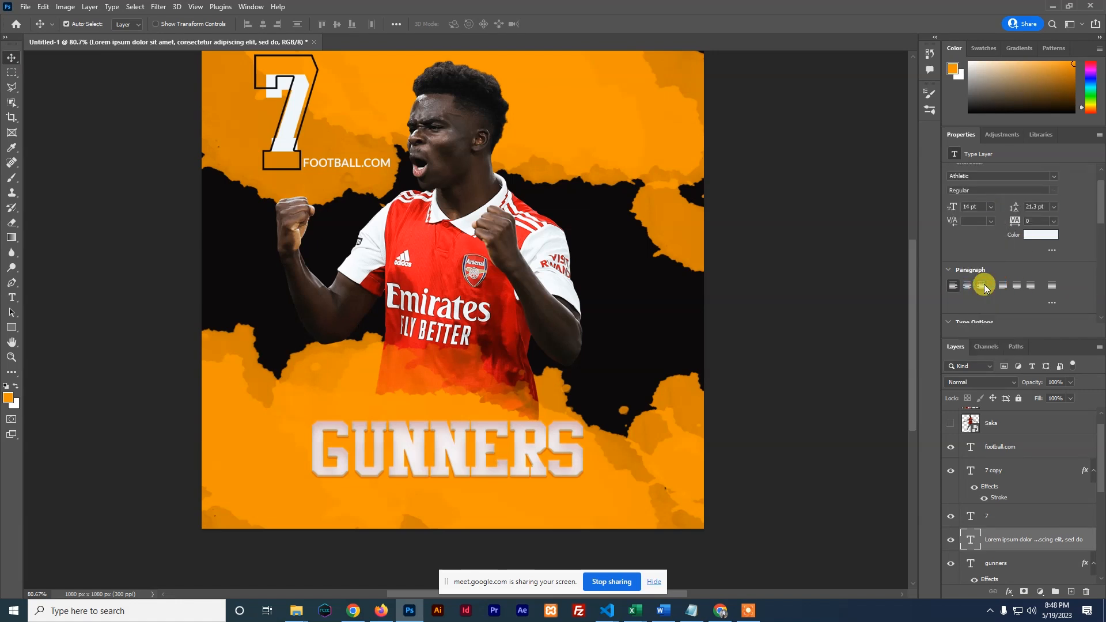
{"action": "left_click", "coordinate": [951, 541]}
{"action": "left_click", "coordinate": [1001, 542]}
{"action": "key", "text": "ctrl+t"}
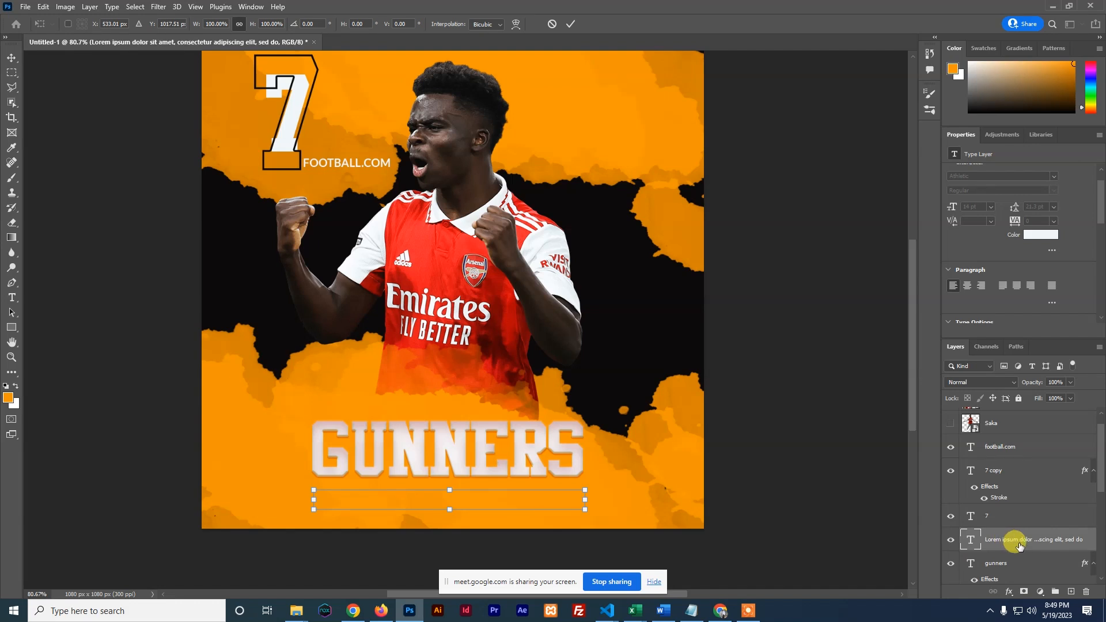
{"action": "scroll", "coordinate": [1008, 528], "scroll_direction": "down", "scroll_amount": 4}
{"action": "scroll", "coordinate": [1017, 535], "scroll_direction": "up", "scroll_amount": 3}
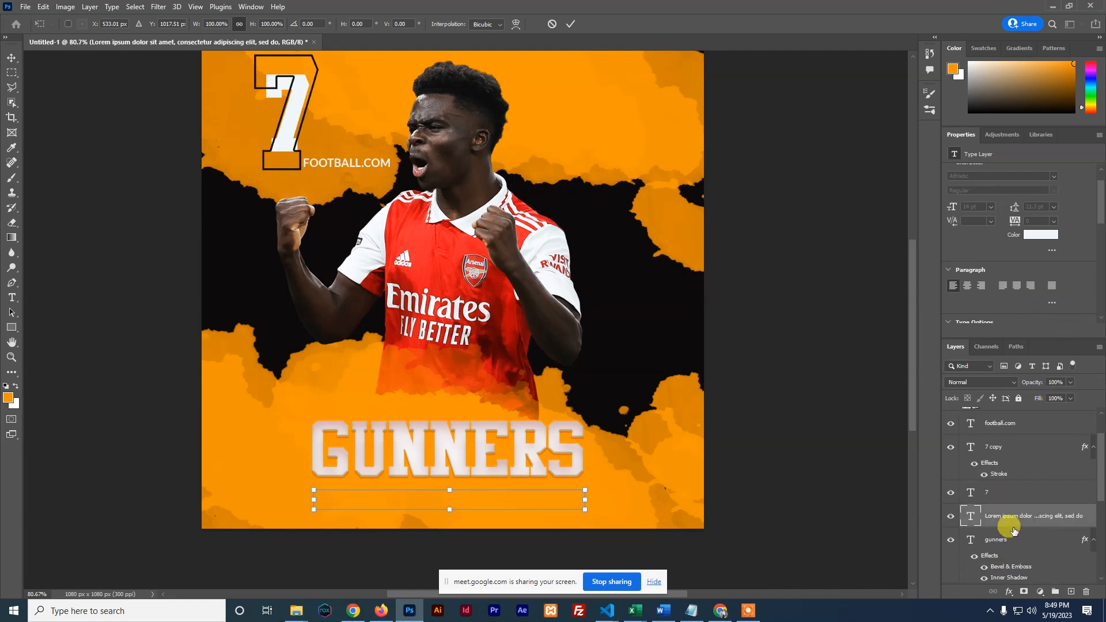
{"action": "double_click", "coordinate": [970, 517]}
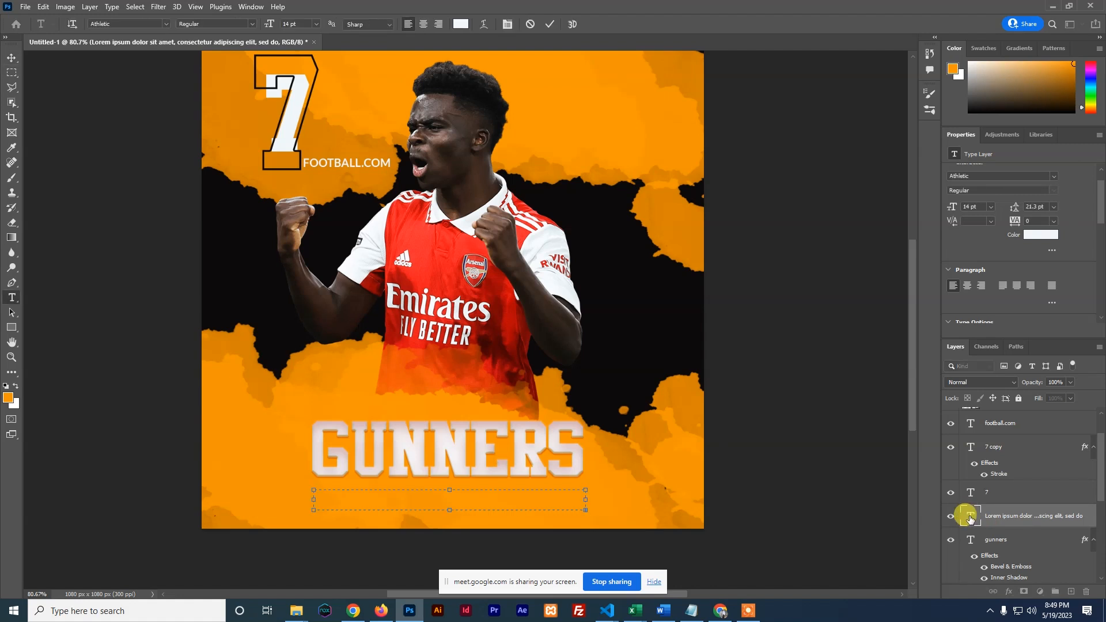
{"action": "left_click_drag", "start_coordinate": [449, 510], "coordinate": [445, 529]}
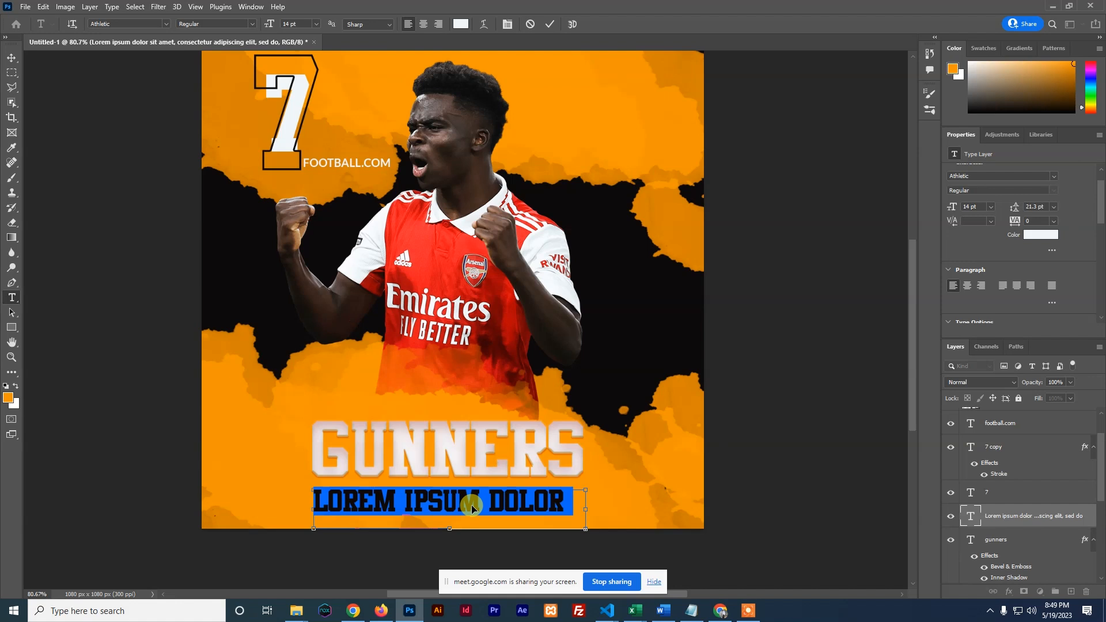
Change the Lorem ipsum paragraph to 10 pt Lato Hairline with Auto leading.
{"action": "left_click", "coordinate": [991, 207]}
{"action": "left_click", "coordinate": [980, 257]}
{"action": "left_click", "coordinate": [992, 207]}
{"action": "left_click", "coordinate": [991, 208]}
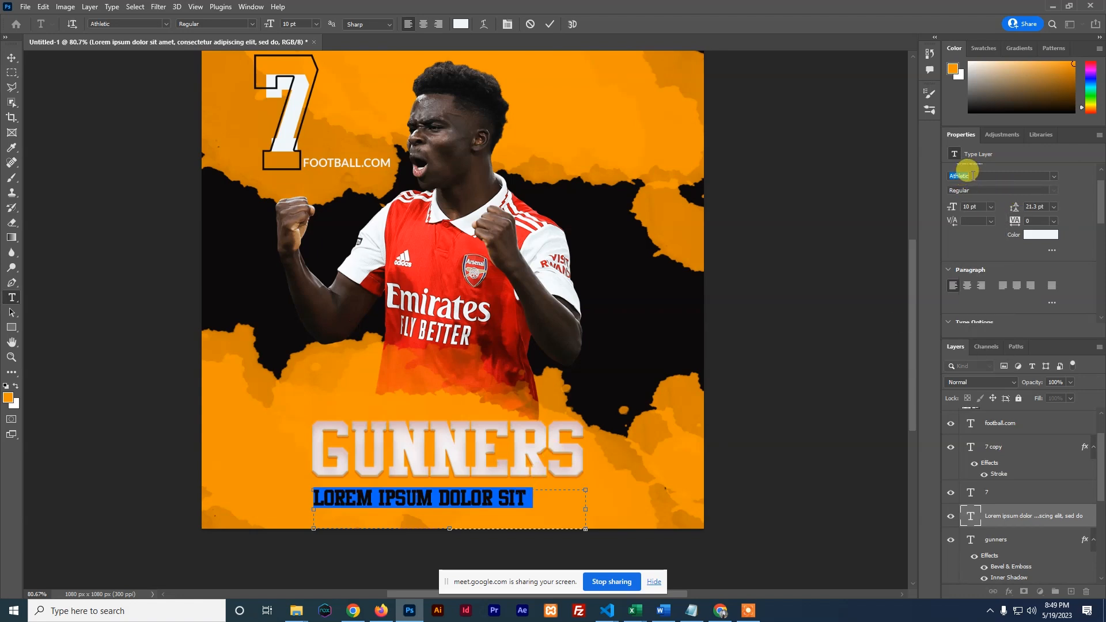
{"action": "type", "text": "lato"}
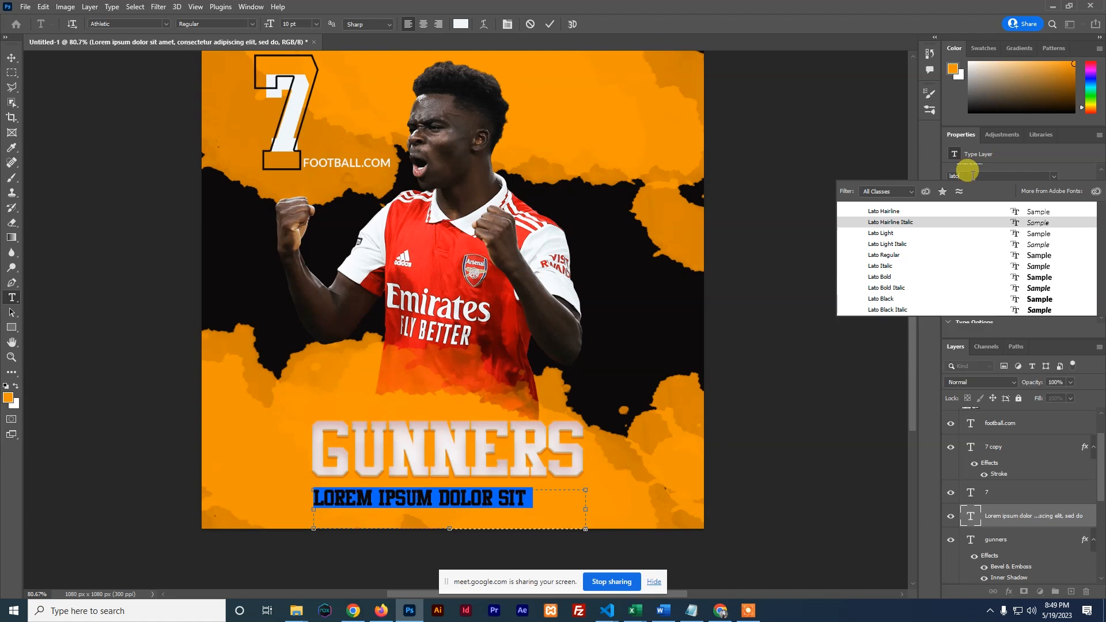
{"action": "key", "text": "Return"}
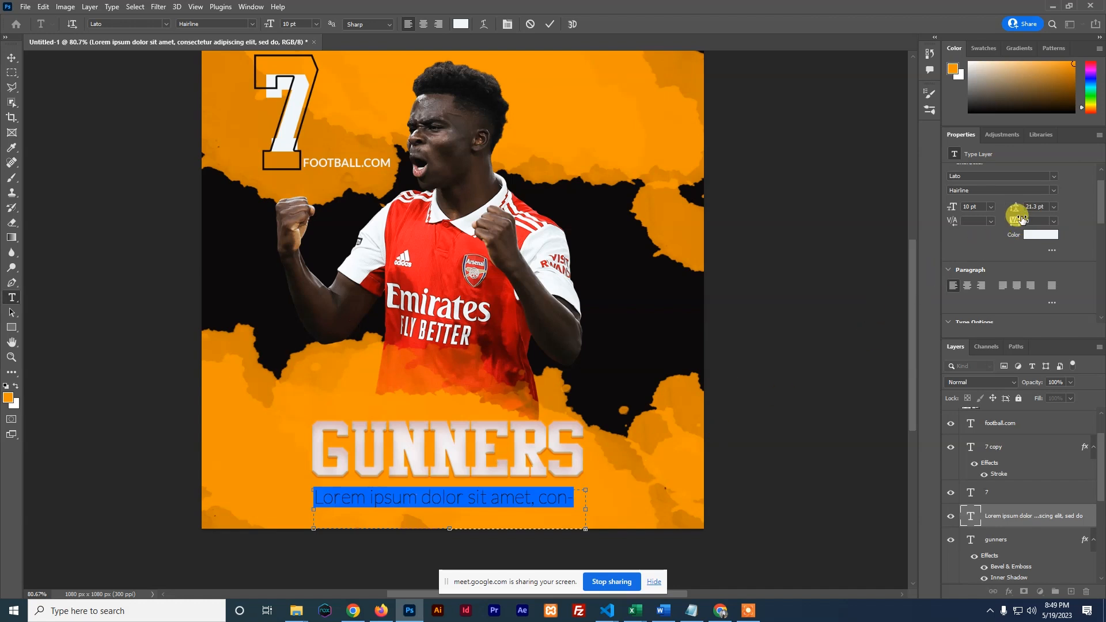
{"action": "left_click", "coordinate": [1051, 207]}
{"action": "left_click", "coordinate": [1043, 216]}
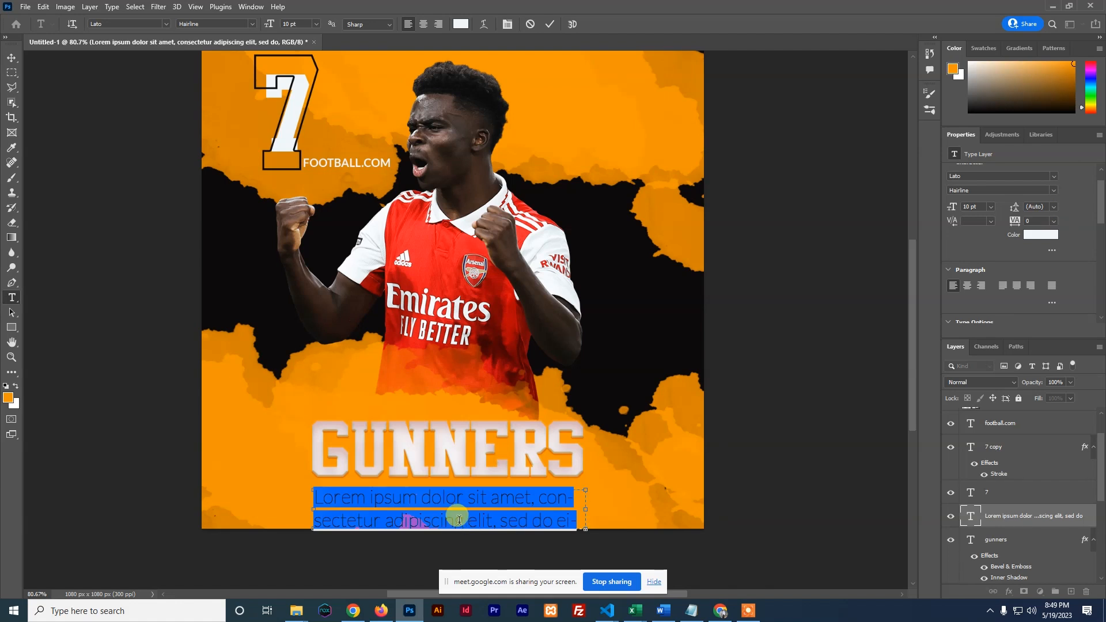
Tighten the tracking of the Lorem ipsum paragraph to -300.
{"action": "left_click", "coordinate": [12, 57]}
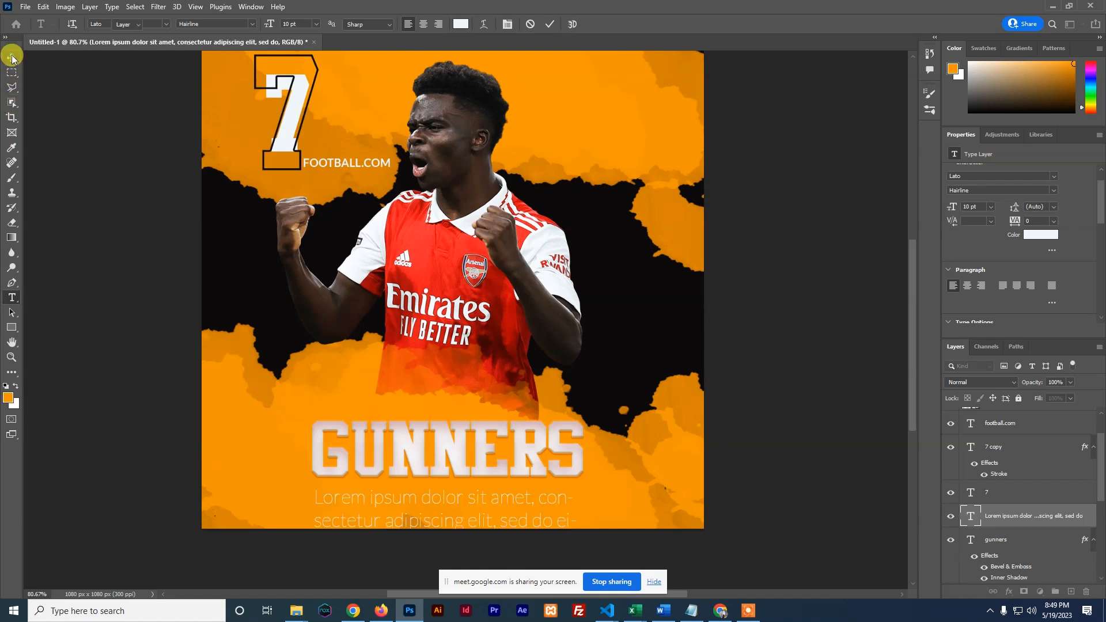
{"action": "double_click", "coordinate": [411, 503]}
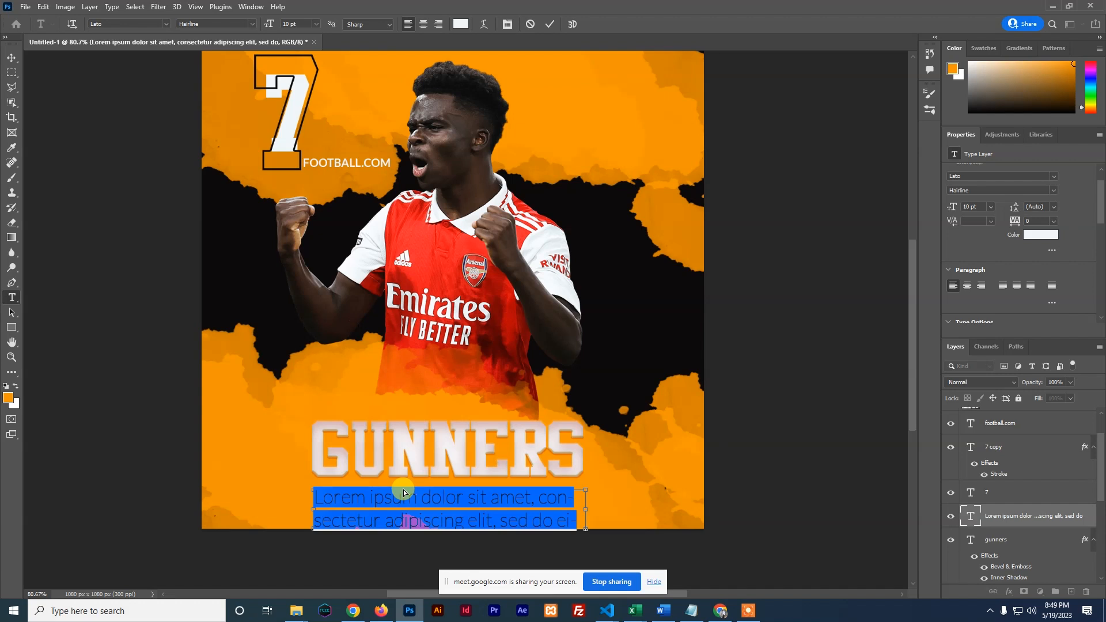
{"action": "key", "text": "ctrl+alt+Left"}
{"action": "key", "text": "ctrl+alt+Left"}
{"action": "key", "text": "ctrl+alt+Left"}
{"action": "key", "text": "ctrl+alt+Left"}
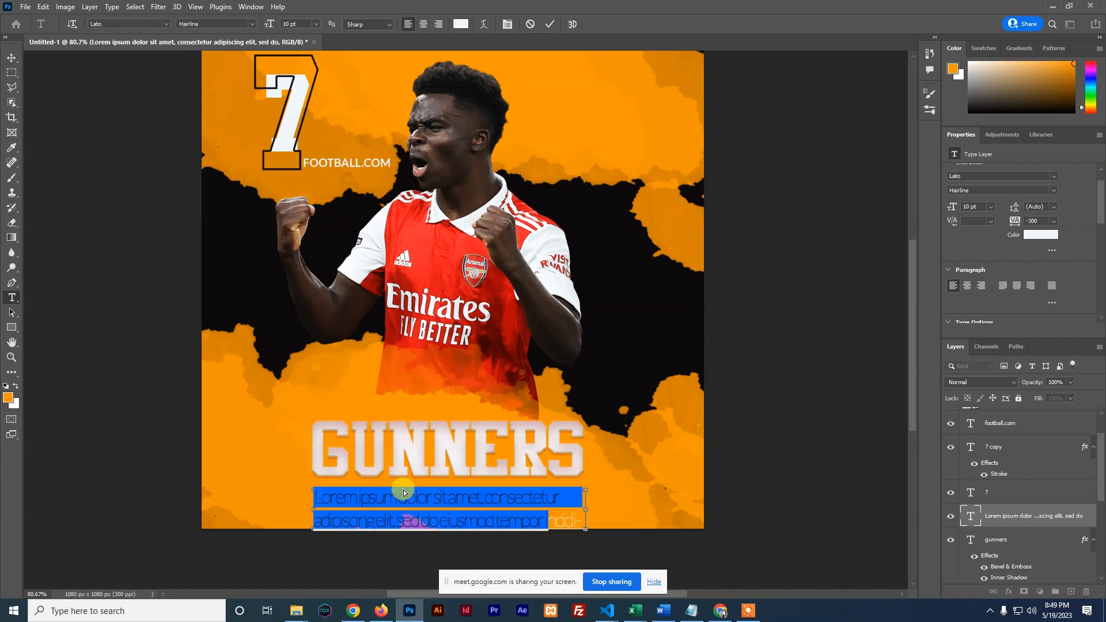
{"action": "key", "text": "ctrl+alt+Right"}
{"action": "key", "text": "ctrl+alt+Right"}
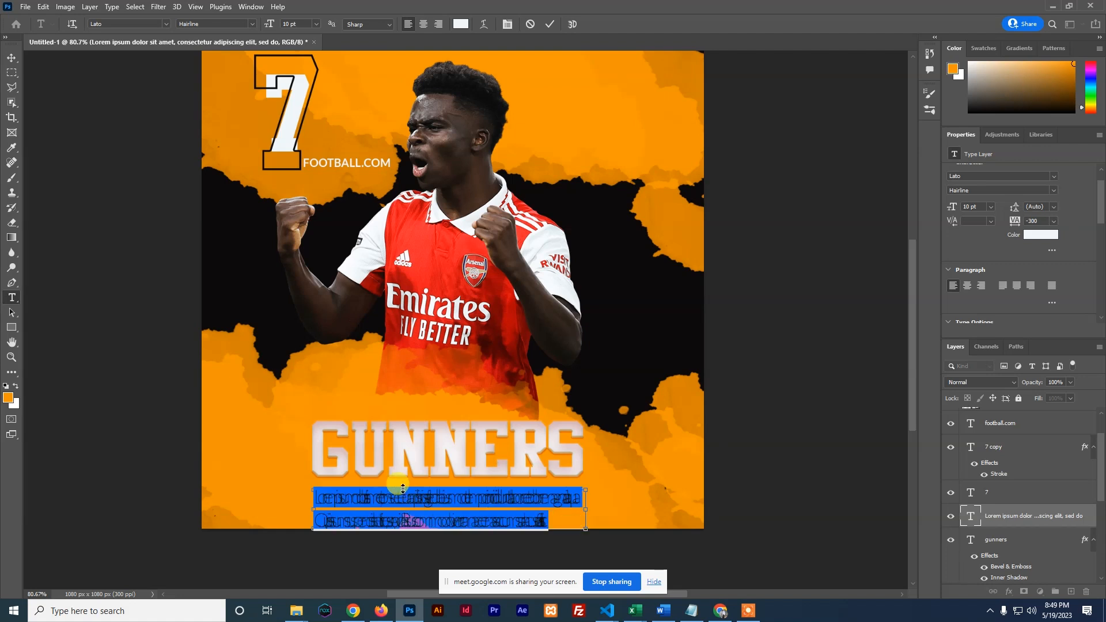
{"action": "left_click", "coordinate": [552, 25]}
{"action": "key", "text": "v"}
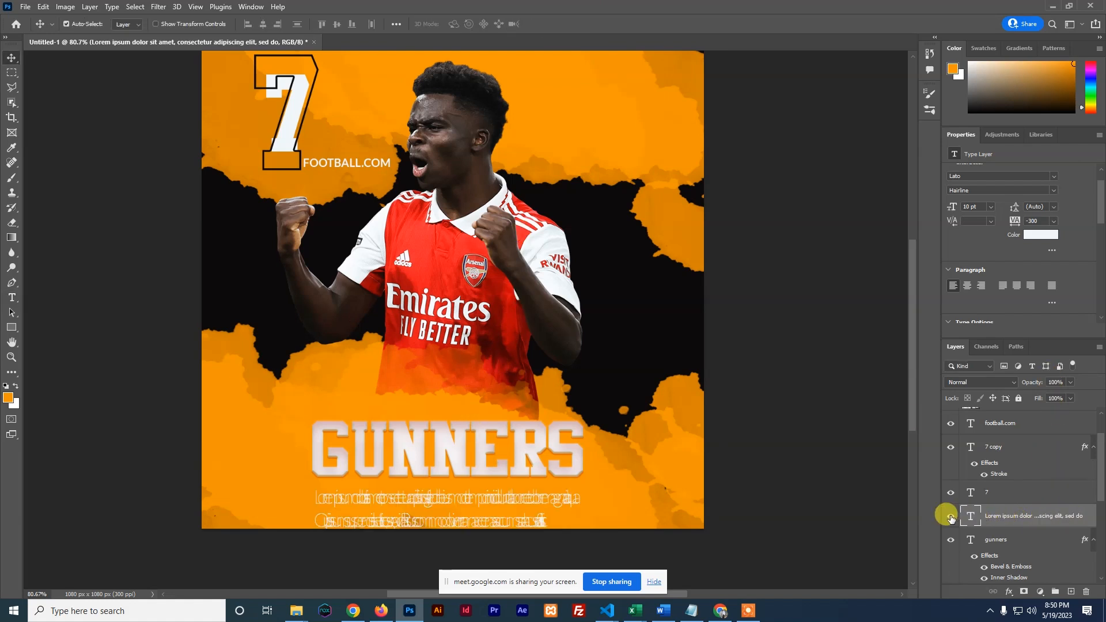
Delete the Lorem ipsum paragraph layer below the GUNNERS title.
{"action": "left_click", "coordinate": [1052, 207]}
{"action": "left_click", "coordinate": [1046, 221]}
{"action": "key", "text": "Delete"}
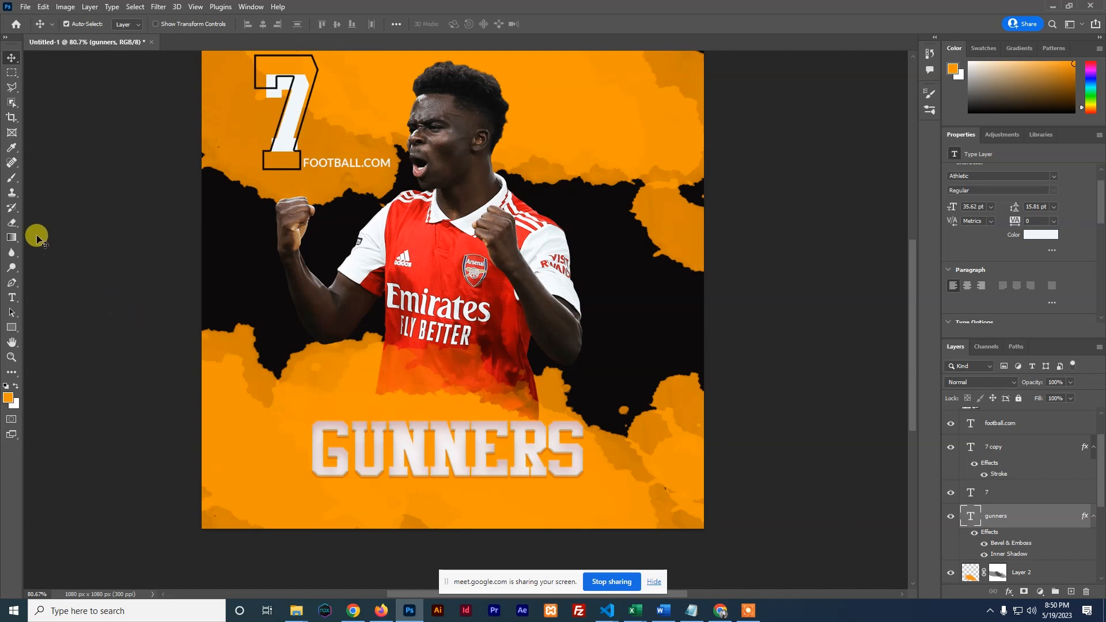
Add a wider Lorem ipsum paragraph box overlapping the GUNNERS title, with text at 6 pt and Auto leading.
{"action": "left_click", "coordinate": [11, 298]}
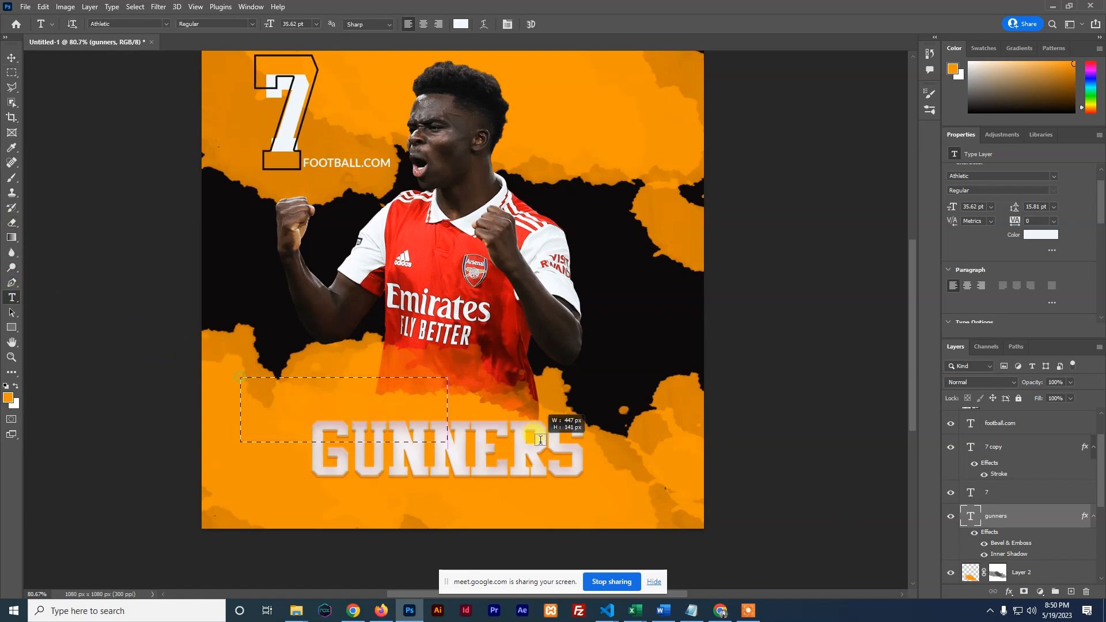
{"action": "left_click_drag", "start_coordinate": [579, 452], "coordinate": [240, 459]}
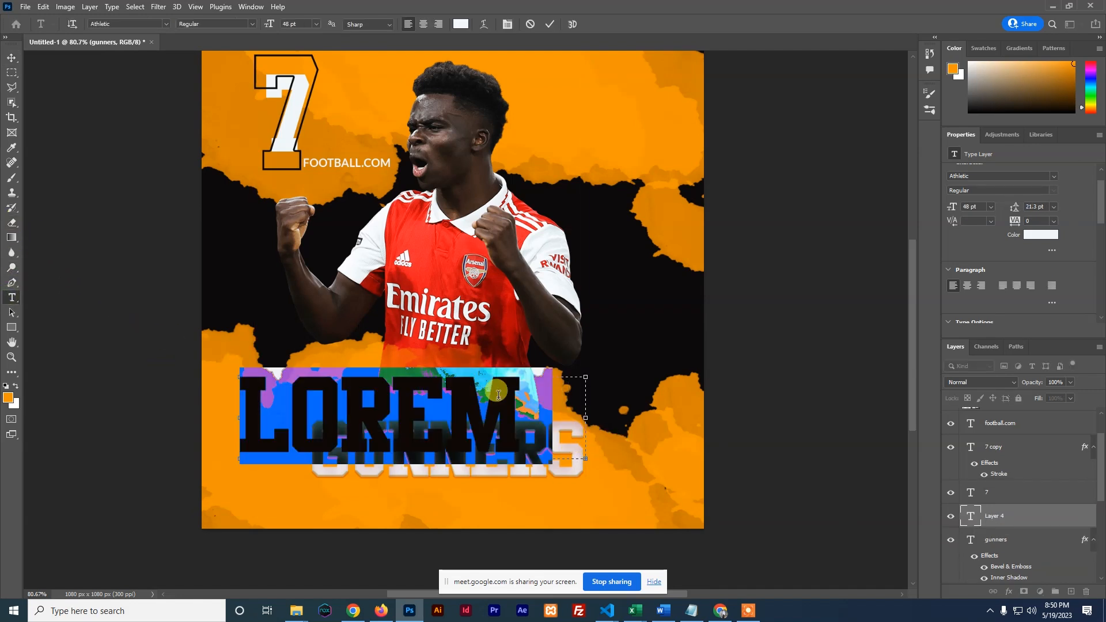
{"action": "left_click", "coordinate": [983, 203]}
{"action": "left_click", "coordinate": [989, 207]}
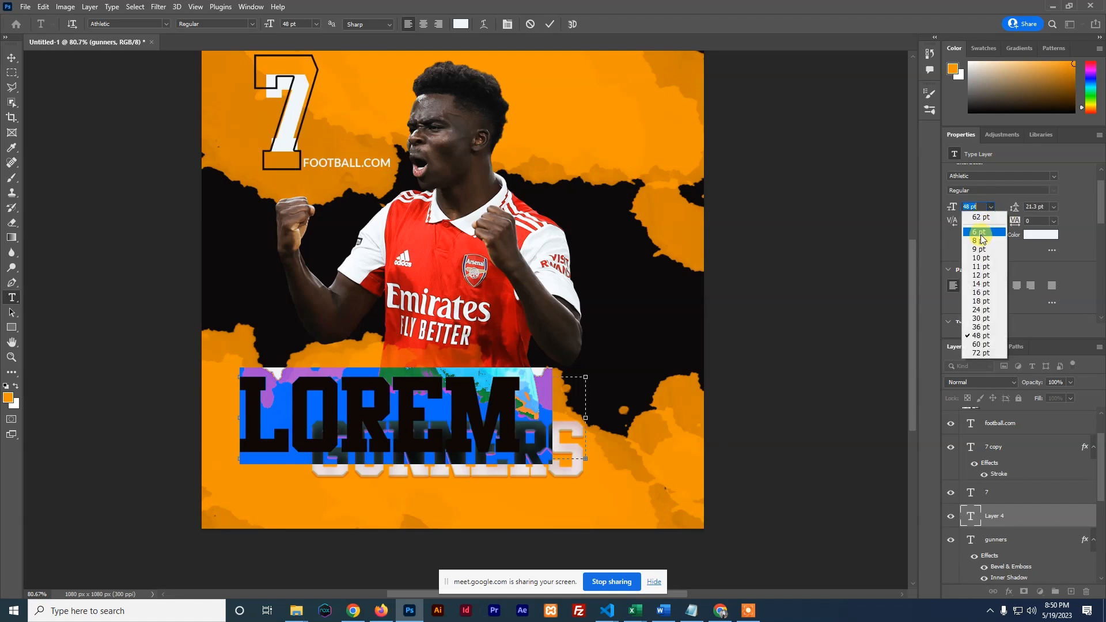
{"action": "left_click", "coordinate": [981, 233]}
{"action": "left_click", "coordinate": [1052, 207]}
{"action": "left_click", "coordinate": [1043, 216]}
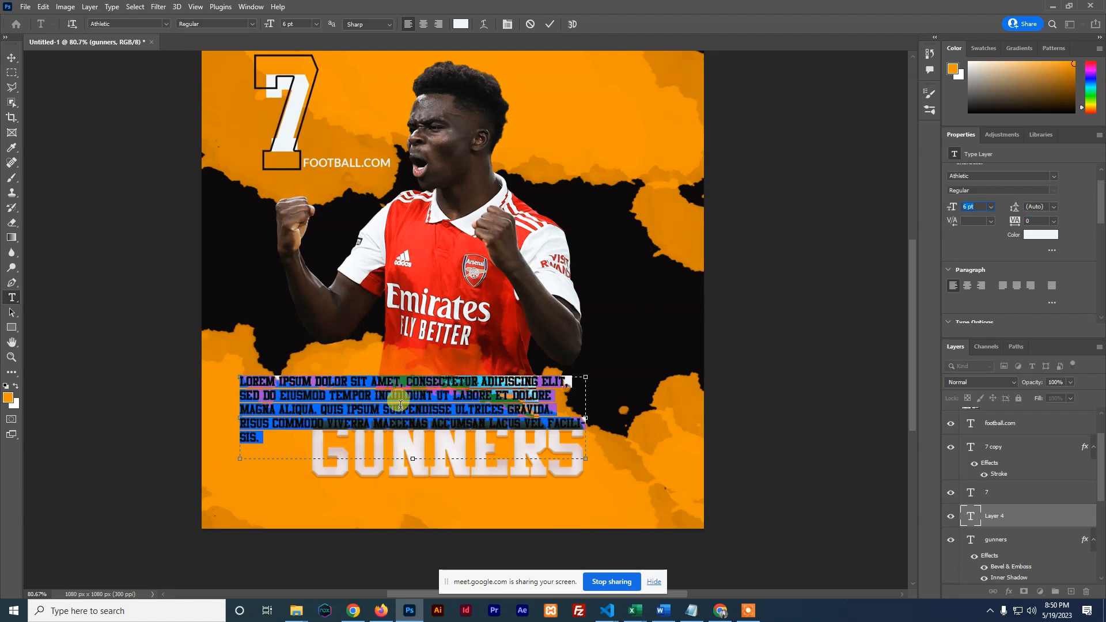
Change the new paragraph's font to Lato Hairline and centre-align its text.
{"action": "left_click", "coordinate": [971, 174]}
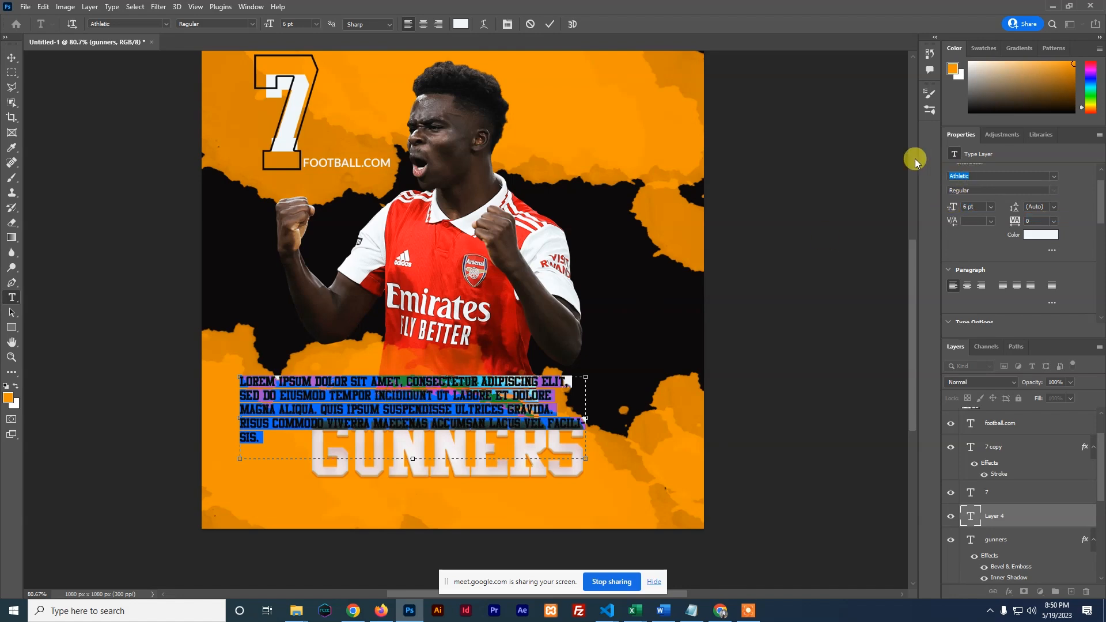
{"action": "type", "text": "Lato"}
{"action": "key", "text": "Return"}
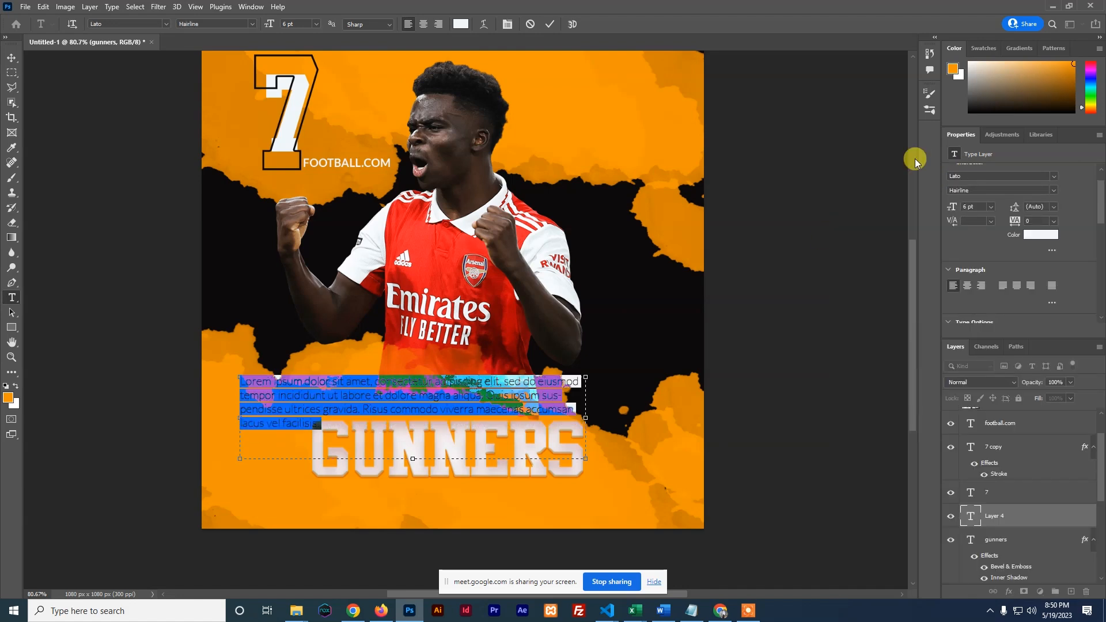
{"action": "left_click", "coordinate": [967, 285]}
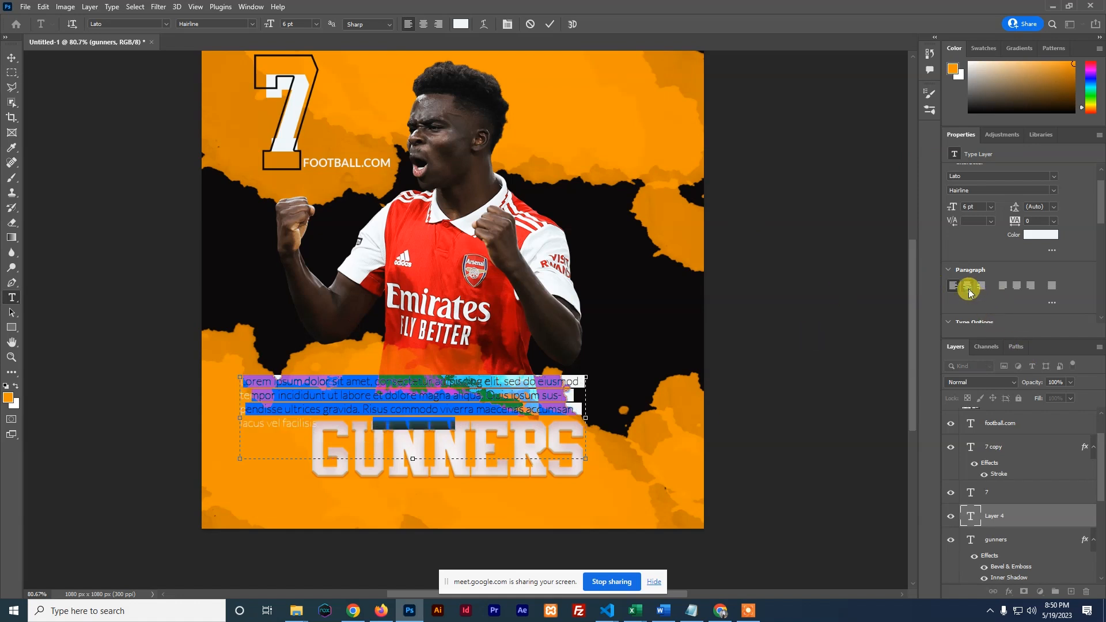
Shorten the Lorem ipsum text box to fit its four lines and change its font style to Lato Regular.
{"action": "left_click_drag", "start_coordinate": [414, 461], "coordinate": [414, 436]}
{"action": "left_click", "coordinate": [1018, 185]}
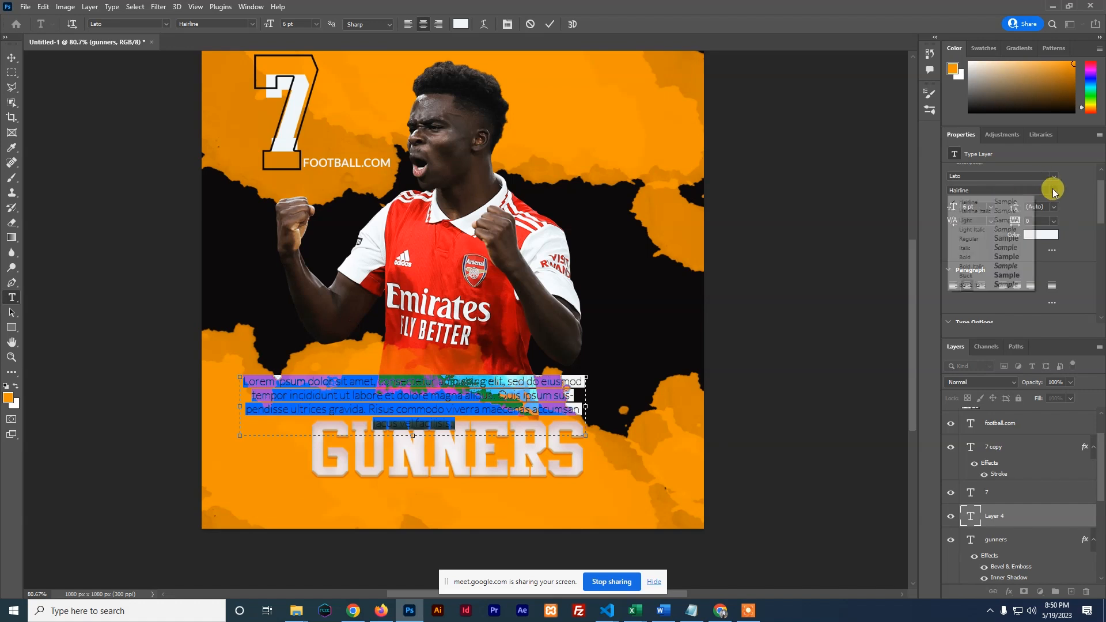
{"action": "left_click", "coordinate": [973, 242]}
{"action": "left_click", "coordinate": [537, 29]}
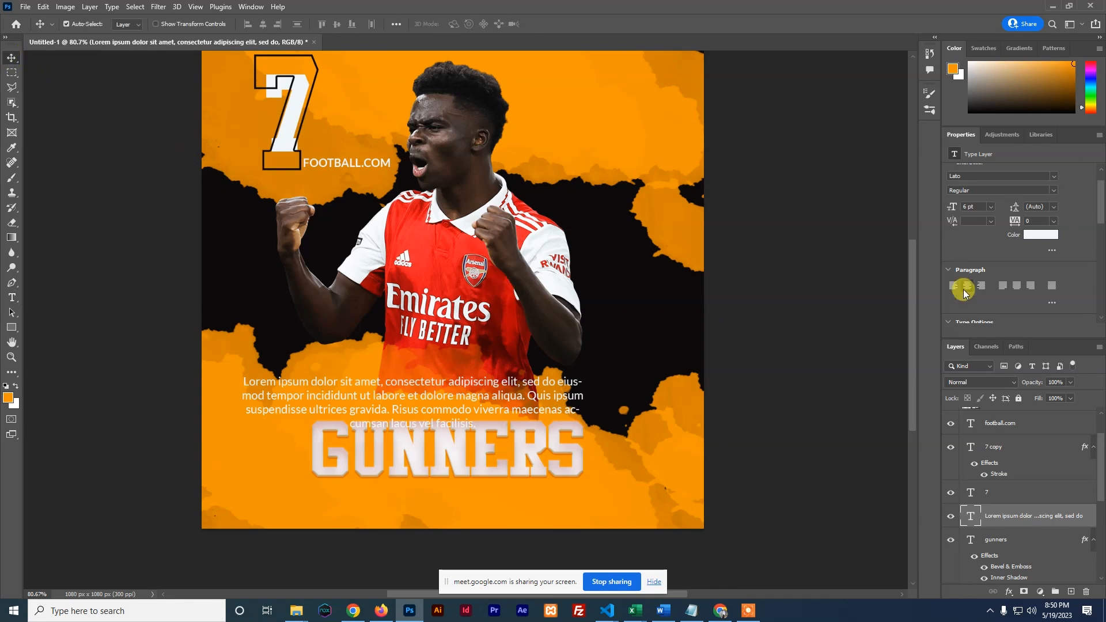
Recolour the Lorem ipsum paragraph to near-black #0c0a0a sampled from the background and place it below the GUNNERS title.
{"action": "left_click", "coordinate": [1041, 234]}
{"action": "left_click", "coordinate": [622, 341]}
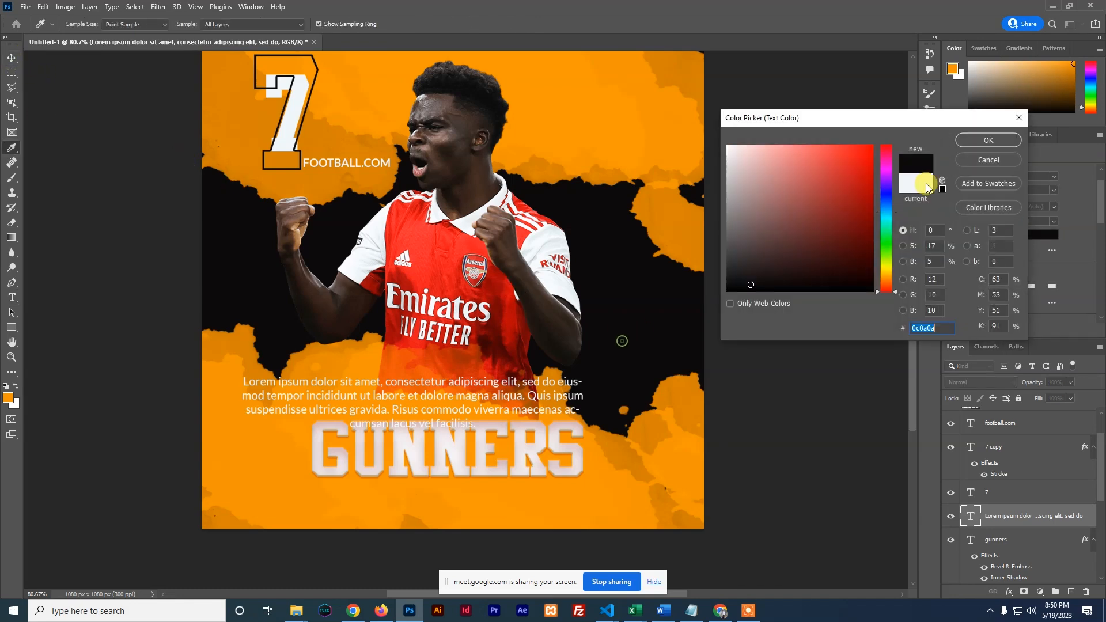
{"action": "left_click", "coordinate": [987, 141]}
{"action": "key", "text": "v"}
{"action": "left_click_drag", "start_coordinate": [401, 383], "coordinate": [402, 413]}
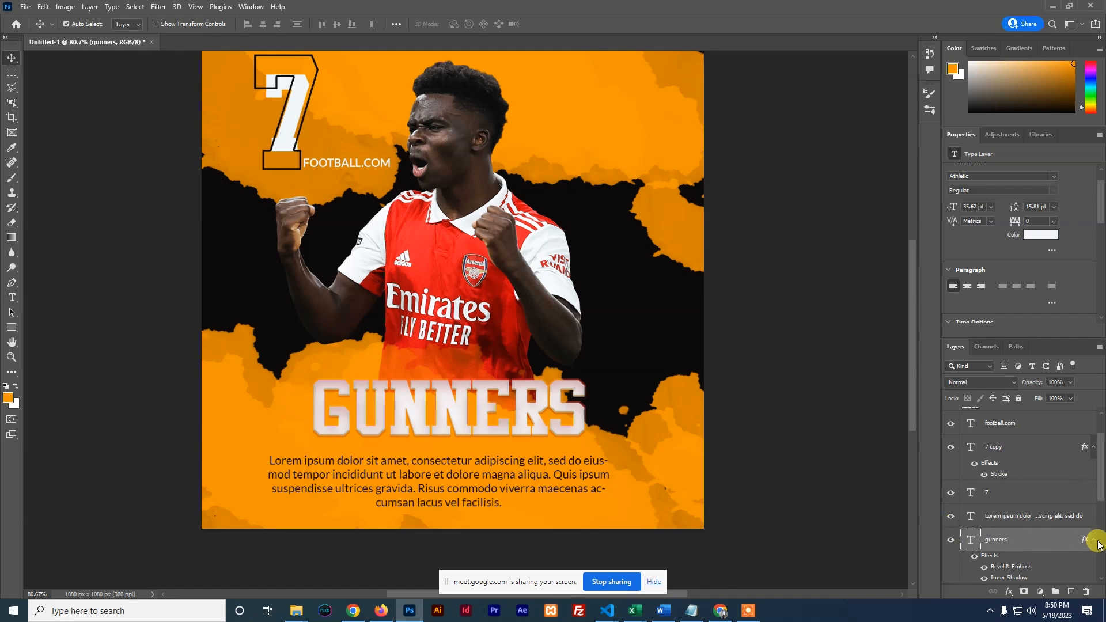
Recolour the GUNNERS title to near-black #0c0a0a and turn off its Bevel & Emboss effect.
{"action": "left_click", "coordinate": [1040, 237]}
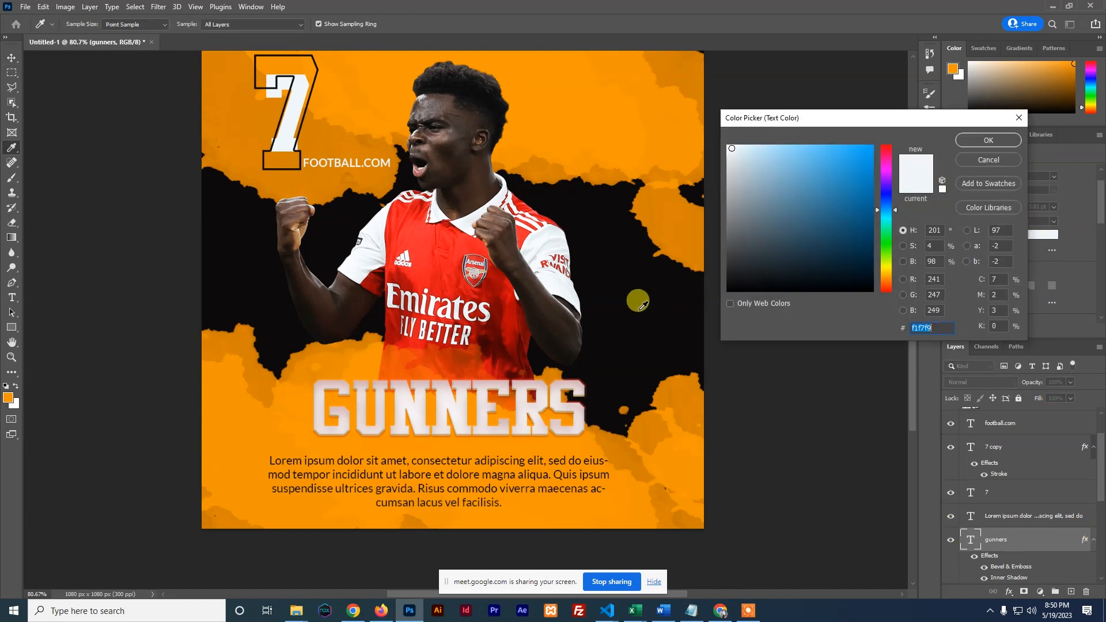
{"action": "left_click", "coordinate": [611, 314]}
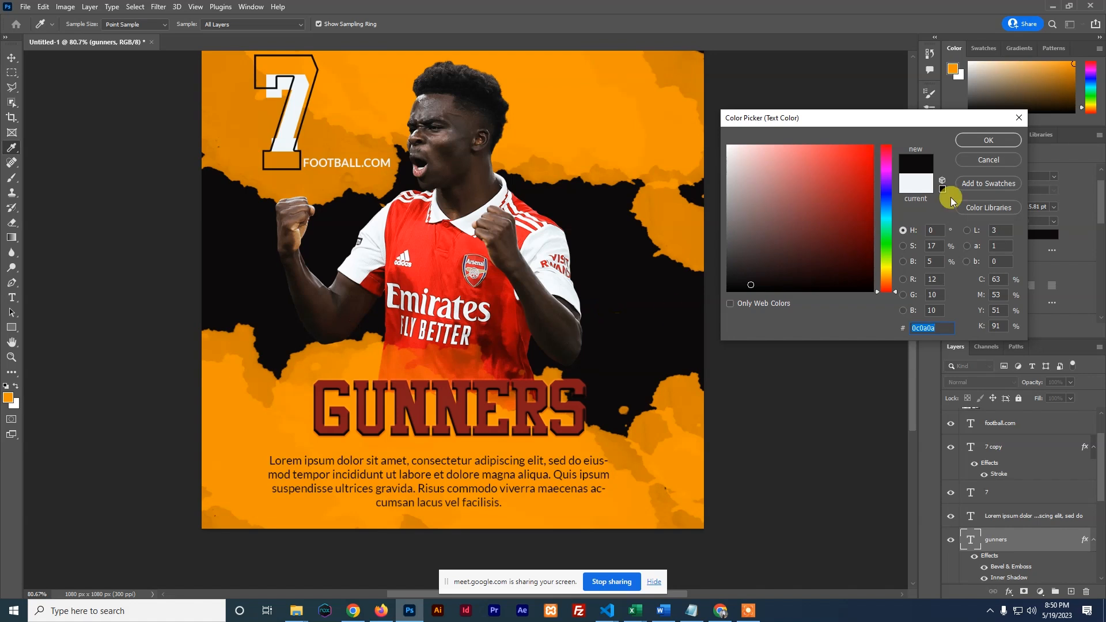
{"action": "left_click", "coordinate": [984, 140]}
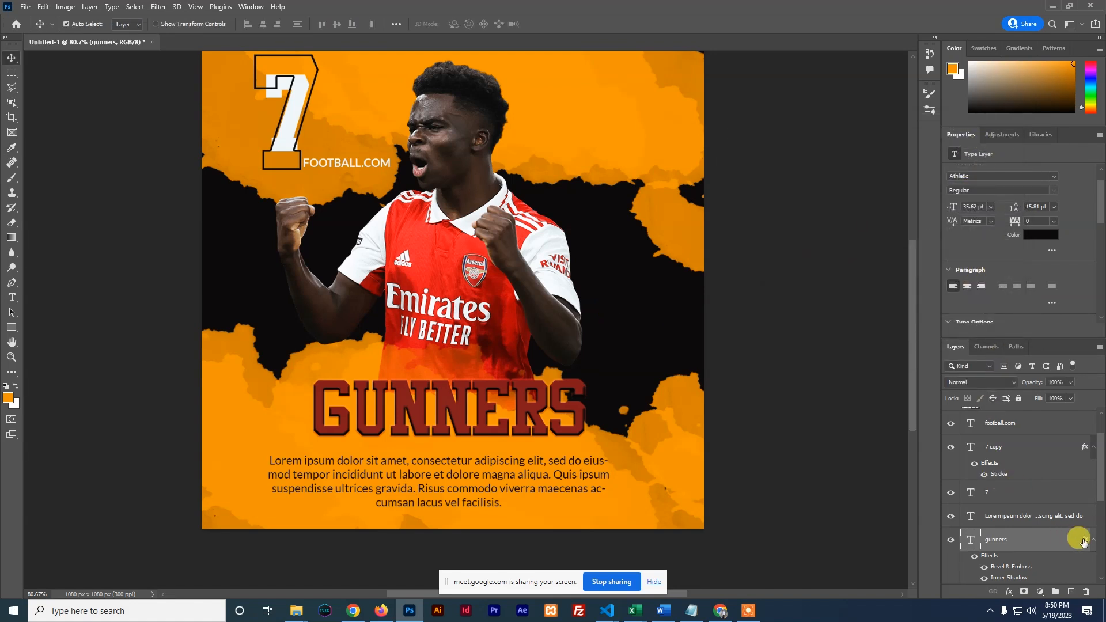
{"action": "left_click", "coordinate": [1009, 591]}
{"action": "left_click", "coordinate": [1041, 497]}
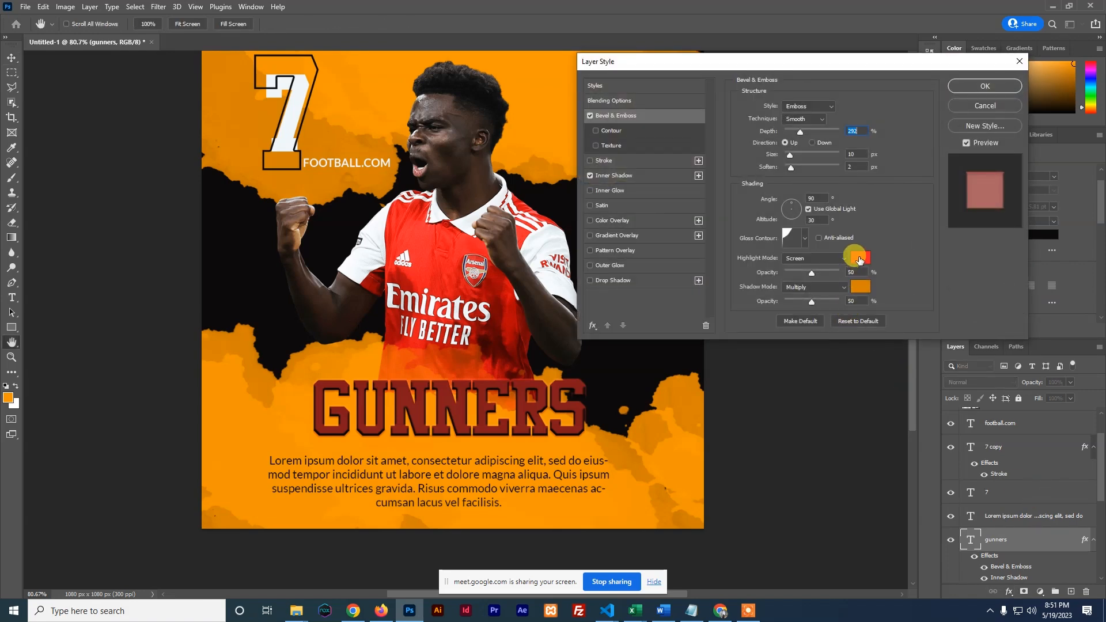
{"action": "left_click", "coordinate": [590, 116]}
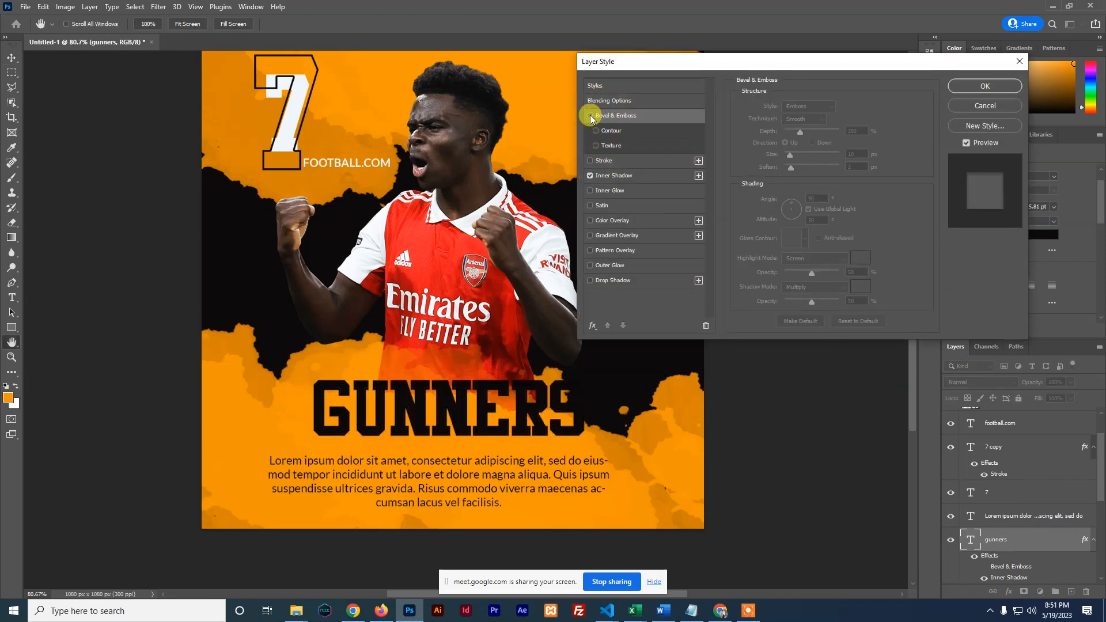
Add a 3 px inside stroke to the GUNNERS title in off-white #eff5f8 sampled from the shirt sleeve.
{"action": "left_click_drag", "start_coordinate": [669, 65], "coordinate": [737, 48]}
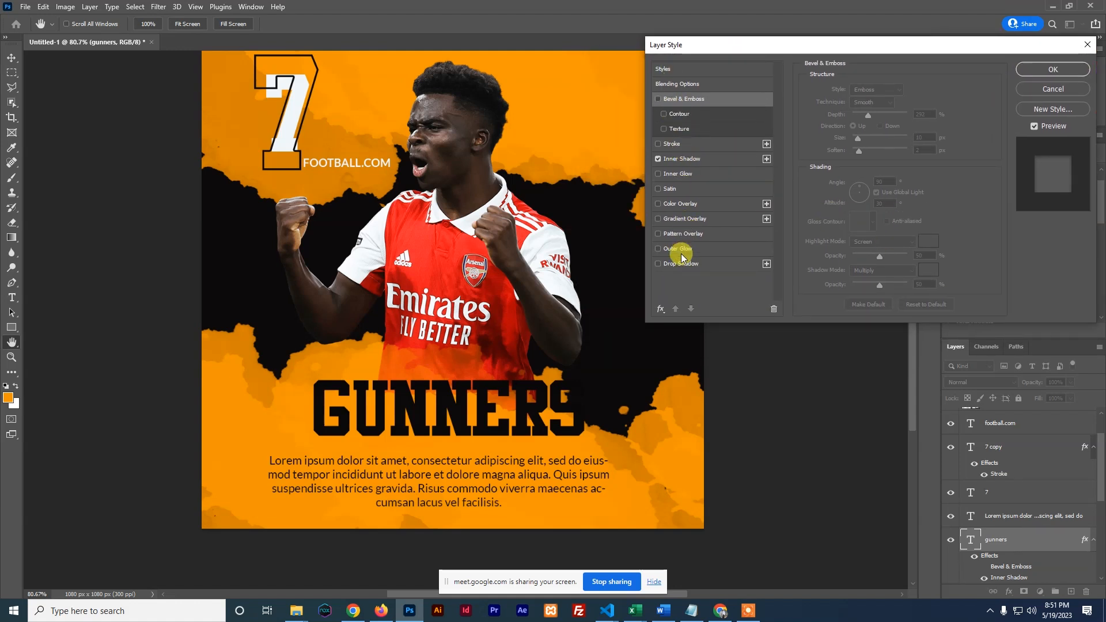
{"action": "left_click", "coordinate": [680, 143]}
{"action": "left_click", "coordinate": [832, 171]}
{"action": "left_click_drag", "start_coordinate": [534, 270], "coordinate": [548, 258]}
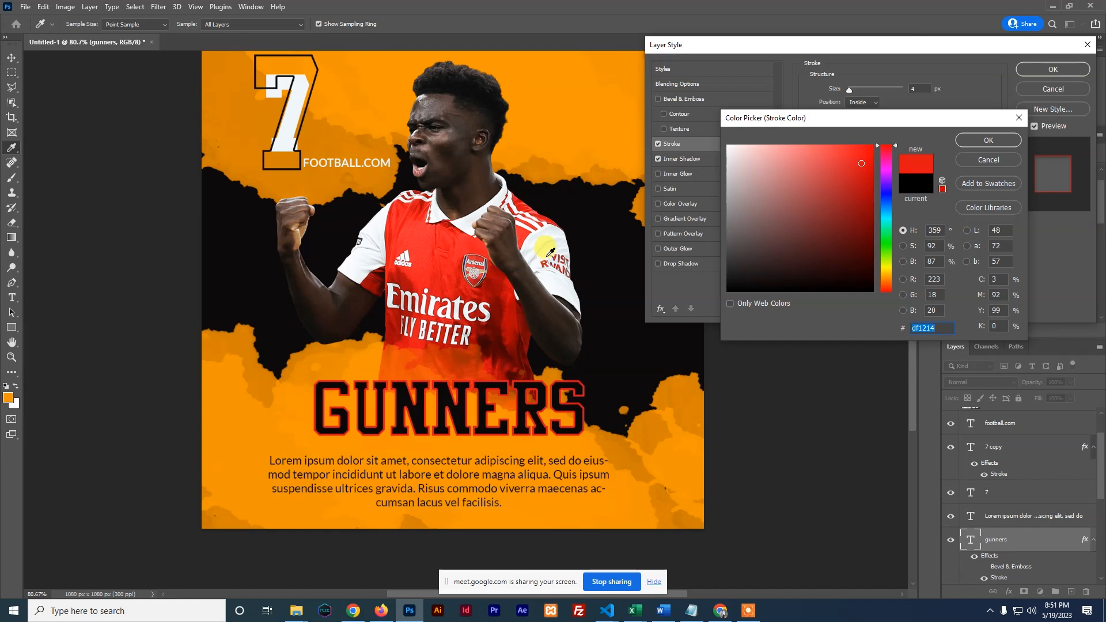
{"action": "left_click", "coordinate": [555, 245]}
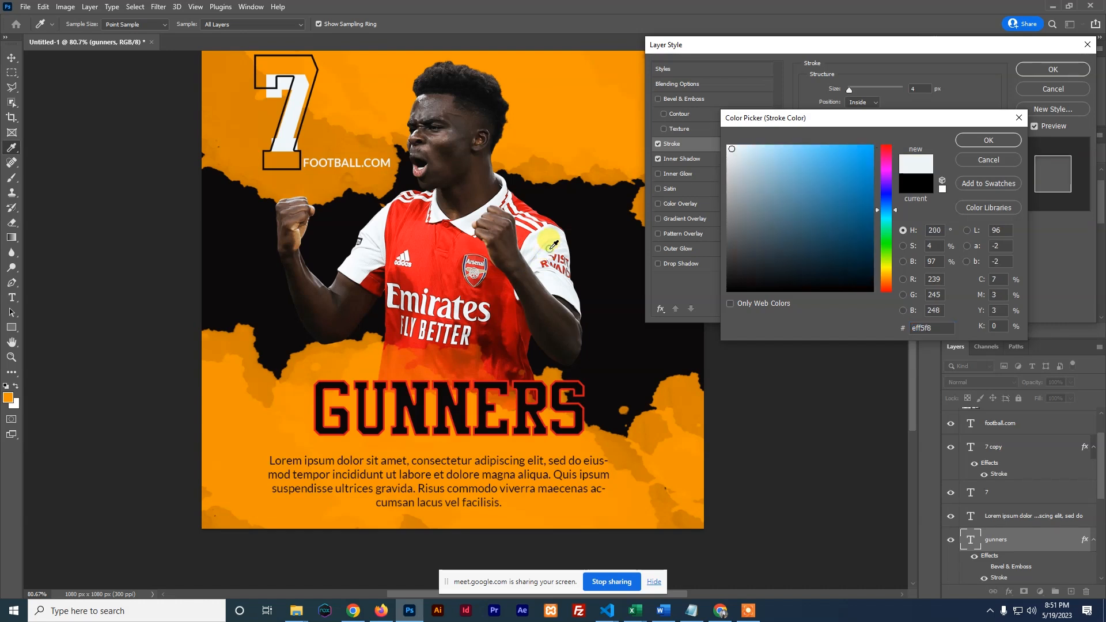
{"action": "left_click", "coordinate": [974, 138]}
{"action": "double_click", "coordinate": [917, 88]}
{"action": "type", "text": "3"}
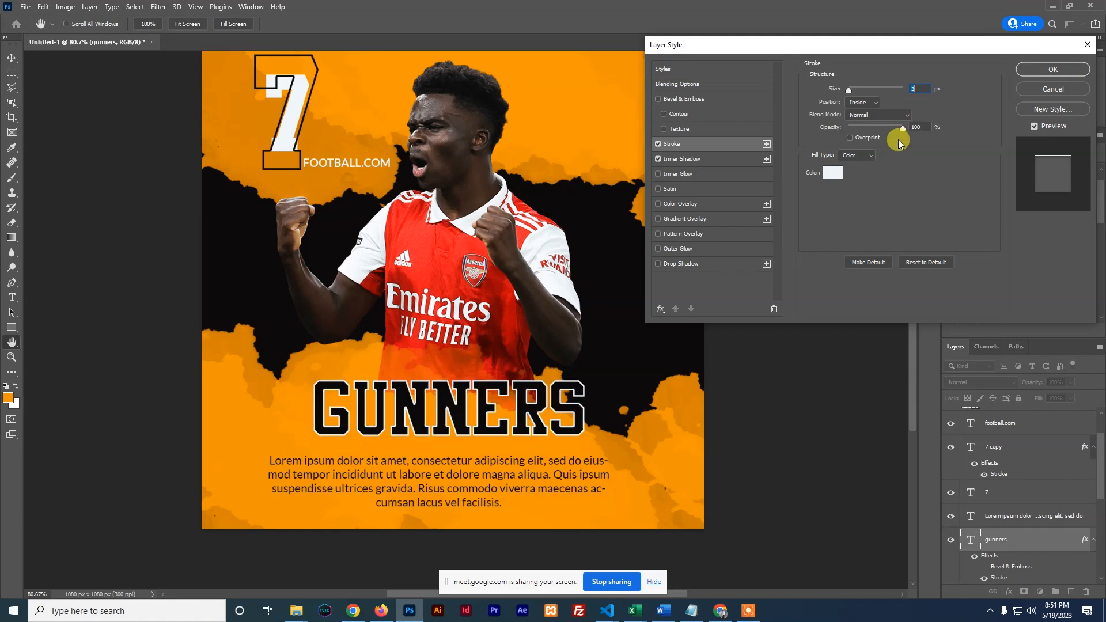
{"action": "left_click", "coordinate": [1046, 69]}
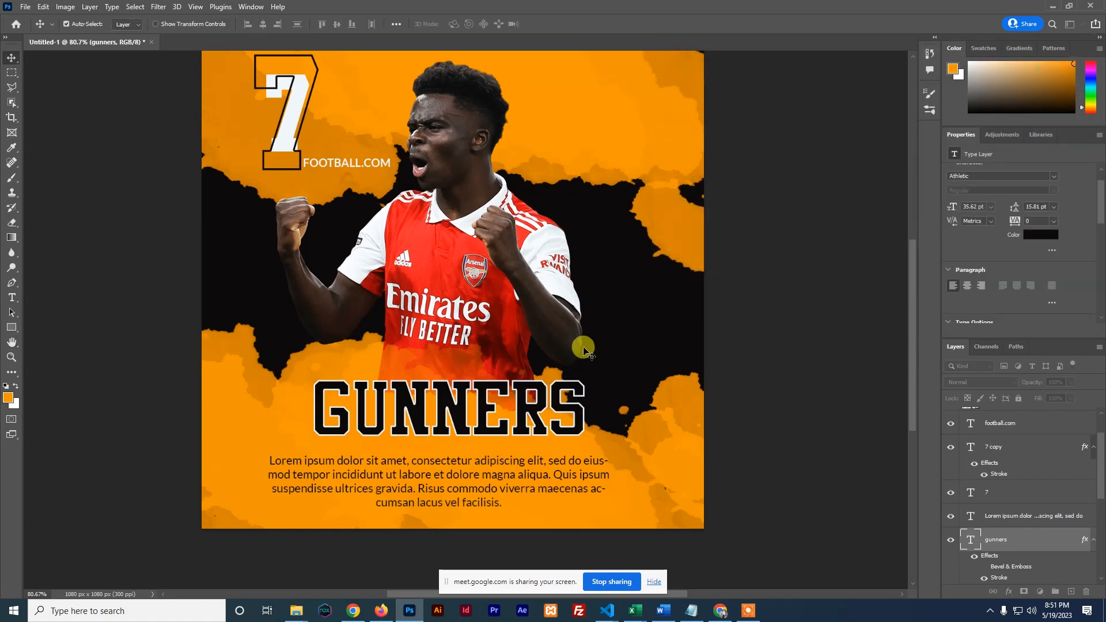
Scale the GUNNERS title down to about 77% and position it just above the Lorem ipsum paragraph.
{"action": "key", "text": "ctrl+t"}
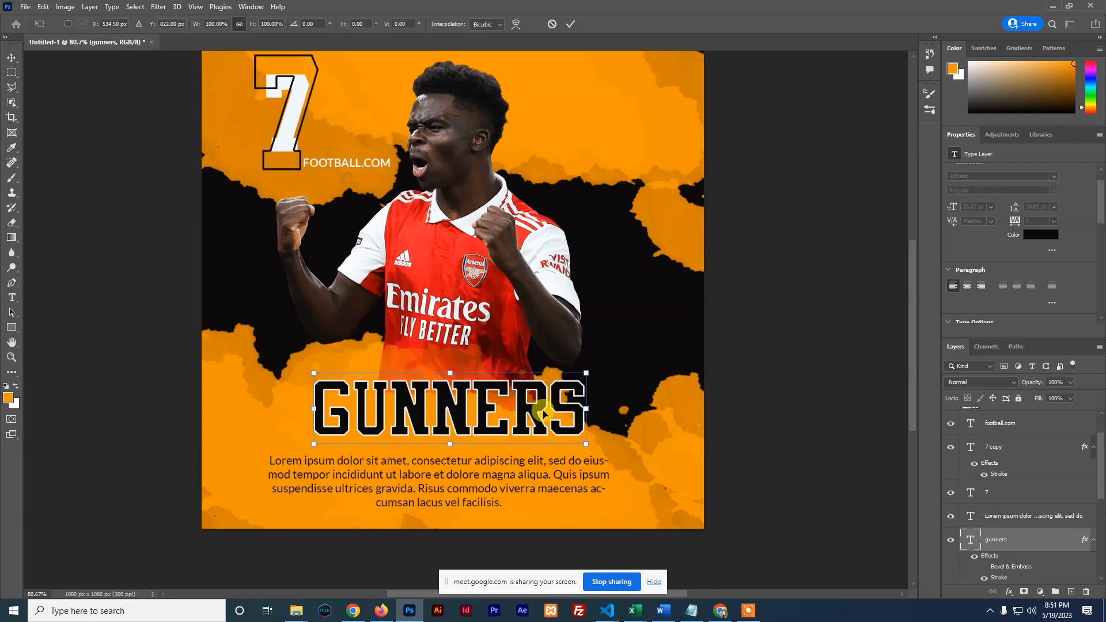
{"action": "left_click_drag", "start_coordinate": [583, 372], "coordinate": [547, 382]}
{"action": "left_click_drag", "start_coordinate": [313, 383], "coordinate": [337, 401]}
{"action": "left_click_drag", "start_coordinate": [416, 414], "coordinate": [416, 418]}
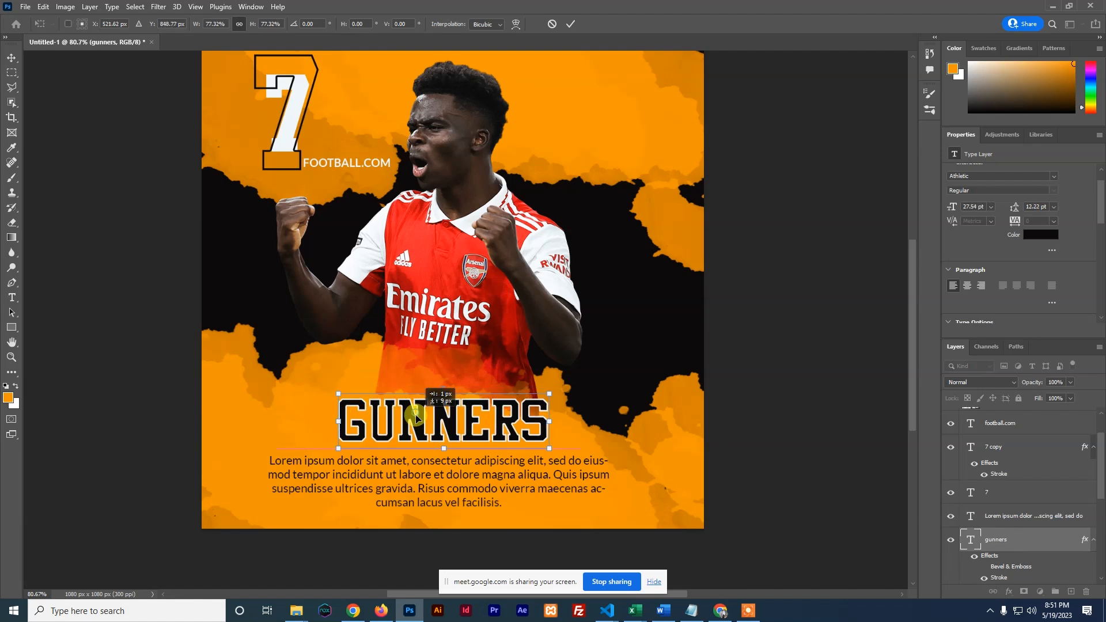
{"action": "left_click", "coordinate": [572, 25]}
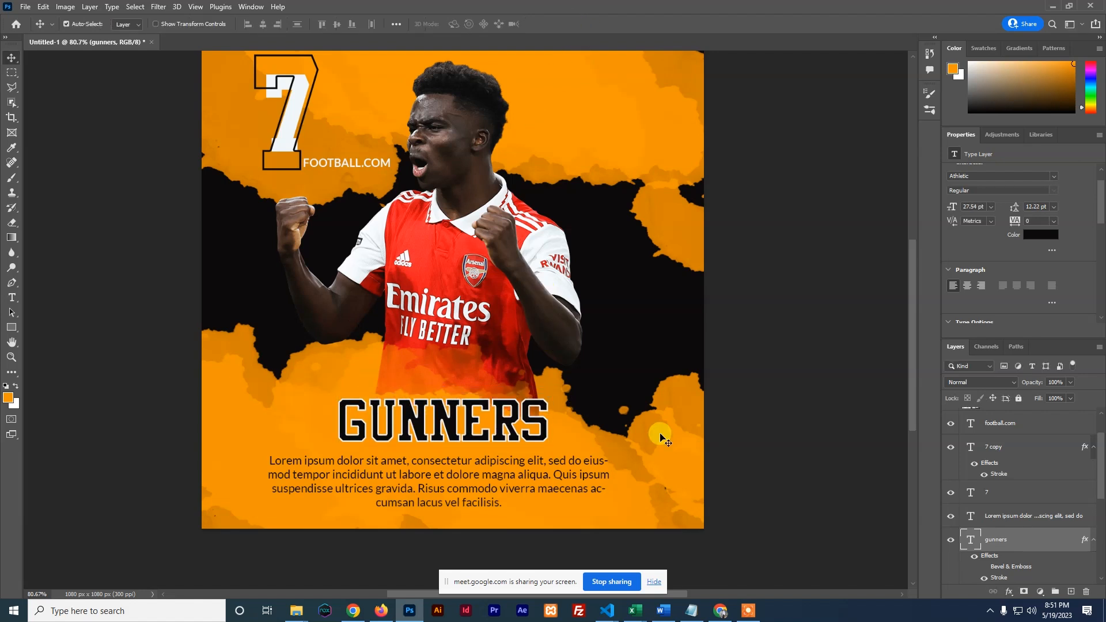
Show the rulers and place a vertical and a horizontal guide through the centre of the canvas.
{"action": "scroll", "coordinate": [655, 430], "scroll_direction": "up", "scroll_amount": 3}
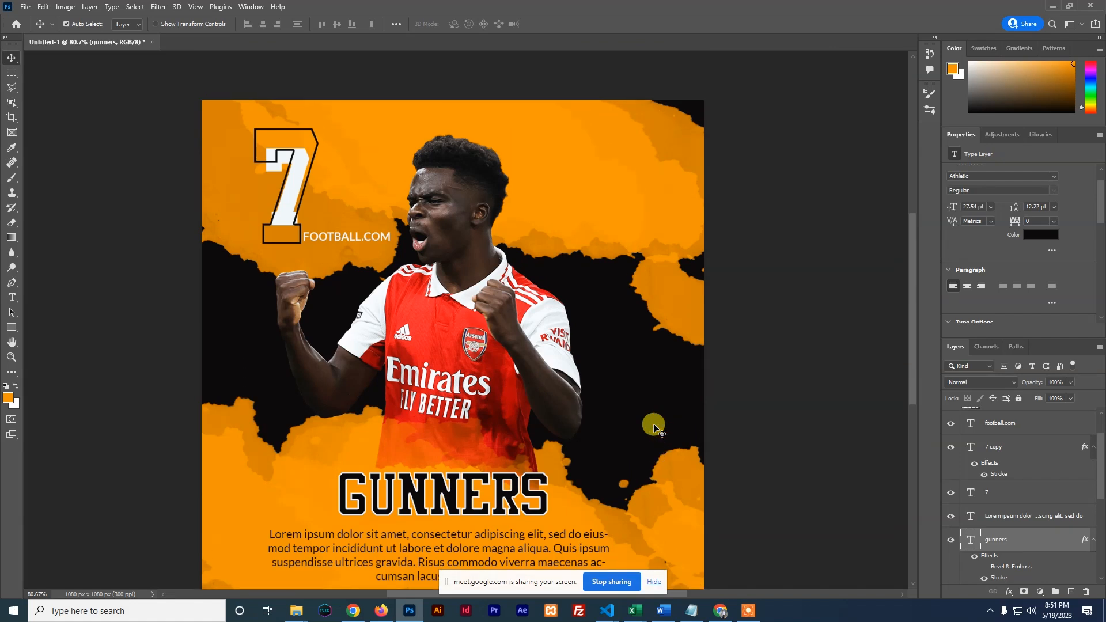
{"action": "scroll", "coordinate": [655, 429], "scroll_direction": "down", "scroll_amount": 2}
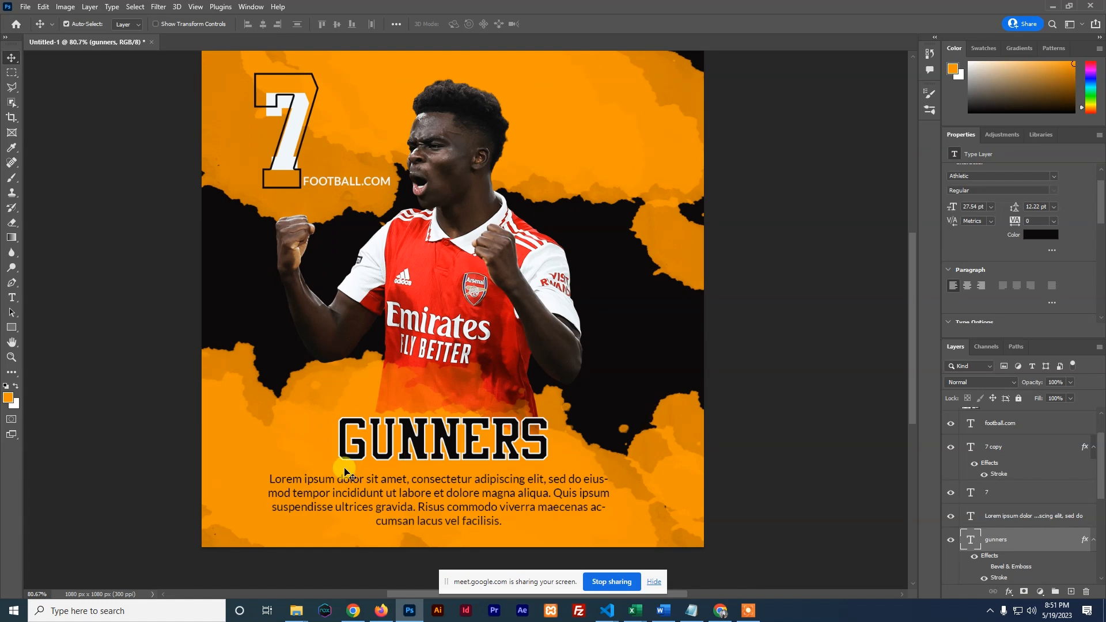
{"action": "left_click", "coordinate": [387, 494]}
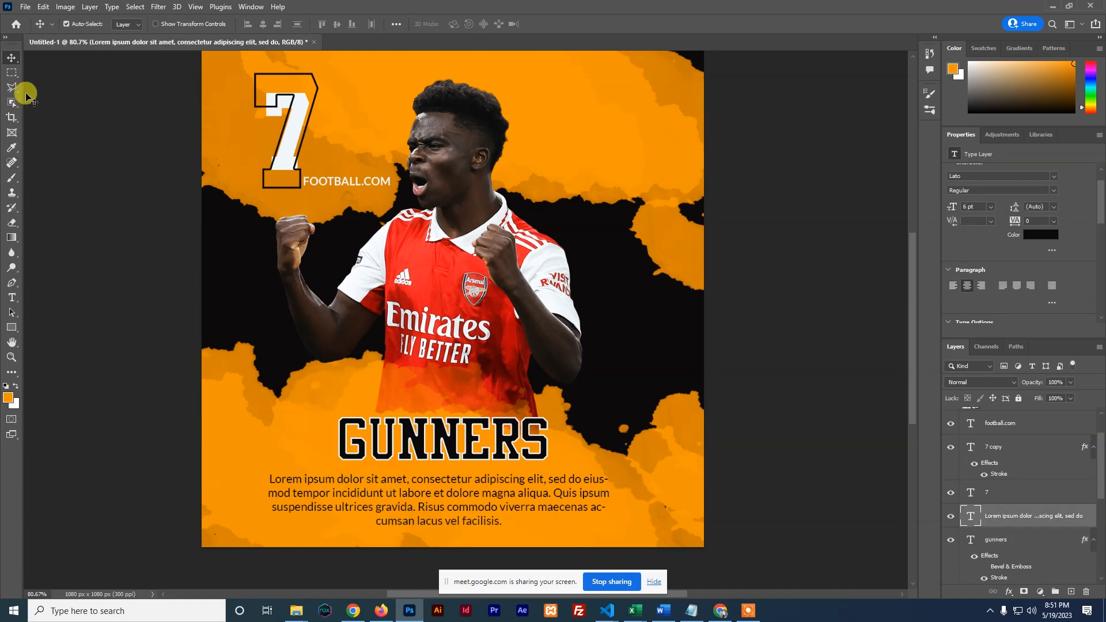
{"action": "left_click", "coordinate": [12, 118]}
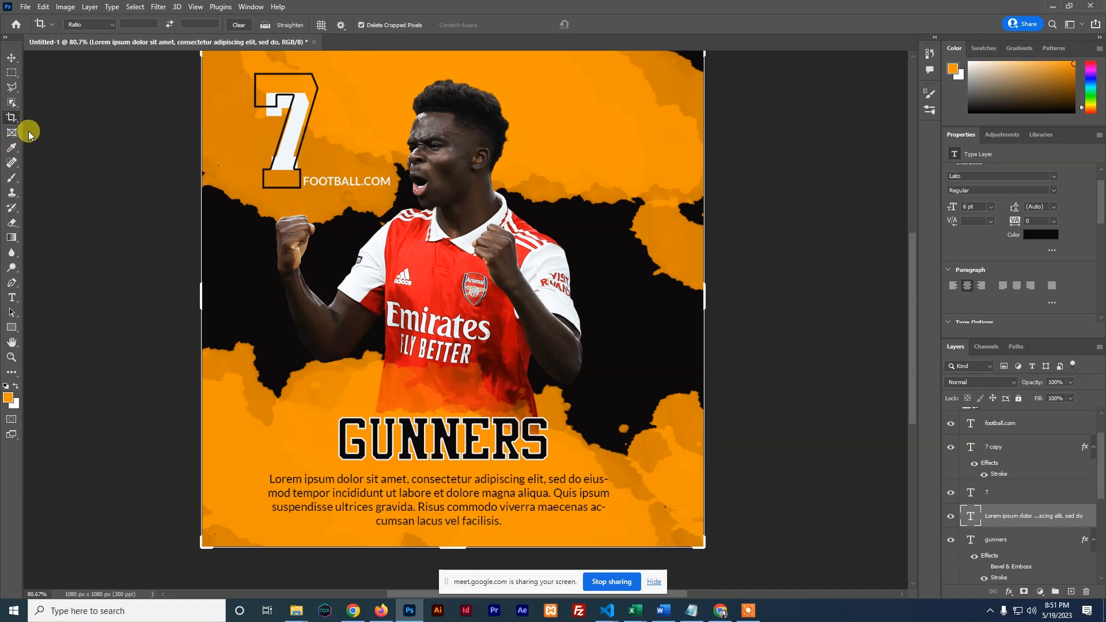
{"action": "key", "text": "ctrl+r"}
{"action": "left_click_drag", "start_coordinate": [26, 133], "coordinate": [471, 157]}
{"action": "left_click_drag", "start_coordinate": [358, 54], "coordinate": [360, 325]}
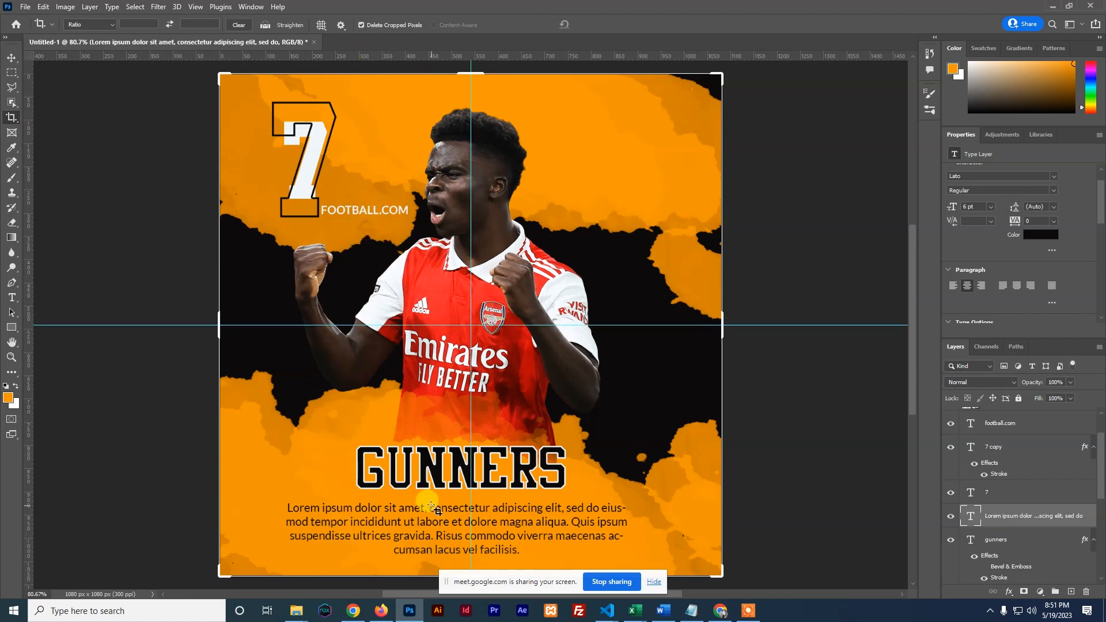
Move the GUNNERS title horizontally so it is centred on the vertical guide.
{"action": "left_click", "coordinate": [12, 57]}
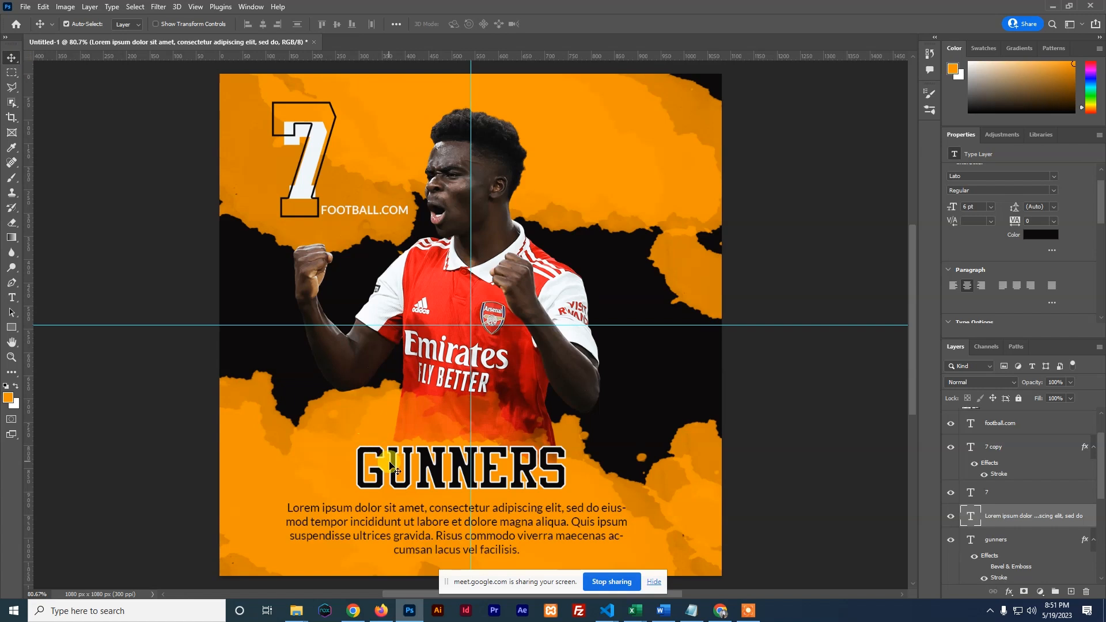
{"action": "left_click", "coordinate": [363, 458]}
{"action": "key", "text": "ctrl+t"}
{"action": "left_click_drag", "start_coordinate": [369, 458], "coordinate": [502, 474]}
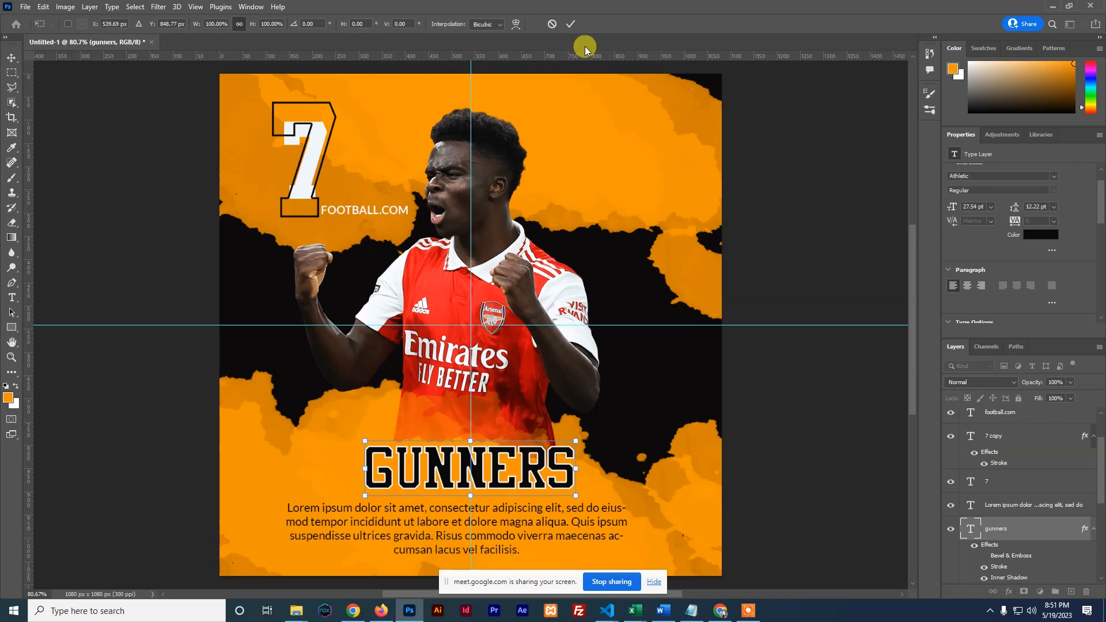
{"action": "left_click", "coordinate": [570, 23]}
Move the Lorem ipsum paragraph horizontally so it is centred on the vertical guide below the title.
{"action": "left_click", "coordinate": [389, 512]}
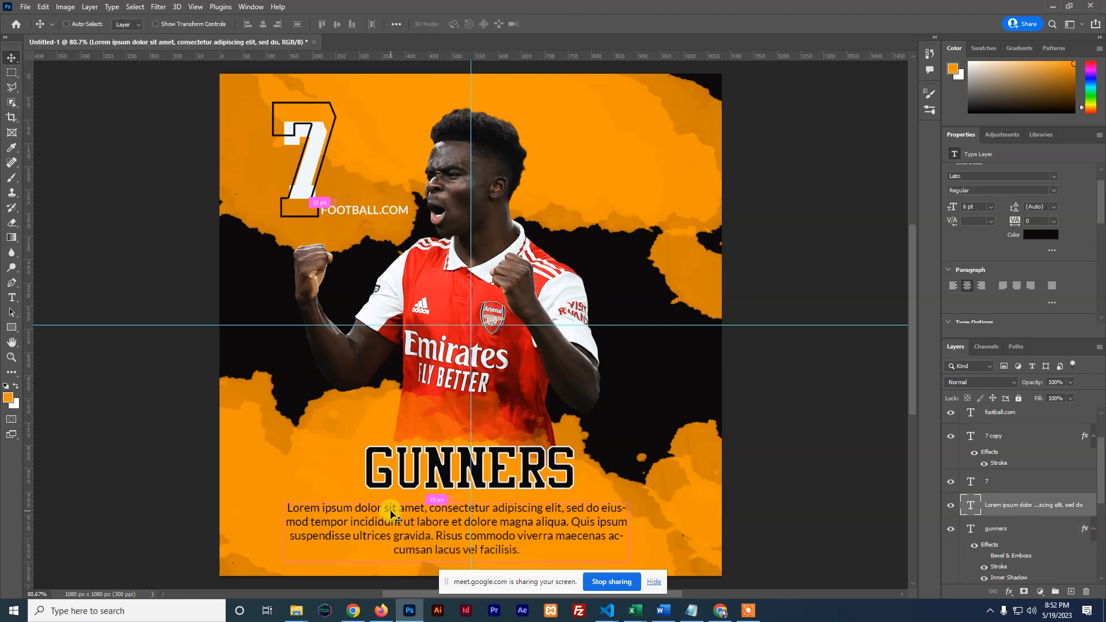
{"action": "key", "text": "ctrl+t"}
{"action": "left_click_drag", "start_coordinate": [391, 515], "coordinate": [406, 517]}
{"action": "left_click", "coordinate": [571, 23]}
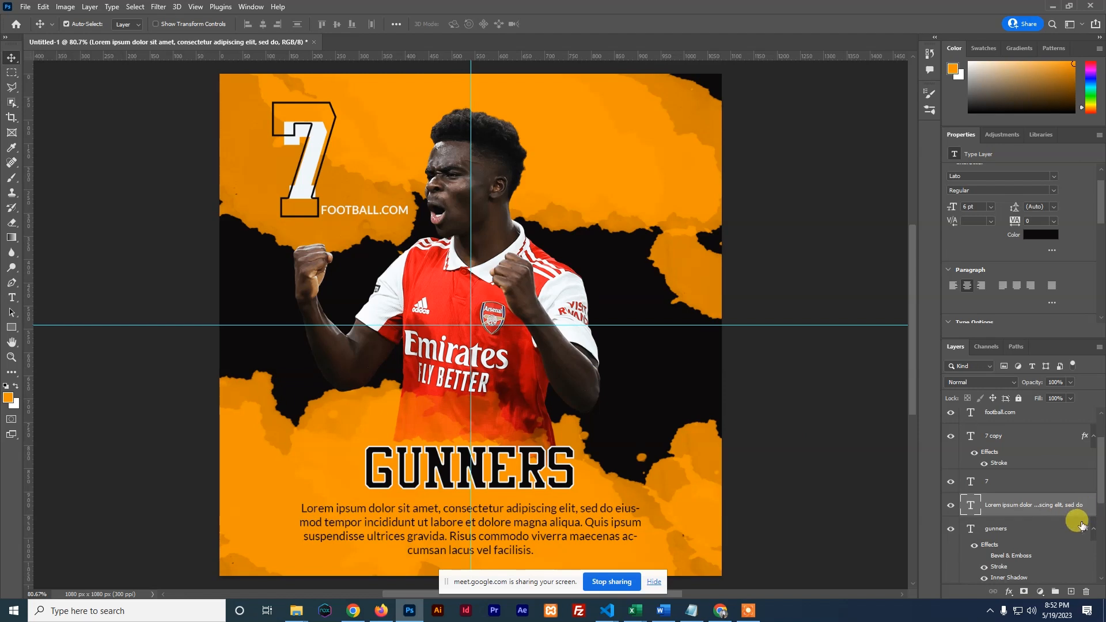
Paint orange over the player on a new layer above bukayo-saka-28 copy and set that layer's blend mode to Soft Light.
{"action": "left_click", "coordinate": [1093, 529]}
{"action": "scroll", "coordinate": [1045, 507], "scroll_direction": "down", "scroll_amount": 1}
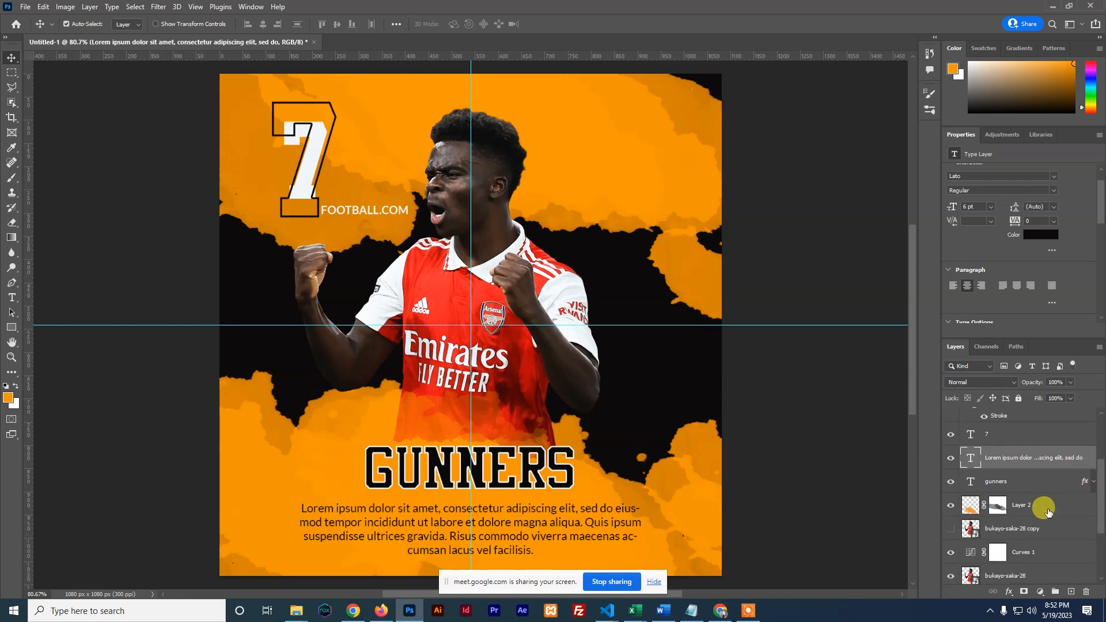
{"action": "left_click", "coordinate": [1018, 531]}
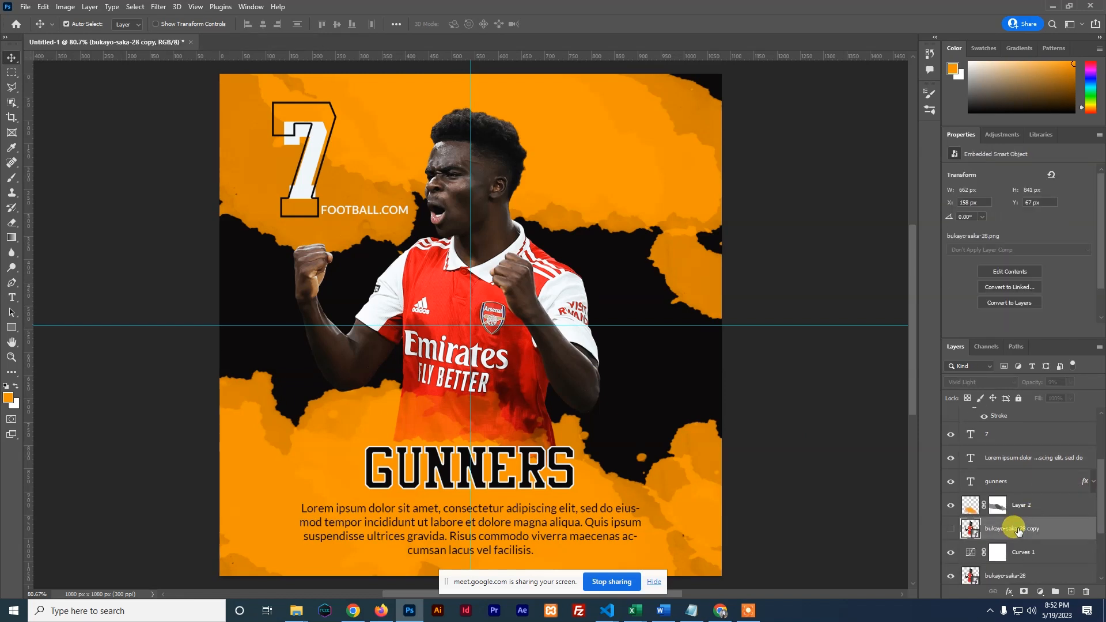
{"action": "left_click", "coordinate": [1069, 592]}
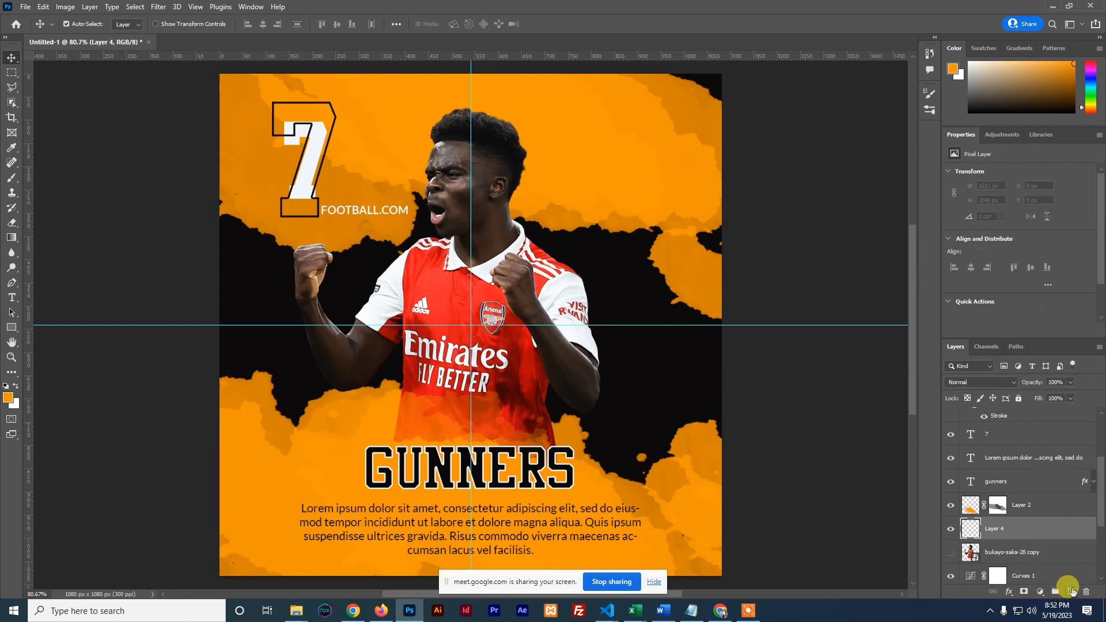
{"action": "key", "text": "b"}
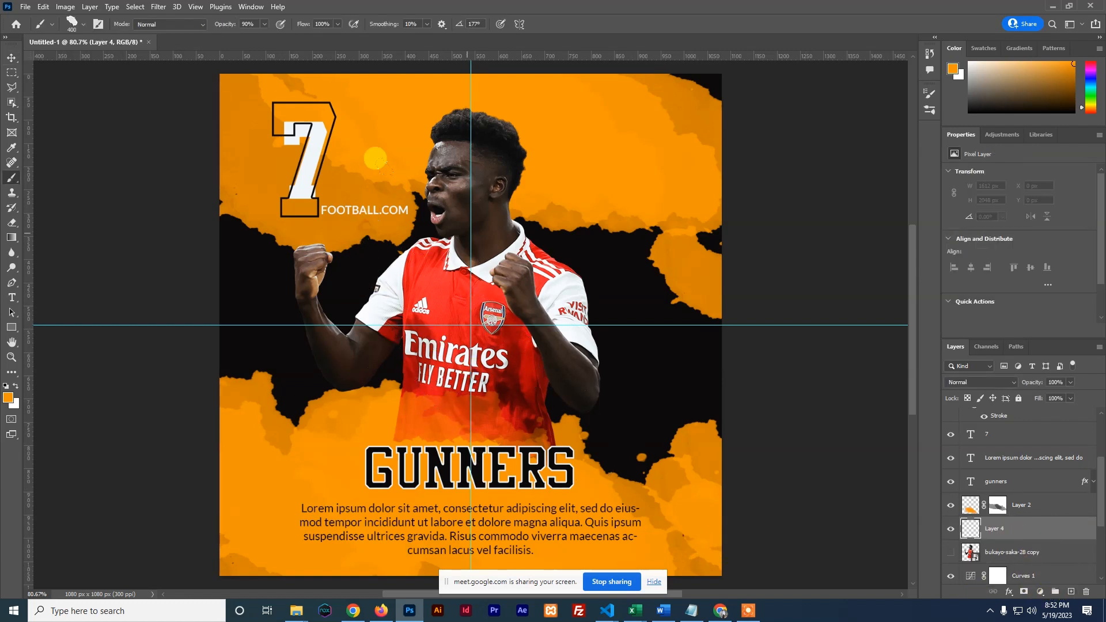
{"action": "mouse_move", "coordinate": [502, 137]}
{"action": "left_mouse_down"}
{"action": "mouse_move", "coordinate": [490, 248]}
{"action": "mouse_move", "coordinate": [458, 340]}
{"action": "mouse_move", "coordinate": [345, 305]}
{"action": "mouse_move", "coordinate": [501, 341]}
{"action": "left_mouse_up"}
{"action": "left_click_drag", "start_coordinate": [468, 386], "coordinate": [516, 160]}
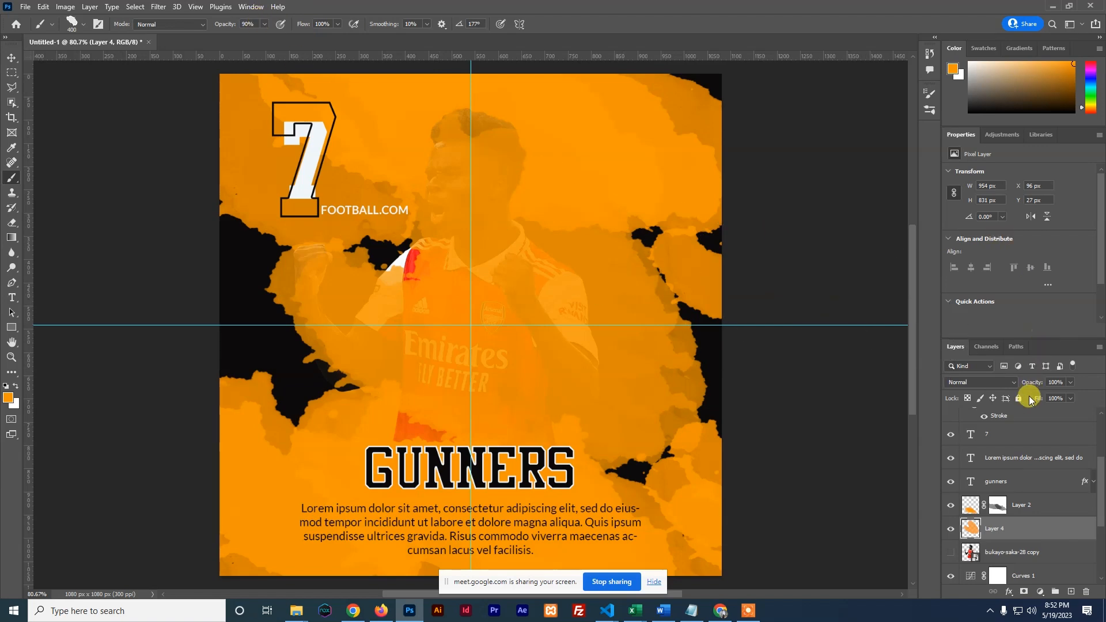
{"action": "left_click", "coordinate": [1013, 385]}
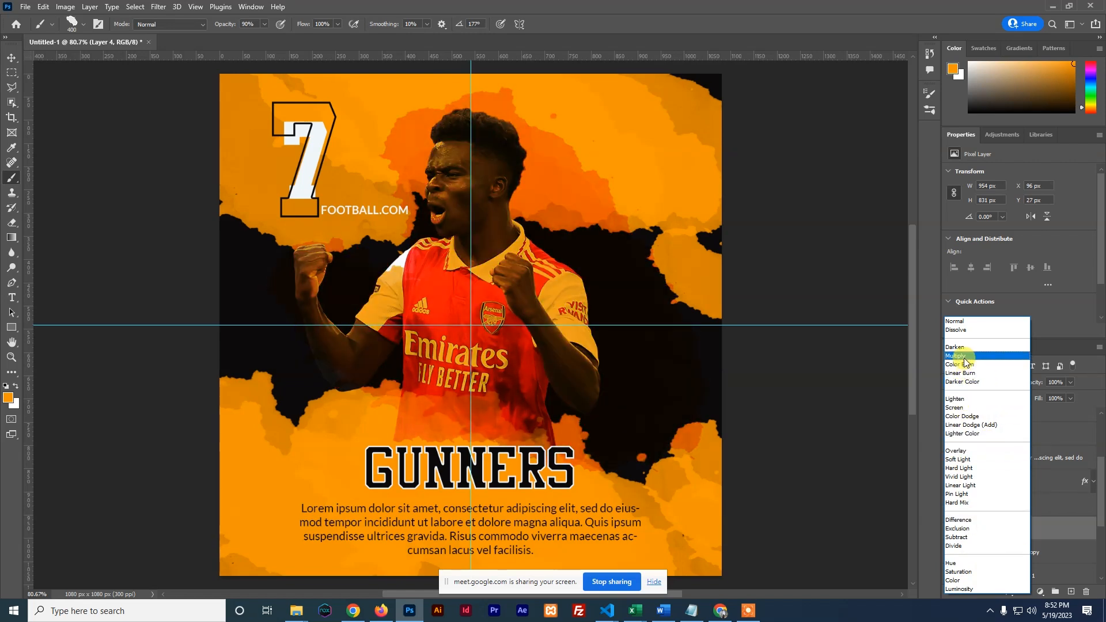
{"action": "left_click", "coordinate": [964, 459]}
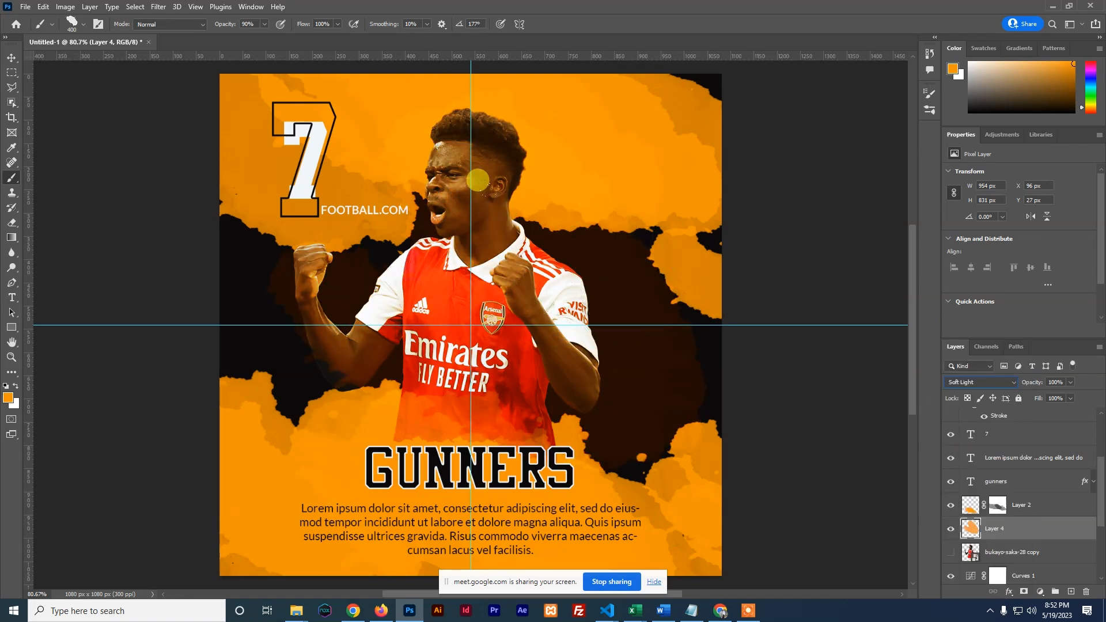
Create a new layer above Layer 4 and set the foreground colour to dark grey #2a3131.
{"action": "left_click", "coordinate": [1071, 591]}
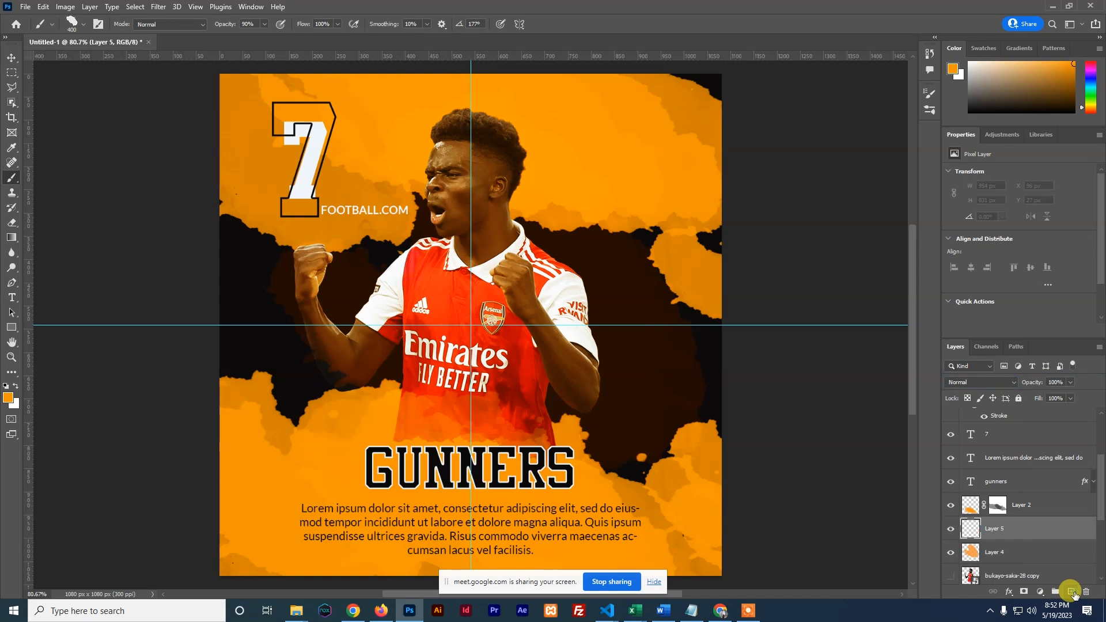
{"action": "left_click", "coordinate": [7, 397]}
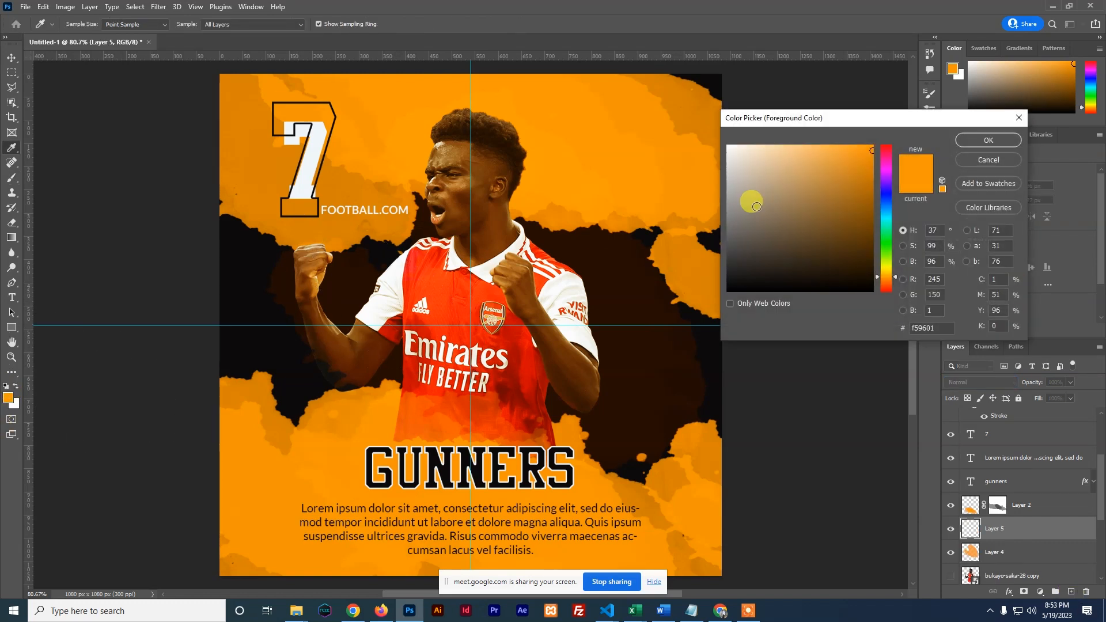
{"action": "left_click", "coordinate": [746, 225]}
{"action": "left_click", "coordinate": [861, 201]}
{"action": "mouse_move", "coordinate": [891, 175]}
{"action": "left_mouse_down"}
{"action": "mouse_move", "coordinate": [865, 168]}
{"action": "mouse_move", "coordinate": [842, 286]}
{"action": "mouse_move", "coordinate": [746, 264]}
{"action": "left_mouse_up"}
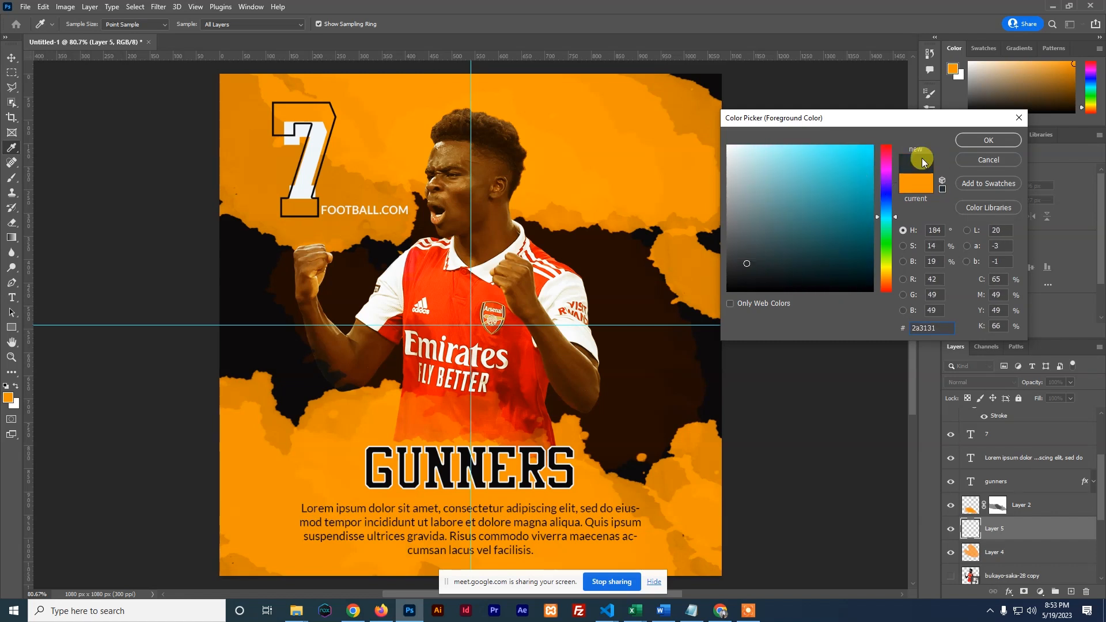
{"action": "left_click", "coordinate": [964, 144]}
Brush the dark grey over the player's head and set the layer to Overlay at 42% opacity.
{"action": "key", "text": "b"}
{"action": "mouse_move", "coordinate": [367, 165]}
{"action": "left_mouse_down"}
{"action": "mouse_move", "coordinate": [495, 248]}
{"action": "mouse_move", "coordinate": [383, 109]}
{"action": "mouse_move", "coordinate": [405, 127]}
{"action": "left_mouse_up"}
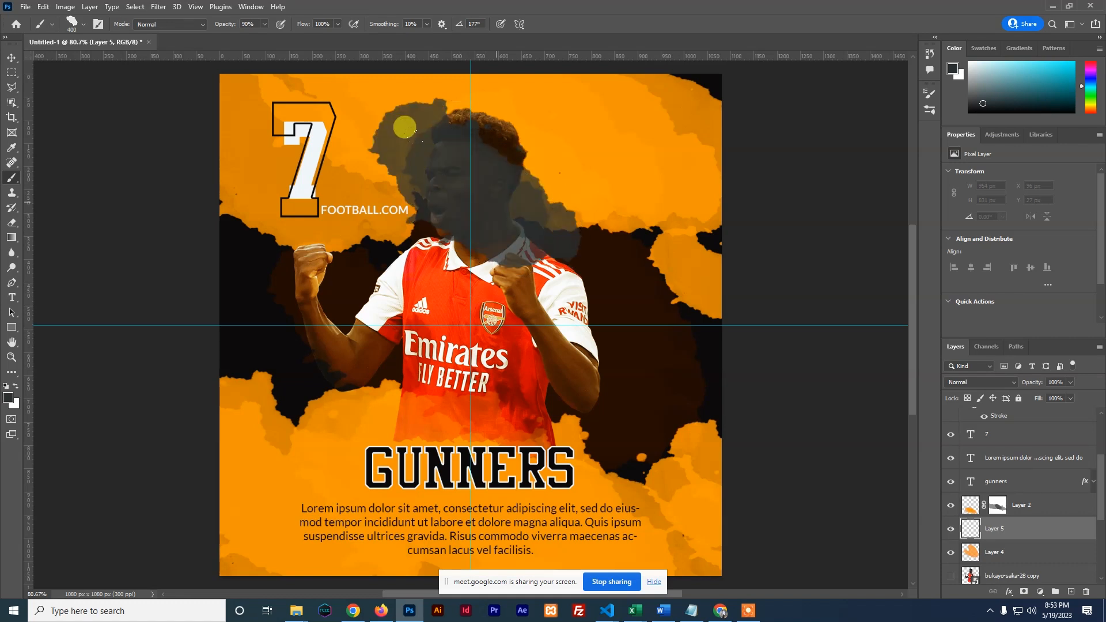
{"action": "left_click", "coordinate": [1014, 385]}
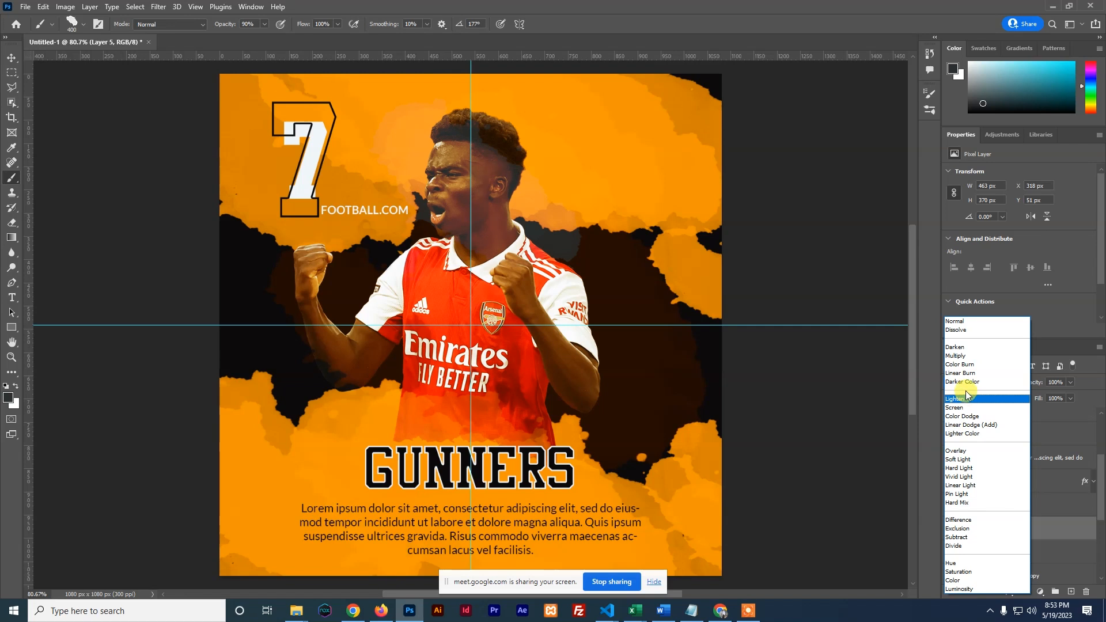
{"action": "left_click", "coordinate": [960, 453]}
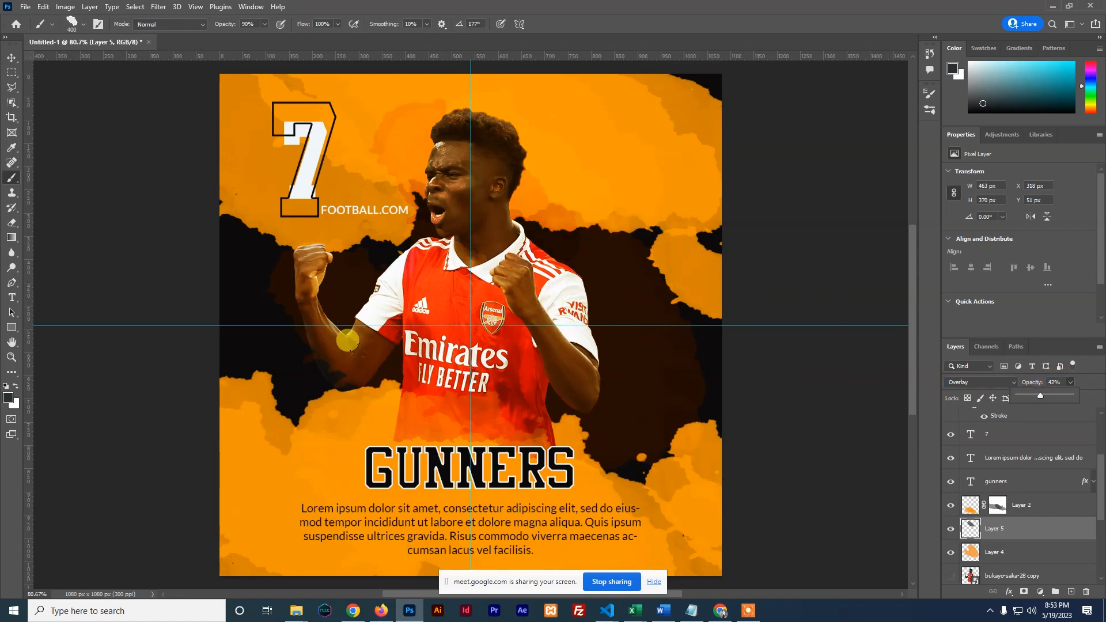
Set the foreground colour to teal #257f85 and the brush opacity to 100%.
{"action": "left_click", "coordinate": [7, 398]}
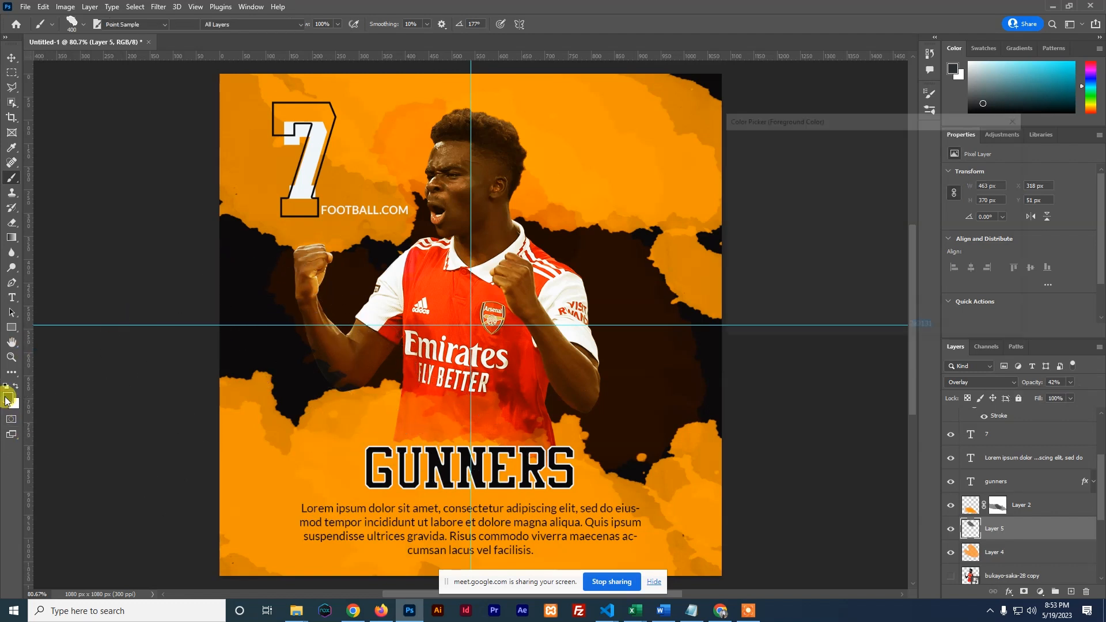
{"action": "mouse_move", "coordinate": [847, 213]}
{"action": "left_mouse_down"}
{"action": "mouse_move", "coordinate": [772, 237]}
{"action": "mouse_move", "coordinate": [792, 202]}
{"action": "mouse_move", "coordinate": [834, 216]}
{"action": "left_mouse_up"}
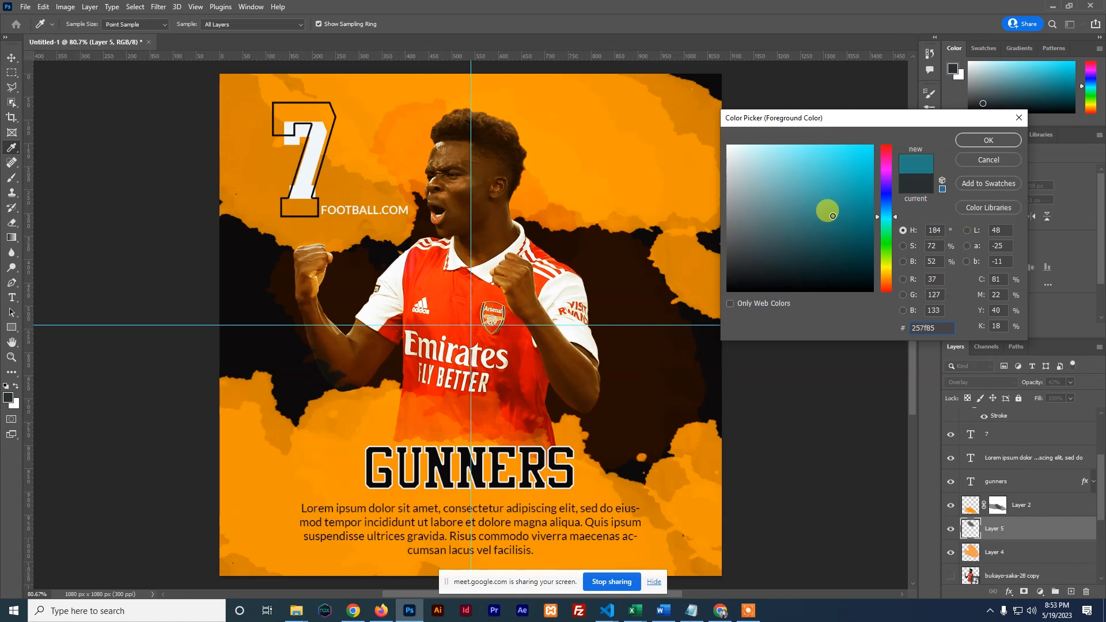
{"action": "left_click", "coordinate": [986, 140]}
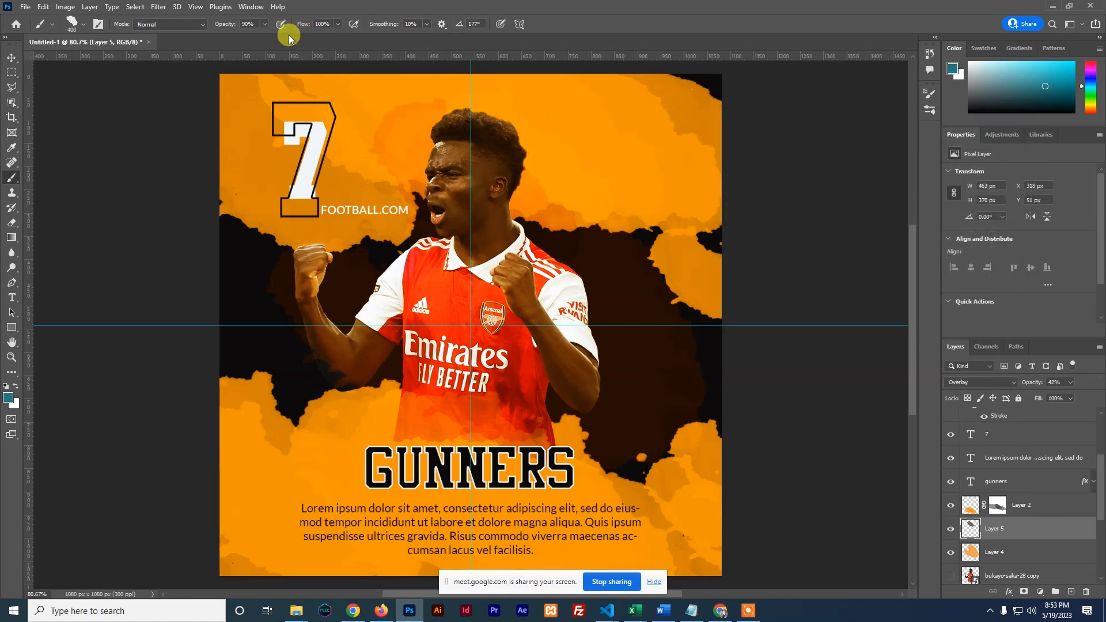
{"action": "left_click", "coordinate": [265, 24]}
{"action": "left_click_drag", "start_coordinate": [267, 37], "coordinate": [314, 38]}
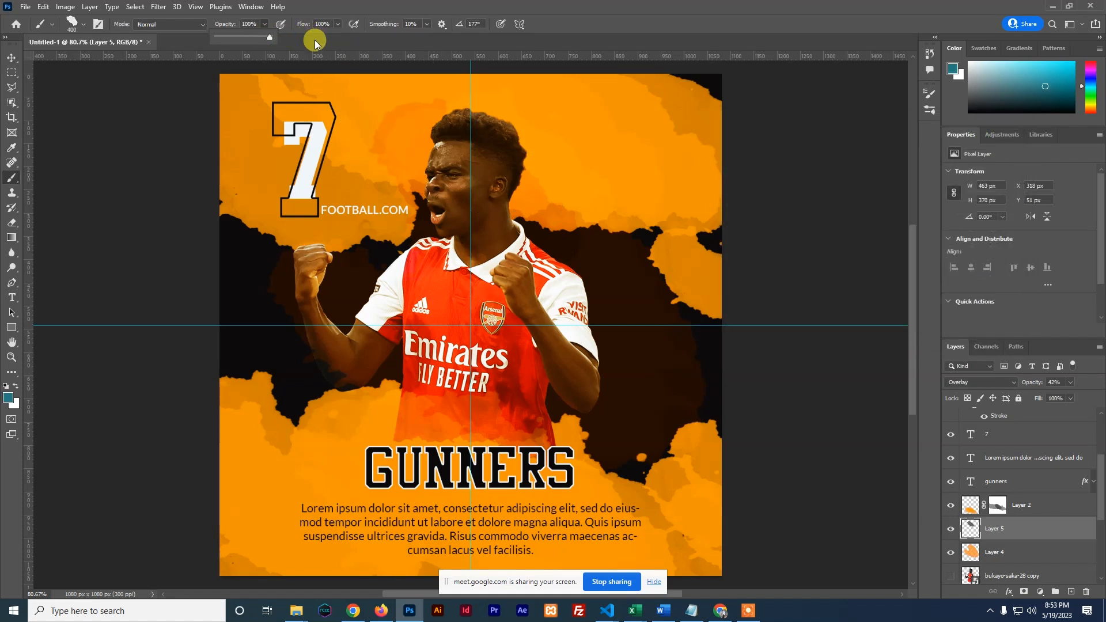
Paint teal over the player's raised fist and arm beneath the number 7 on a new layer, with blend mode Linear Light.
{"action": "left_click", "coordinate": [1071, 592]}
{"action": "left_click_drag", "start_coordinate": [234, 237], "coordinate": [198, 254]}
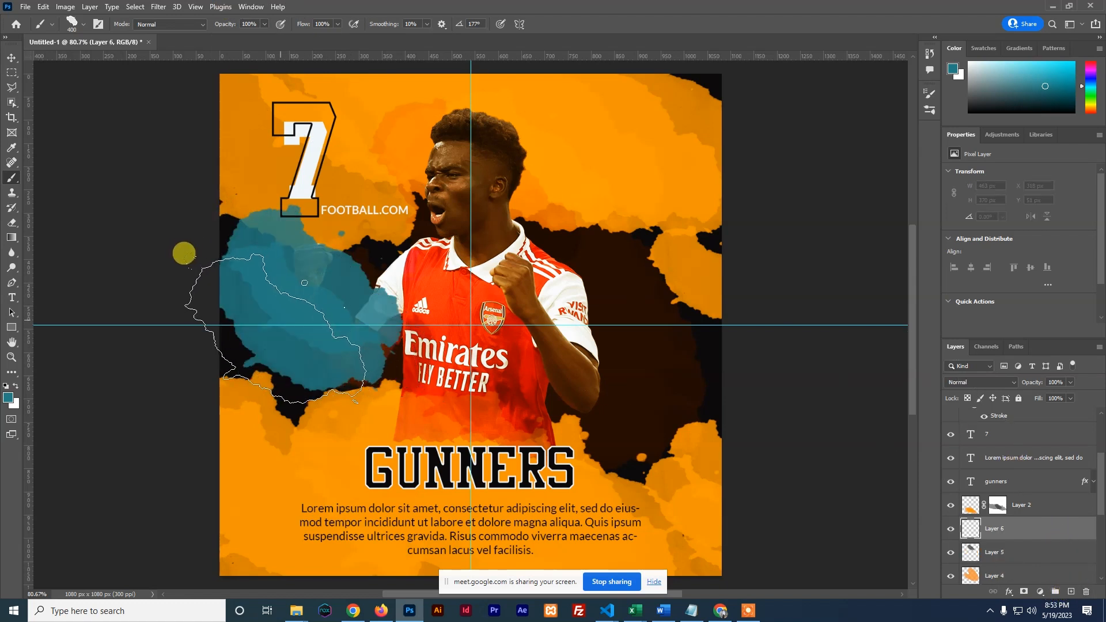
{"action": "left_click", "coordinate": [1012, 382]}
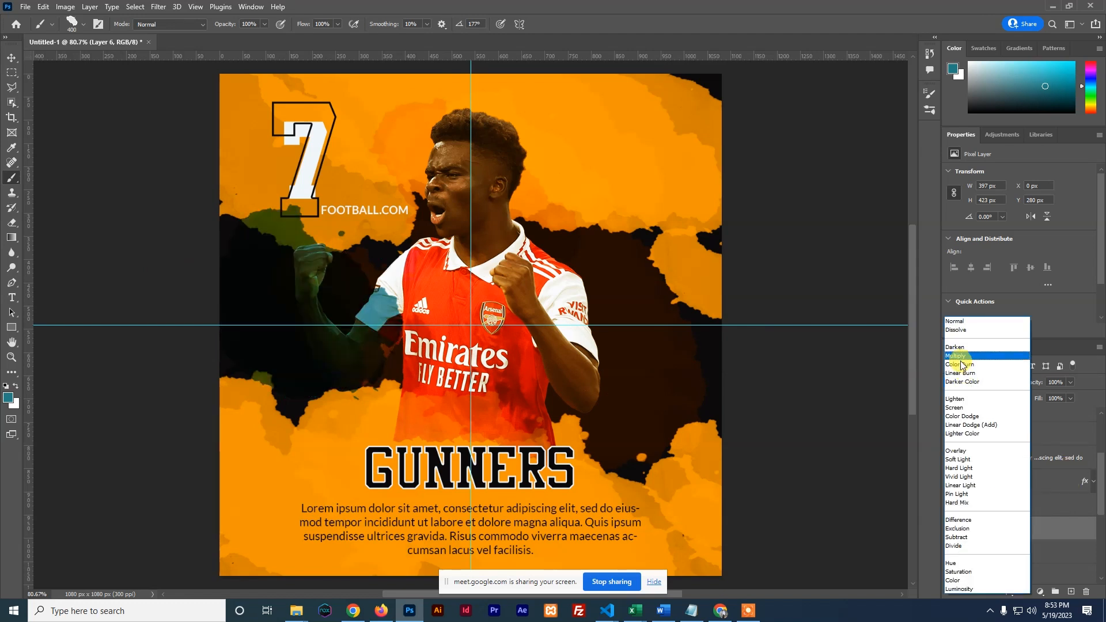
{"action": "left_click", "coordinate": [969, 486]}
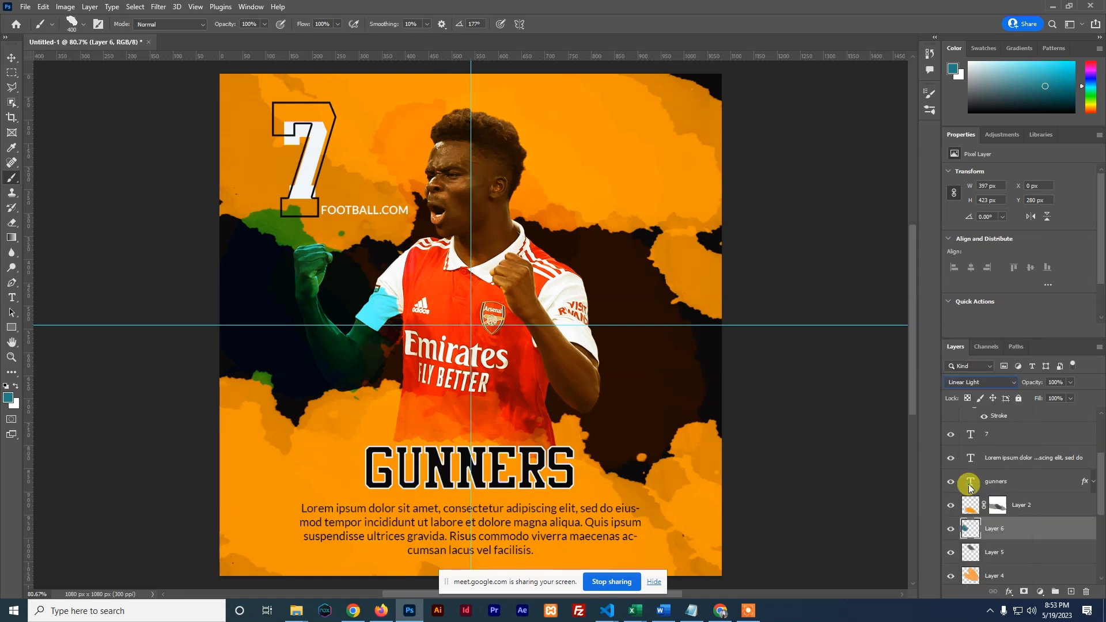
Set the stroke position of the GUNNERS title to Outside in its layer style.
{"action": "left_click", "coordinate": [13, 56]}
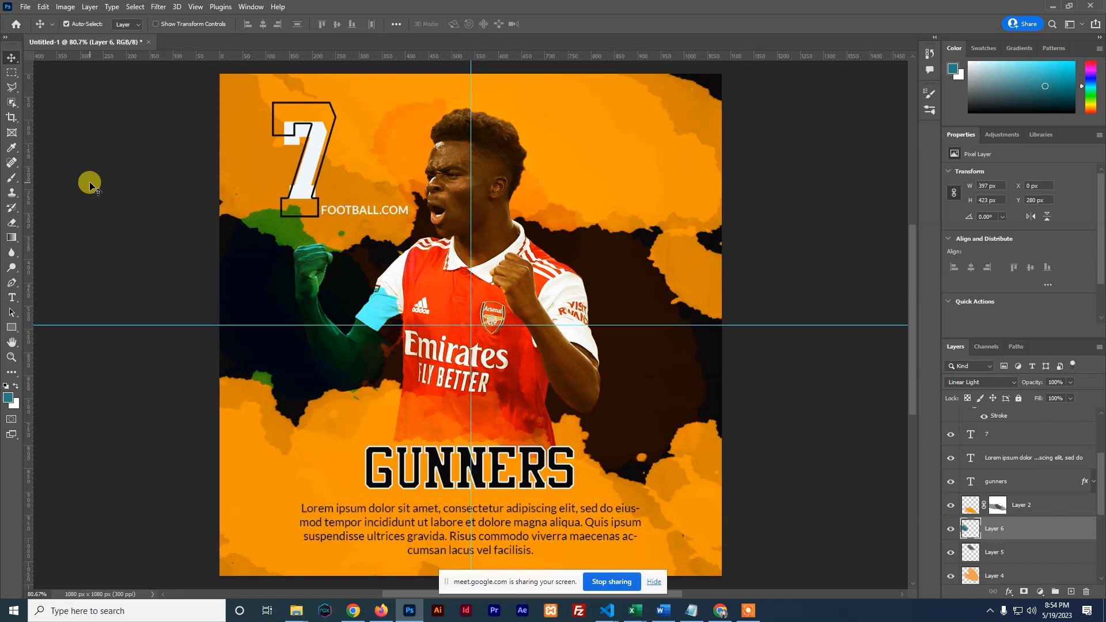
{"action": "left_click", "coordinate": [383, 471]}
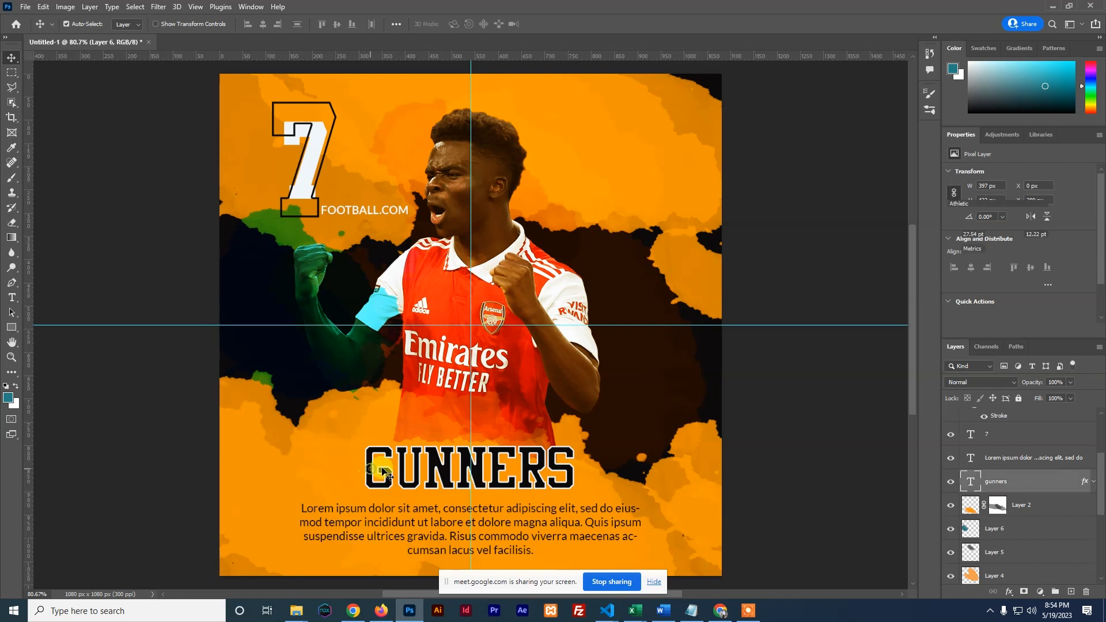
{"action": "left_click", "coordinate": [1009, 592]}
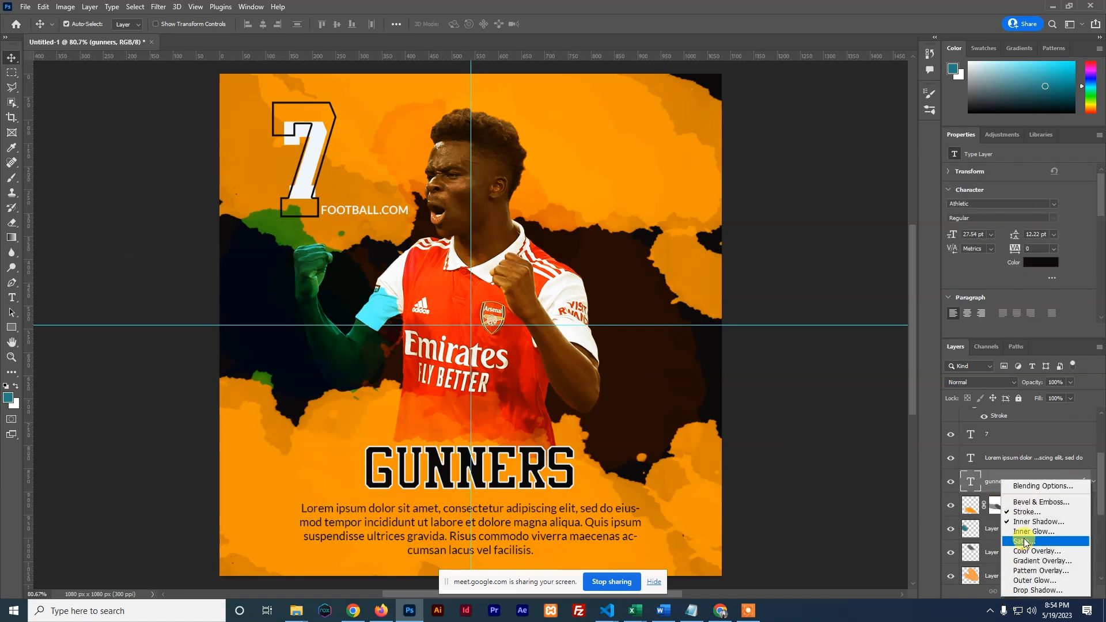
{"action": "left_click", "coordinate": [1002, 489]}
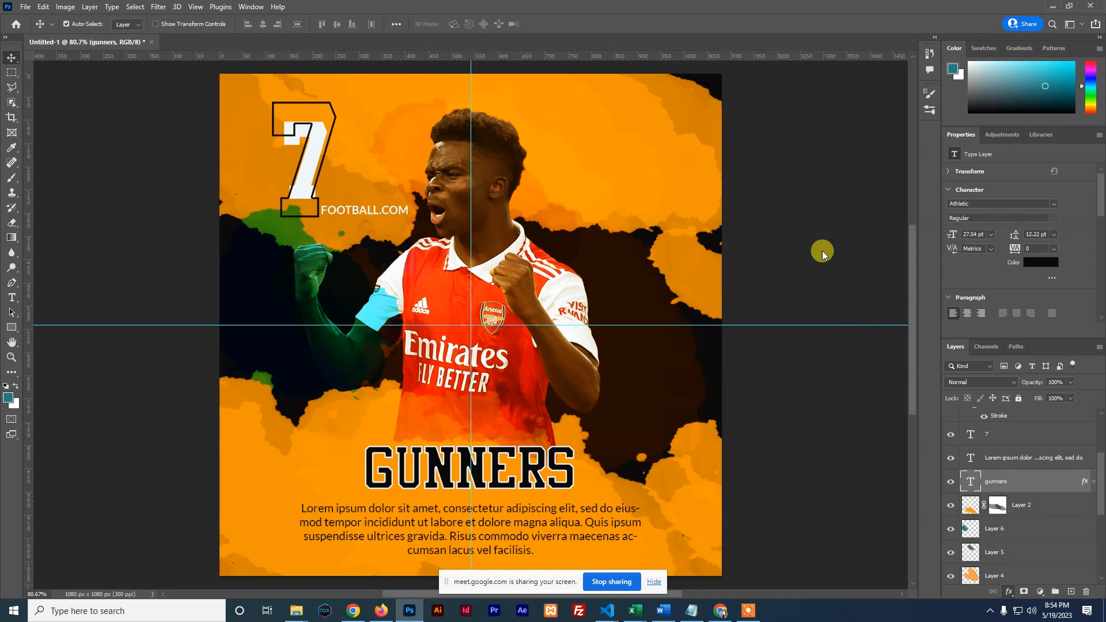
{"action": "left_click", "coordinate": [870, 102]}
{"action": "left_click", "coordinate": [872, 112]}
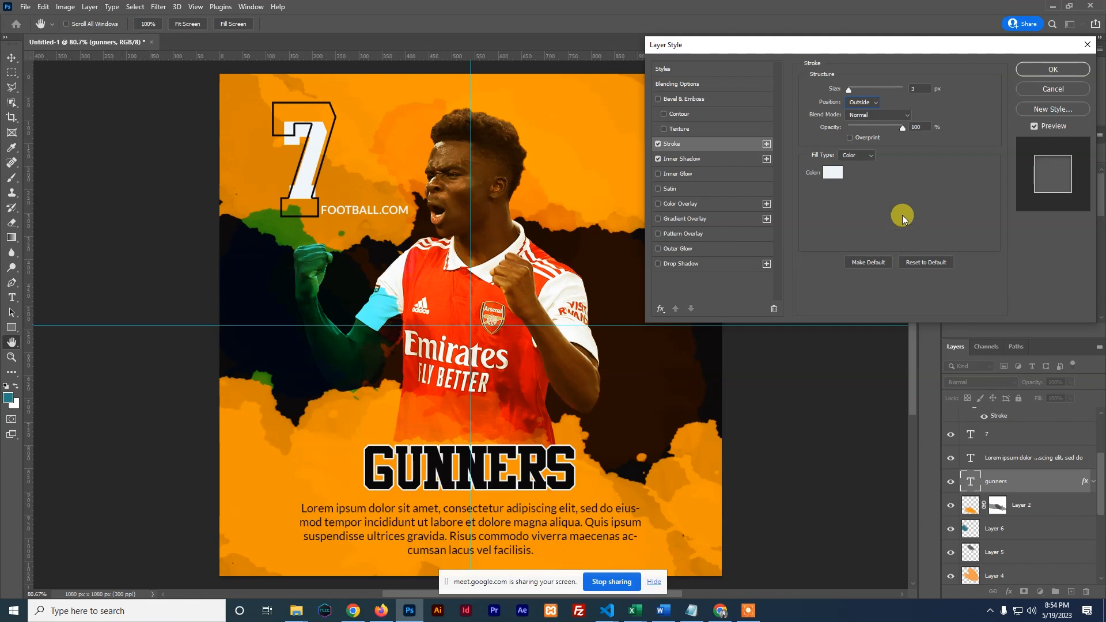
{"action": "left_click", "coordinate": [1027, 72]}
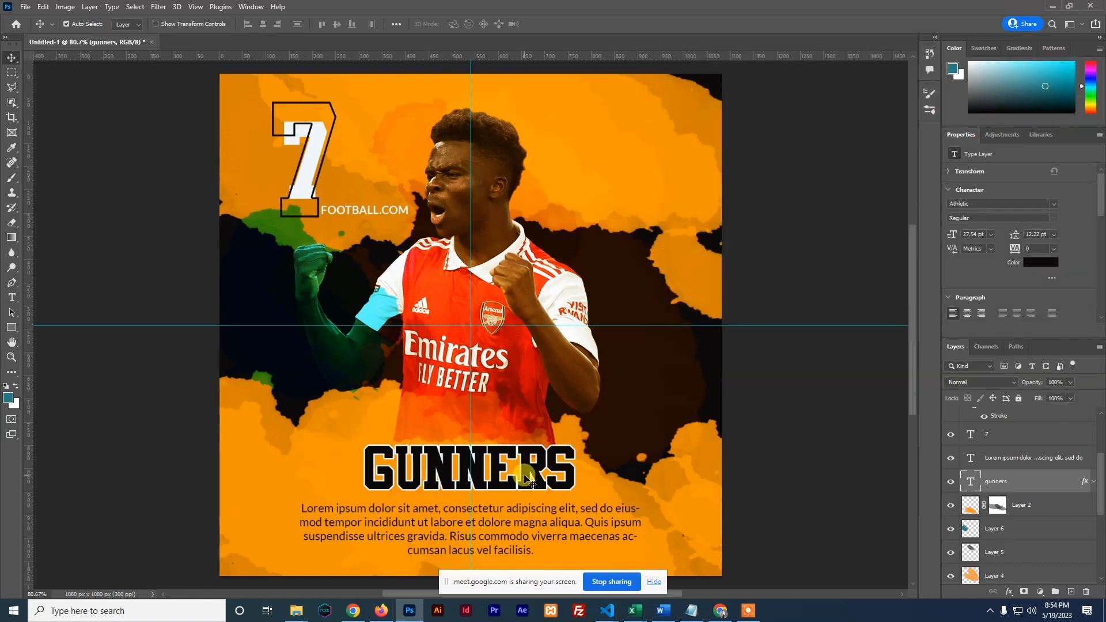
Add a Gradient Overlay to the GUNNERS title and open its gradient for editing.
{"action": "left_click", "coordinate": [1009, 593]}
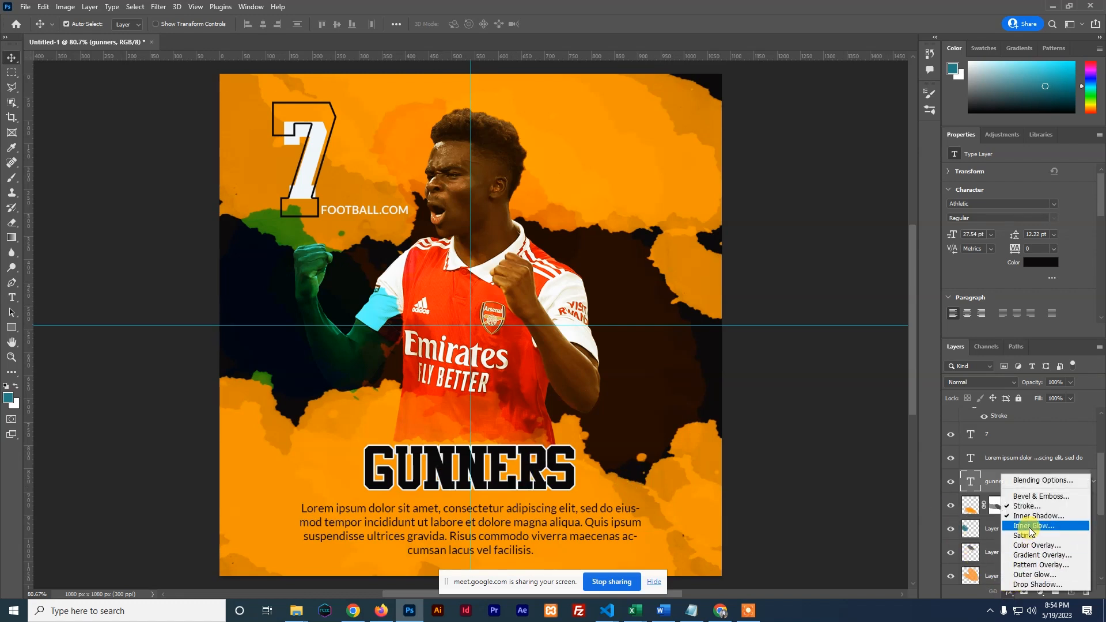
{"action": "key", "text": "Escape"}
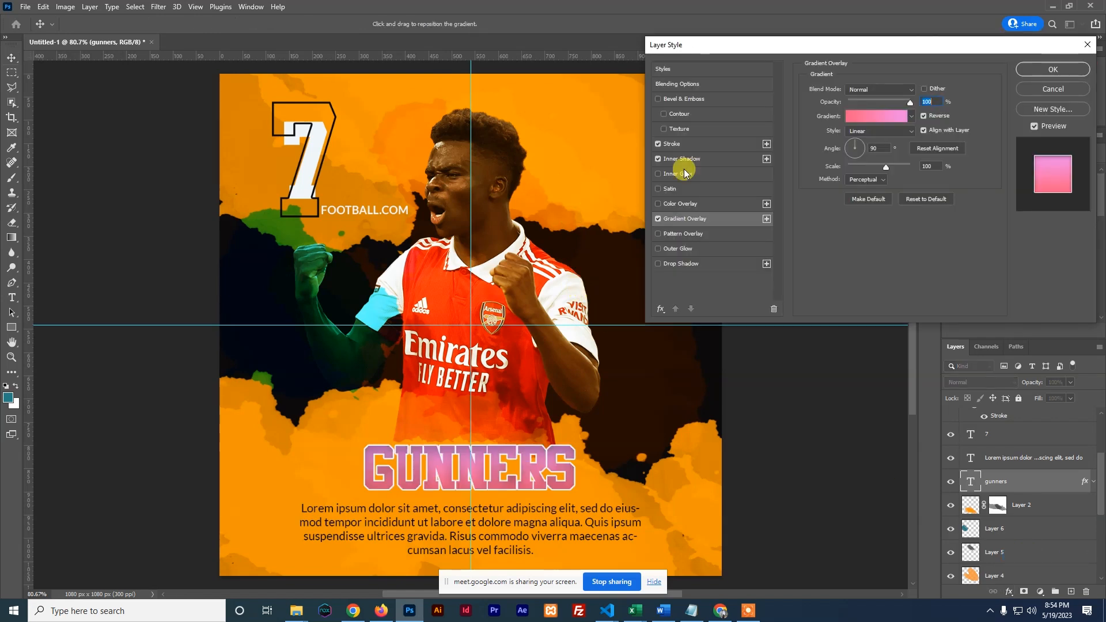
{"action": "left_click", "coordinate": [864, 115]}
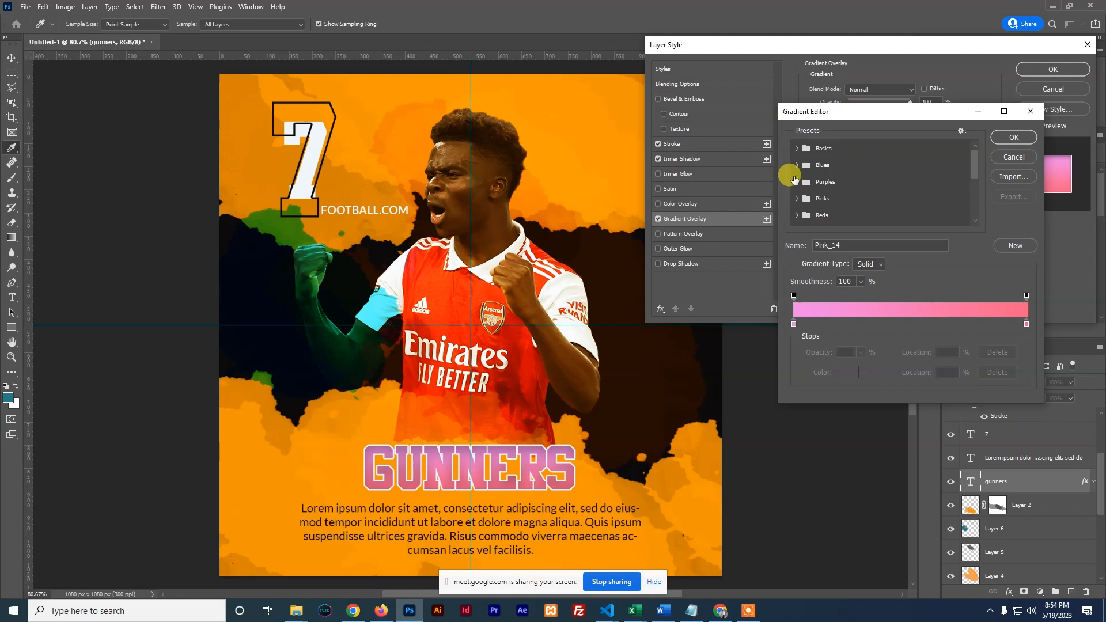
Try several Reds gradient presets on the GUNNERS title, ending with Red_07.
{"action": "left_click", "coordinate": [797, 214]}
{"action": "scroll", "coordinate": [919, 185], "scroll_direction": "down", "scroll_amount": 1}
{"action": "scroll", "coordinate": [919, 186], "scroll_direction": "down", "scroll_amount": 1}
{"action": "left_click", "coordinate": [812, 186]}
{"action": "left_click", "coordinate": [830, 187]}
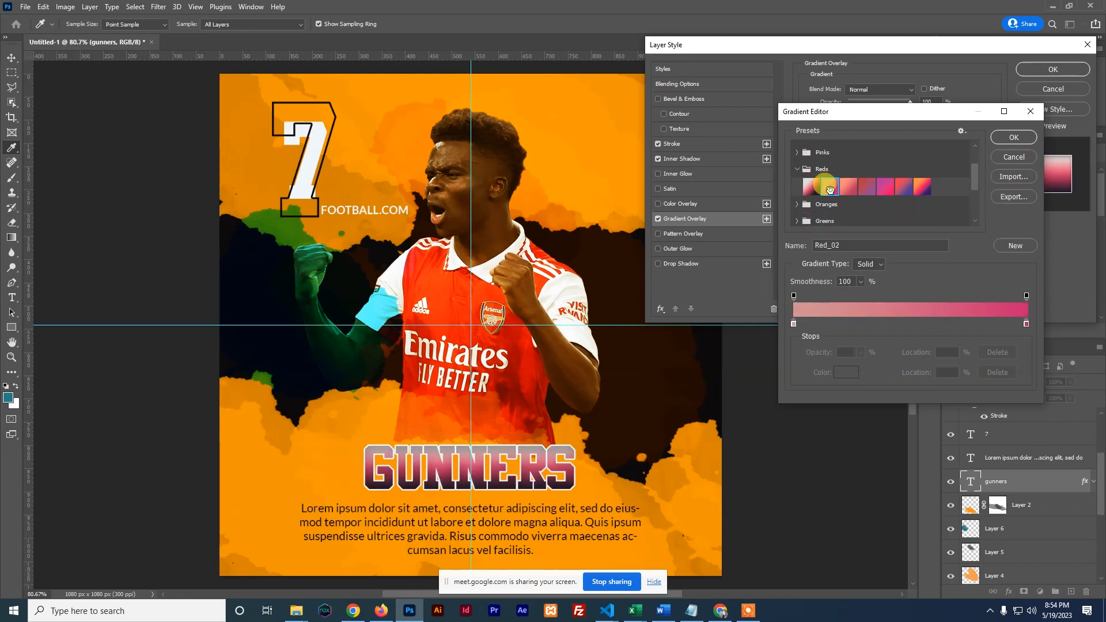
{"action": "left_click", "coordinate": [869, 186]}
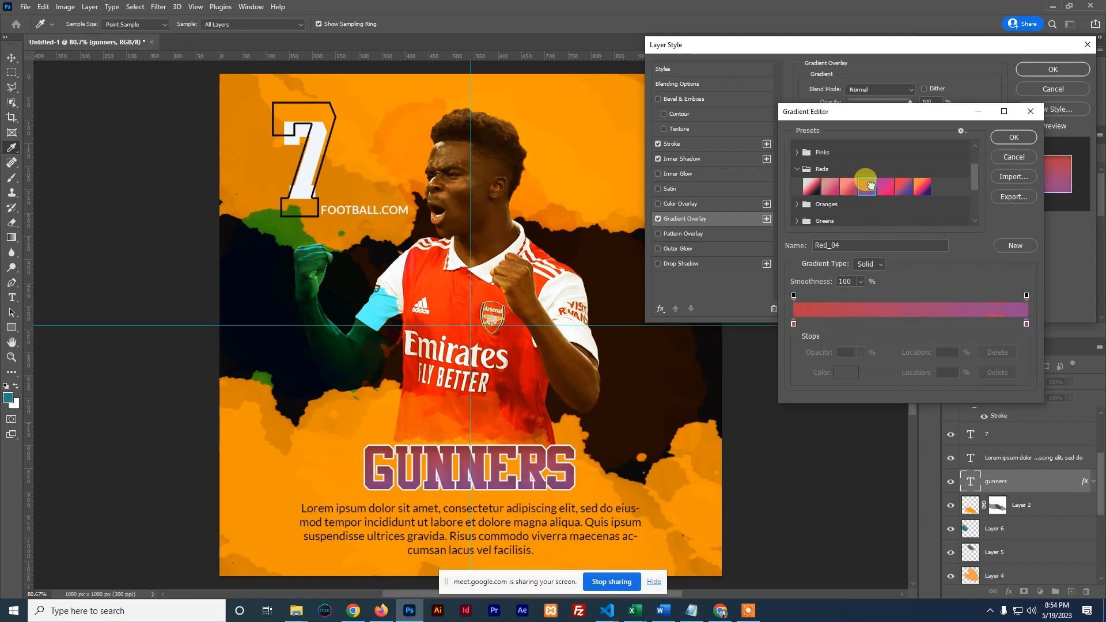
{"action": "left_click", "coordinate": [885, 186]}
{"action": "left_click", "coordinate": [921, 186]}
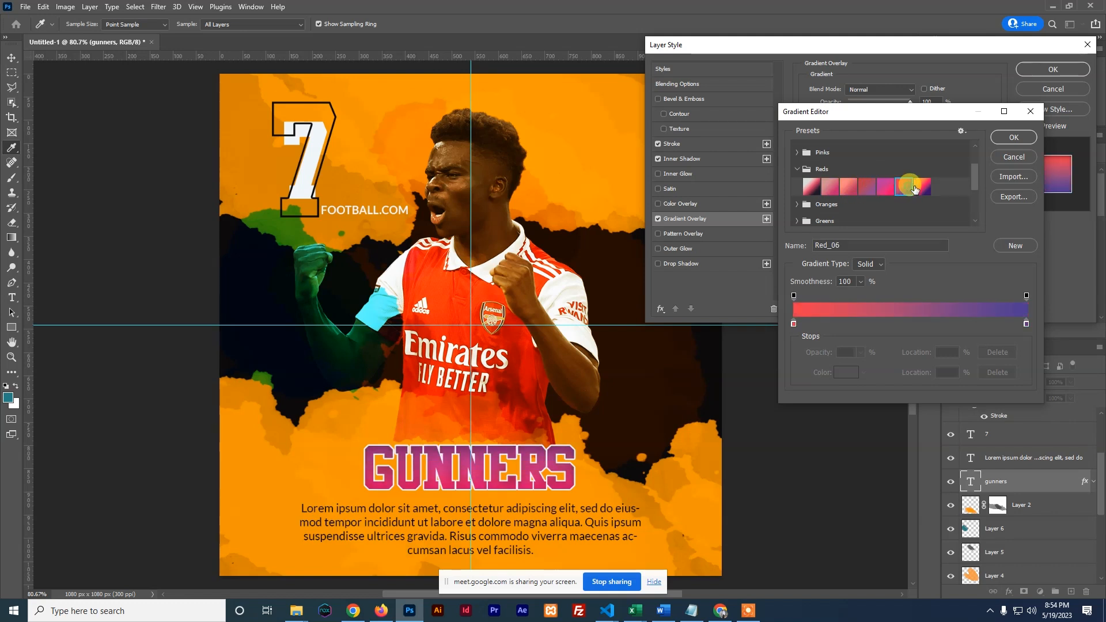
Try the Green_02 gradient preset on the GUNNERS title and browse the remaining preset groups.
{"action": "scroll", "coordinate": [899, 180], "scroll_direction": "down", "scroll_amount": 2}
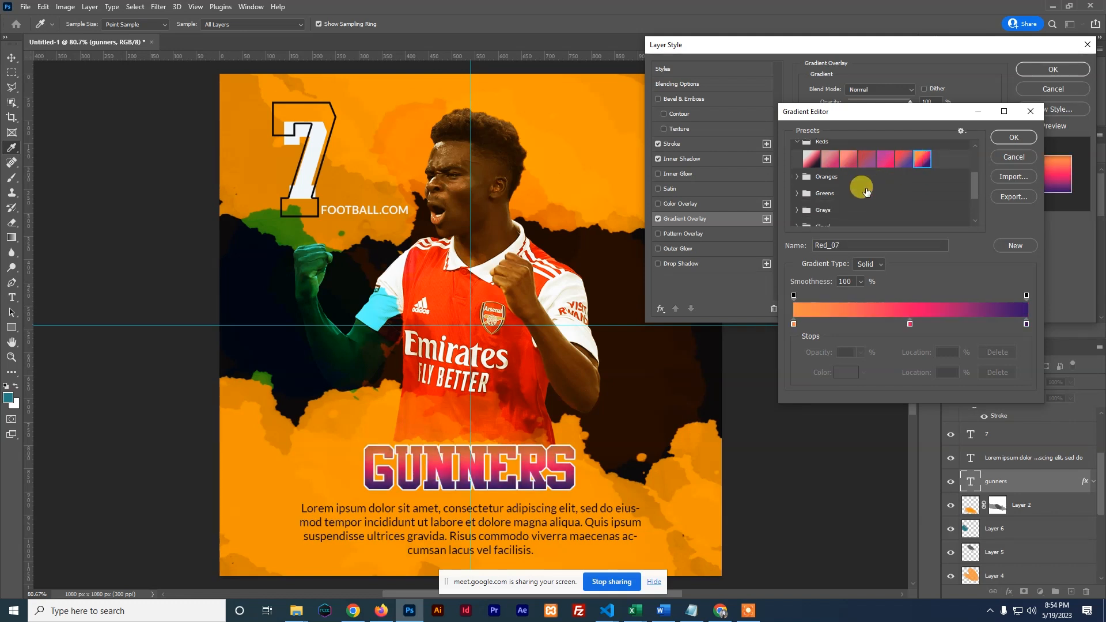
{"action": "left_click", "coordinate": [798, 193]}
{"action": "left_click", "coordinate": [830, 211]}
{"action": "scroll", "coordinate": [870, 206], "scroll_direction": "down", "scroll_amount": 1}
{"action": "scroll", "coordinate": [870, 206], "scroll_direction": "down", "scroll_amount": 6}
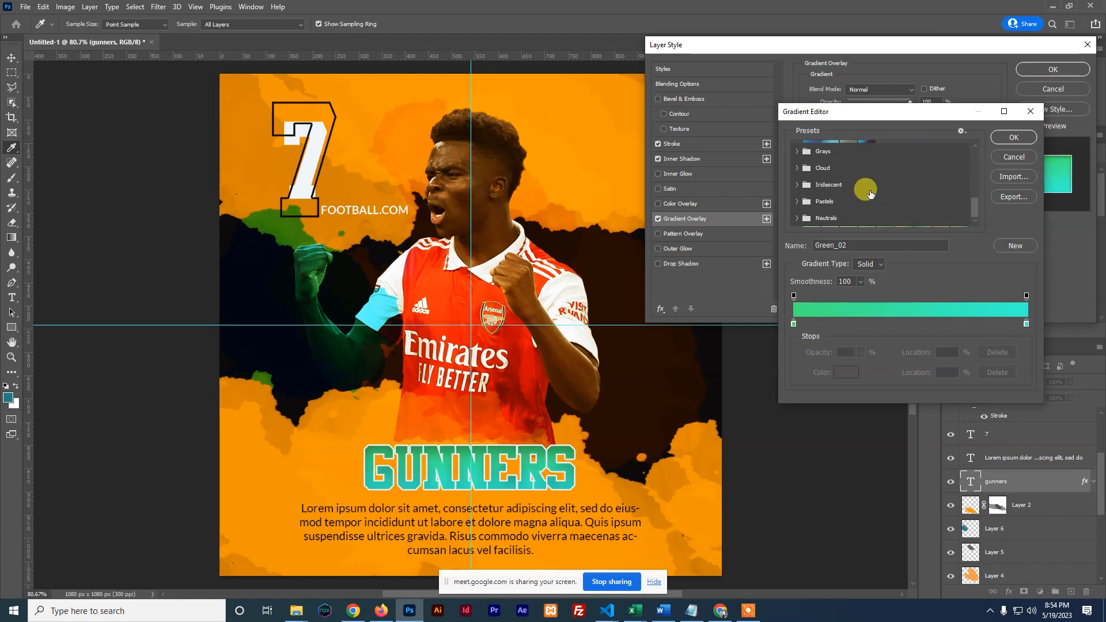
Try several Oranges gradient presets on the GUNNERS title, ending with Orange_06.
{"action": "scroll", "coordinate": [870, 192], "scroll_direction": "up", "scroll_amount": 5}
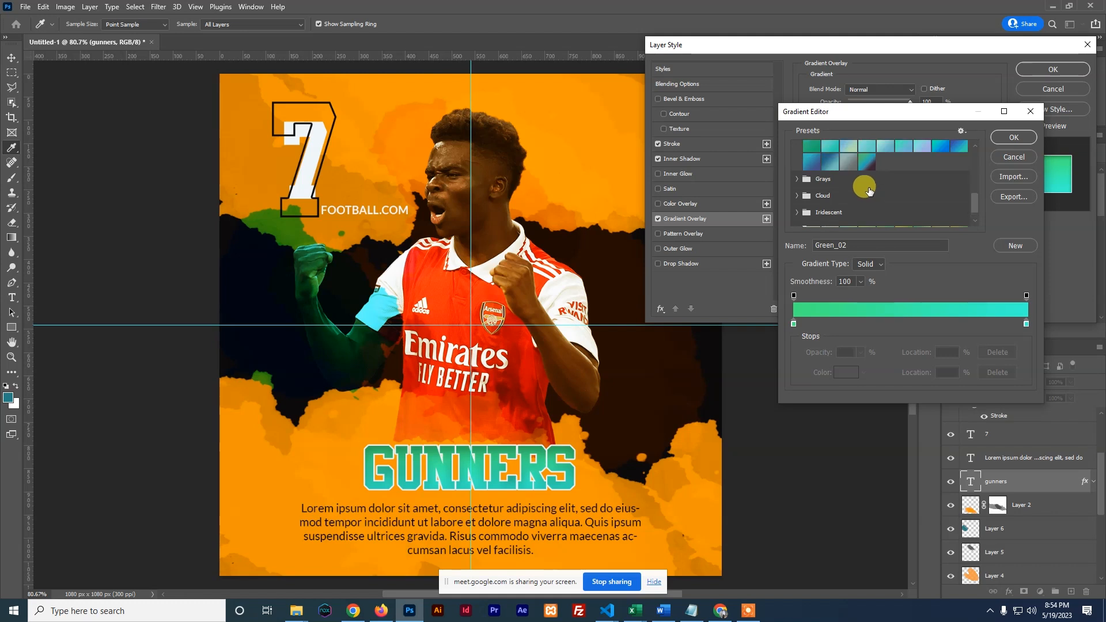
{"action": "scroll", "coordinate": [869, 192], "scroll_direction": "up", "scroll_amount": 2}
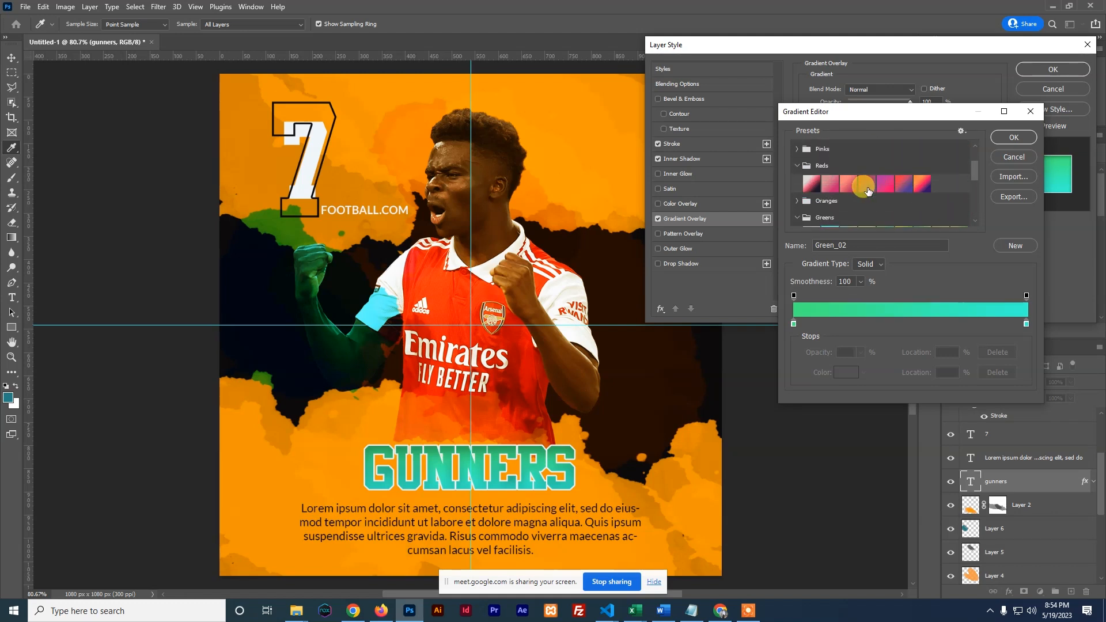
{"action": "left_click", "coordinate": [795, 200]}
{"action": "scroll", "coordinate": [886, 188], "scroll_direction": "down", "scroll_amount": 1}
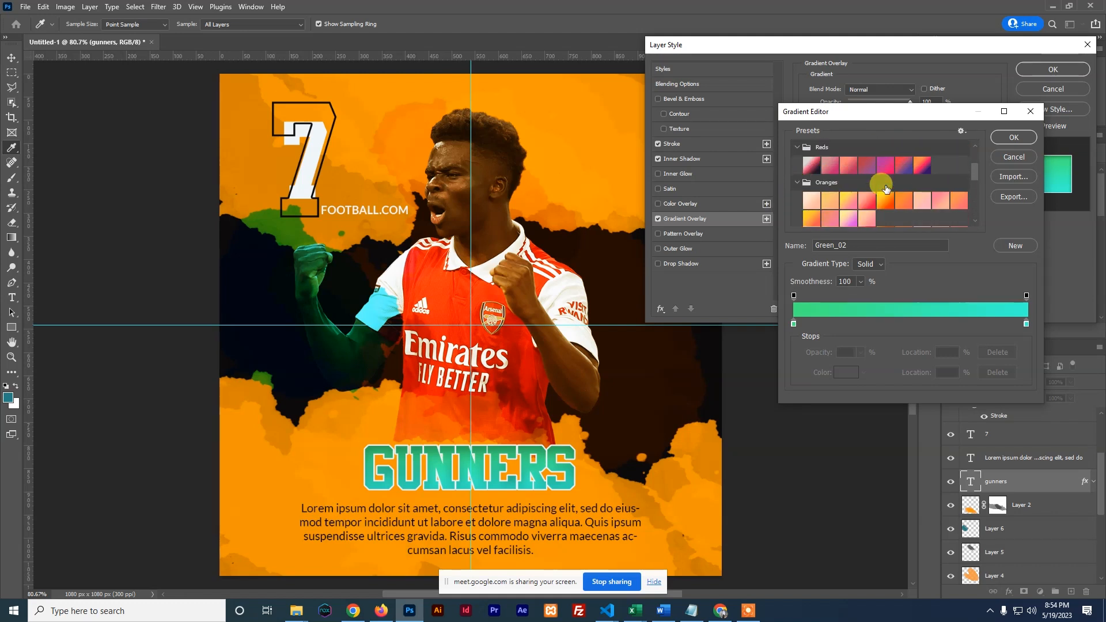
{"action": "scroll", "coordinate": [886, 188], "scroll_direction": "down", "scroll_amount": 1}
{"action": "left_click", "coordinate": [828, 183]}
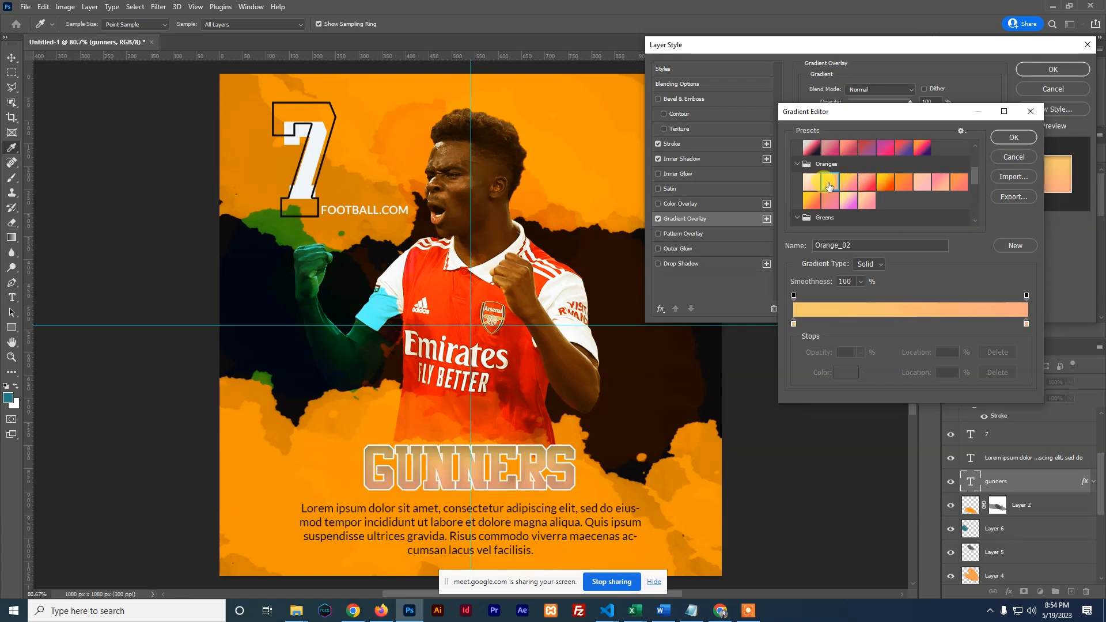
{"action": "left_click", "coordinate": [849, 183]}
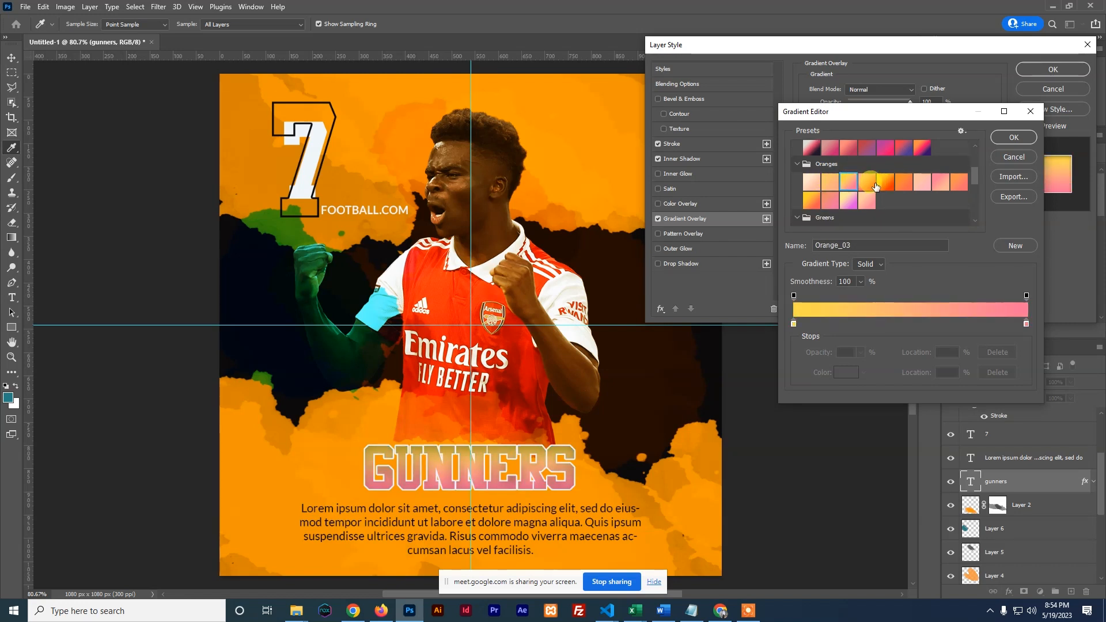
{"action": "left_click", "coordinate": [868, 183]}
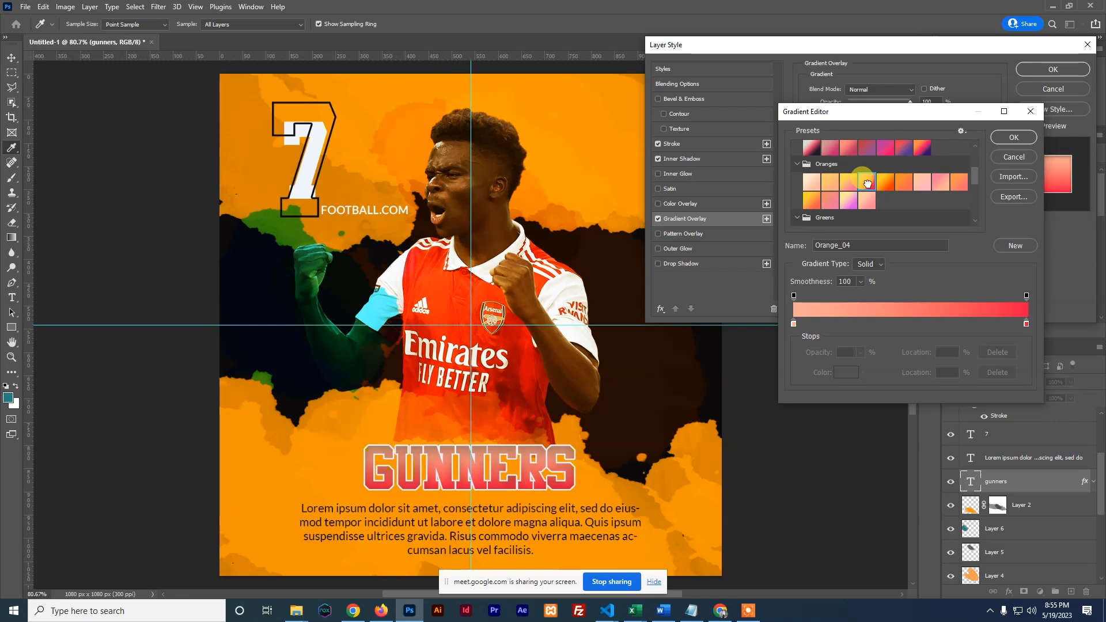
{"action": "left_click", "coordinate": [903, 182]}
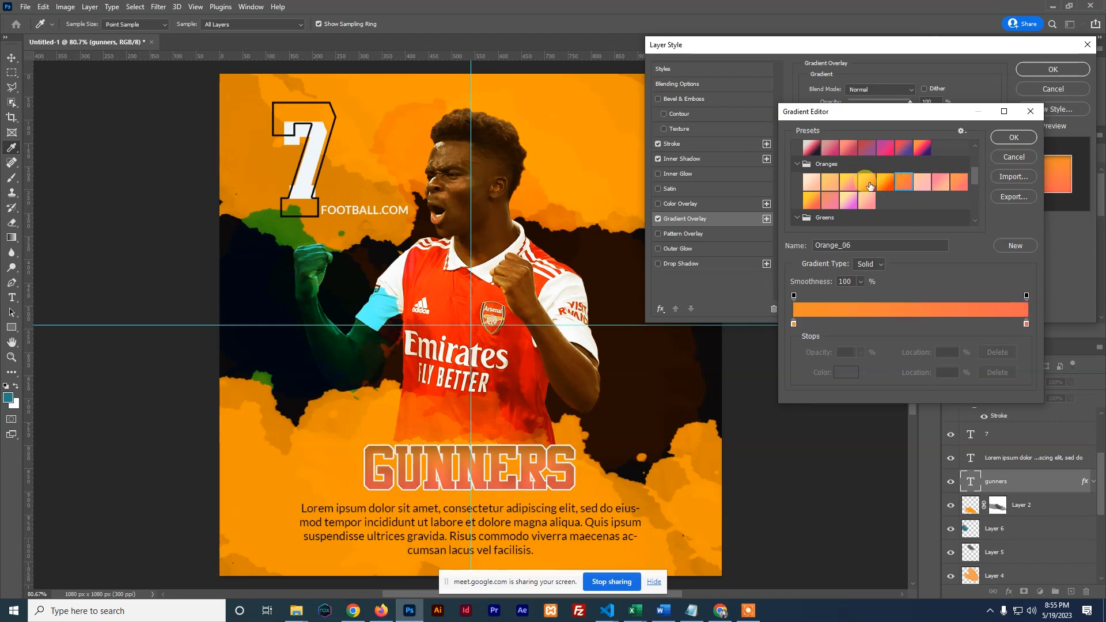
Apply the Black, White preset from the Basics group as the GUNNERS title's overlay gradient.
{"action": "scroll", "coordinate": [873, 186], "scroll_direction": "up", "scroll_amount": 5}
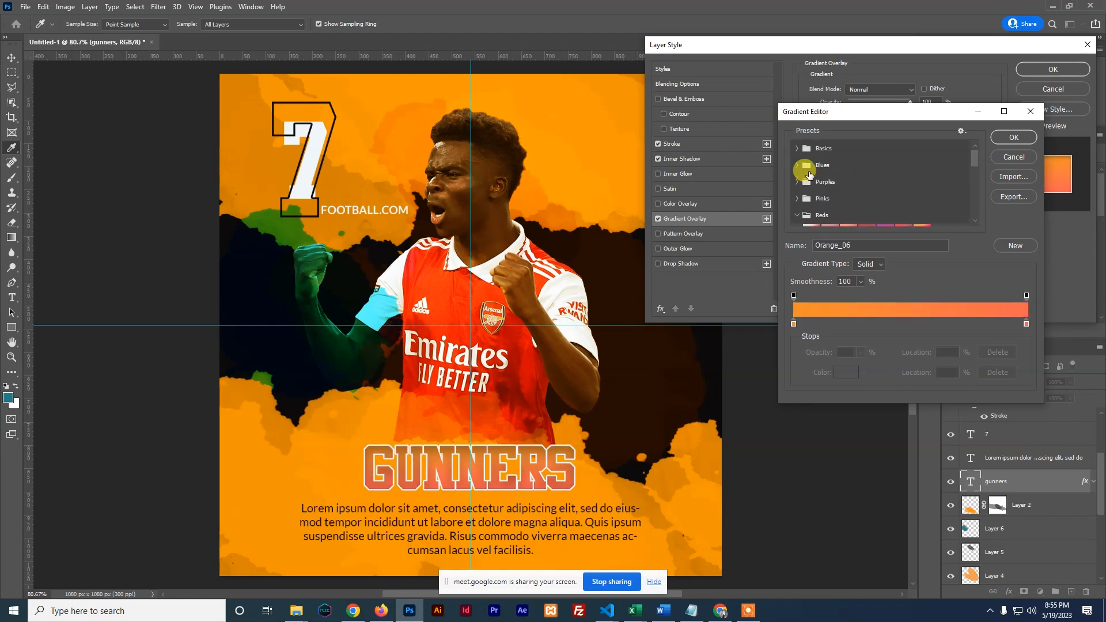
{"action": "left_click", "coordinate": [796, 149]}
{"action": "left_click", "coordinate": [848, 167]}
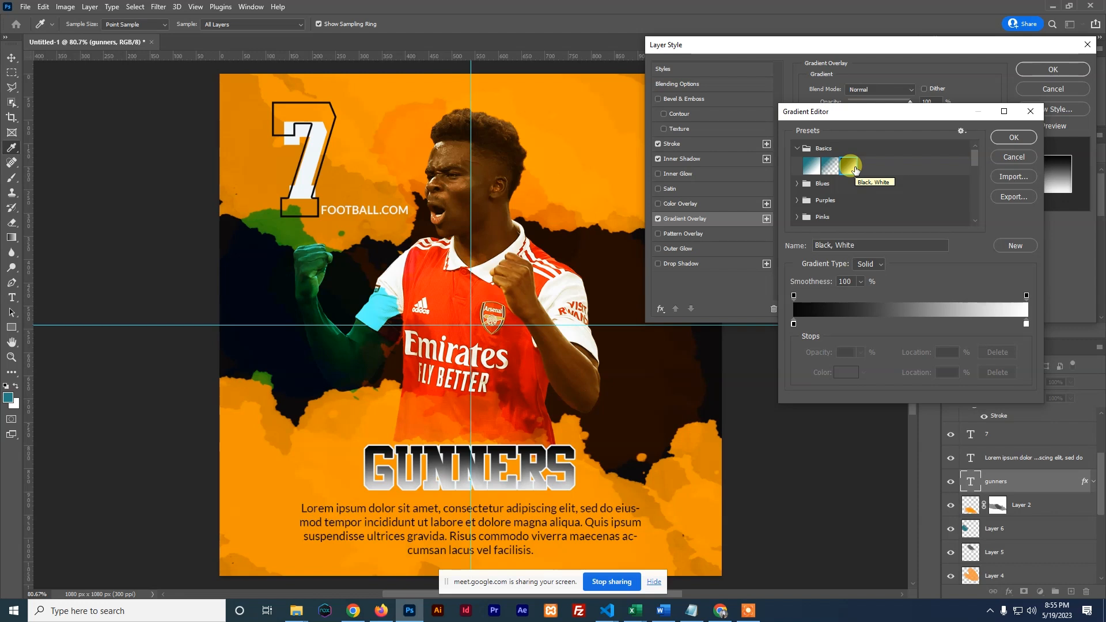
{"action": "left_click", "coordinate": [1013, 137]}
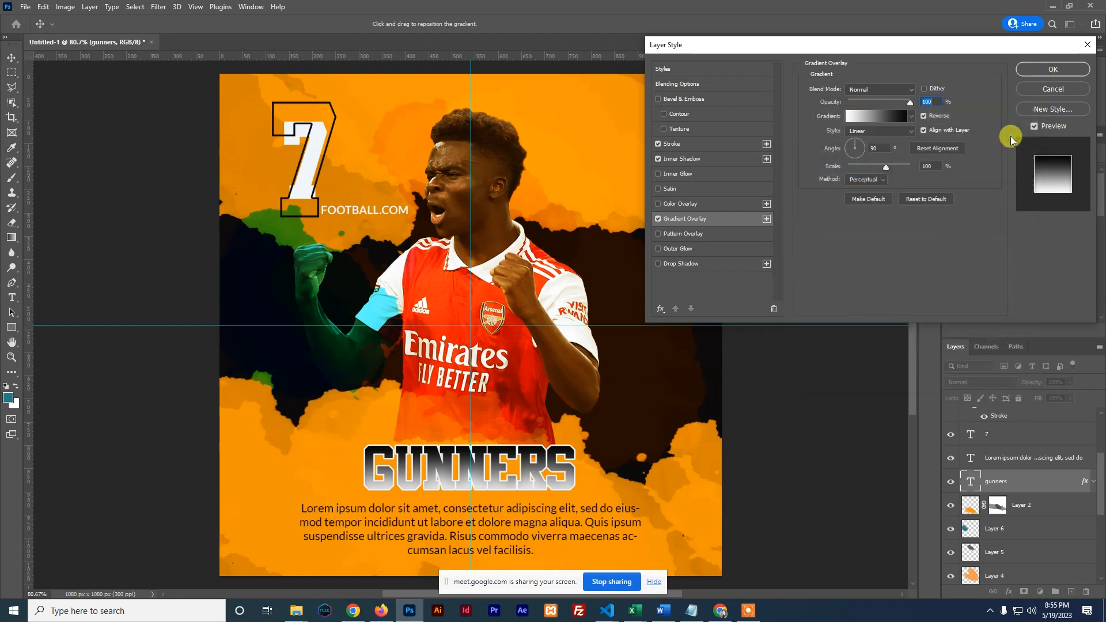
Set the Gradient Overlay angle of the GUNNERS title to about -95° and accept the layer style.
{"action": "left_click", "coordinate": [866, 149]}
{"action": "left_click_drag", "start_coordinate": [866, 149], "coordinate": [856, 159]}
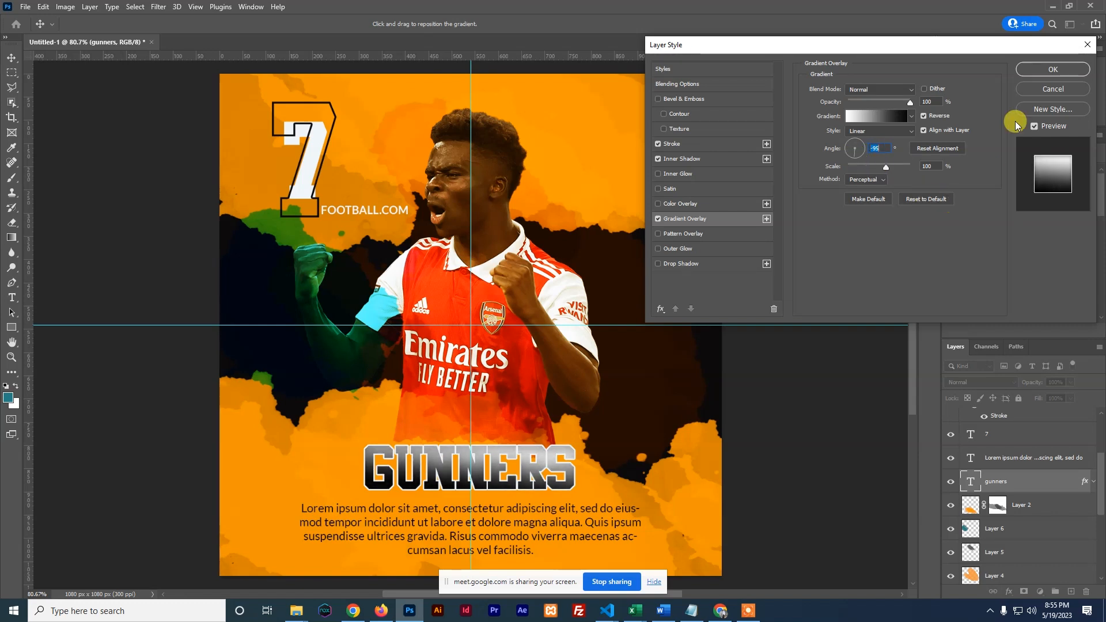
{"action": "left_click", "coordinate": [1036, 70]}
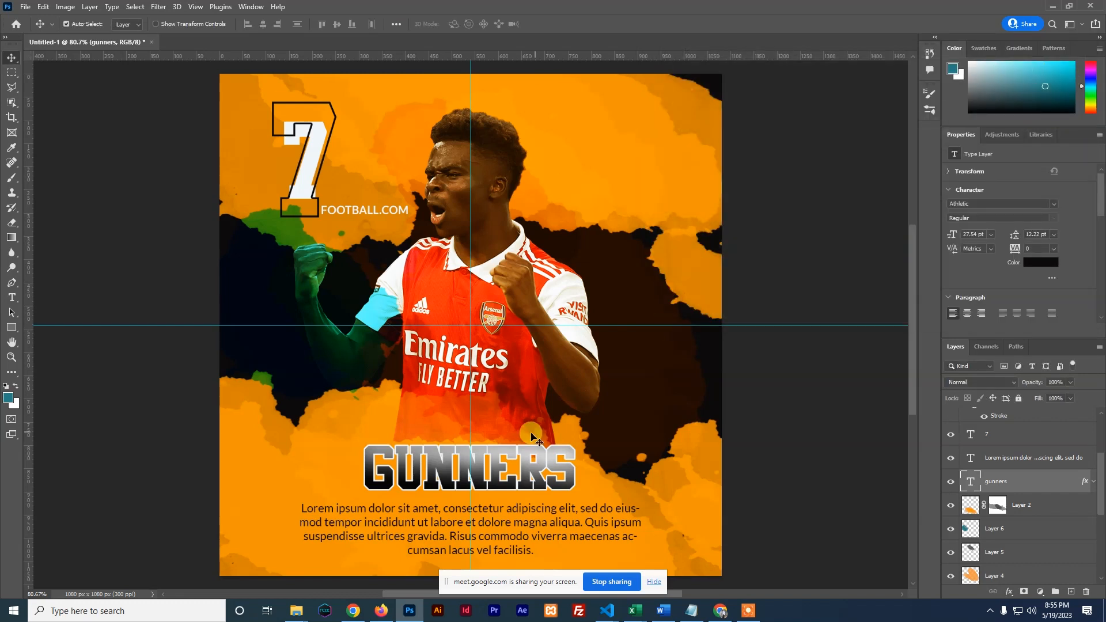
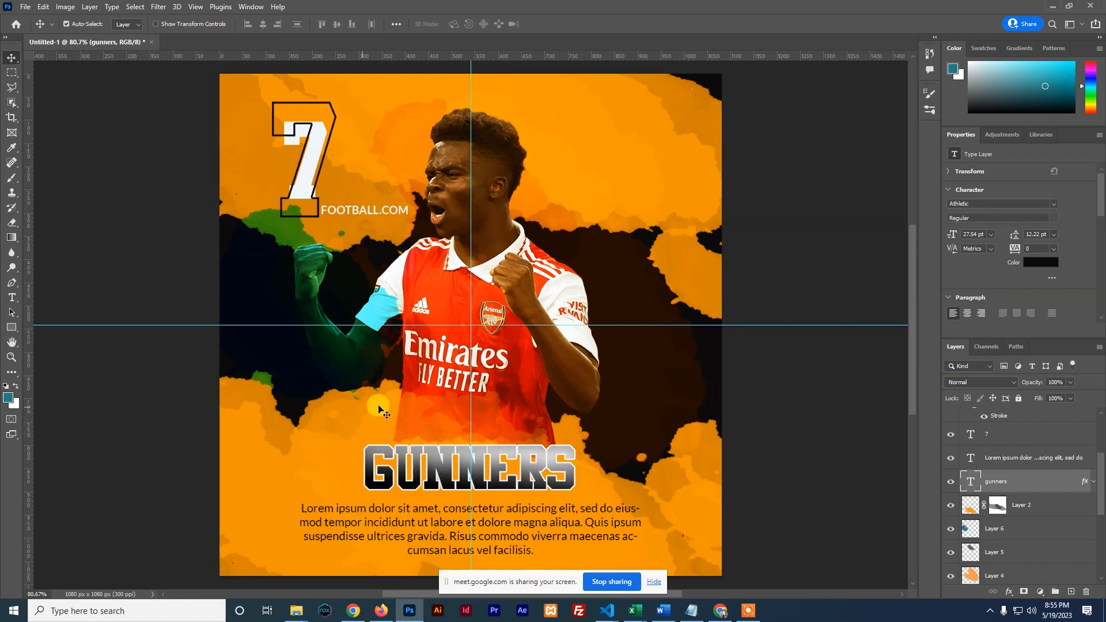
Add a new text layer reading GUN in 48 pt Athletic across the player's chest.
{"action": "left_click", "coordinate": [11, 298]}
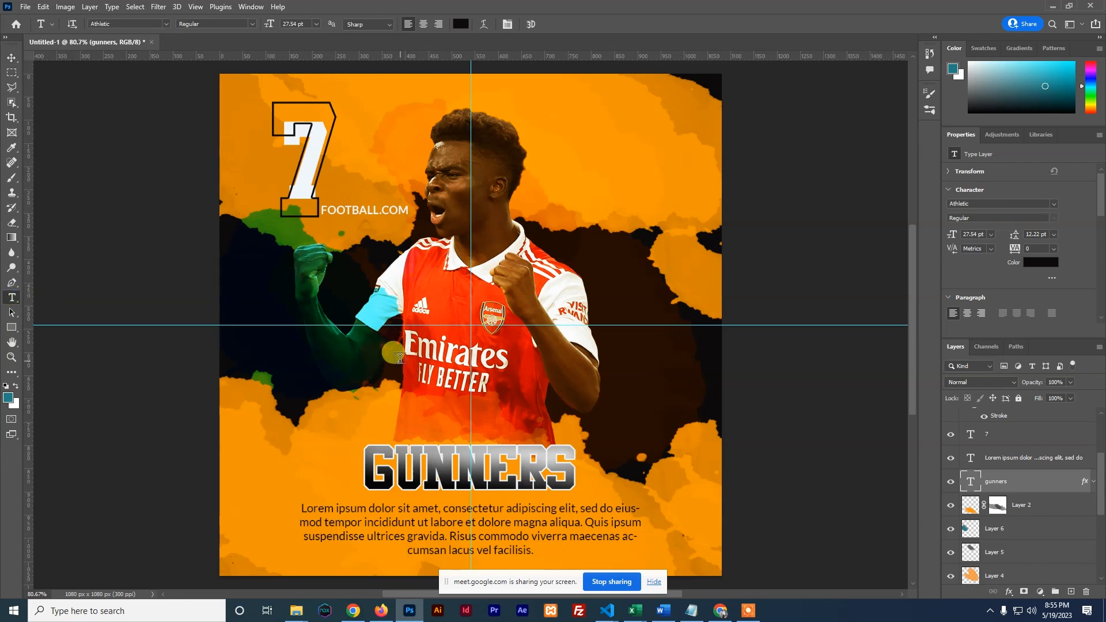
{"action": "left_click", "coordinate": [383, 286]}
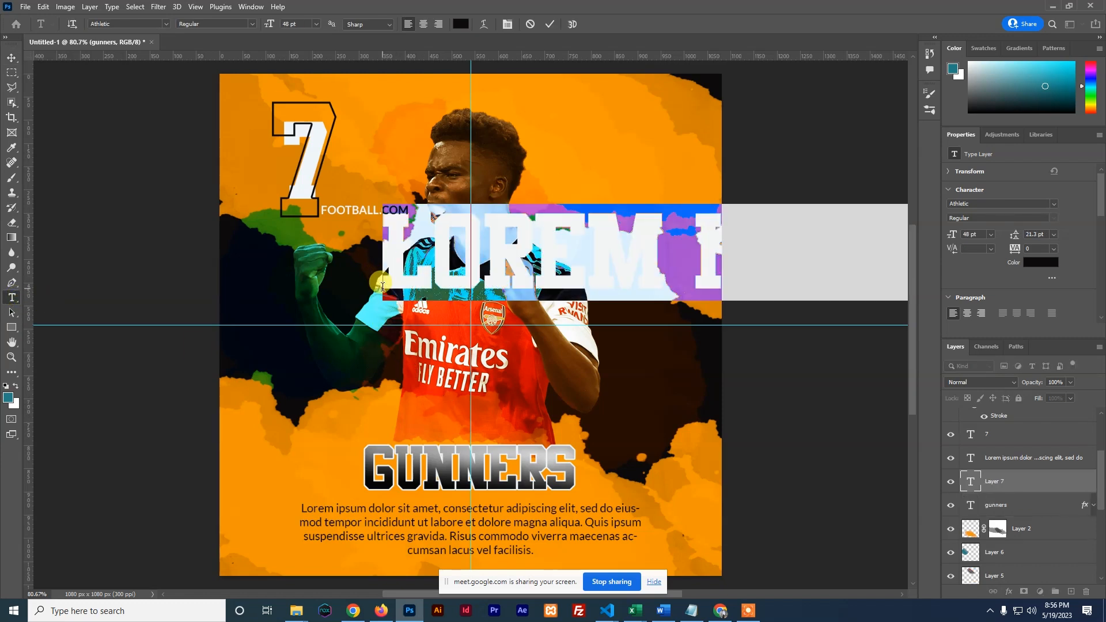
{"action": "type", "text": "GUN"}
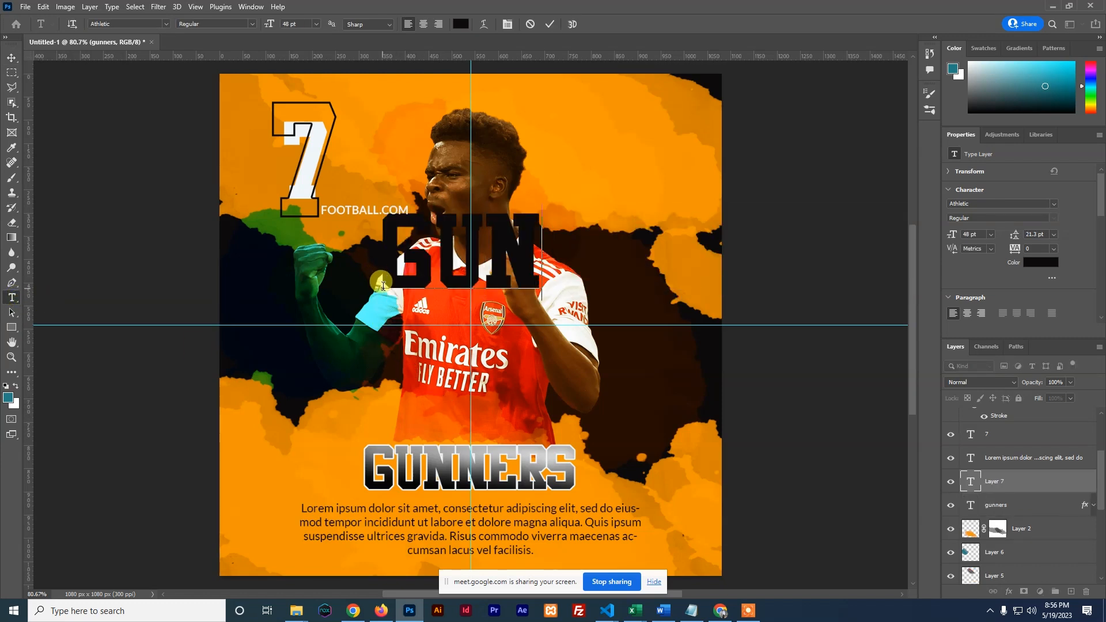
{"action": "left_click", "coordinate": [549, 24]}
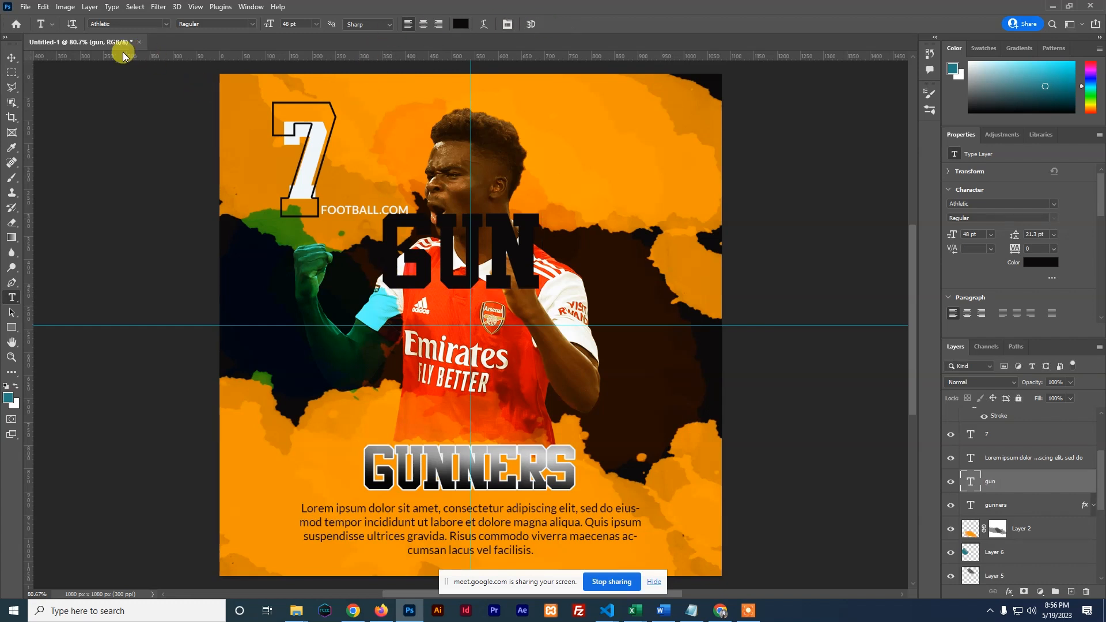
Scale the GUN text to about 162% and position it over the player's shirt with the guides hidden.
{"action": "left_click", "coordinate": [11, 57]}
{"action": "key", "text": "ctrl+t"}
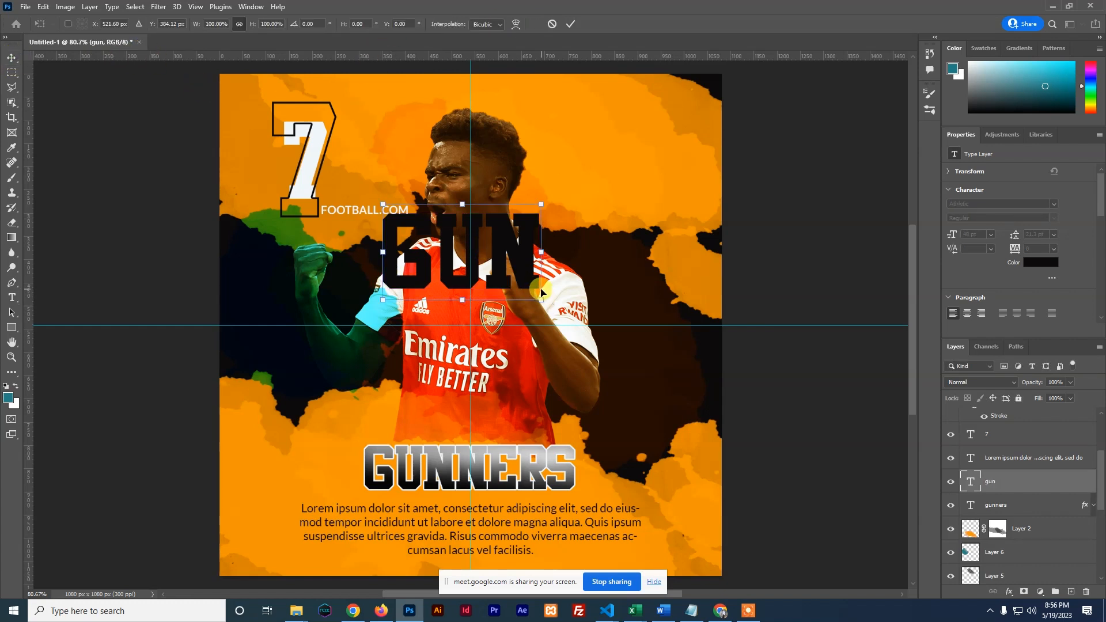
{"action": "left_click_drag", "start_coordinate": [541, 300], "coordinate": [638, 358]}
{"action": "left_click_drag", "start_coordinate": [524, 288], "coordinate": [501, 335]}
{"action": "left_click", "coordinate": [570, 24]}
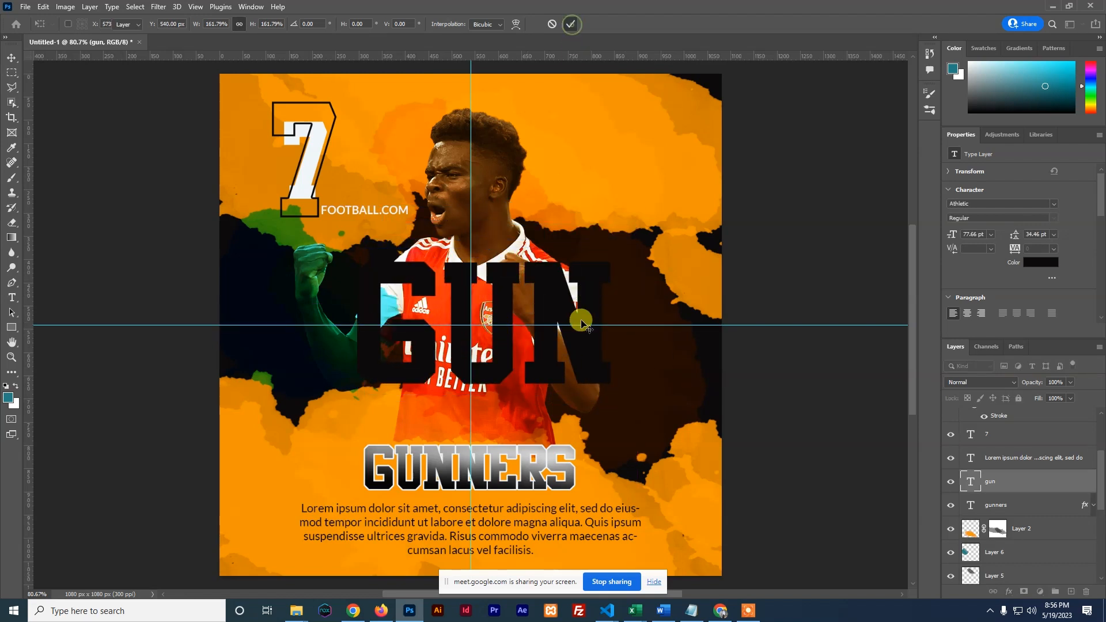
{"action": "key", "text": "ctrl+semicolon"}
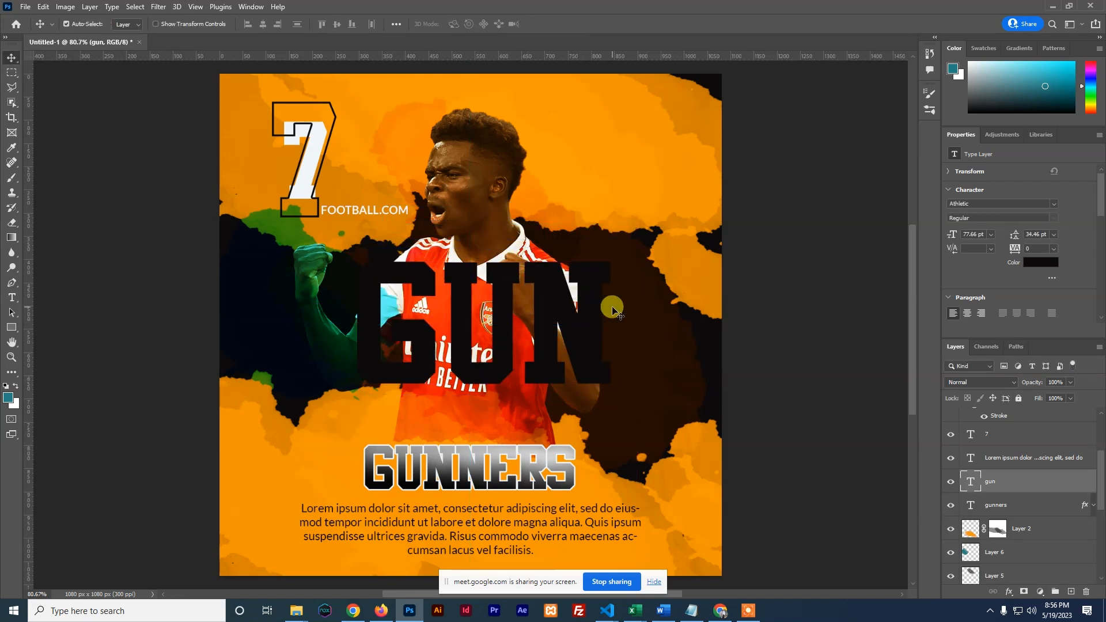
{"action": "left_click_drag", "start_coordinate": [544, 320], "coordinate": [534, 328]}
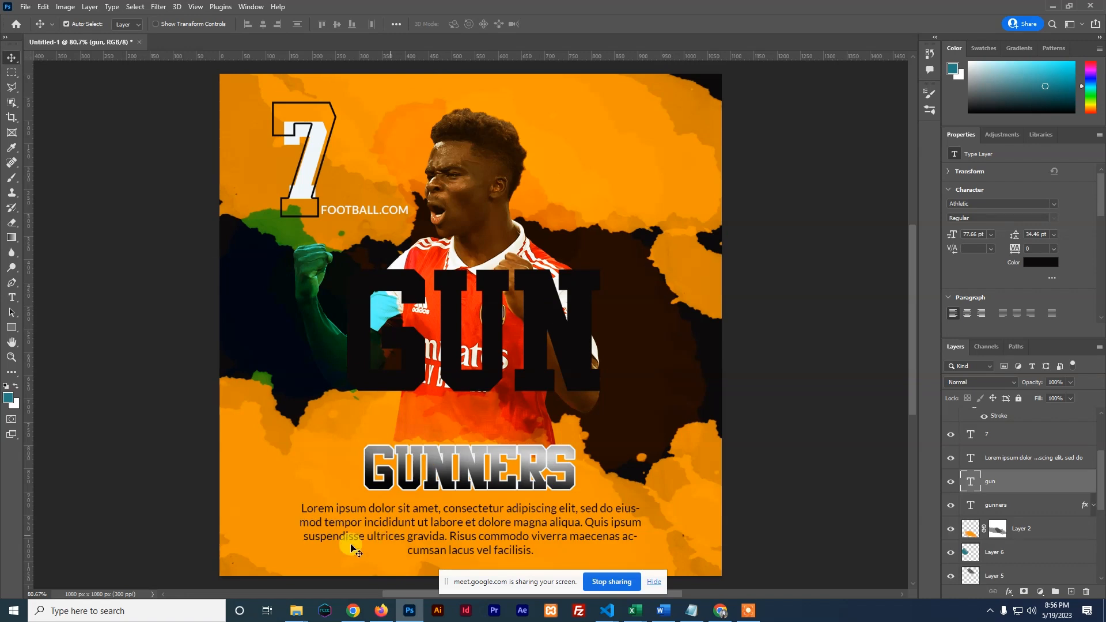
Place the golden foil texture and black wooden background images from the Downloads folder in File Explorer into the poster.
{"action": "mouse_move", "coordinate": [291, 616]}
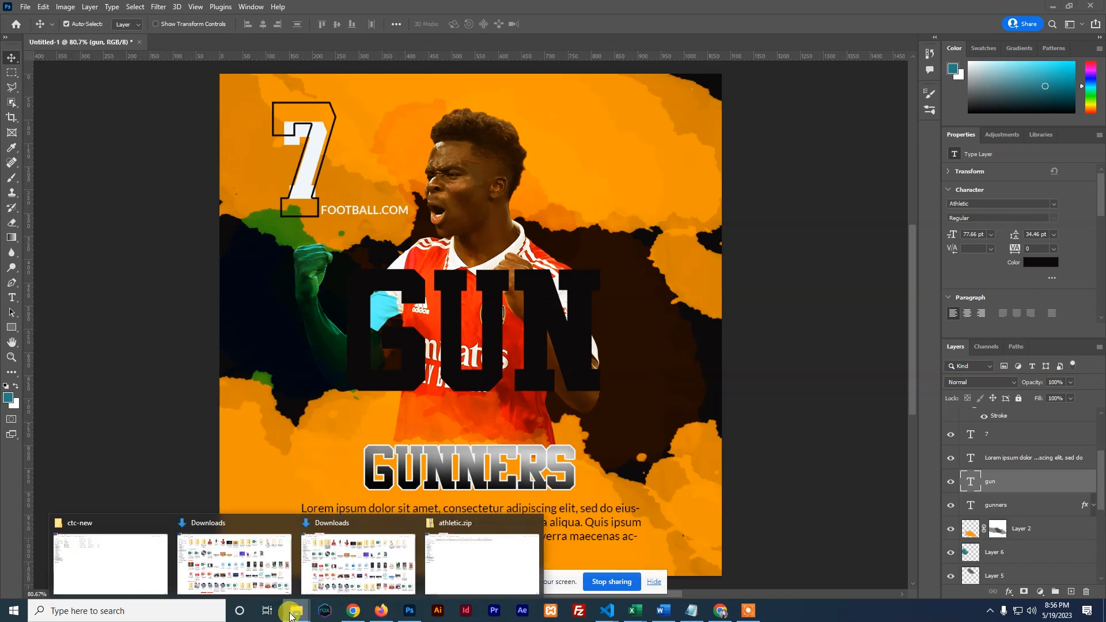
{"action": "left_click", "coordinate": [339, 563]}
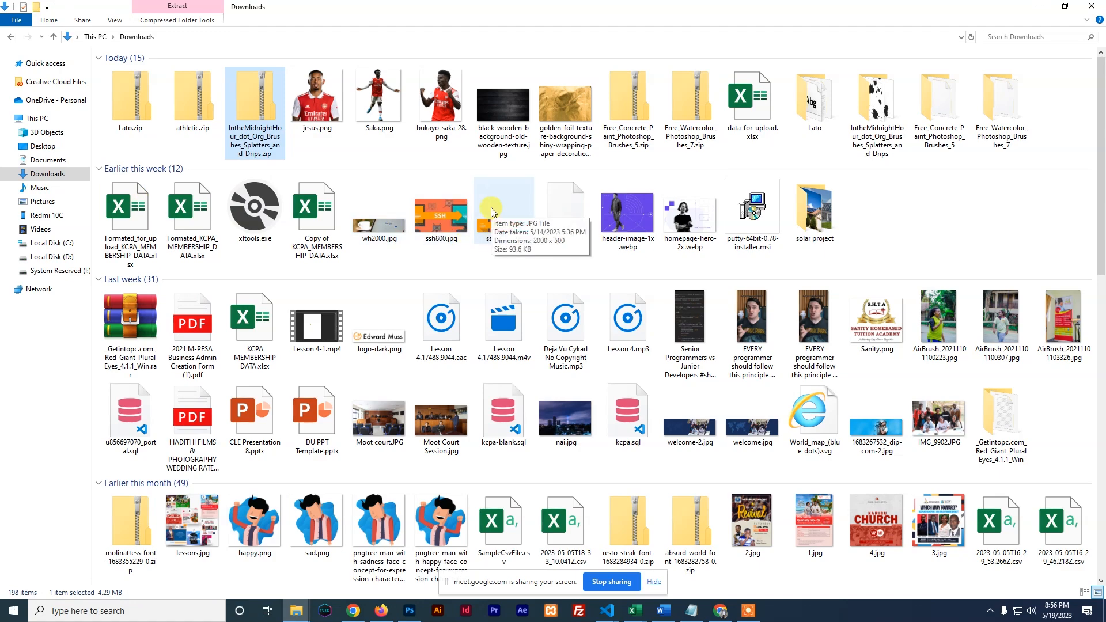
{"action": "scroll", "coordinate": [491, 207], "scroll_direction": "down", "scroll_amount": 5}
{"action": "scroll", "coordinate": [348, 500], "scroll_direction": "up", "scroll_amount": 3}
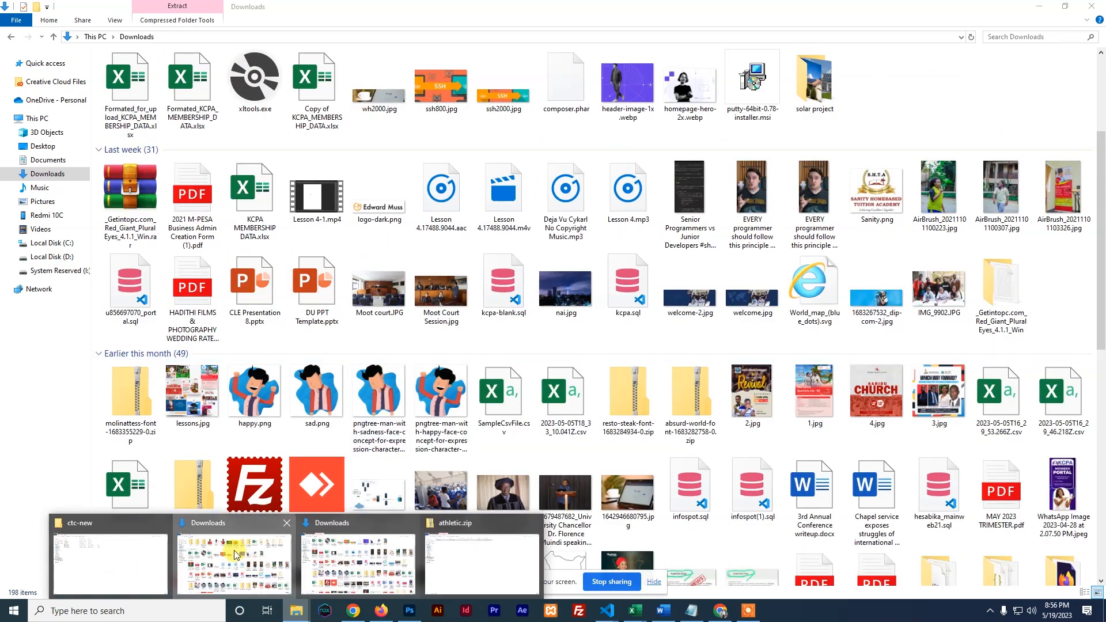
{"action": "scroll", "coordinate": [453, 228], "scroll_direction": "up", "scroll_amount": 2}
{"action": "scroll", "coordinate": [453, 228], "scroll_direction": "up", "scroll_amount": 1}
{"action": "left_click", "coordinate": [559, 106]}
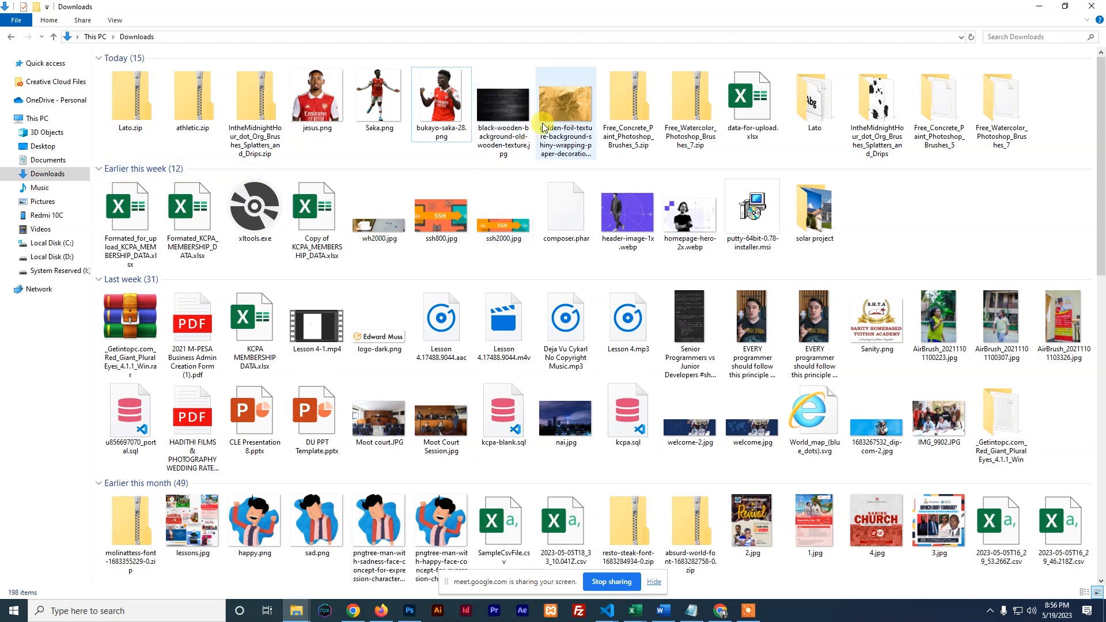
{"action": "left_click_drag", "start_coordinate": [557, 106], "coordinate": [567, 183]}
{"action": "left_click", "coordinate": [512, 108], "text": "ctrl"}
{"action": "left_click_drag", "start_coordinate": [436, 507], "coordinate": [363, 370]}
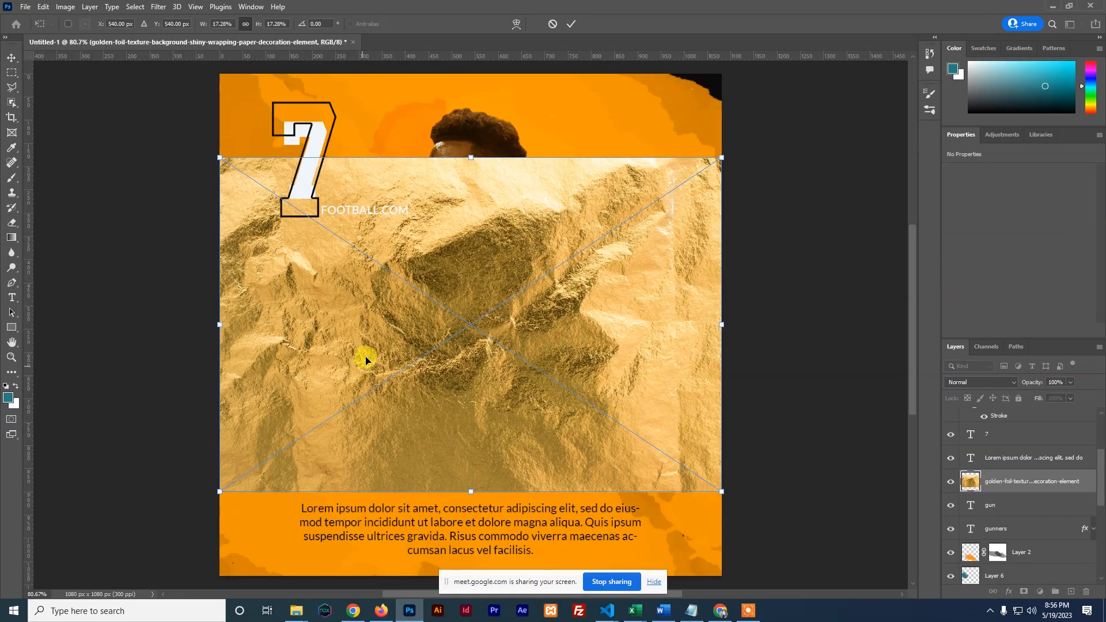
{"action": "left_click", "coordinate": [571, 24]}
{"action": "left_click", "coordinate": [571, 24]}
Hide the black wooden texture layer and clip the golden foil texture to the GUN text with a clipping mask.
{"action": "left_click", "coordinate": [953, 484]}
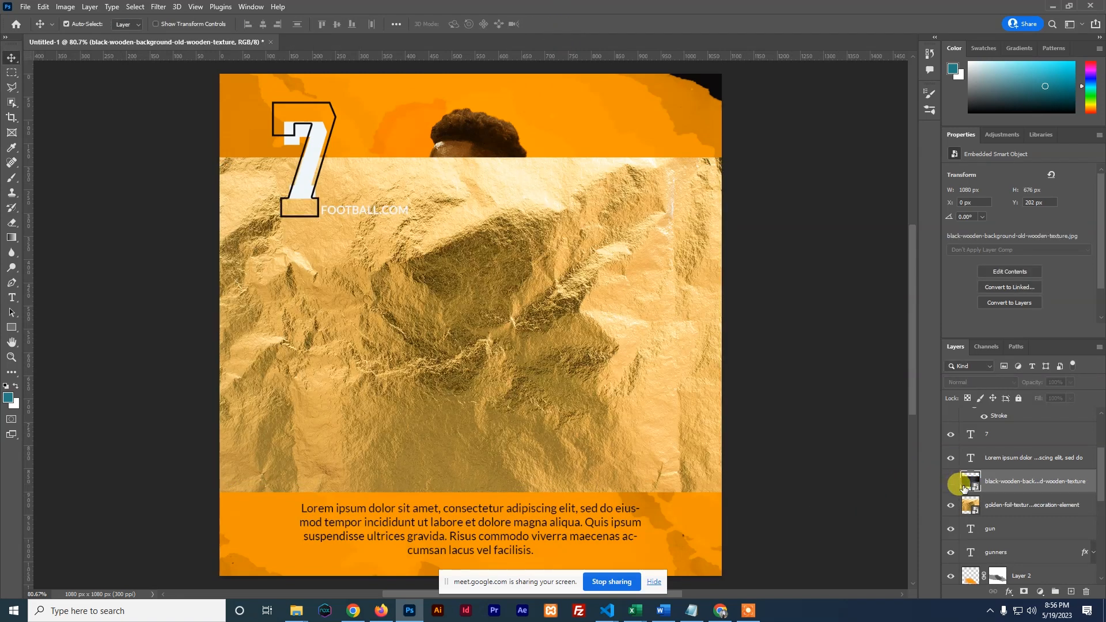
{"action": "left_click", "coordinate": [1020, 508]}
{"action": "right_click", "coordinate": [1020, 507]}
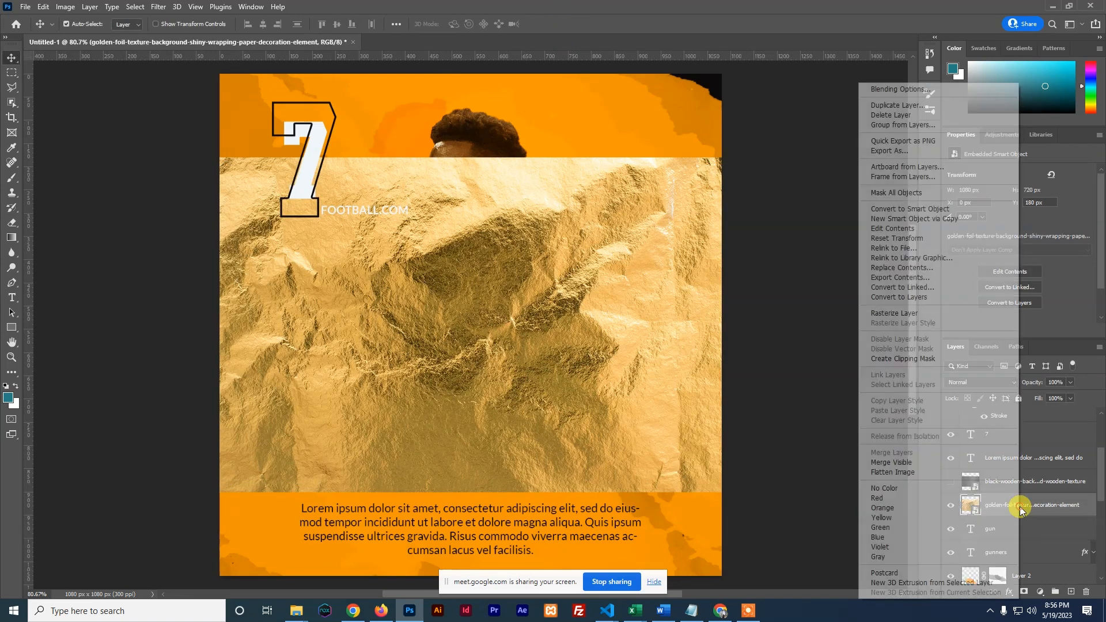
{"action": "left_click", "coordinate": [900, 359]}
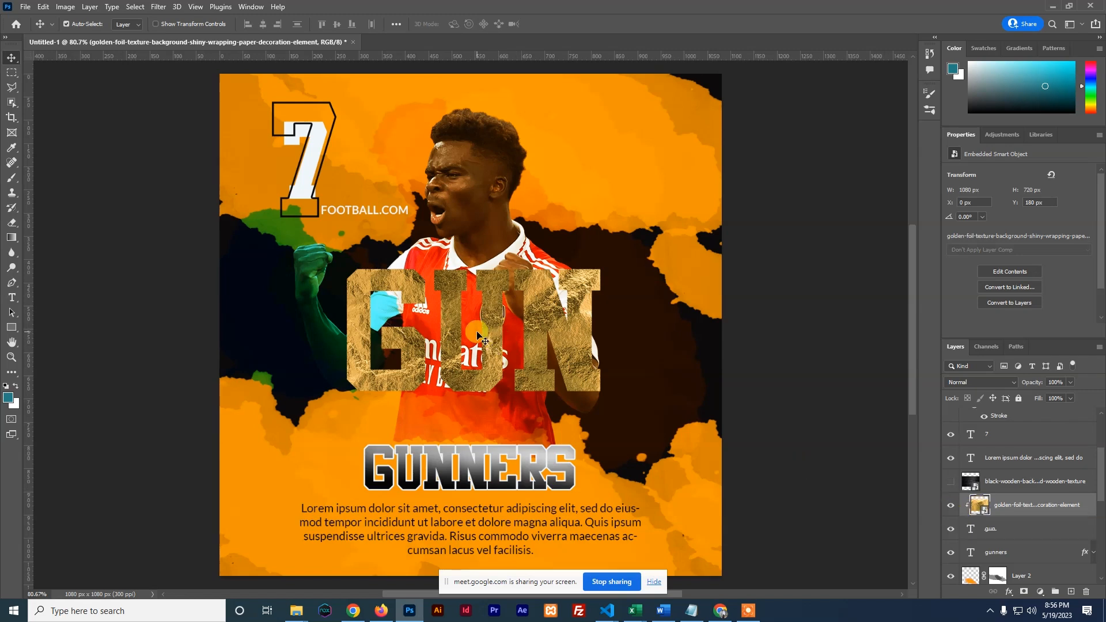
Check the clipping by toggling the GUN text, and reposition the golden foil within the letters with Auto-Select off.
{"action": "left_click", "coordinate": [951, 529]}
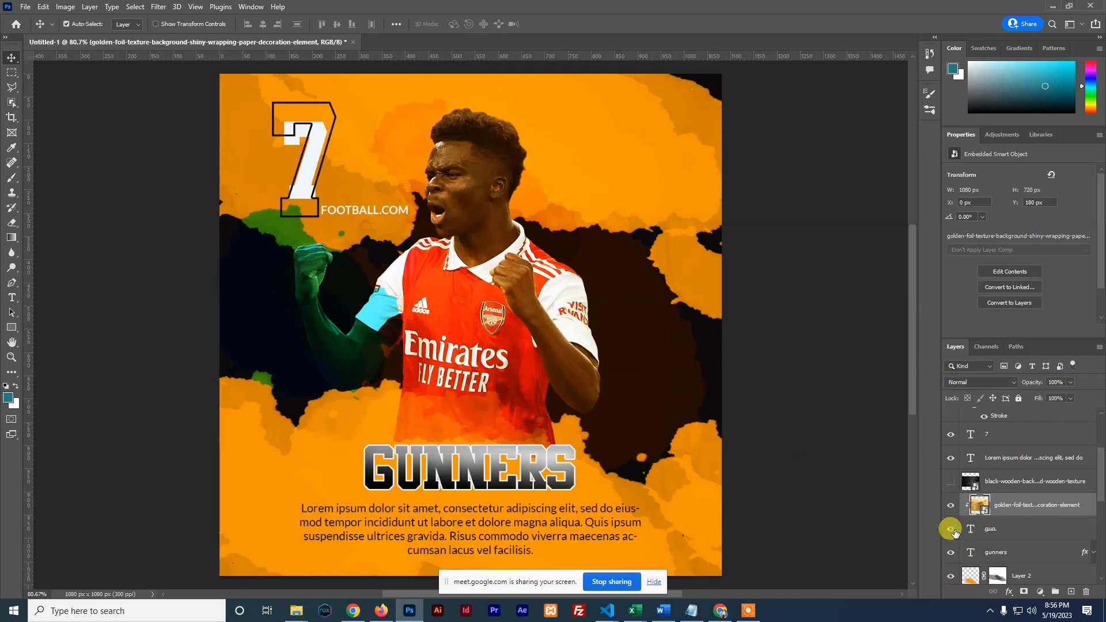
{"action": "left_click", "coordinate": [951, 529]}
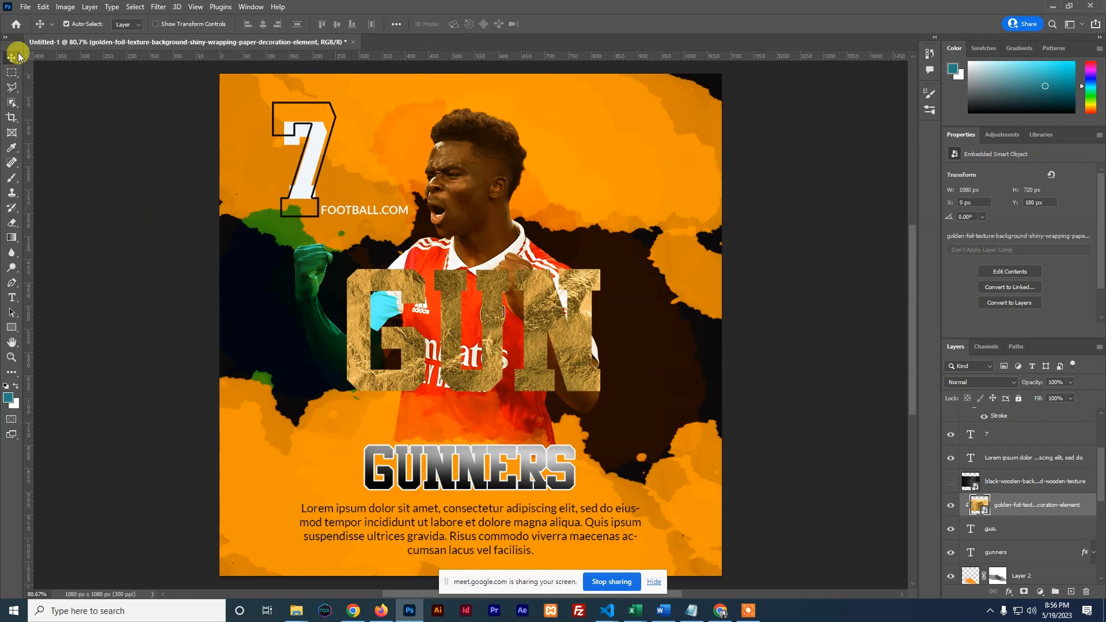
{"action": "left_click", "coordinate": [68, 24]}
{"action": "left_click_drag", "start_coordinate": [458, 334], "coordinate": [344, 276]}
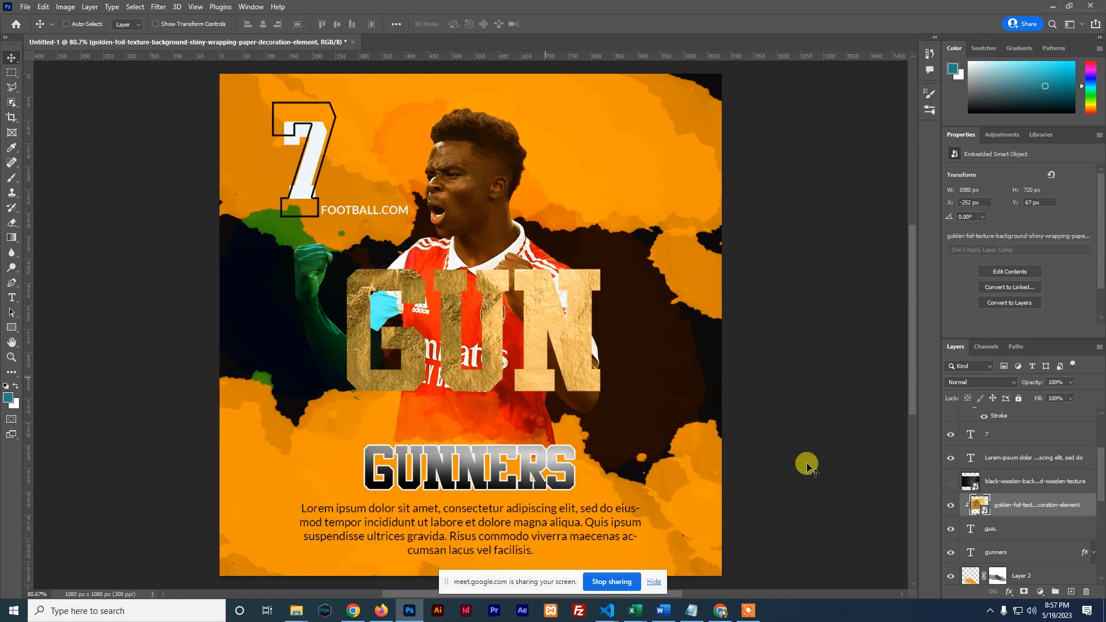
Add an outside white Stroke to the GUN text layer and set its size to 18 px.
{"action": "left_click", "coordinate": [1001, 532]}
{"action": "left_click", "coordinate": [1009, 593]}
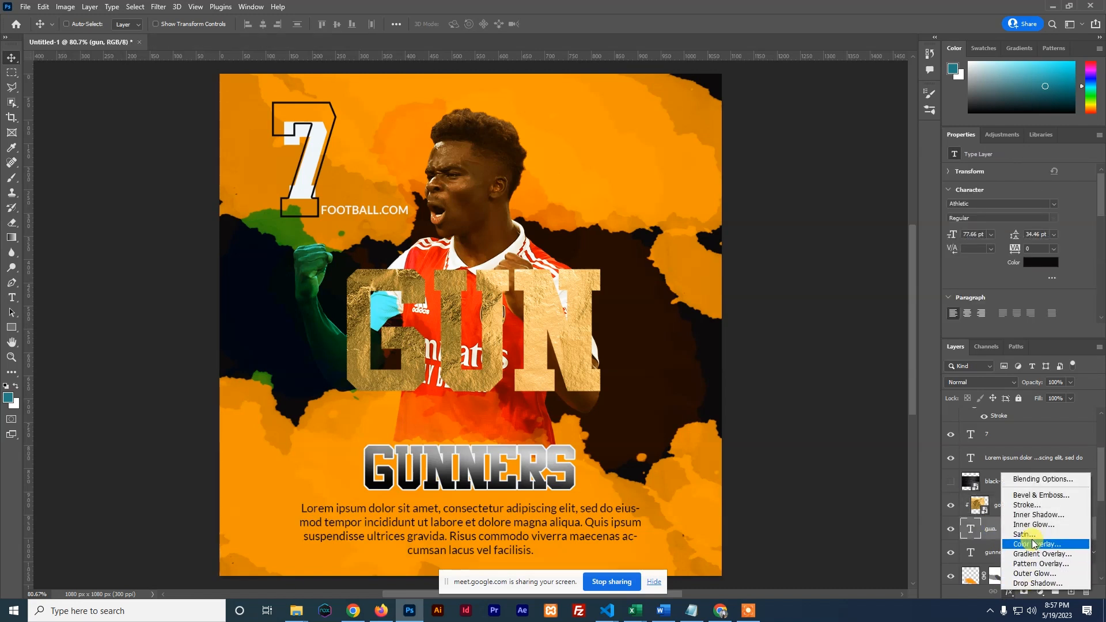
{"action": "left_click", "coordinate": [1027, 505]}
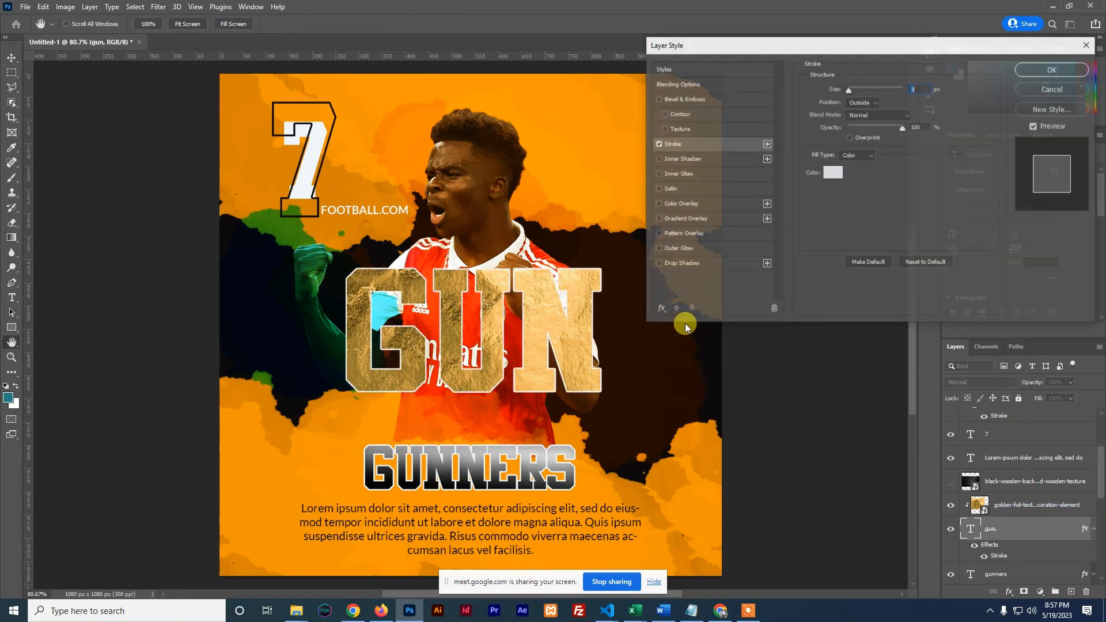
{"action": "left_click_drag", "start_coordinate": [845, 93], "coordinate": [858, 92]}
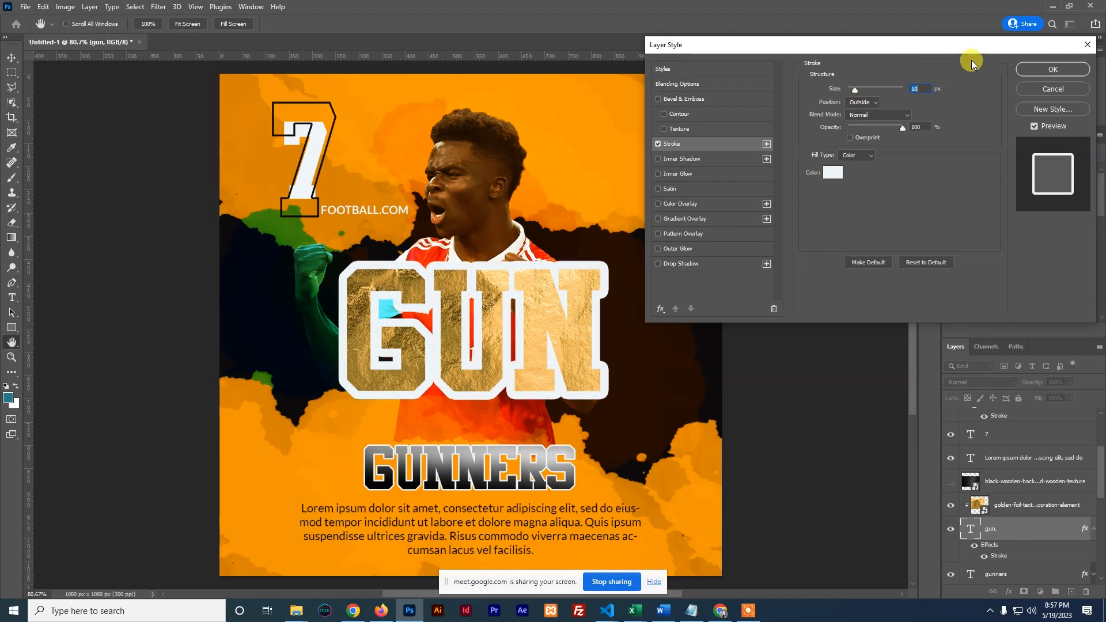
Apply the GUN text's stroke settings and hide the golden foil texture layer.
{"action": "left_click", "coordinate": [1018, 69]}
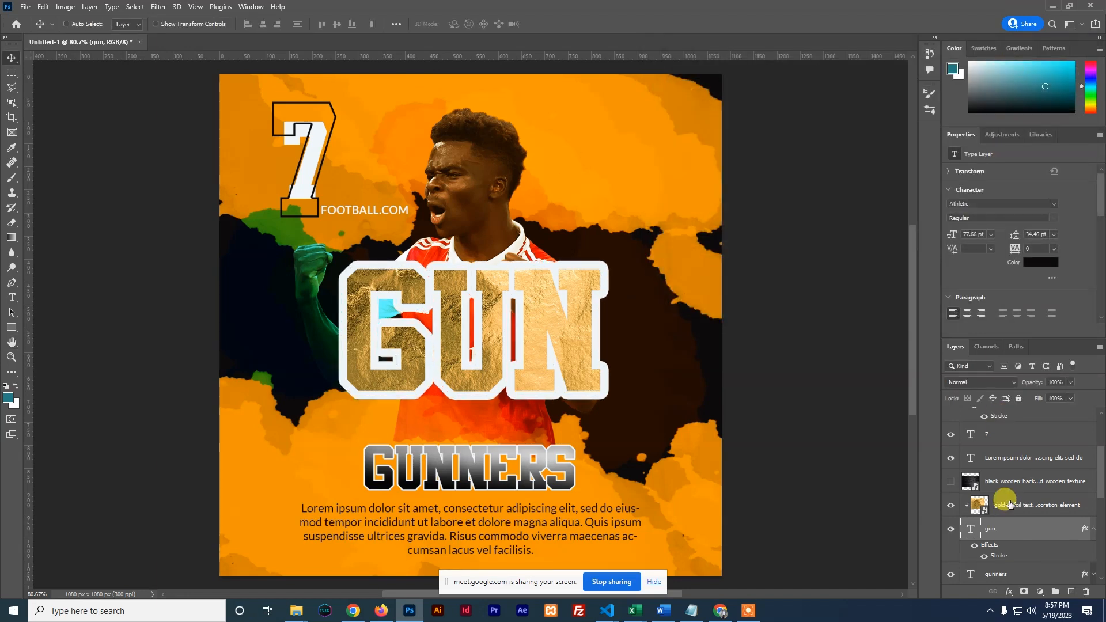
{"action": "left_click", "coordinate": [1009, 504]}
{"action": "left_click", "coordinate": [950, 506]}
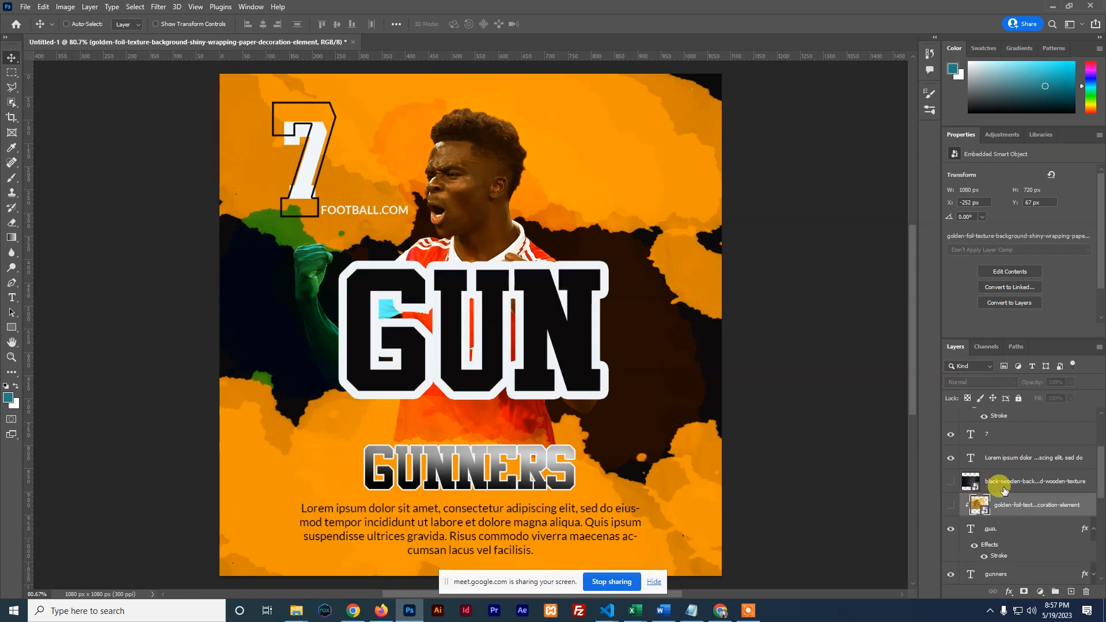
Show the black wooden texture layer, clip it to the GUN text with a clipping mask, and reposition it within the letters.
{"action": "left_click", "coordinate": [1002, 488]}
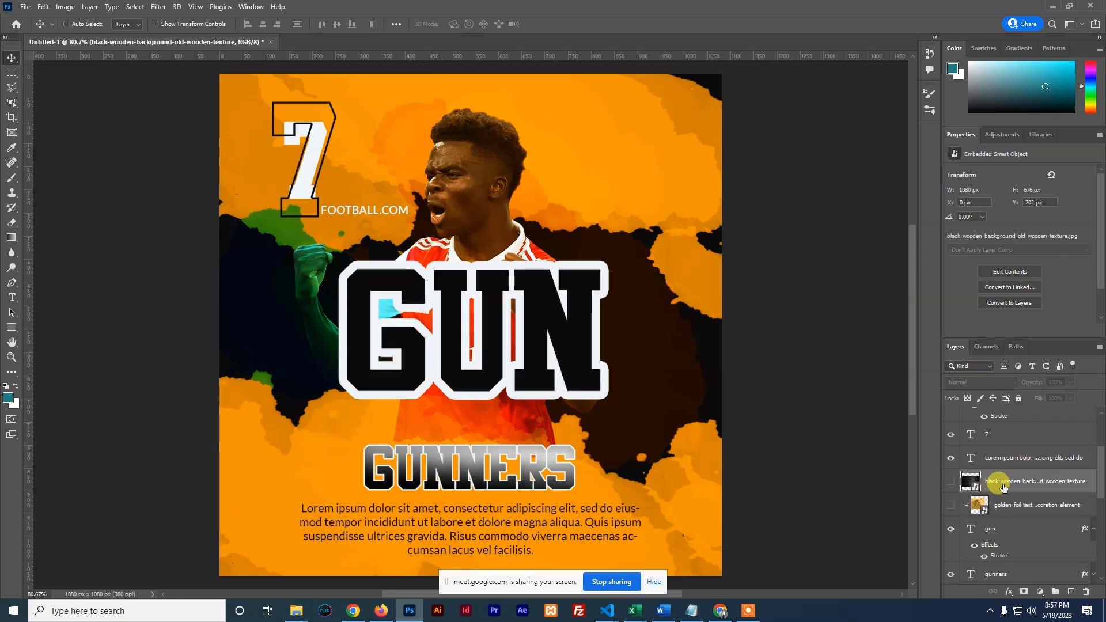
{"action": "left_click", "coordinate": [951, 483]}
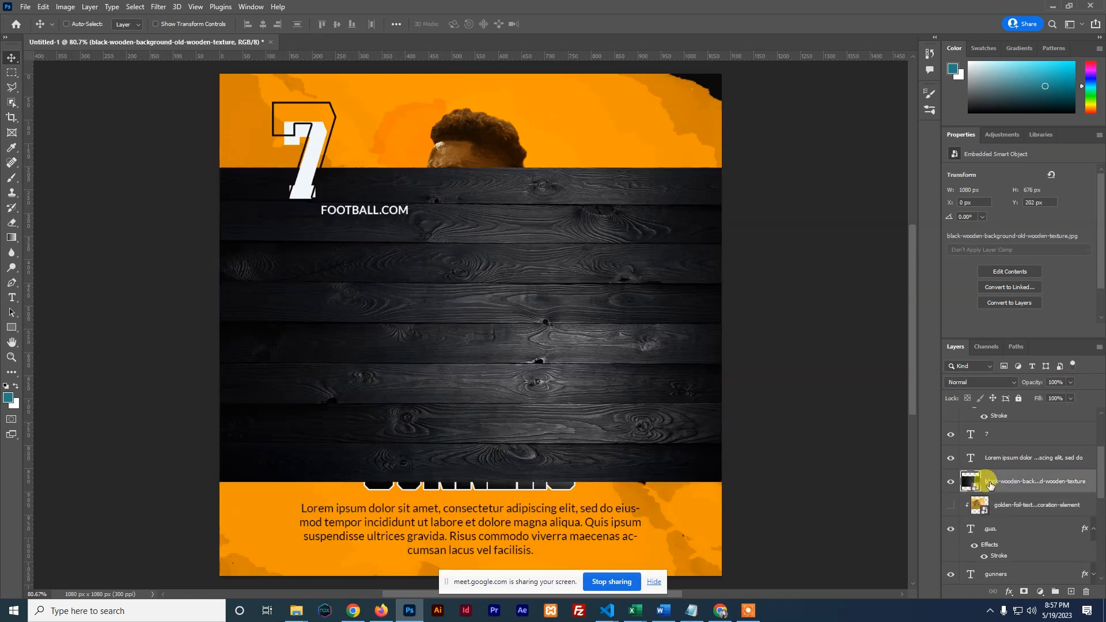
{"action": "right_click", "coordinate": [999, 485]}
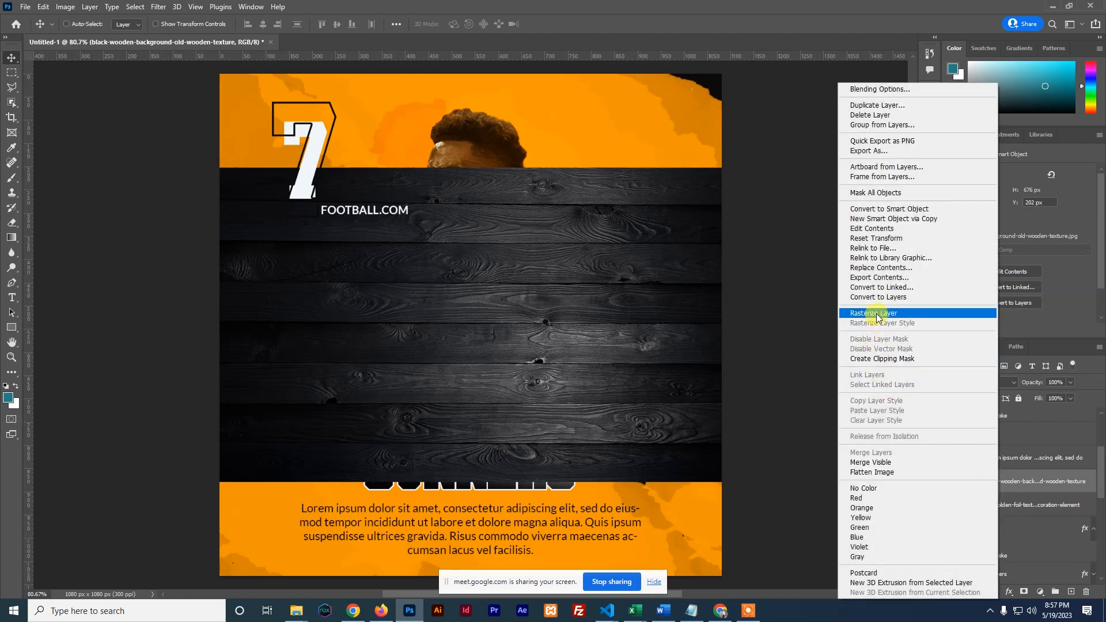
{"action": "left_click", "coordinate": [881, 358]}
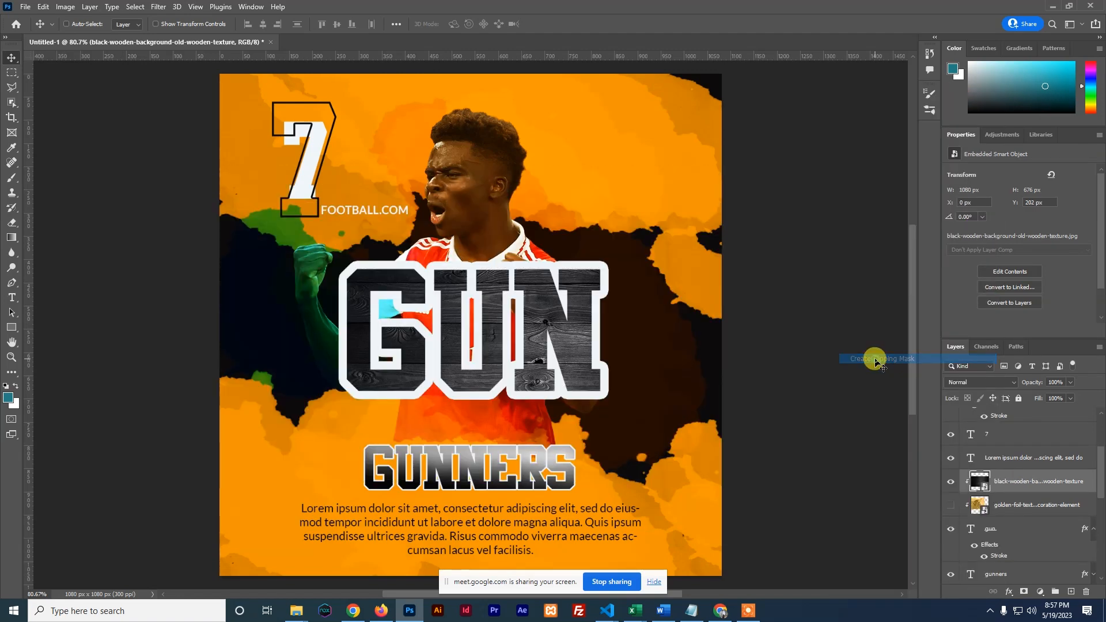
{"action": "mouse_move", "coordinate": [526, 337]}
{"action": "left_mouse_down"}
{"action": "mouse_move", "coordinate": [554, 317]}
{"action": "mouse_move", "coordinate": [522, 327]}
{"action": "left_mouse_up"}
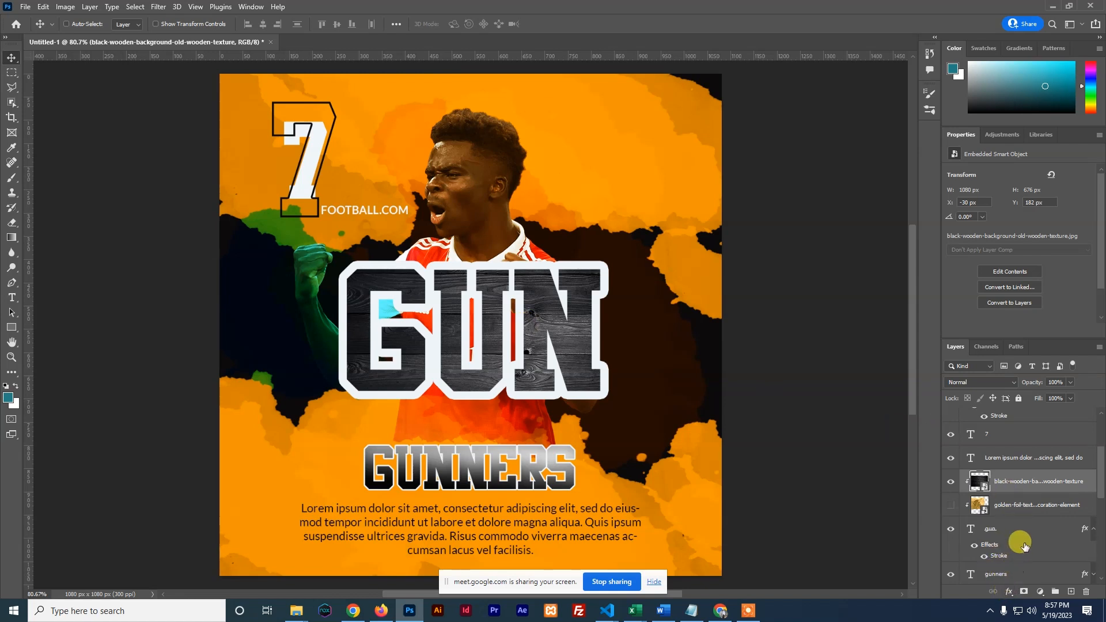
Reduce the Stroke size on the GUN text layer to give the letters a thinner white outline.
{"action": "left_click", "coordinate": [1007, 532]}
{"action": "left_click", "coordinate": [1009, 591]}
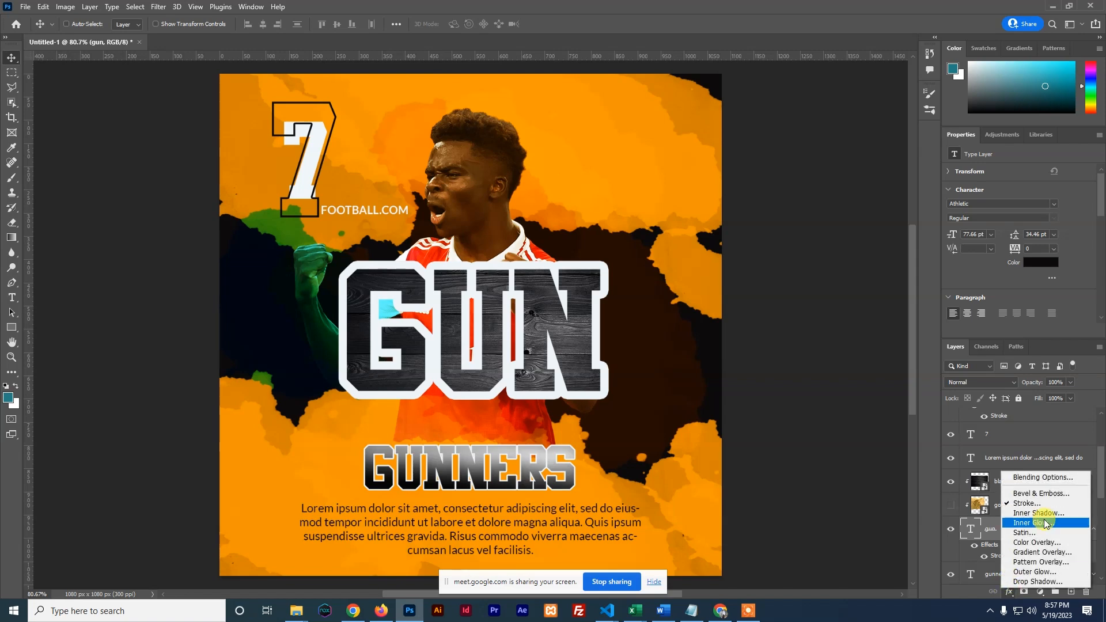
{"action": "left_click", "coordinate": [1031, 503]}
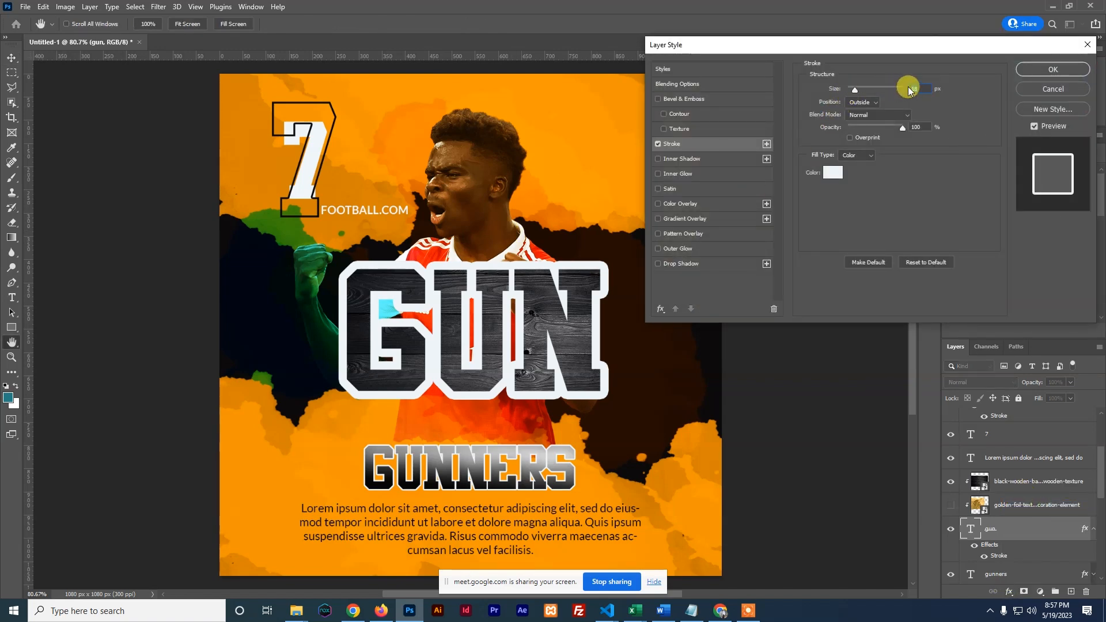
{"action": "scroll", "coordinate": [921, 87], "scroll_direction": "down", "scroll_amount": 3}
{"action": "scroll", "coordinate": [921, 86], "scroll_direction": "down", "scroll_amount": 4}
{"action": "scroll", "coordinate": [921, 87], "scroll_direction": "down", "scroll_amount": 2}
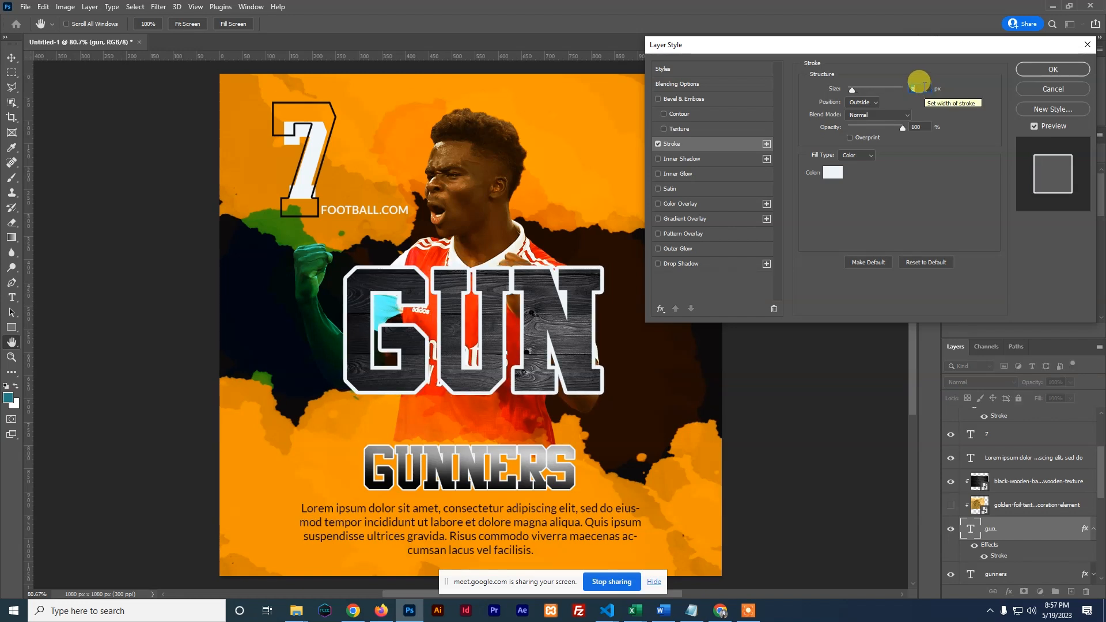
{"action": "left_click", "coordinate": [1053, 70]}
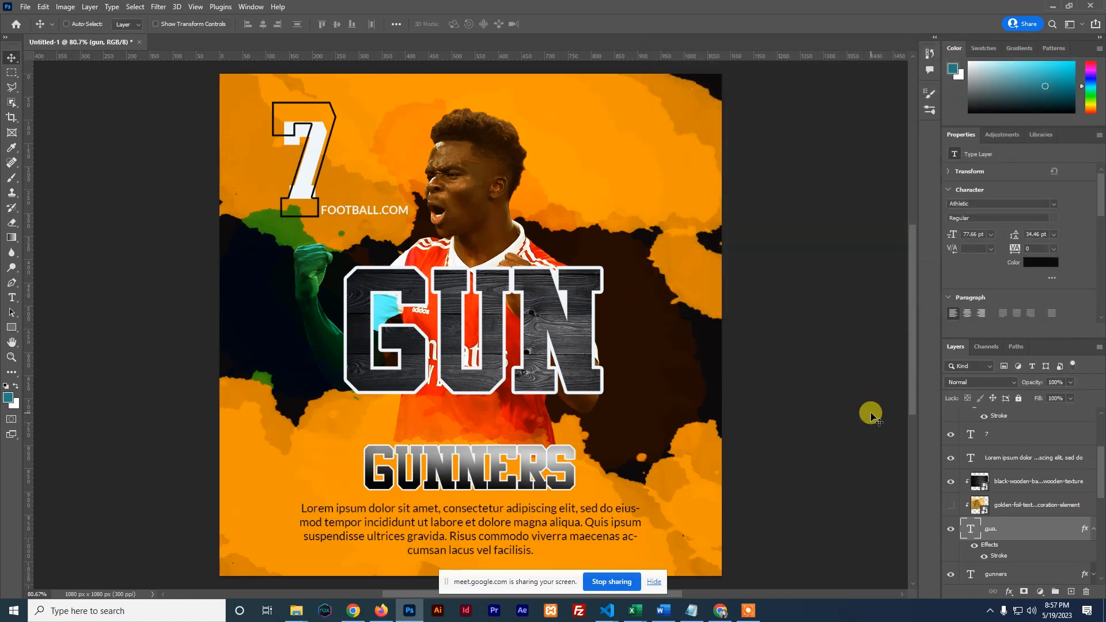
Delete the golden foil and black wooden texture layers above the GUN text.
{"action": "left_click", "coordinate": [1009, 507]}
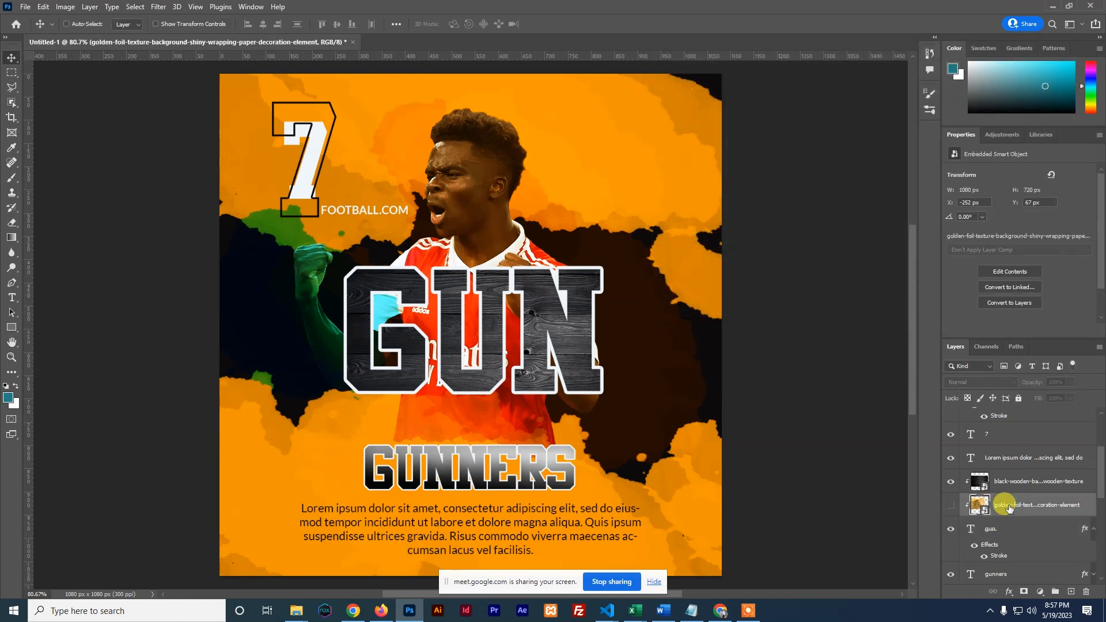
{"action": "key", "text": "Delete"}
{"action": "left_click", "coordinate": [1007, 485]}
{"action": "key", "text": "Delete"}
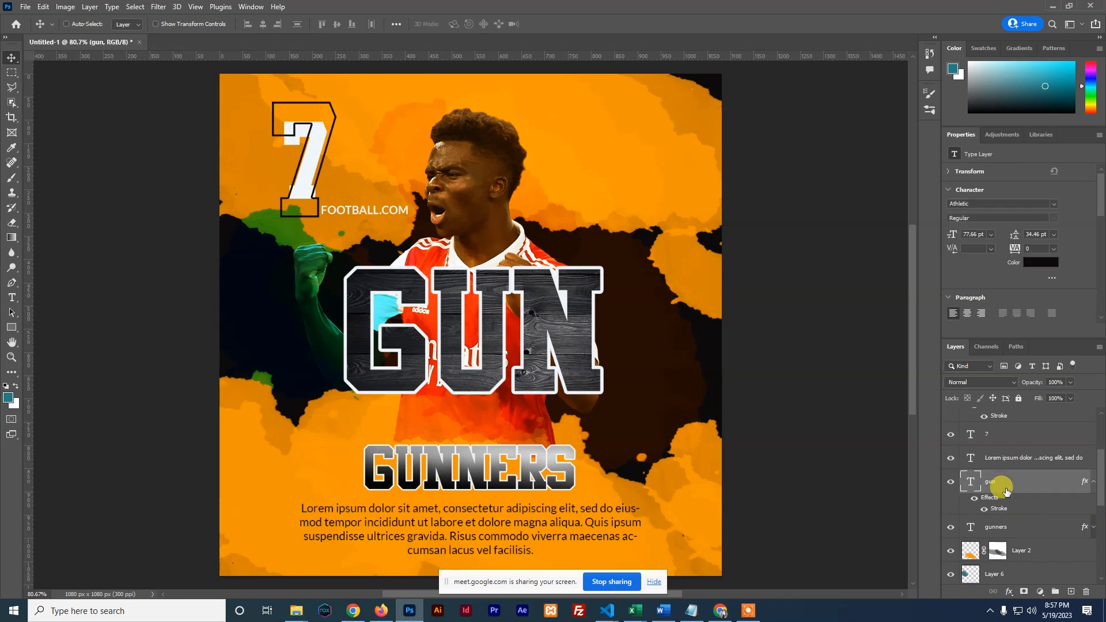
Add a new empty layer above the GUN text and clip it to the text with a clipping mask.
{"action": "left_click", "coordinate": [1071, 592]}
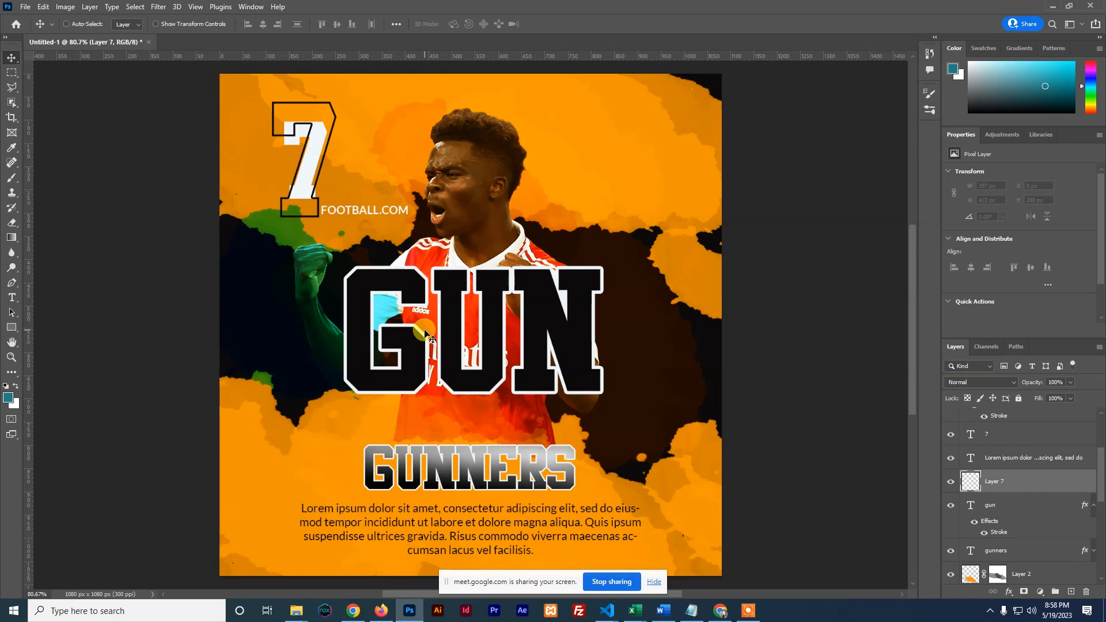
{"action": "key", "text": "b"}
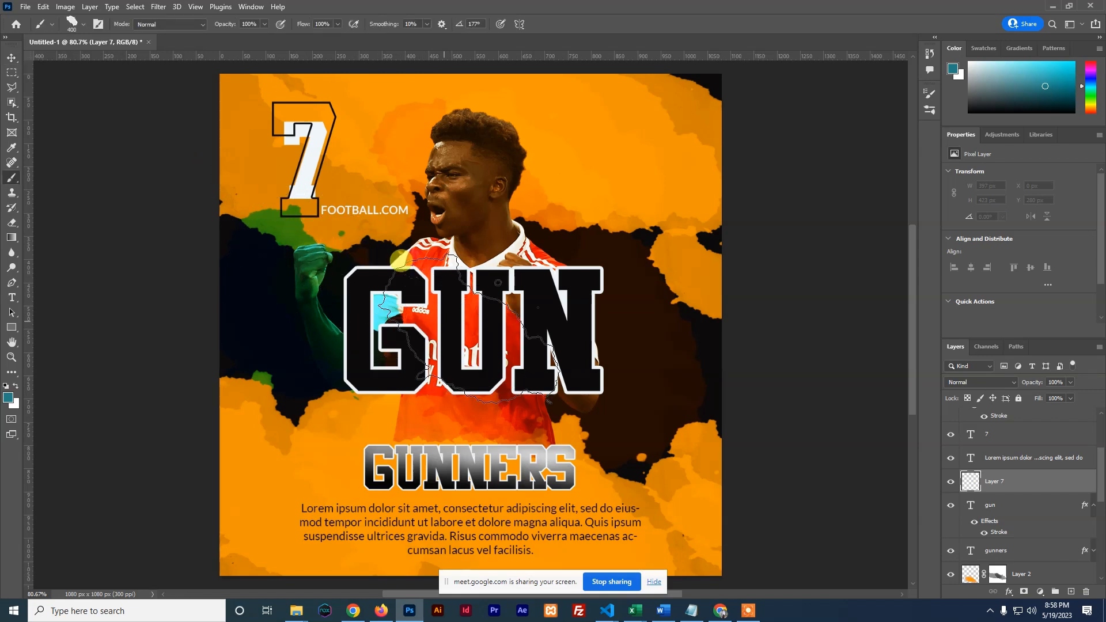
{"action": "right_click", "coordinate": [1008, 482]}
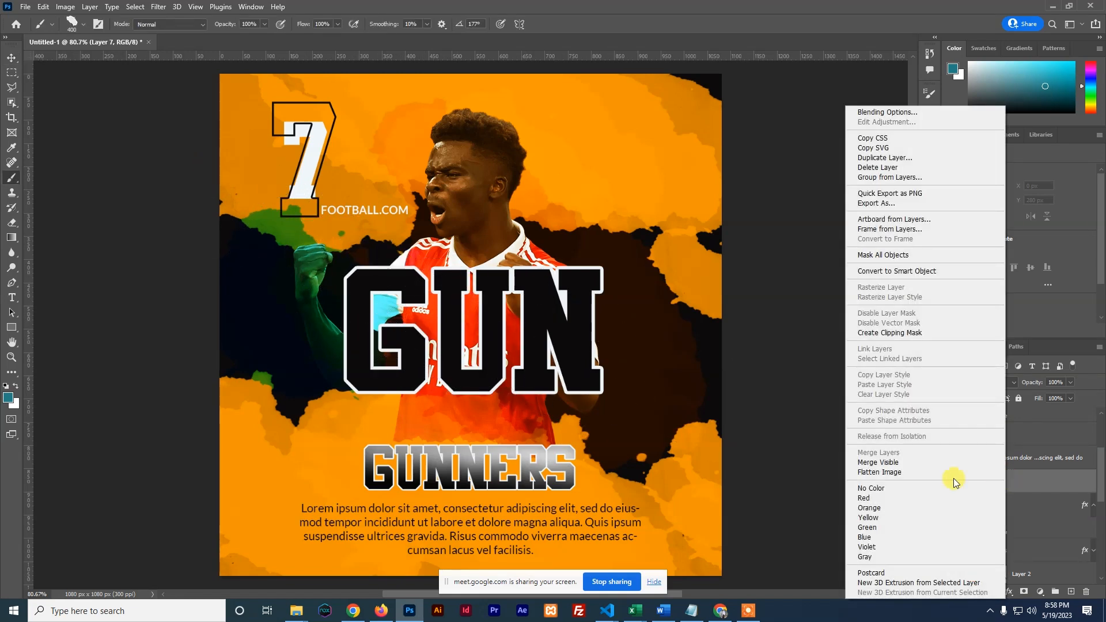
{"action": "left_click", "coordinate": [890, 333]}
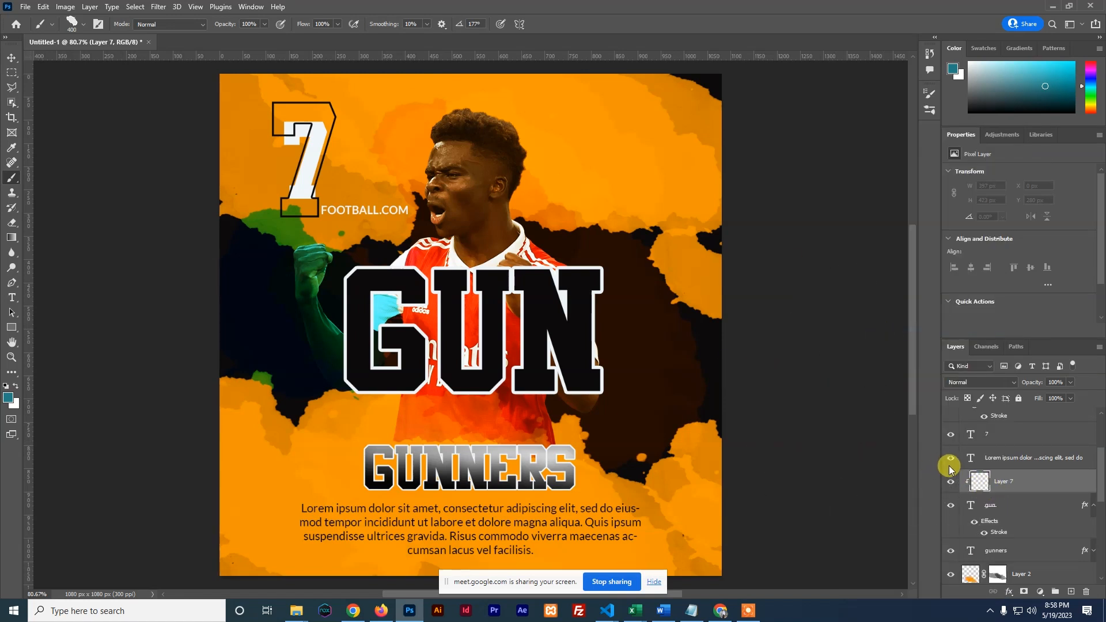
Try a teal brush stroke across the GUN letters on the clipped layer, and undo it.
{"action": "mouse_move", "coordinate": [380, 276]}
{"action": "left_mouse_down"}
{"action": "mouse_move", "coordinate": [507, 369]}
{"action": "mouse_move", "coordinate": [561, 347]}
{"action": "left_mouse_up"}
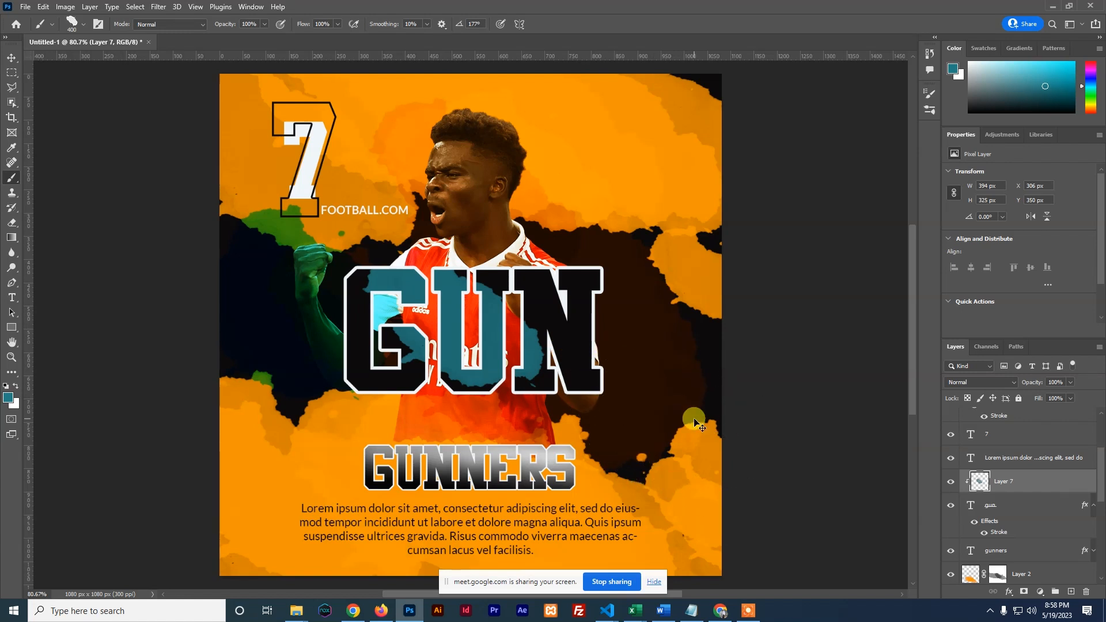
{"action": "key", "text": "ctrl+z"}
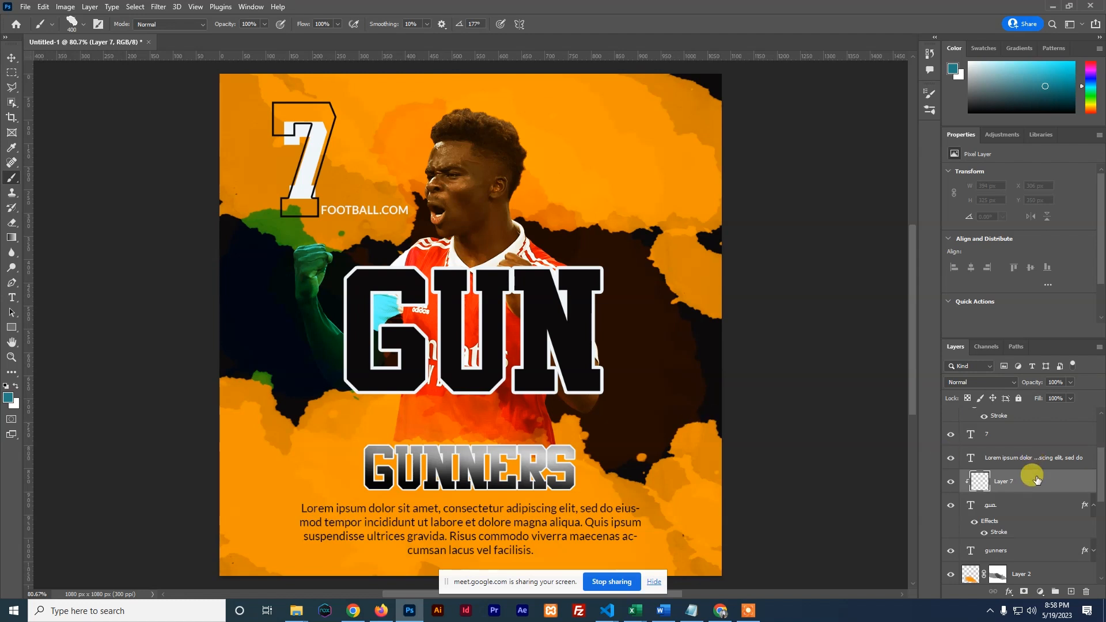
Move the GUN text and its clipped layer together with Free Transform to the poster's upper right corner.
{"action": "left_click", "coordinate": [1016, 507], "text": "ctrl"}
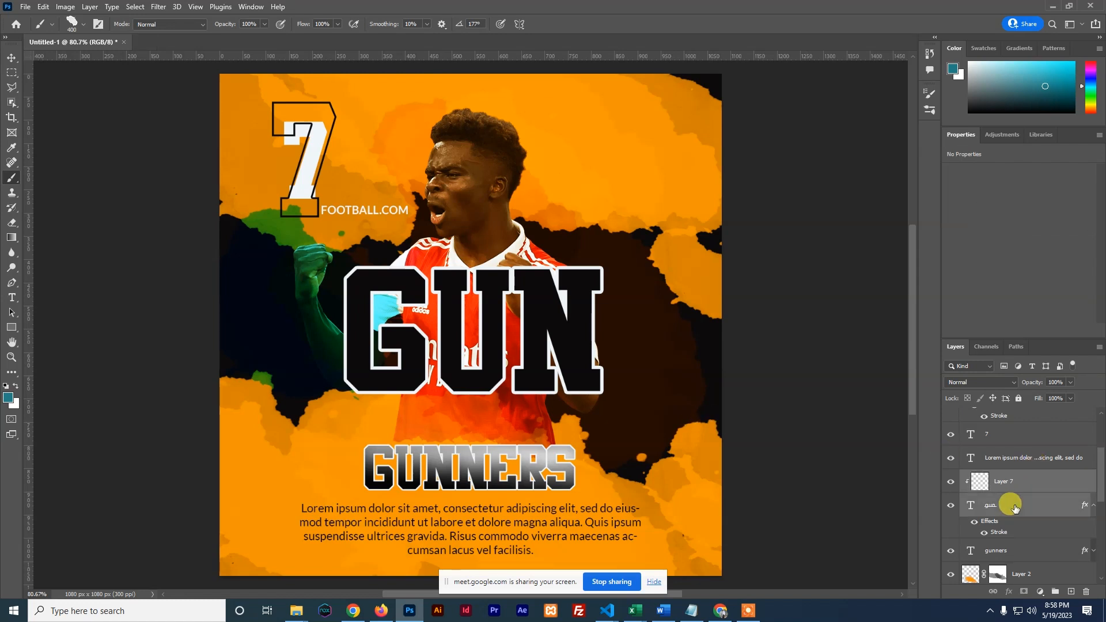
{"action": "key", "text": "ctrl+t"}
{"action": "left_click_drag", "start_coordinate": [528, 324], "coordinate": [463, 242]}
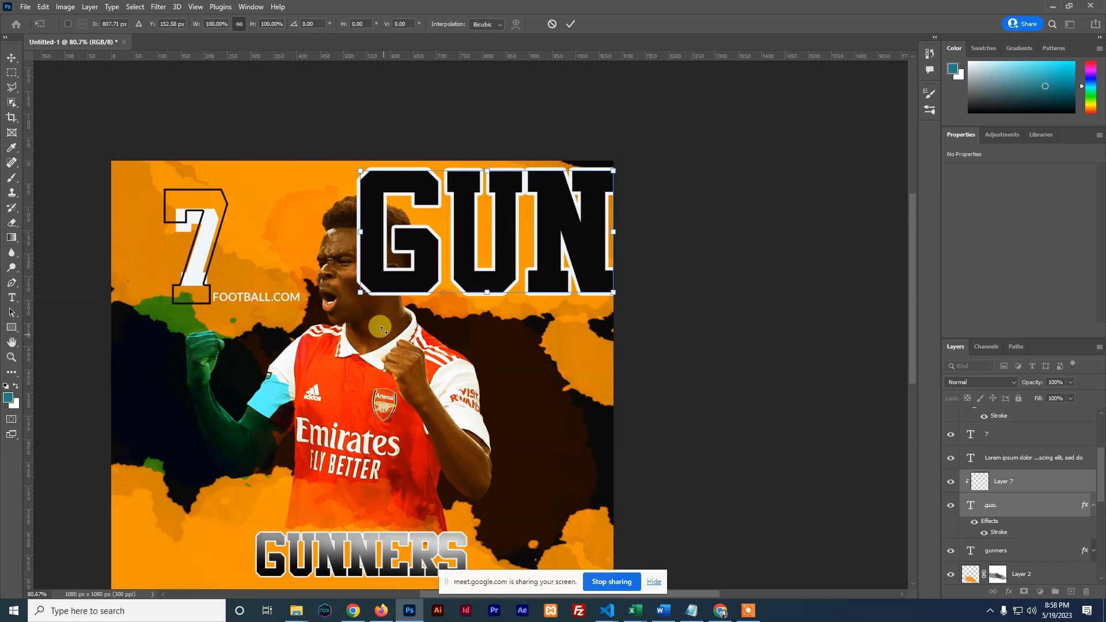
{"action": "left_click", "coordinate": [571, 24]}
{"action": "key", "text": "b"}
{"action": "left_click", "coordinate": [399, 359]}
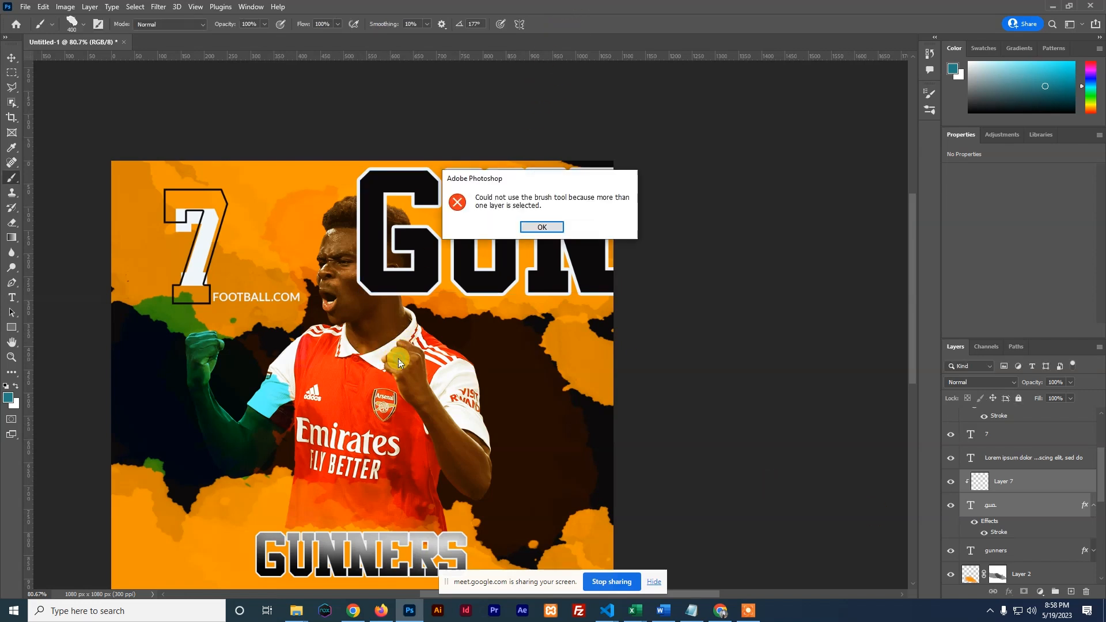
{"action": "left_click", "coordinate": [532, 228]}
Turn on Auto-Select for the Move tool and hide both player image layers.
{"action": "left_click", "coordinate": [14, 58]}
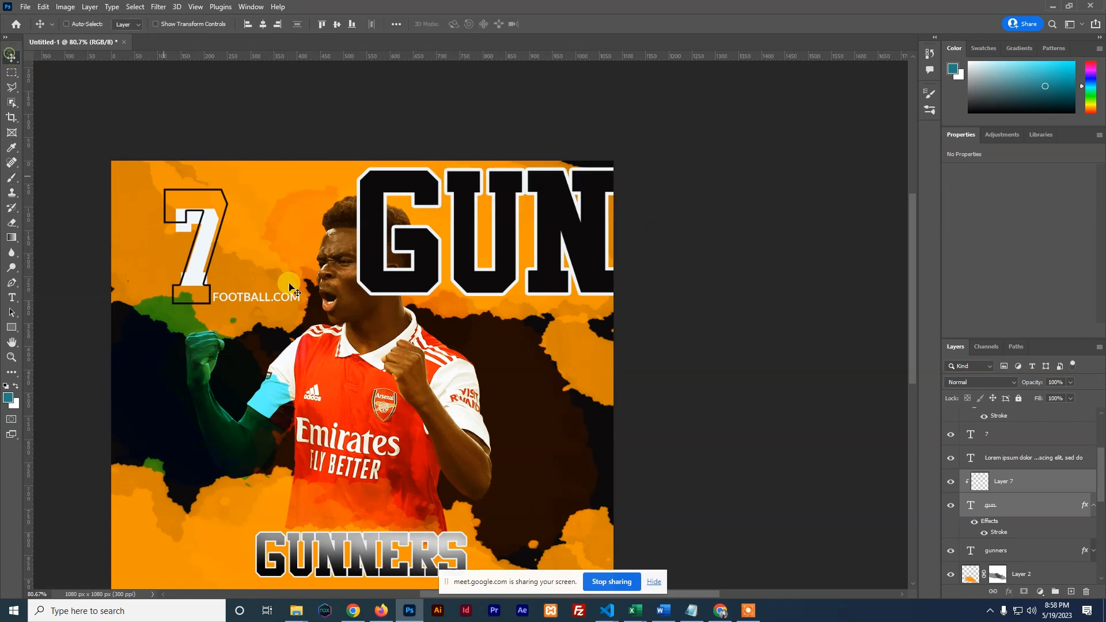
{"action": "left_click", "coordinate": [67, 24]}
{"action": "left_click", "coordinate": [341, 338]}
{"action": "scroll", "coordinate": [956, 571], "scroll_direction": "down", "scroll_amount": 3}
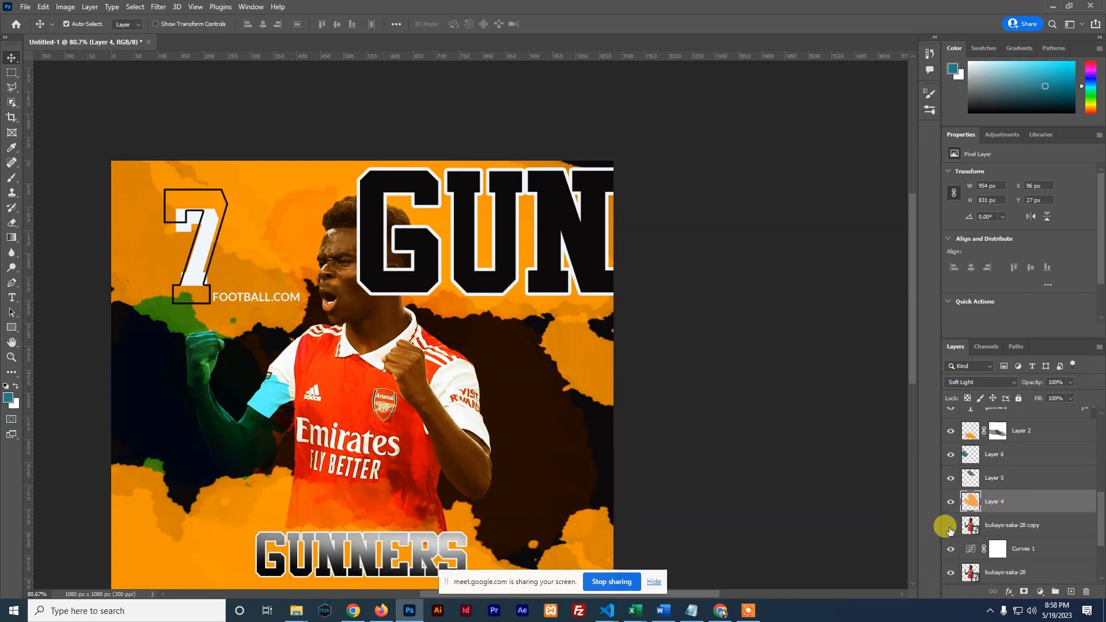
{"action": "left_click", "coordinate": [952, 571]}
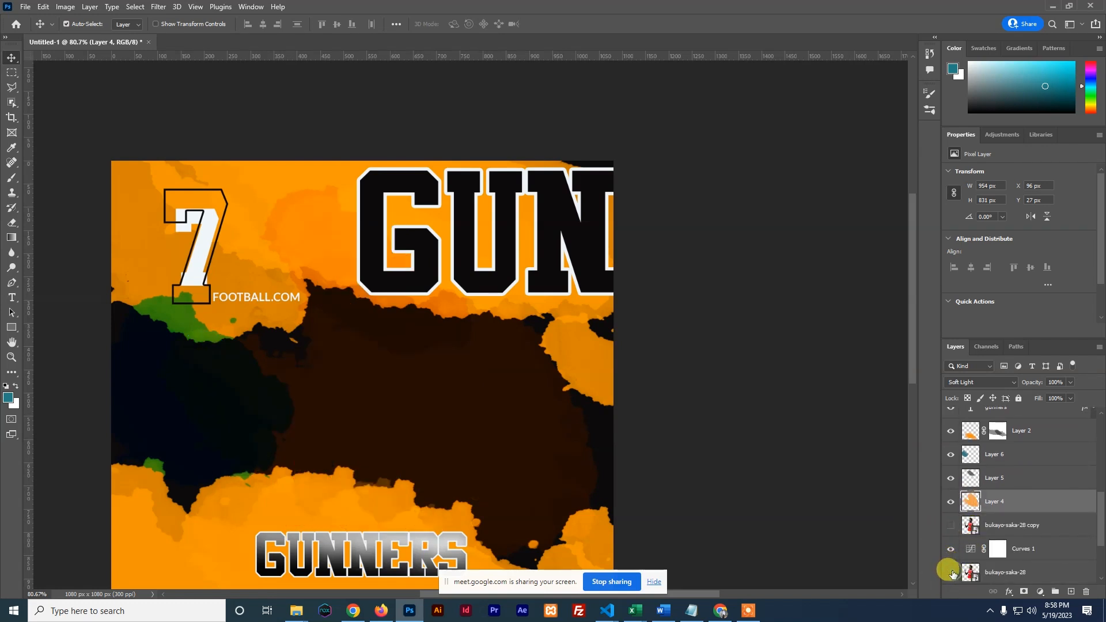
Move the GUN text left along the poster's upper edge so all three letters fit inside the canvas.
{"action": "left_click", "coordinate": [375, 208]}
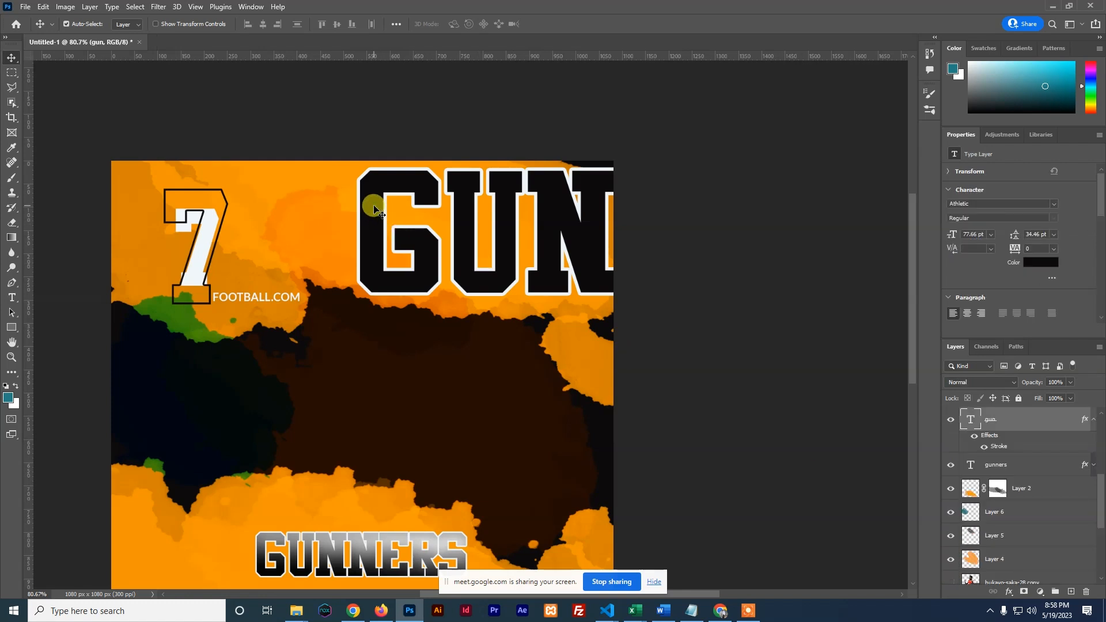
{"action": "left_click_drag", "start_coordinate": [375, 223], "coordinate": [321, 216]}
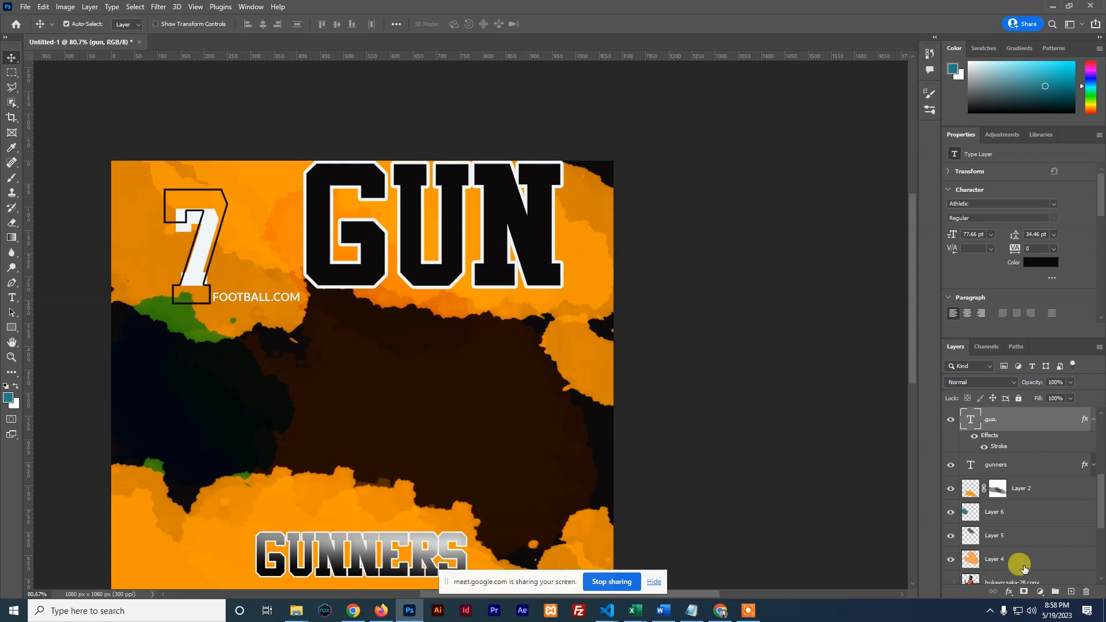
Select the empty layer clipped to the GUN text and set the foreground color to golden c29018.
{"action": "scroll", "coordinate": [1032, 490], "scroll_direction": "up", "scroll_amount": 3}
{"action": "left_click", "coordinate": [1007, 470]}
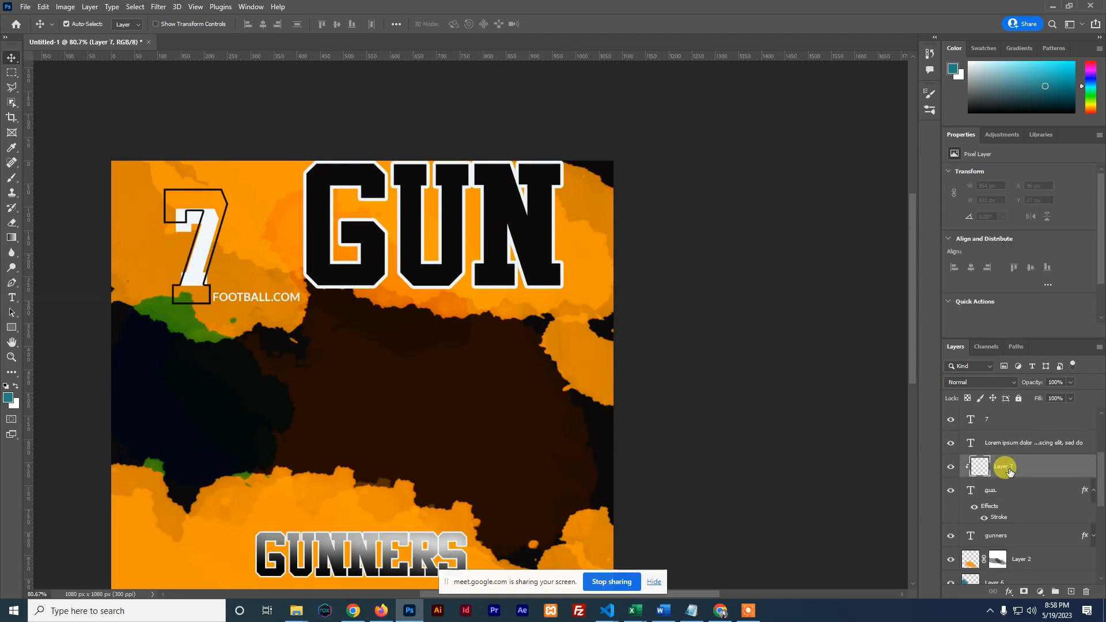
{"action": "left_click", "coordinate": [8, 398]}
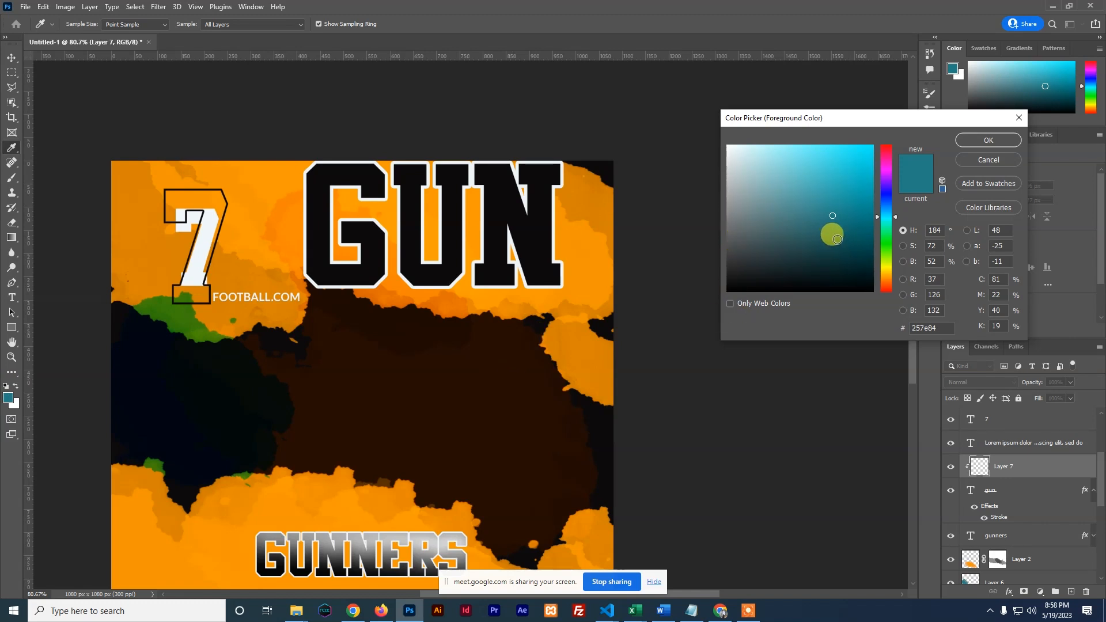
{"action": "left_click_drag", "start_coordinate": [888, 243], "coordinate": [888, 197]}
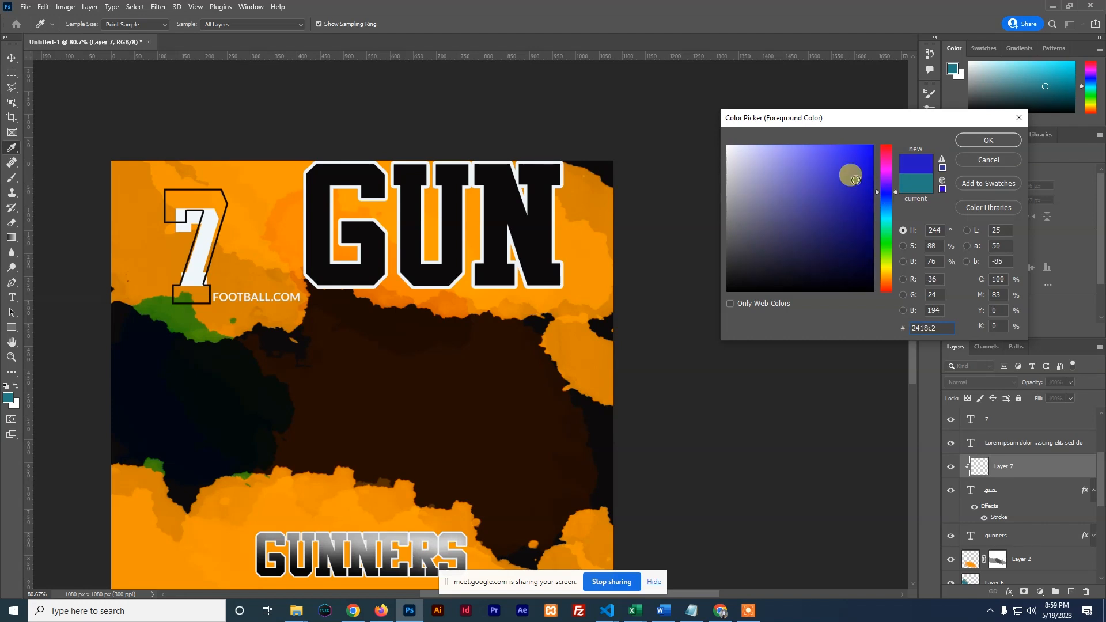
{"action": "left_click", "coordinate": [885, 273]}
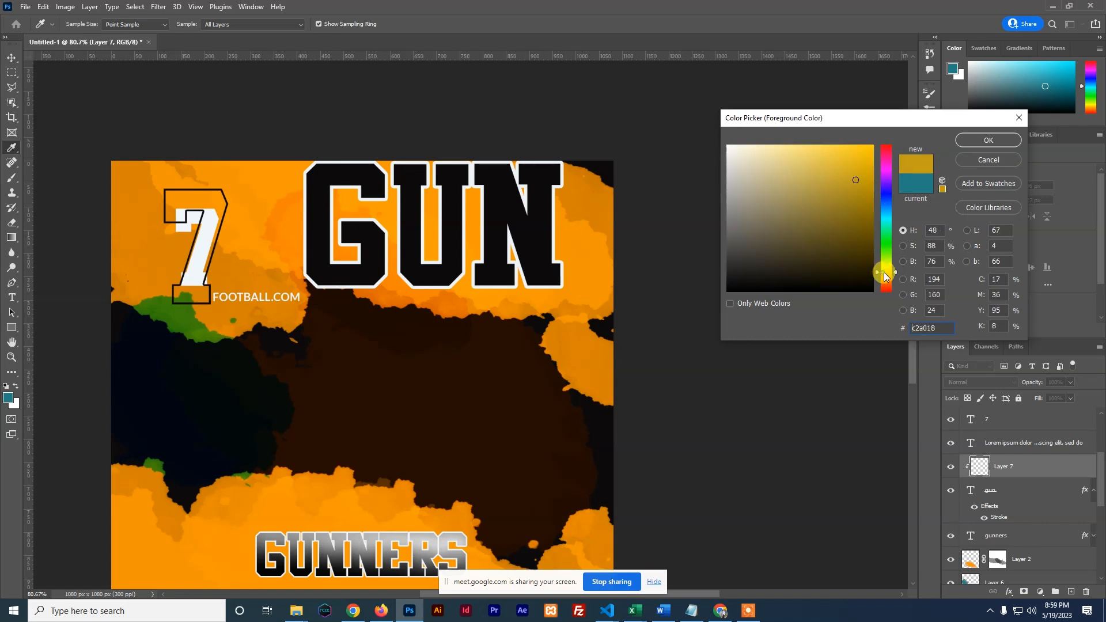
{"action": "mouse_move", "coordinate": [886, 277]}
{"action": "left_mouse_down"}
{"action": "mouse_move", "coordinate": [885, 266]}
{"action": "mouse_move", "coordinate": [886, 279]}
{"action": "left_mouse_up"}
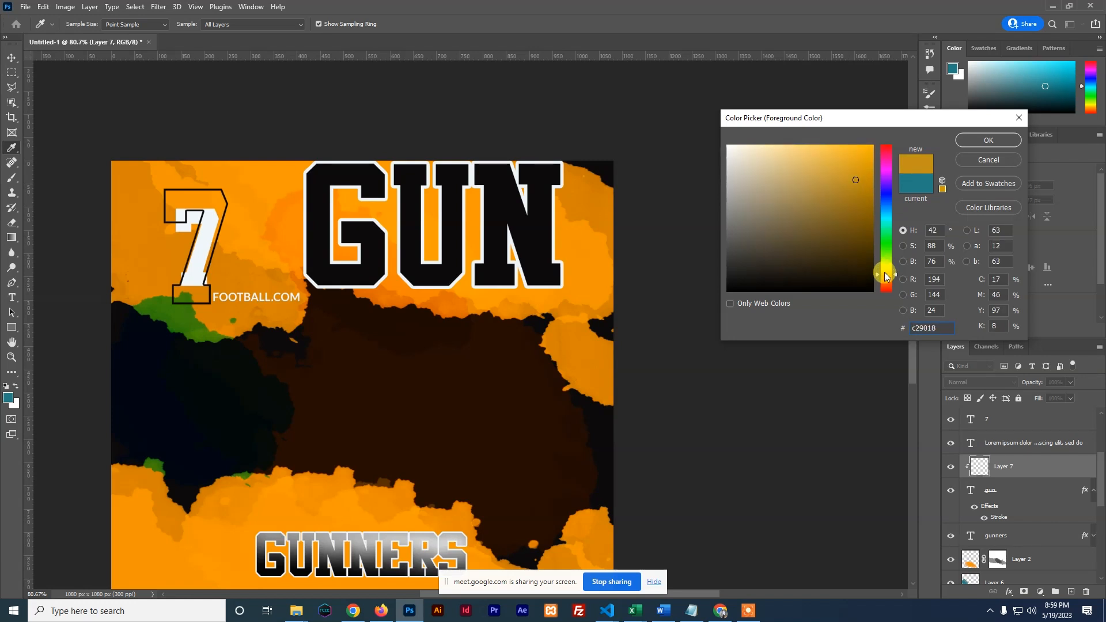
{"action": "left_click", "coordinate": [957, 149]}
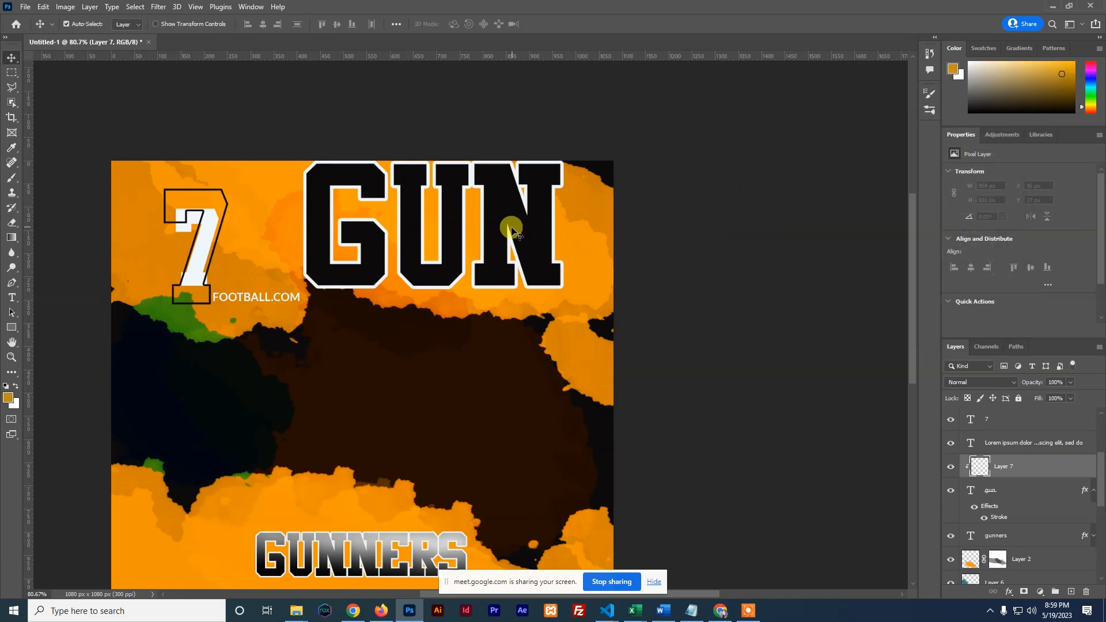
Try a golden brush dab over the GUN letters, undo it, and reduce the brush size to 250.
{"action": "key", "text": "b"}
{"action": "left_click", "coordinate": [324, 158]}
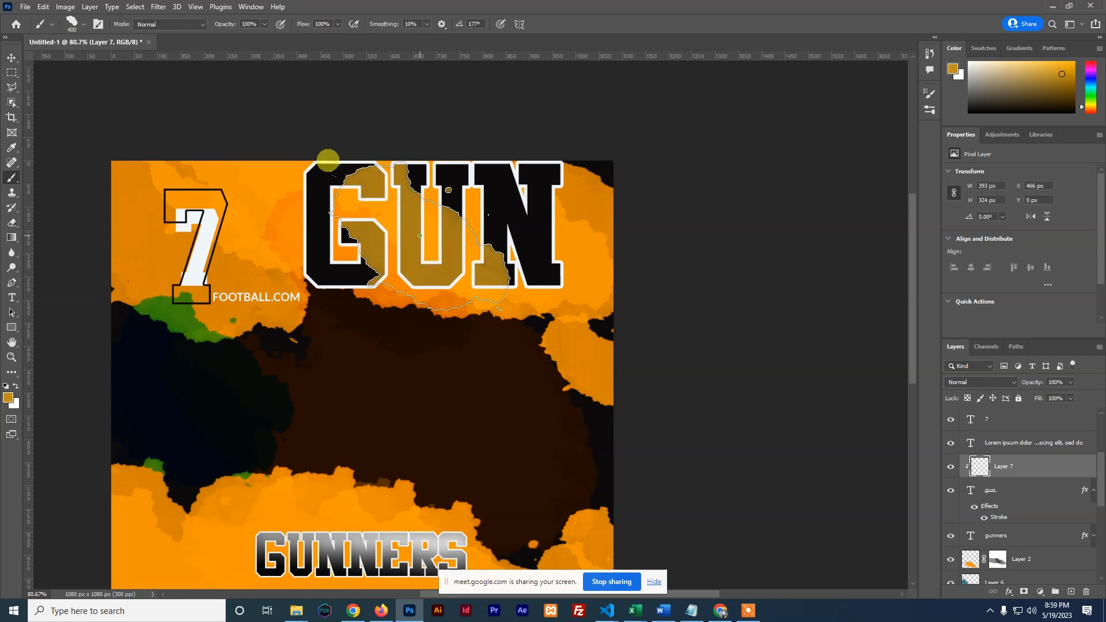
{"action": "key", "text": "["}
{"action": "key", "text": "["}
{"action": "key", "text": "ctrl+z"}
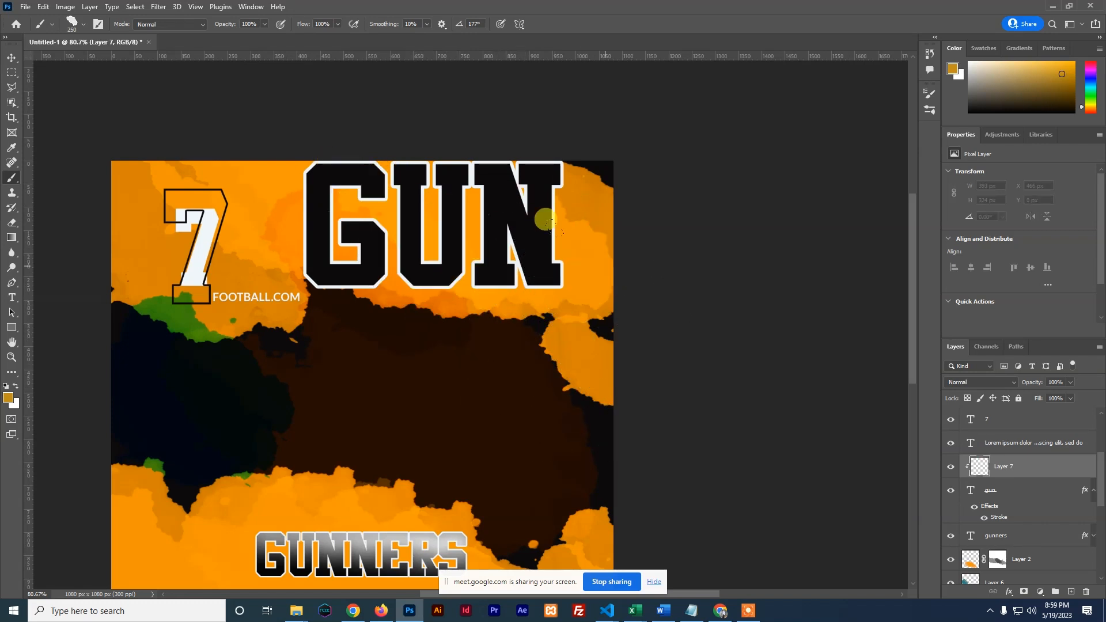
Reduce the brush size to 150 and paint golden strokes over the GUN letters on the clipped layer.
{"action": "left_click_drag", "start_coordinate": [398, 204], "coordinate": [452, 245]}
{"action": "key", "text": "["}
{"action": "left_click_drag", "start_coordinate": [305, 162], "coordinate": [368, 184]}
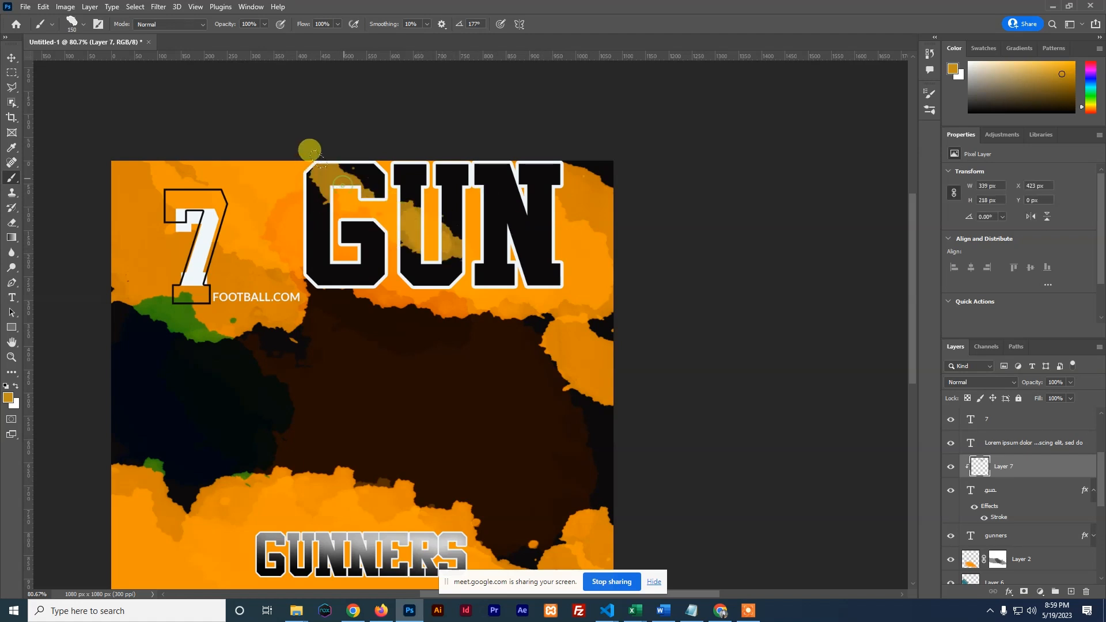
{"action": "left_click_drag", "start_coordinate": [311, 236], "coordinate": [363, 276]}
{"action": "mouse_move", "coordinate": [547, 233]}
{"action": "left_mouse_down"}
{"action": "mouse_move", "coordinate": [506, 139]}
{"action": "mouse_move", "coordinate": [378, 138]}
{"action": "left_mouse_up"}
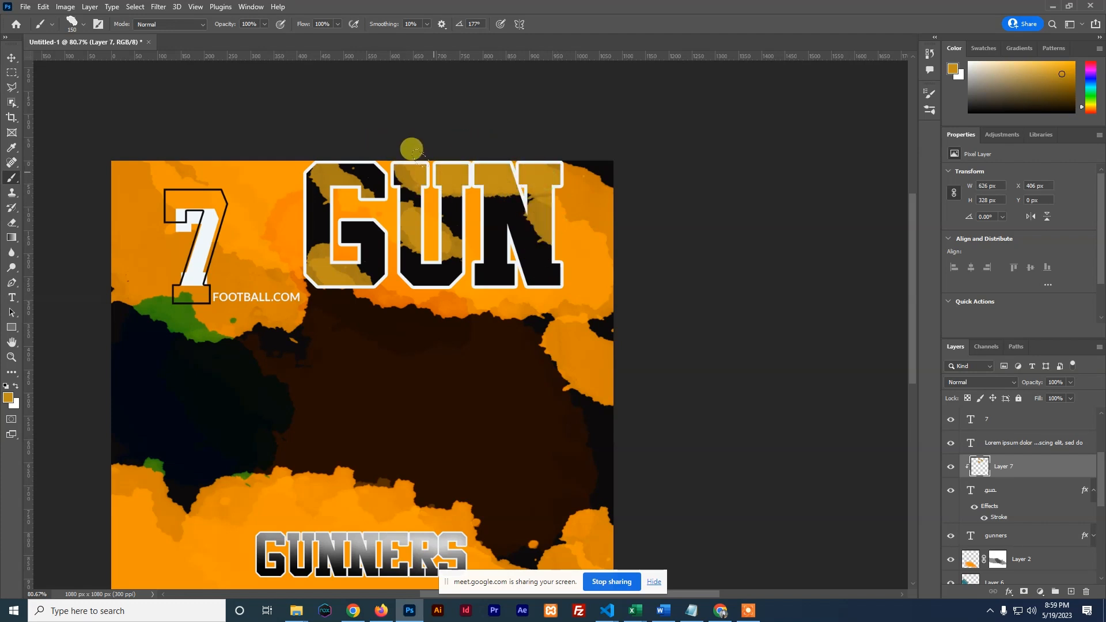
Undo the latest golden strokes over the N and paint a small golden patch at the bottom of the U.
{"action": "left_click_drag", "start_coordinate": [494, 265], "coordinate": [504, 280]}
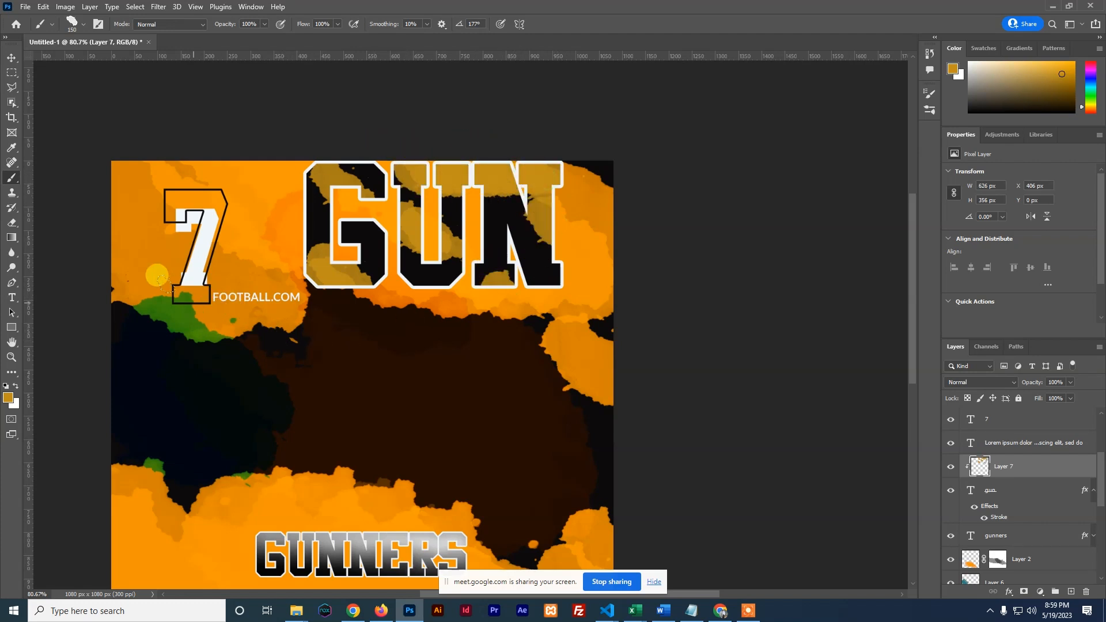
{"action": "key", "text": "ctrl+z"}
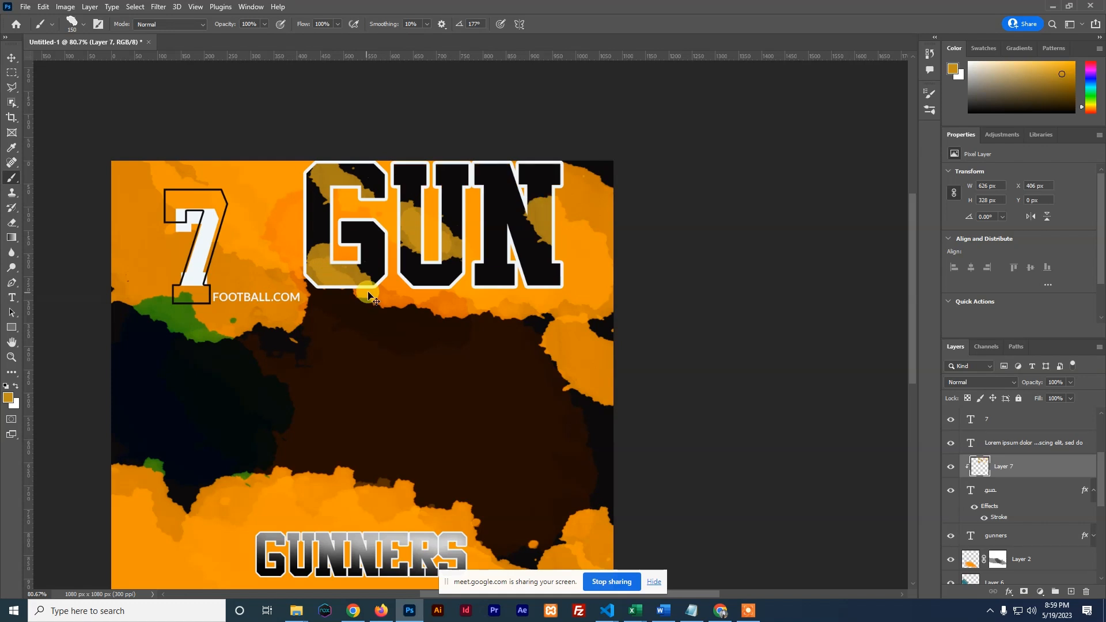
{"action": "key", "text": "ctrl+z"}
{"action": "left_click_drag", "start_coordinate": [400, 267], "coordinate": [451, 274]}
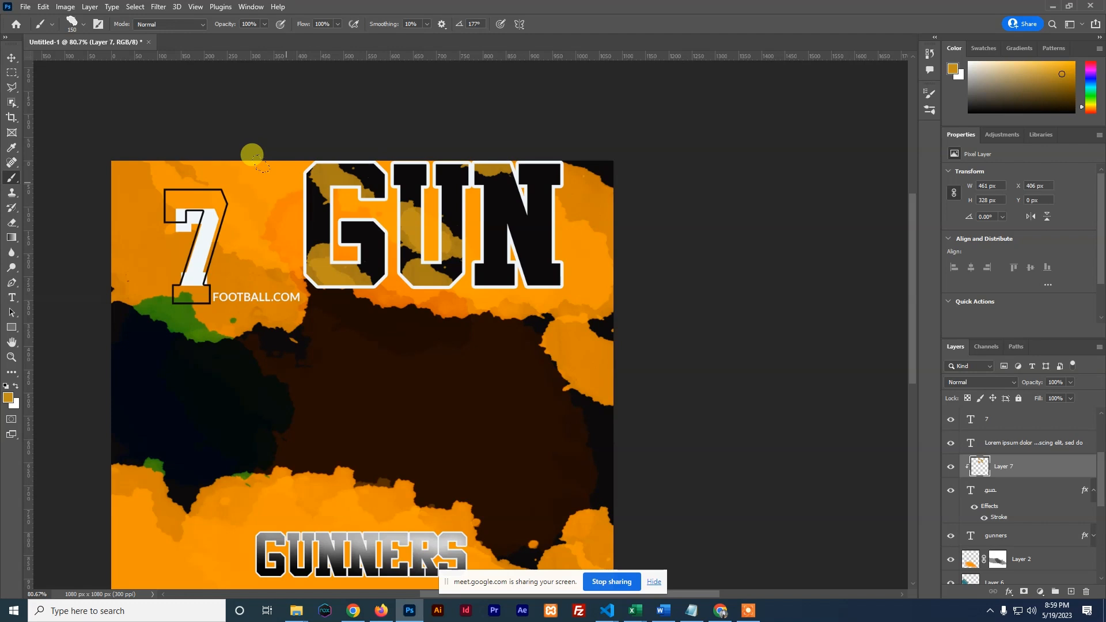
{"action": "left_click", "coordinate": [12, 57]}
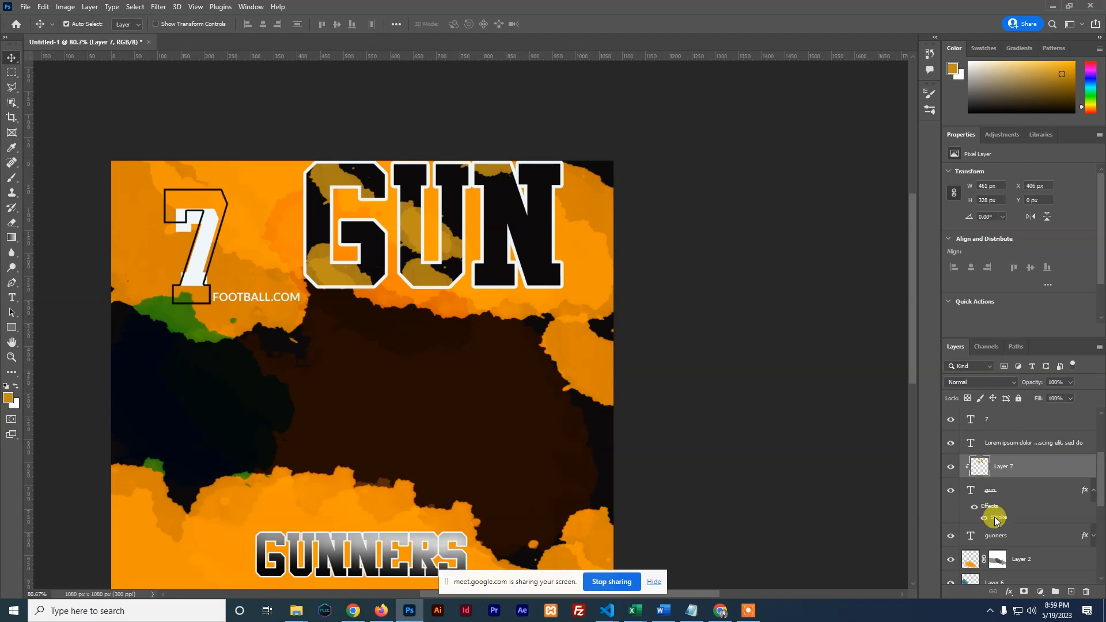
Edit the Stroke effect of the GUN text layer and reduce its size to 4 px.
{"action": "left_click", "coordinate": [999, 489]}
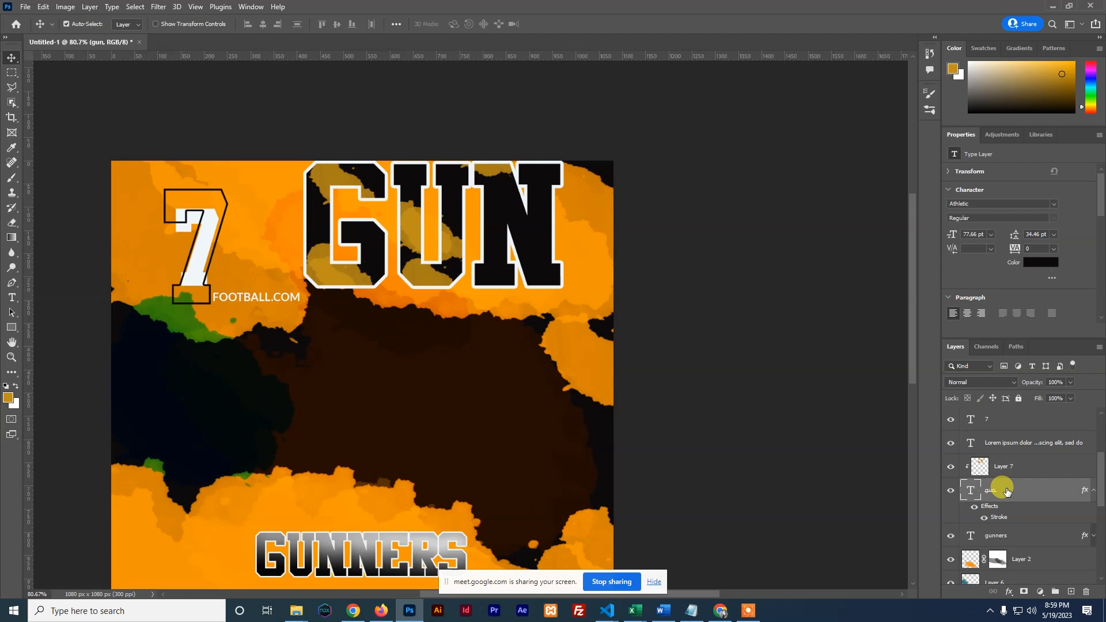
{"action": "left_click", "coordinate": [1015, 596]}
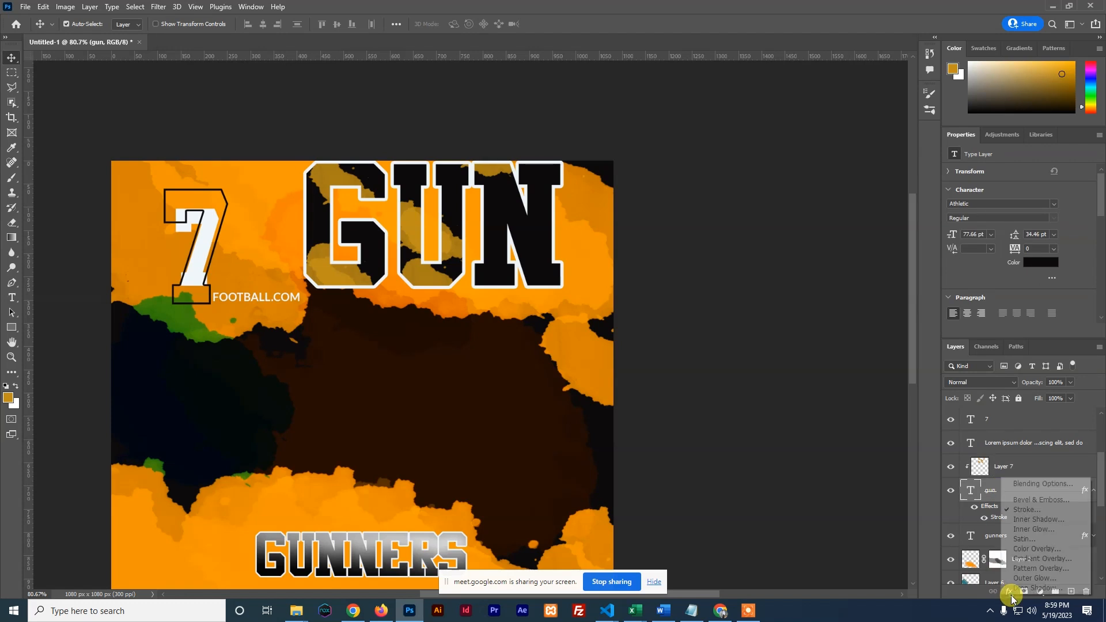
{"action": "left_click", "coordinate": [1029, 513]}
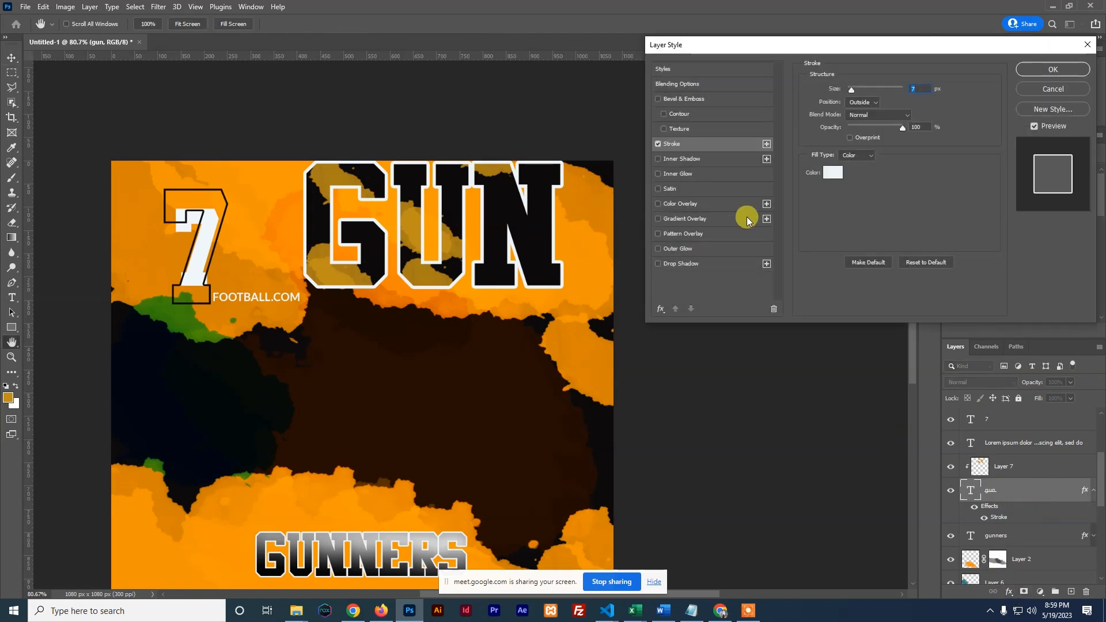
{"action": "key", "text": "Down"}
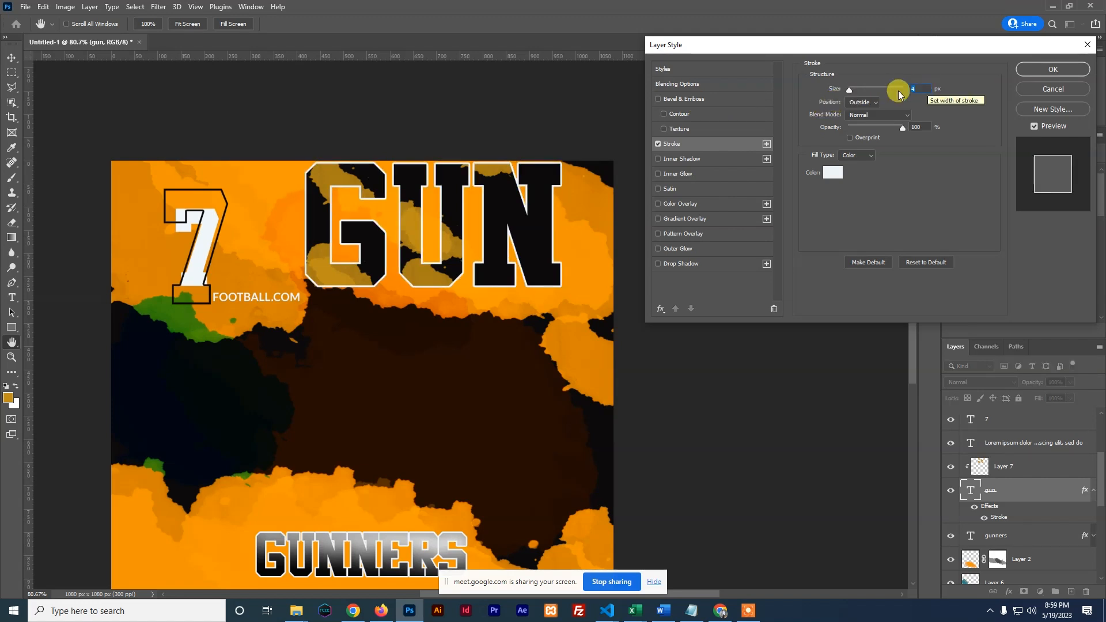
Add Bevel & Emboss to the GUN text and change its highlight color to white.
{"action": "left_click", "coordinate": [689, 102]}
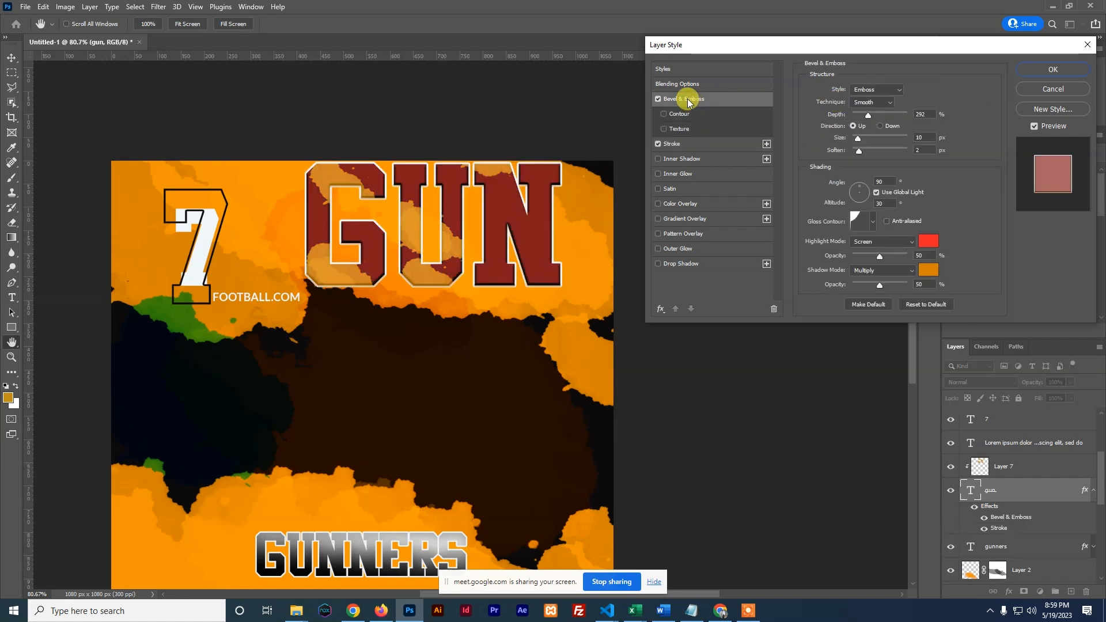
{"action": "left_click", "coordinate": [928, 241]}
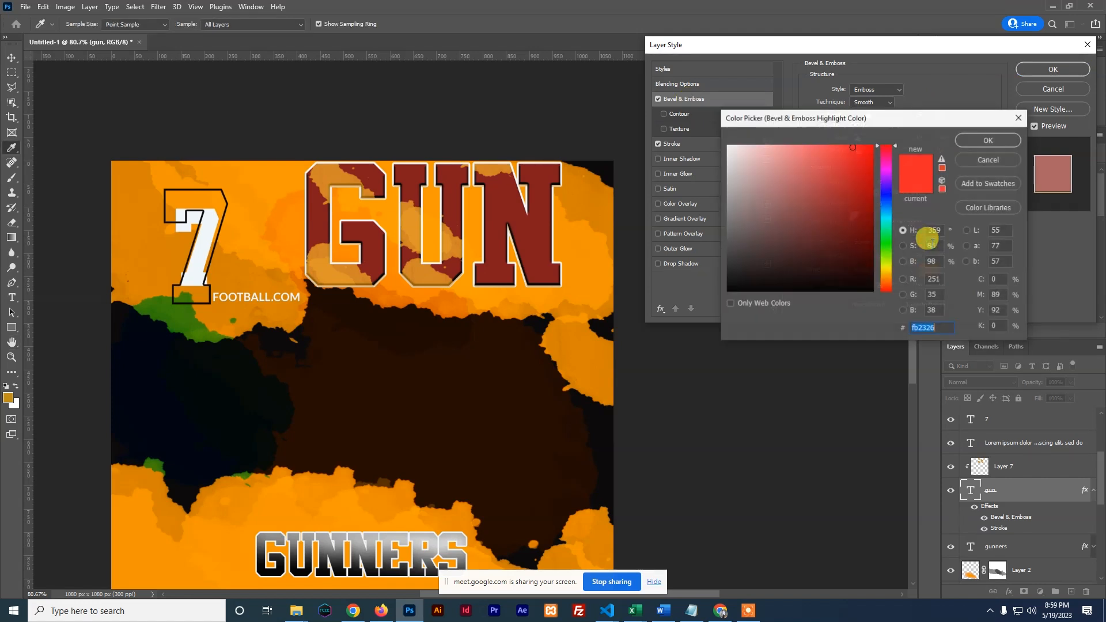
{"action": "left_click", "coordinate": [778, 203]}
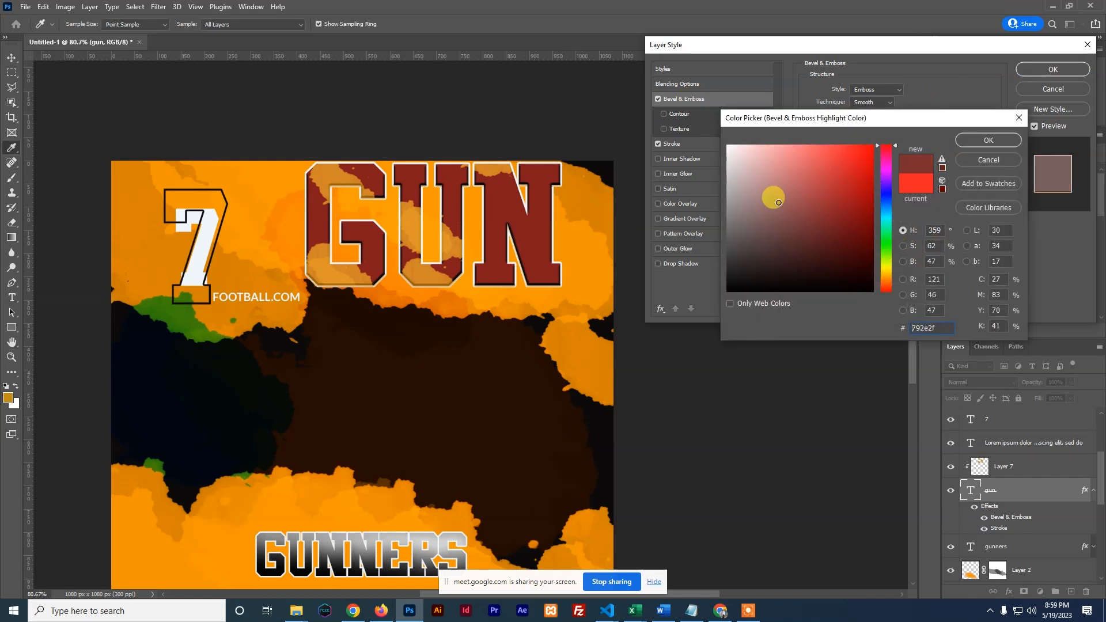
{"action": "left_click", "coordinate": [977, 138]}
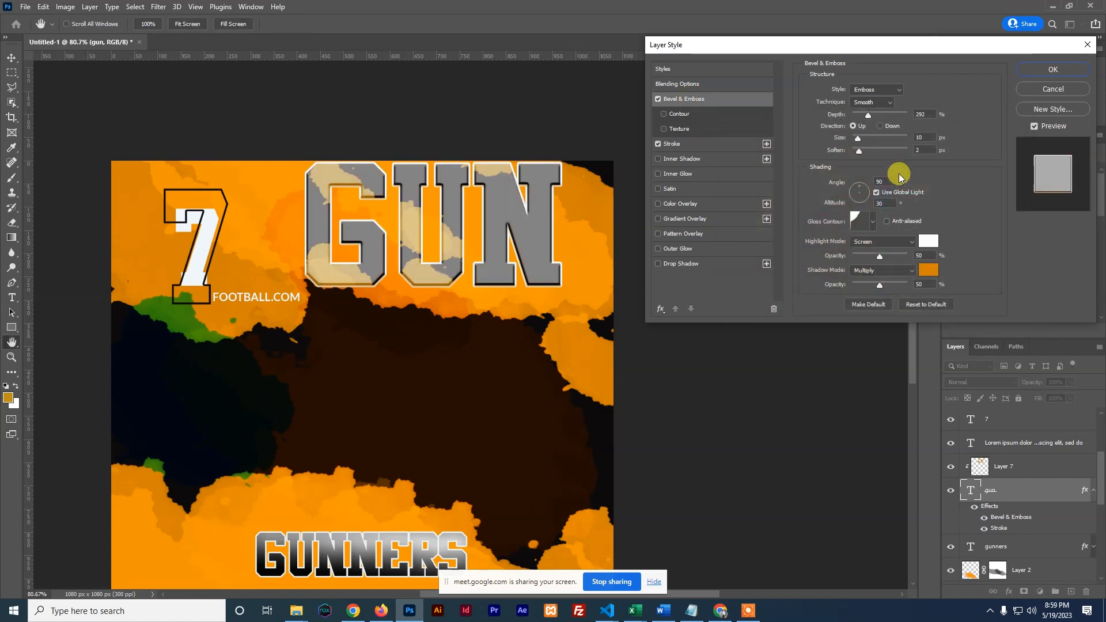
Set the bevel's depth to 136%, size to 5 px, soften to 1 px, highlight opacity to 0% and shadow opacity to 55%.
{"action": "left_click", "coordinate": [879, 256]}
{"action": "left_click_drag", "start_coordinate": [879, 287], "coordinate": [886, 256]}
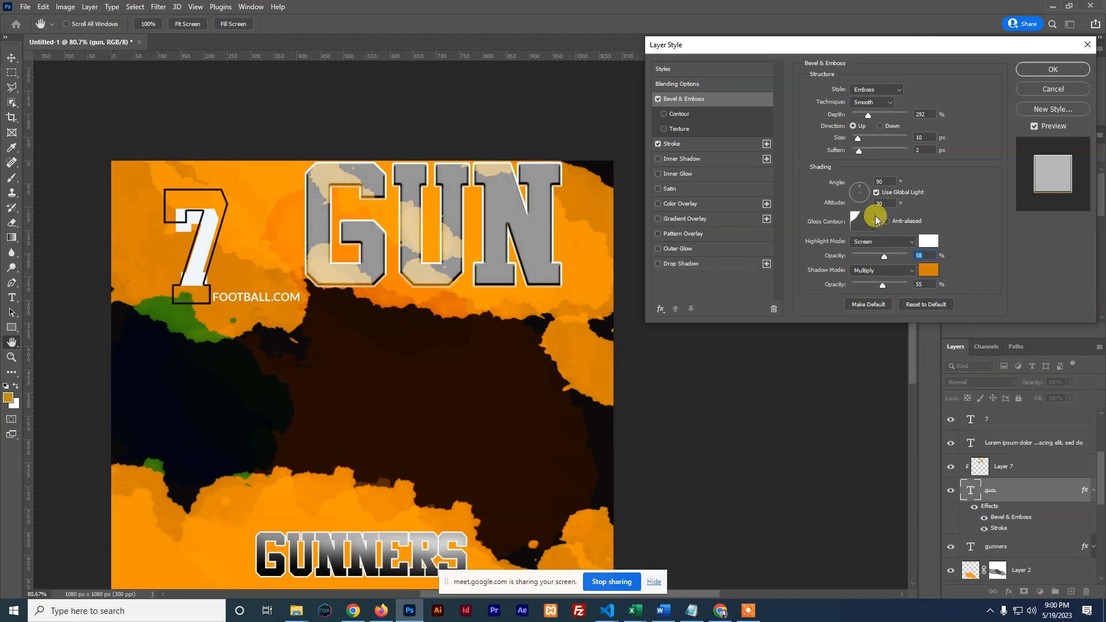
{"action": "left_click_drag", "start_coordinate": [860, 151], "coordinate": [860, 114]}
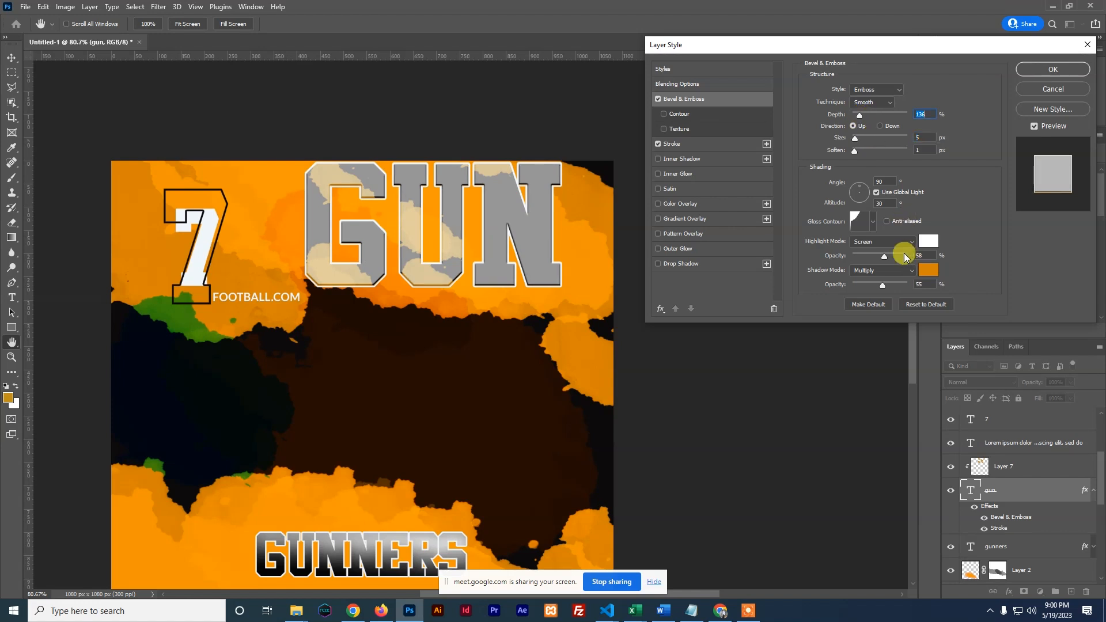
{"action": "left_click_drag", "start_coordinate": [883, 257], "coordinate": [846, 255]}
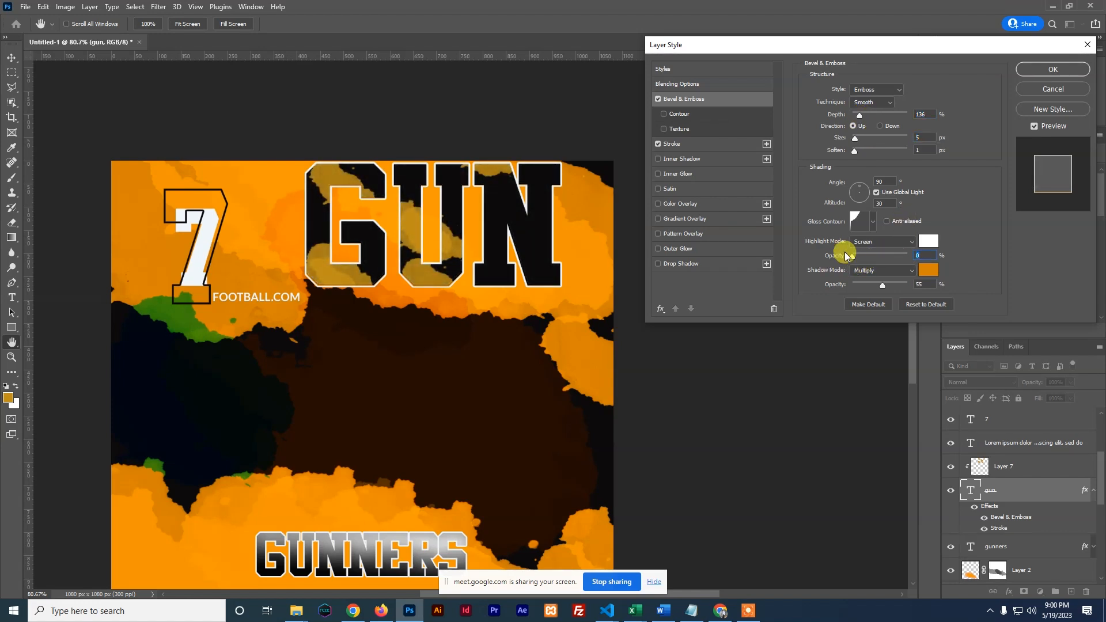
Increase the bevel size to 27 px and sample near-black 0c0a0a from the N as the shadow color.
{"action": "left_click", "coordinate": [848, 153]}
{"action": "left_click_drag", "start_coordinate": [855, 139], "coordinate": [862, 142]}
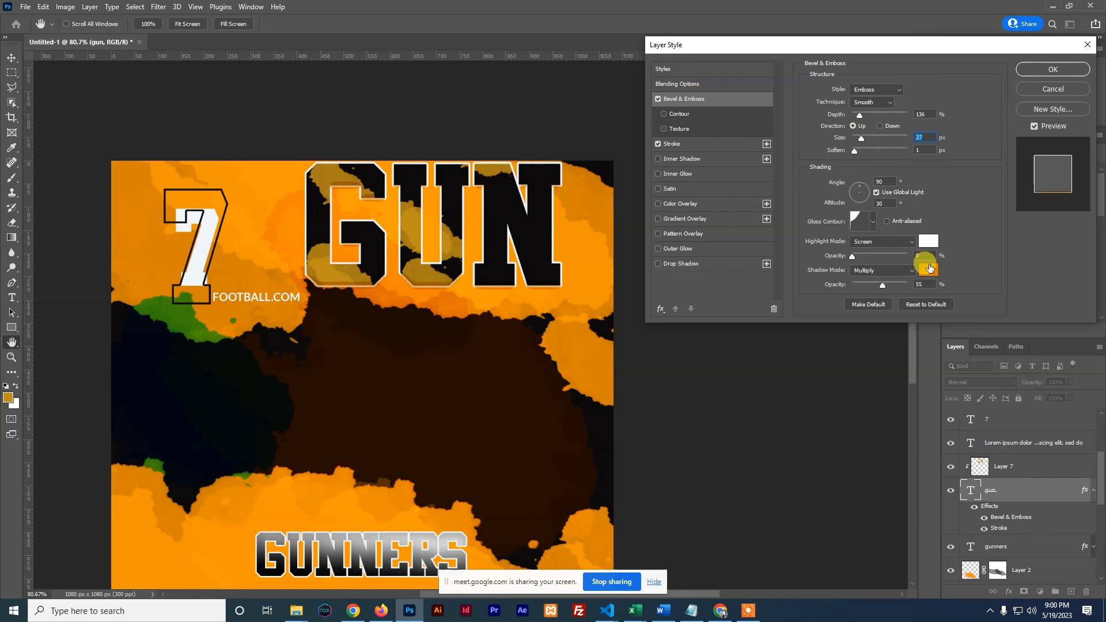
{"action": "left_click", "coordinate": [929, 272]}
{"action": "left_click", "coordinate": [545, 262]}
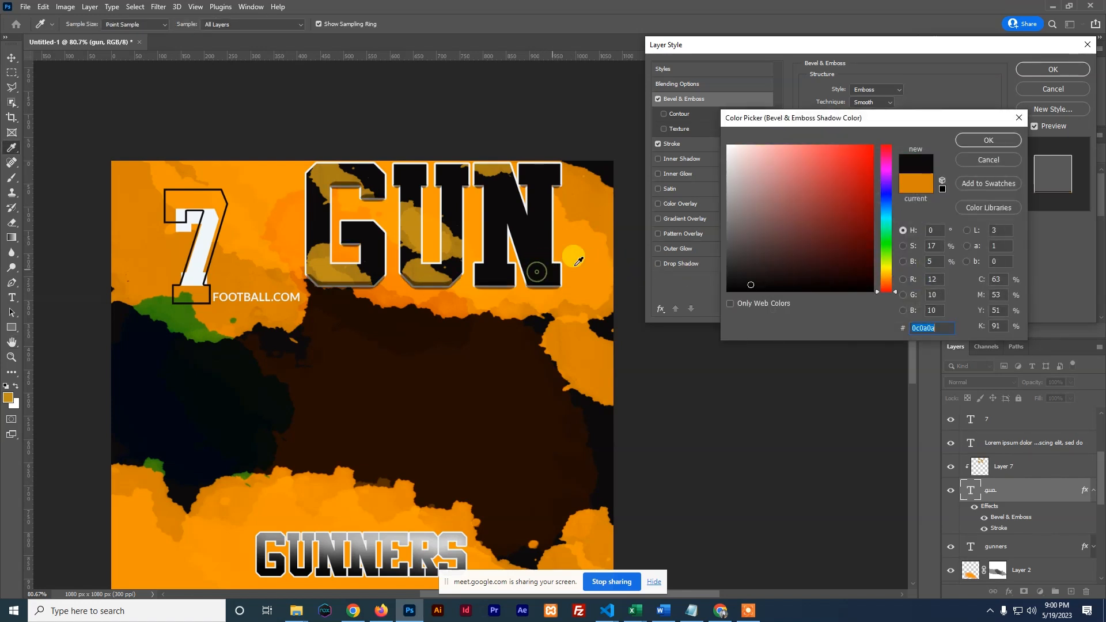
{"action": "left_click", "coordinate": [985, 140]}
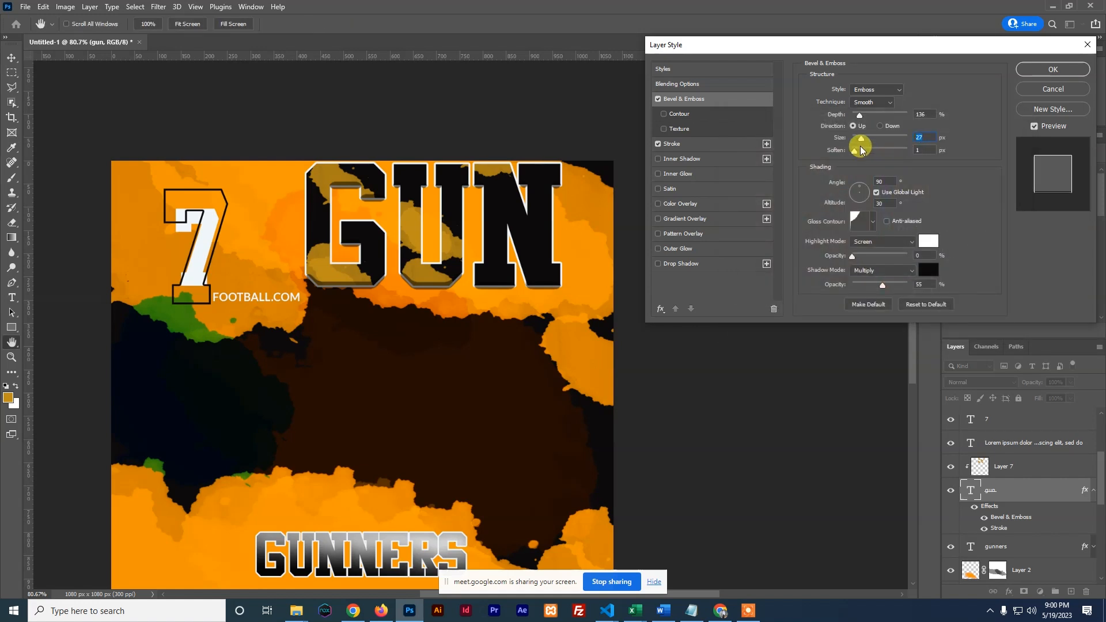
Set the bevel to Outer Bevel with 178% depth, 9 px size and 2 px soften, and apply the layer style.
{"action": "left_click_drag", "start_coordinate": [856, 155], "coordinate": [862, 118]}
{"action": "left_click", "coordinate": [873, 90]}
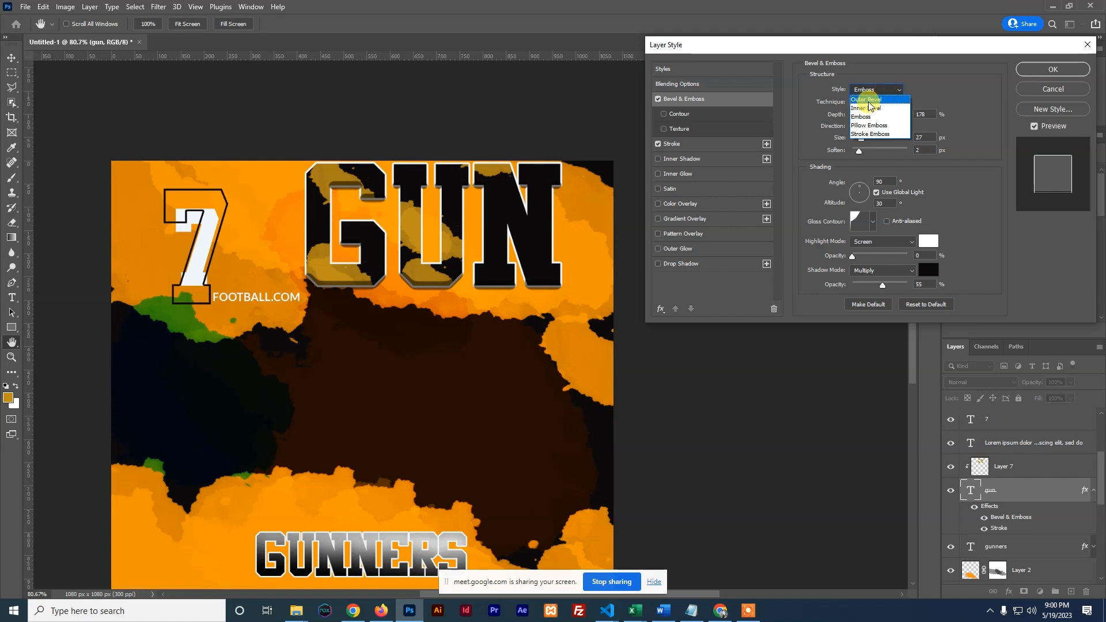
{"action": "left_click", "coordinate": [869, 91]}
{"action": "left_click_drag", "start_coordinate": [861, 139], "coordinate": [857, 137]}
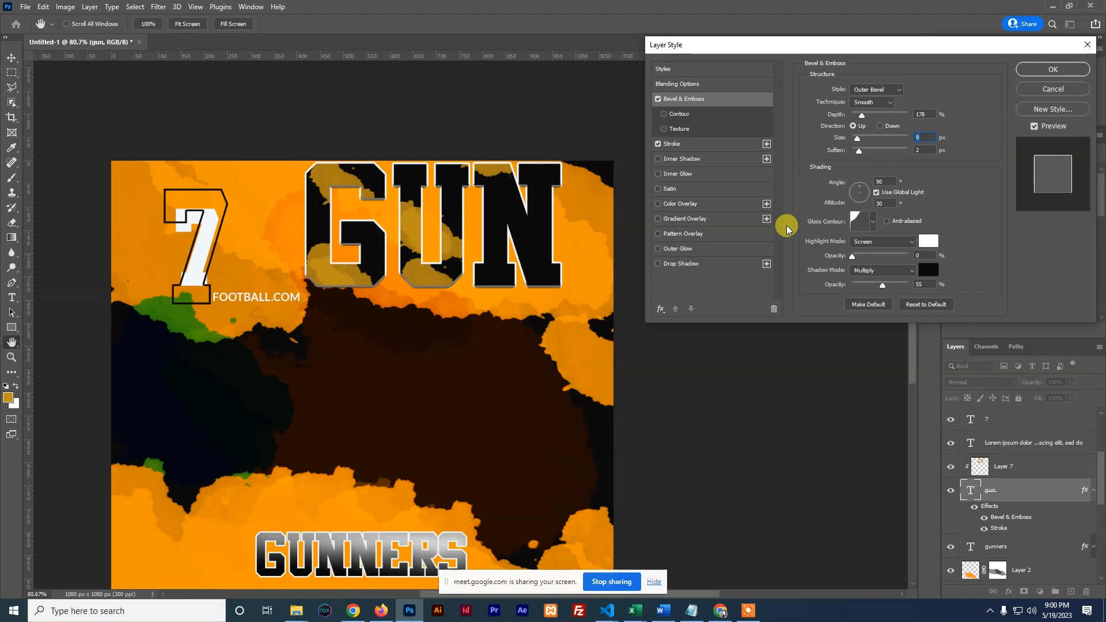
{"action": "left_click", "coordinate": [1039, 71]}
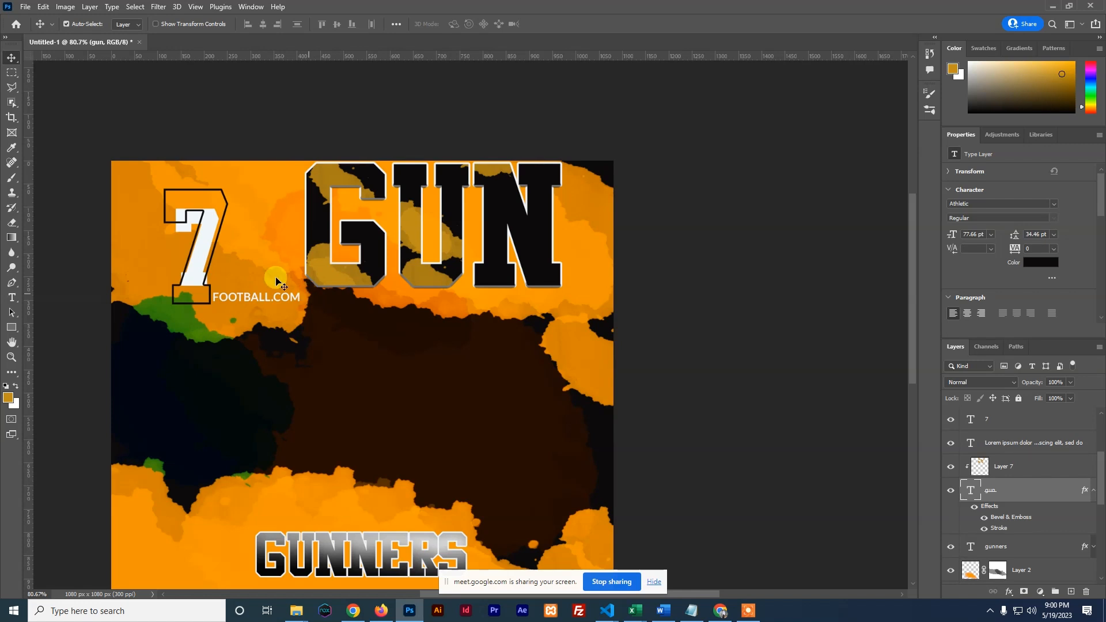
Collapse the GUN layer's effects and show the original player image, keeping its copy hidden.
{"action": "left_click", "coordinate": [1094, 489]}
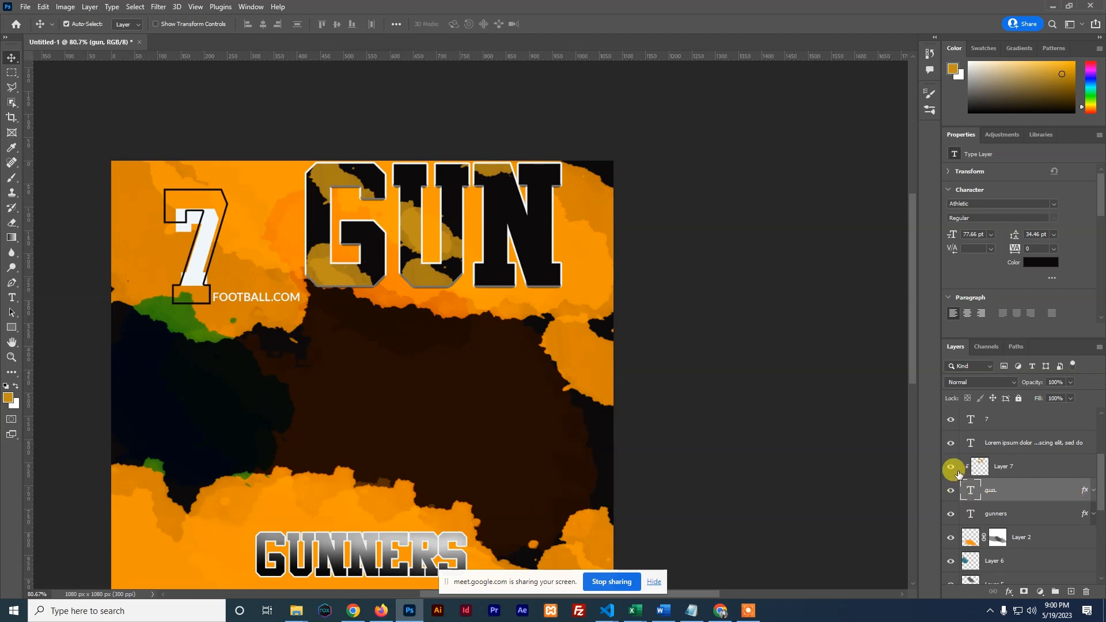
{"action": "scroll", "coordinate": [957, 518], "scroll_direction": "down", "scroll_amount": 2}
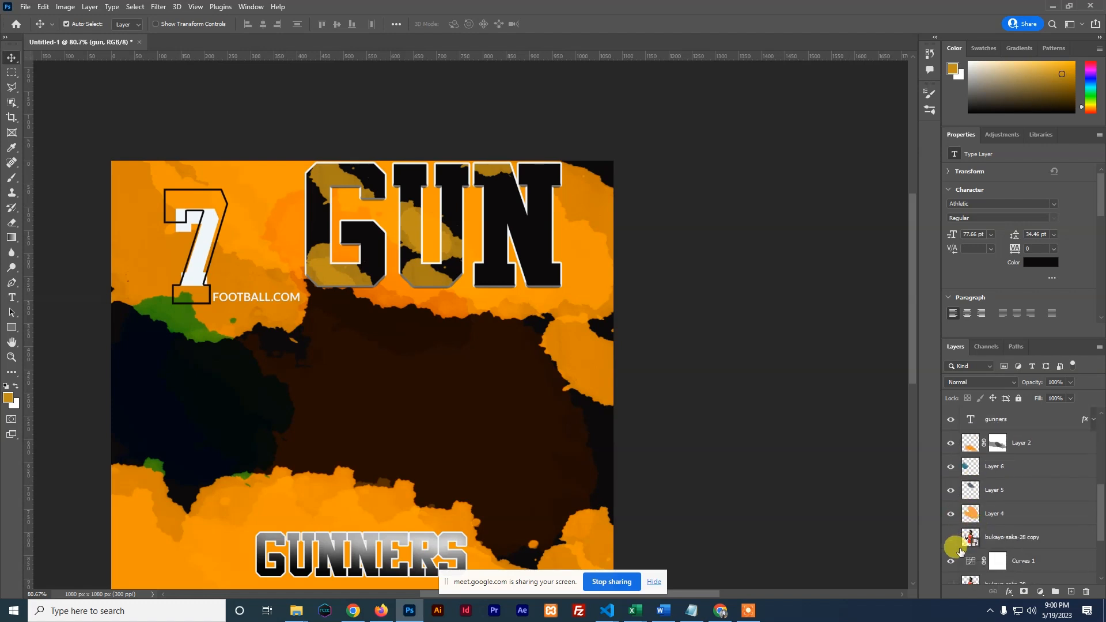
{"action": "left_click", "coordinate": [951, 538]}
{"action": "left_click", "coordinate": [951, 537]}
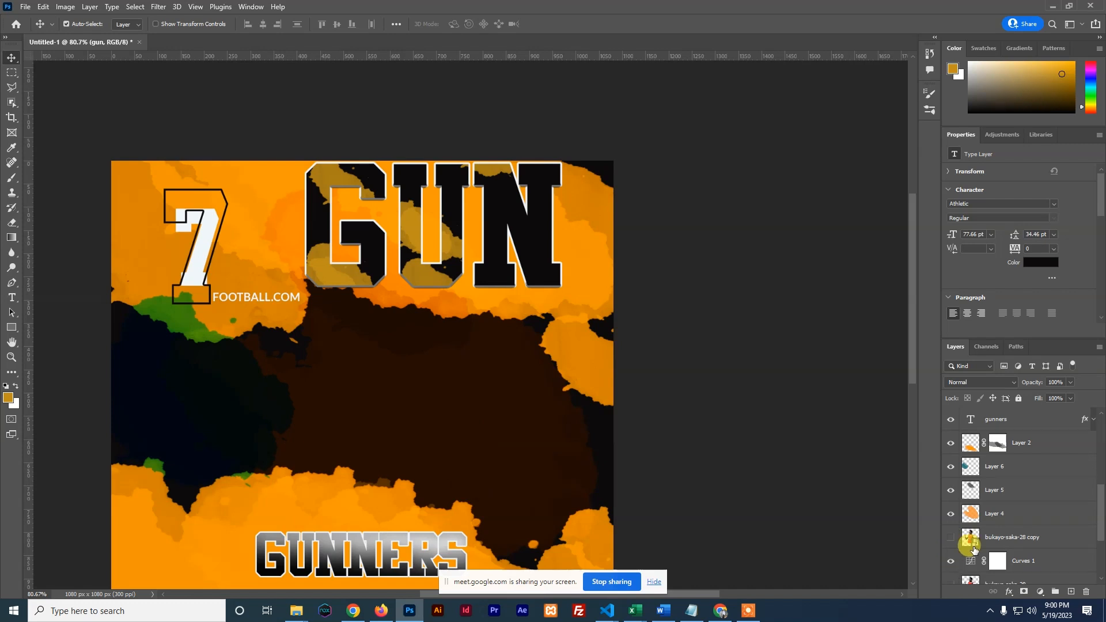
{"action": "scroll", "coordinate": [962, 541], "scroll_direction": "down", "scroll_amount": 1}
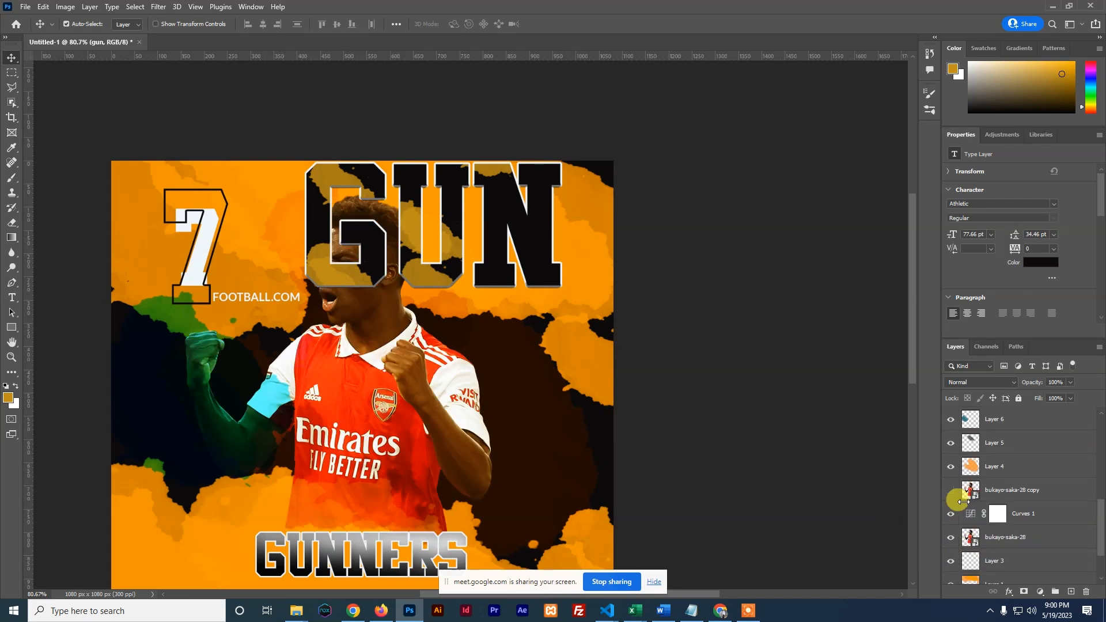
Toggle the GUNNERS title off and on, hide the GUN text layer and bring the whole poster into view.
{"action": "scroll", "coordinate": [975, 486], "scroll_direction": "up", "scroll_amount": 2}
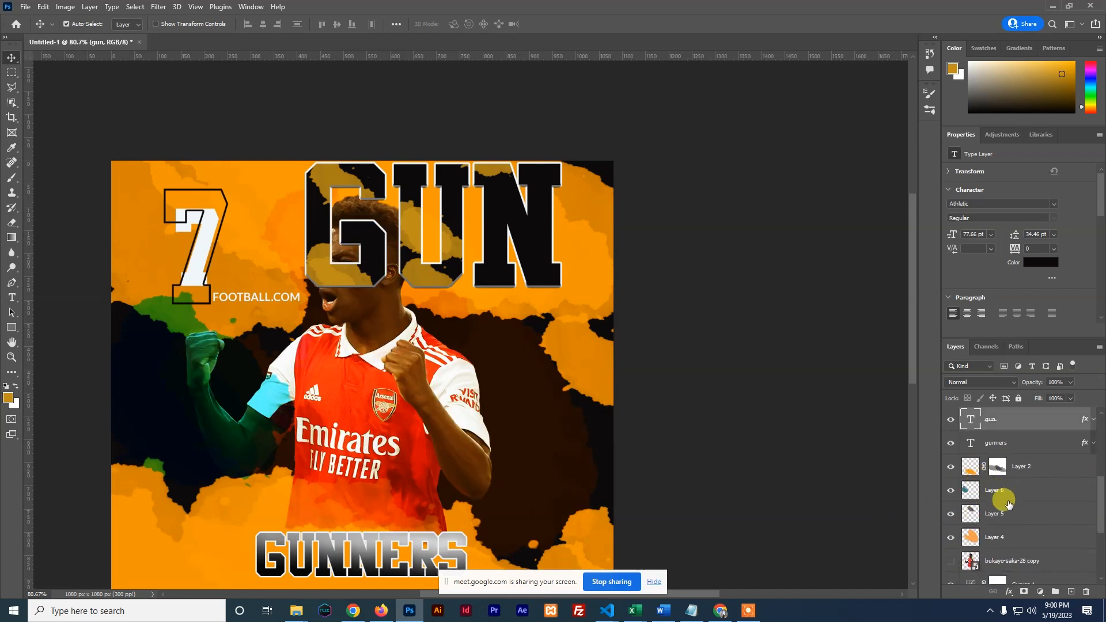
{"action": "left_click", "coordinate": [951, 444]}
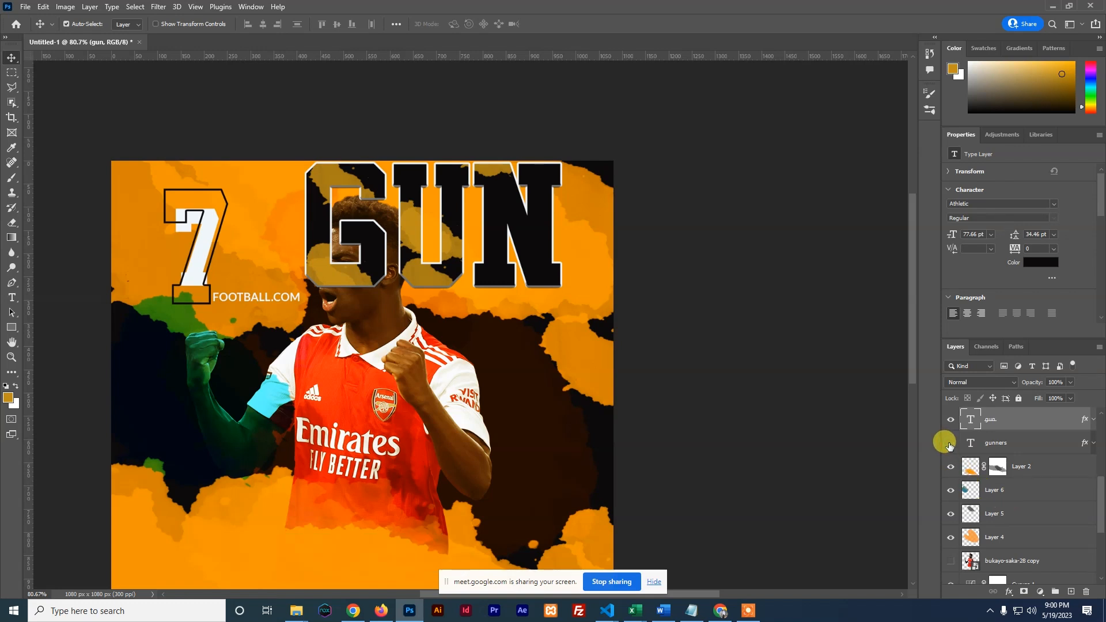
{"action": "left_click", "coordinate": [951, 443]}
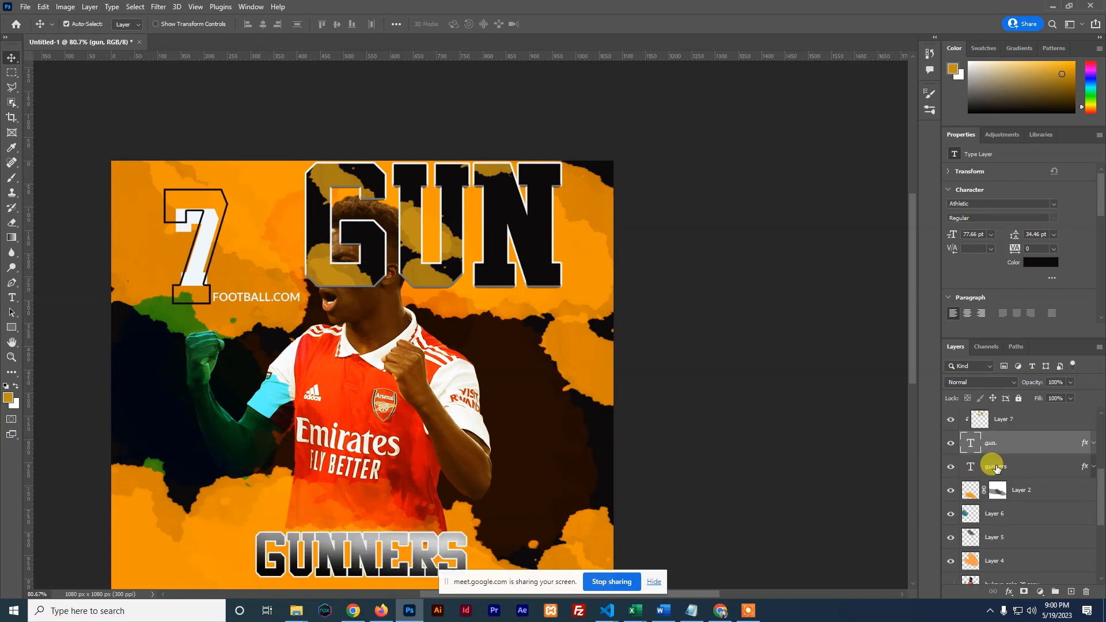
{"action": "scroll", "coordinate": [988, 465], "scroll_direction": "up", "scroll_amount": 2}
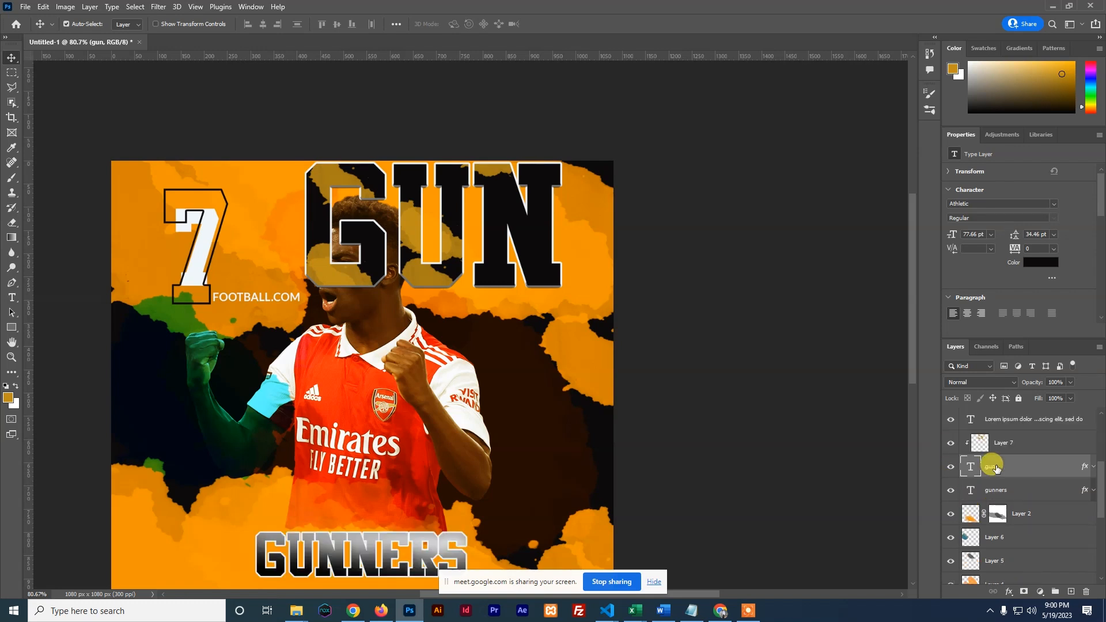
{"action": "left_click", "coordinate": [951, 467]}
{"action": "scroll", "coordinate": [362, 291], "scroll_direction": "down", "scroll_amount": 2}
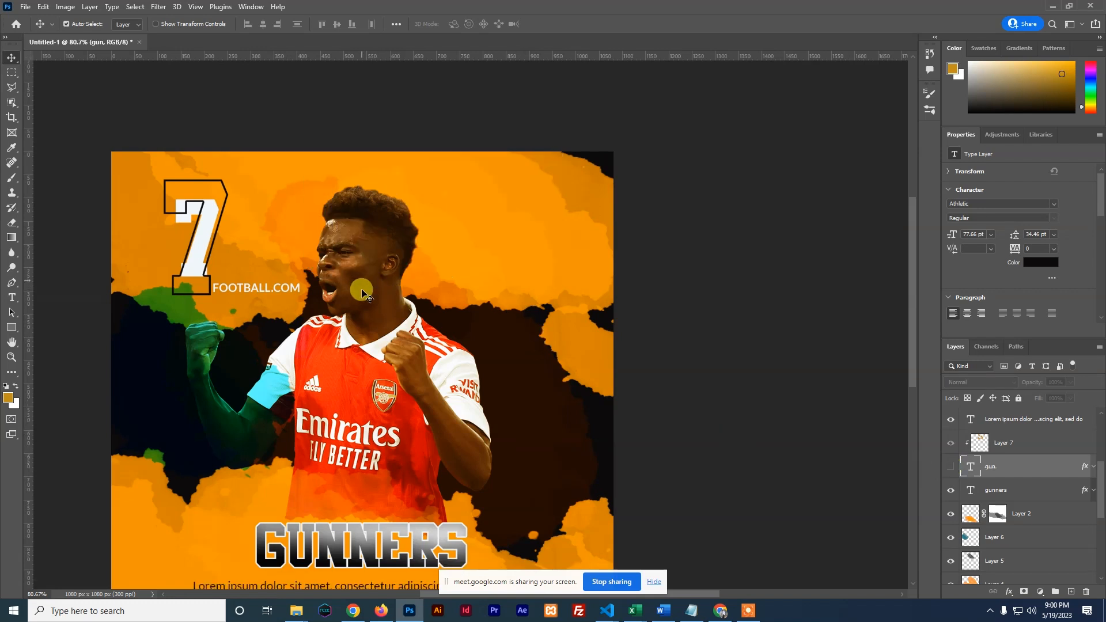
{"action": "scroll", "coordinate": [362, 291], "scroll_direction": "down", "scroll_amount": 2}
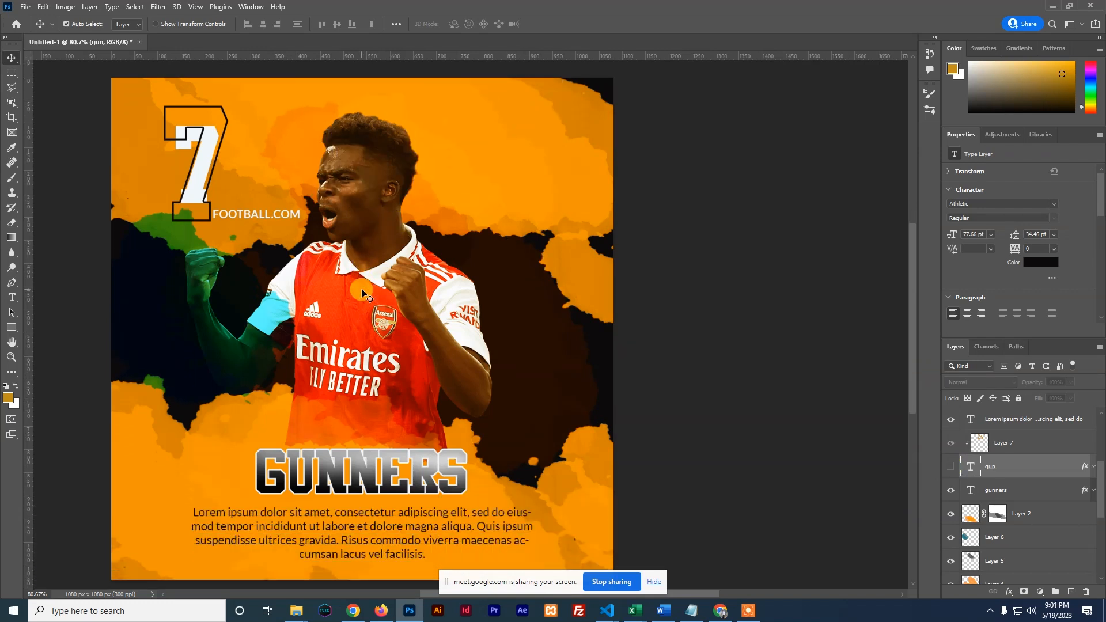
{"action": "scroll", "coordinate": [362, 292], "scroll_direction": "down", "scroll_amount": 1}
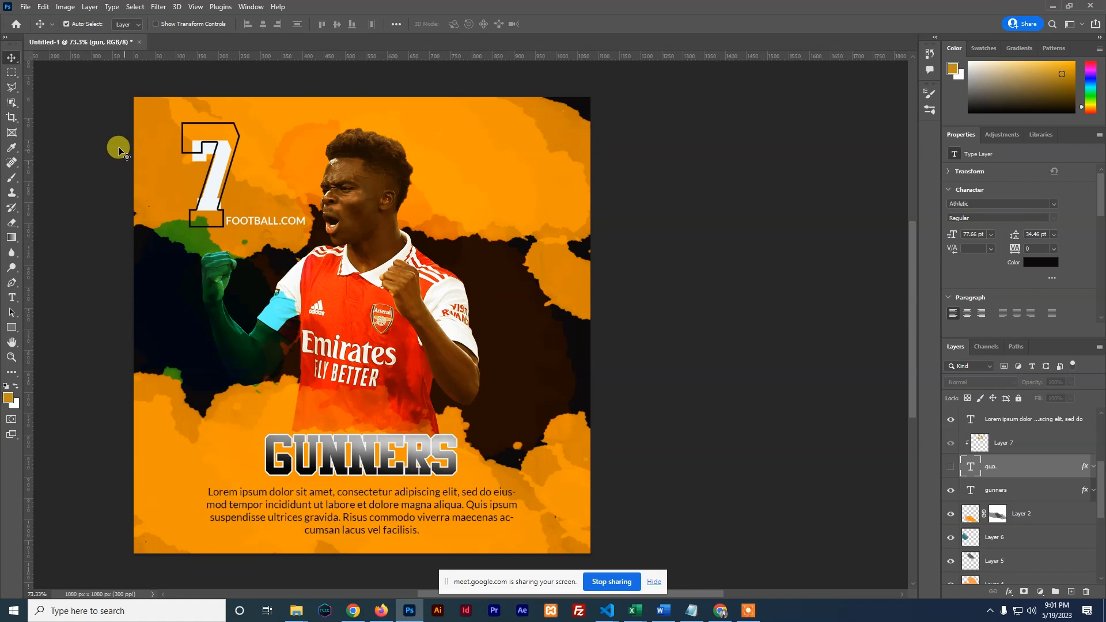
Convert the document to Indexed Color, flattening the visible layers and discarding the hidden ones.
{"action": "left_click", "coordinate": [65, 7]}
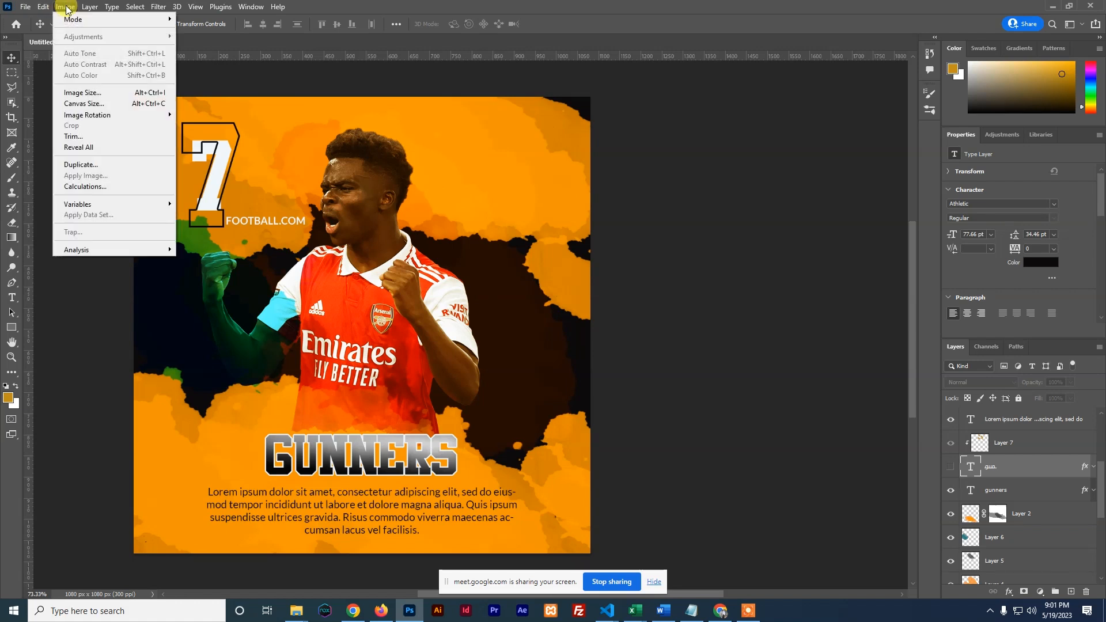
{"action": "mouse_move", "coordinate": [79, 22]}
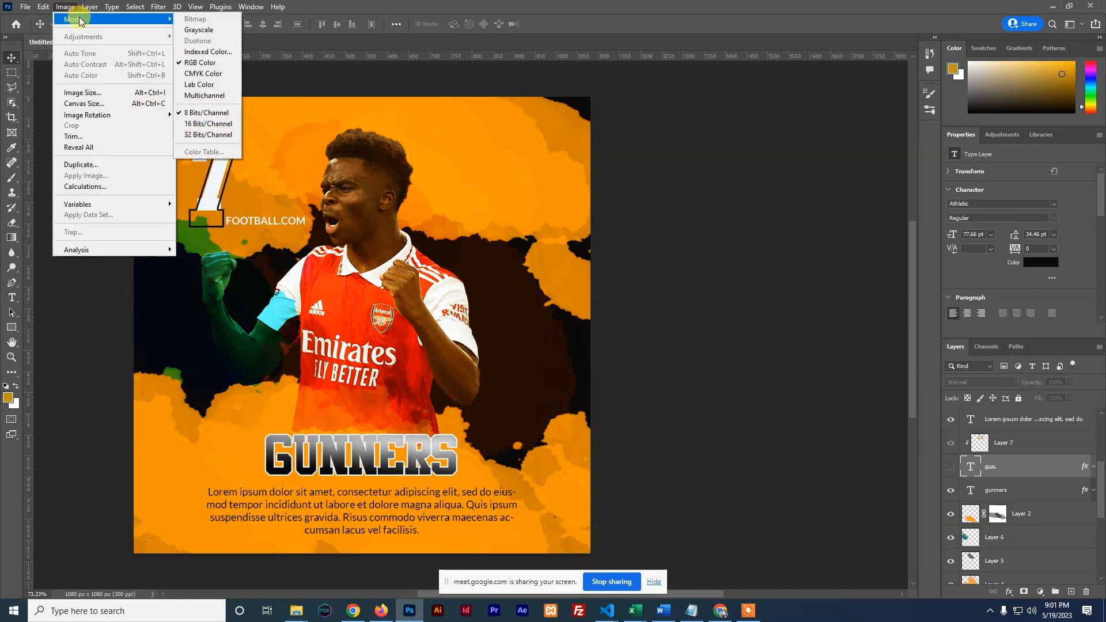
{"action": "left_click", "coordinate": [196, 53]}
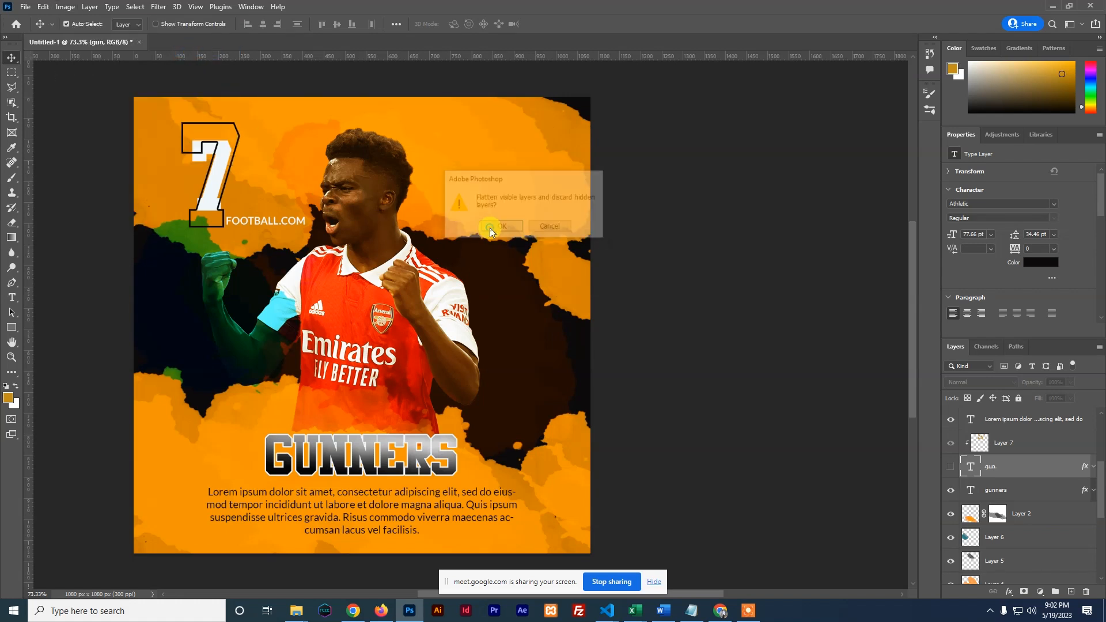
{"action": "left_click", "coordinate": [491, 228]}
{"action": "left_click", "coordinate": [613, 153]}
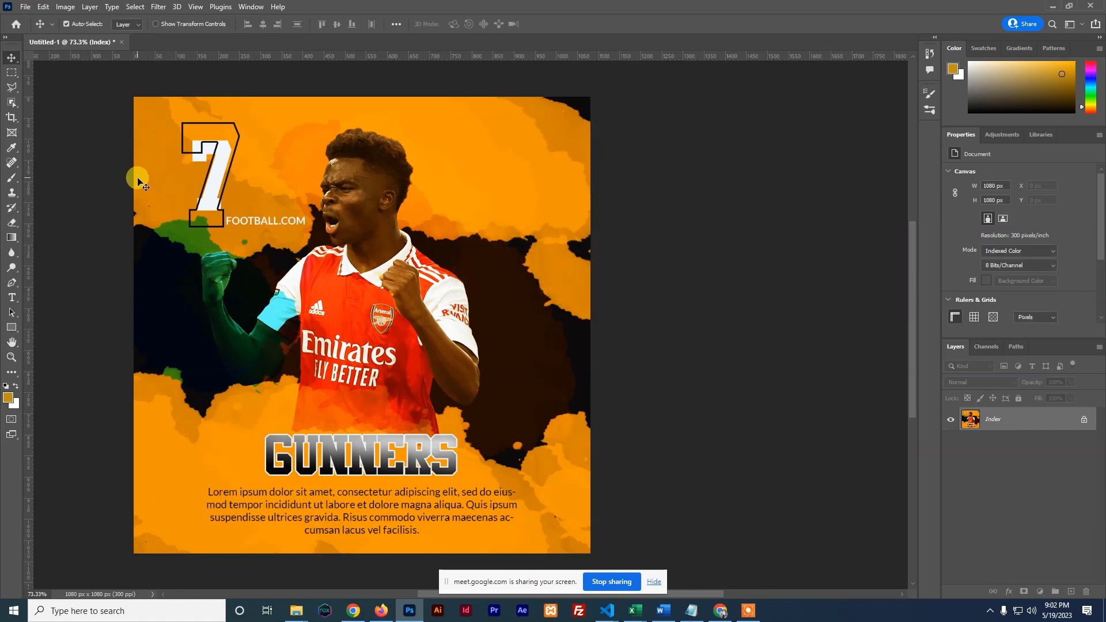
Try adding 48 pt Athletic text near the poster's upper right corner, and undo both the text and the Indexed Color conversion.
{"action": "left_click", "coordinate": [12, 300]}
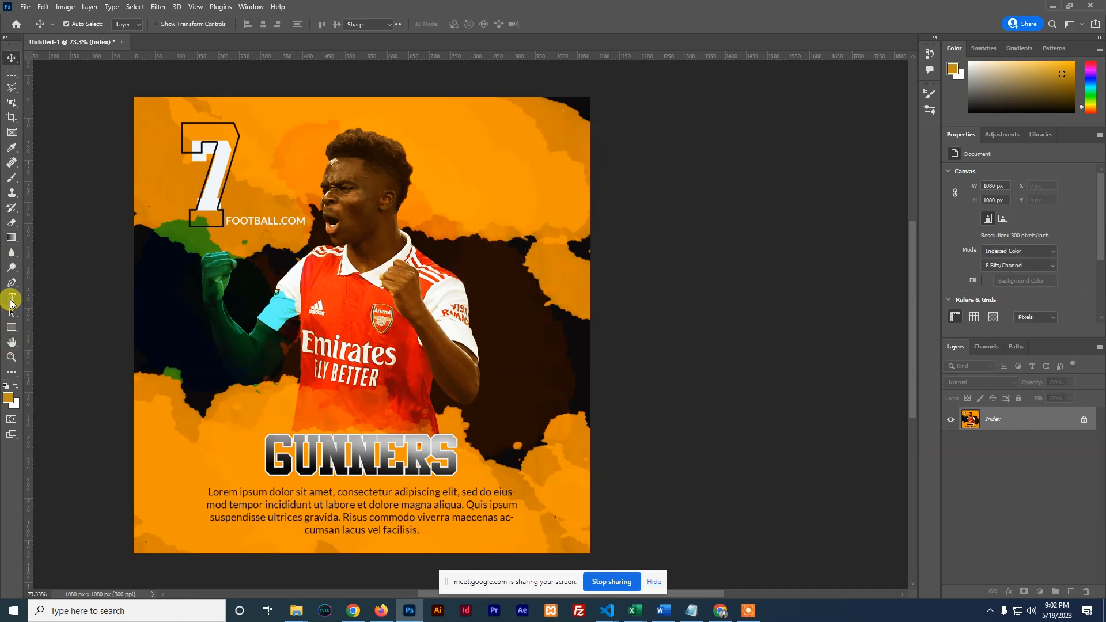
{"action": "left_click", "coordinate": [424, 149]}
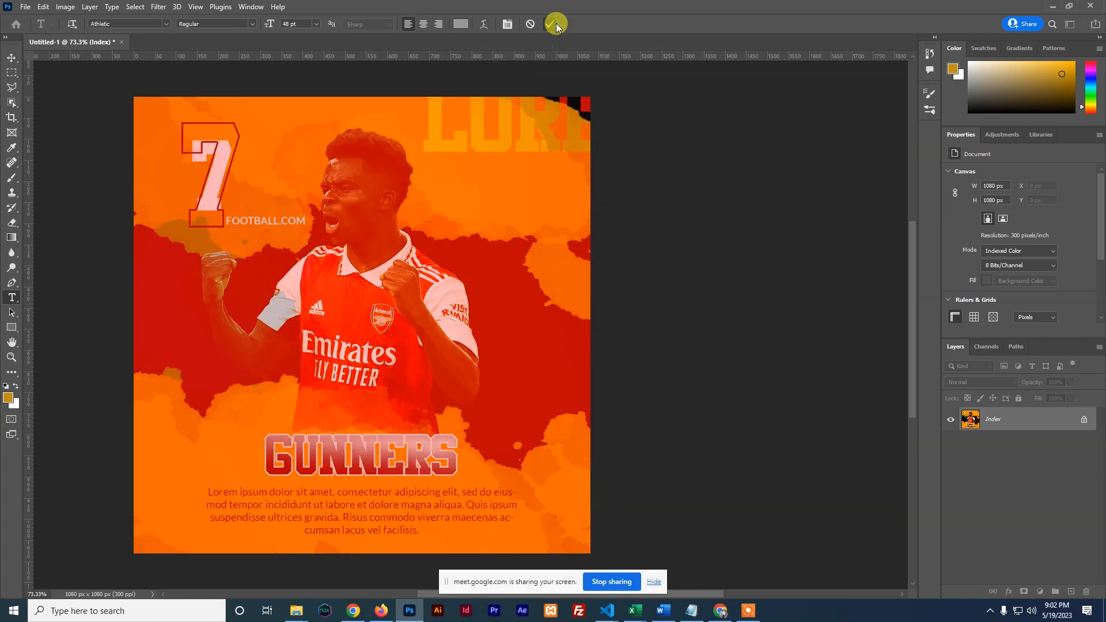
{"action": "left_click", "coordinate": [551, 24]}
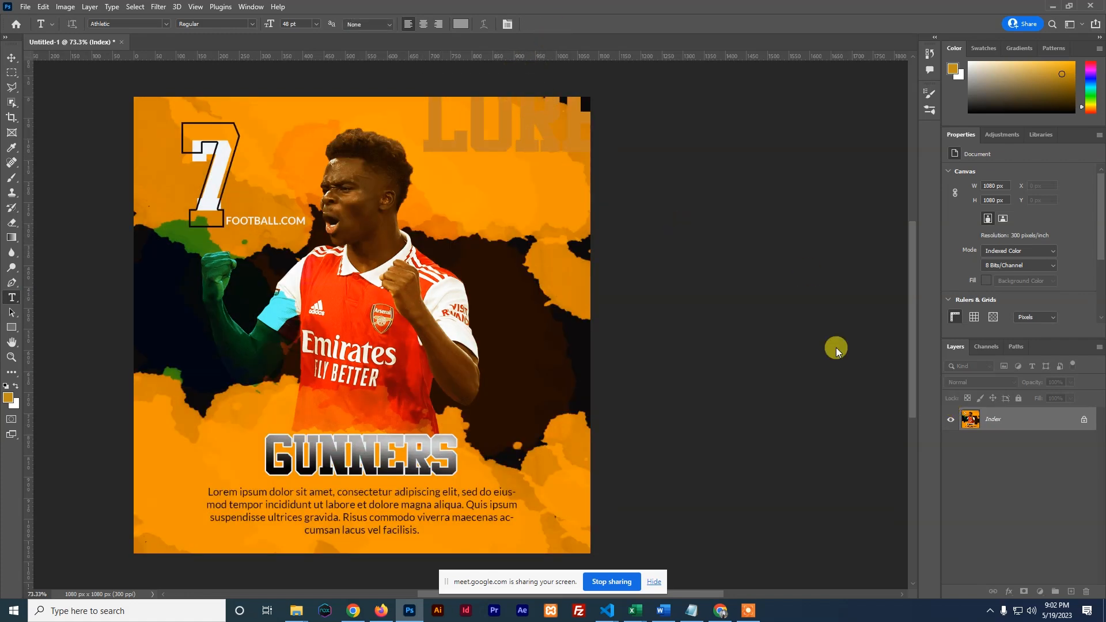
{"action": "key", "text": "ctrl+z"}
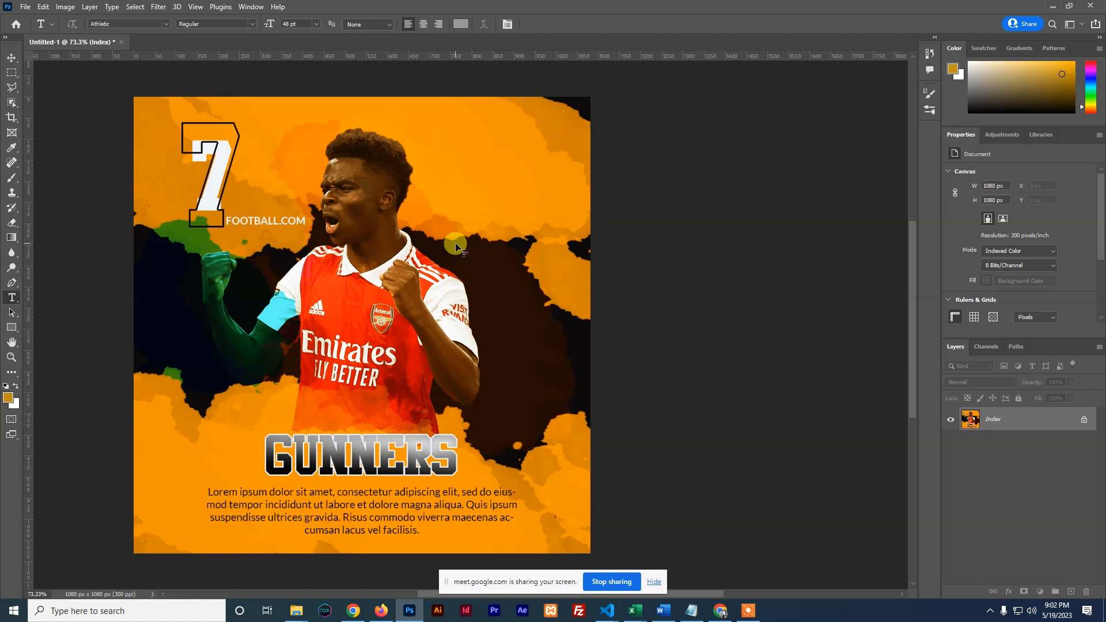
{"action": "key", "text": "ctrl+z"}
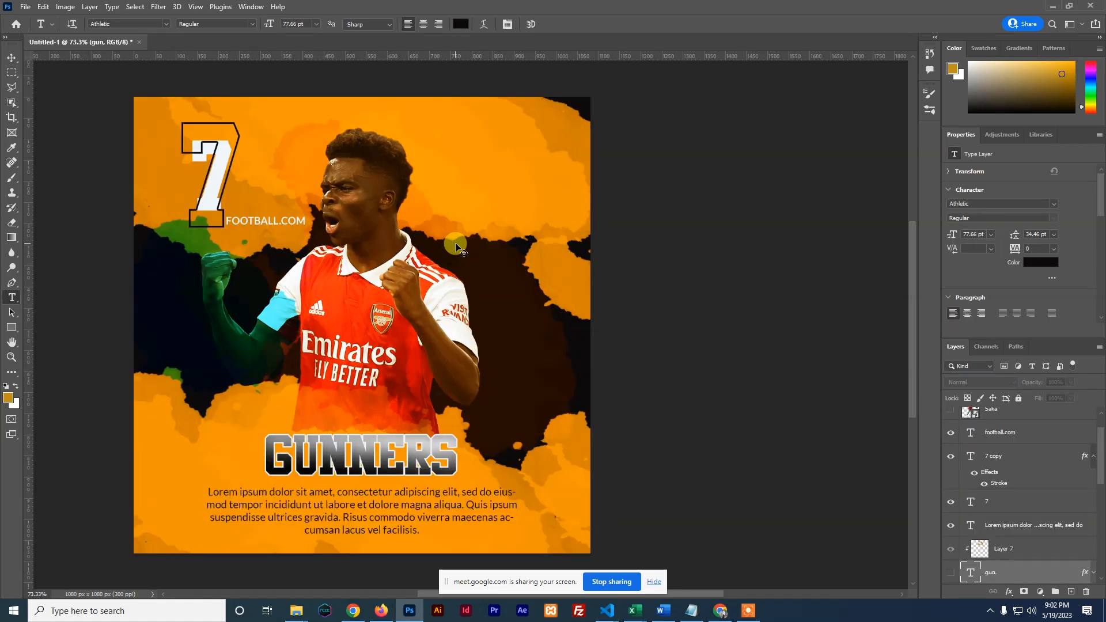
{"action": "left_click", "coordinate": [9, 58]}
{"action": "left_click", "coordinate": [65, 6]}
{"action": "mouse_move", "coordinate": [87, 22]}
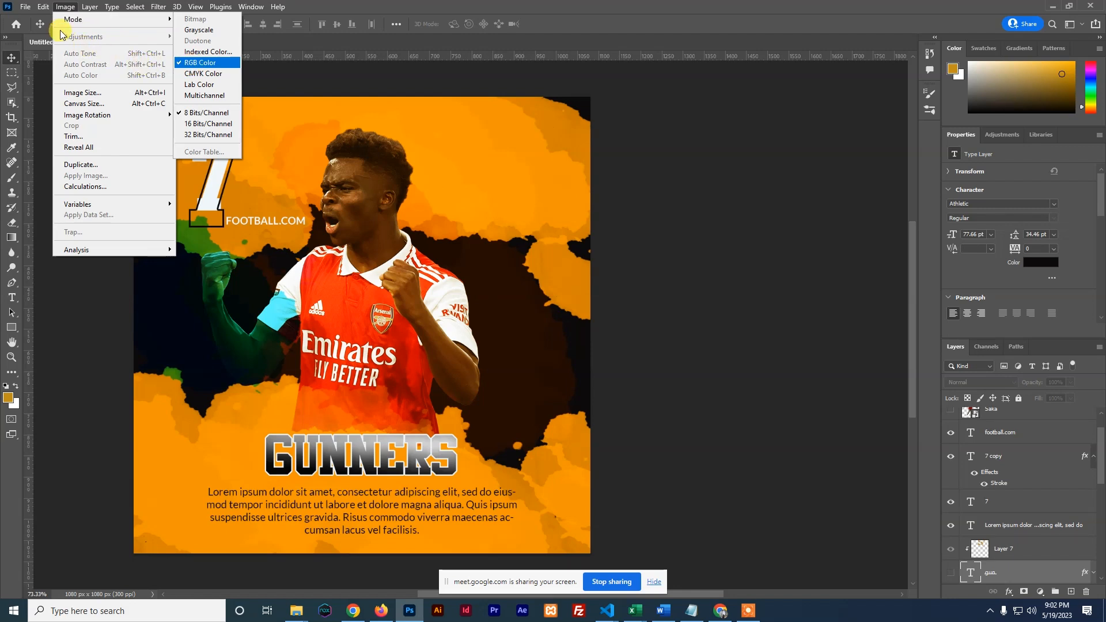
{"action": "left_click", "coordinate": [250, 85]}
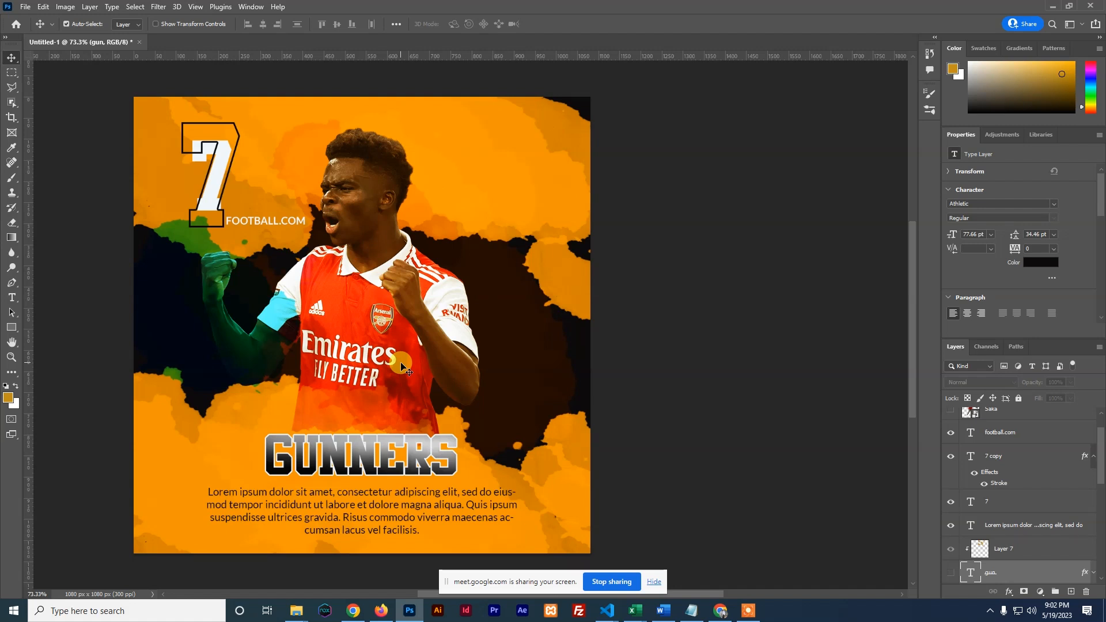
Draw a flat horizontal ellipse about 636 px wide and 4 px high above the GUNNERS title, and place its layer above football.com.
{"action": "left_click", "coordinate": [12, 328]}
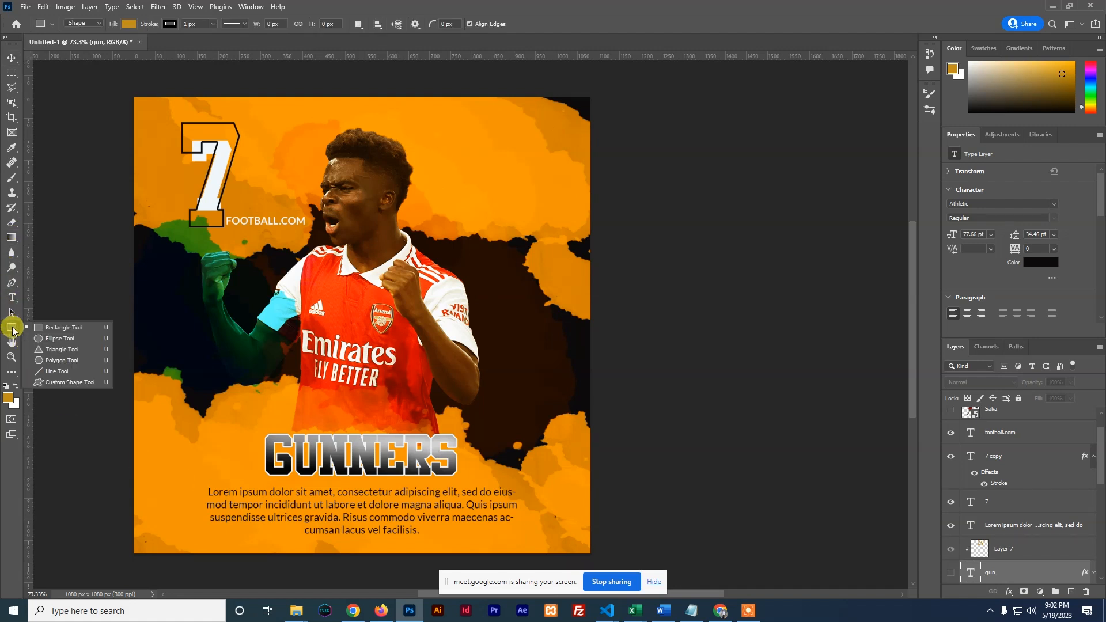
{"action": "left_click", "coordinate": [48, 332]}
{"action": "left_click_drag", "start_coordinate": [229, 421], "coordinate": [493, 423]}
{"action": "left_click", "coordinate": [12, 58]}
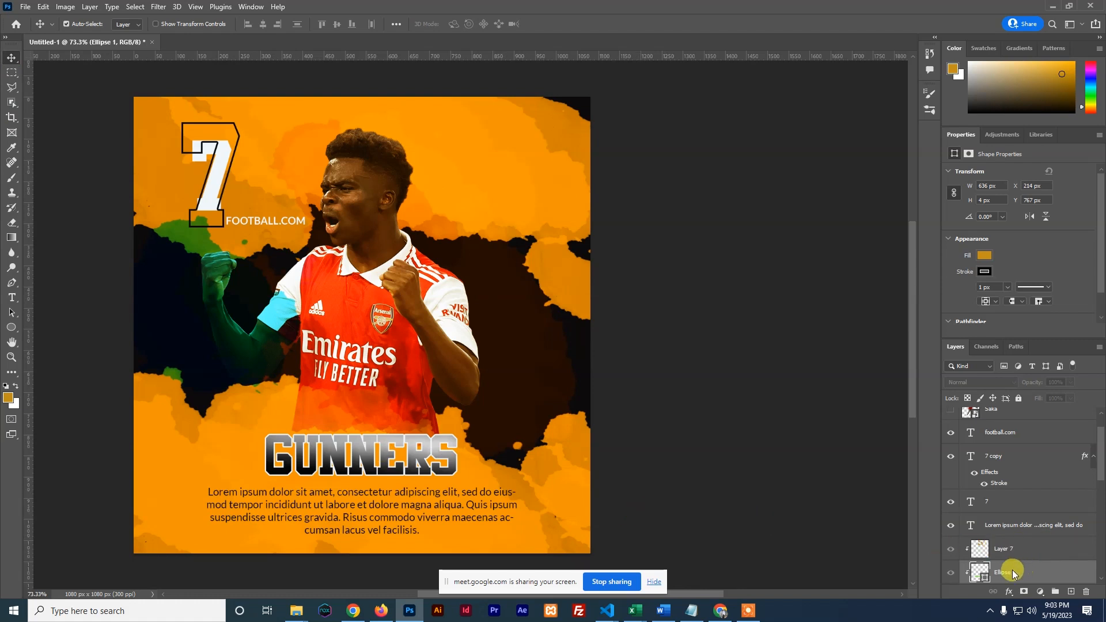
{"action": "left_click_drag", "start_coordinate": [1013, 572], "coordinate": [1008, 460]}
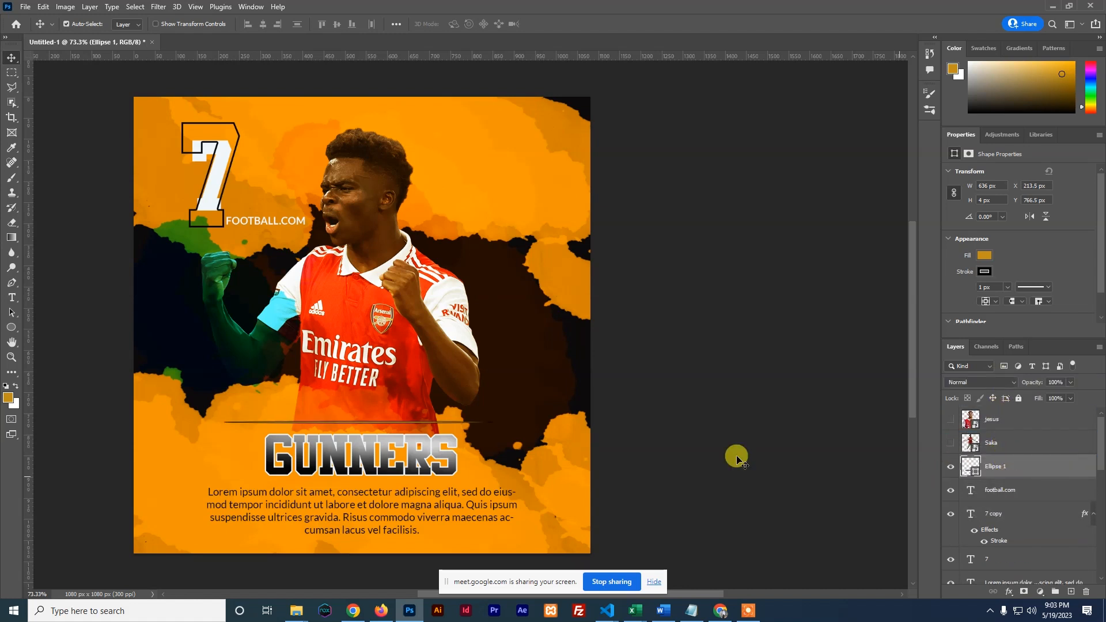
Move the flat ellipse left and down to X 96 px, Y 787.81 px, just above the GUNNERS title.
{"action": "key", "text": "Left"}
{"action": "key", "text": "Left"}
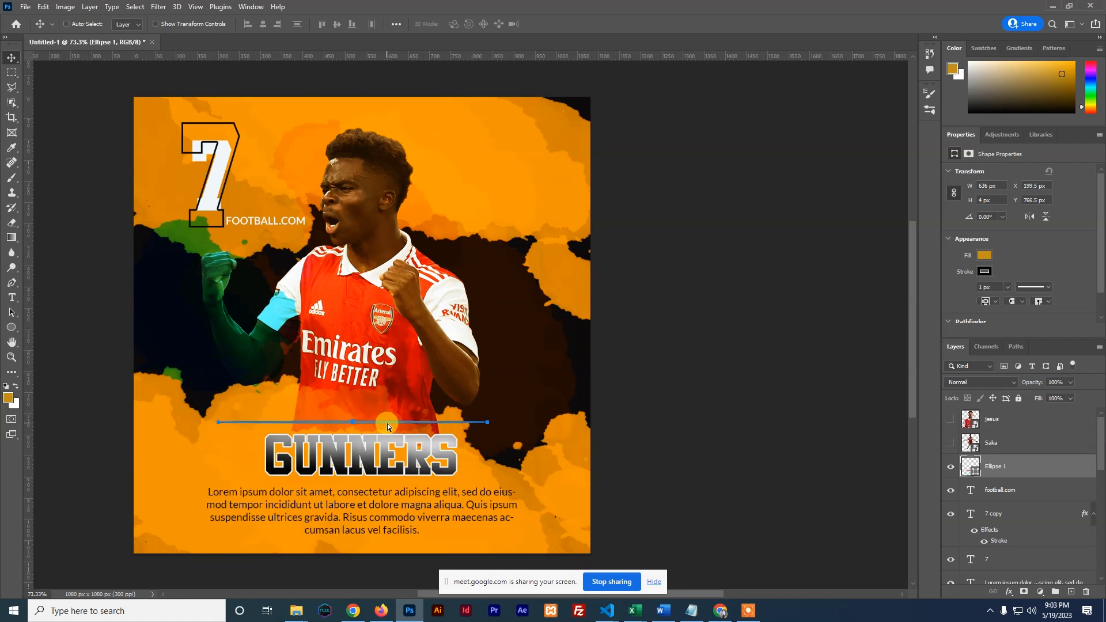
{"action": "key", "text": "ctrl+t"}
{"action": "scroll", "coordinate": [346, 426], "scroll_direction": "up", "scroll_amount": 1}
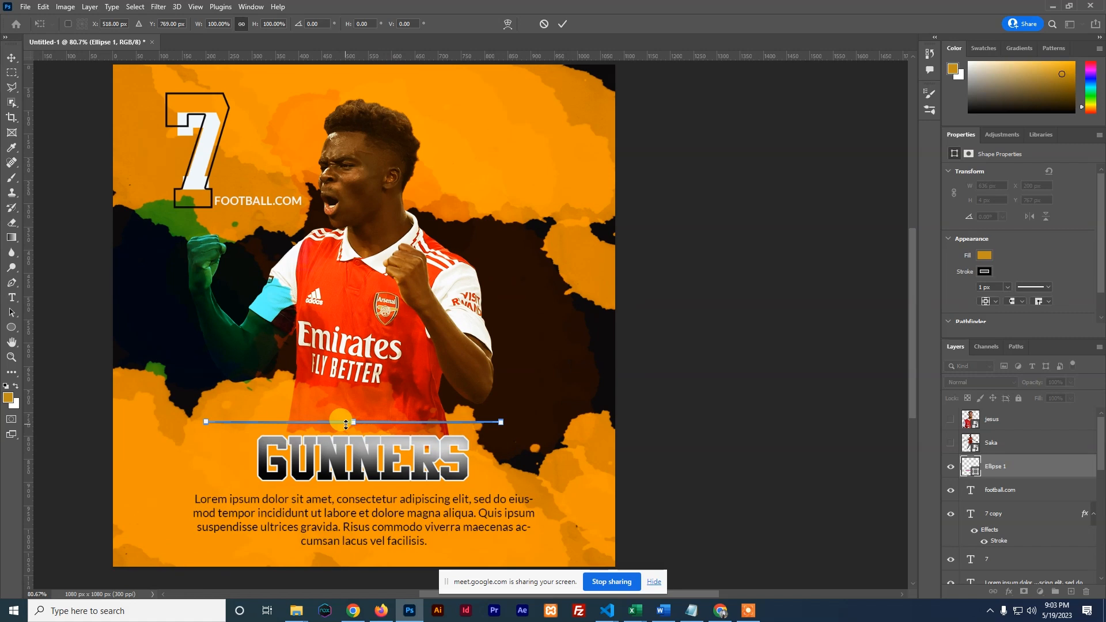
{"action": "scroll", "coordinate": [346, 425], "scroll_direction": "up", "scroll_amount": 3}
{"action": "left_click_drag", "start_coordinate": [301, 420], "coordinate": [232, 437]}
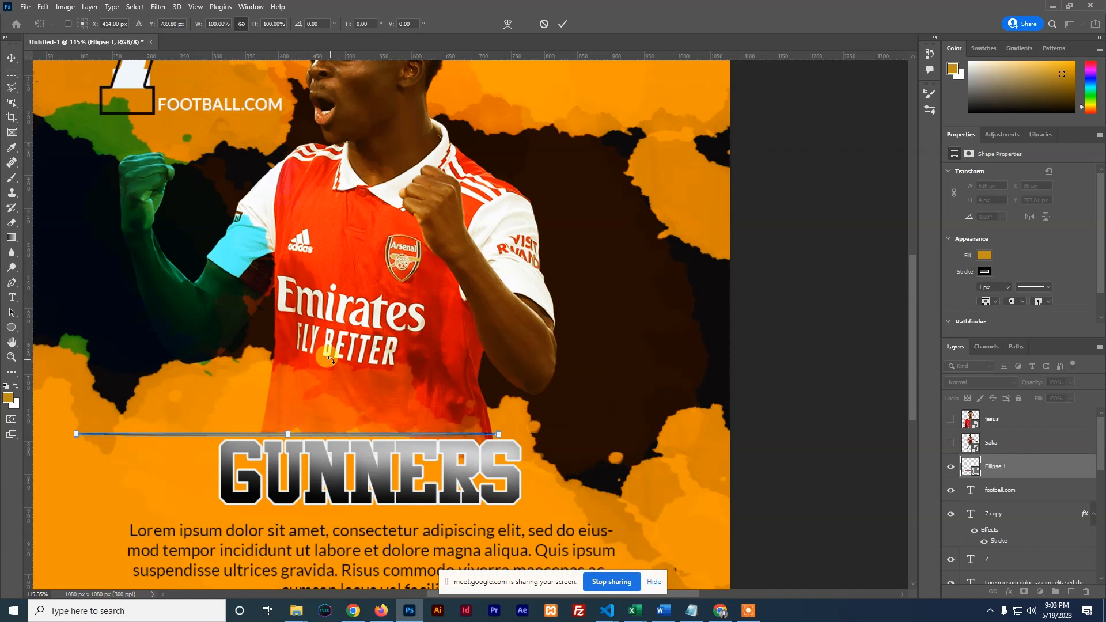
{"action": "left_click", "coordinate": [563, 23]}
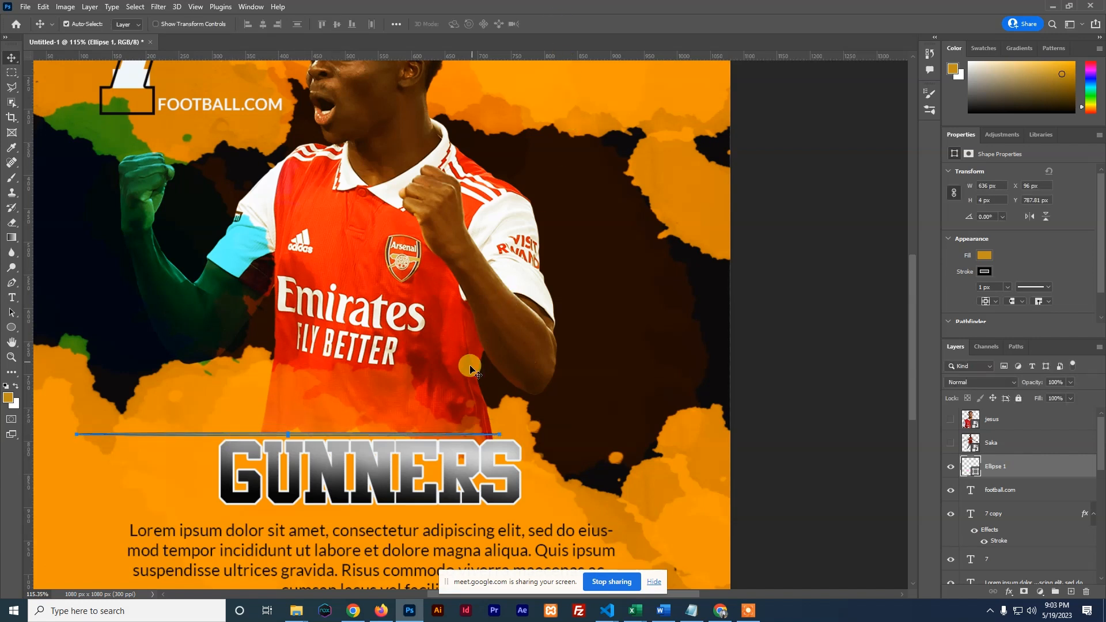
Remove the stroke from the flat ellipse shape.
{"action": "left_click", "coordinate": [1002, 488]}
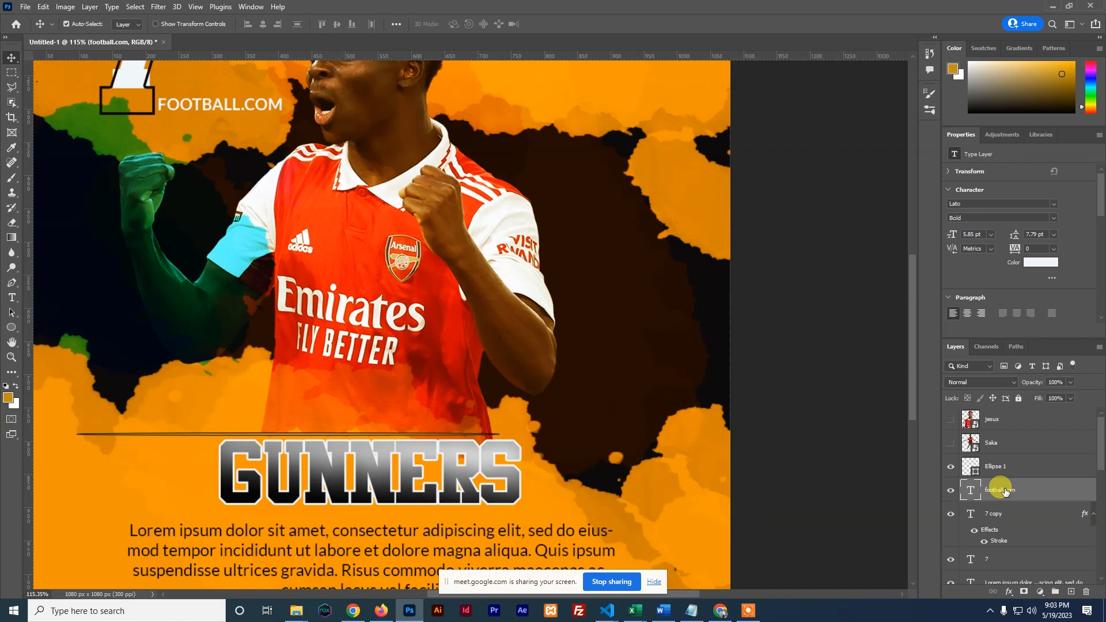
{"action": "left_click", "coordinate": [1000, 461]}
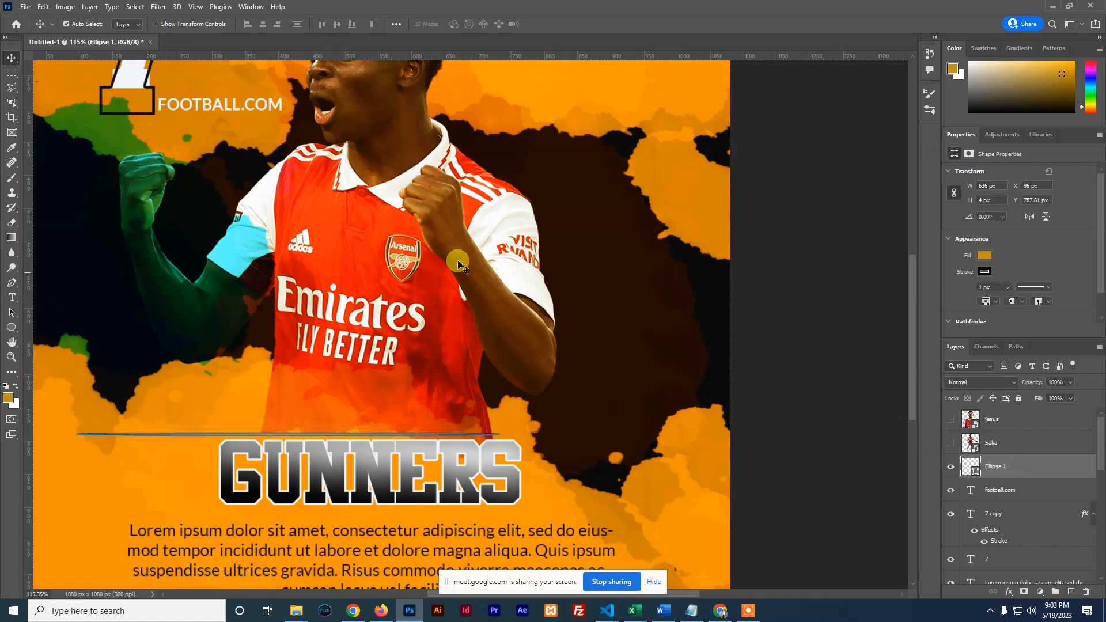
{"action": "left_click", "coordinate": [984, 256]}
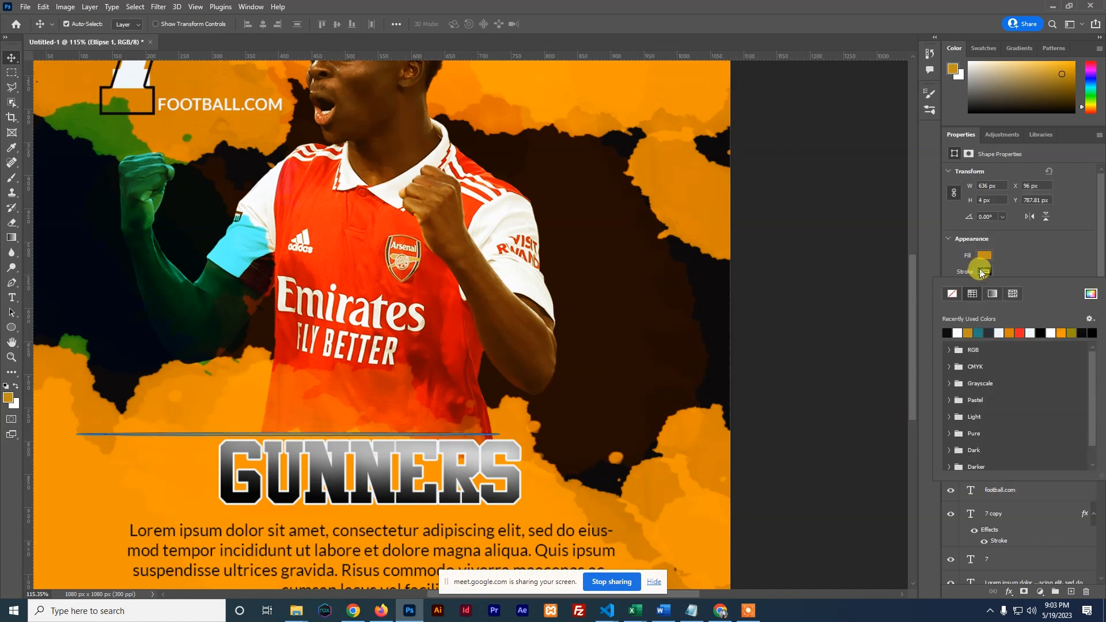
{"action": "left_click", "coordinate": [950, 293]}
{"action": "left_click", "coordinate": [984, 267]}
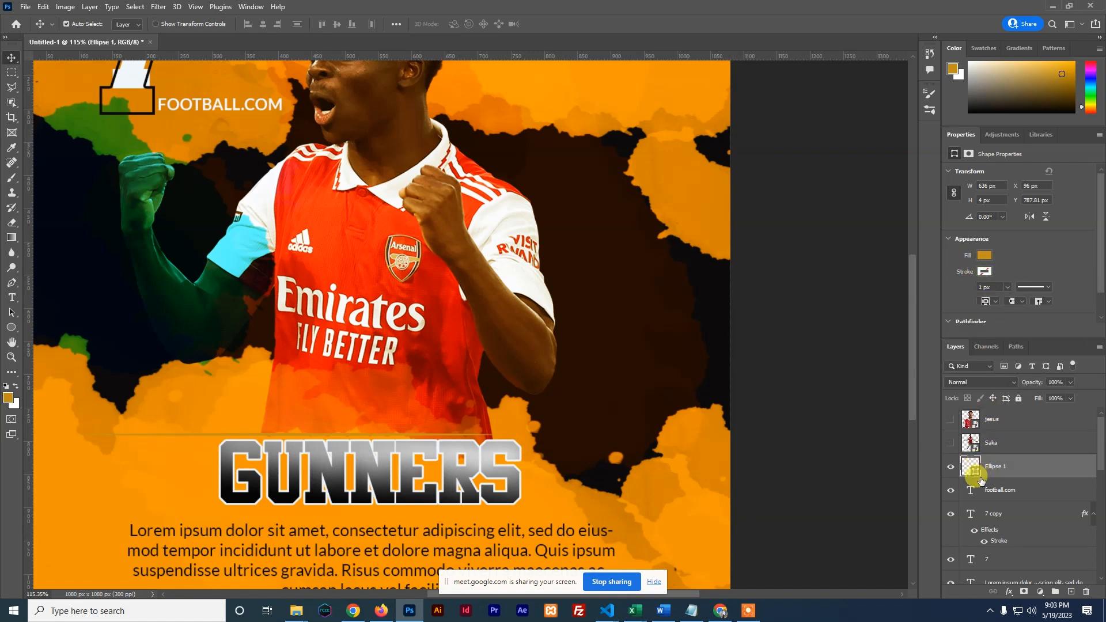
Lower the ellipse's opacity to 40% and, with Auto-Select off, move it between the GUNNERS title and the paragraph.
{"action": "left_click_drag", "start_coordinate": [1070, 387], "coordinate": [1040, 397]}
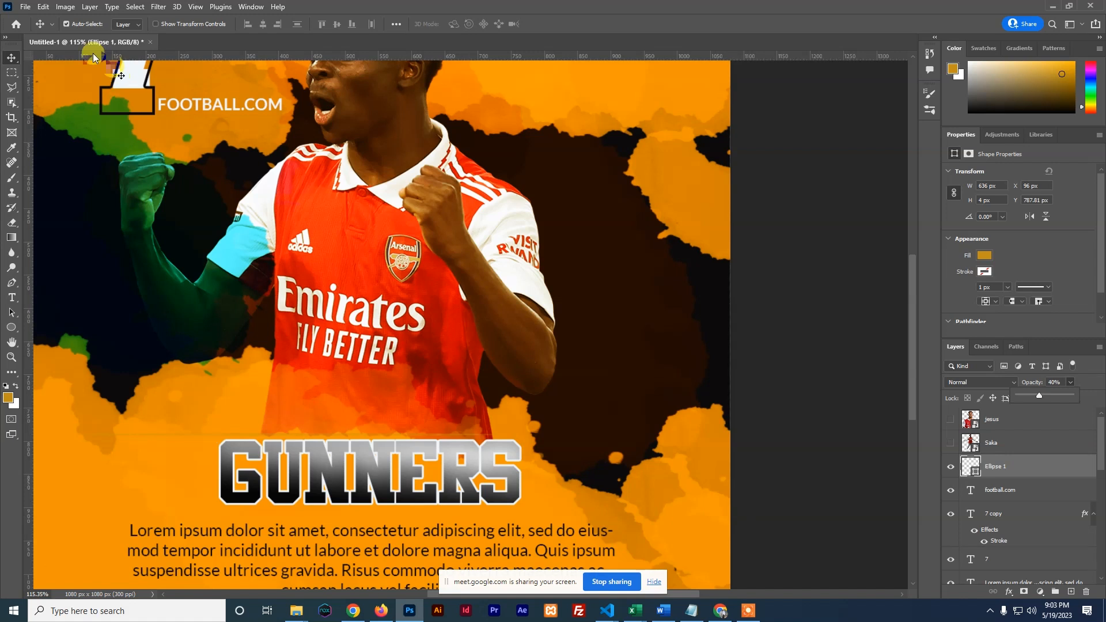
{"action": "left_click", "coordinate": [67, 23]}
{"action": "left_click_drag", "start_coordinate": [207, 439], "coordinate": [288, 512]}
Switch to Firefox and search the web for photoshop lens flare from the PNG categories page.
{"action": "left_click", "coordinate": [381, 611]}
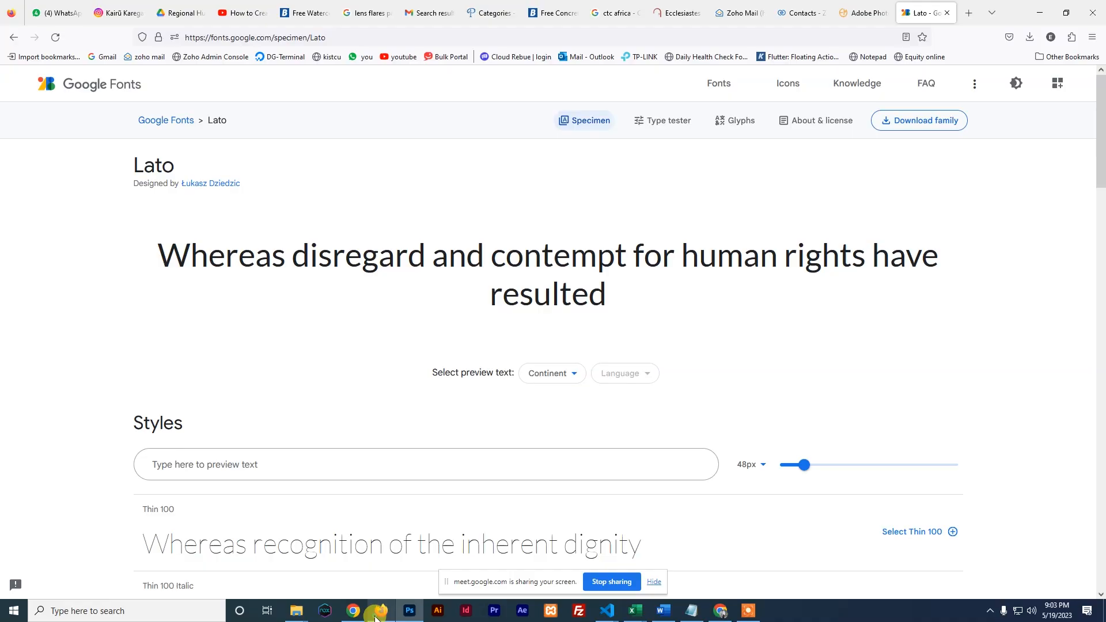
{"action": "left_click", "coordinate": [494, 12]}
{"action": "left_click", "coordinate": [388, 37]}
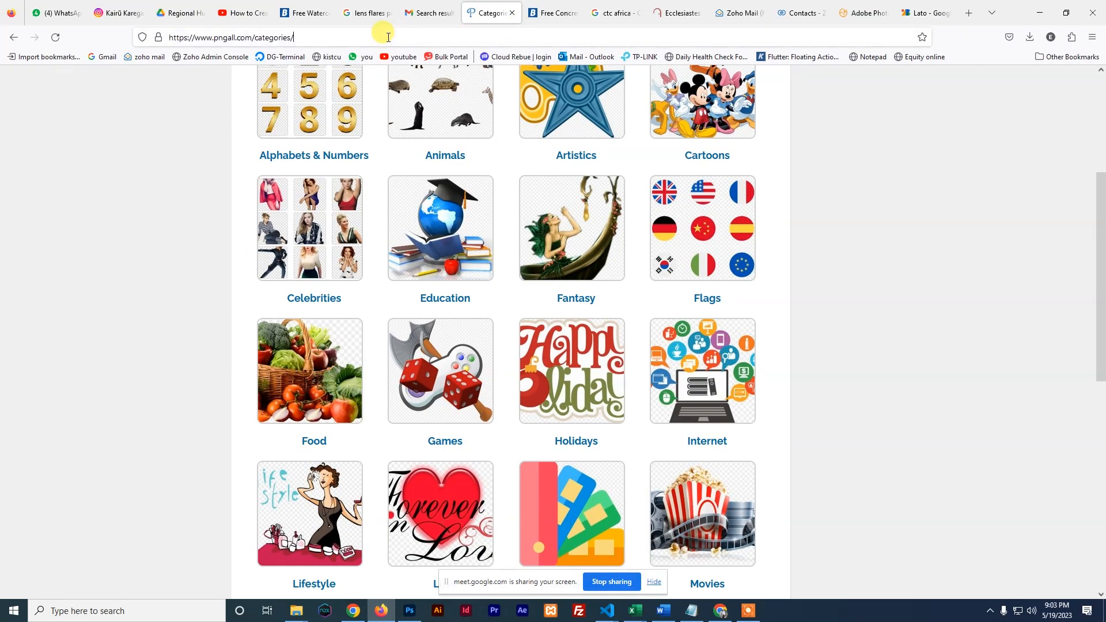
{"action": "type", "text": "el"}
{"action": "key", "text": "BackSpace"}
{"action": "key", "text": "BackSpace"}
{"action": "type", "text": "photo"}
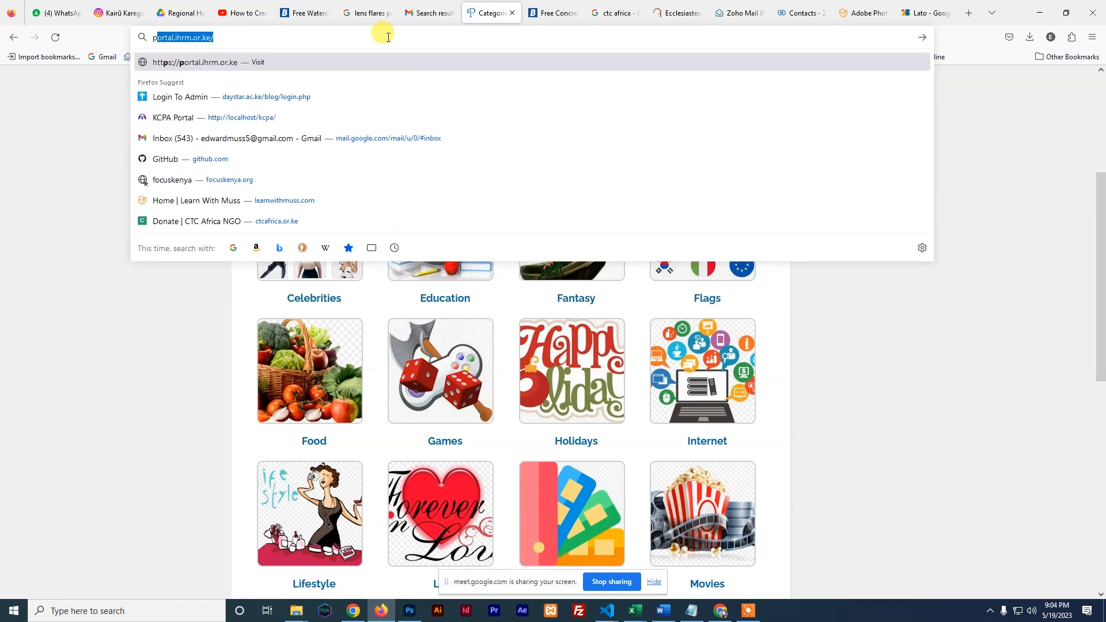
{"action": "type", "text": "s"}
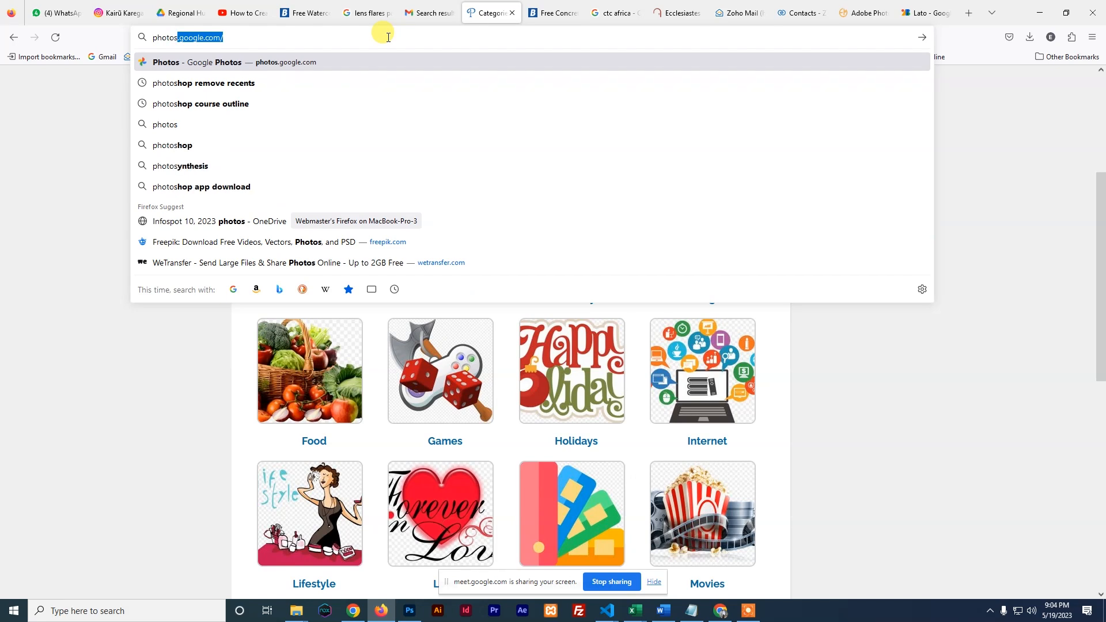
{"action": "type", "text": "hop lens"}
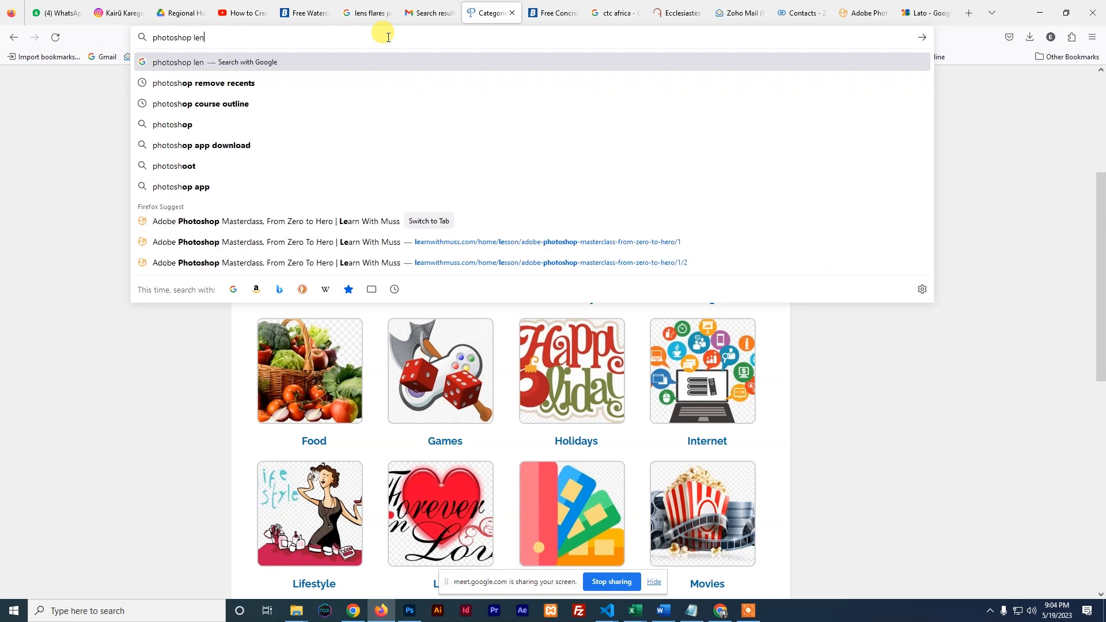
{"action": "type", "text": " flare"}
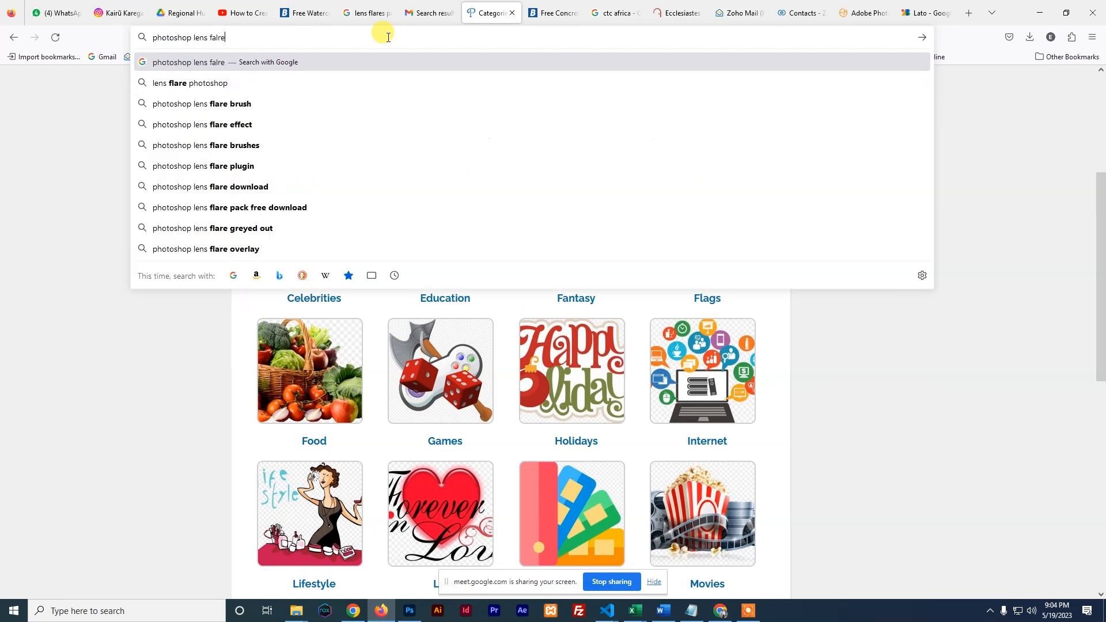
{"action": "key", "text": "Return"}
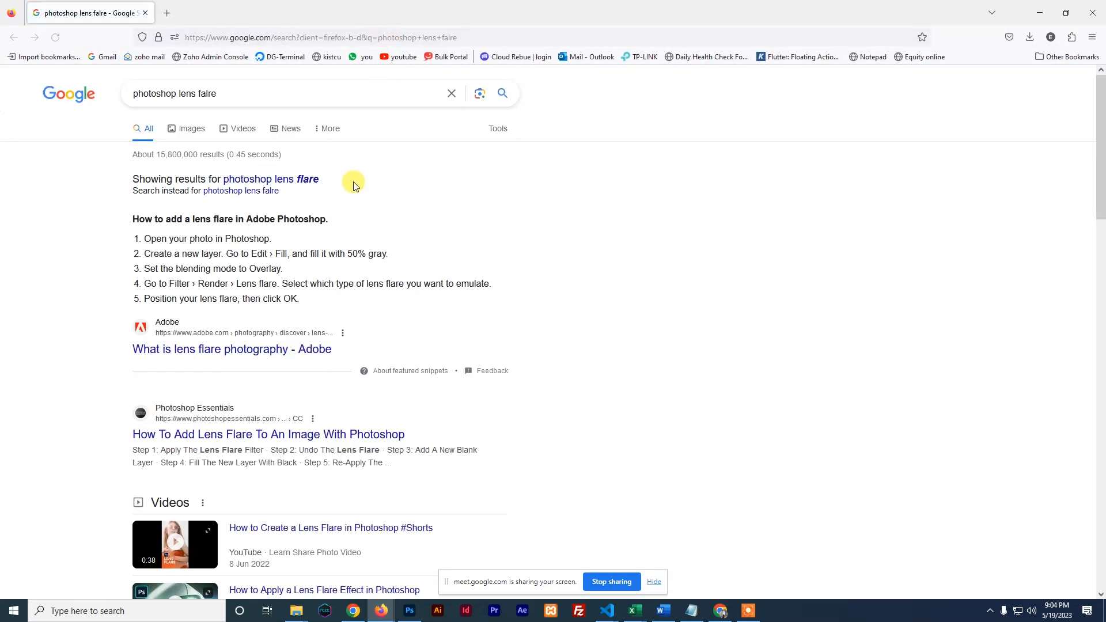
Preview Brusheezy's purple Free Lens Flare PSD Pack among the image results and return to the whole poster in Photoshop.
{"action": "left_click", "coordinate": [187, 129]}
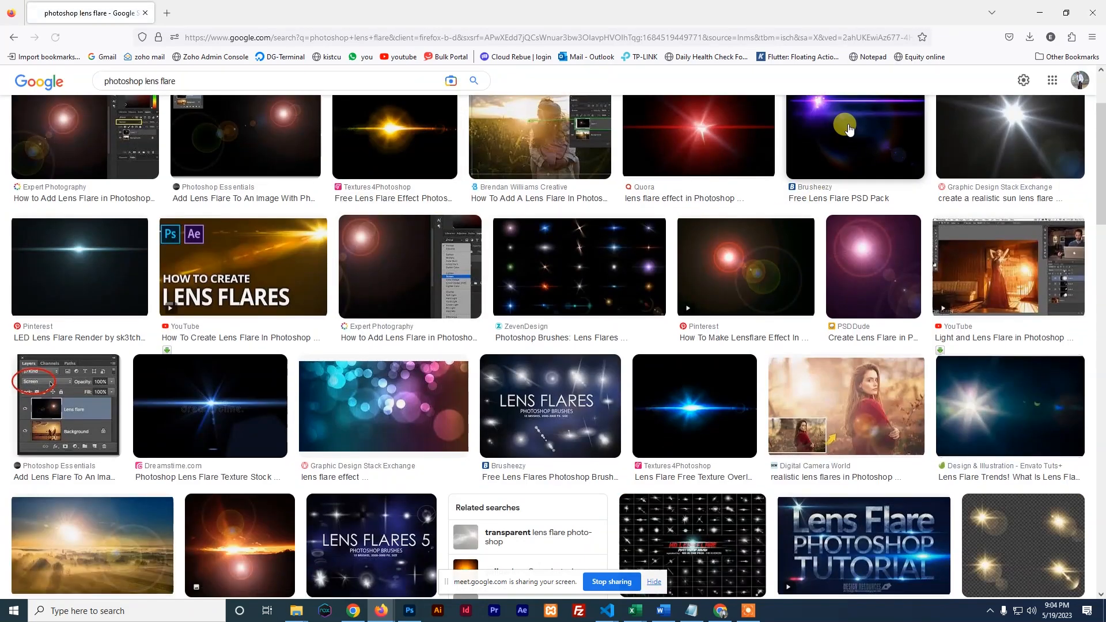
{"action": "left_click", "coordinate": [845, 128]}
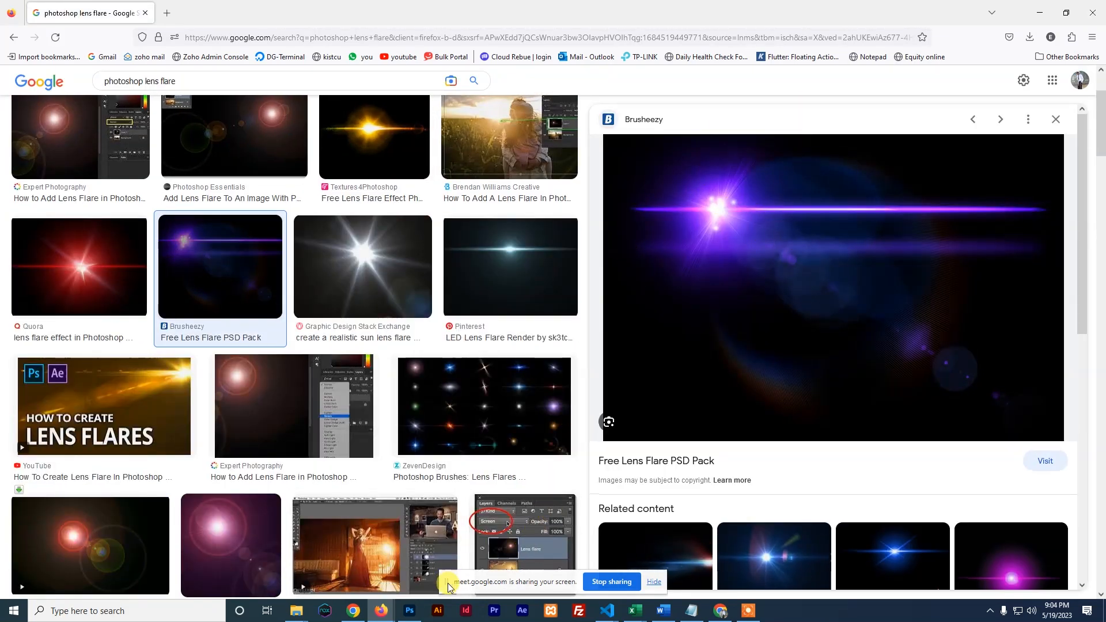
{"action": "left_click", "coordinate": [410, 610]}
{"action": "scroll", "coordinate": [430, 489], "scroll_direction": "down", "scroll_amount": 3}
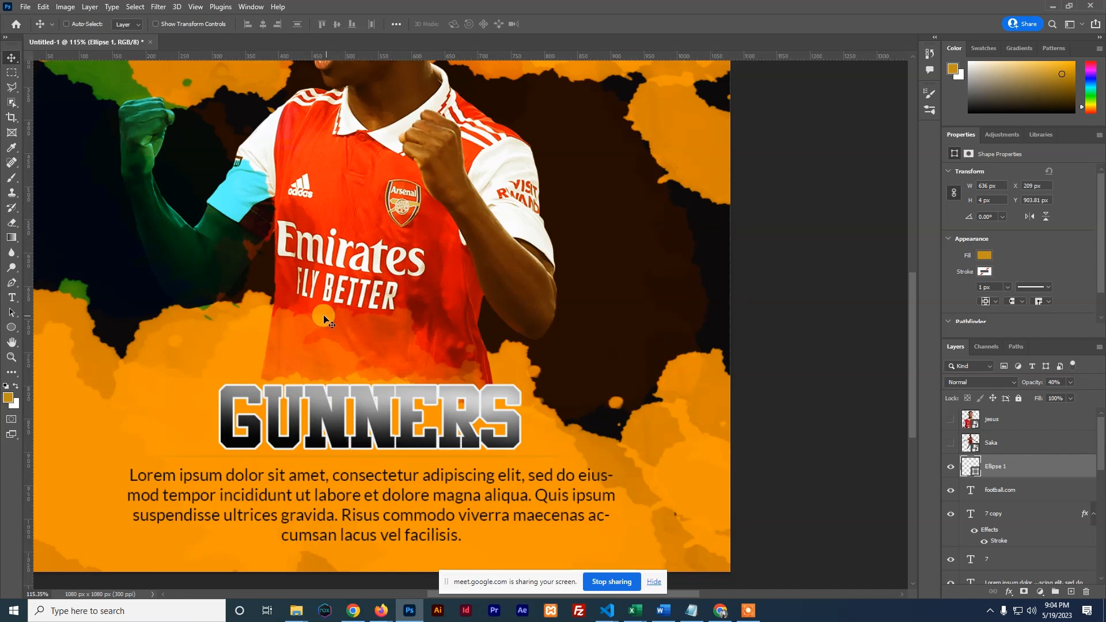
{"action": "scroll", "coordinate": [323, 312], "scroll_direction": "down", "scroll_amount": 4}
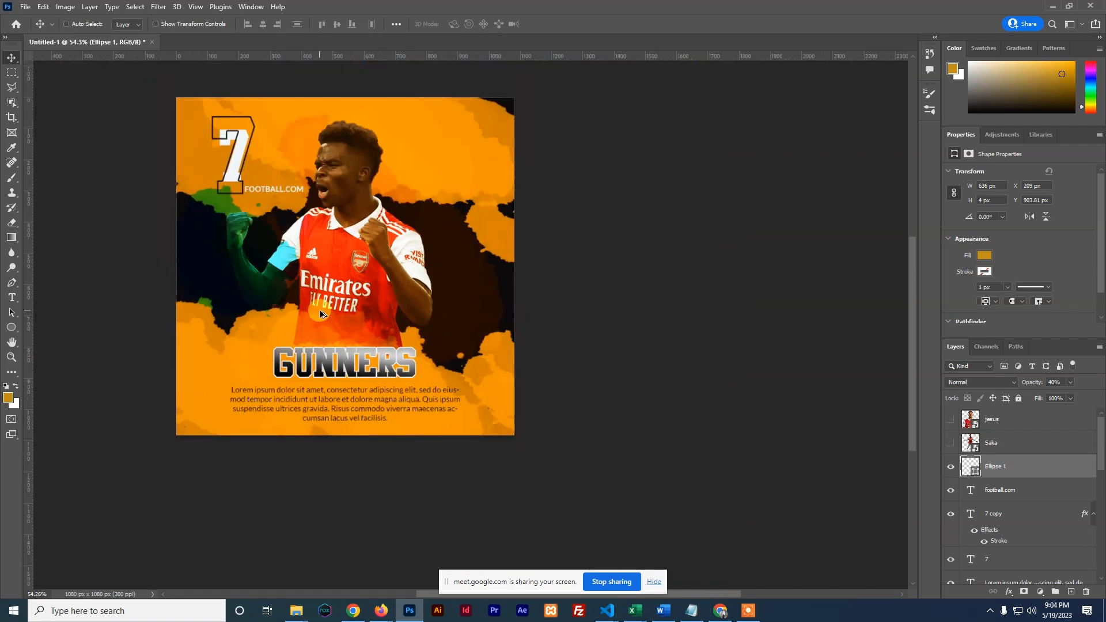